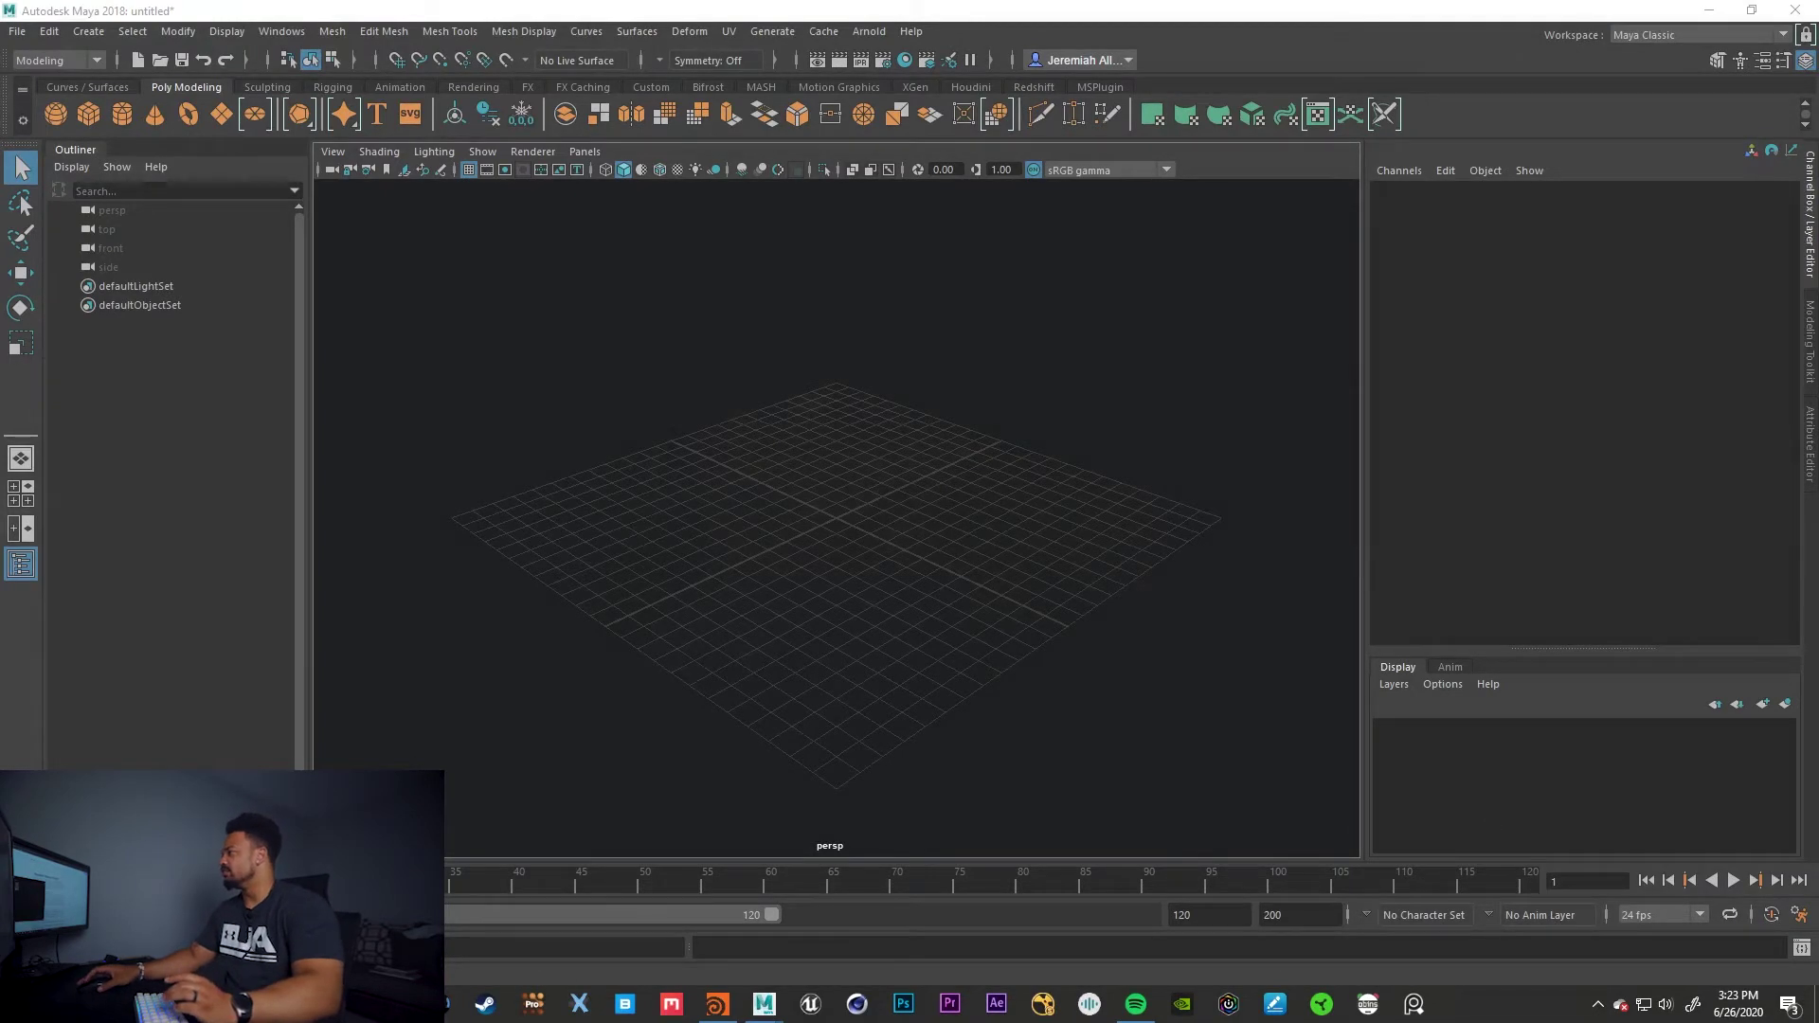
Create a polygon cube at the grid's origin and frame it in the perspective view
click(982, 579)
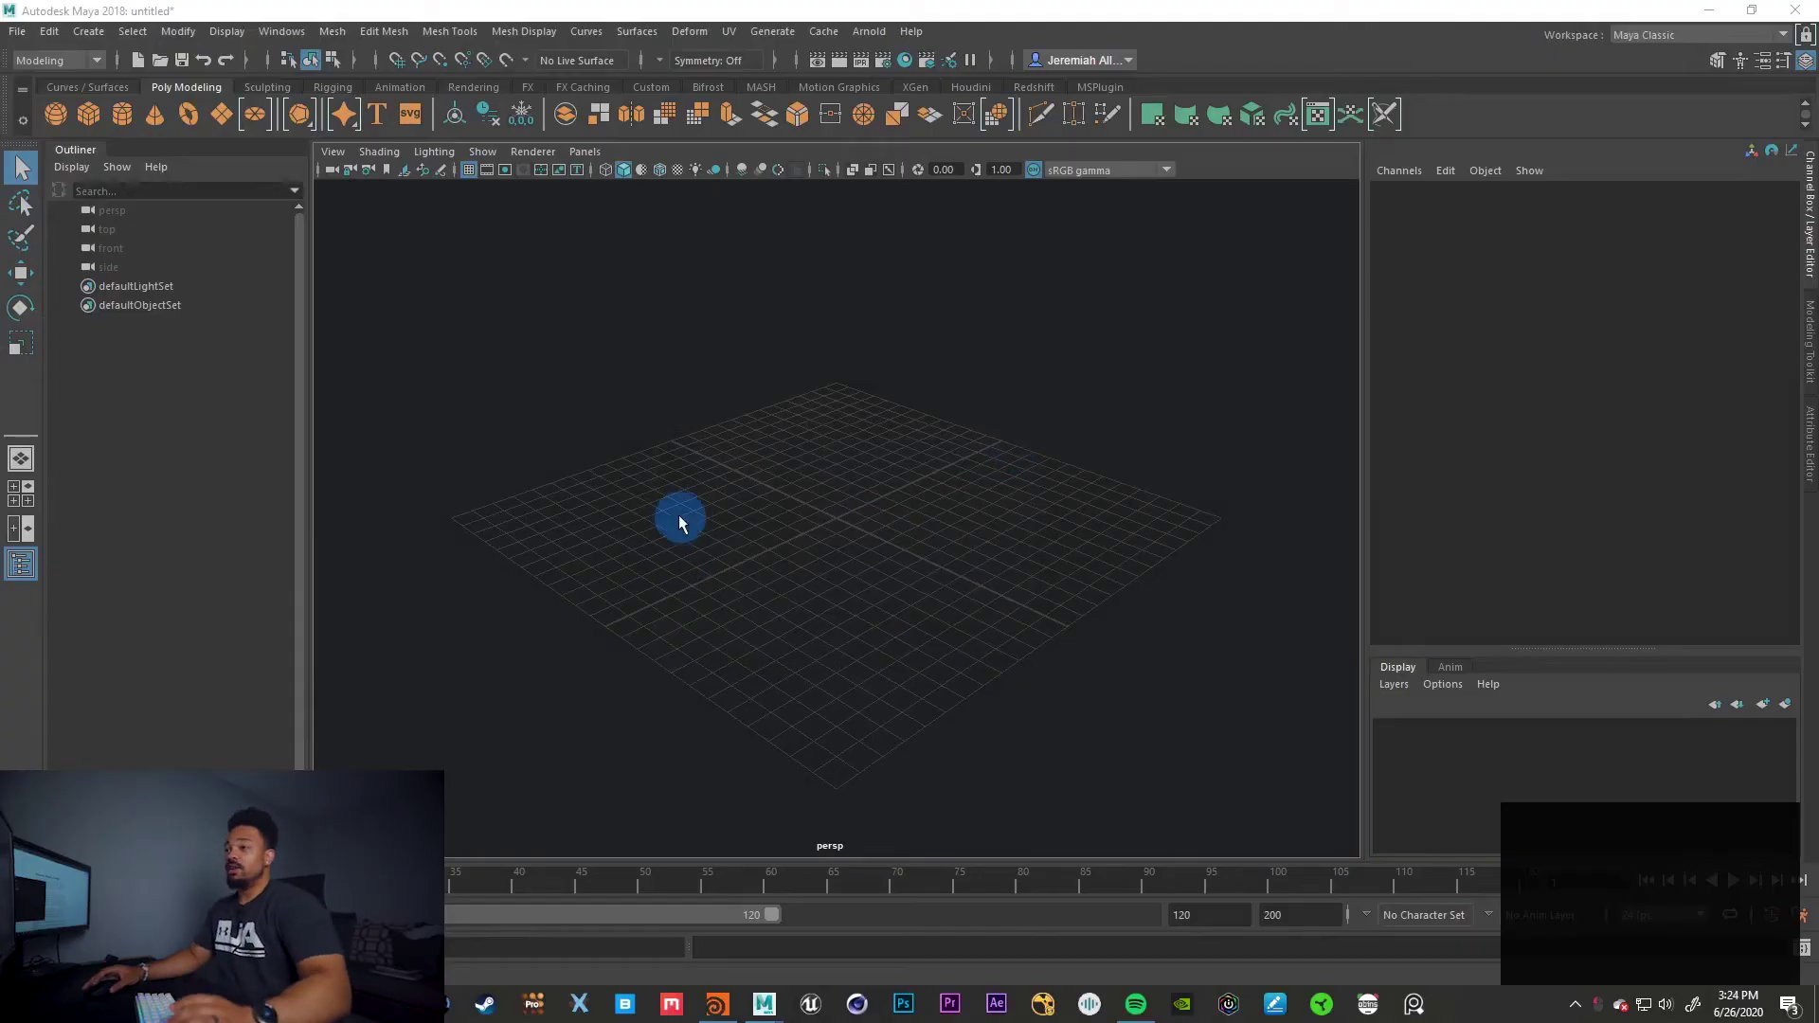
click(89, 115)
click(881, 545)
key(f)
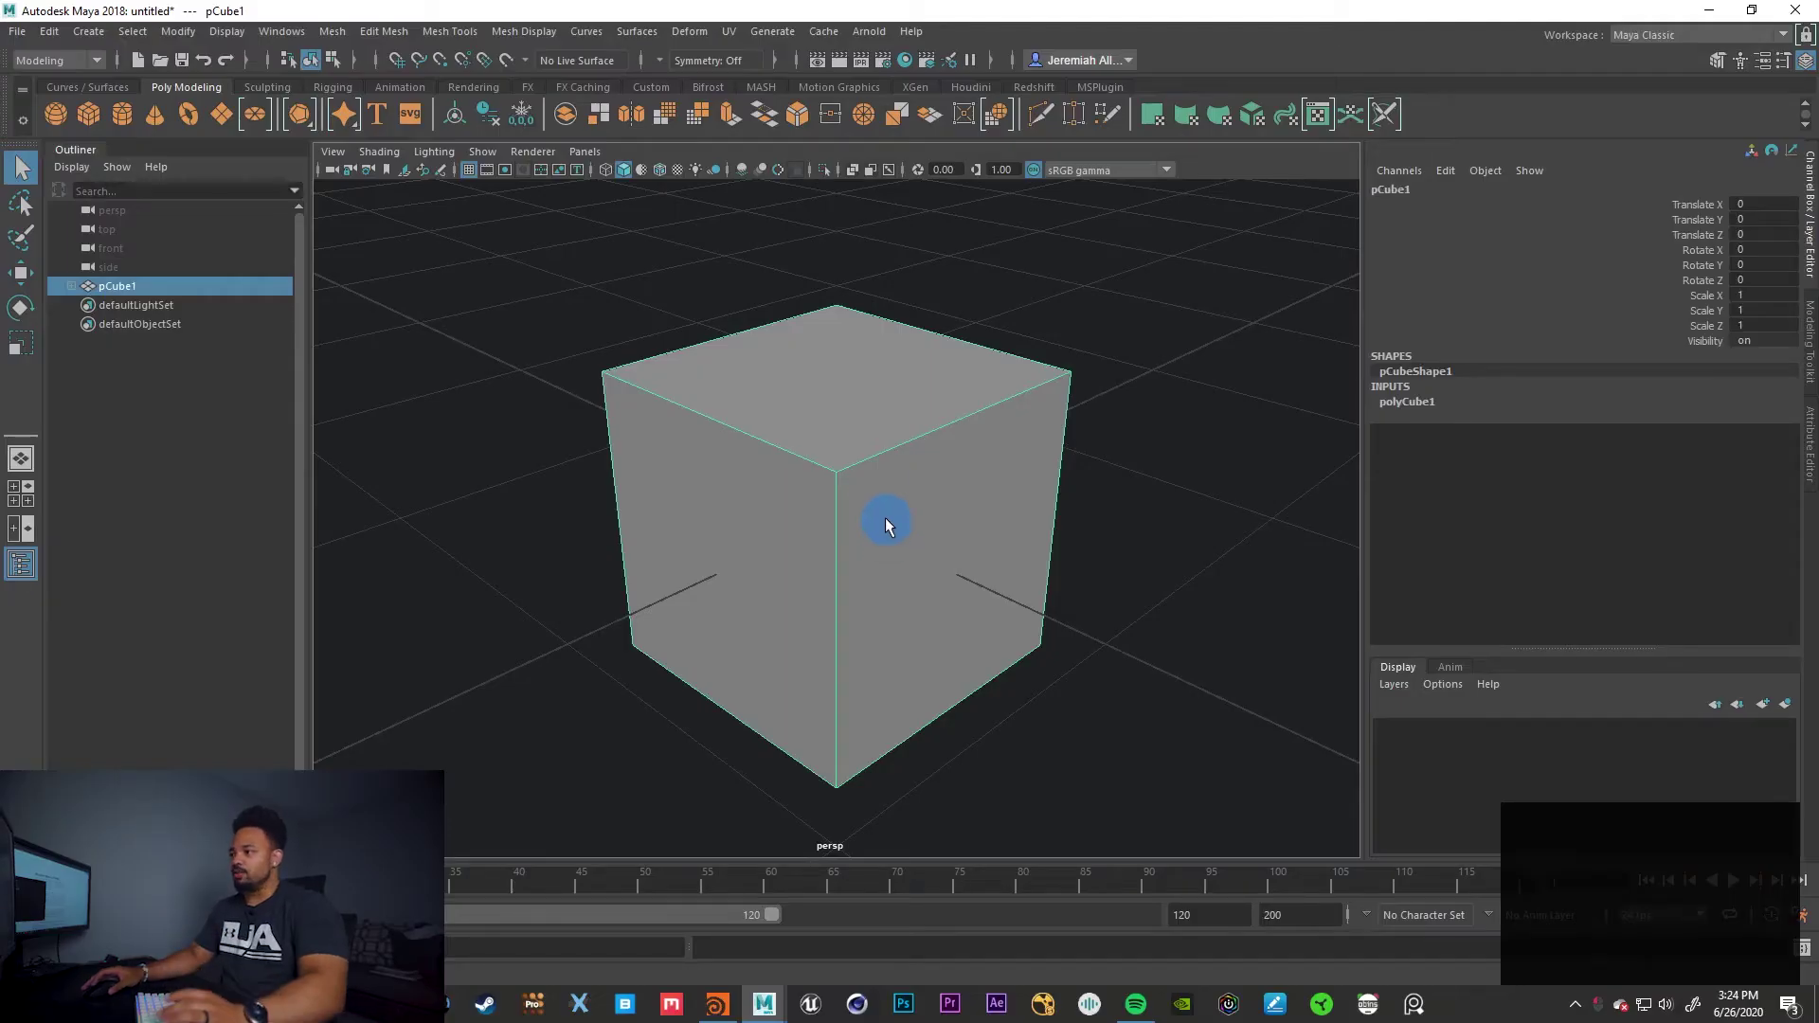
Extrude the cube's front face on the X axis outward by about 0.67
right_drag(823, 385, 830, 437)
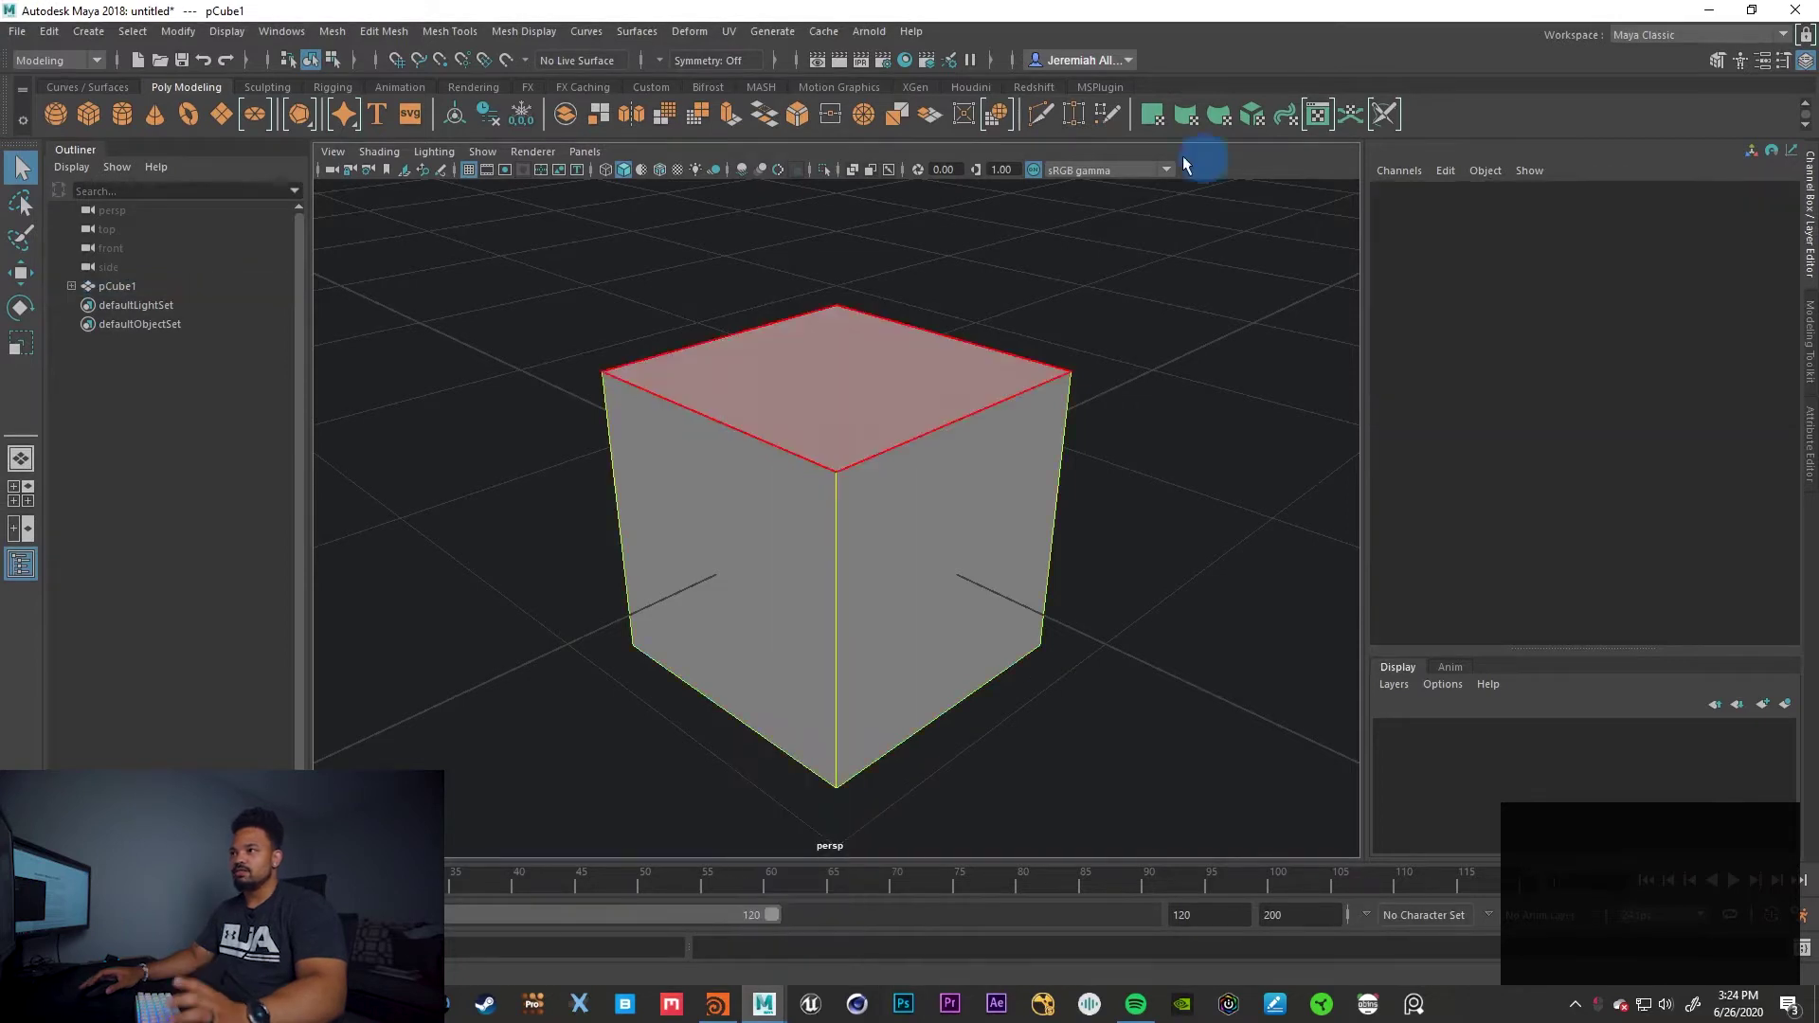
click(962, 499)
click(398, 32)
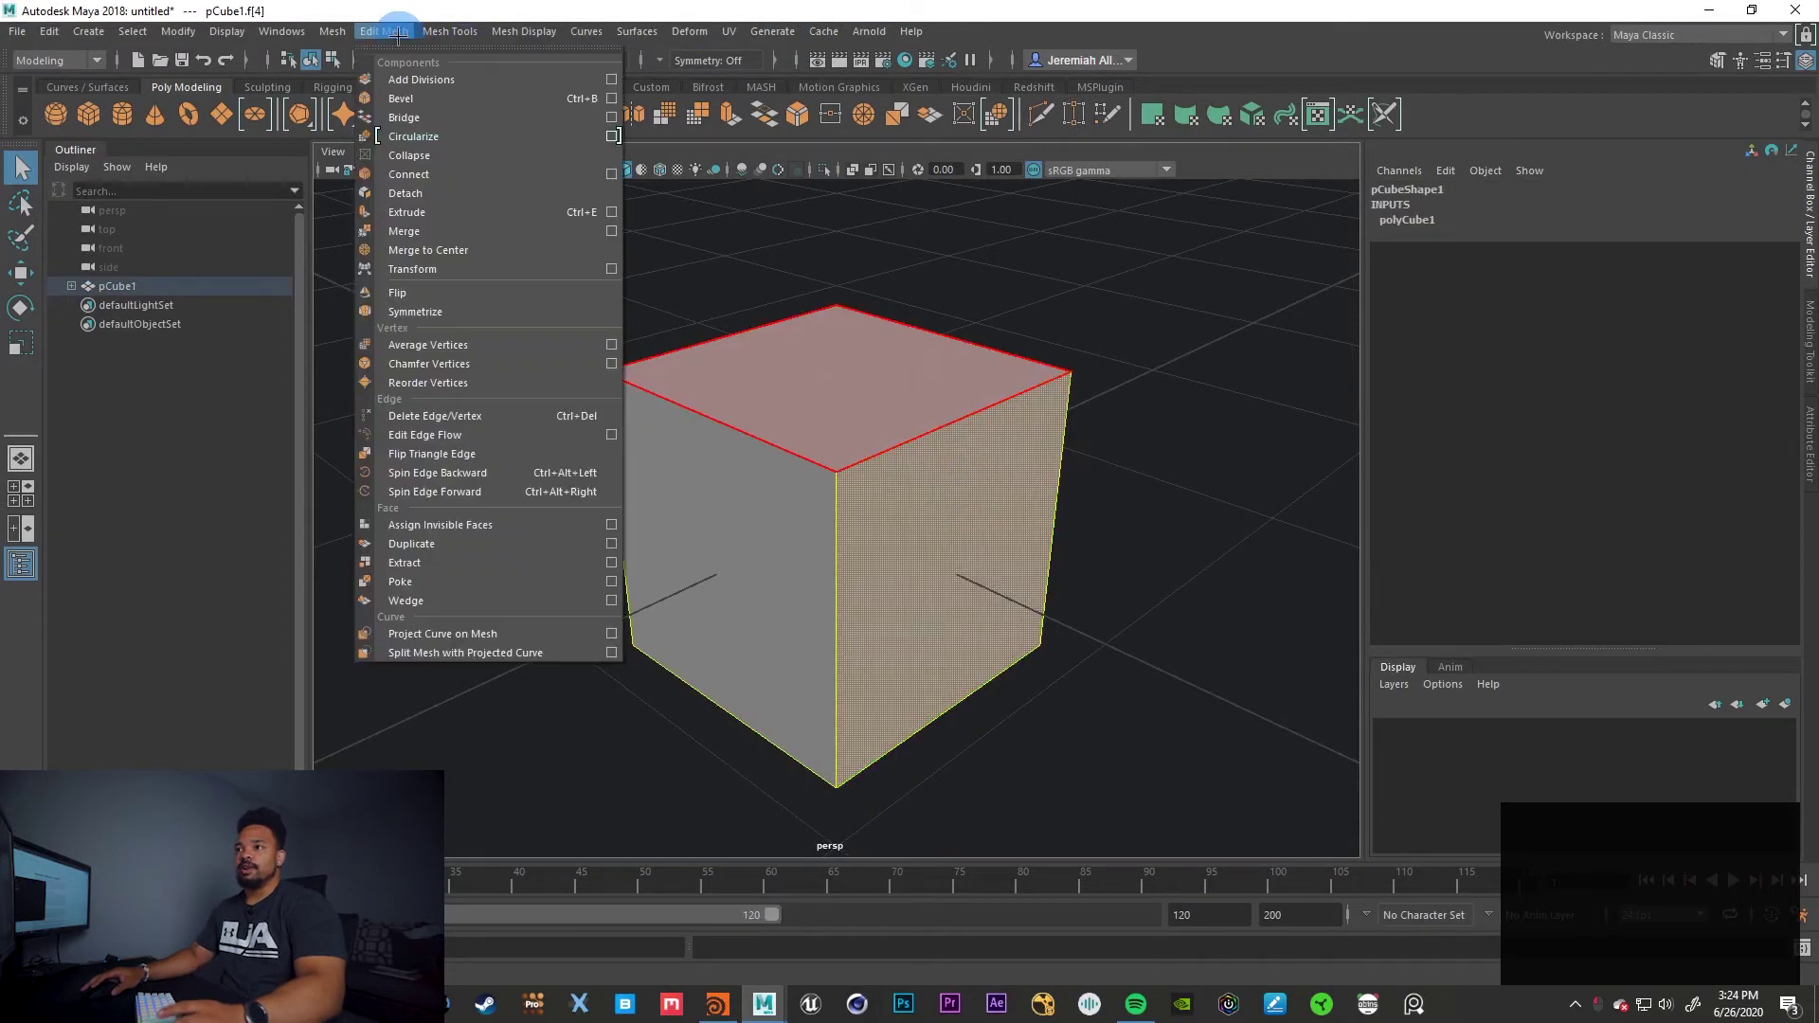
click(462, 202)
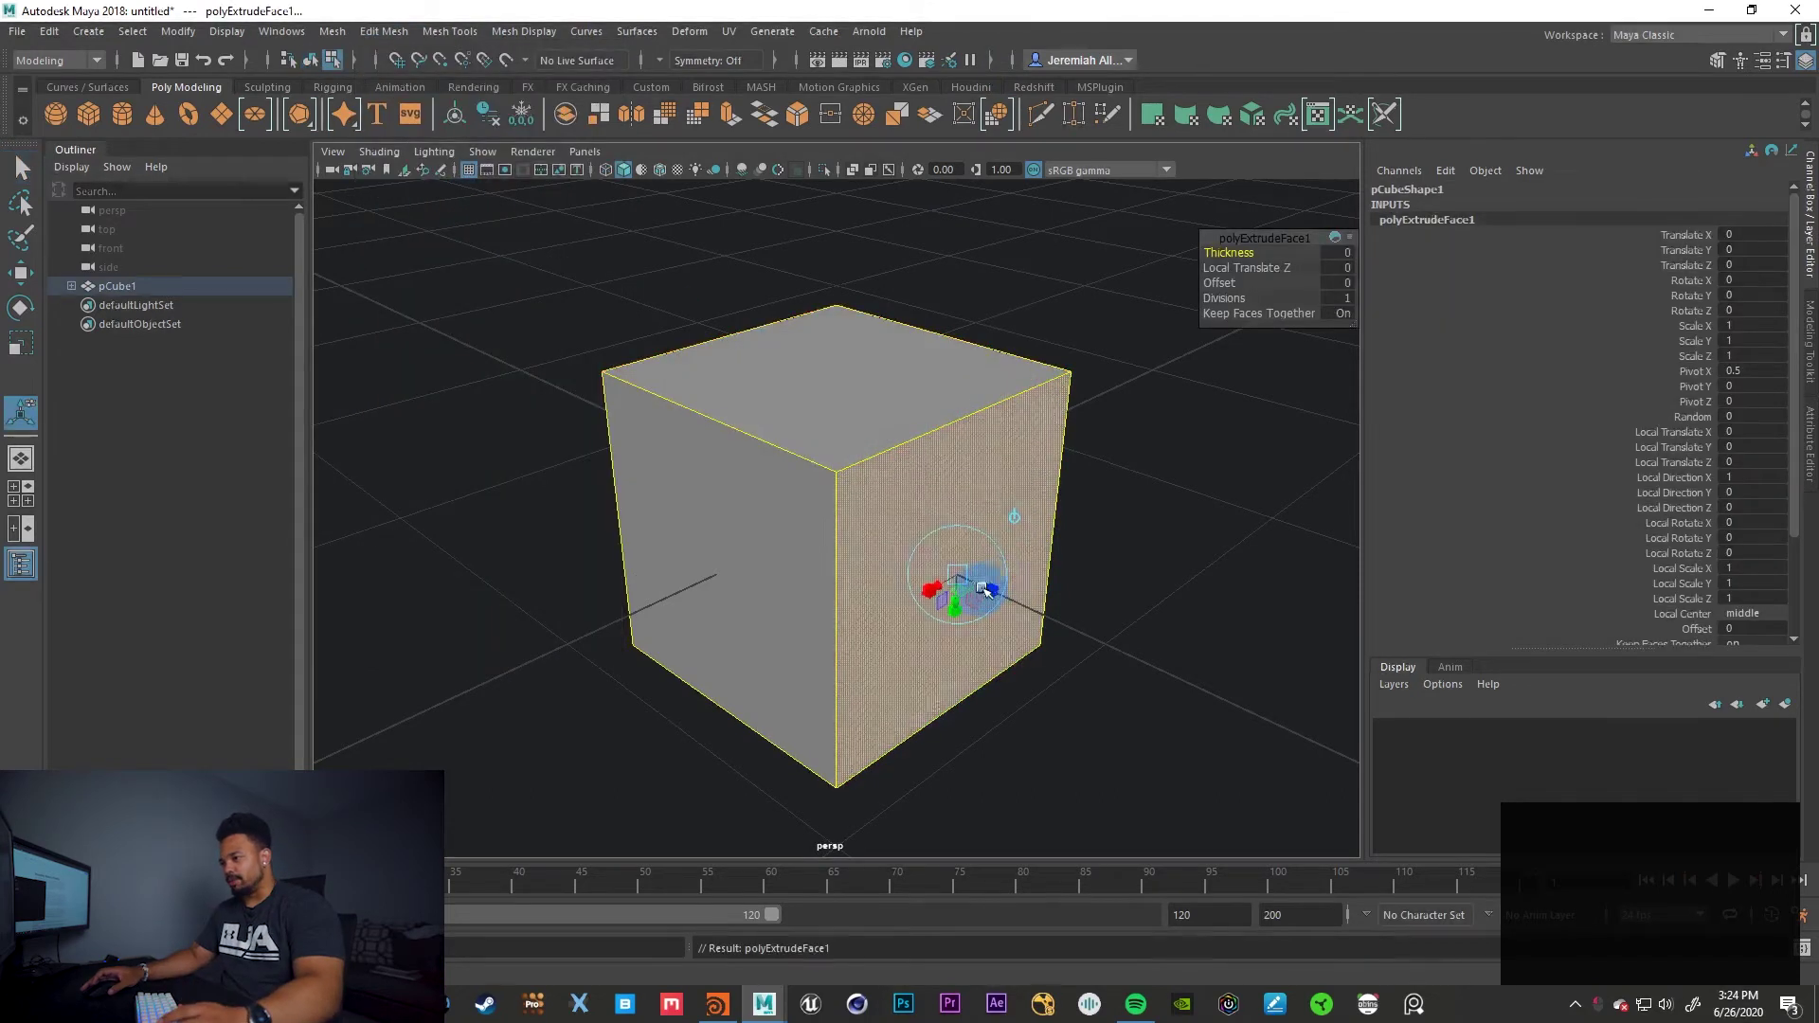
drag(988, 582, 1212, 647)
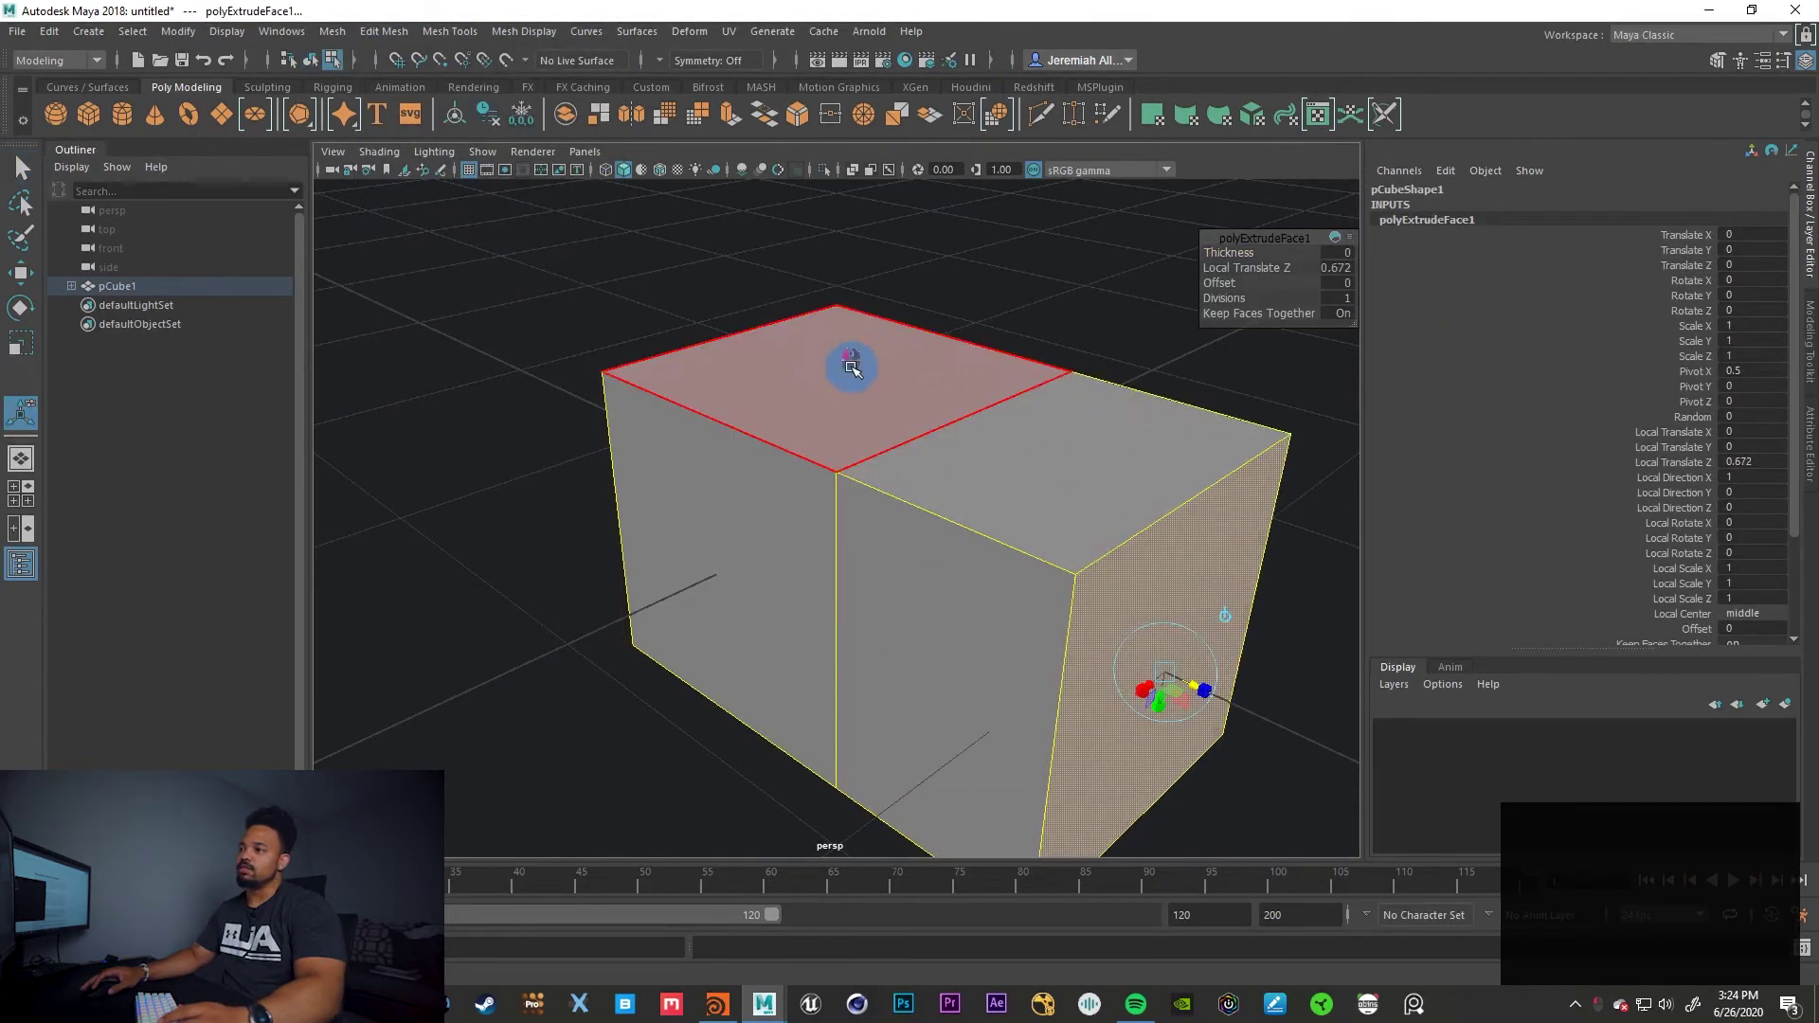
Extrude the original cube's top face upward and its Z-facing front face outward by about 0.69
click(850, 372)
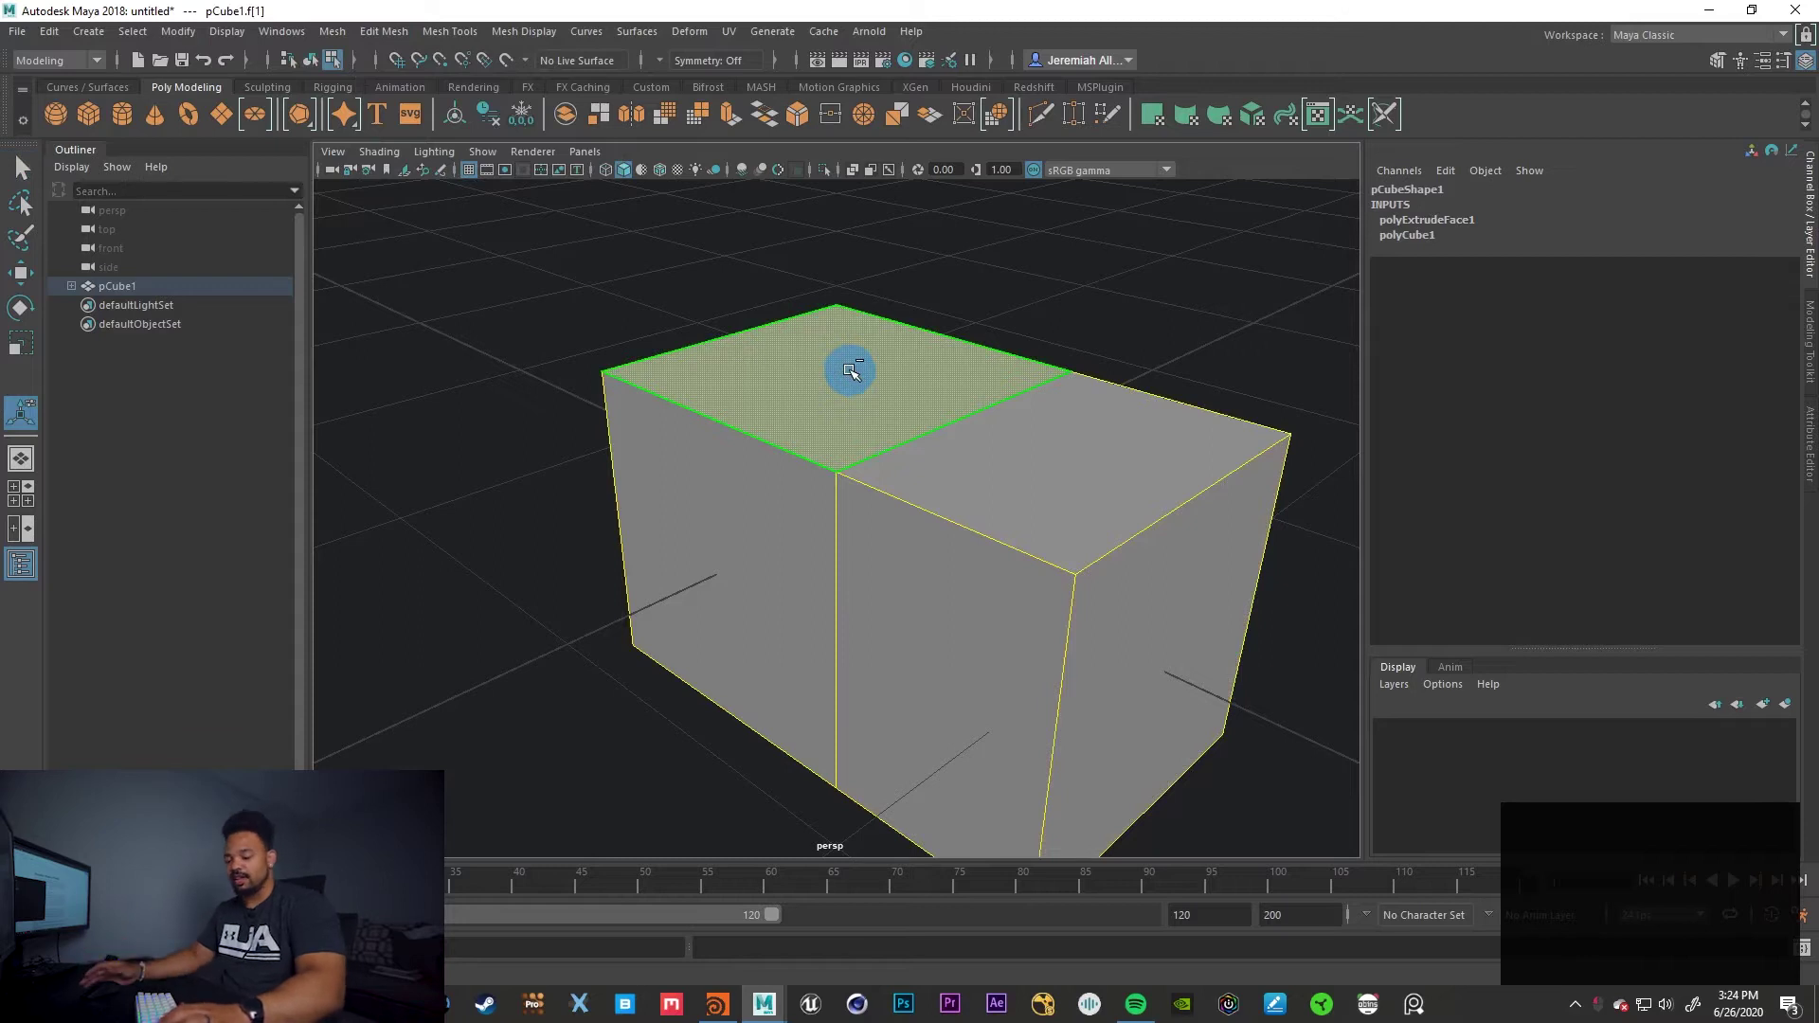
key(ctrl+e)
drag(843, 359, 832, 231)
click(752, 569)
key(ctrl+e)
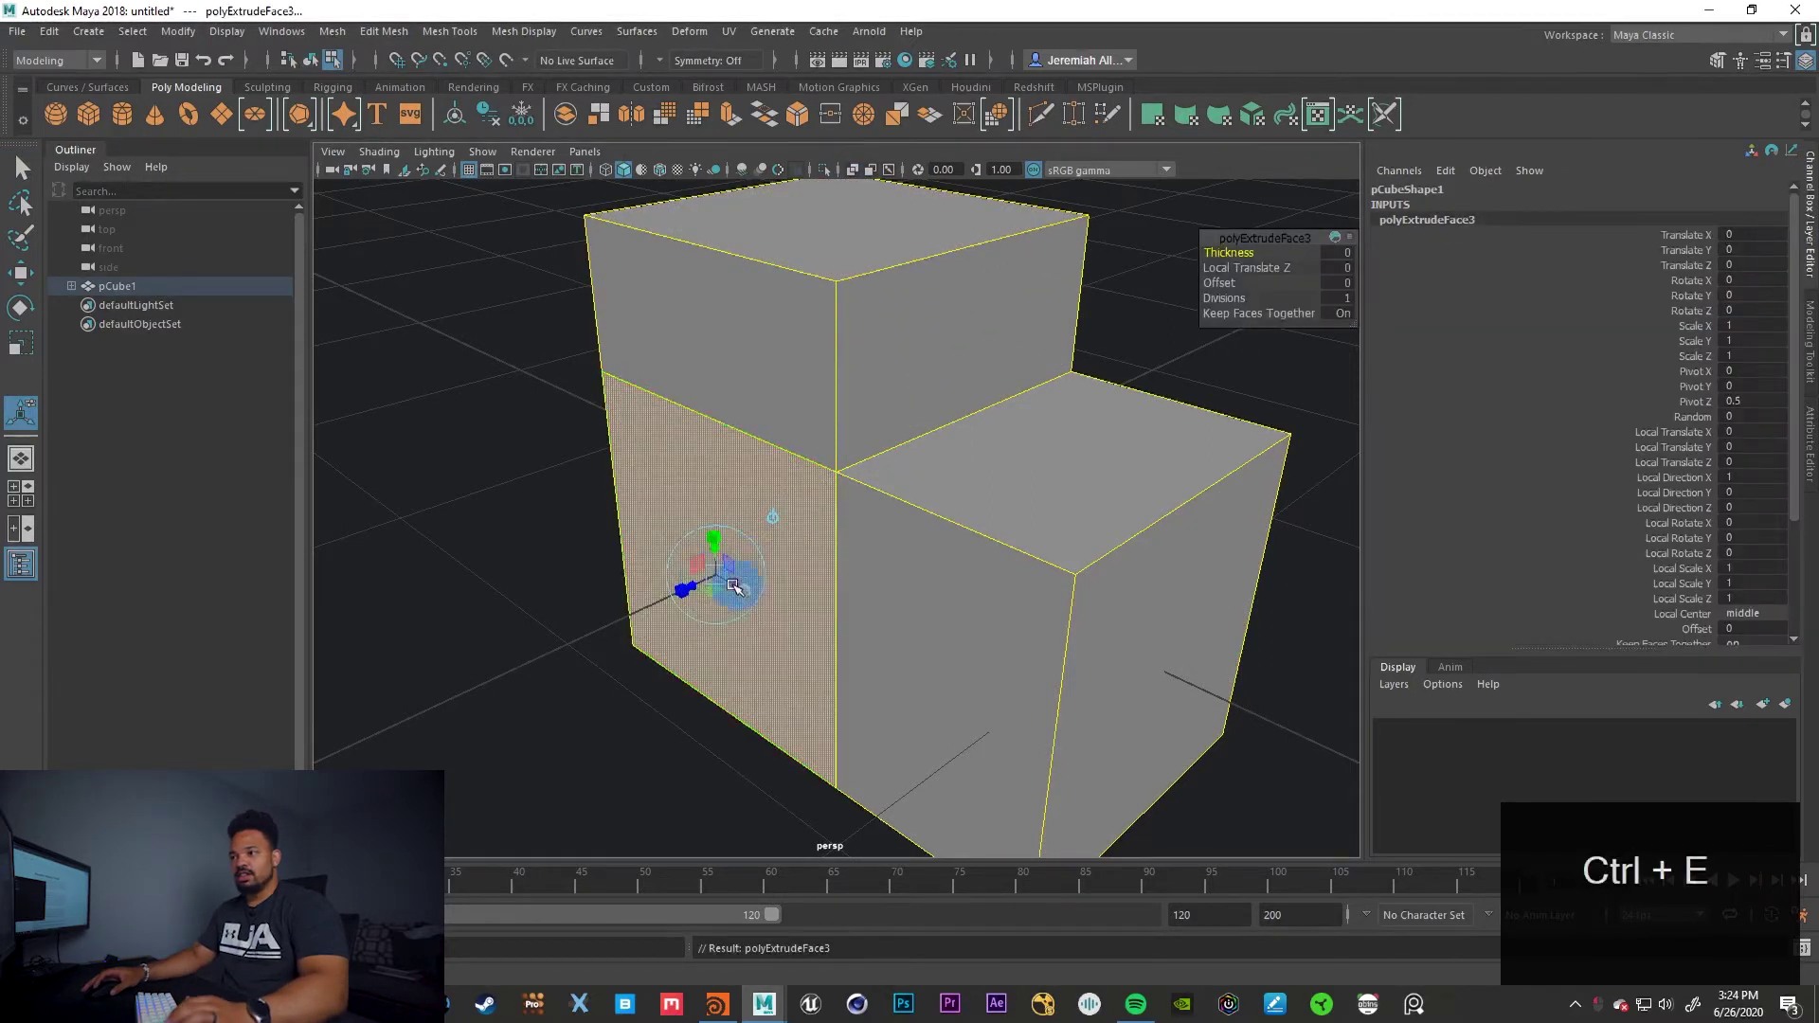
drag(732, 586, 487, 629)
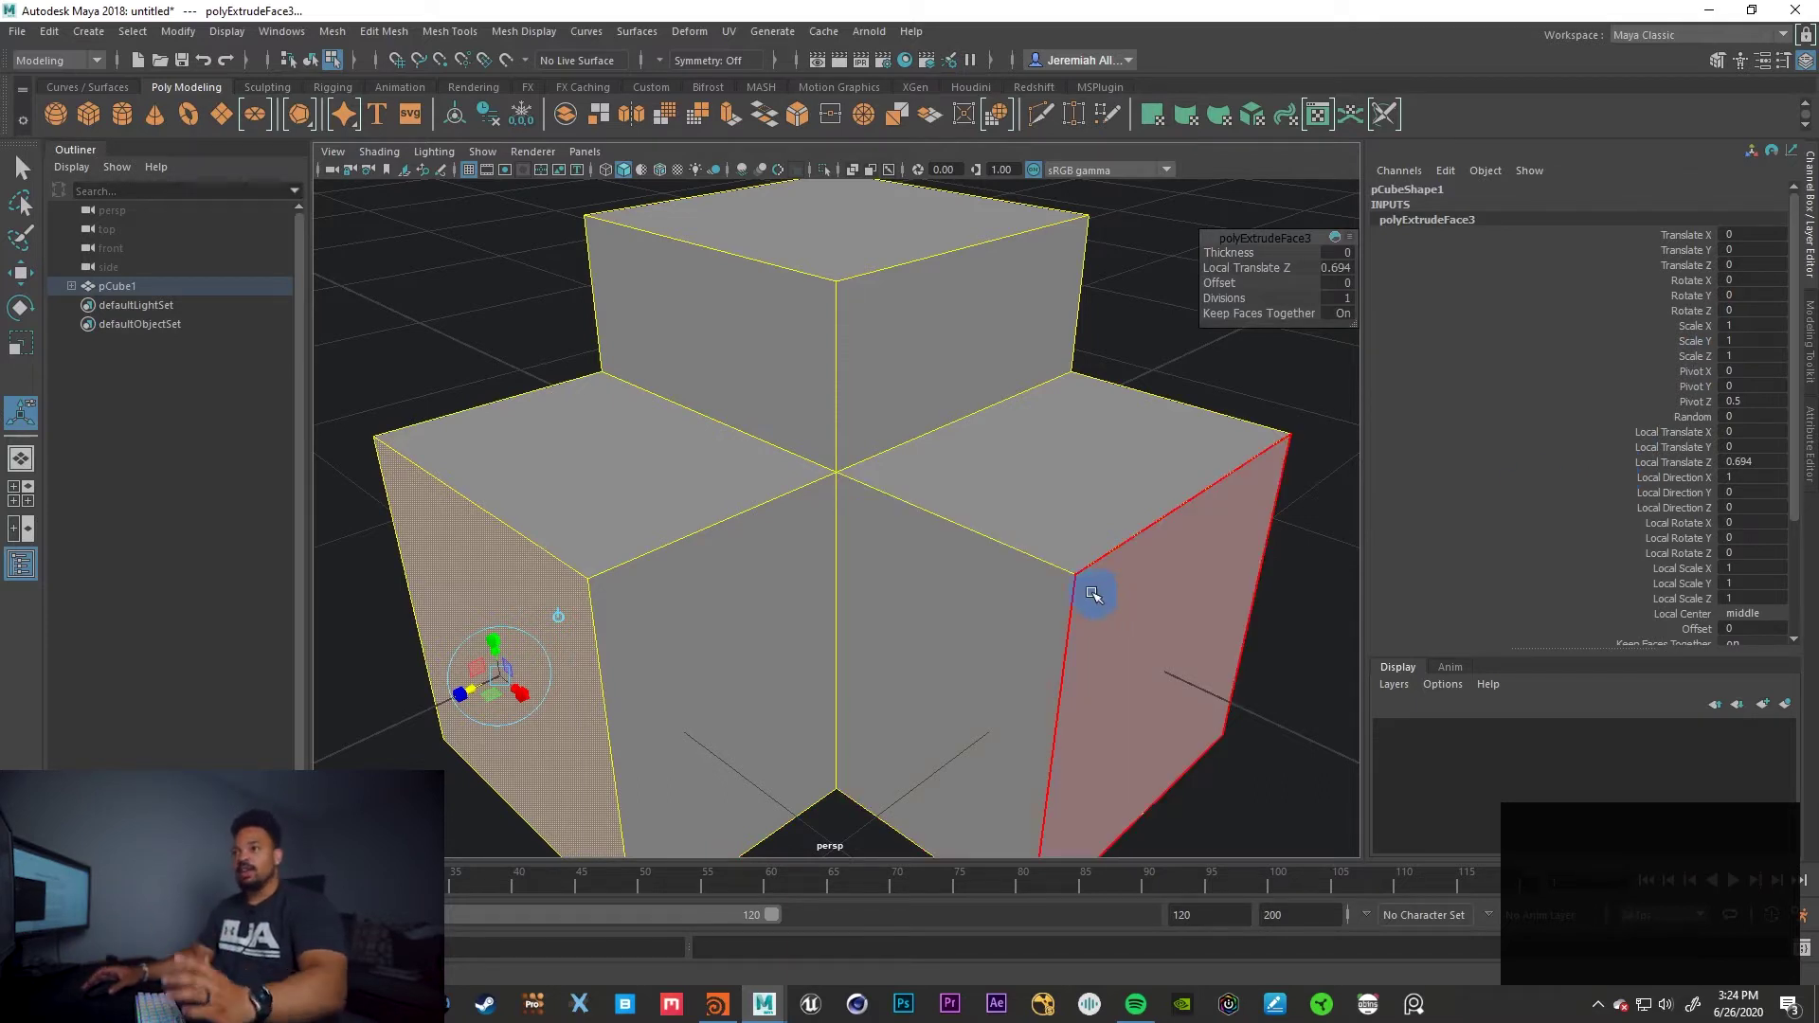
Exit the extrude tool and delete the extruded cube's construction history
click(20, 172)
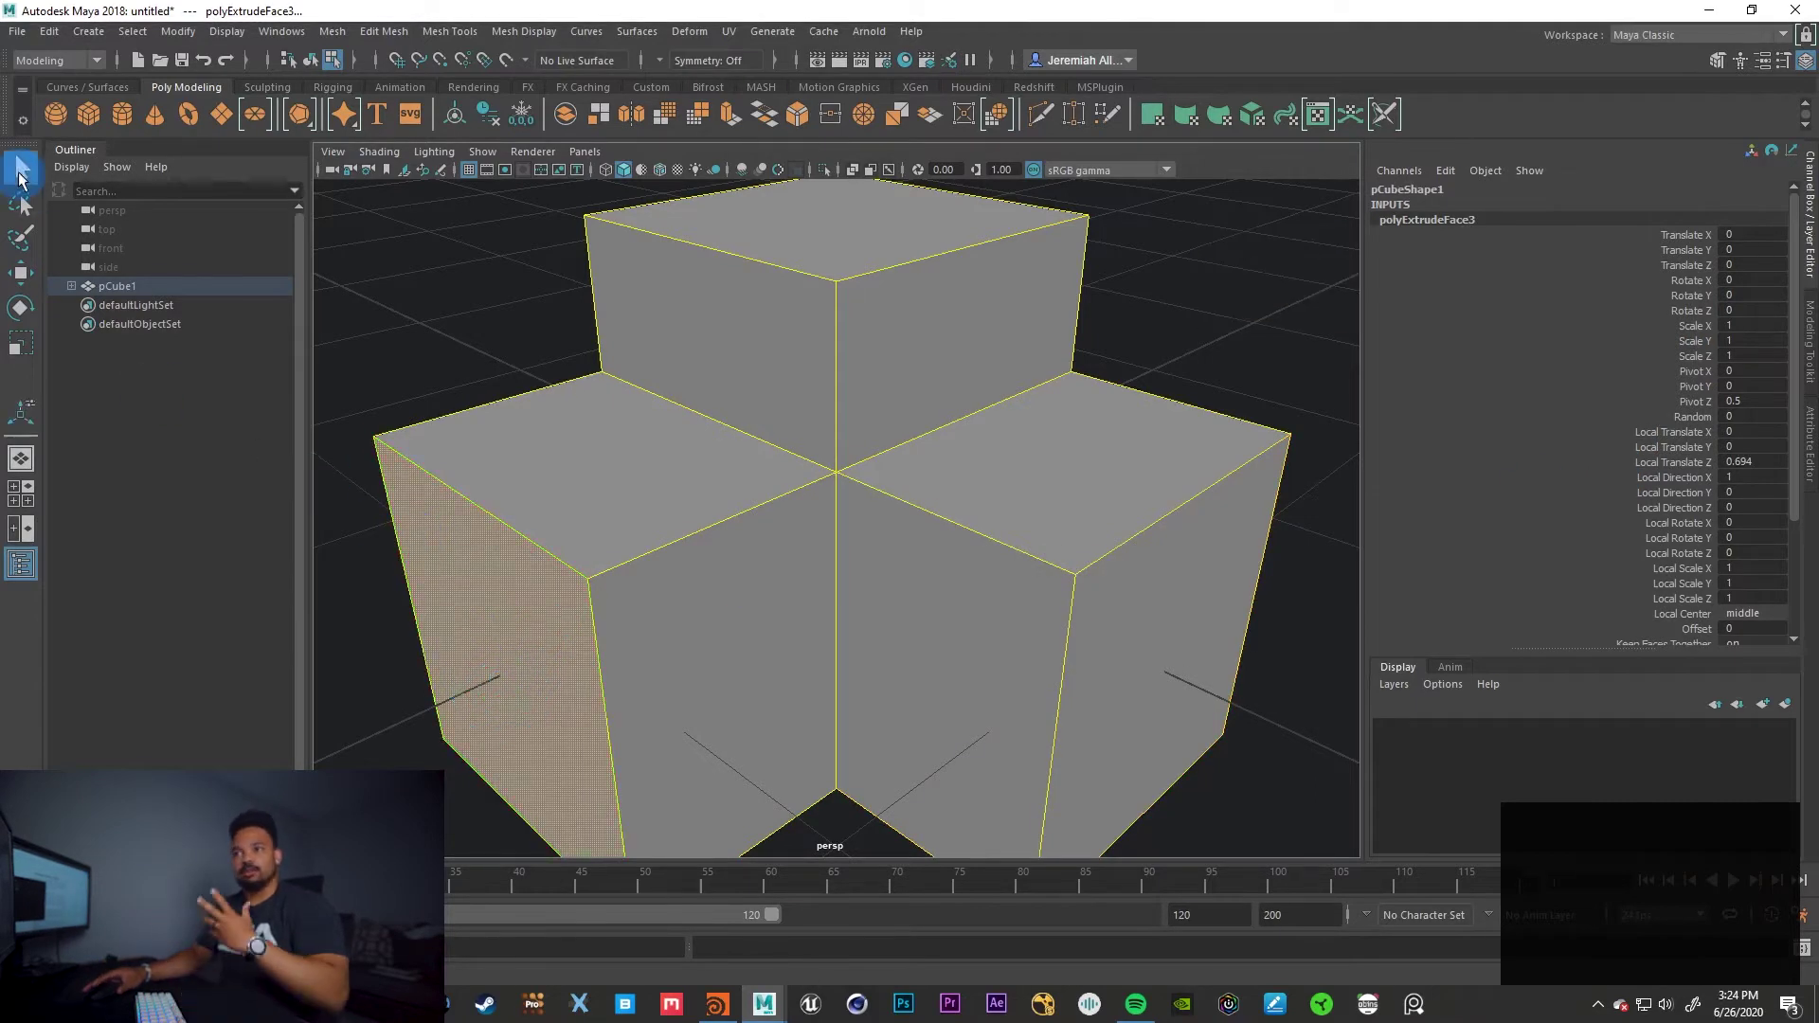
click(49, 31)
mouse_move(189, 274)
click(343, 287)
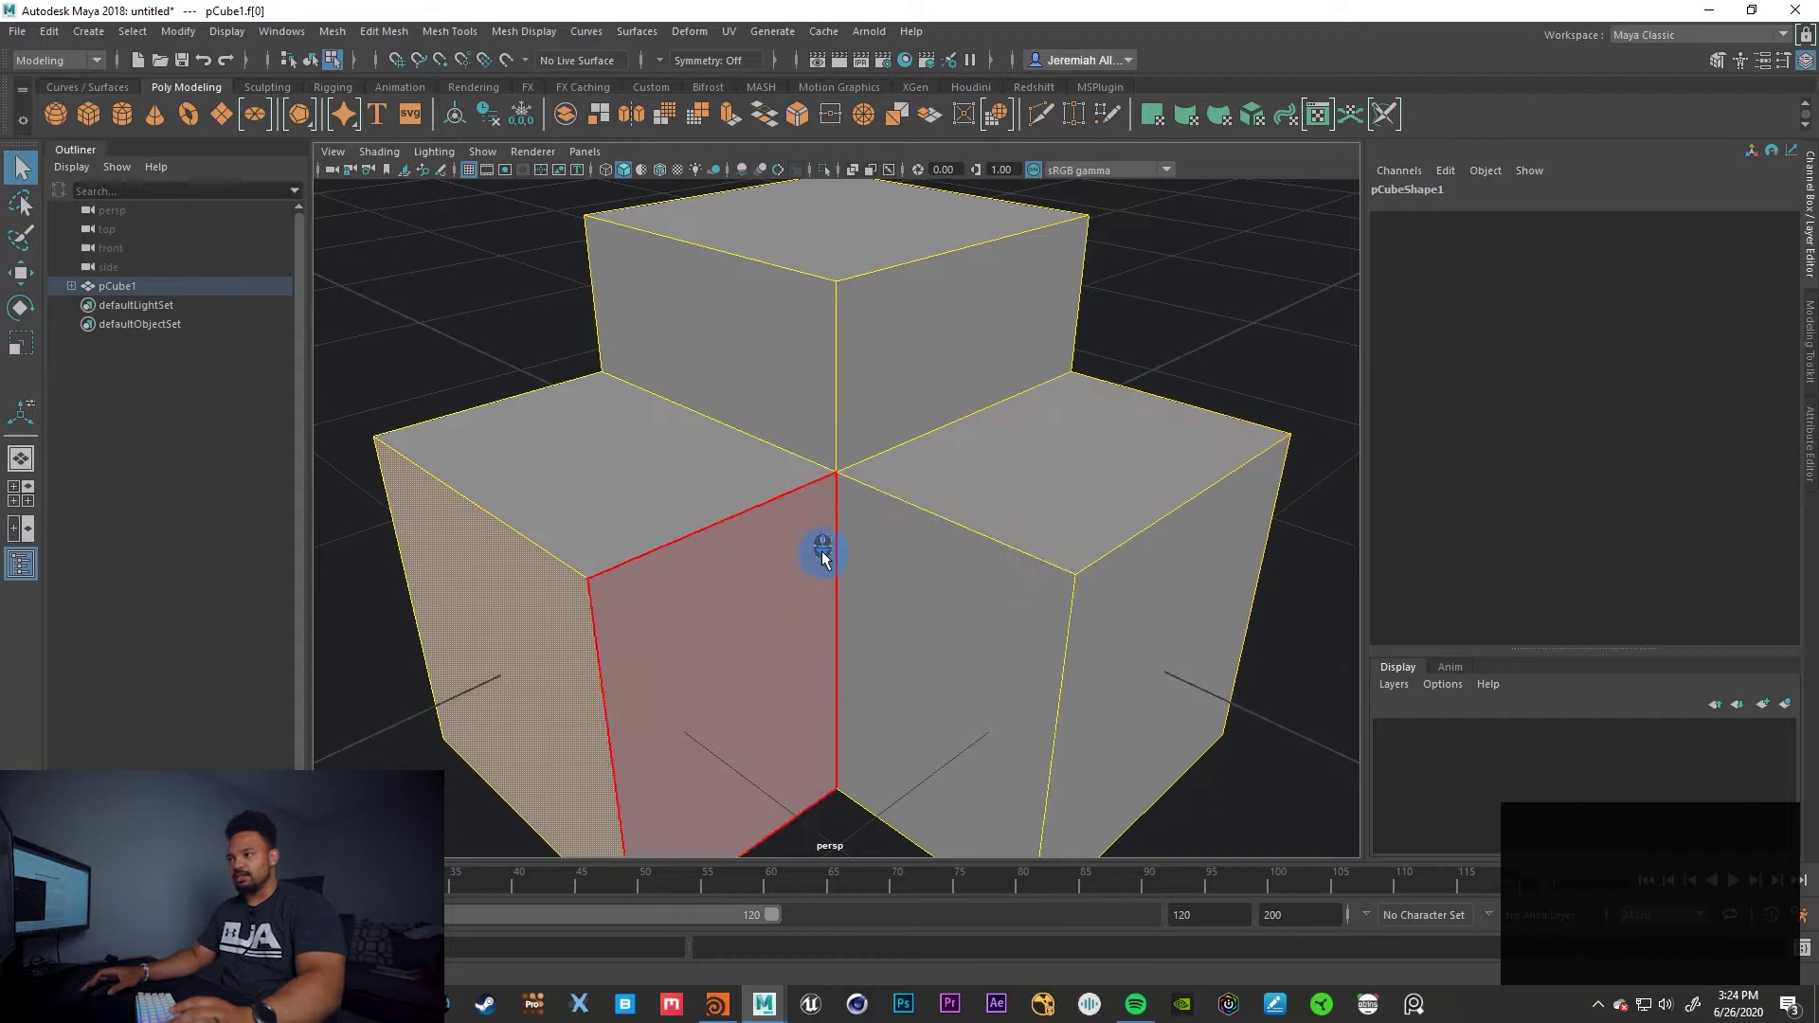
Return to object selection, move the whole extruded cube along its Z axis and activate the Rotate tool
alt+right_drag(825, 549, 222, 398)
right_drag(822, 500, 1062, 417)
key(w)
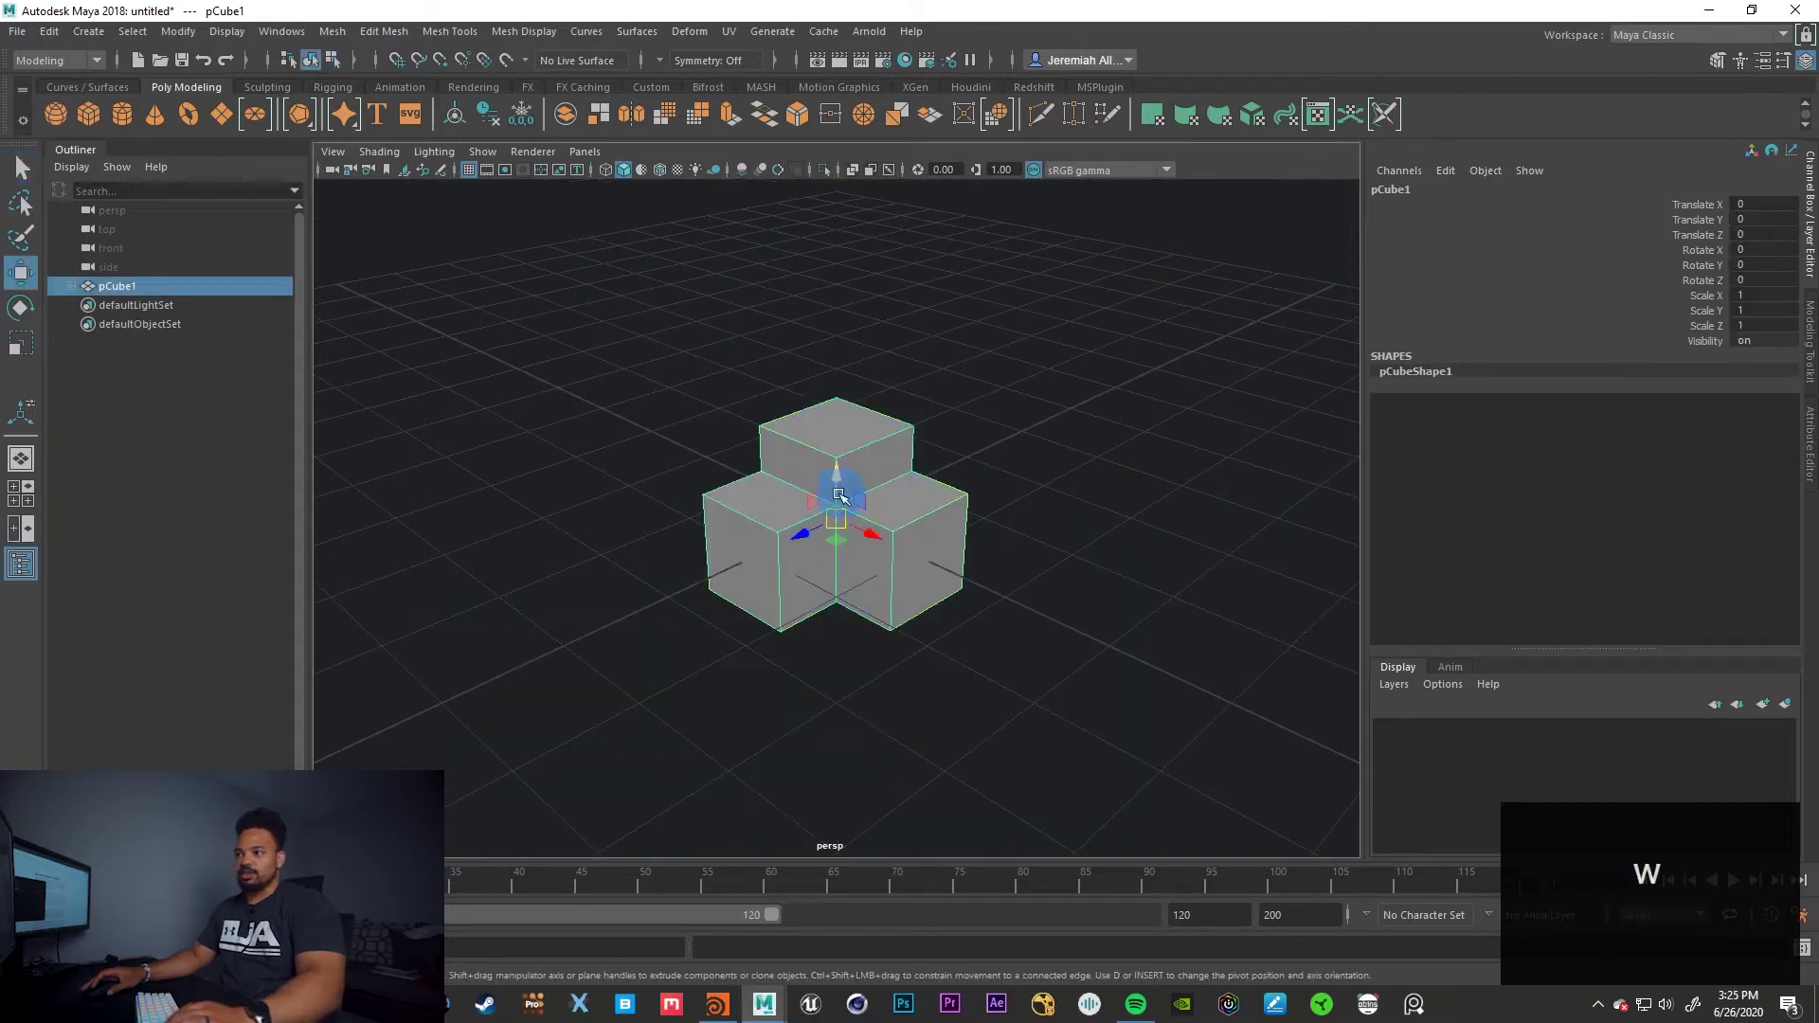
drag(806, 534, 641, 627)
key(e)
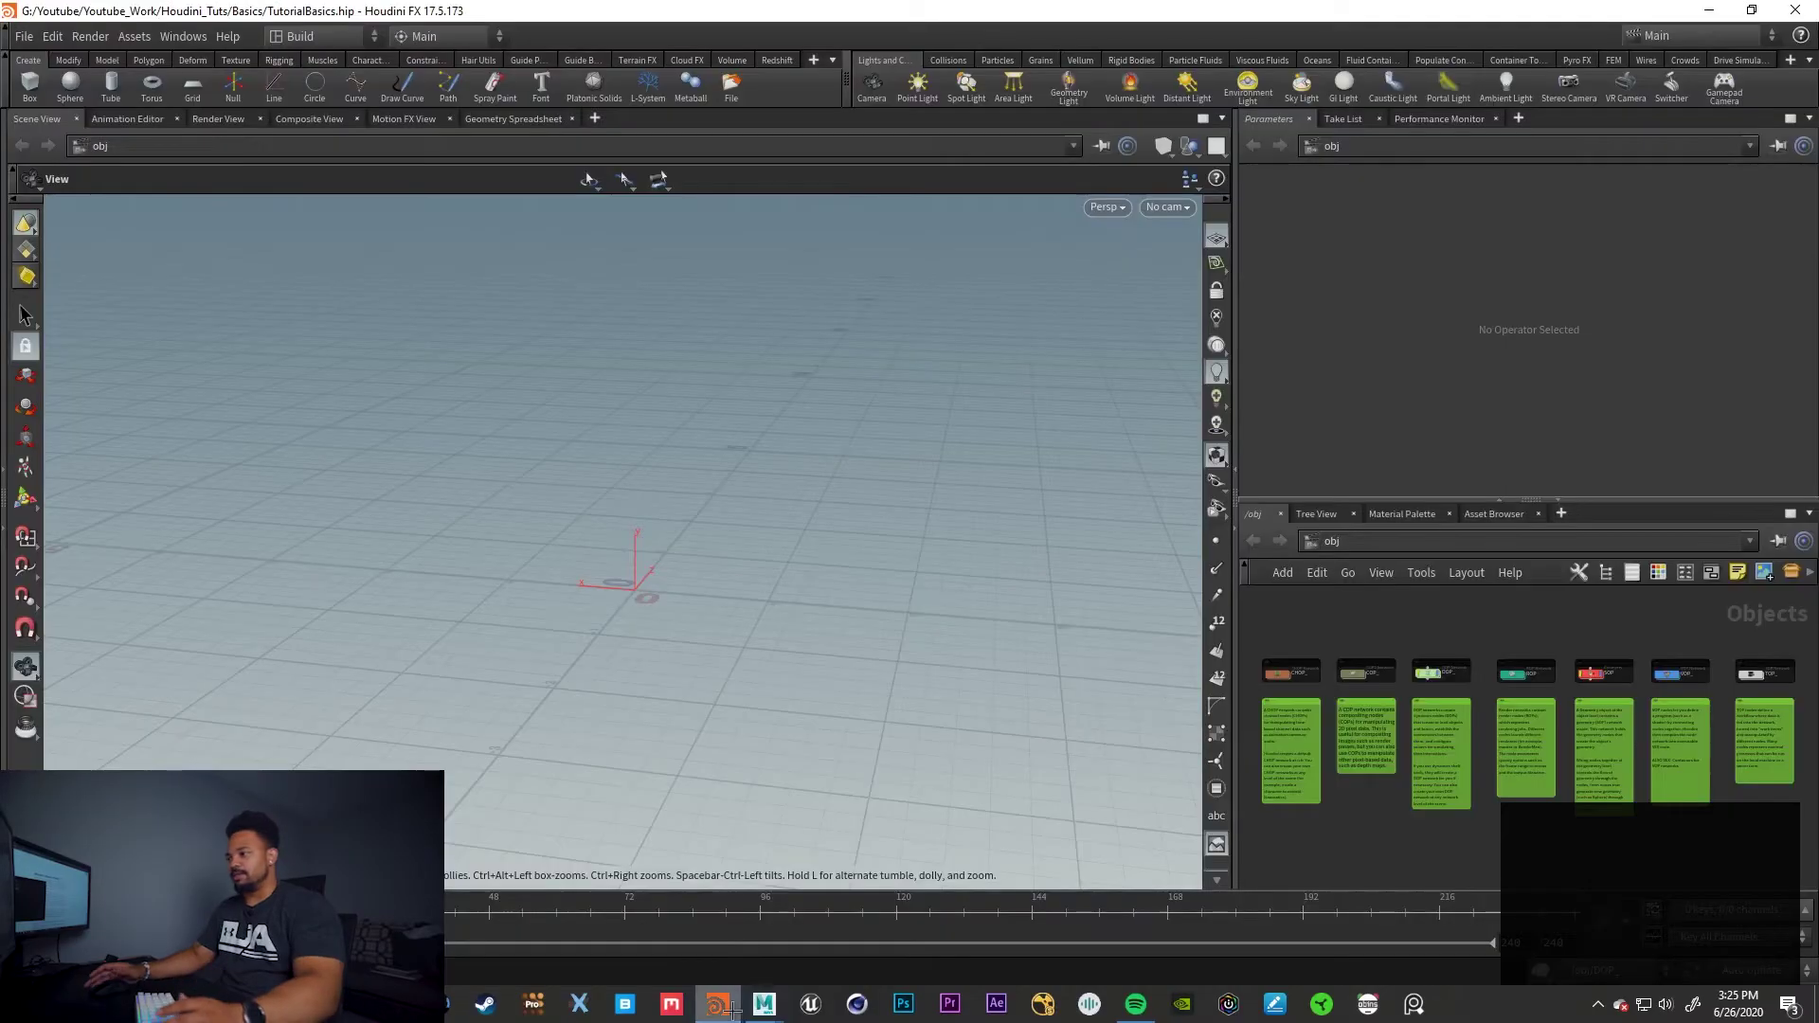
Switch to Houdini and widen the parameter and network panes beside the scene view
click(1279, 834)
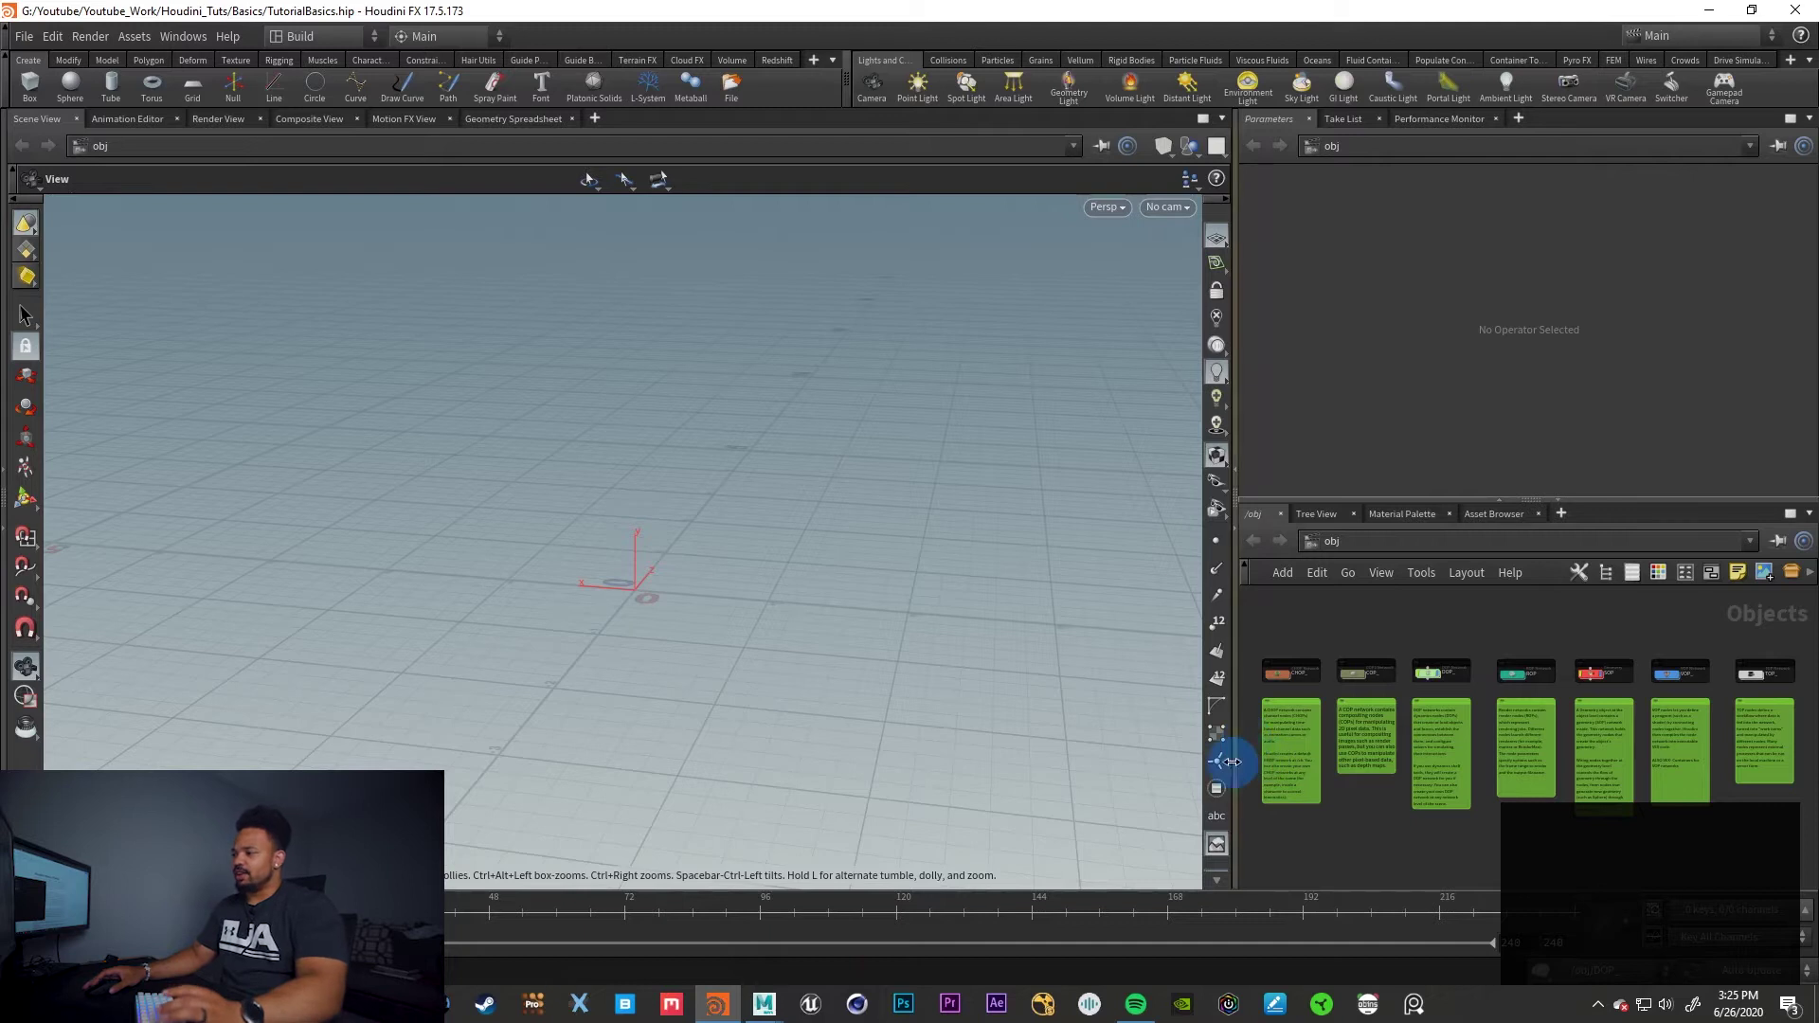
drag(1234, 762, 1027, 764)
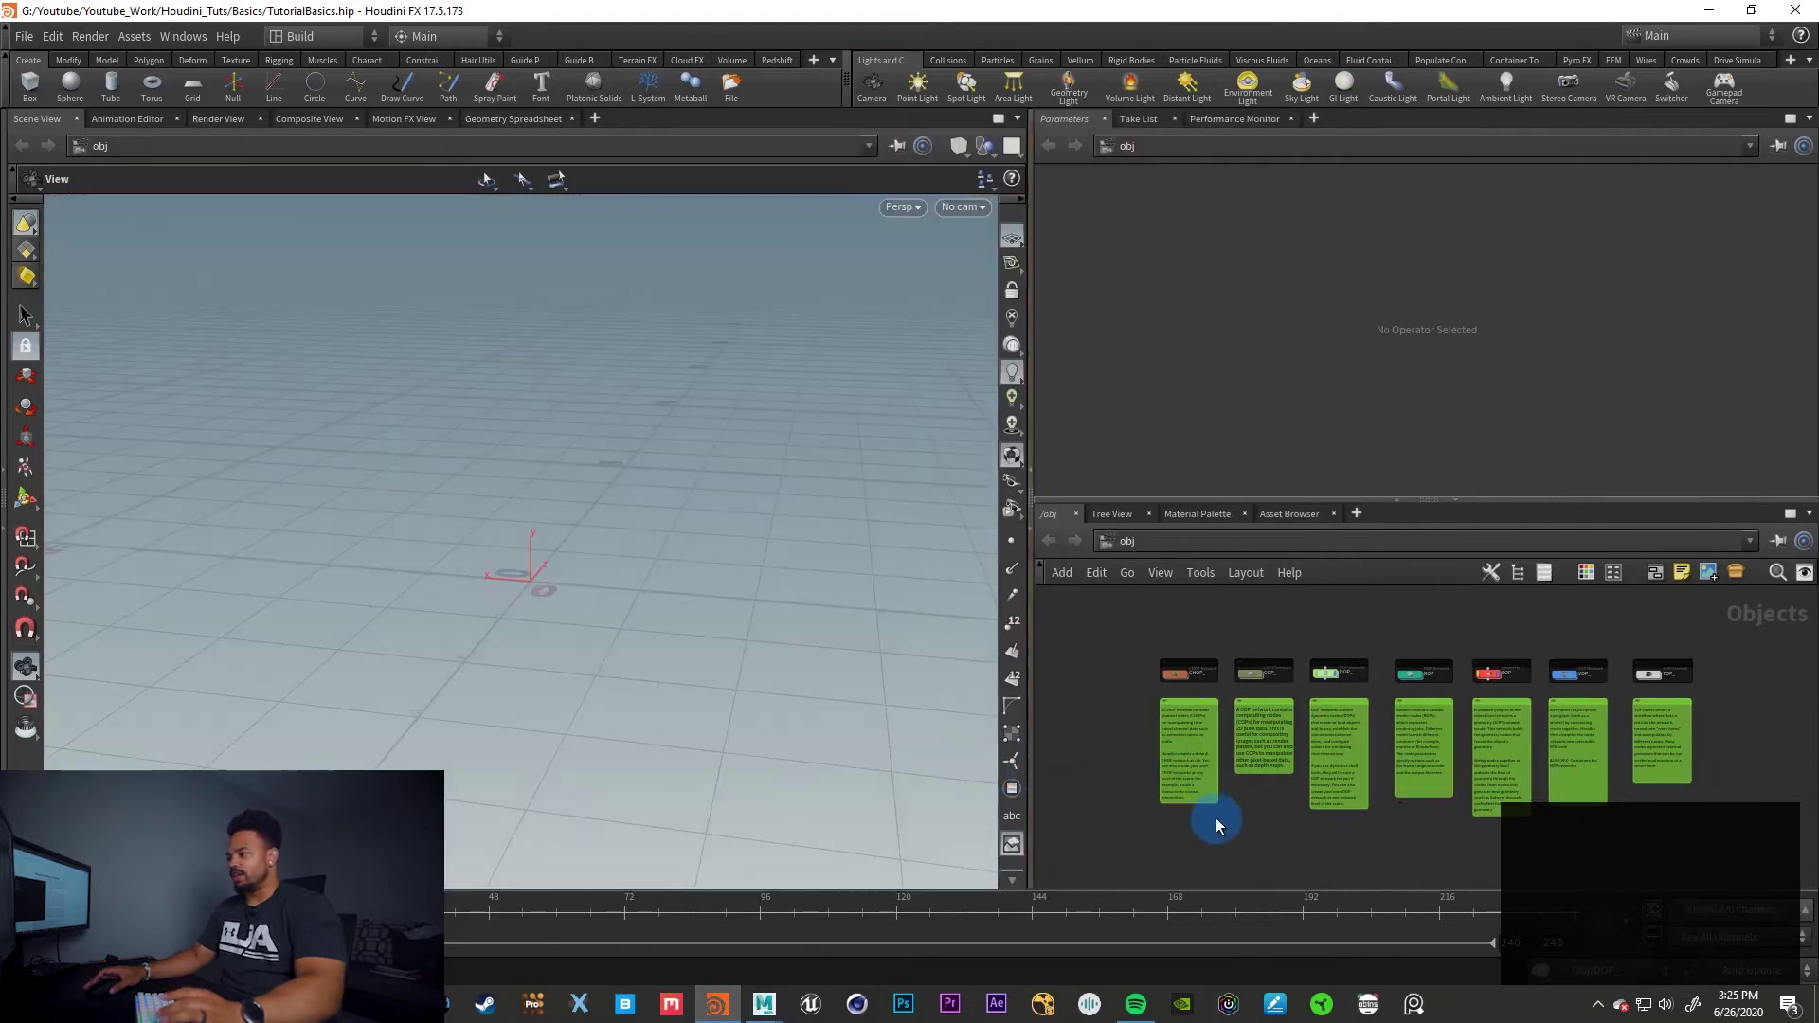
scroll(1212, 818, up, 4)
middle_drag(1157, 863, 1155, 869)
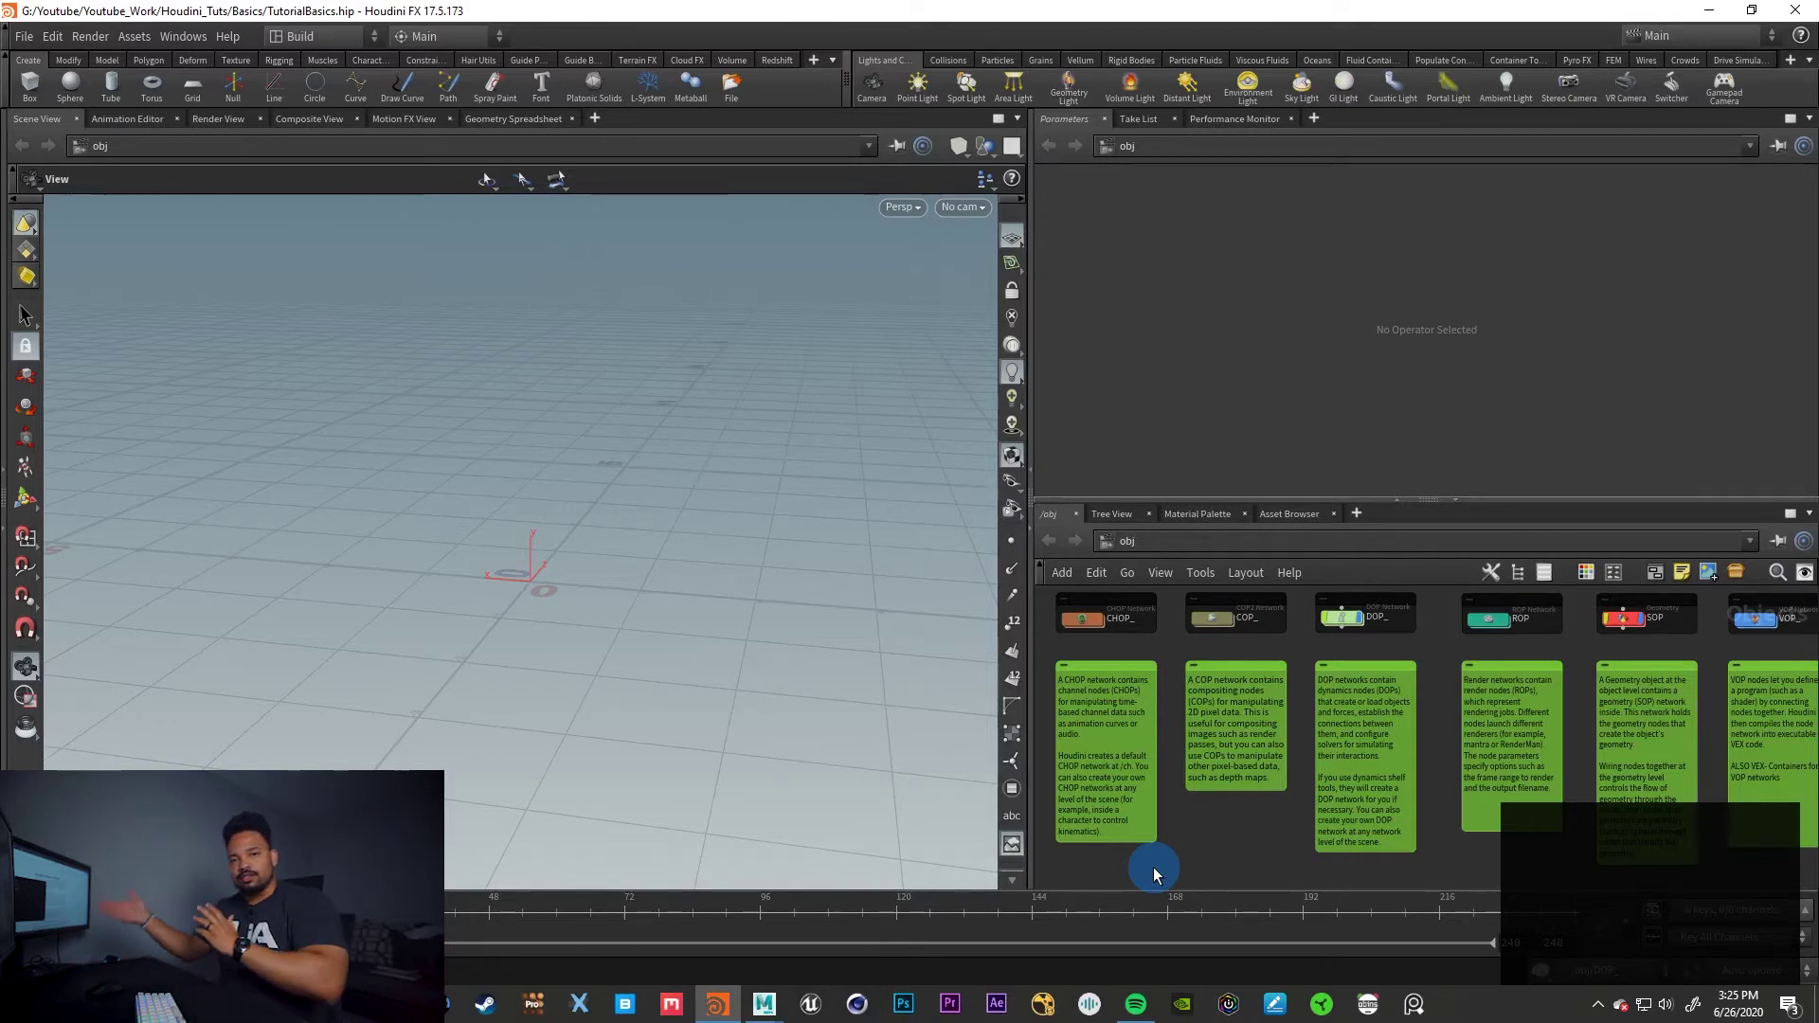
scroll(1226, 833, down, 5)
middle_drag(1226, 832, 1559, 744)
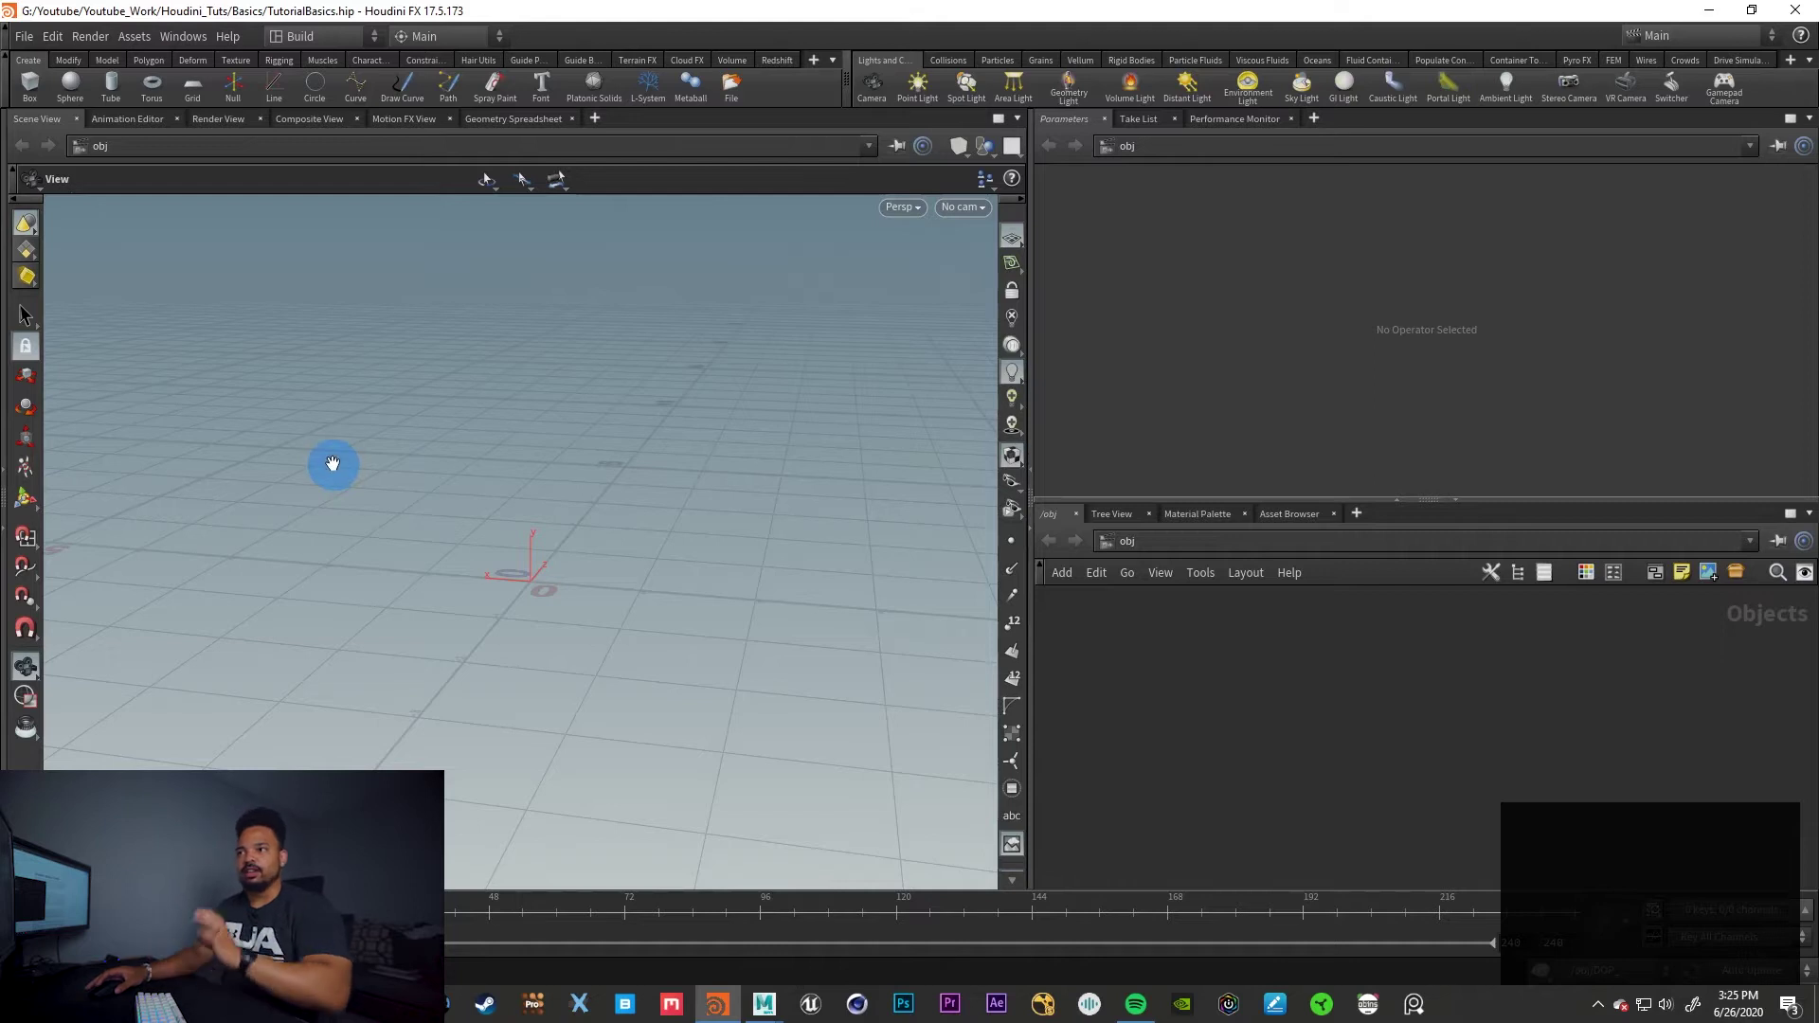
Create a box at the origin and place its node in empty space below the network's sticky notes
click(31, 91)
key(Return)
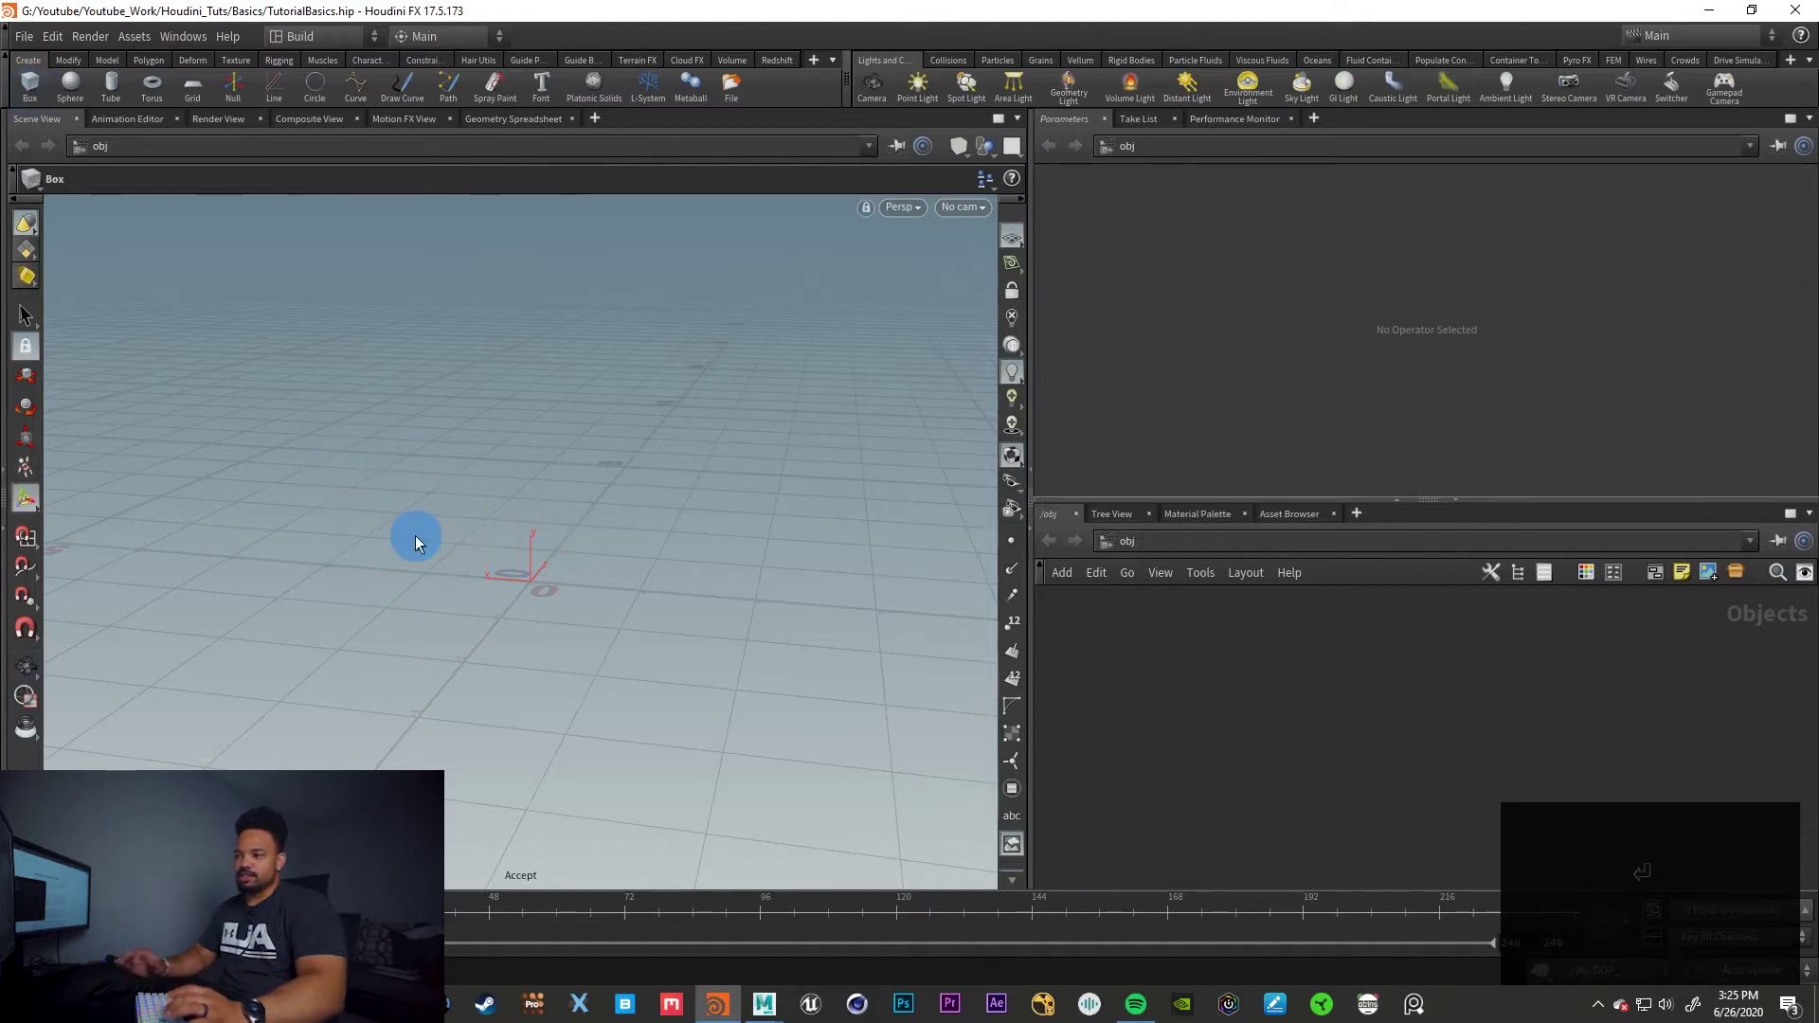
scroll(1437, 707, down, 1)
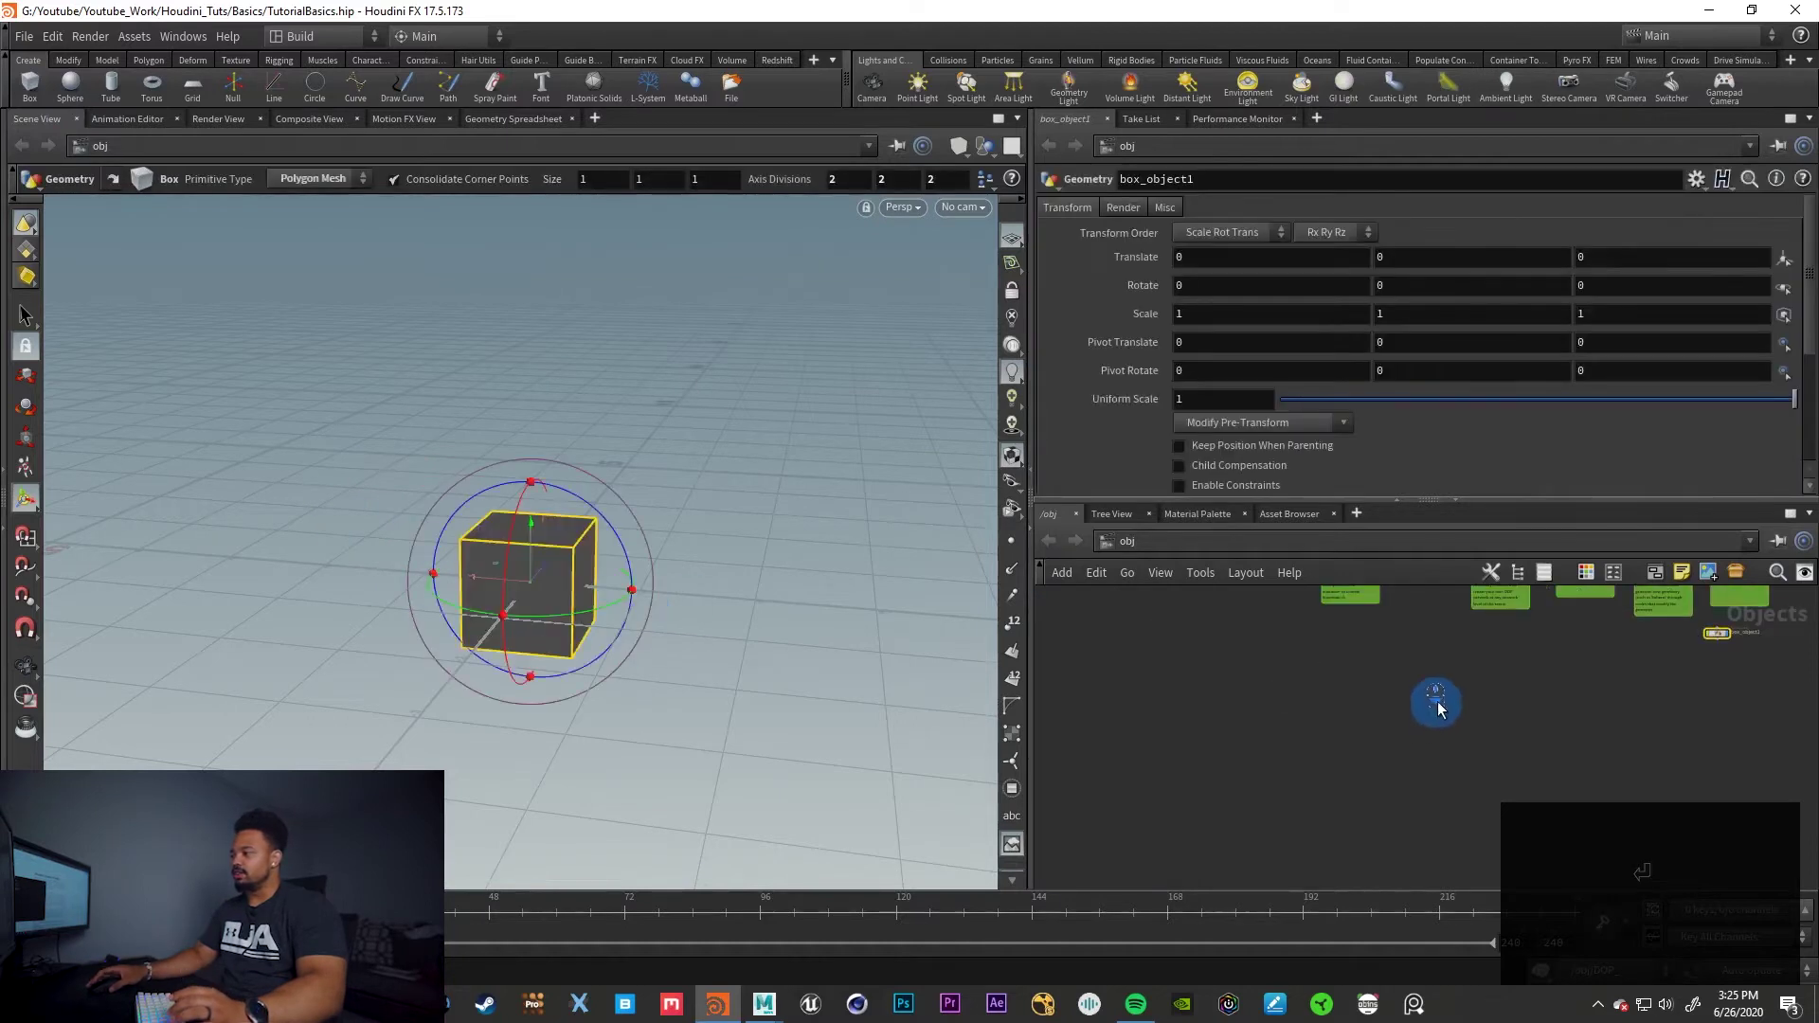
scroll(1438, 717, up, 2)
middle_drag(1437, 716, 1153, 805)
drag(1551, 691, 1291, 795)
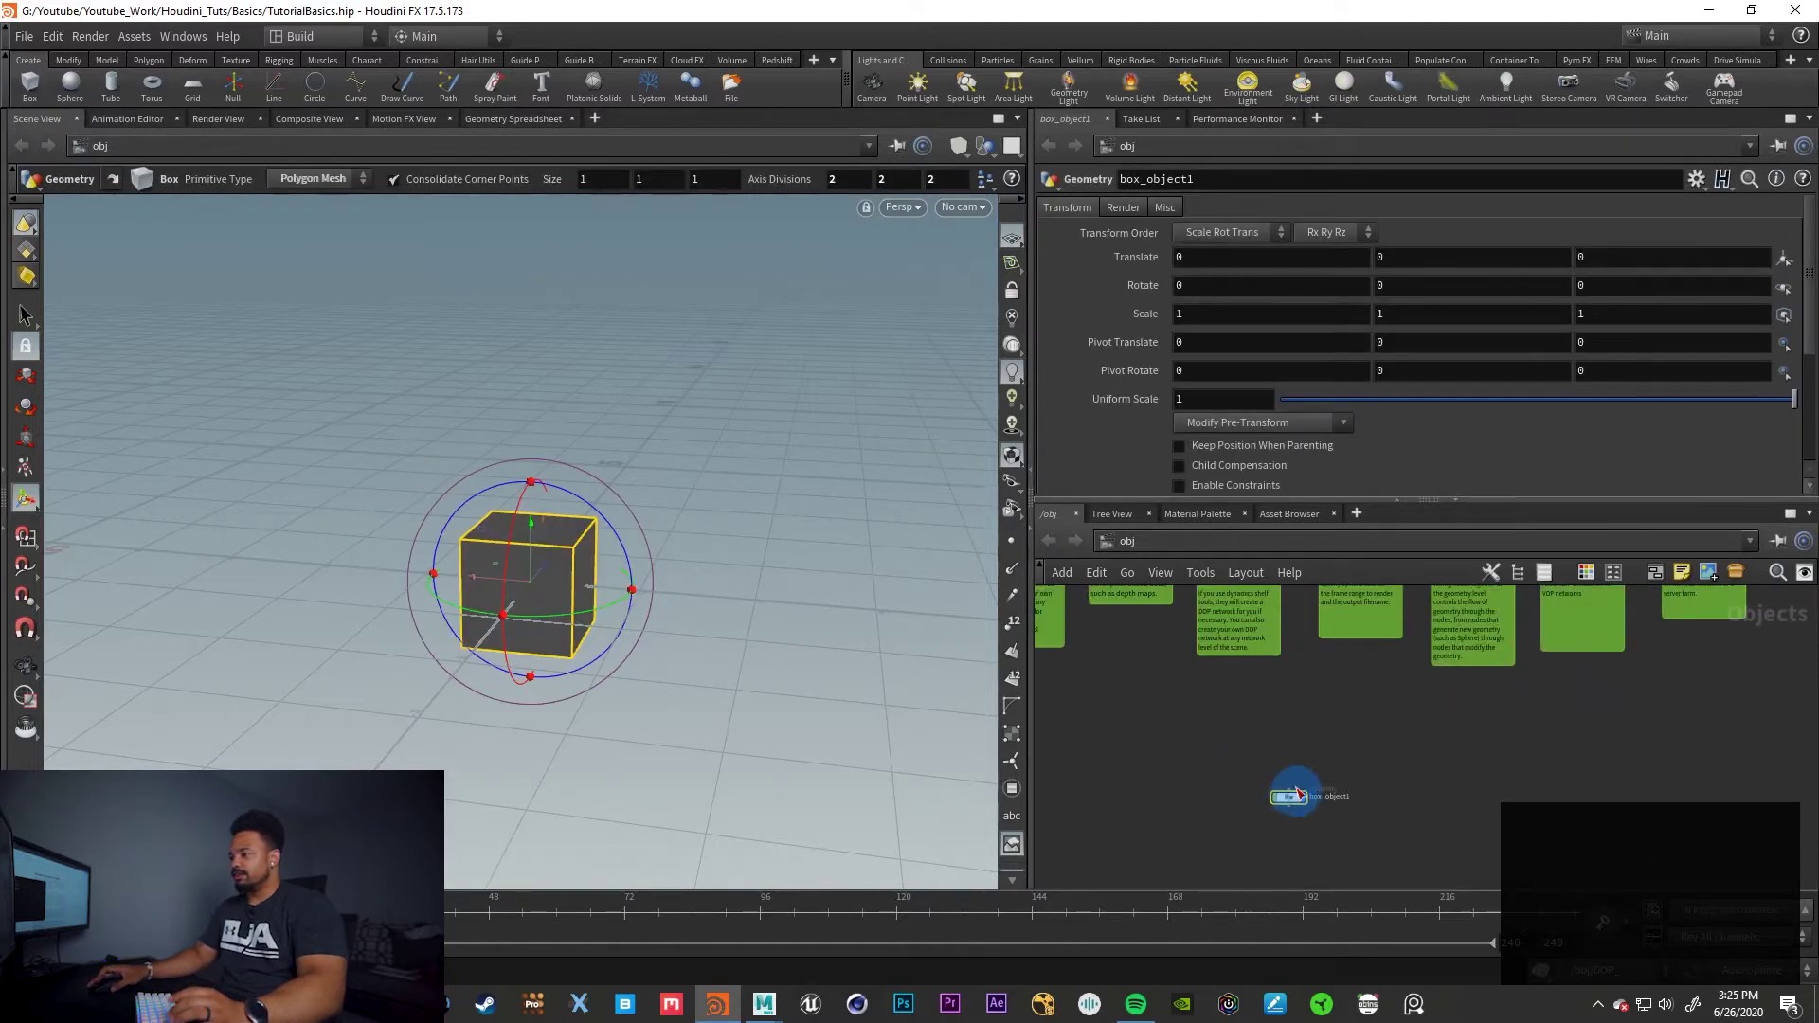
scroll(1298, 734, up, 4)
middle_drag(1307, 763, 1302, 611)
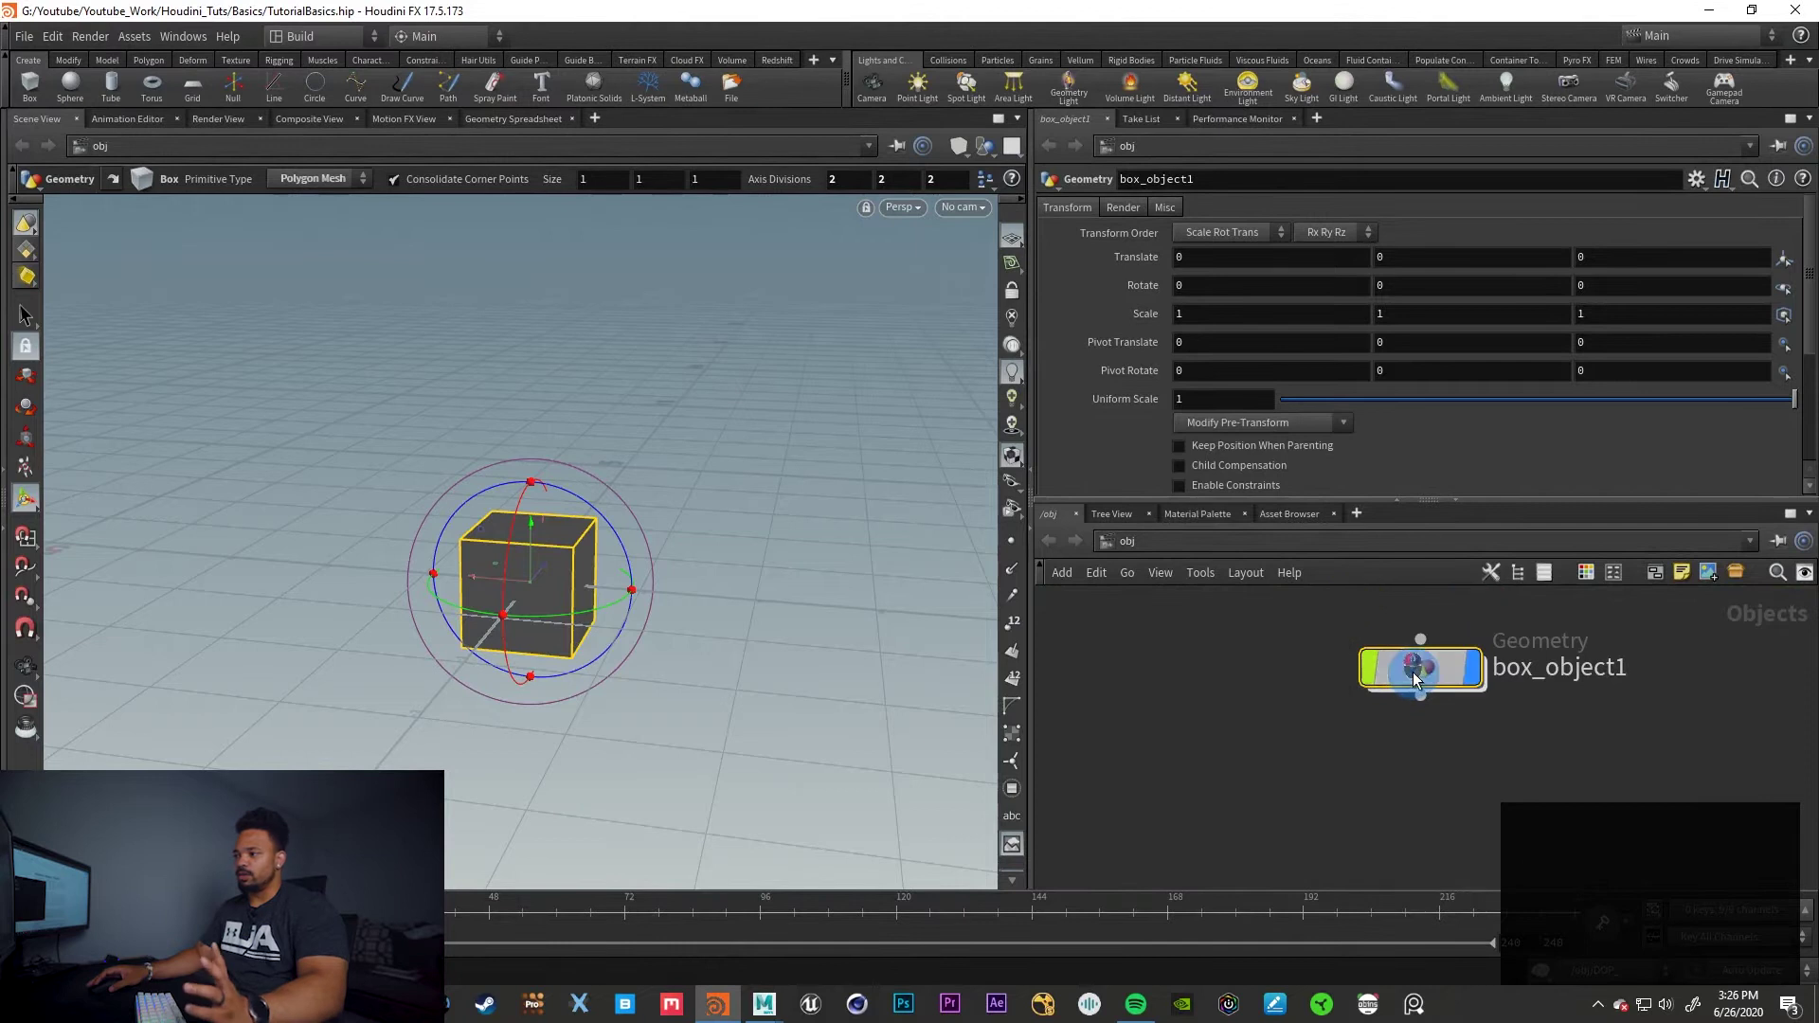
Enter the box object's geometry network and reposition the box1 node
double_click(1407, 663)
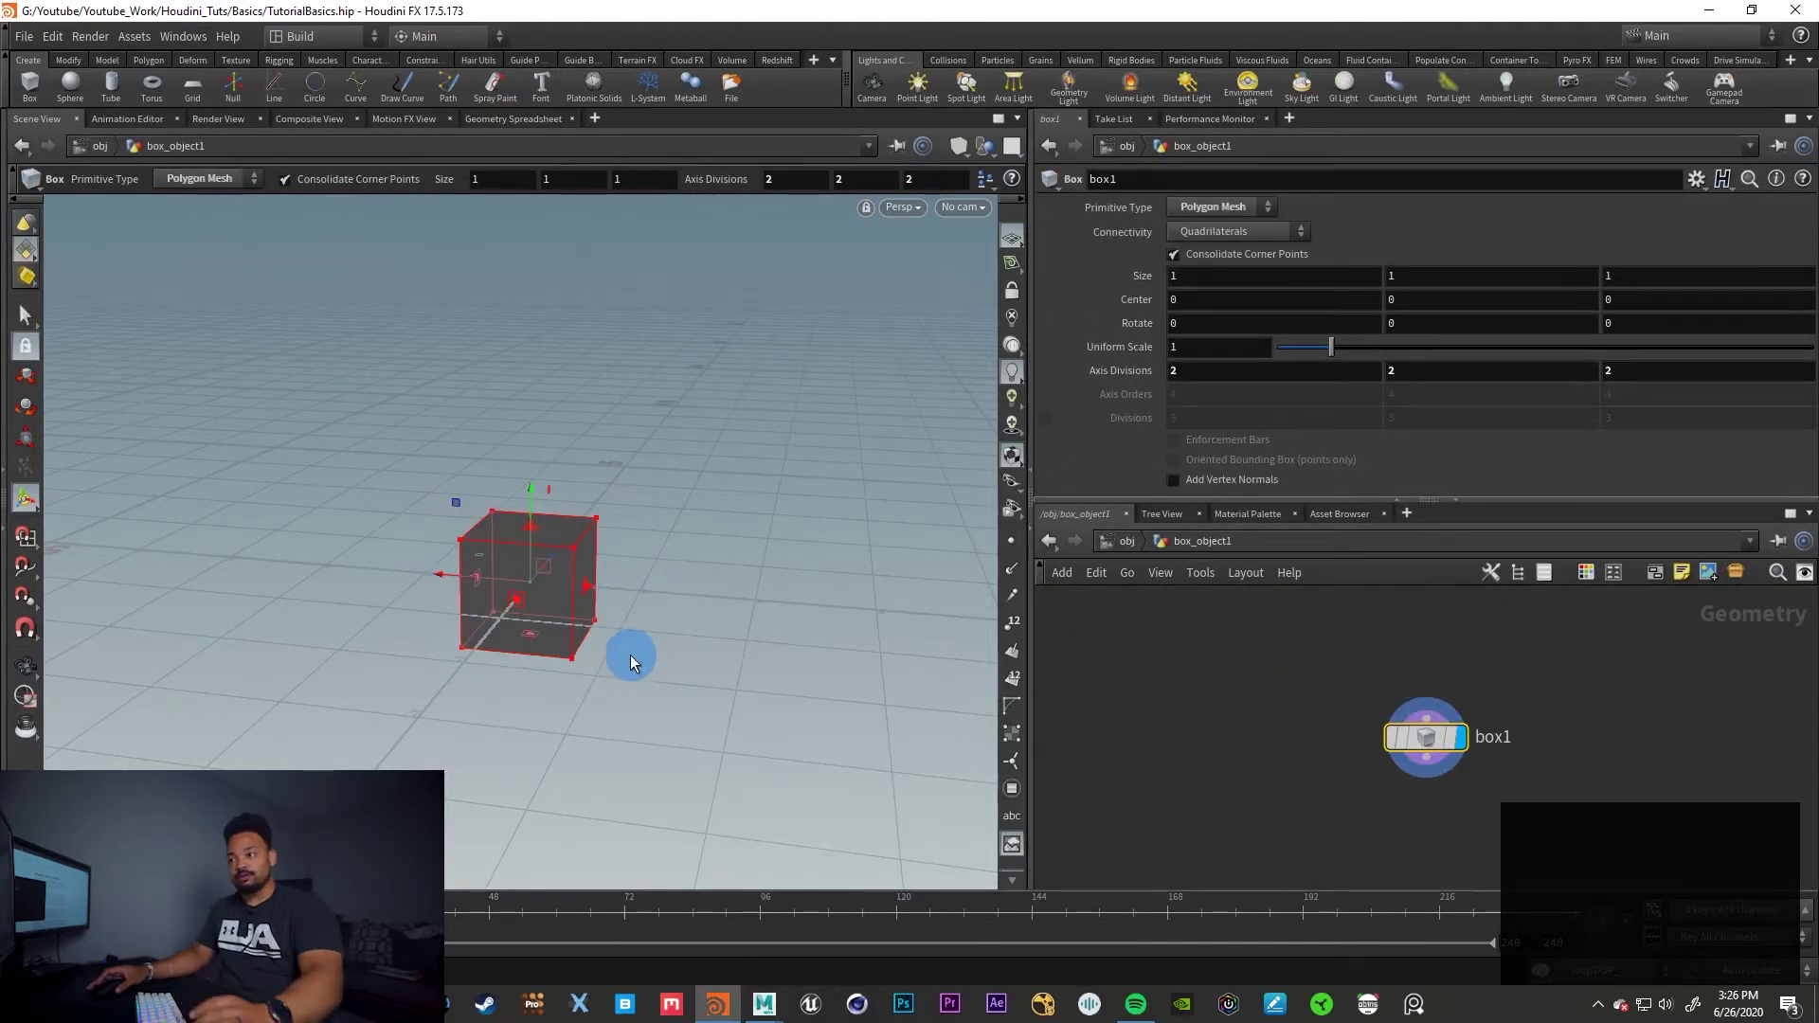
key(Escape)
scroll(630, 635, up, 5)
middle_drag(584, 591, 679, 569)
scroll(576, 652, up, 6)
scroll(576, 650, down, 1)
key(Return)
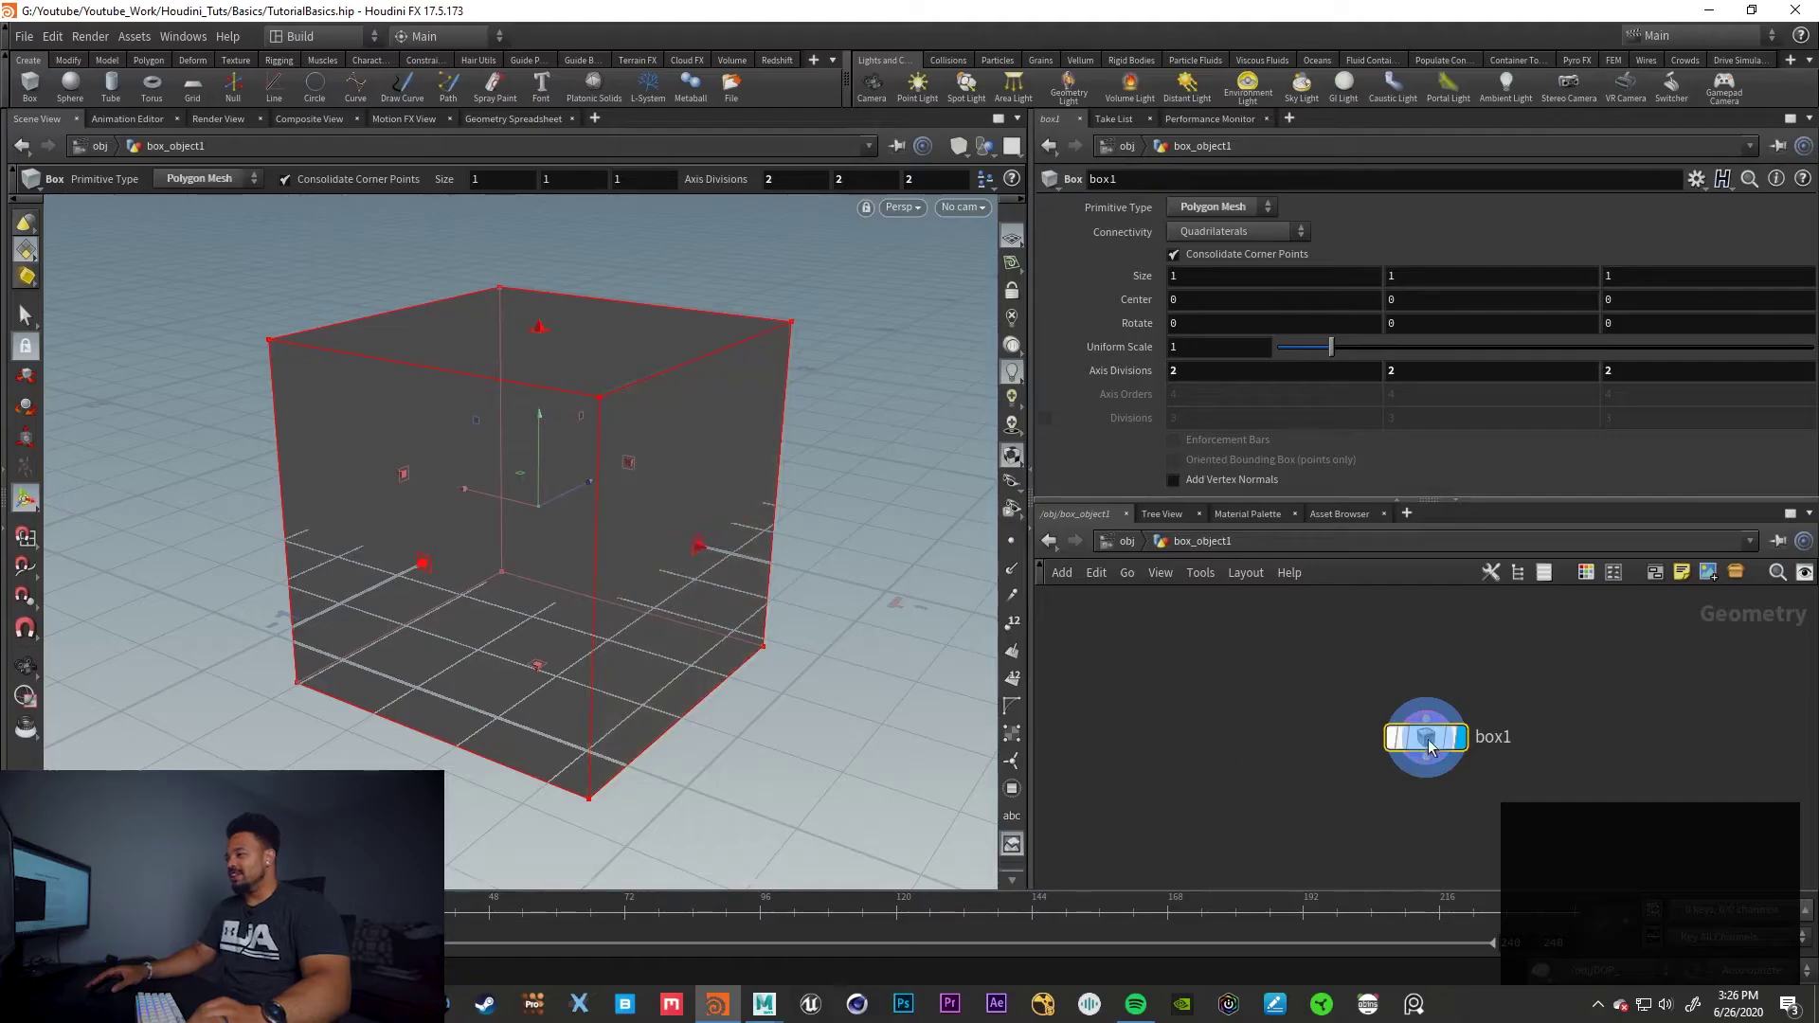
drag(1398, 715, 1355, 683)
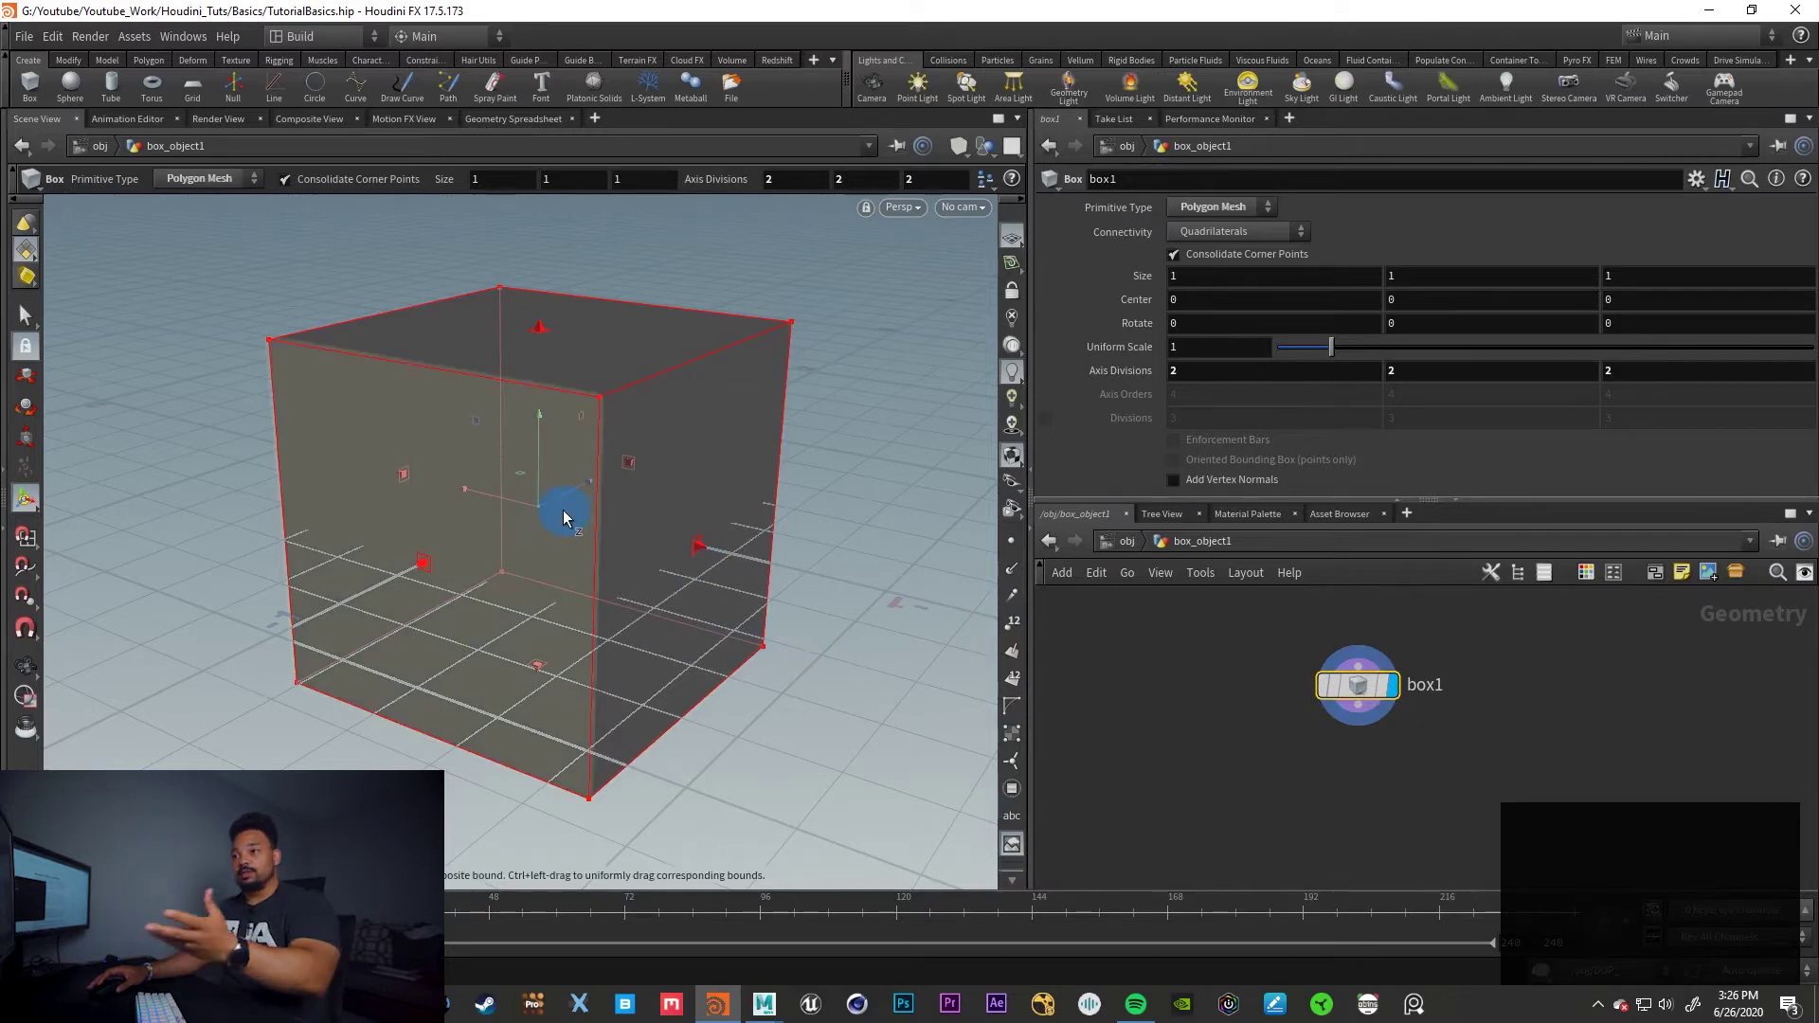
PolyExtrude all faces of the box as Individual Elements with a distance of -0.074 and an inset of 0.096
click(27, 320)
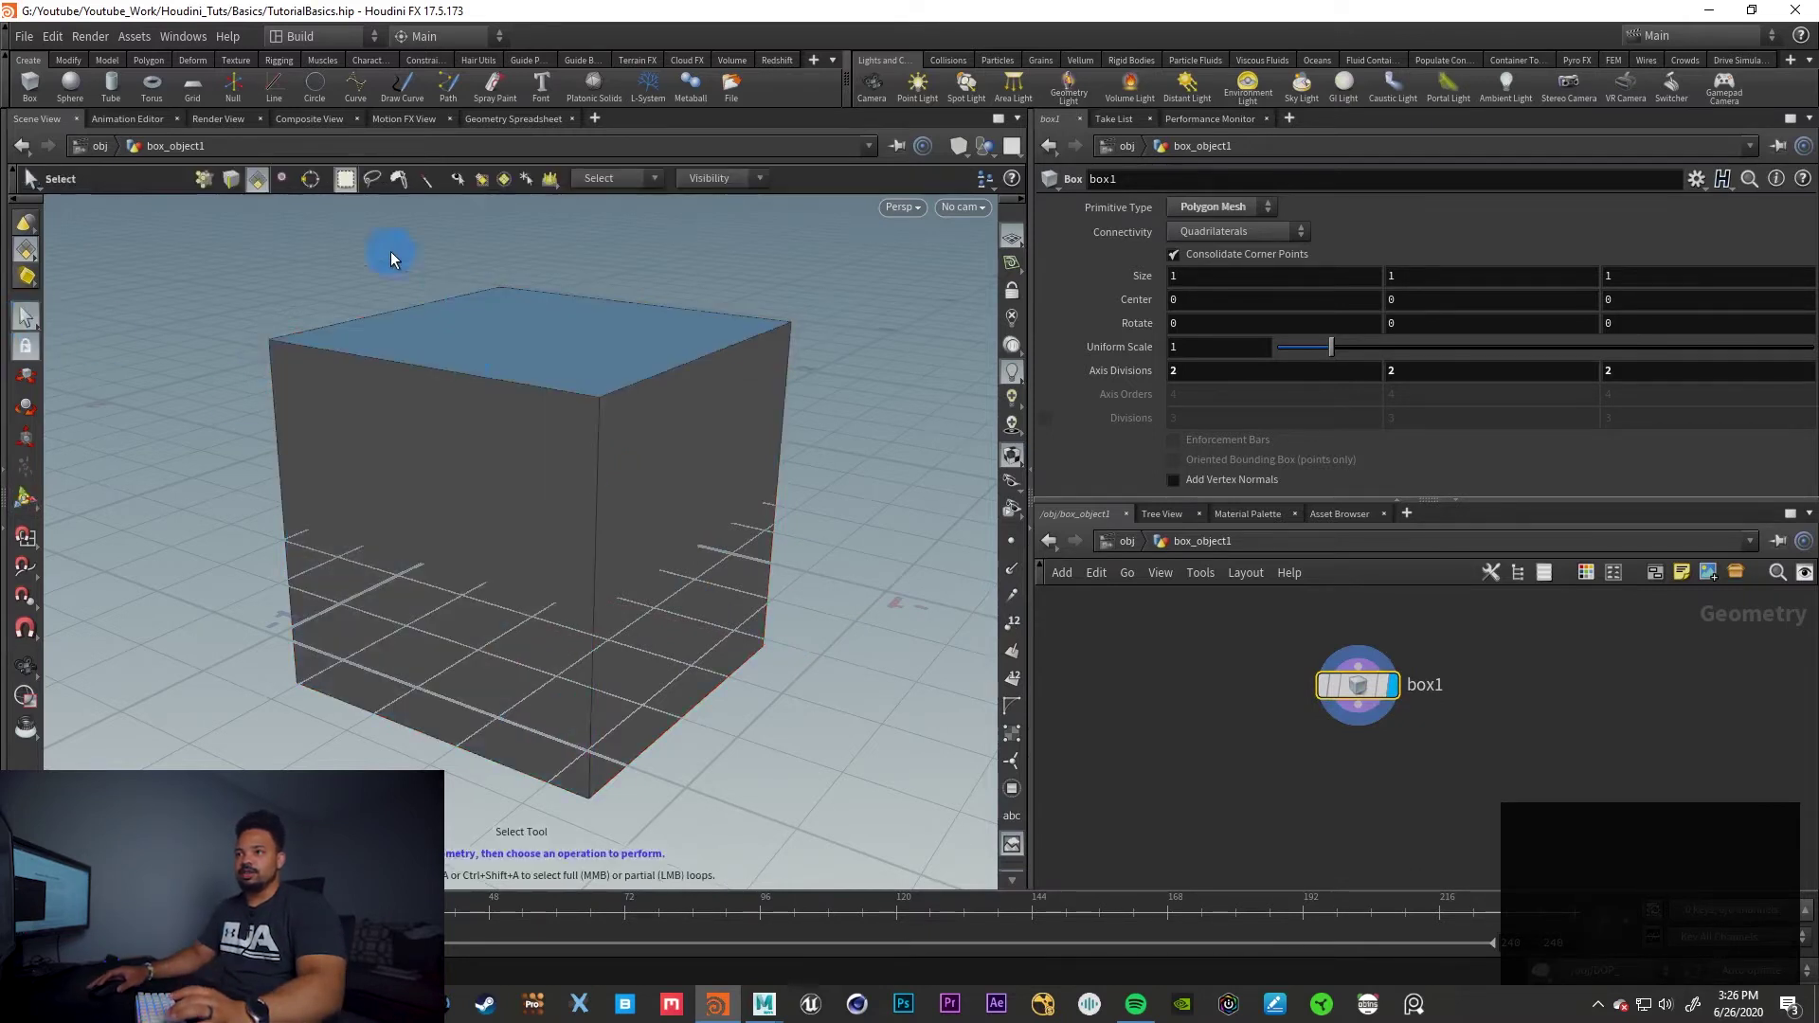
click(470, 481)
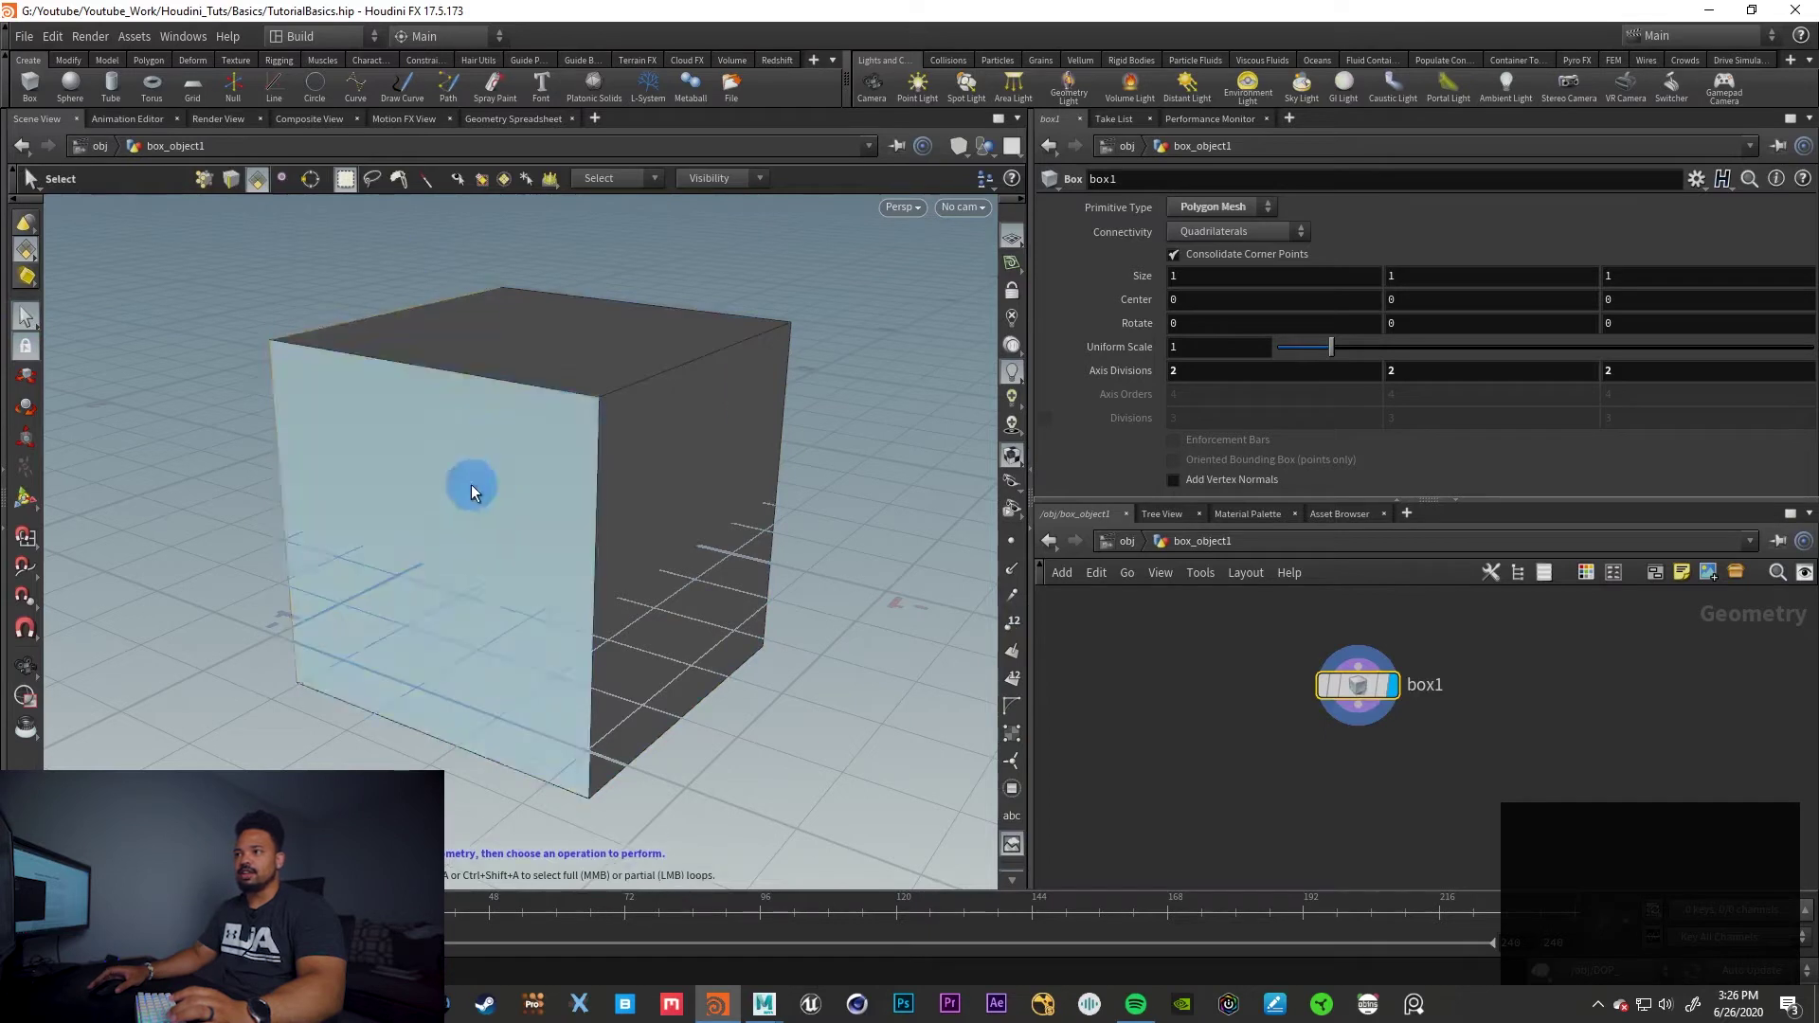
click(525, 184)
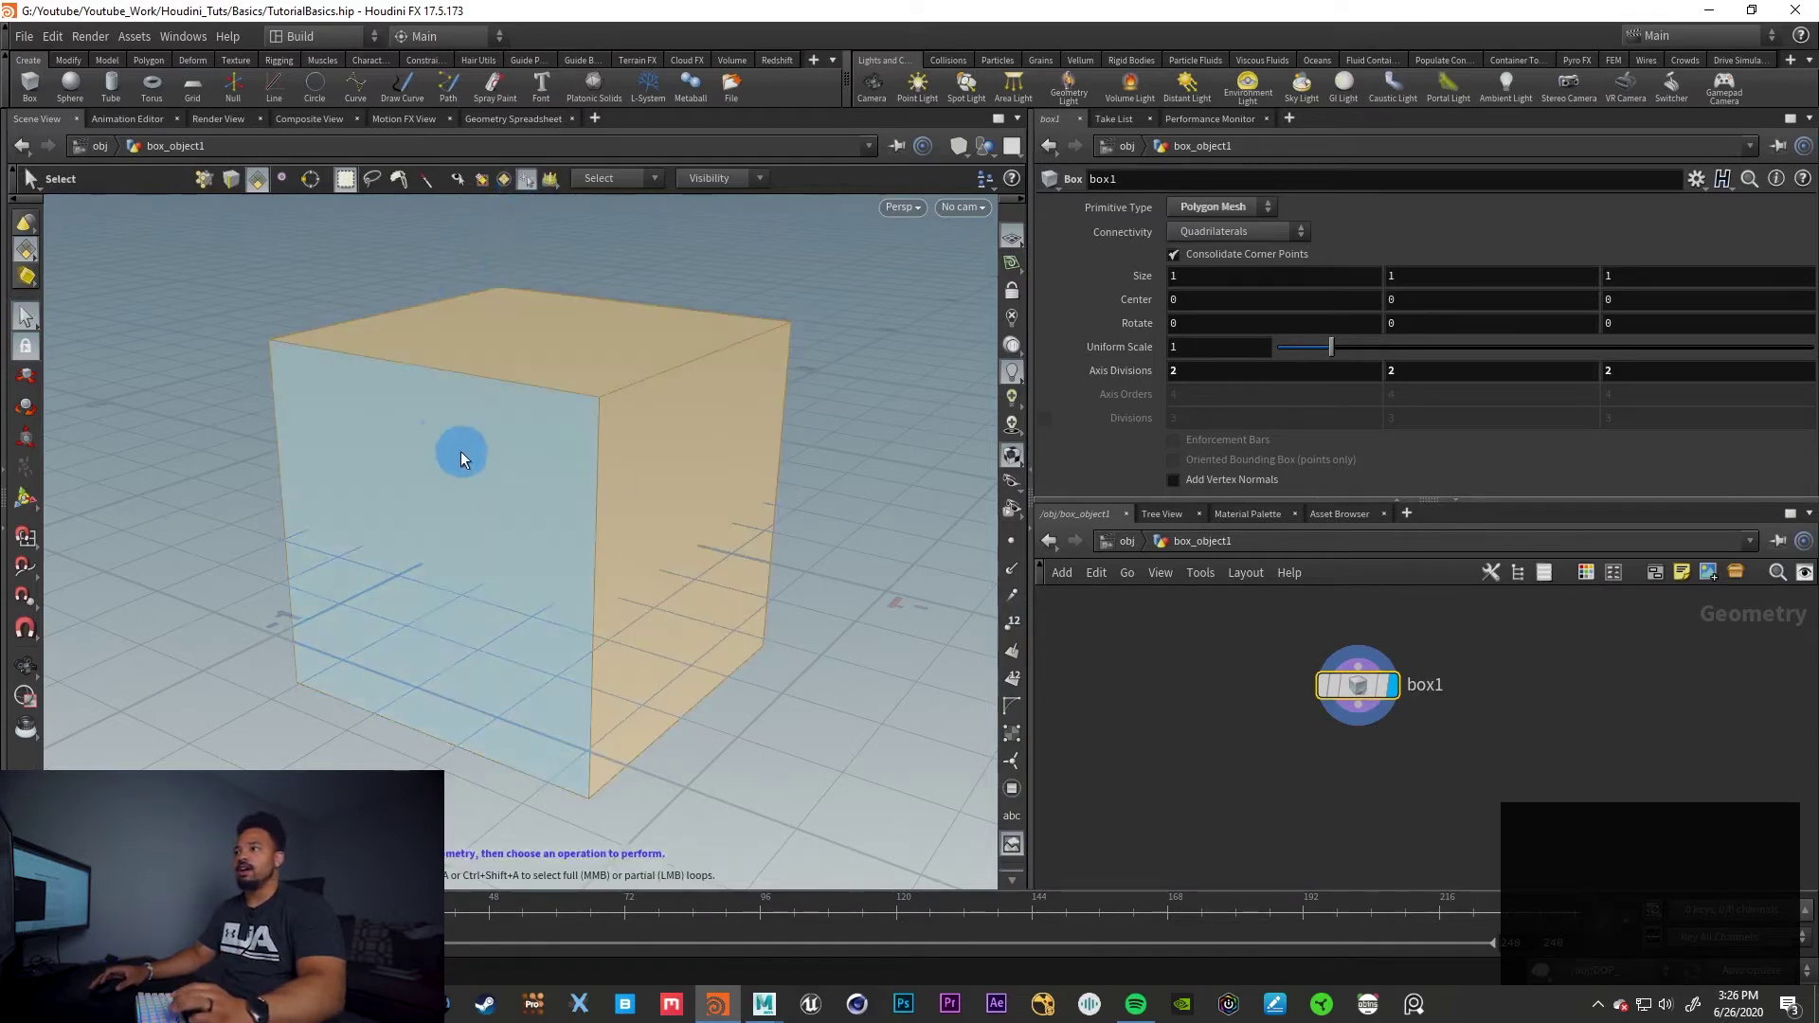
click(154, 62)
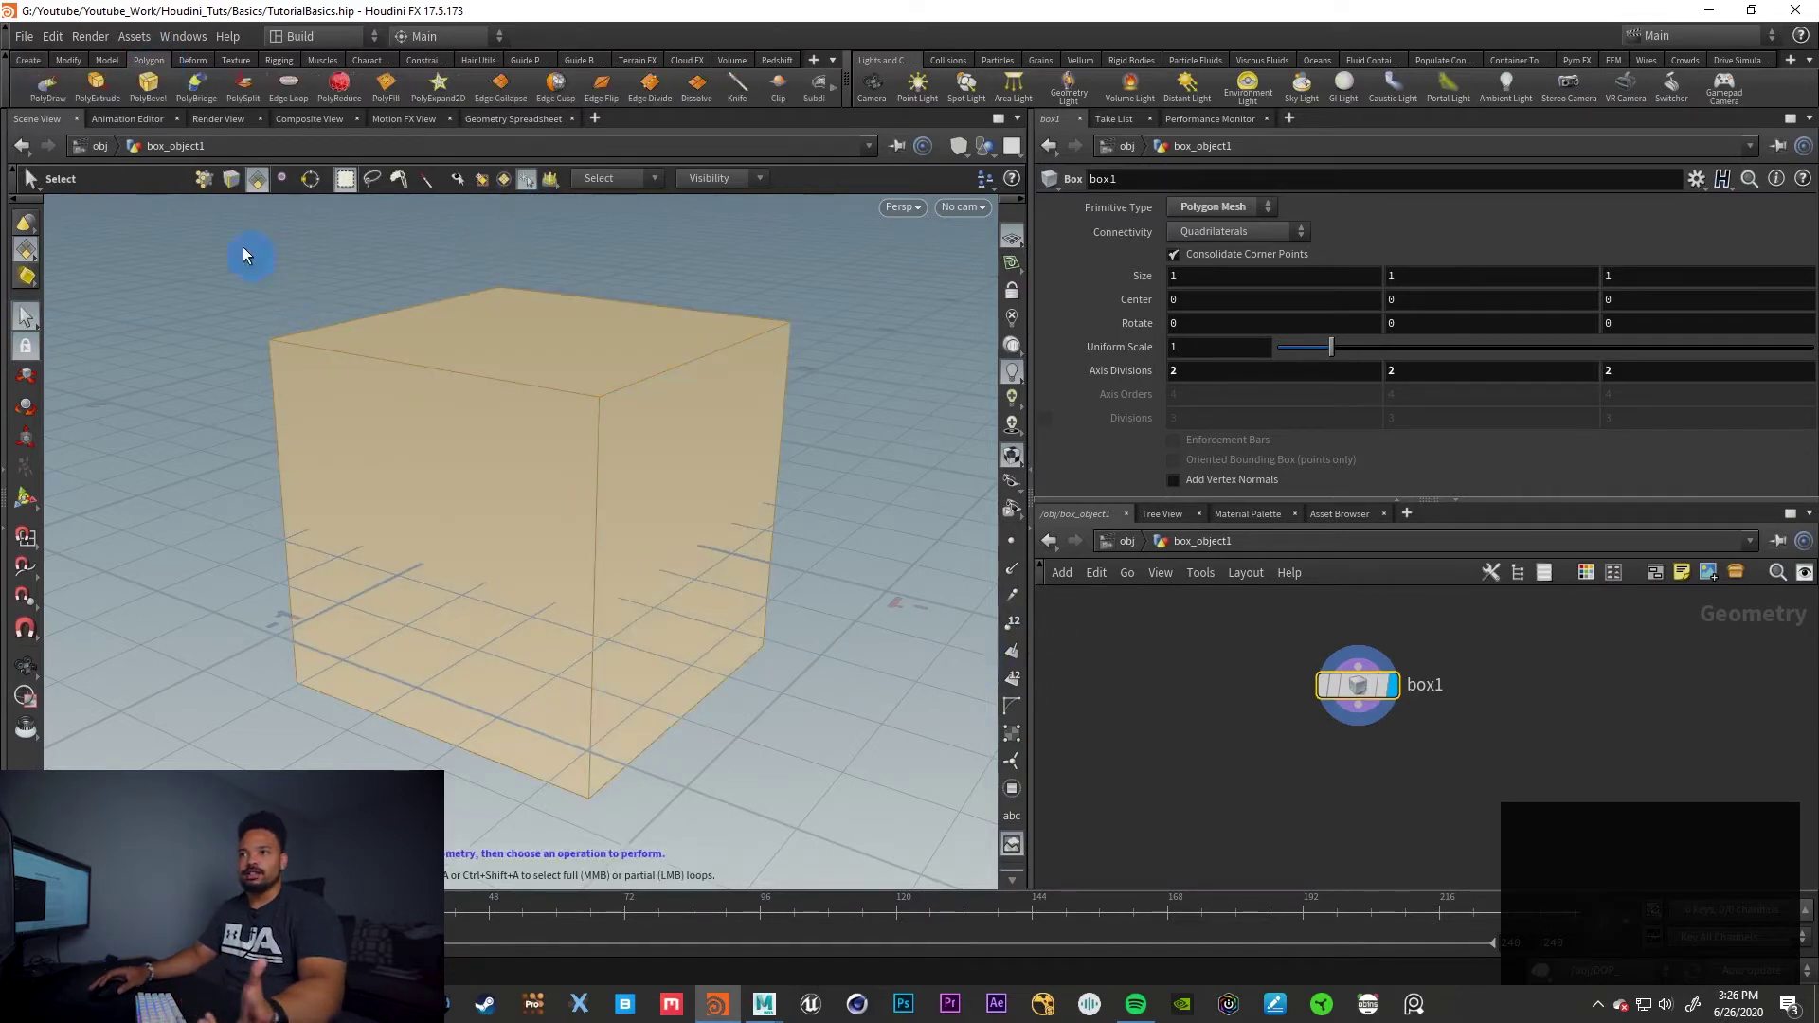
click(107, 93)
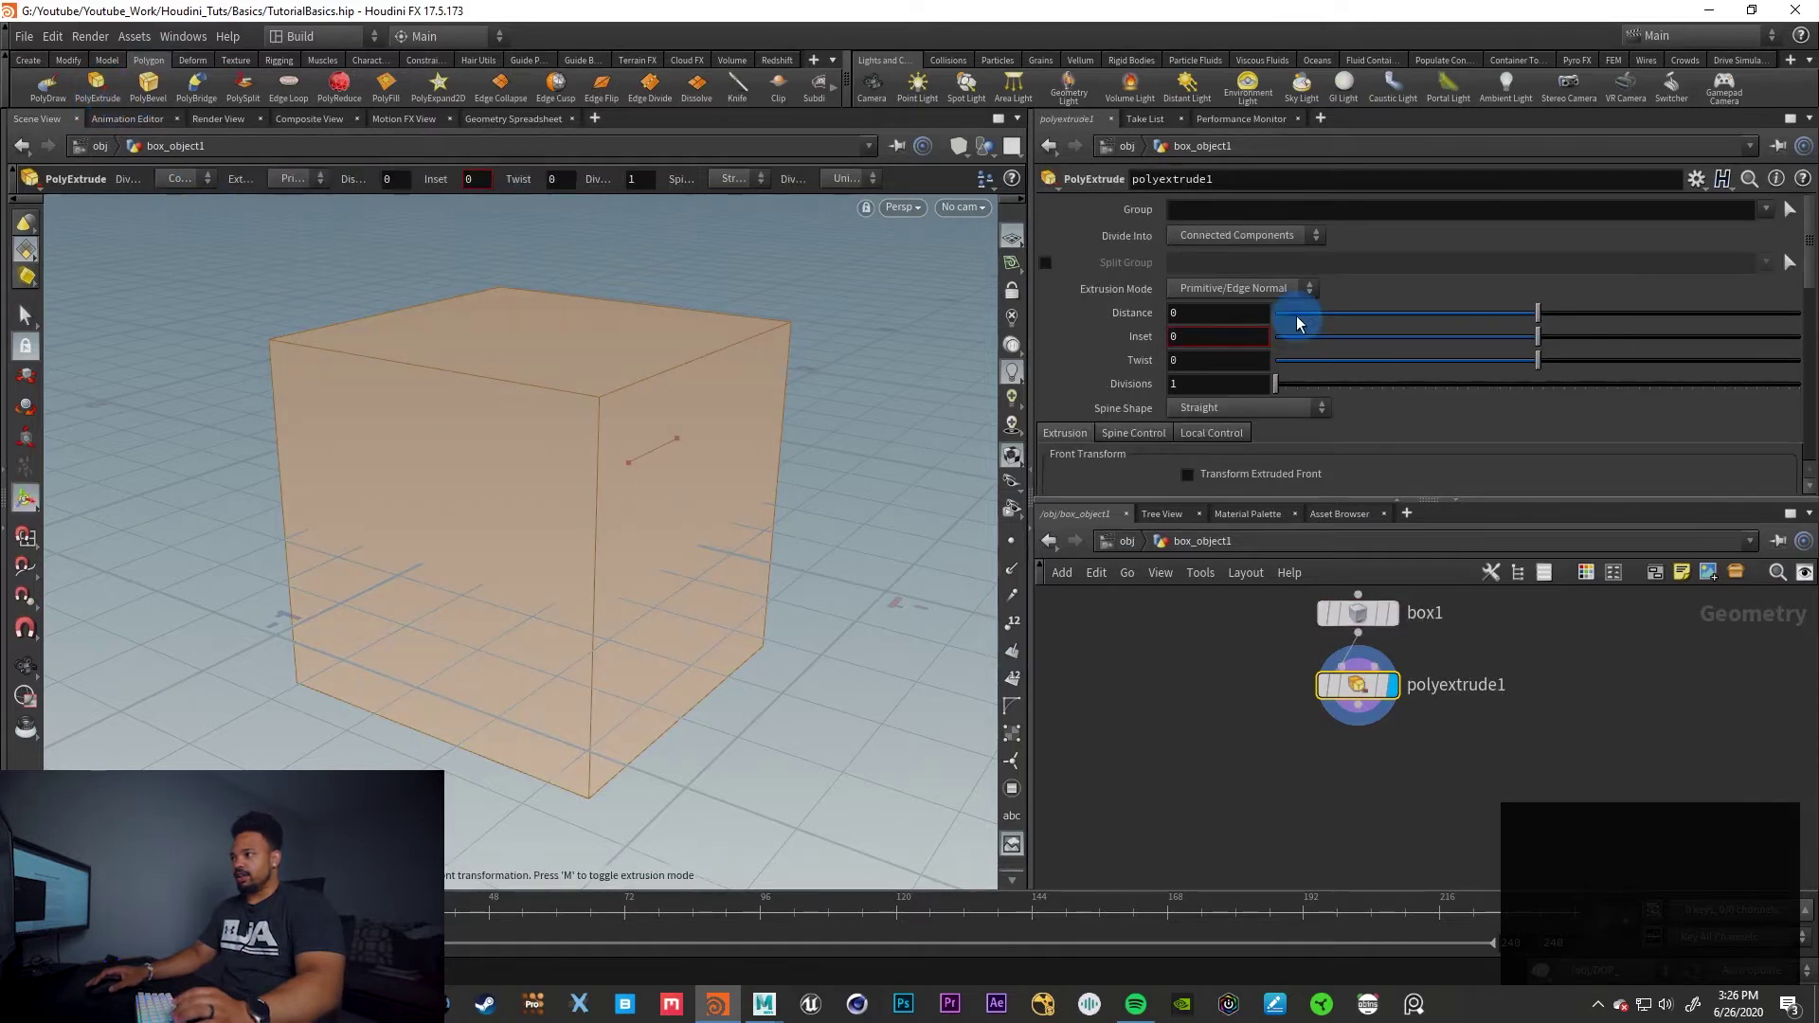
click(1302, 238)
mouse_move(1534, 334)
mouse_down()
mouse_move(1561, 336)
mouse_move(1548, 316)
mouse_move(1519, 325)
mouse_up()
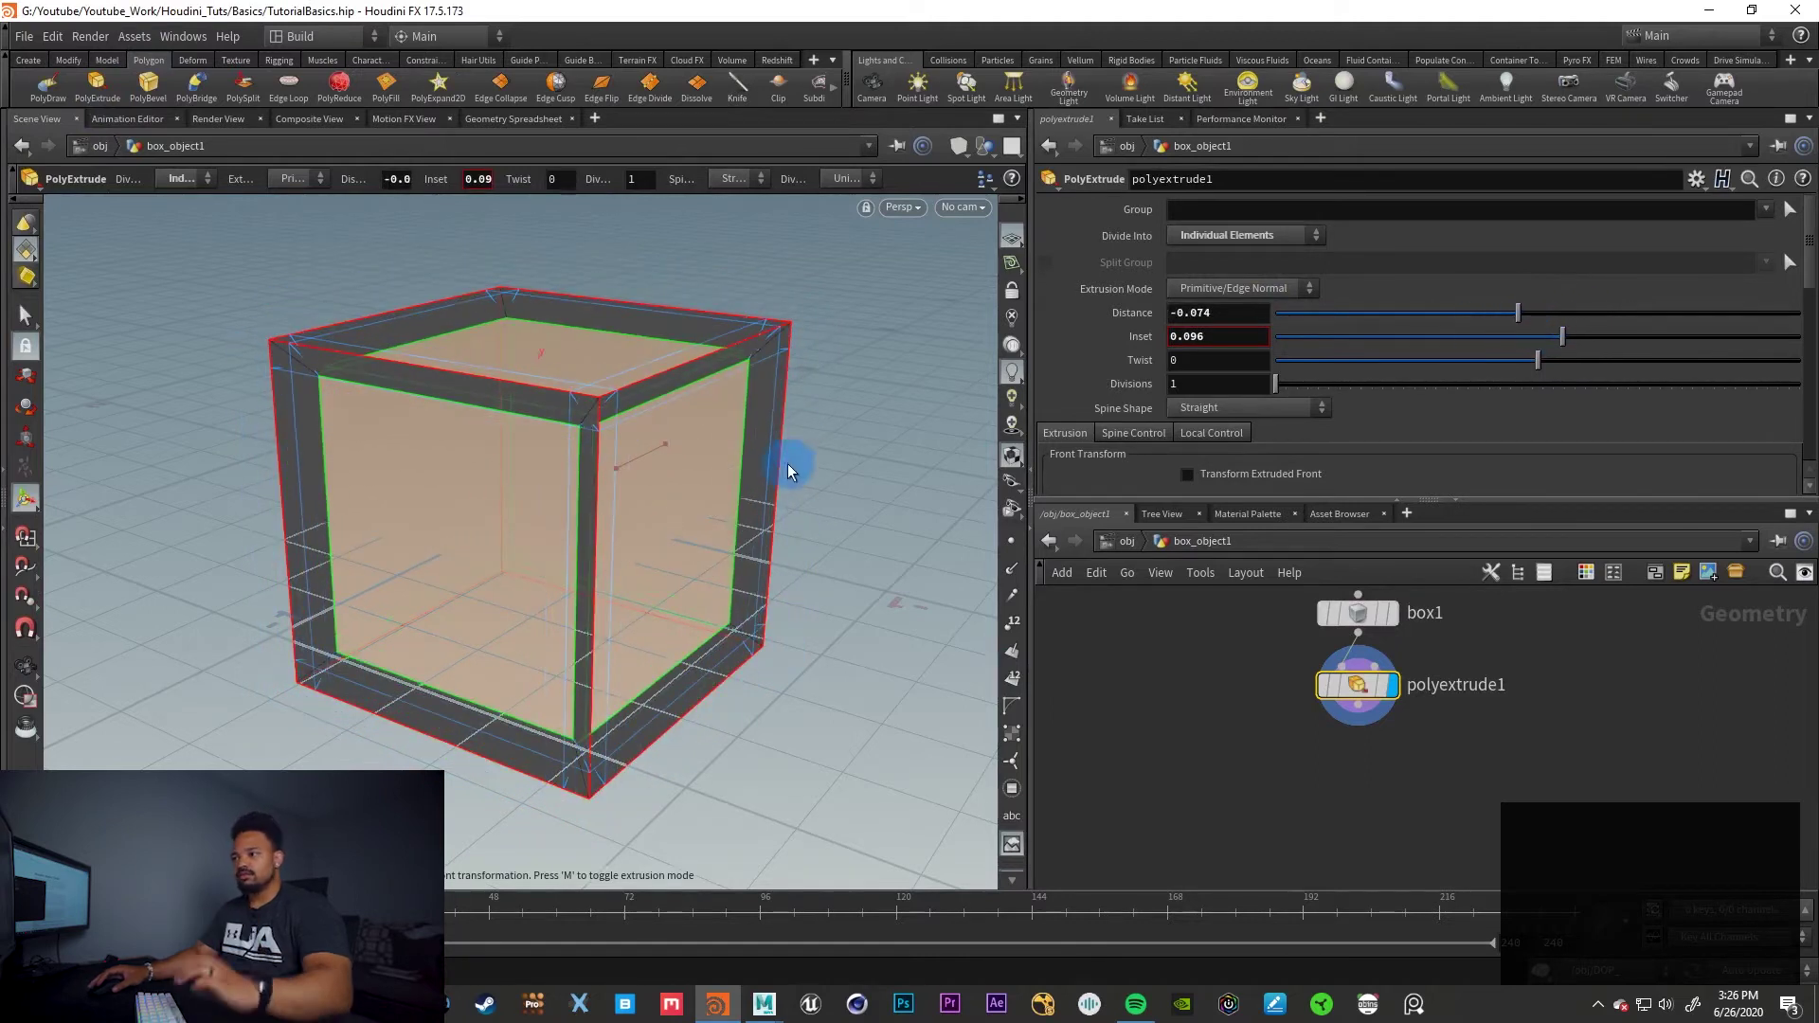
Select the recessed side faces and add a PolyBevel on primitives 0 and 5, keeping the group type Primitives
click(28, 325)
click(912, 498)
click(701, 355)
click(533, 179)
click(818, 310)
click(710, 544)
click(157, 89)
click(1288, 237)
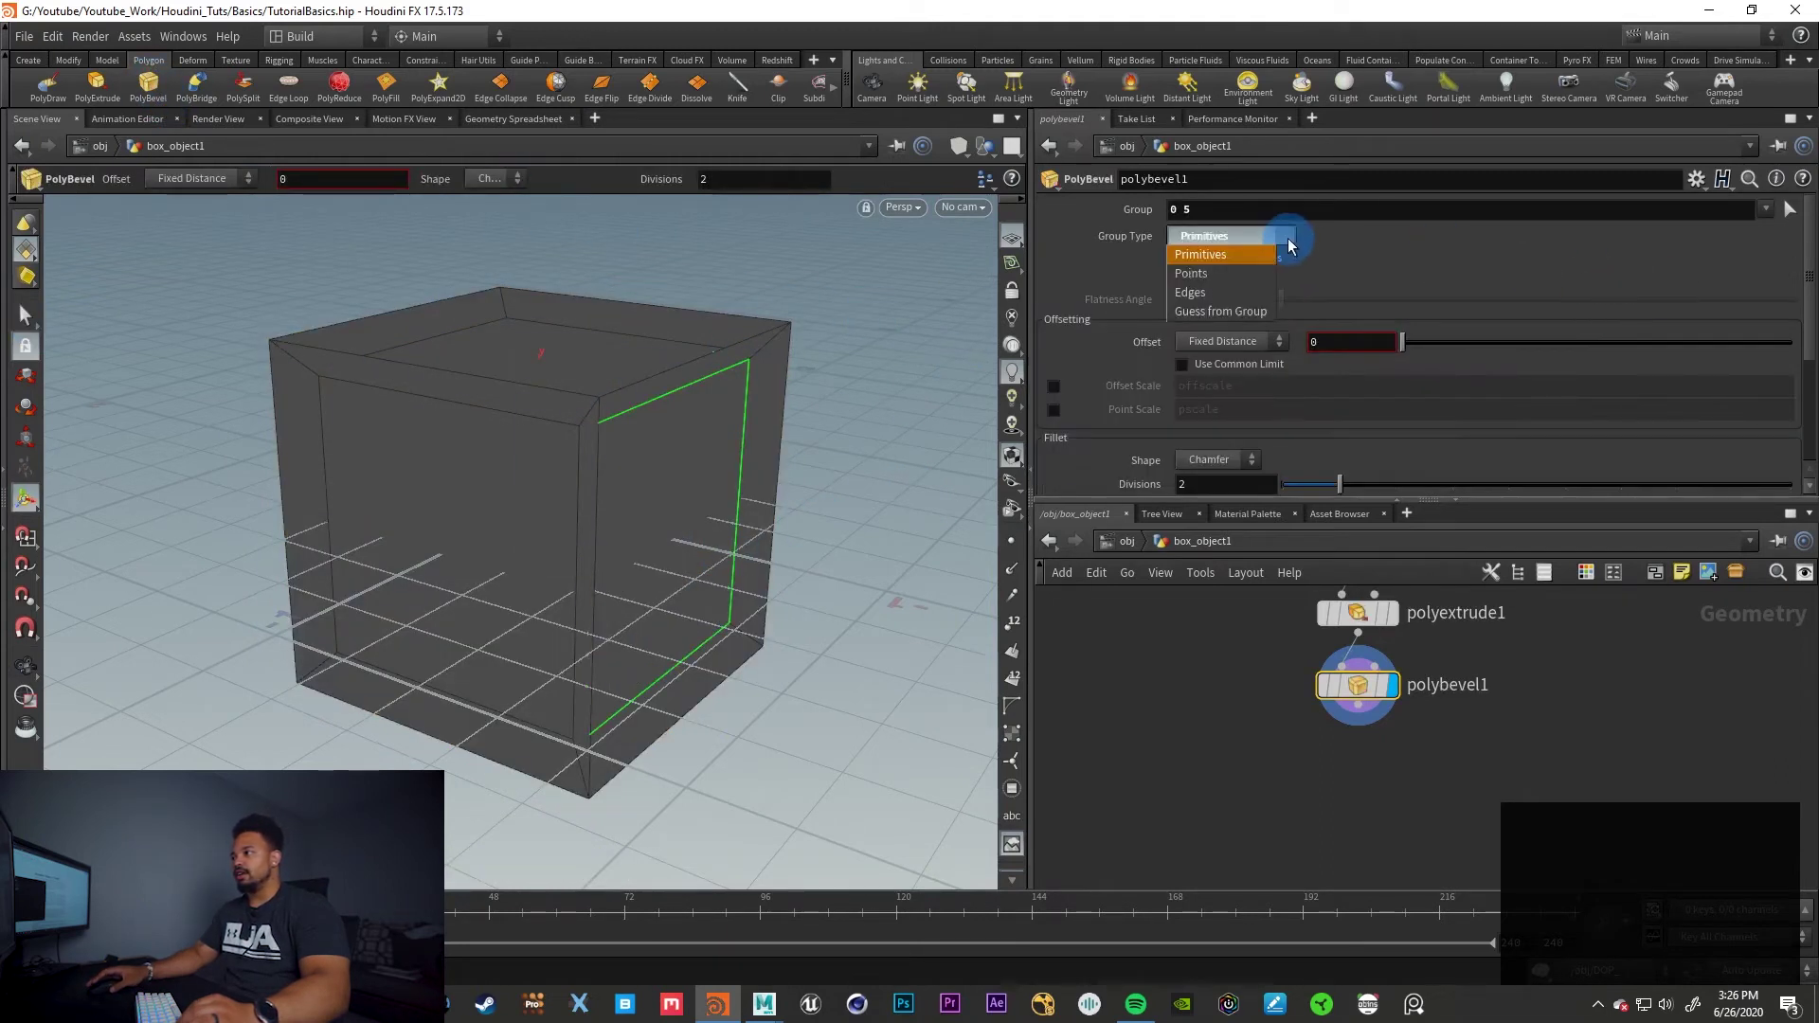
click(833, 639)
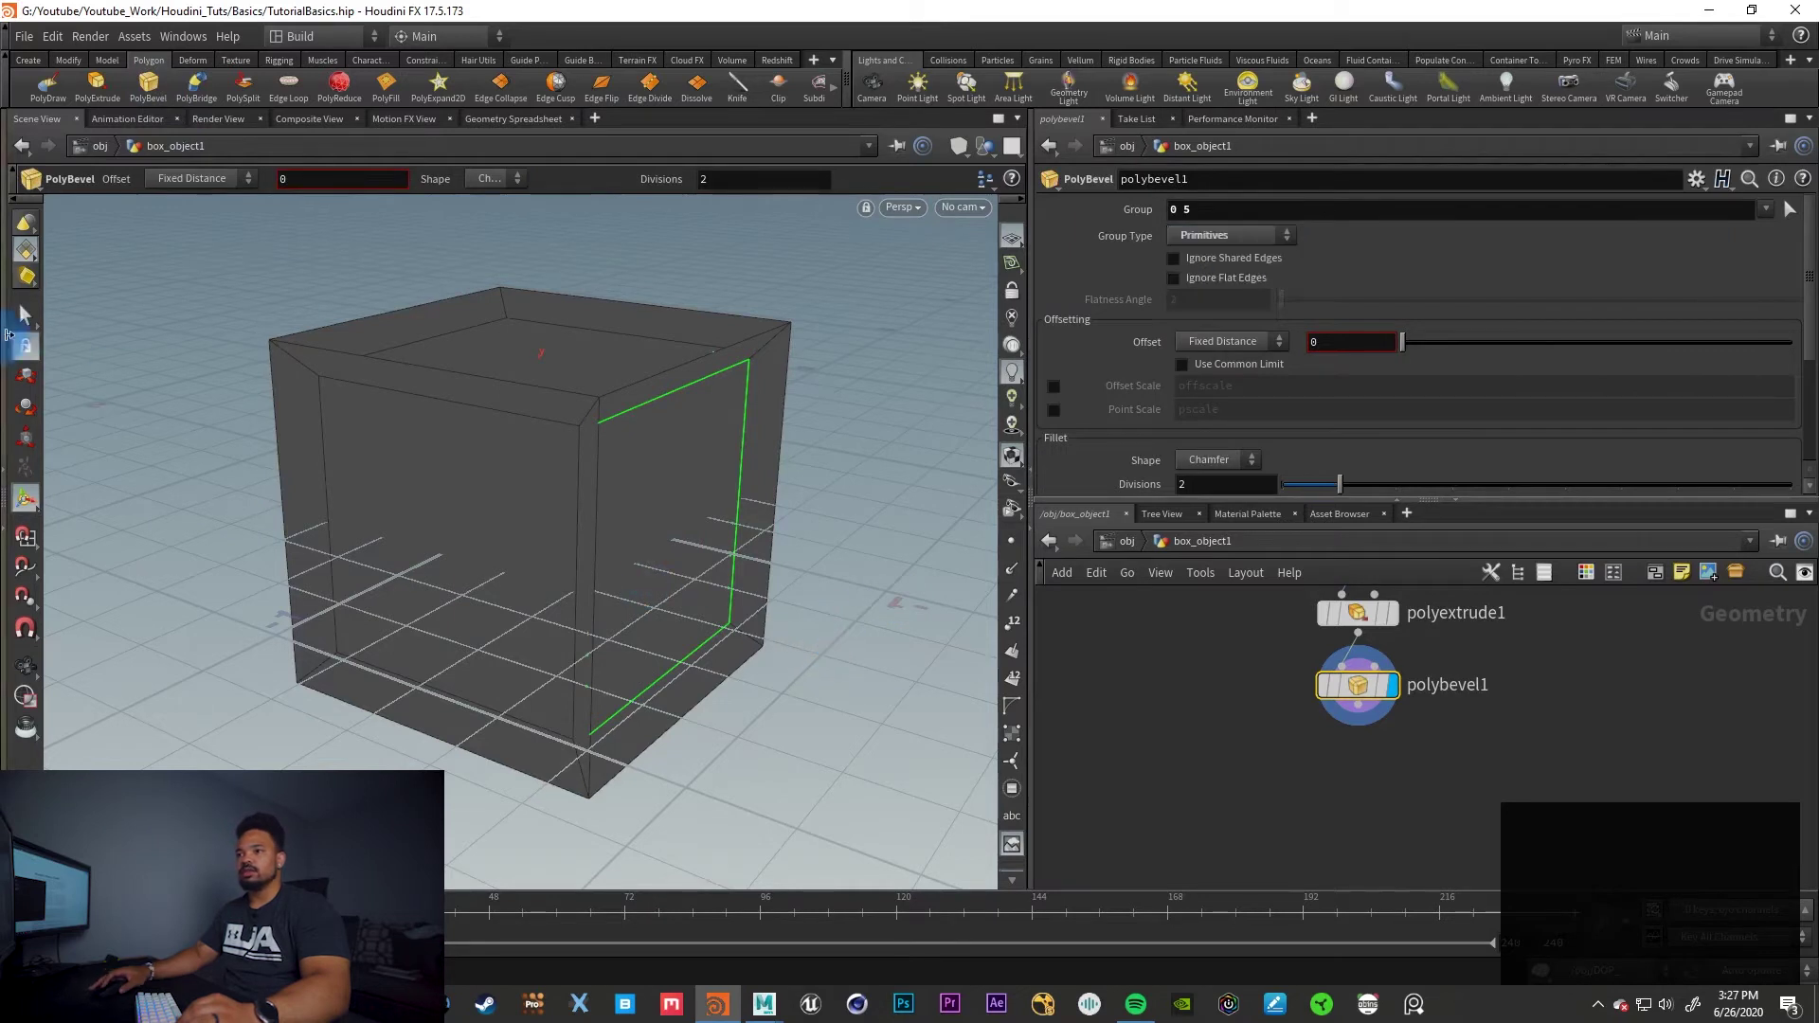
PolyExtrude the recessed side faces as Individual Elements with a distance of about 0.867 and an inset of -0.101
click(26, 318)
click(697, 493)
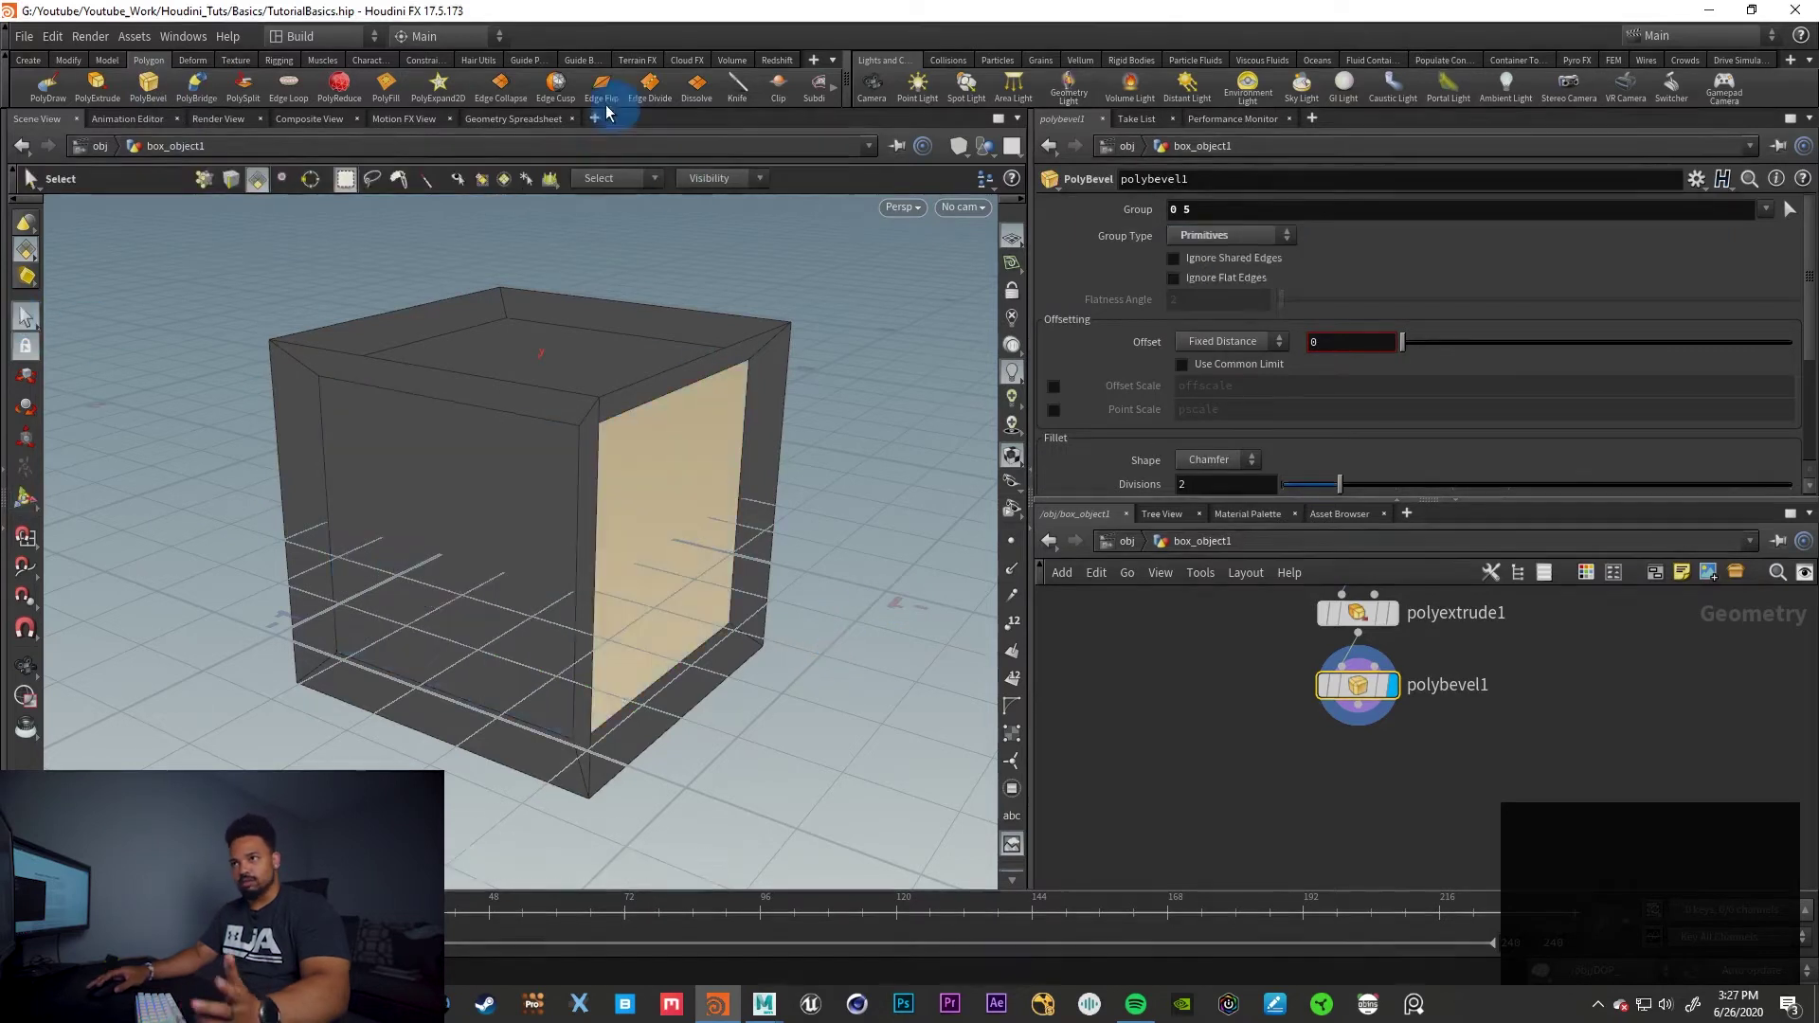
click(97, 83)
click(1283, 235)
click(1254, 260)
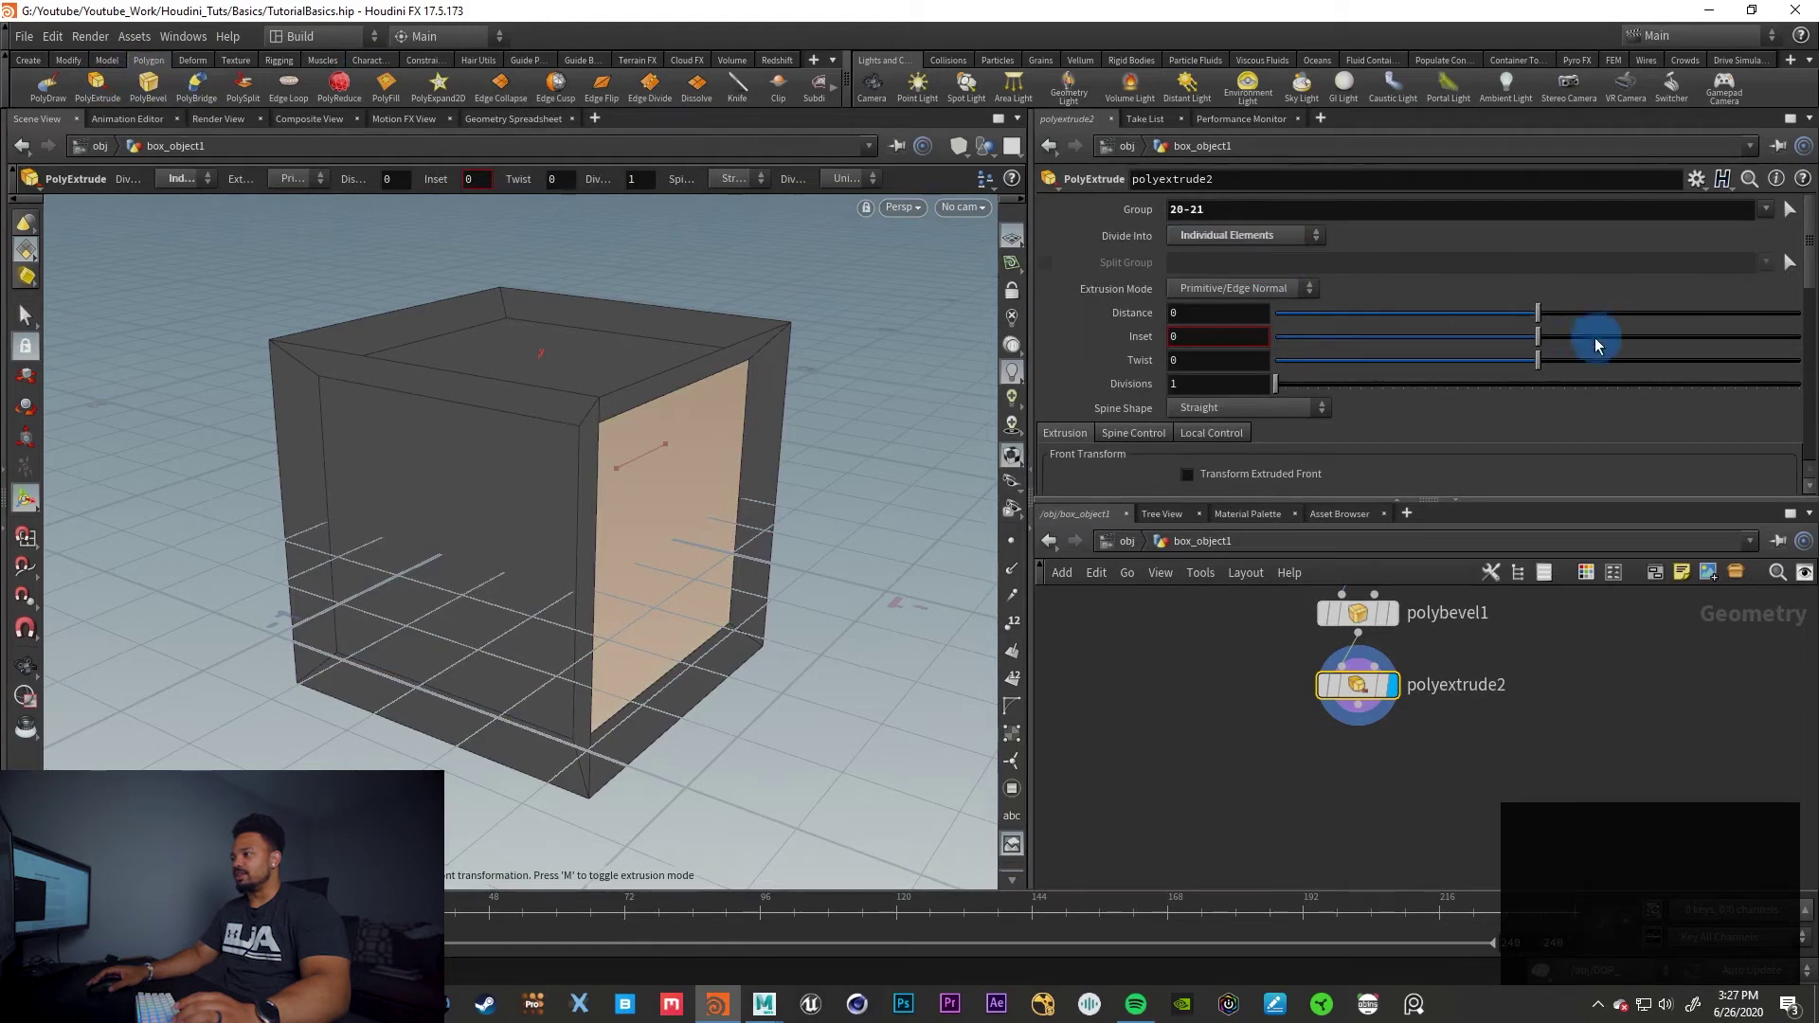
drag(1548, 338, 1773, 322)
scroll(756, 614, down, 5)
scroll(758, 614, up, 4)
scroll(758, 614, down, 1)
alt+scroll(701, 629, down, 7)
alt+drag(727, 605, 590, 588)
middle_drag(692, 561, 685, 556)
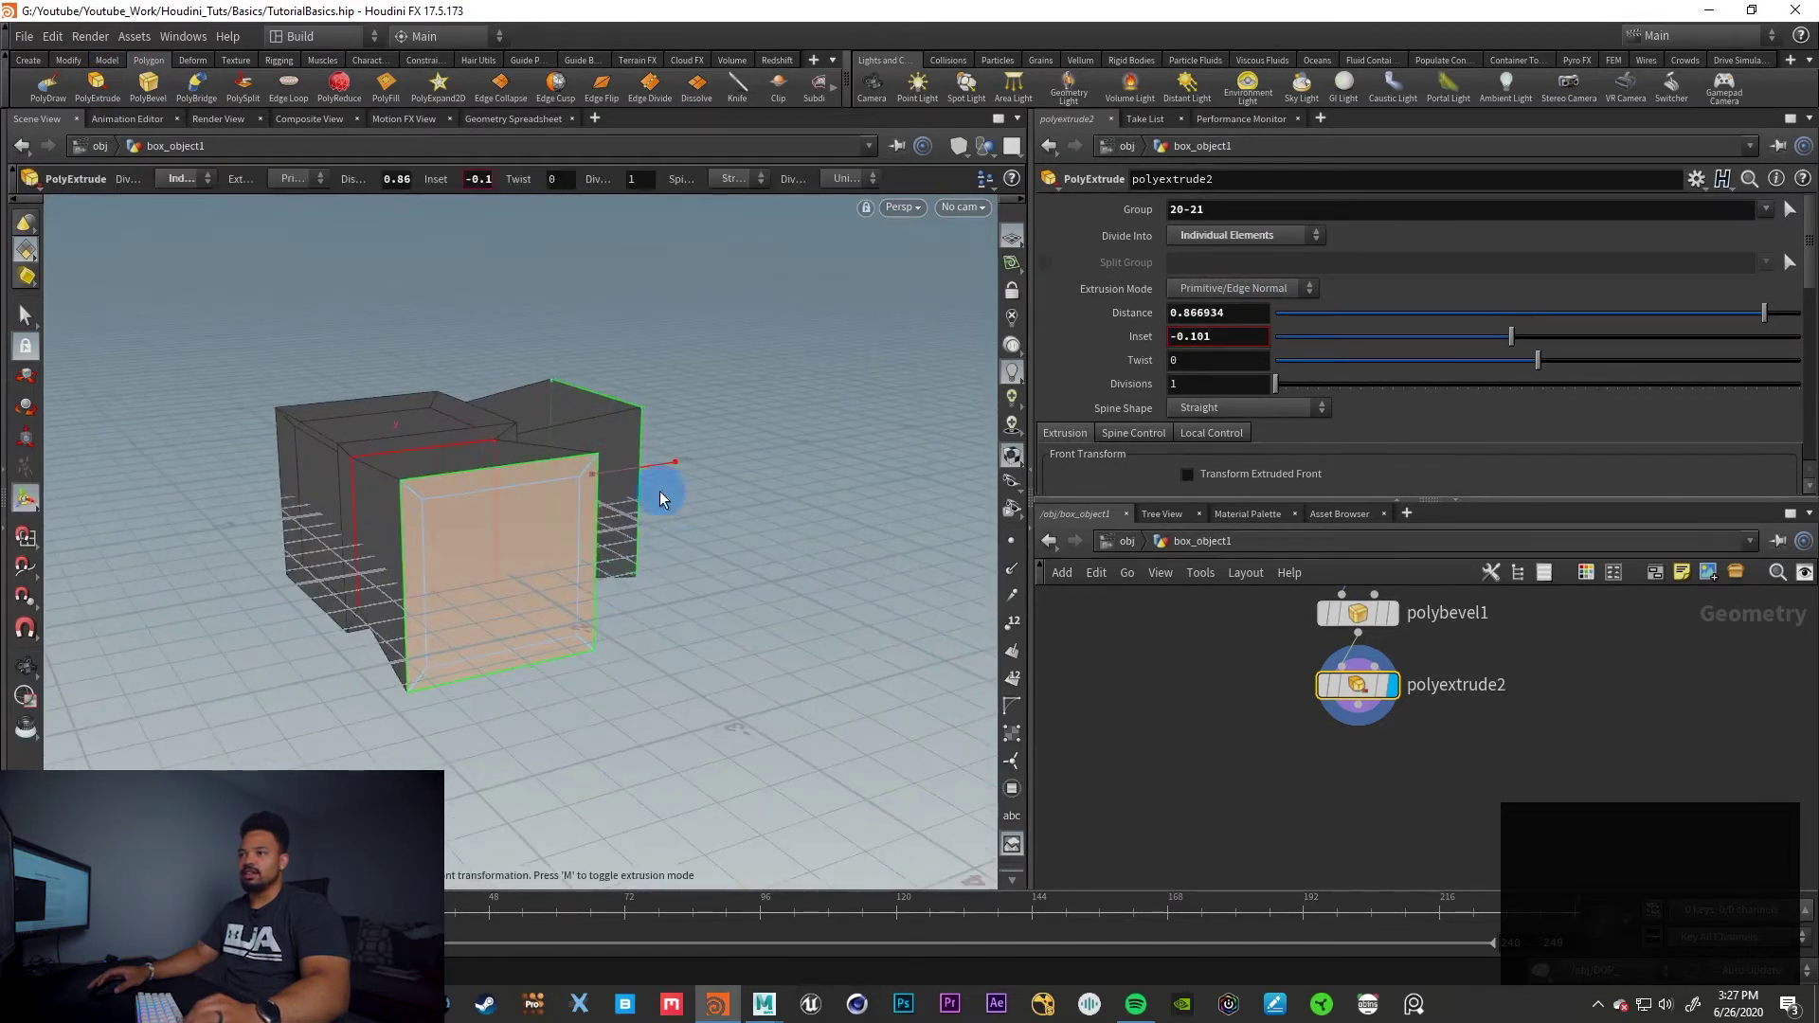
Leave the extrude handle and wire a Transform node to the output of polyextrude2
click(28, 315)
click(669, 630)
drag(1358, 709, 1346, 763)
key(Tab)
text(wjtra)
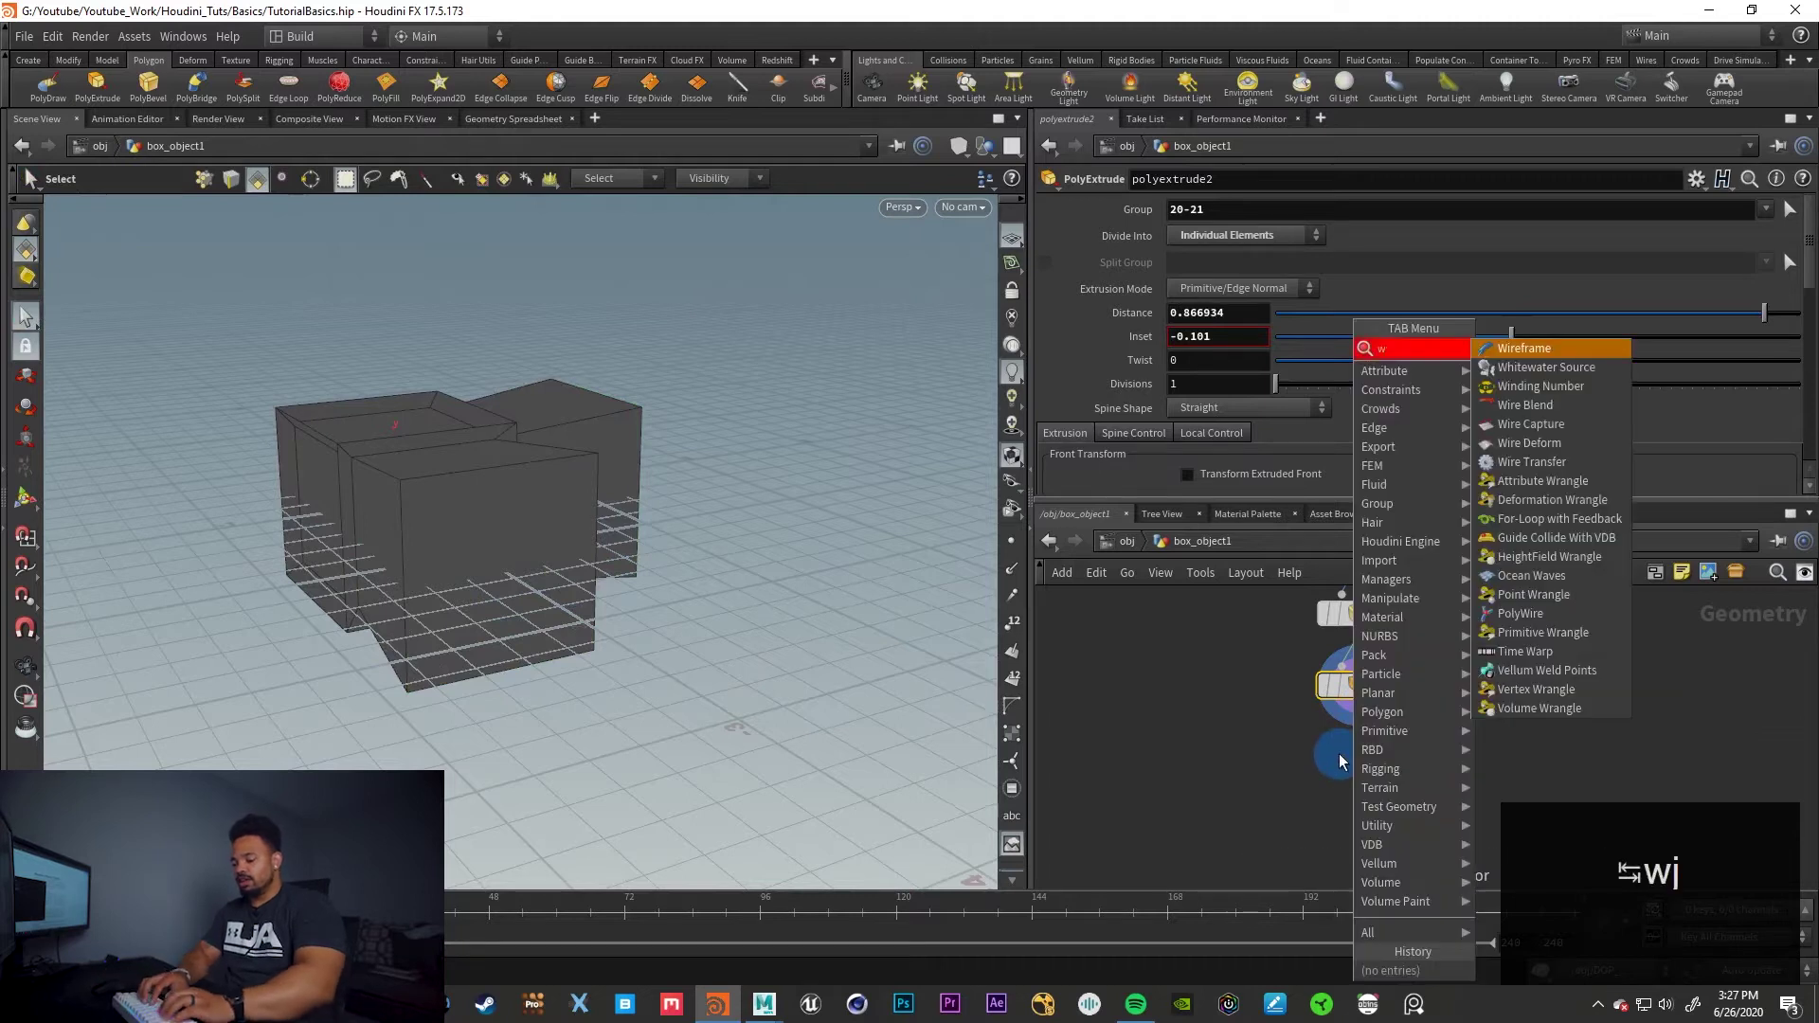
key(BackSpace)
key(BackSpace)
key(BackSpace)
key(BackSpace)
key(BackSpace)
text(trans)
key(Return)
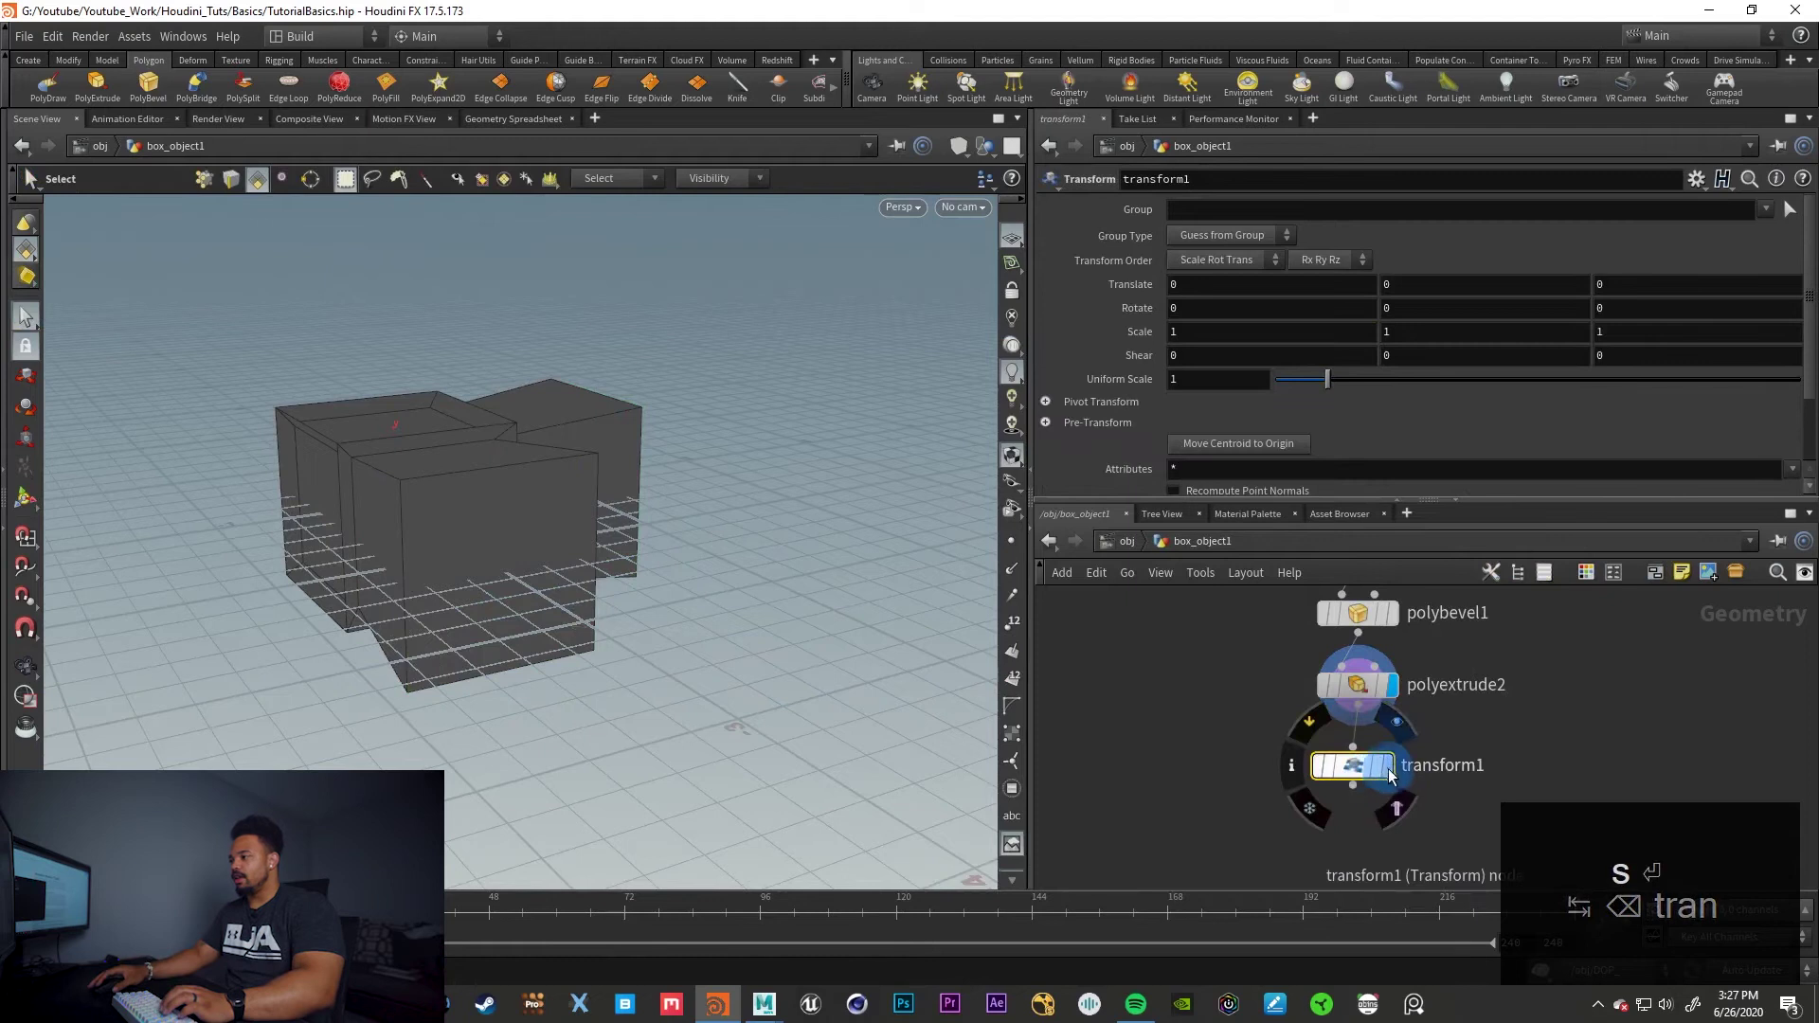
Display transform1 and rotate the model 35 degrees on each of the X, Y and Z axes
click(1184, 309)
text(35)
click(1384, 308)
text(35)
click(1659, 308)
text(35)
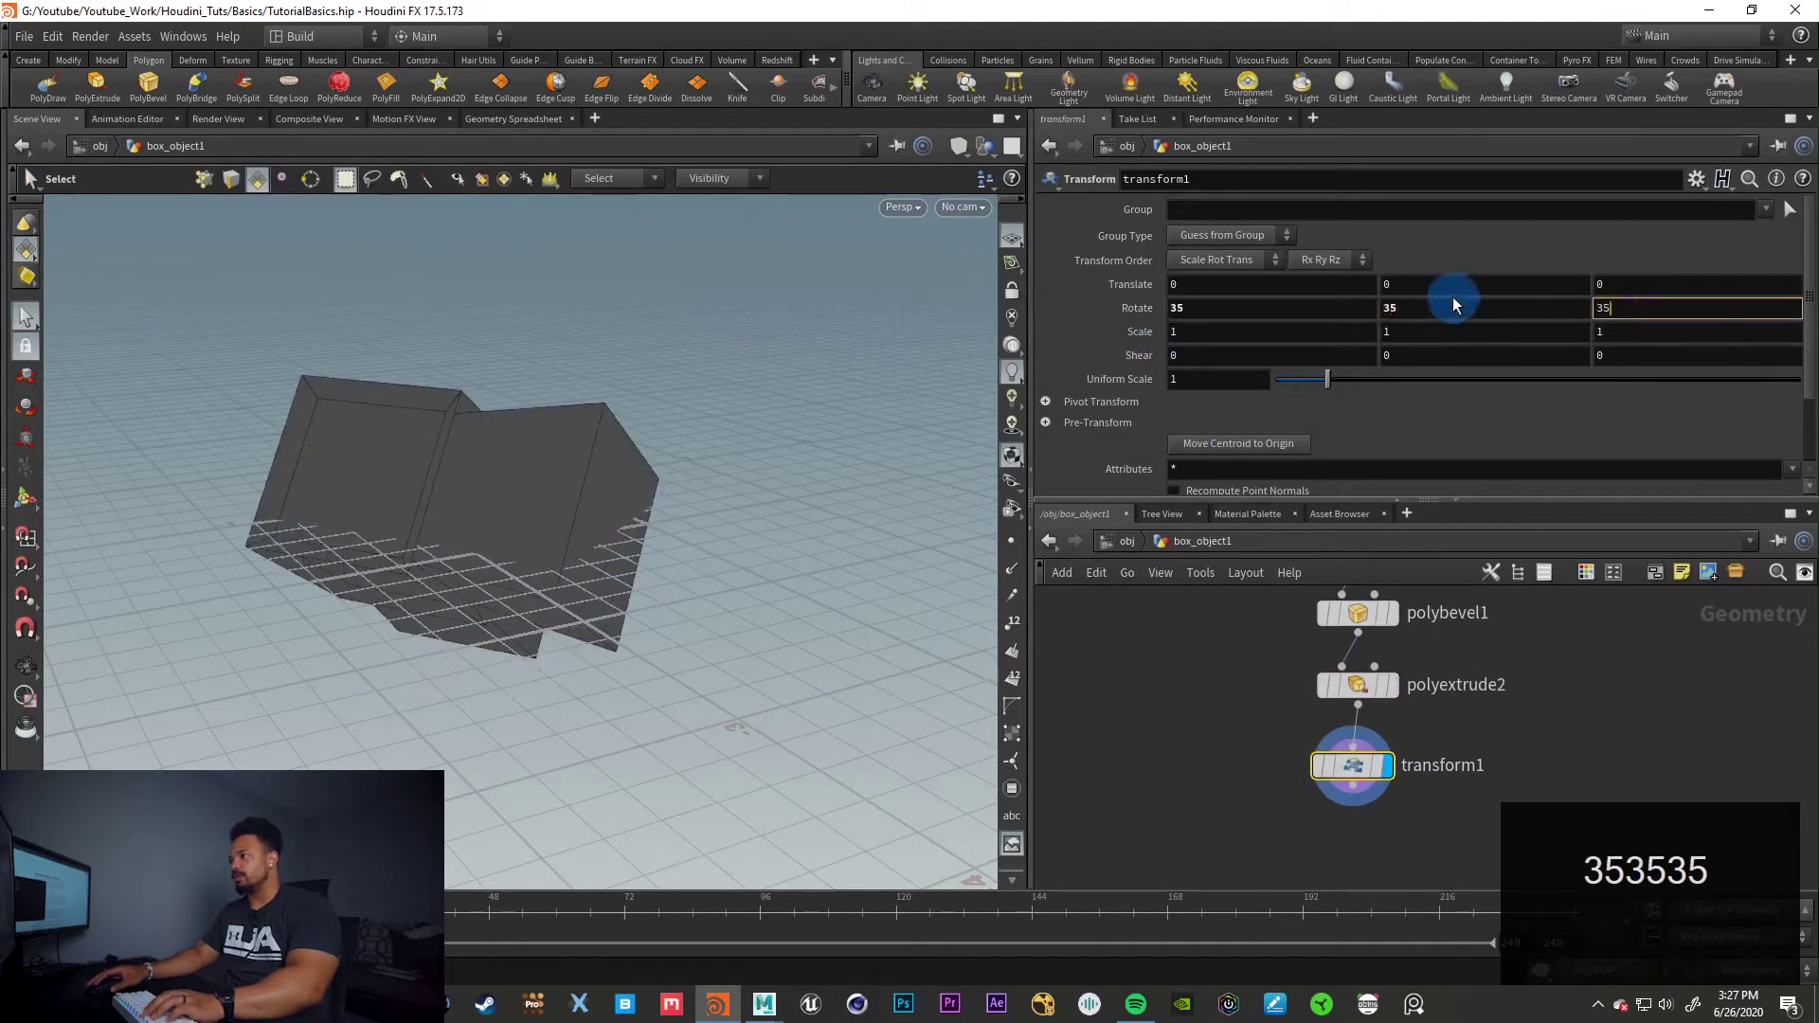
Set the scale of transform1 to 2 in X and 2 in Z
click(1210, 332)
text(4)
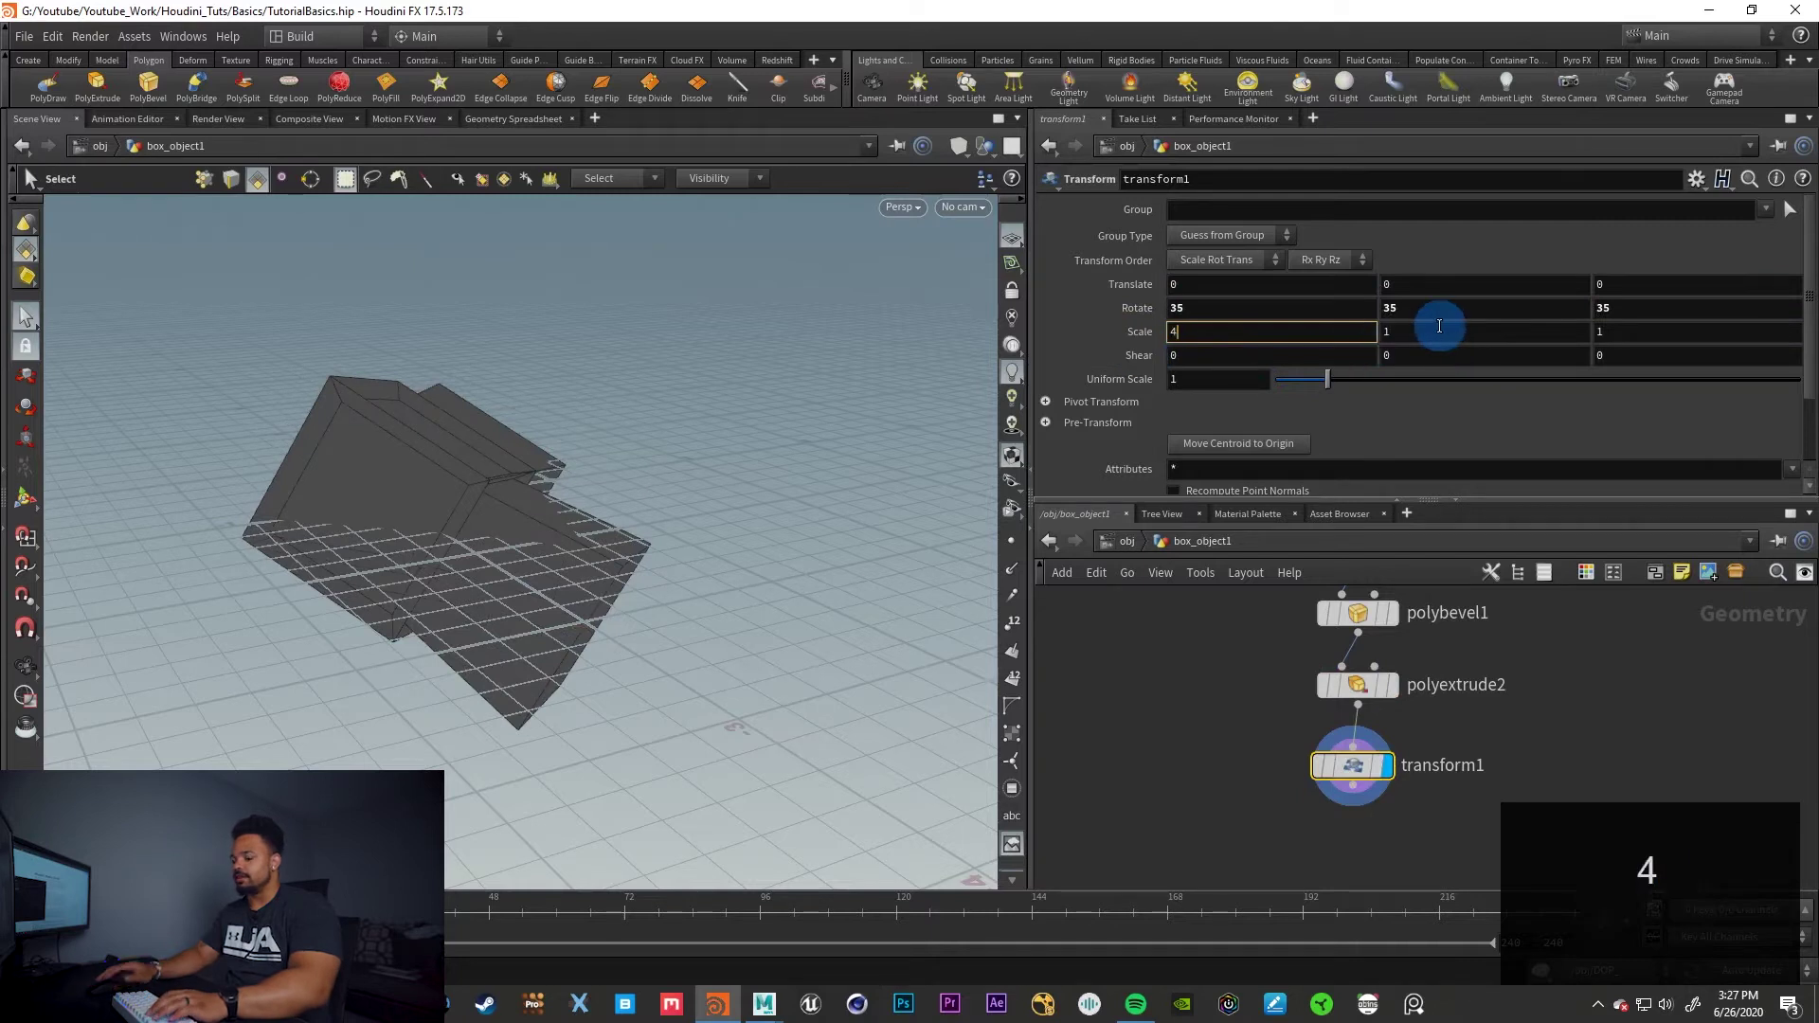
click(1612, 332)
text(2)
key(Return)
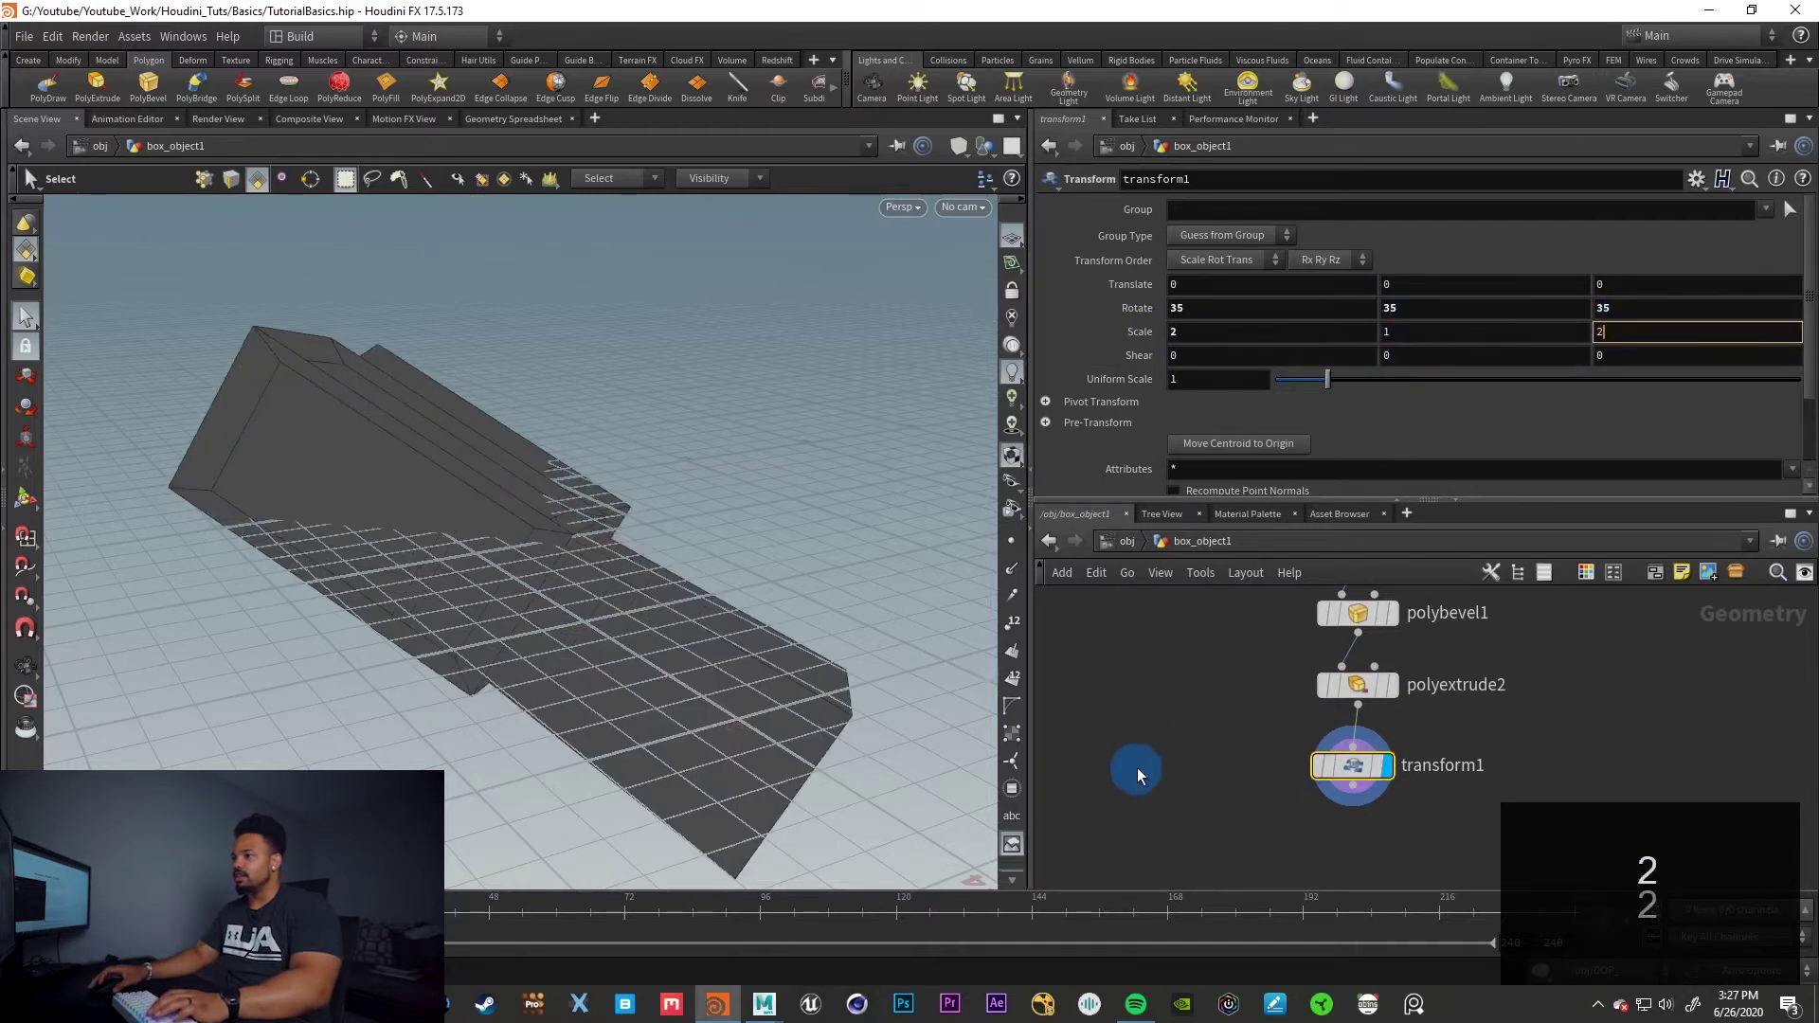
Clear the face selection and hide the reference grid in the viewport
click(512, 474)
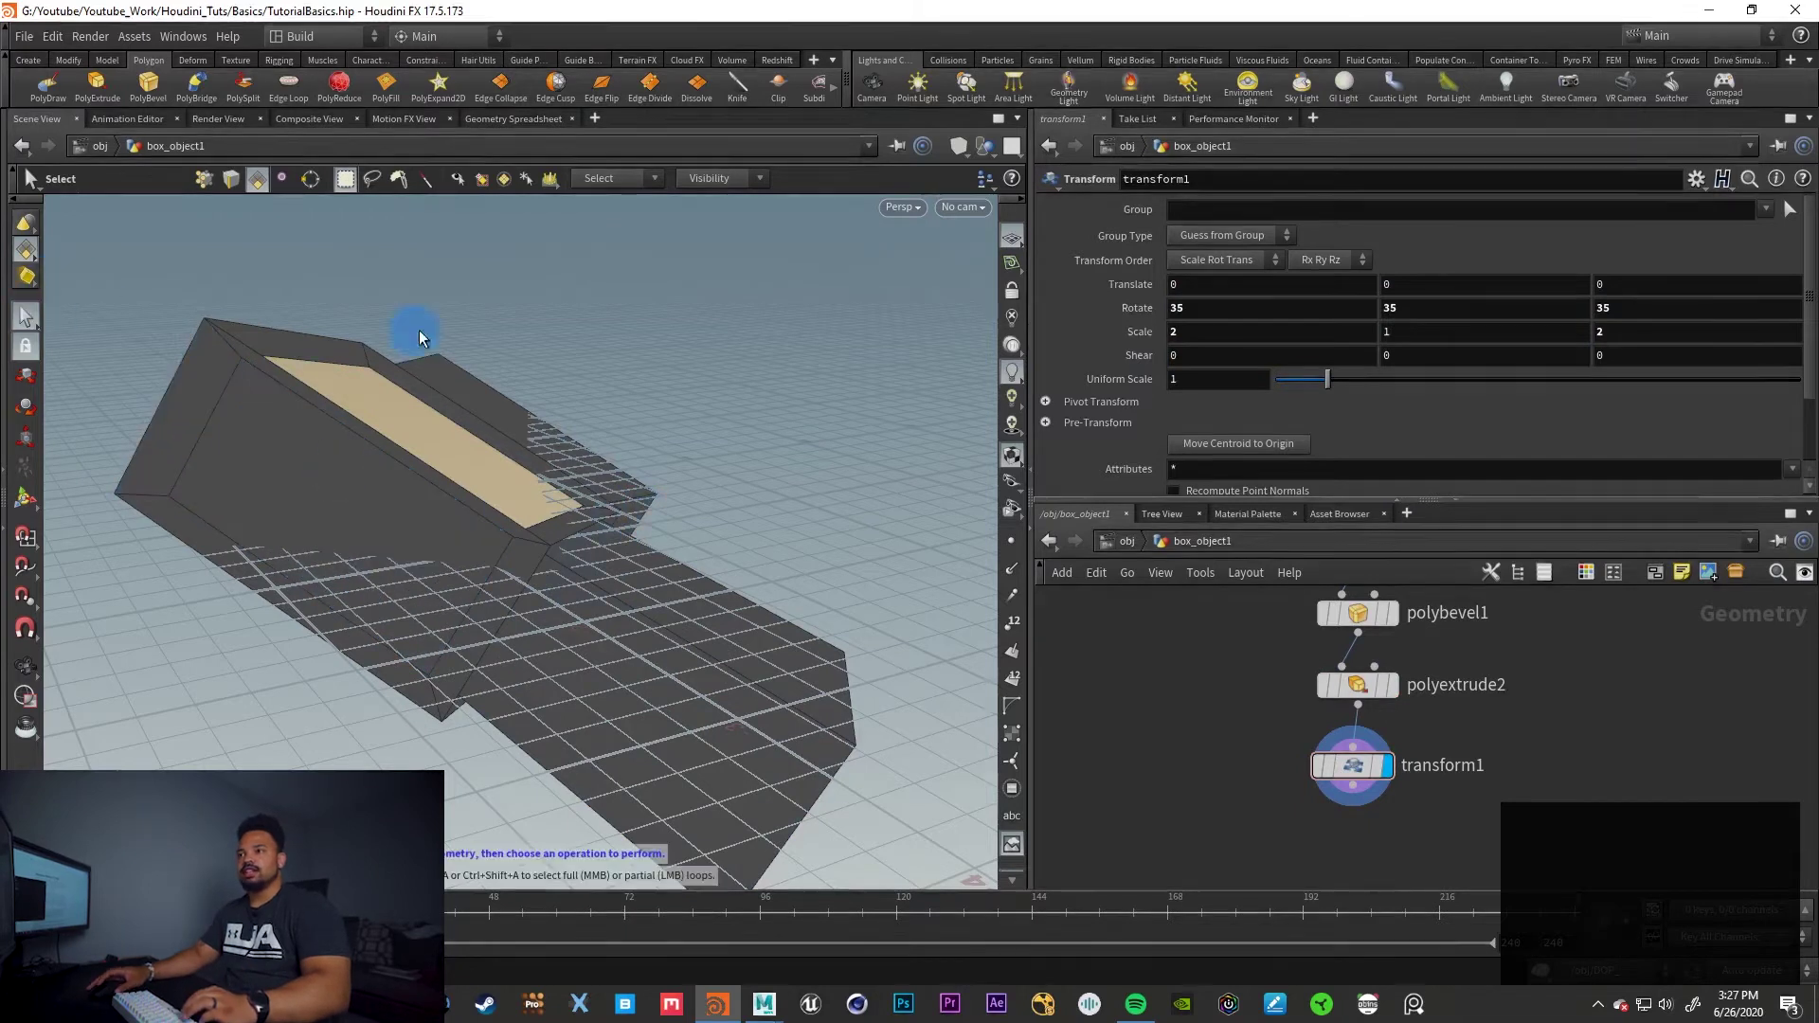
click(190, 304)
key(Escape)
drag(759, 475, 387, 559)
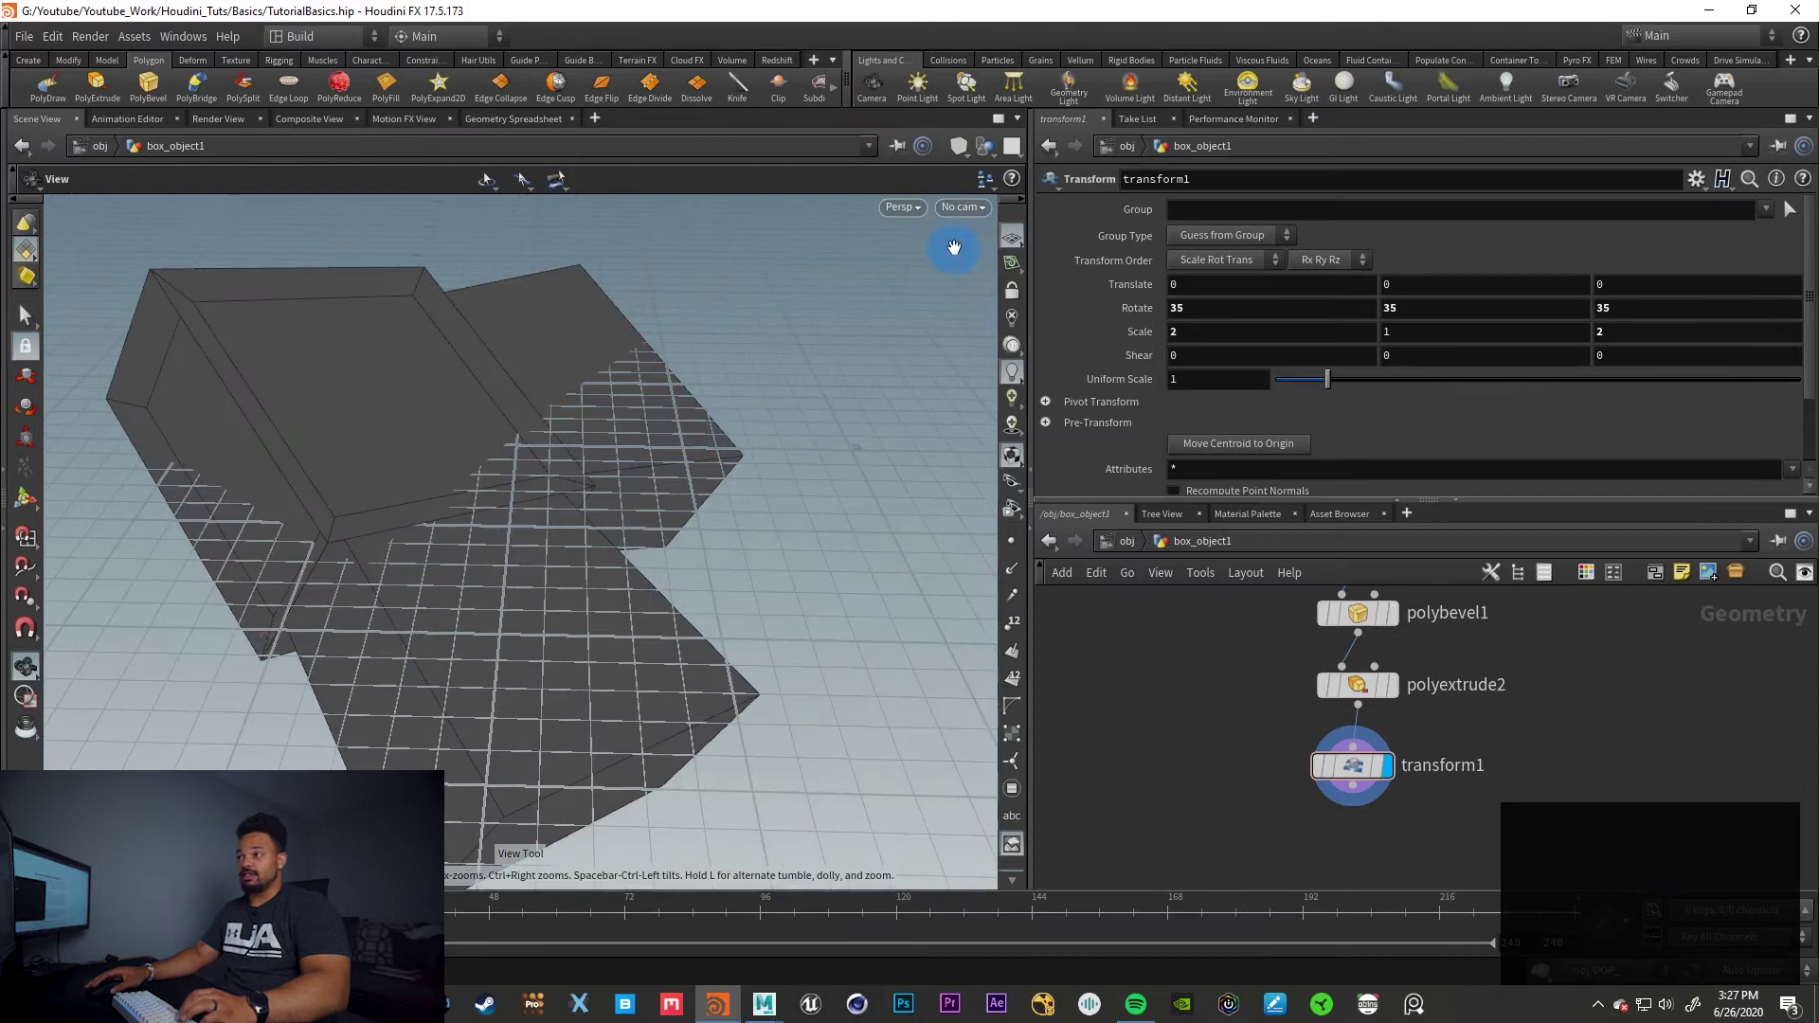
click(1011, 239)
scroll(624, 532, down, 2)
drag(624, 532, 486, 465)
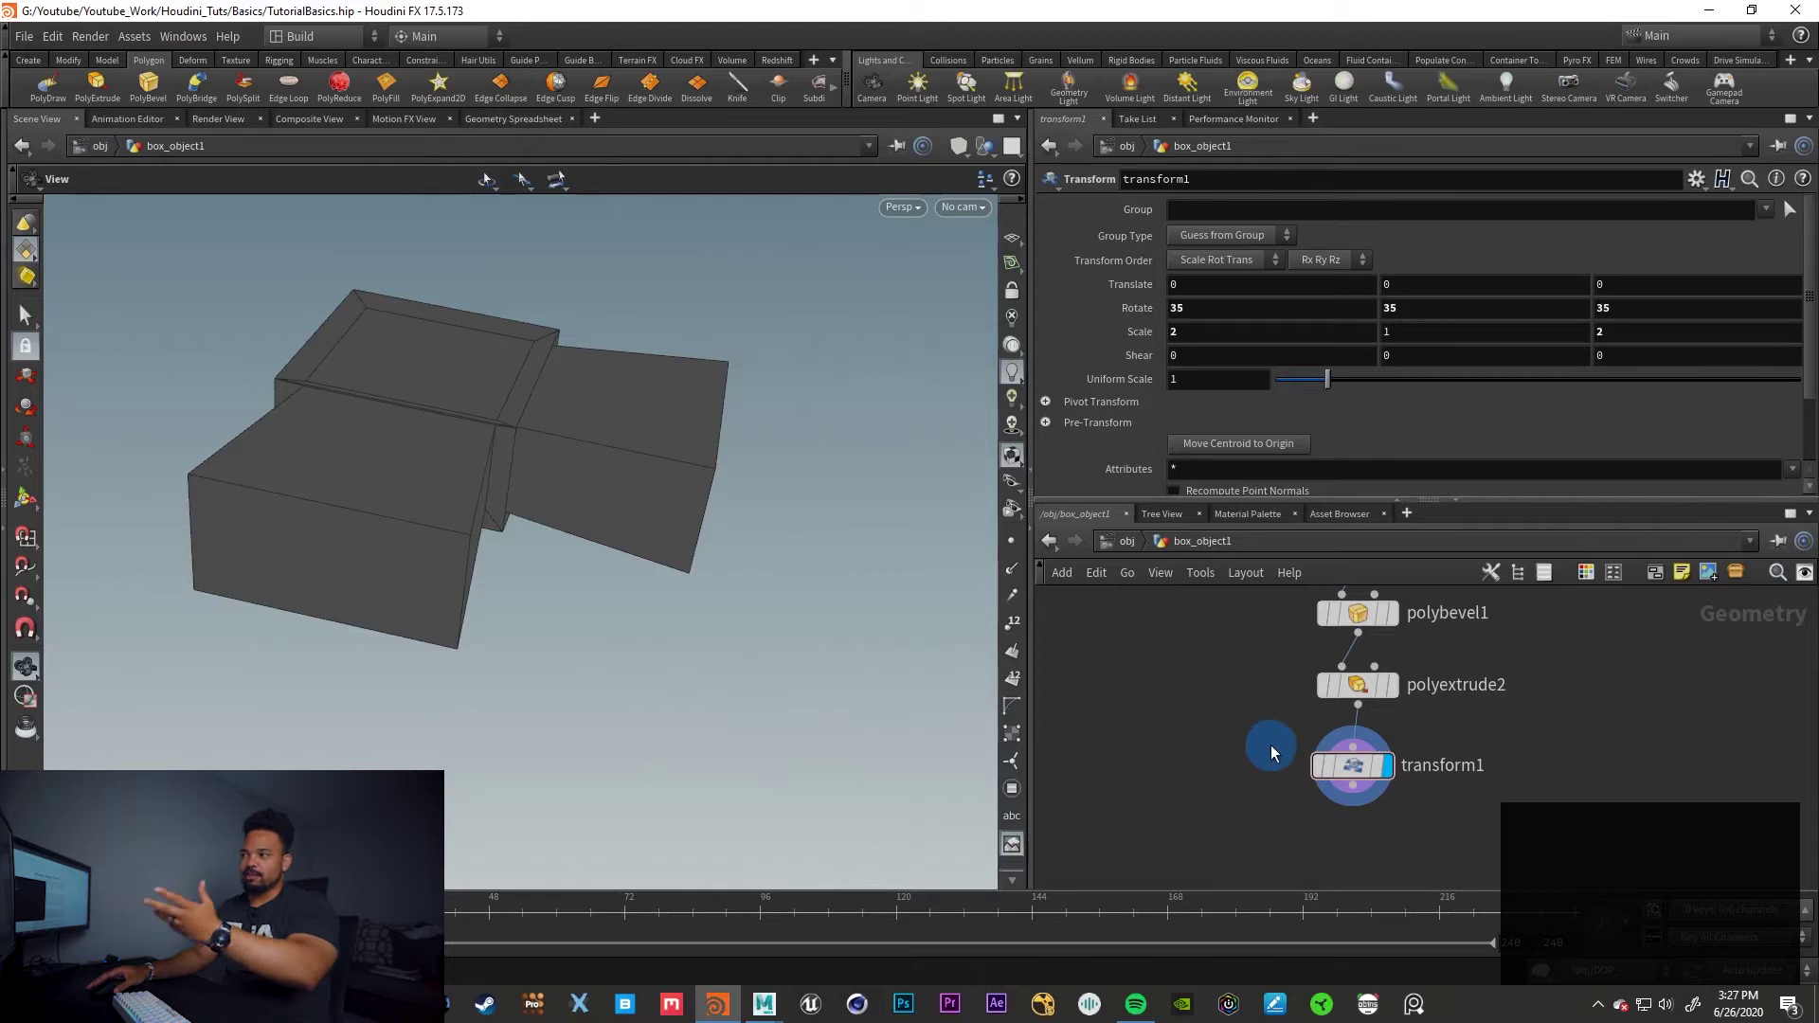
Display box1, polyextrude1 and polybevel1 in turn to examine each stage of the model
middle_drag(1283, 727, 1218, 849)
middle_drag(1186, 697, 1158, 848)
click(1297, 749)
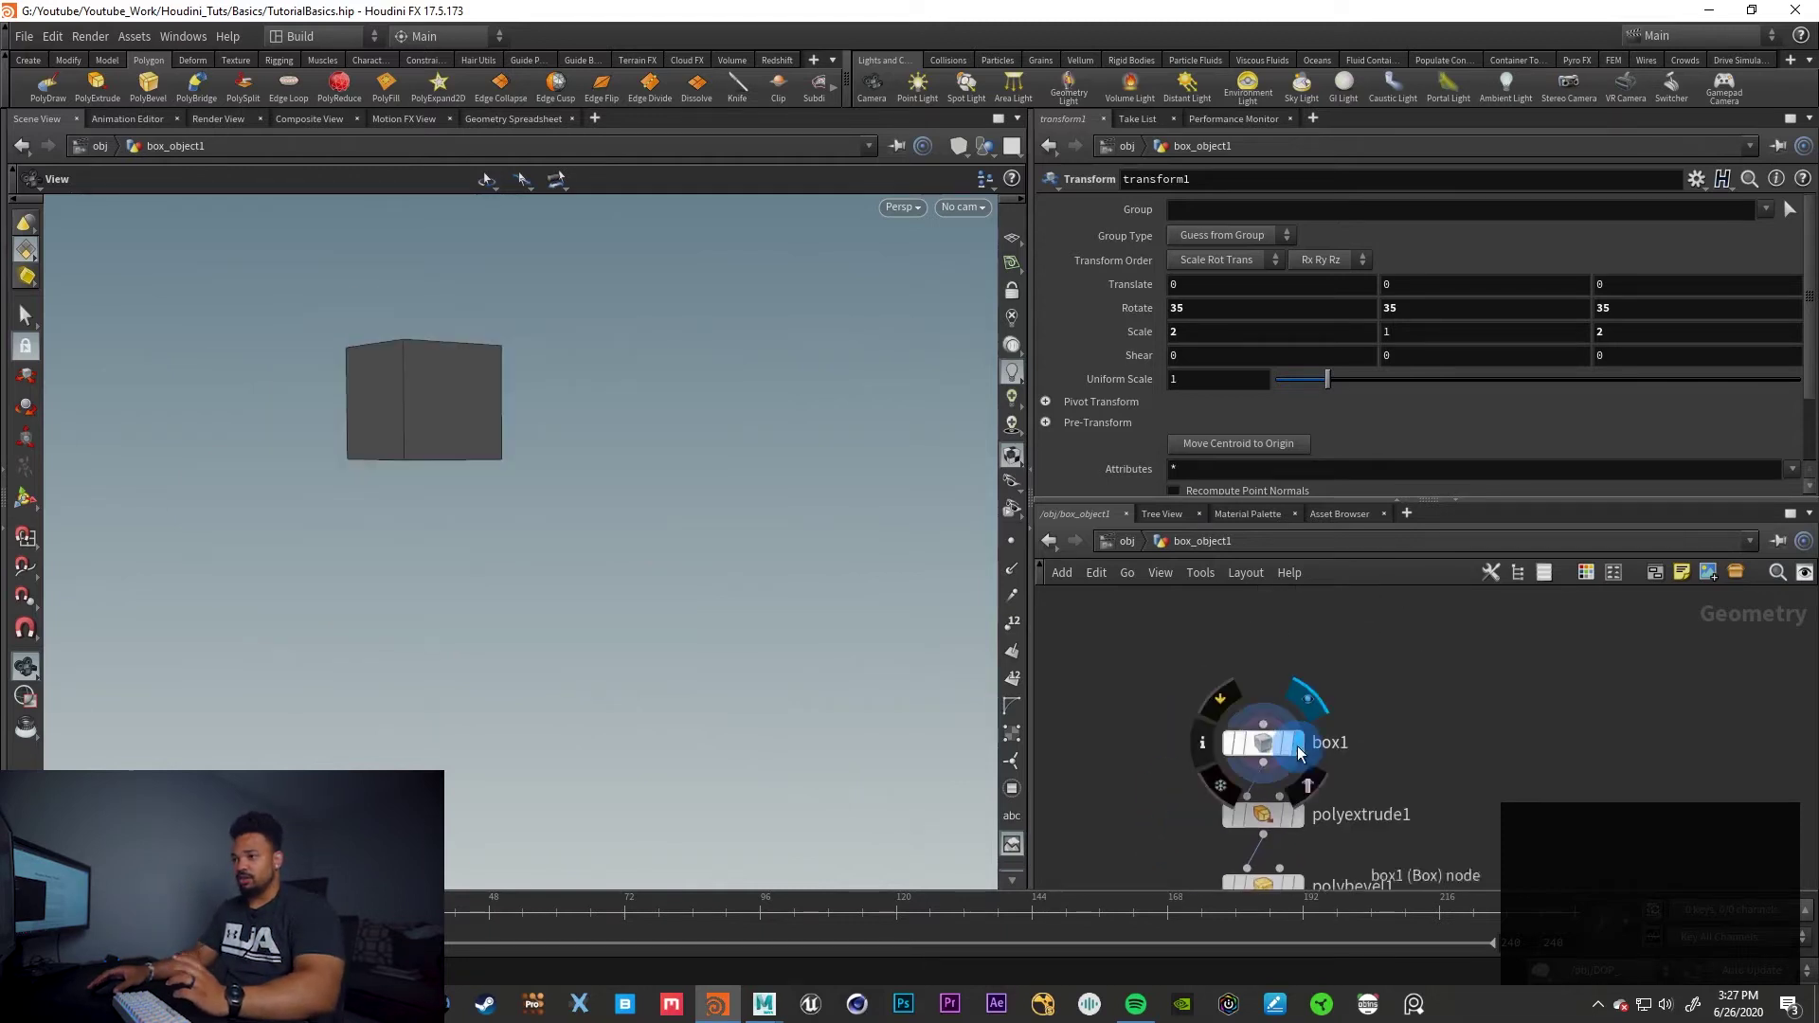
drag(594, 611, 698, 690)
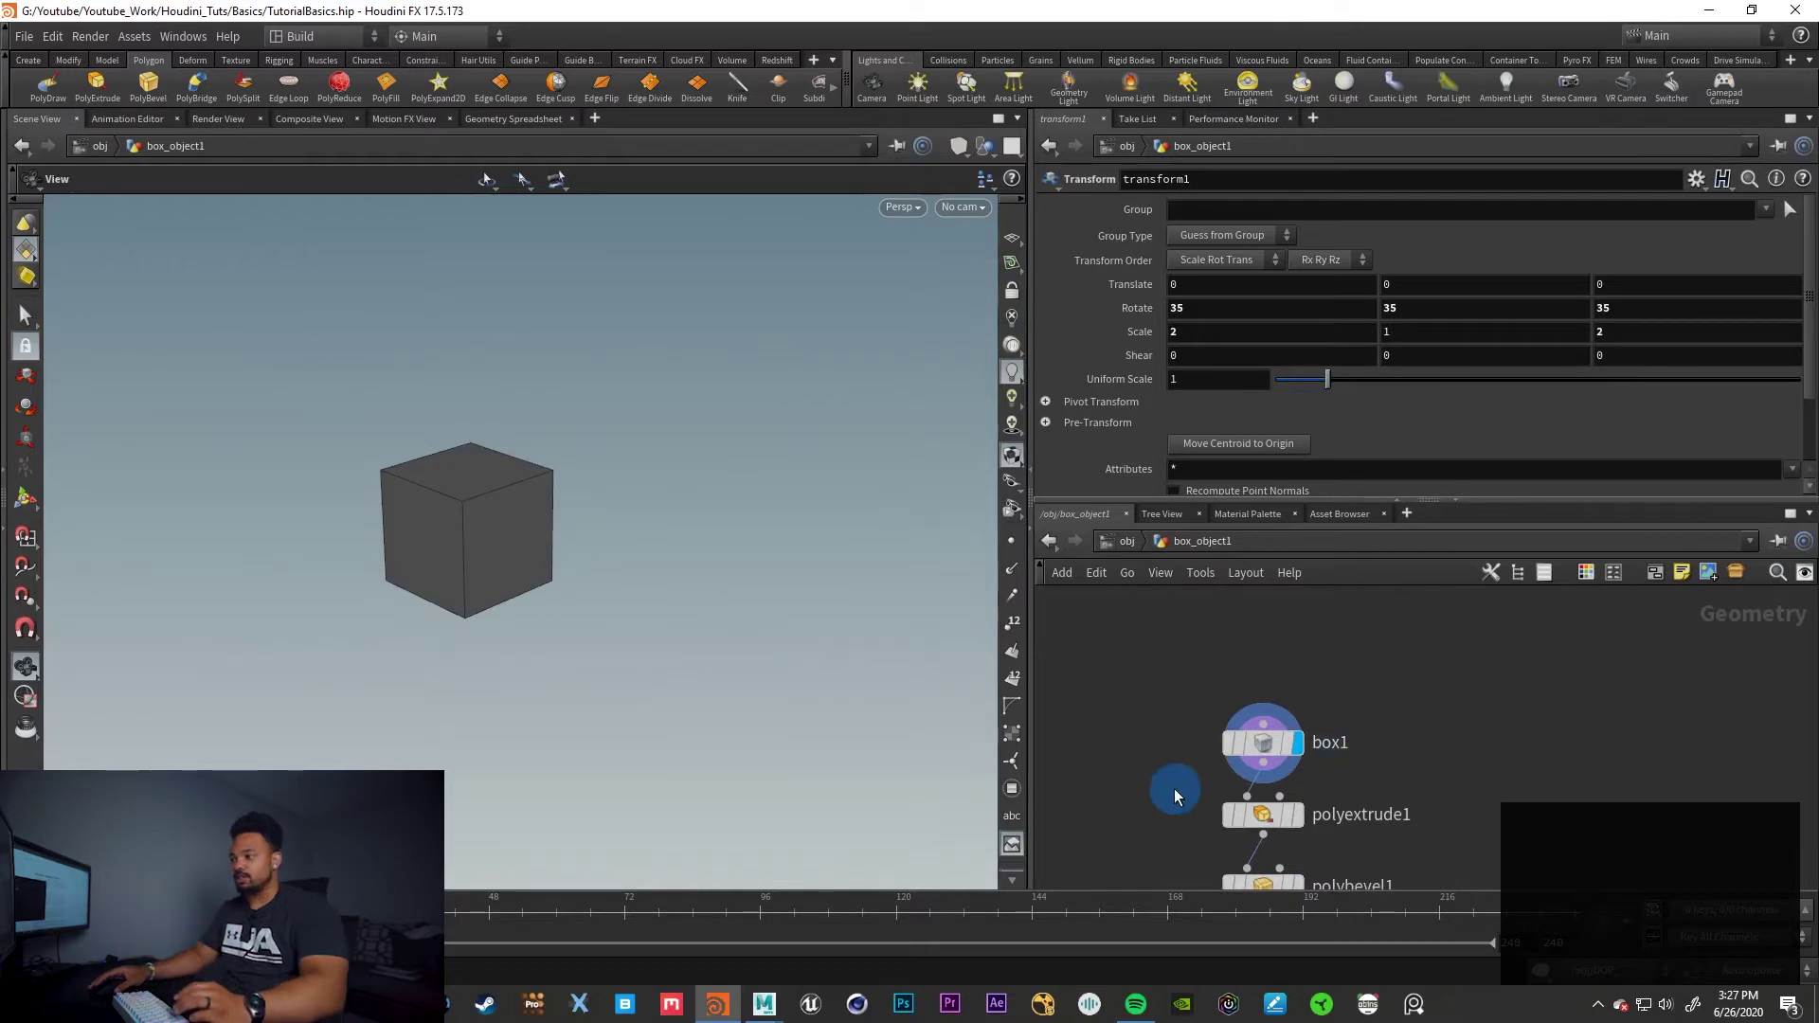
middle_drag(1167, 788, 1165, 673)
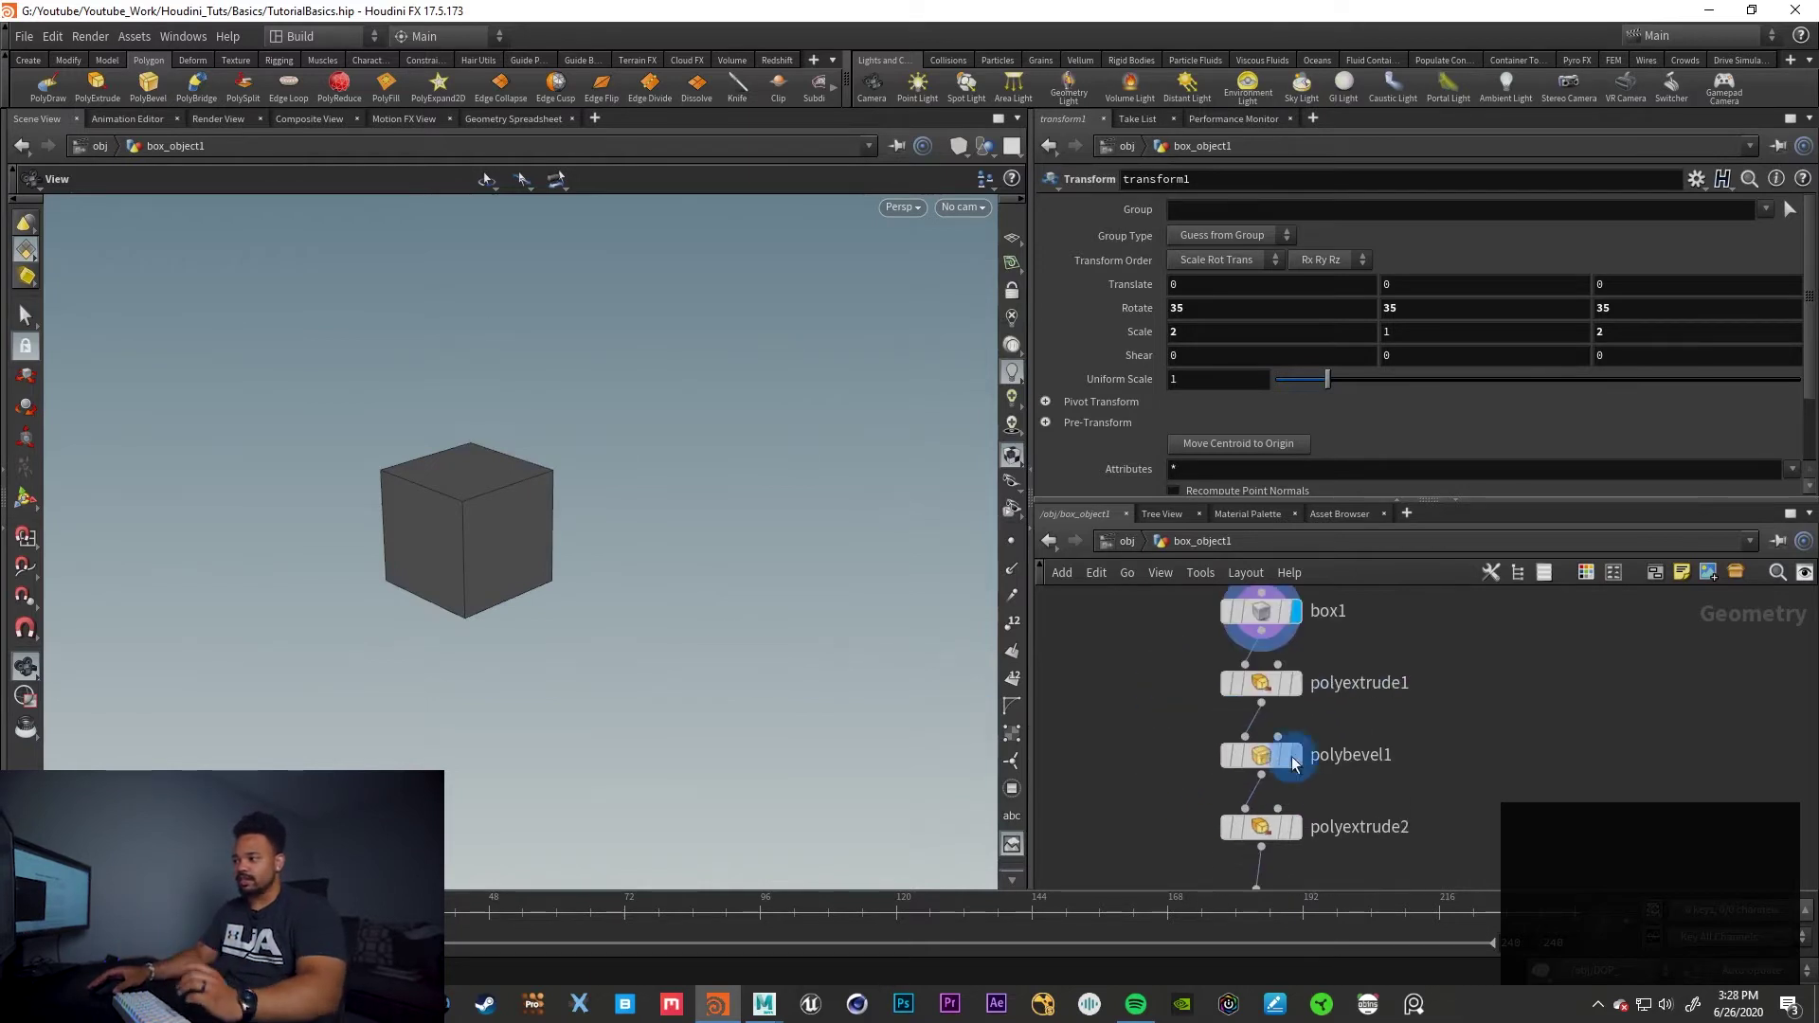
click(1300, 698)
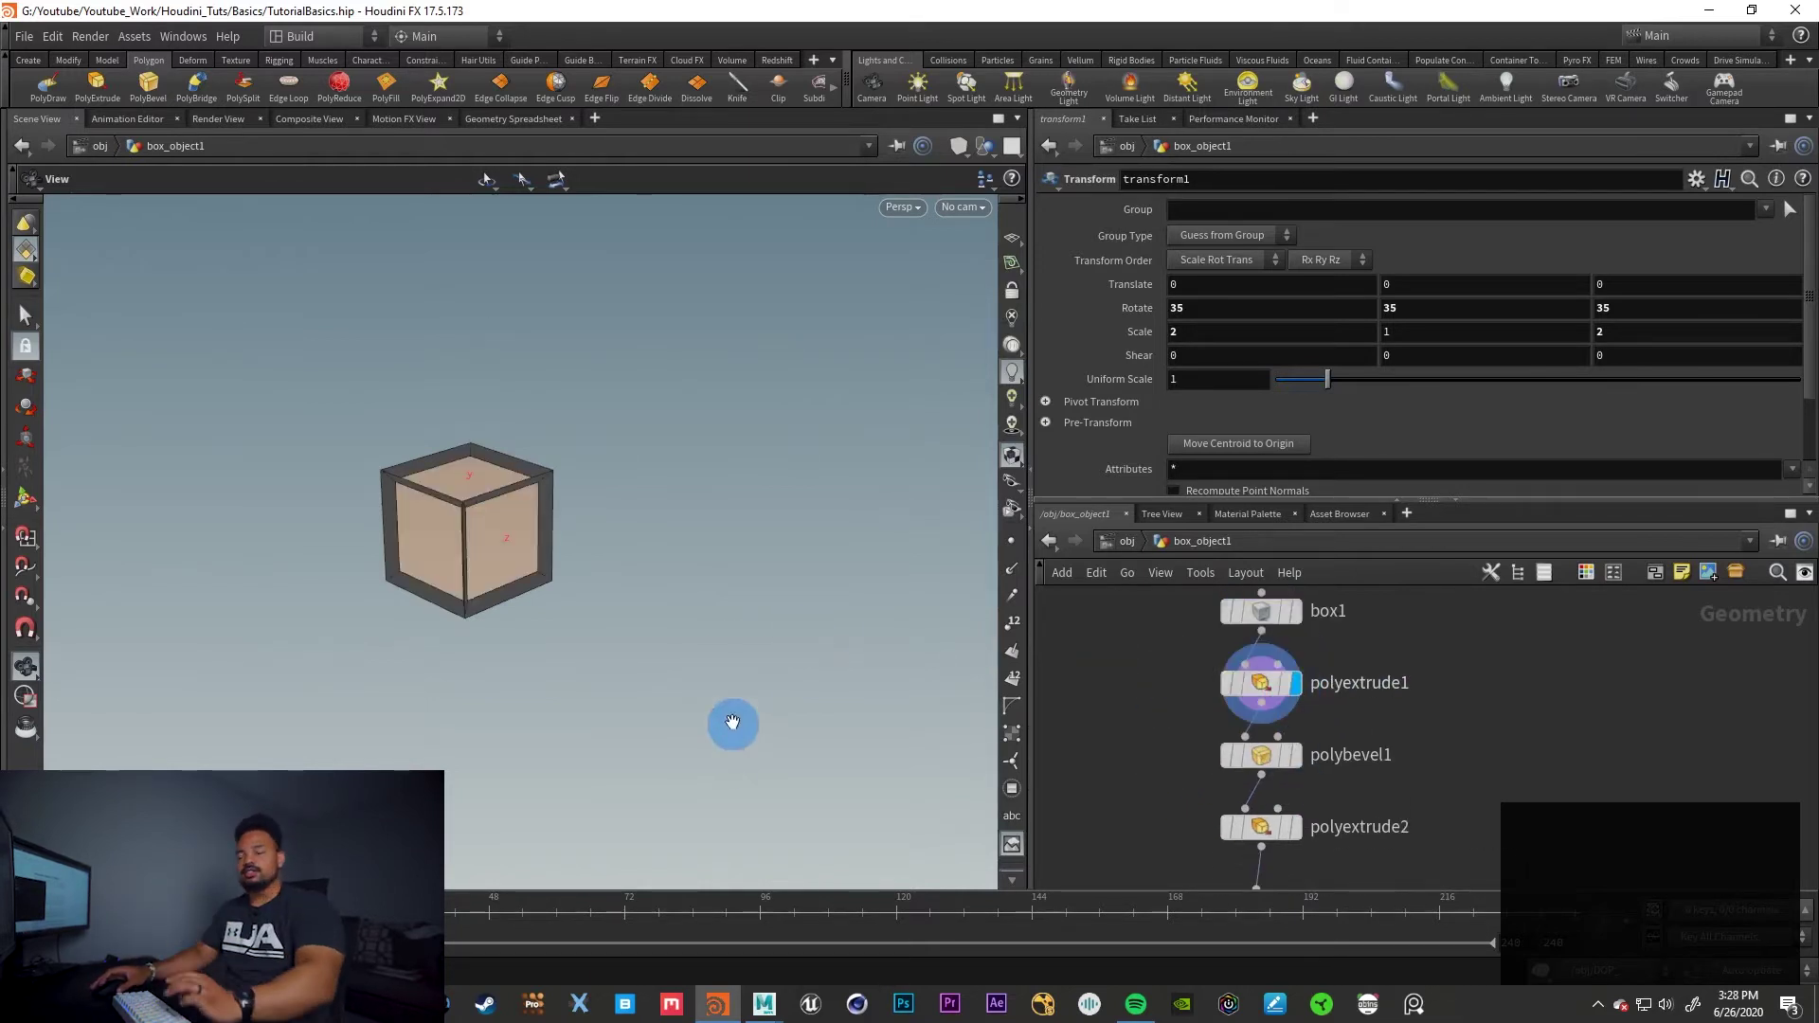
click(1295, 755)
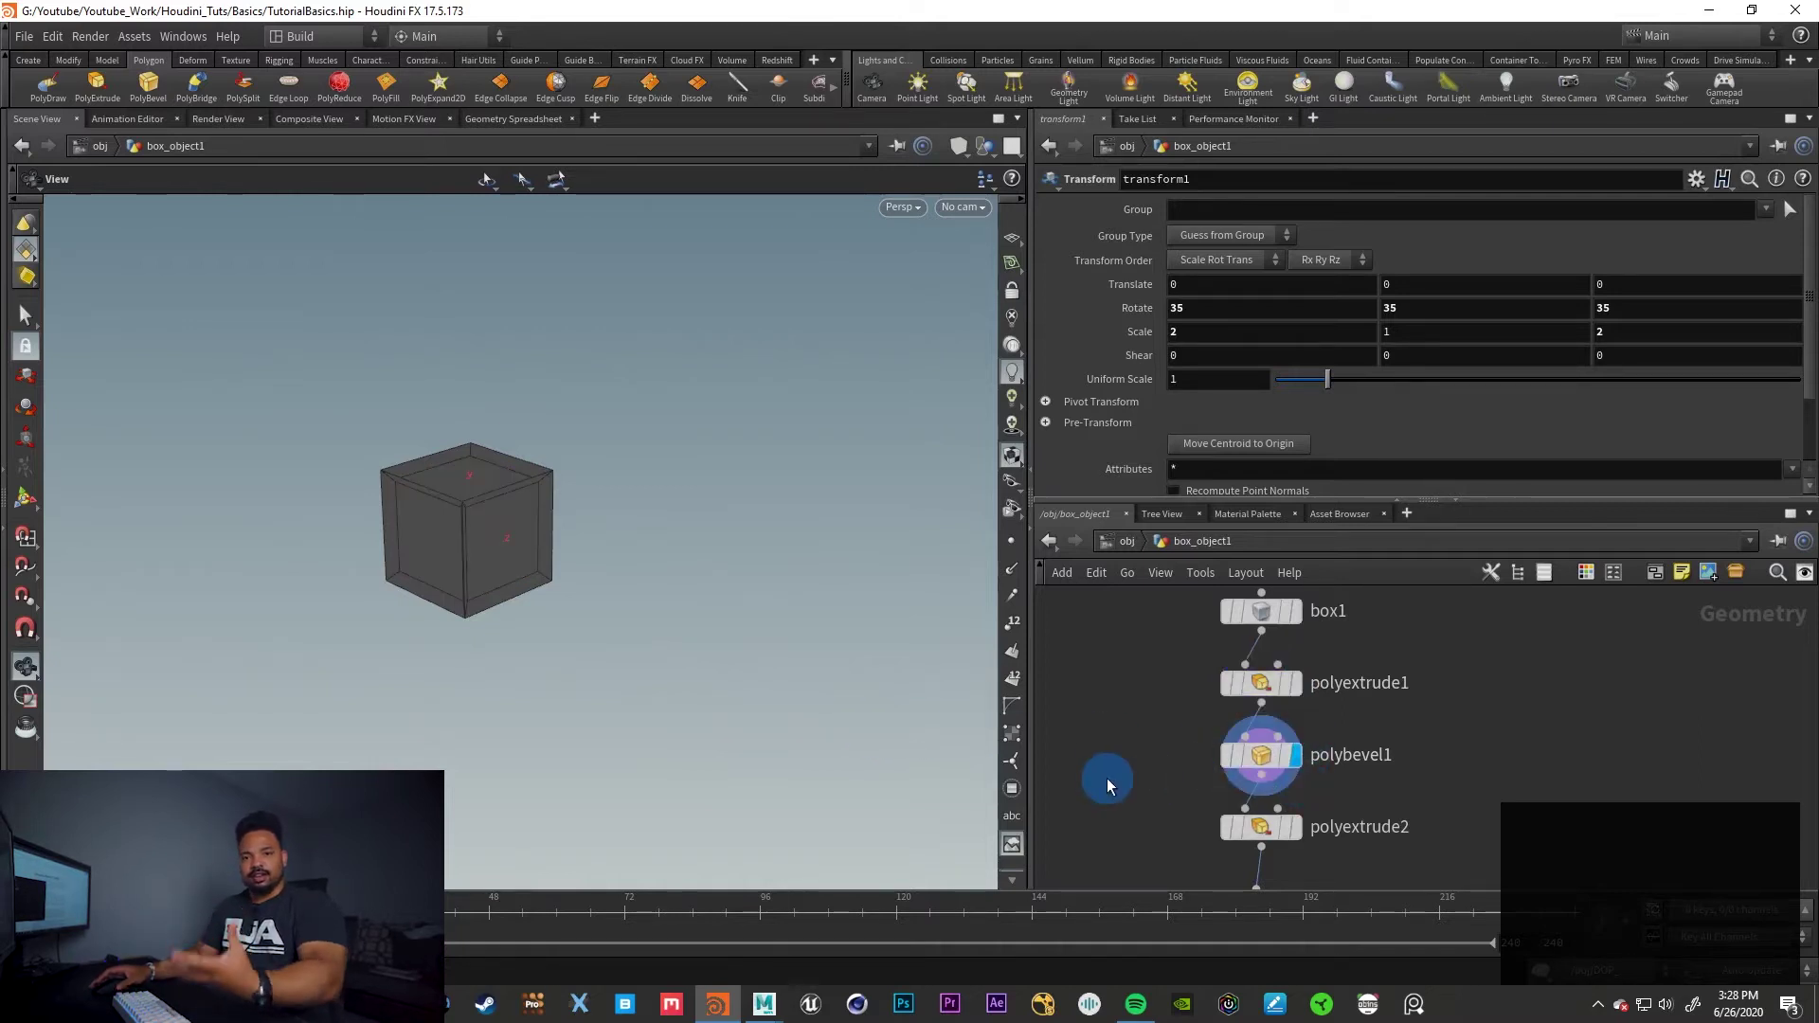
Move the four-node chain from polyextrude1 to transform1 aside to free the space below box1
scroll(1118, 786, down, 2)
middle_drag(1105, 794, 1137, 748)
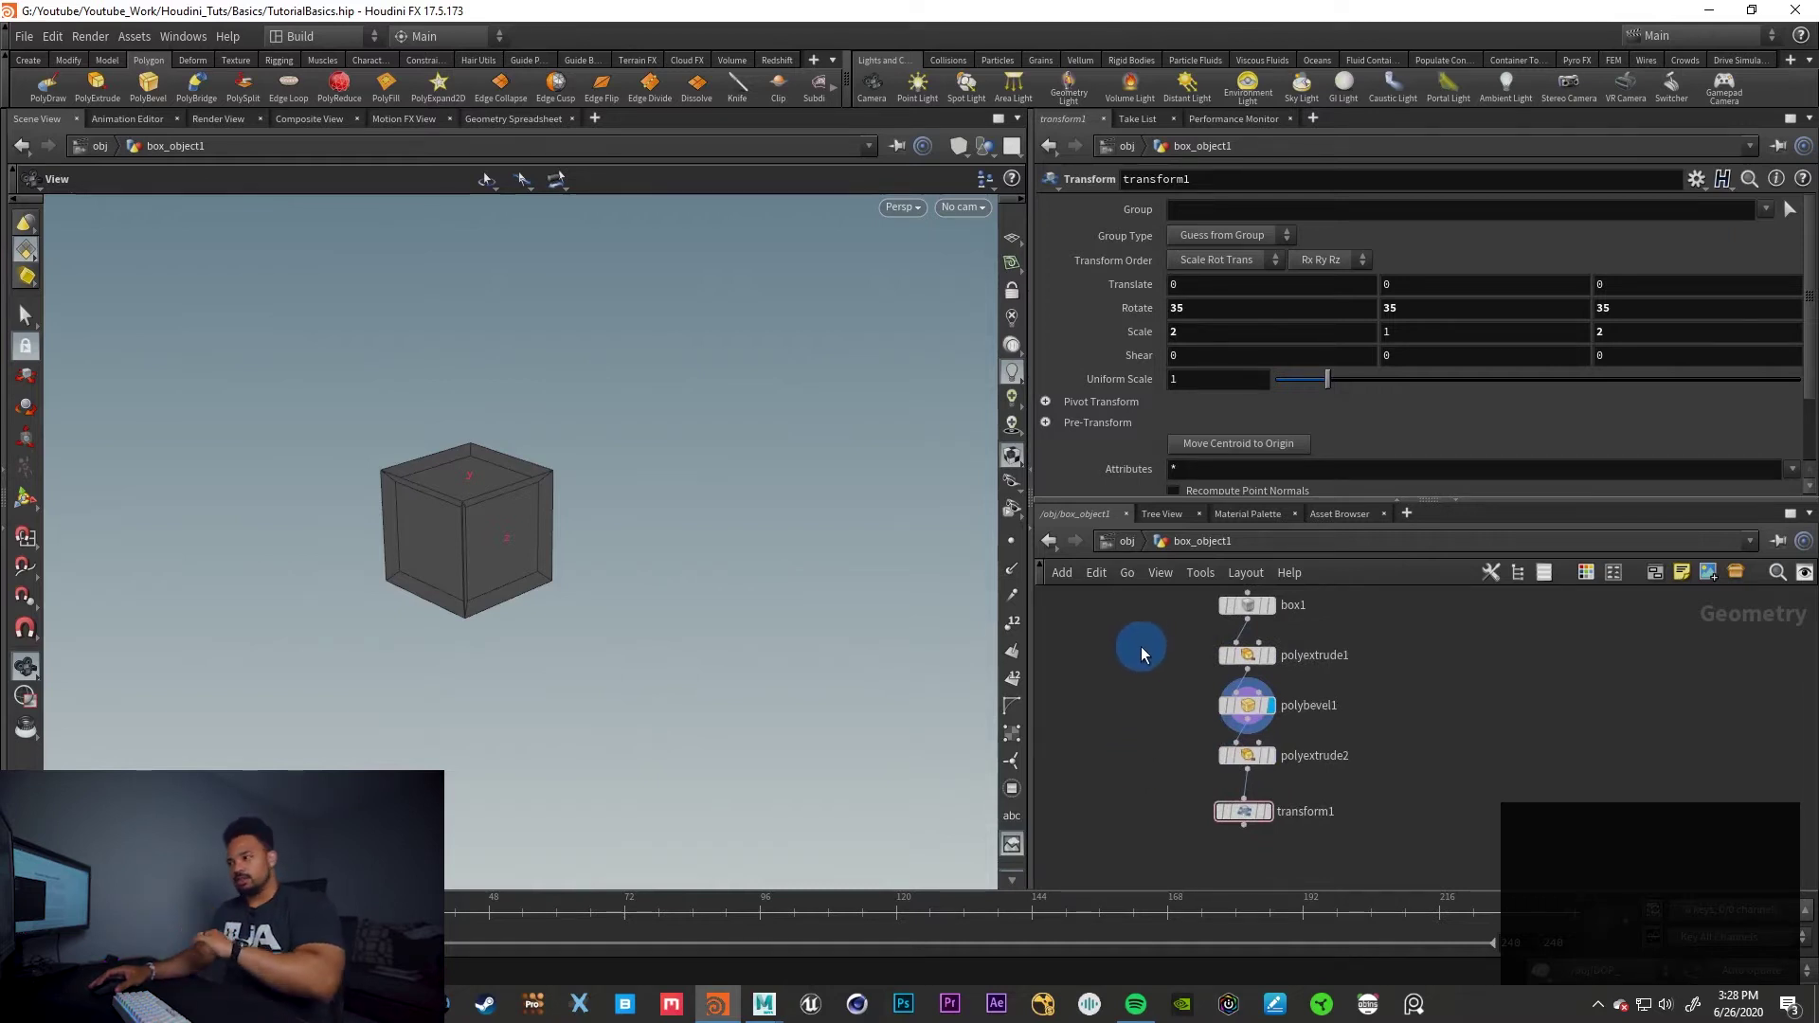
drag(1144, 648, 1400, 834)
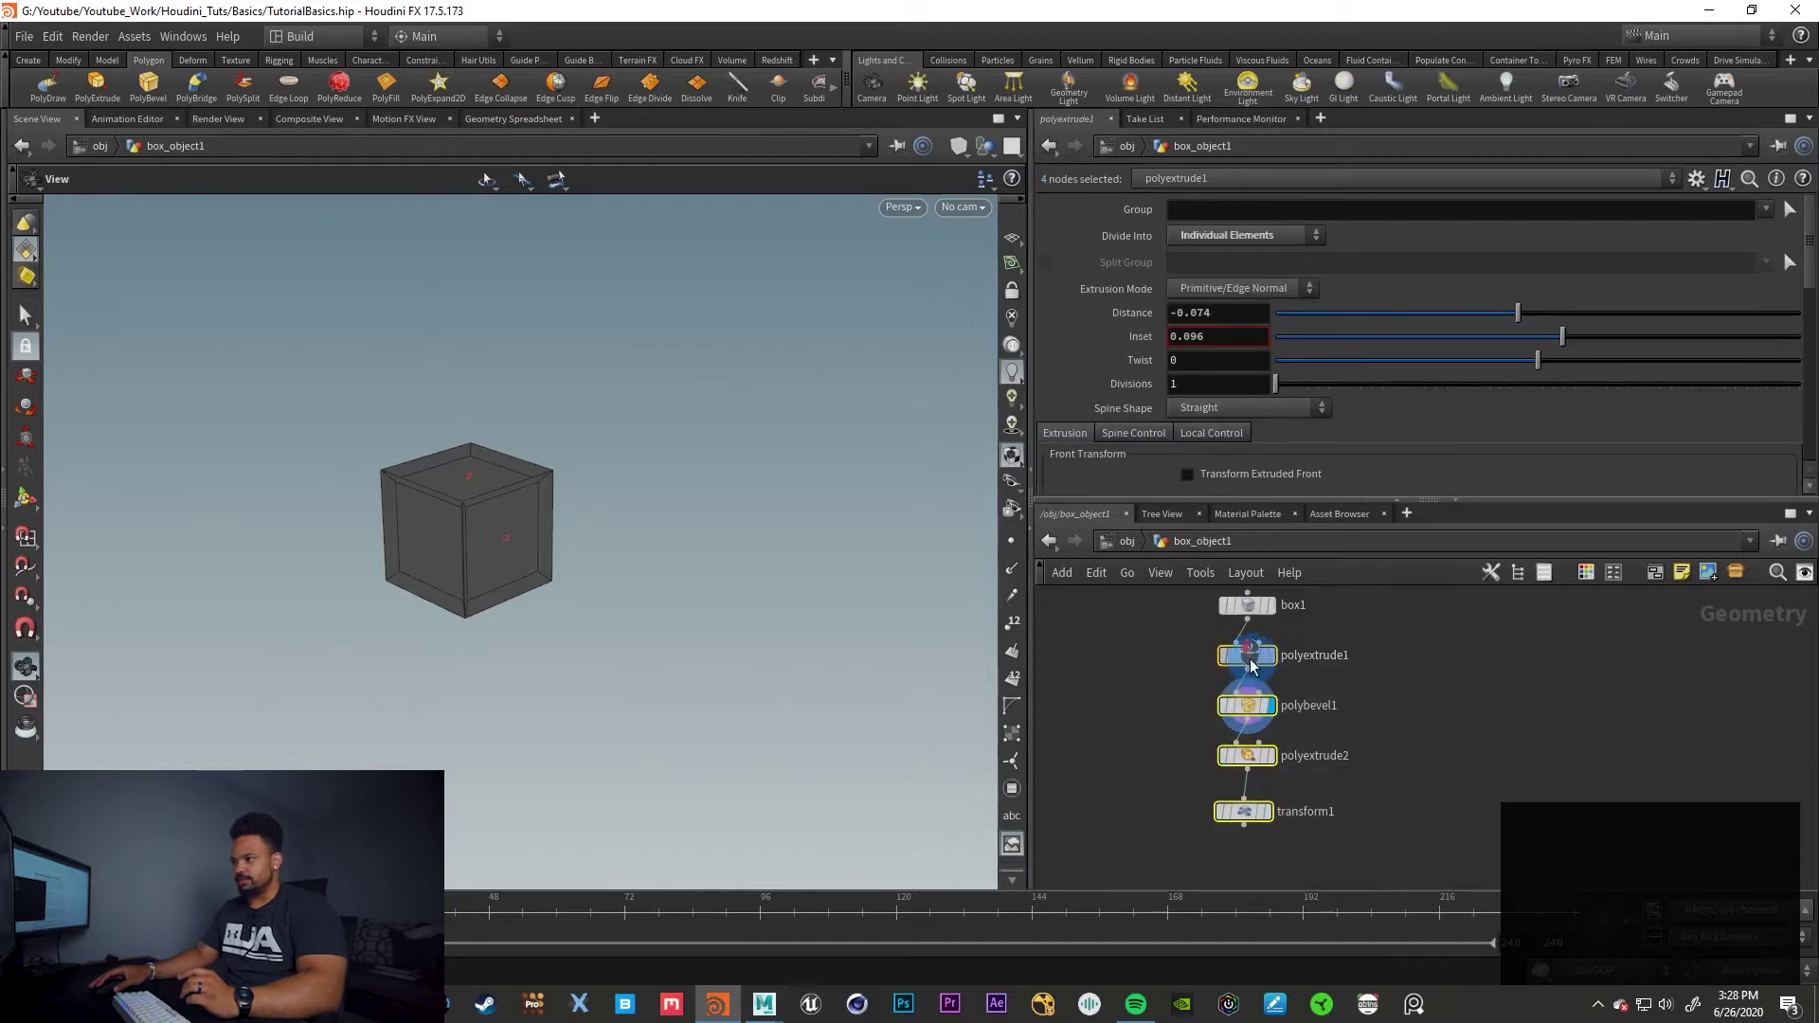
drag(1254, 656, 1089, 666)
click(1221, 639)
Branch a second Transform node off the output of box1 and display it
drag(1248, 619, 1373, 713)
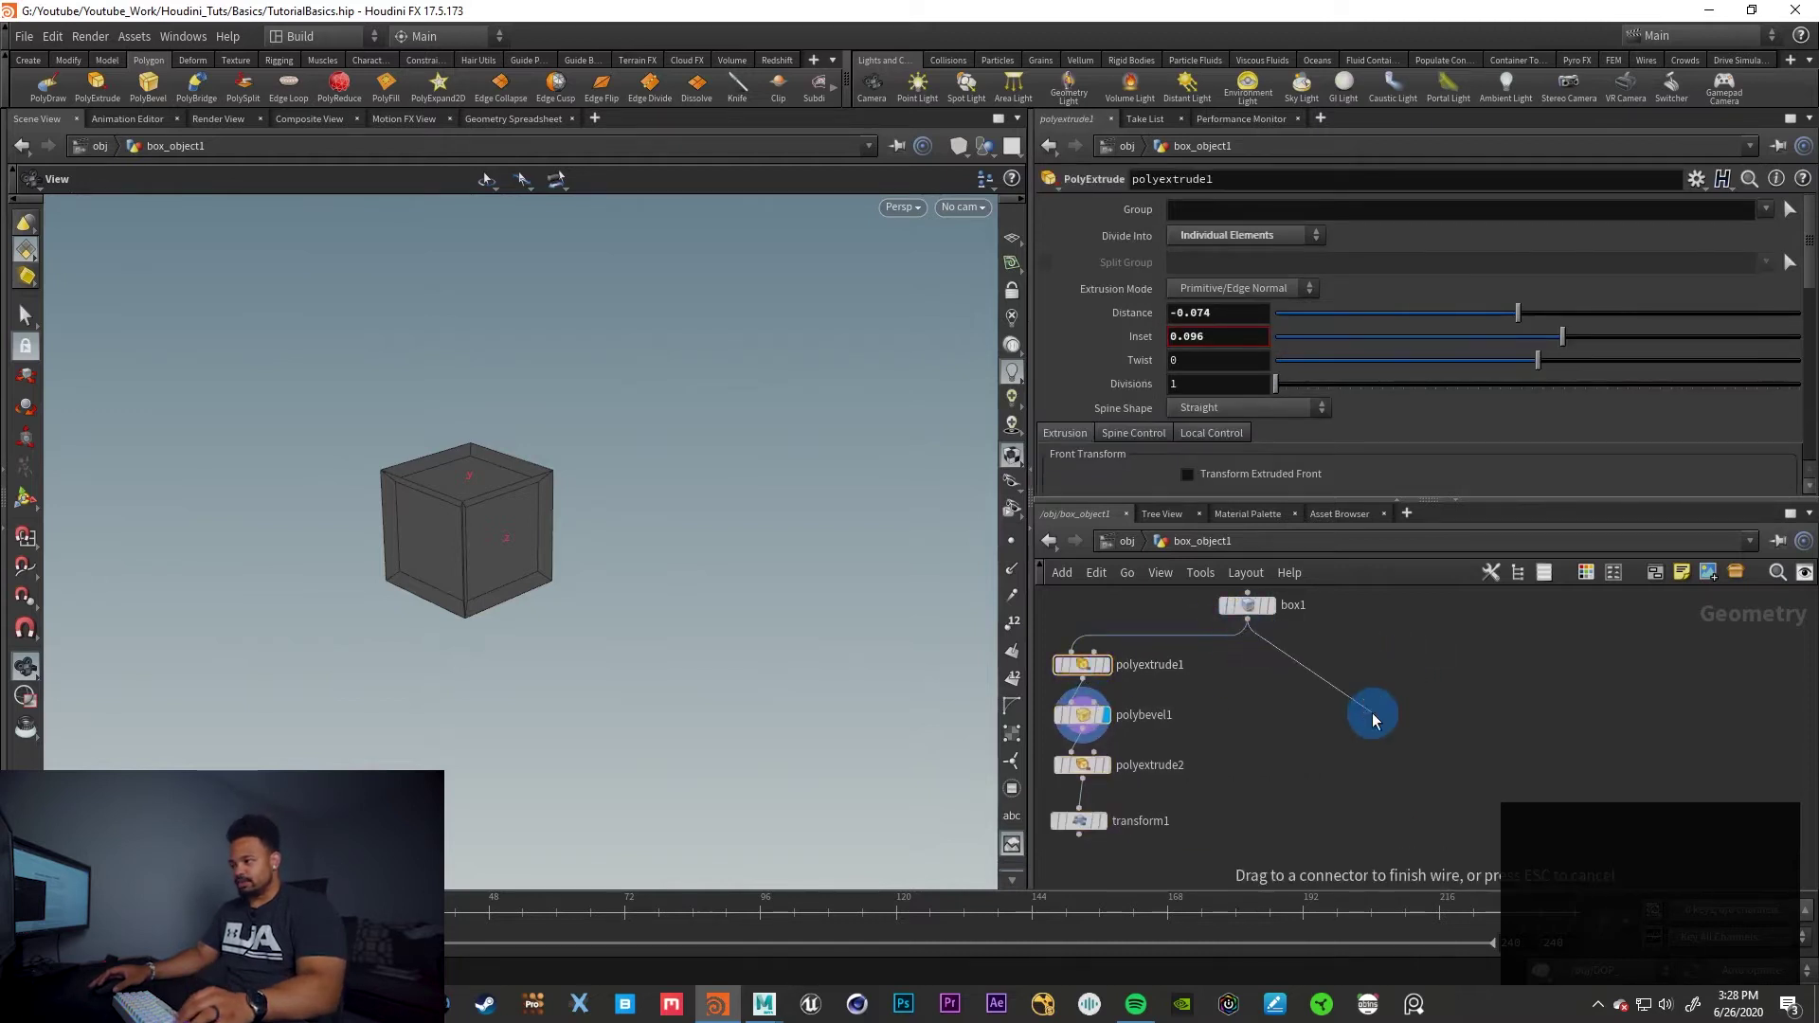
key(Tab)
text(tran)
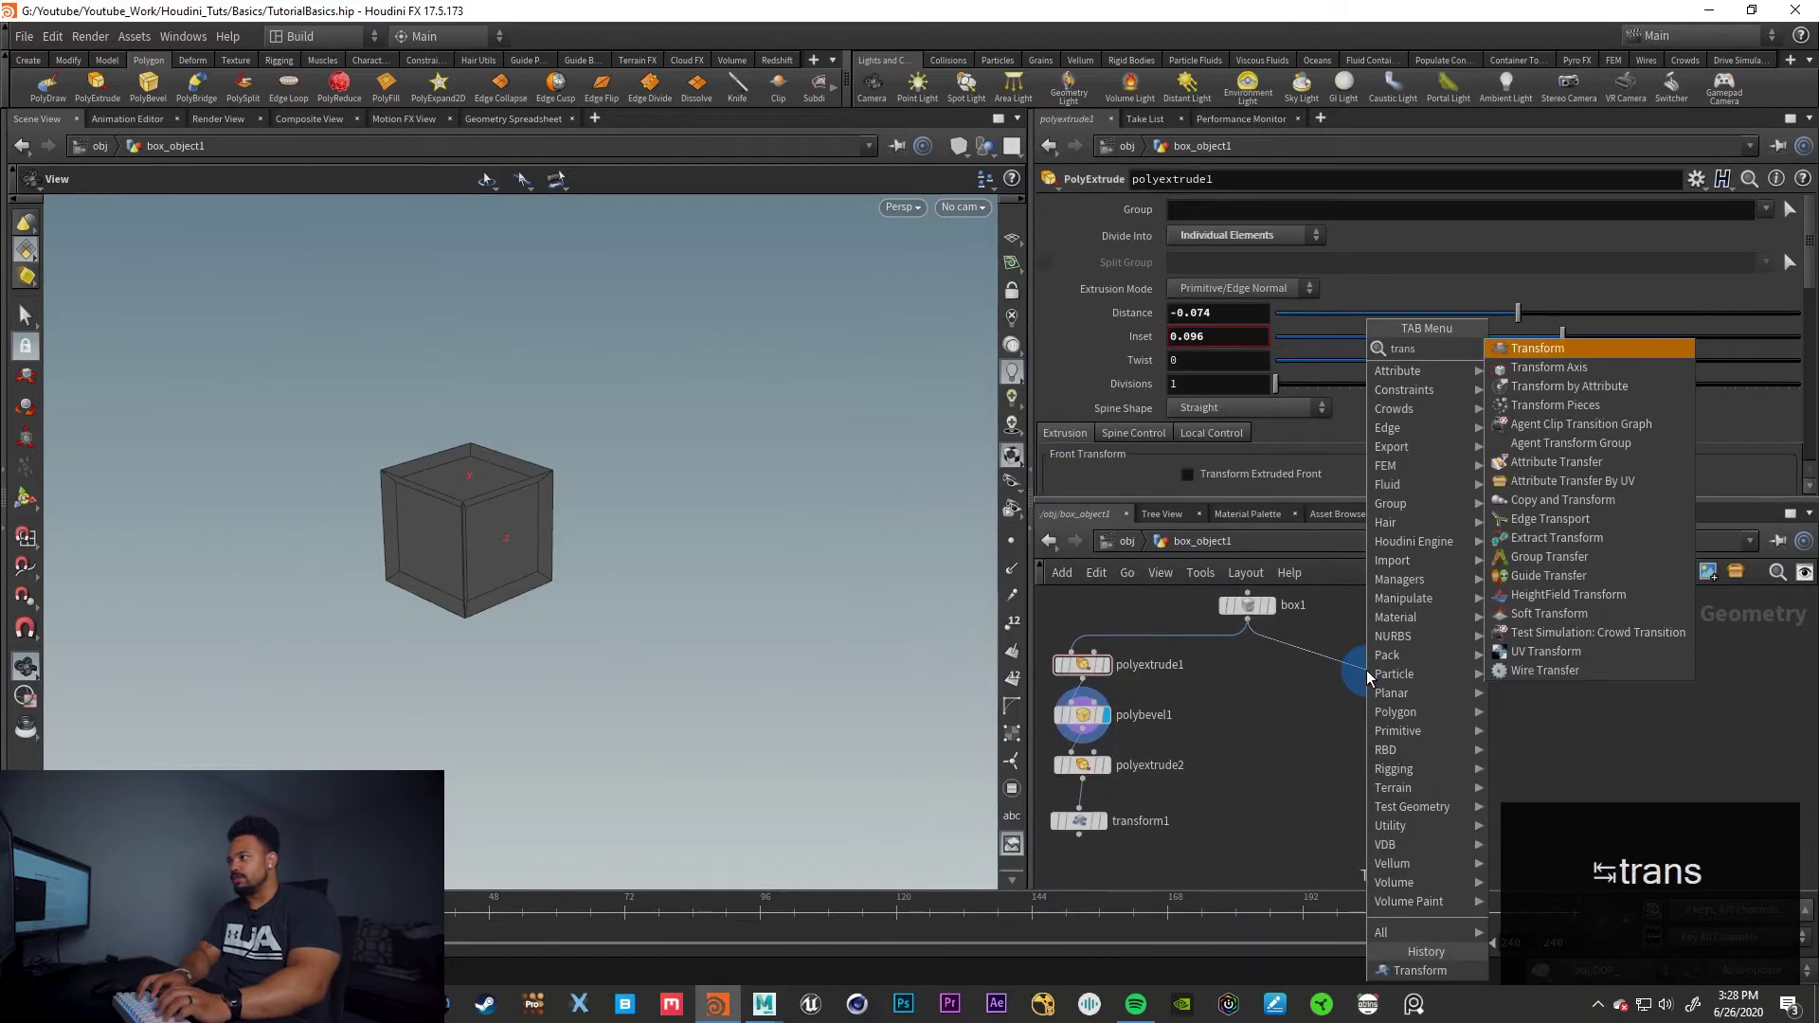
text(s)
key(Return)
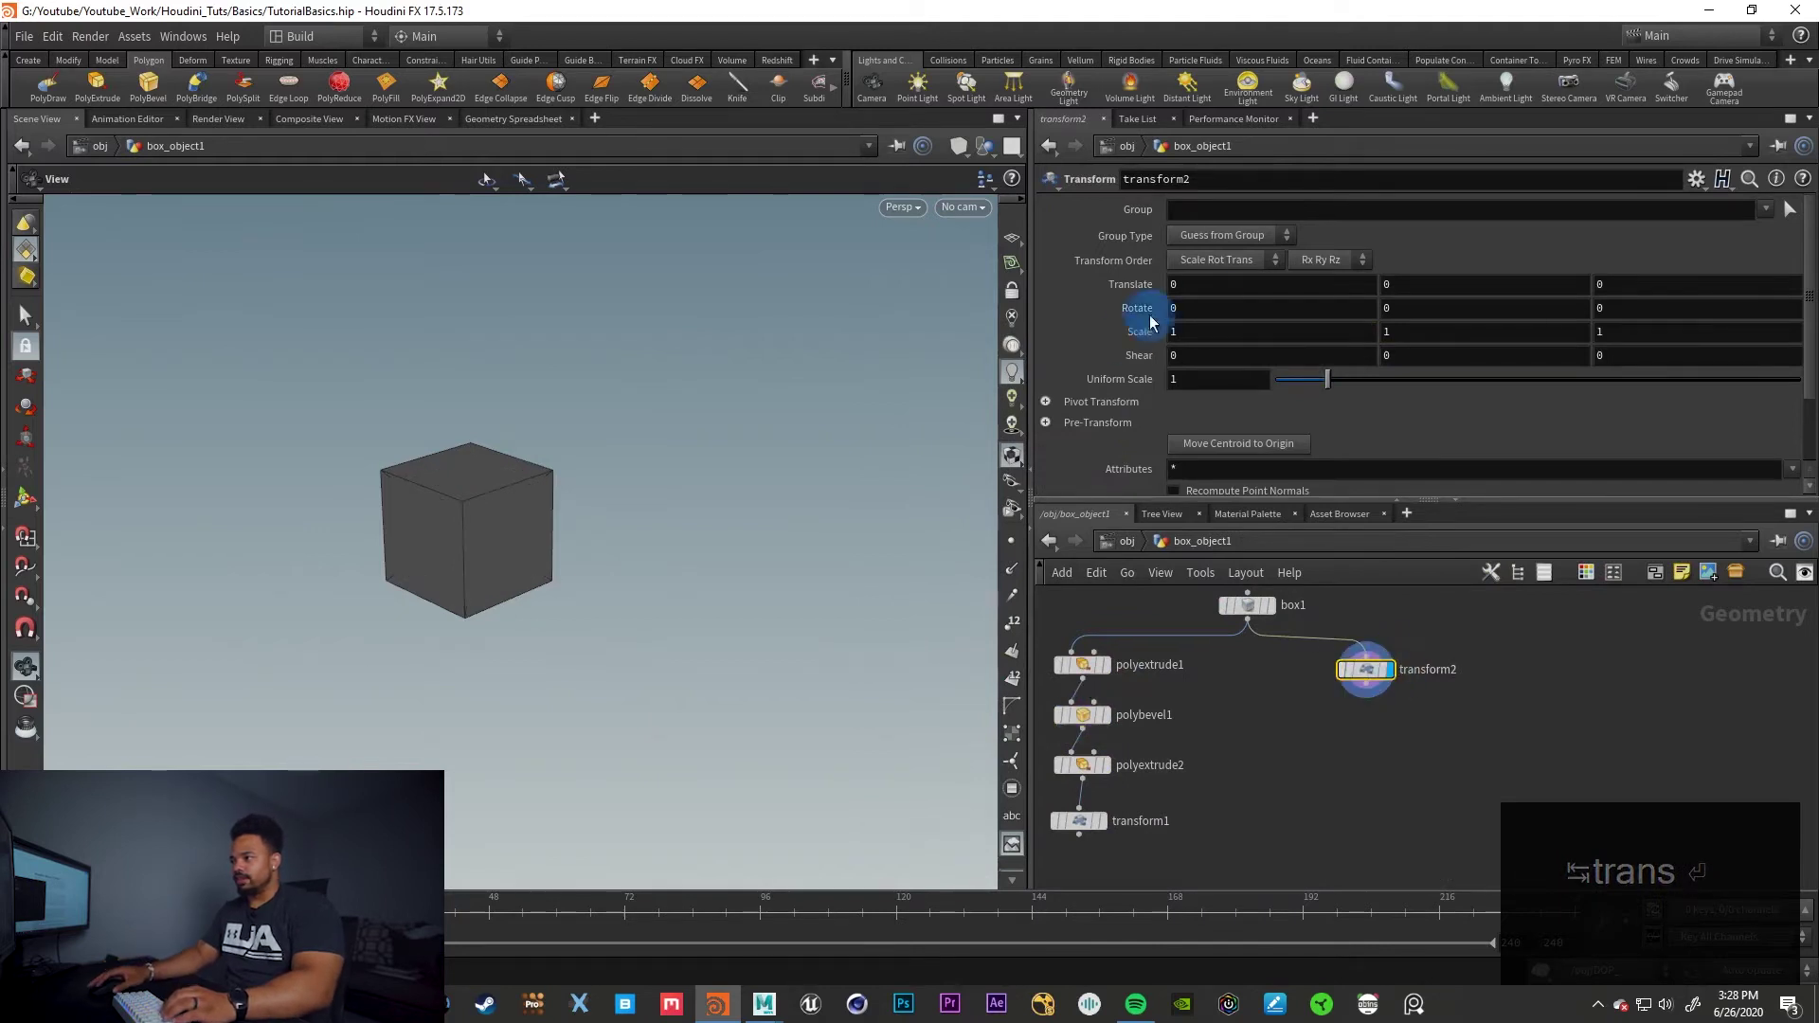
In transform2, set Uniform Scale to 2.04, rotate 35 degrees on X and Y, and set the Y scale to 3
click(1203, 311)
drag(1340, 383, 1382, 379)
click(1198, 311)
text(35)
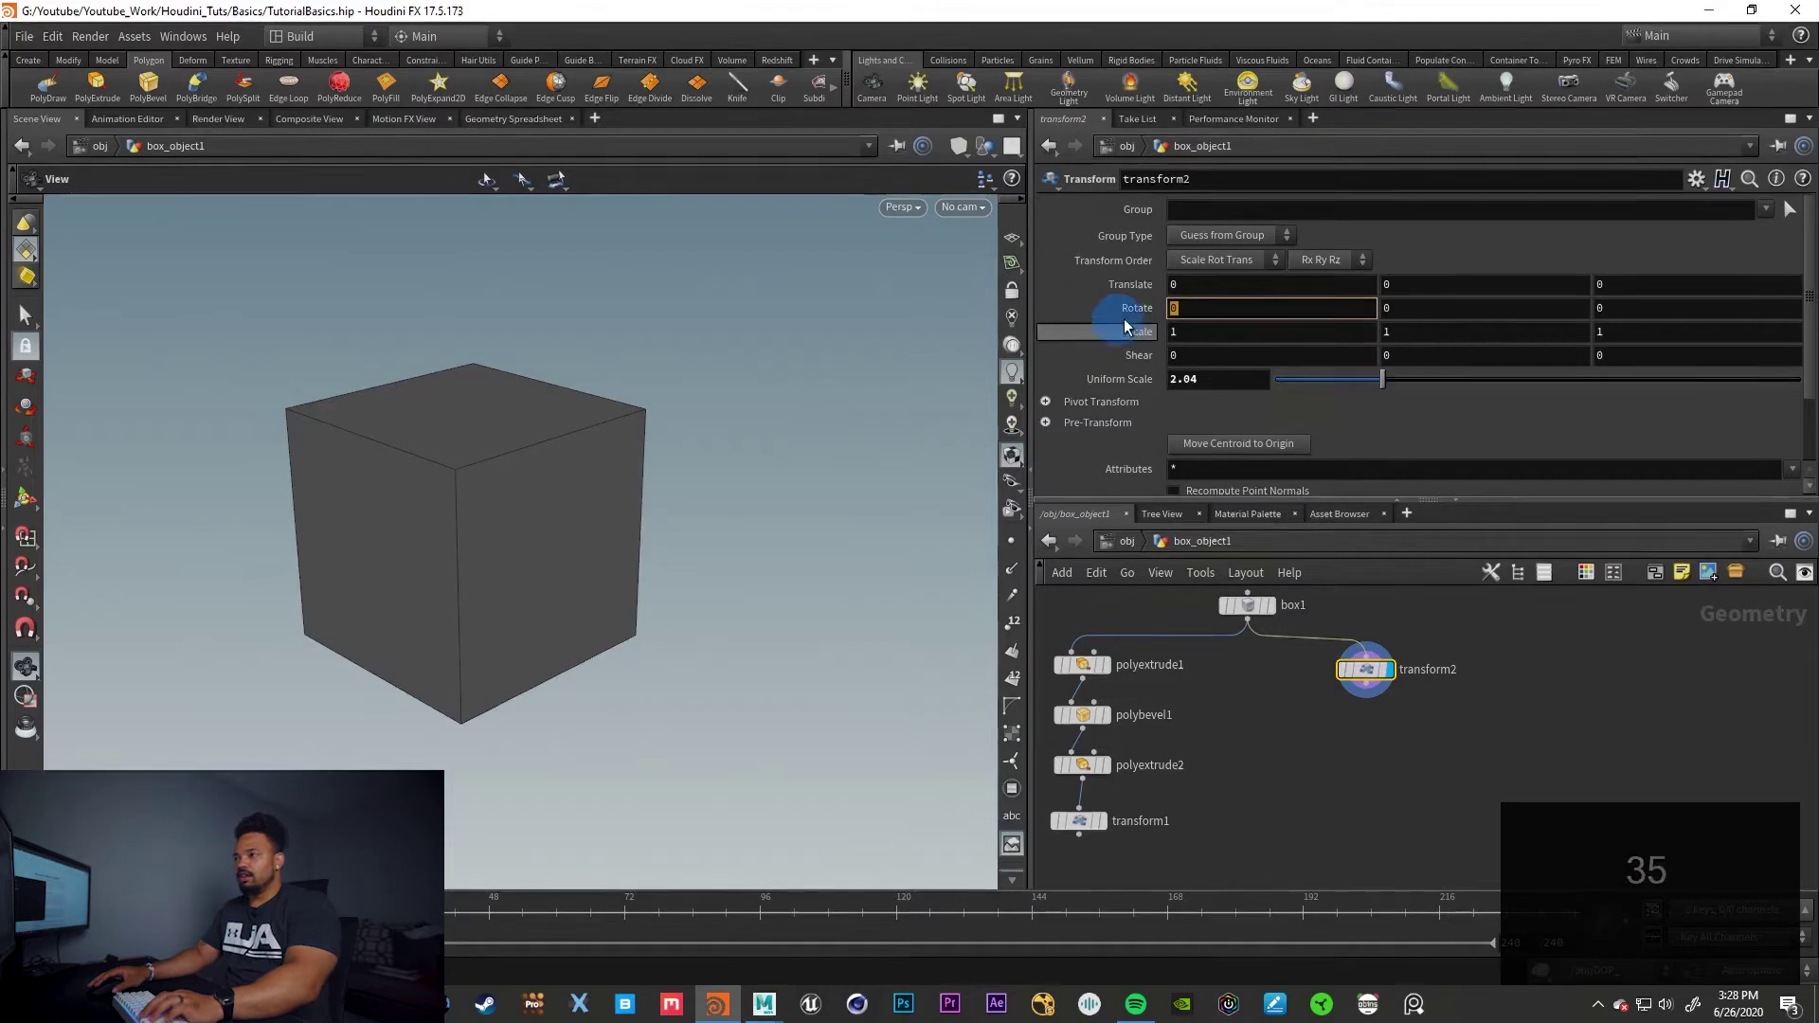
key(Tab)
text(35)
key(Tab)
click(1419, 341)
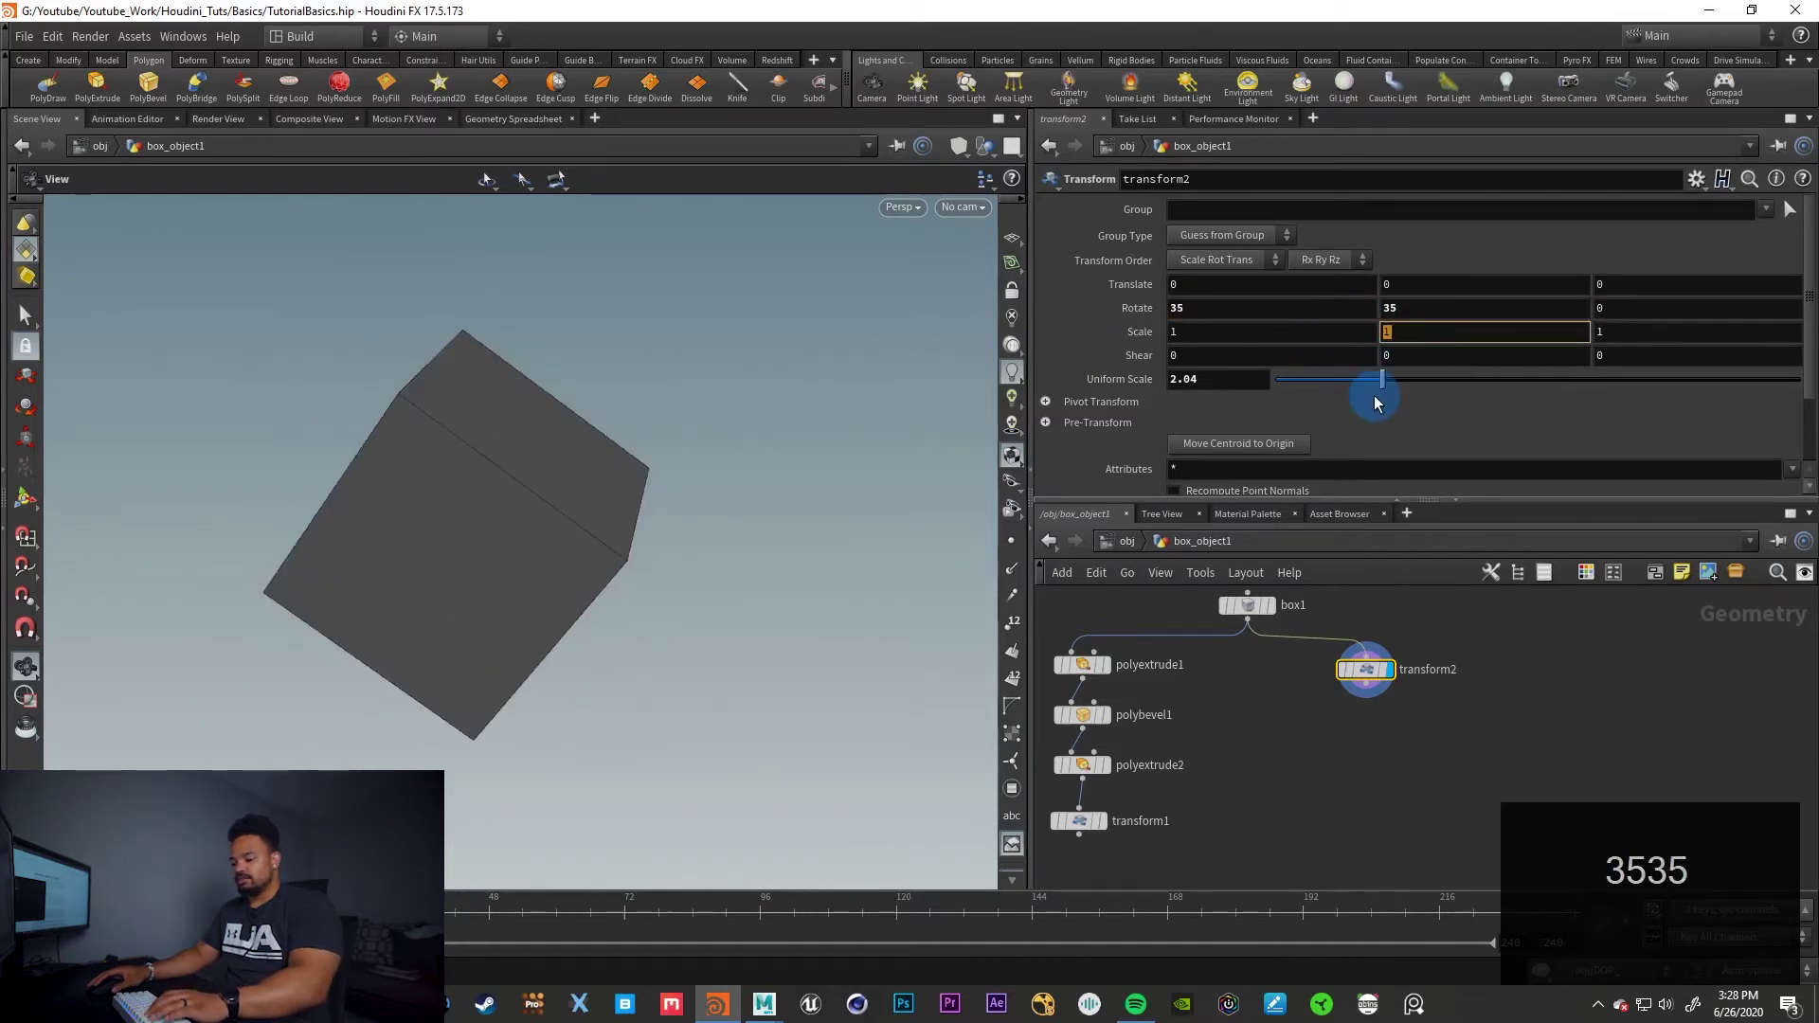
text(3)
key(Return)
PolyExtrude all faces of the stretched box as Individual Elements with a distance of -0.302 and an inset of 0.074
click(20, 312)
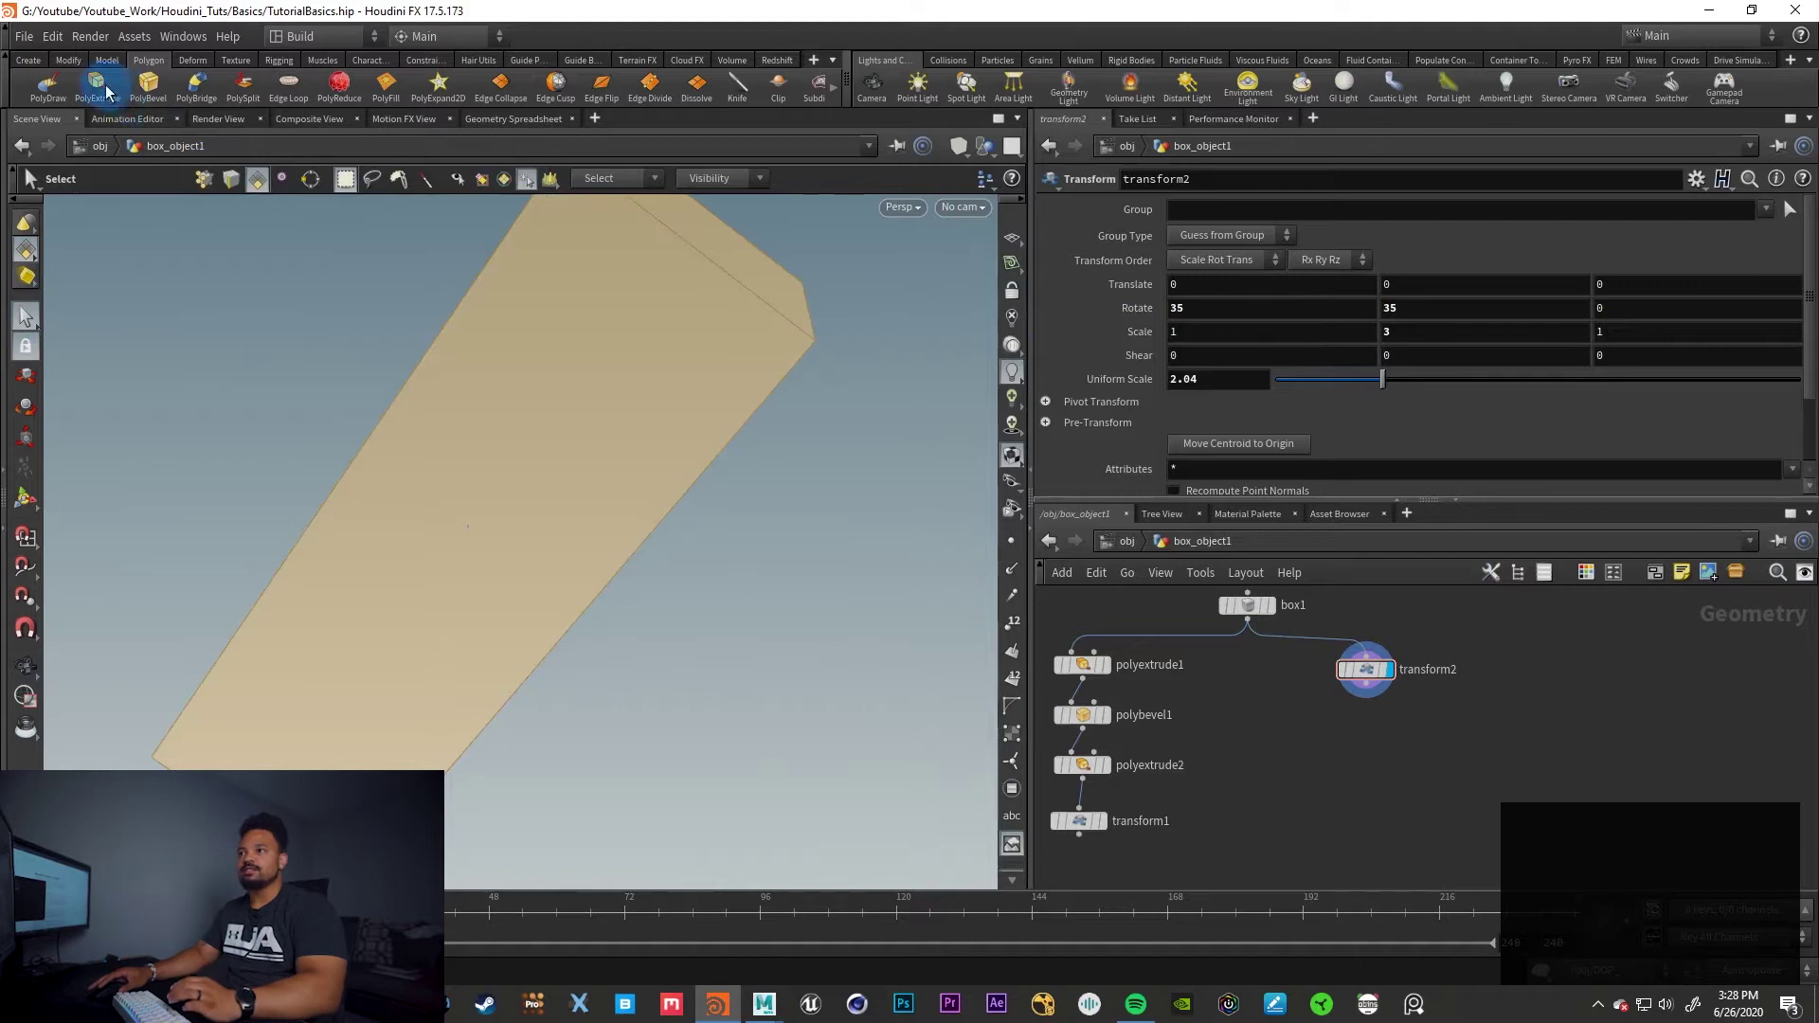
click(96, 84)
click(1279, 235)
click(1242, 256)
drag(1537, 338, 1471, 322)
click(26, 315)
click(140, 344)
click(758, 663)
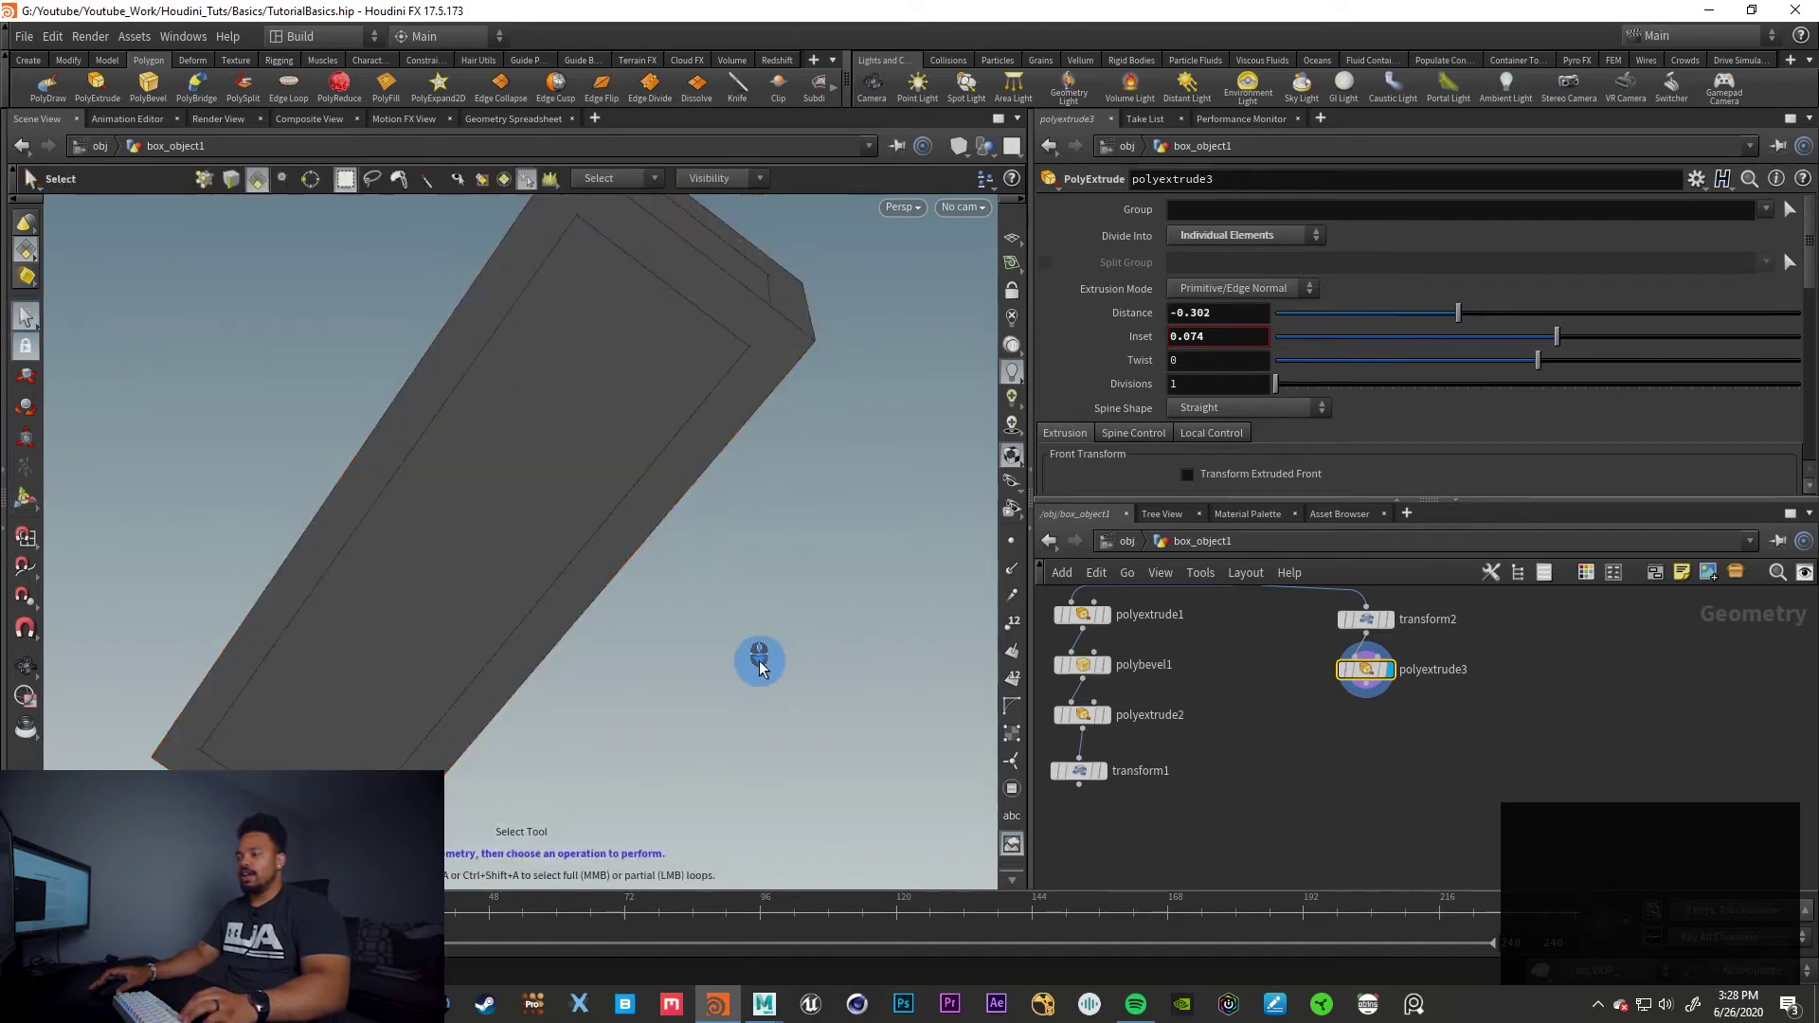
alt+drag(759, 654, 773, 664)
alt+middle_drag(773, 664, 674, 631)
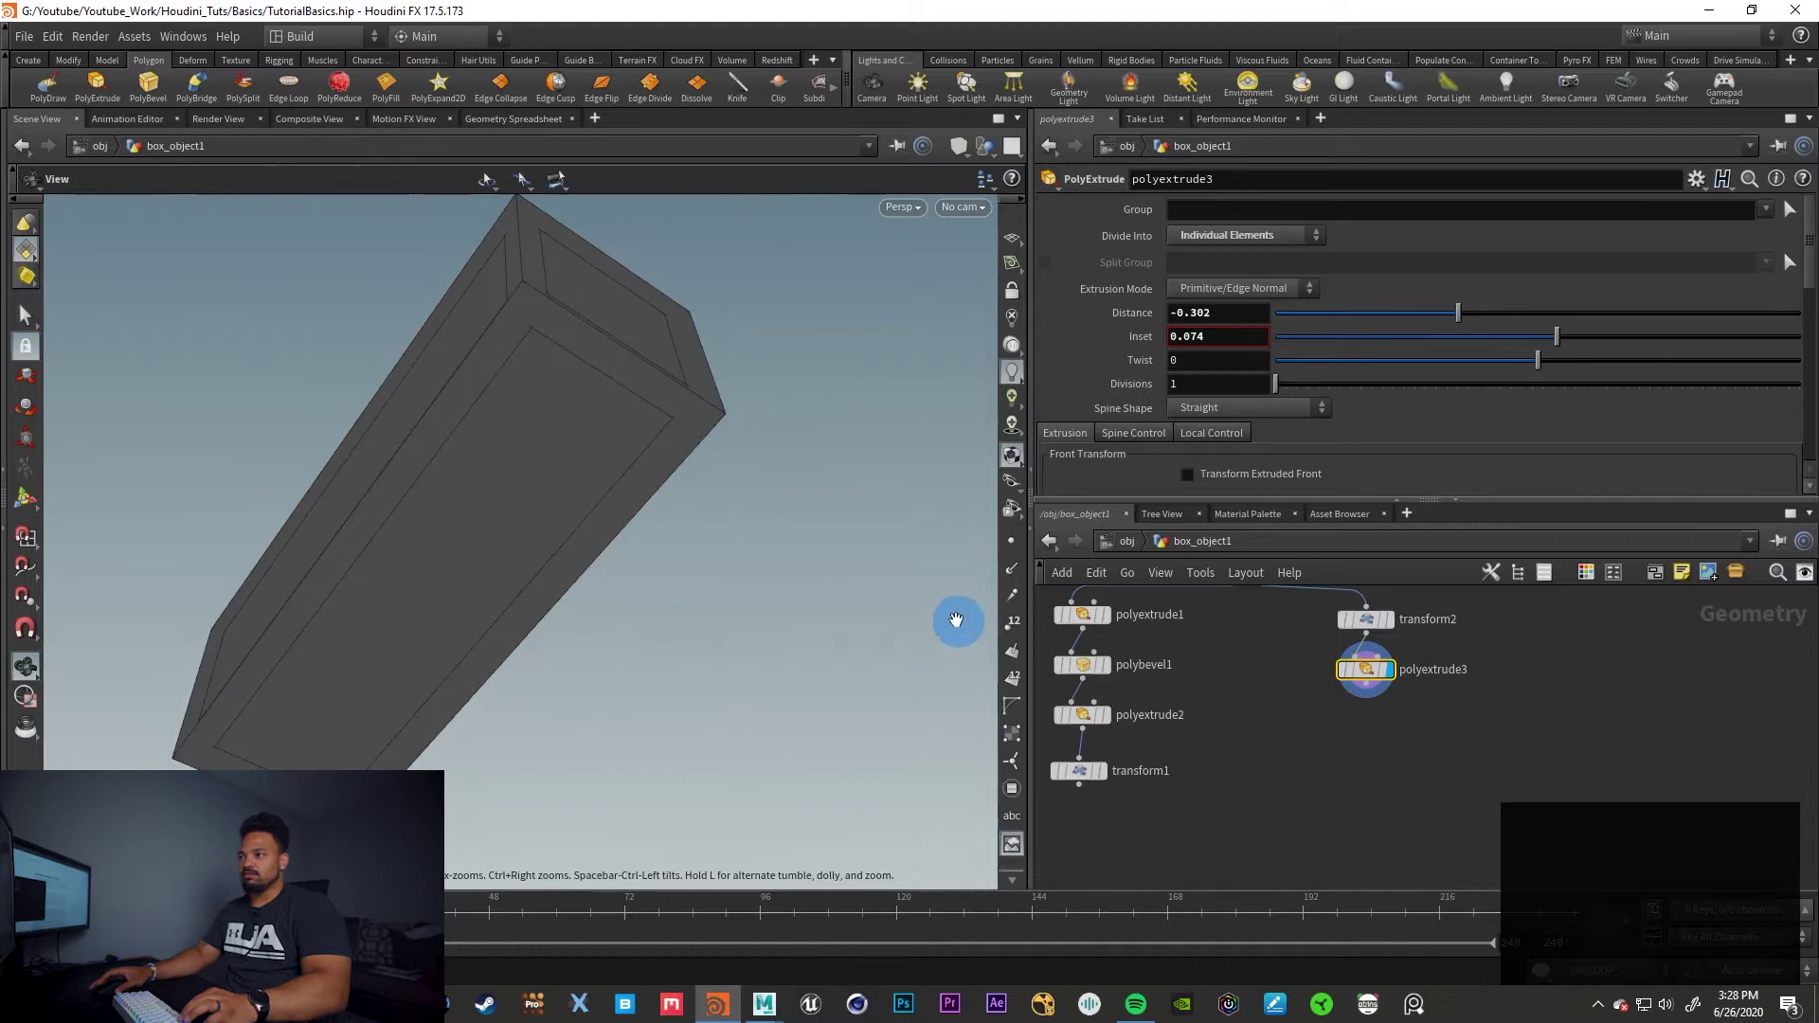
key(s)
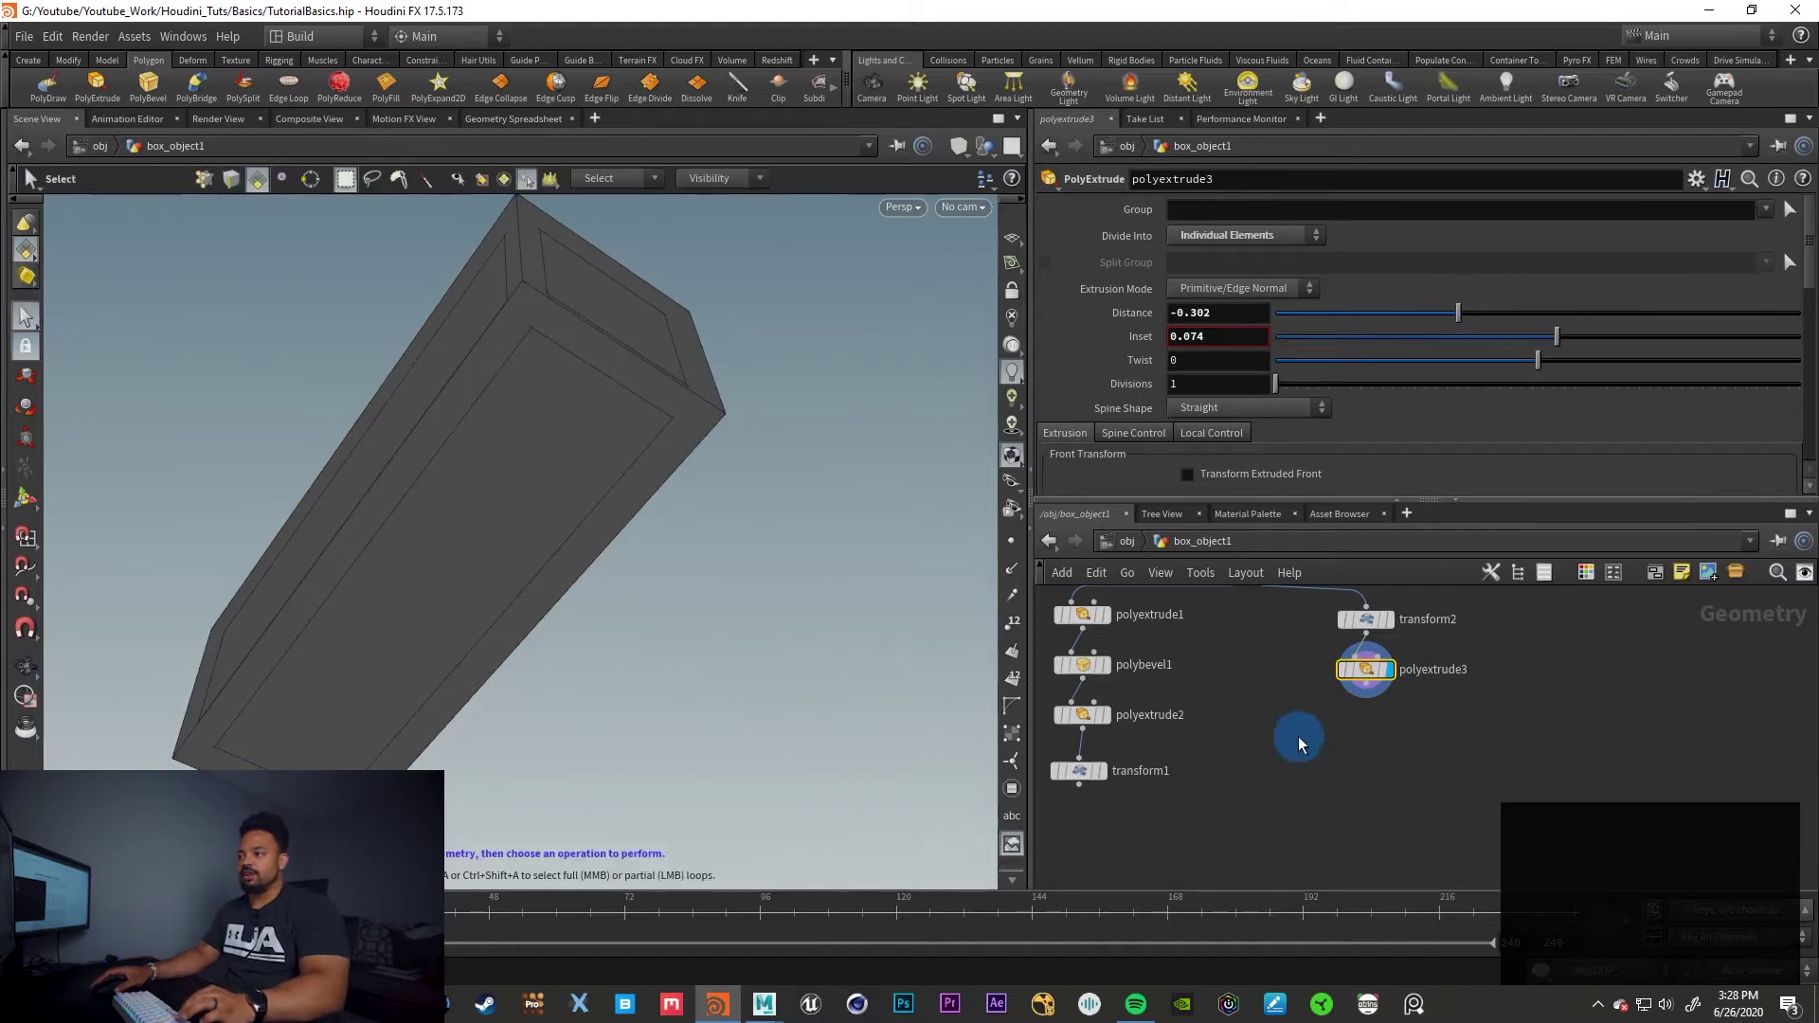
key(h)
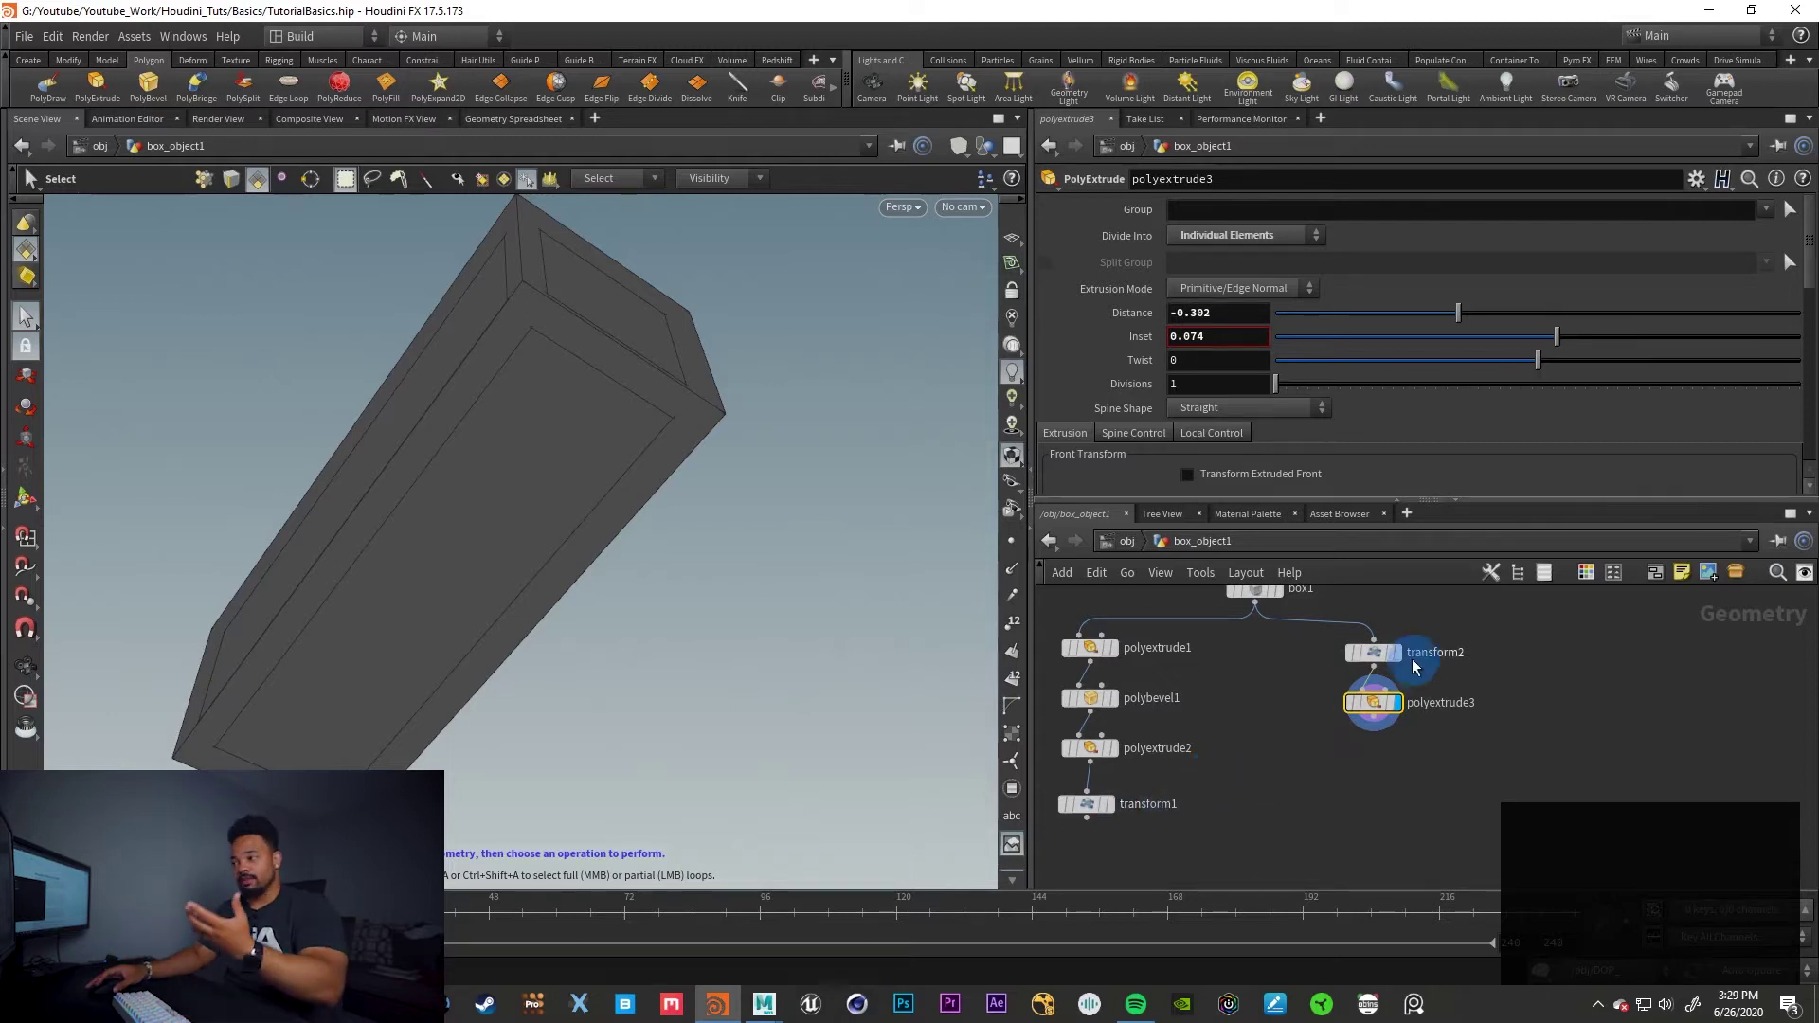
Display transform2, box1 and transform1 in turn to compare both branches with the original box
middle_drag(1271, 670, 1270, 752)
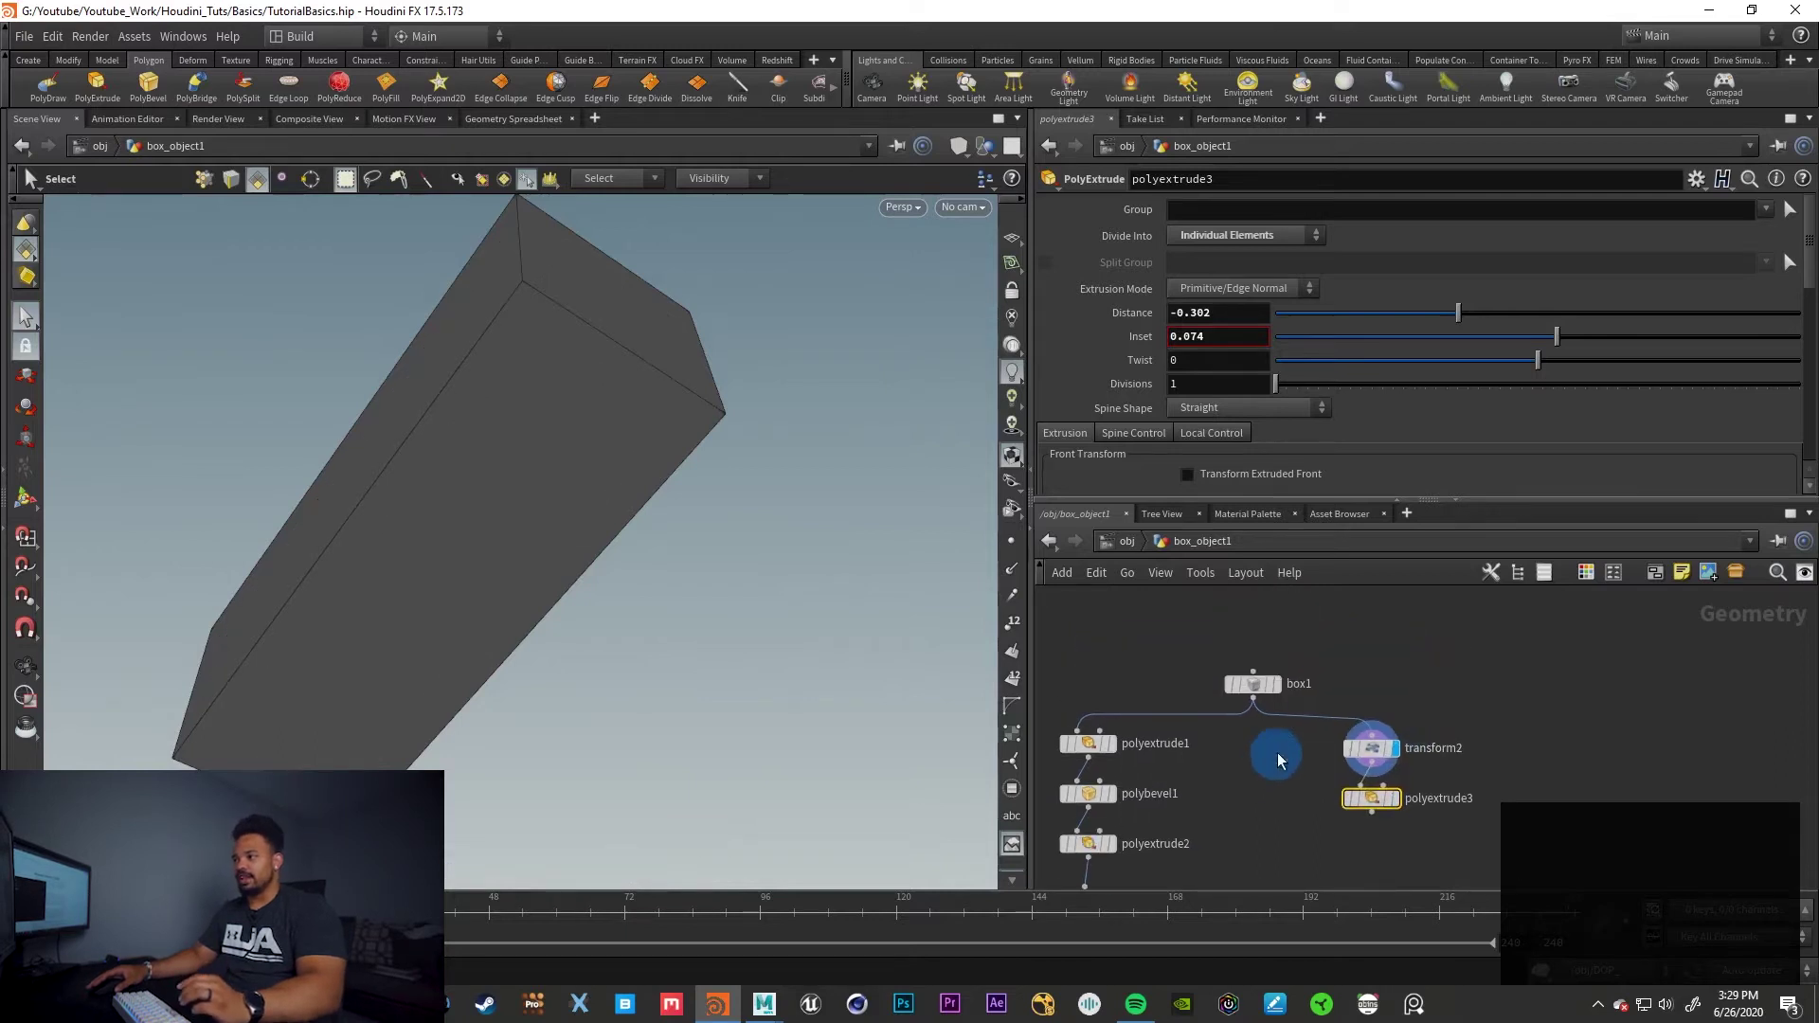
click(1374, 748)
click(1276, 683)
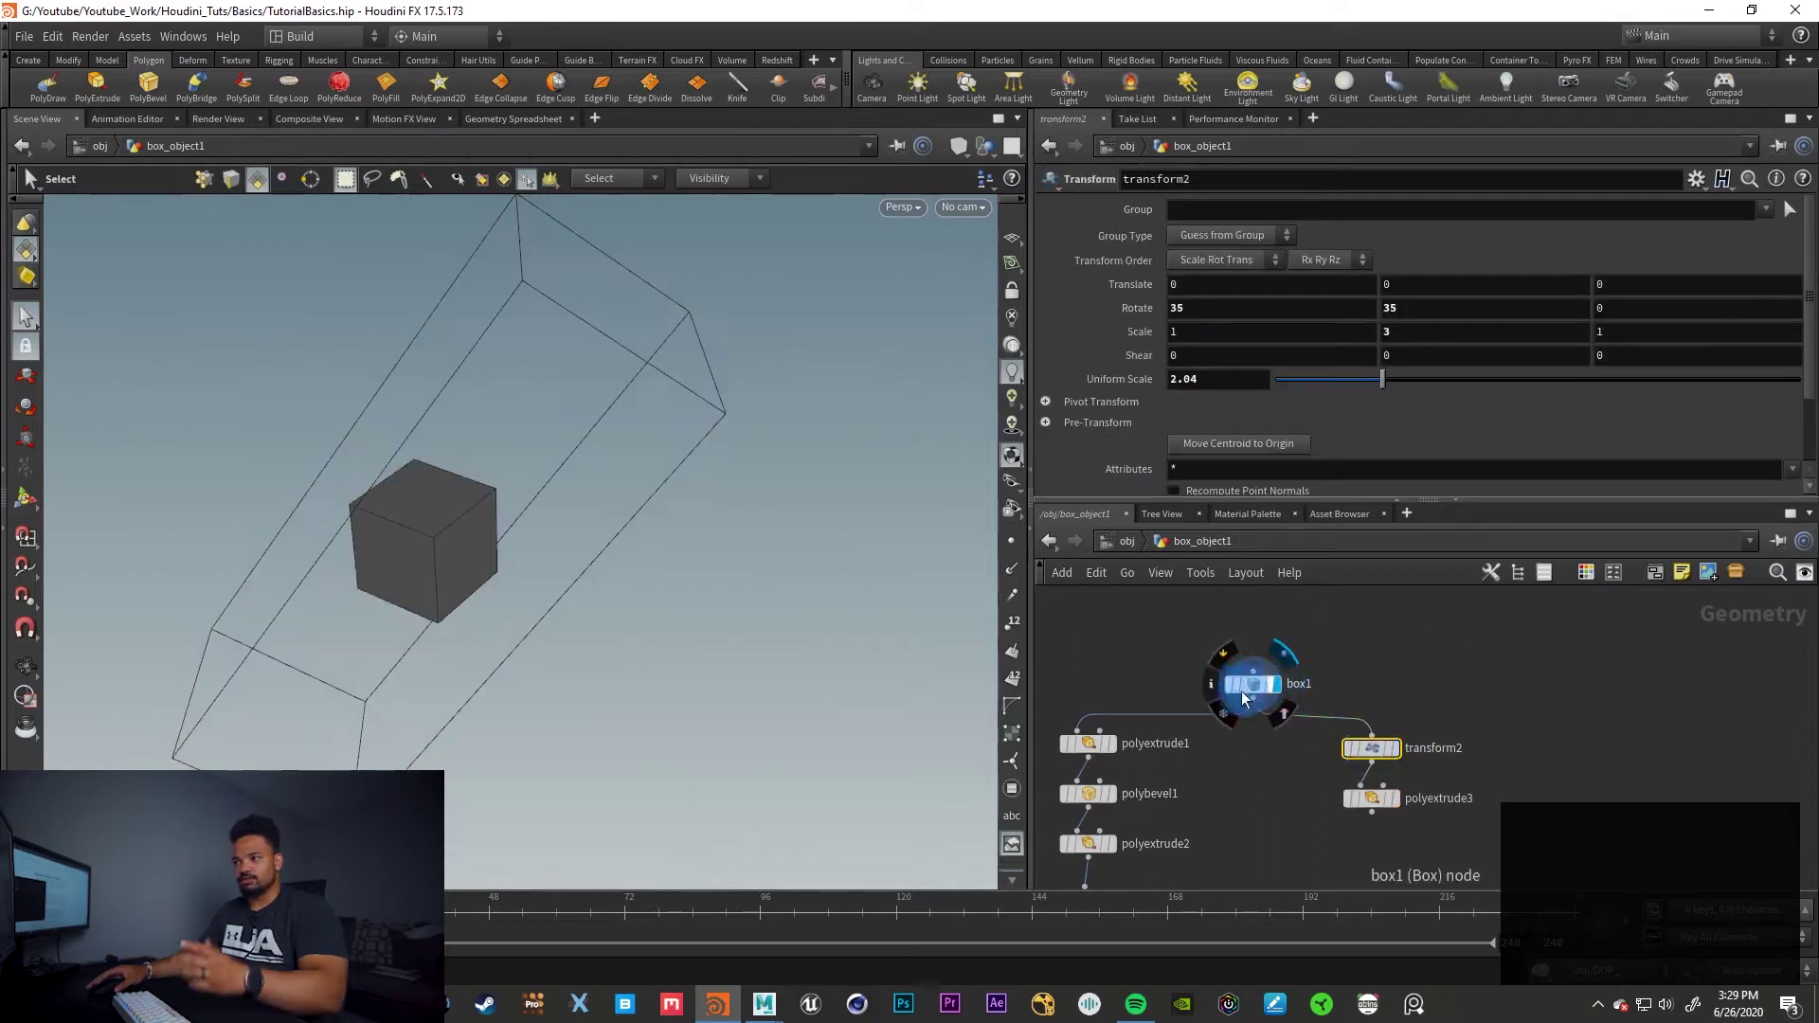
click(1274, 623)
middle_drag(1213, 797, 1213, 681)
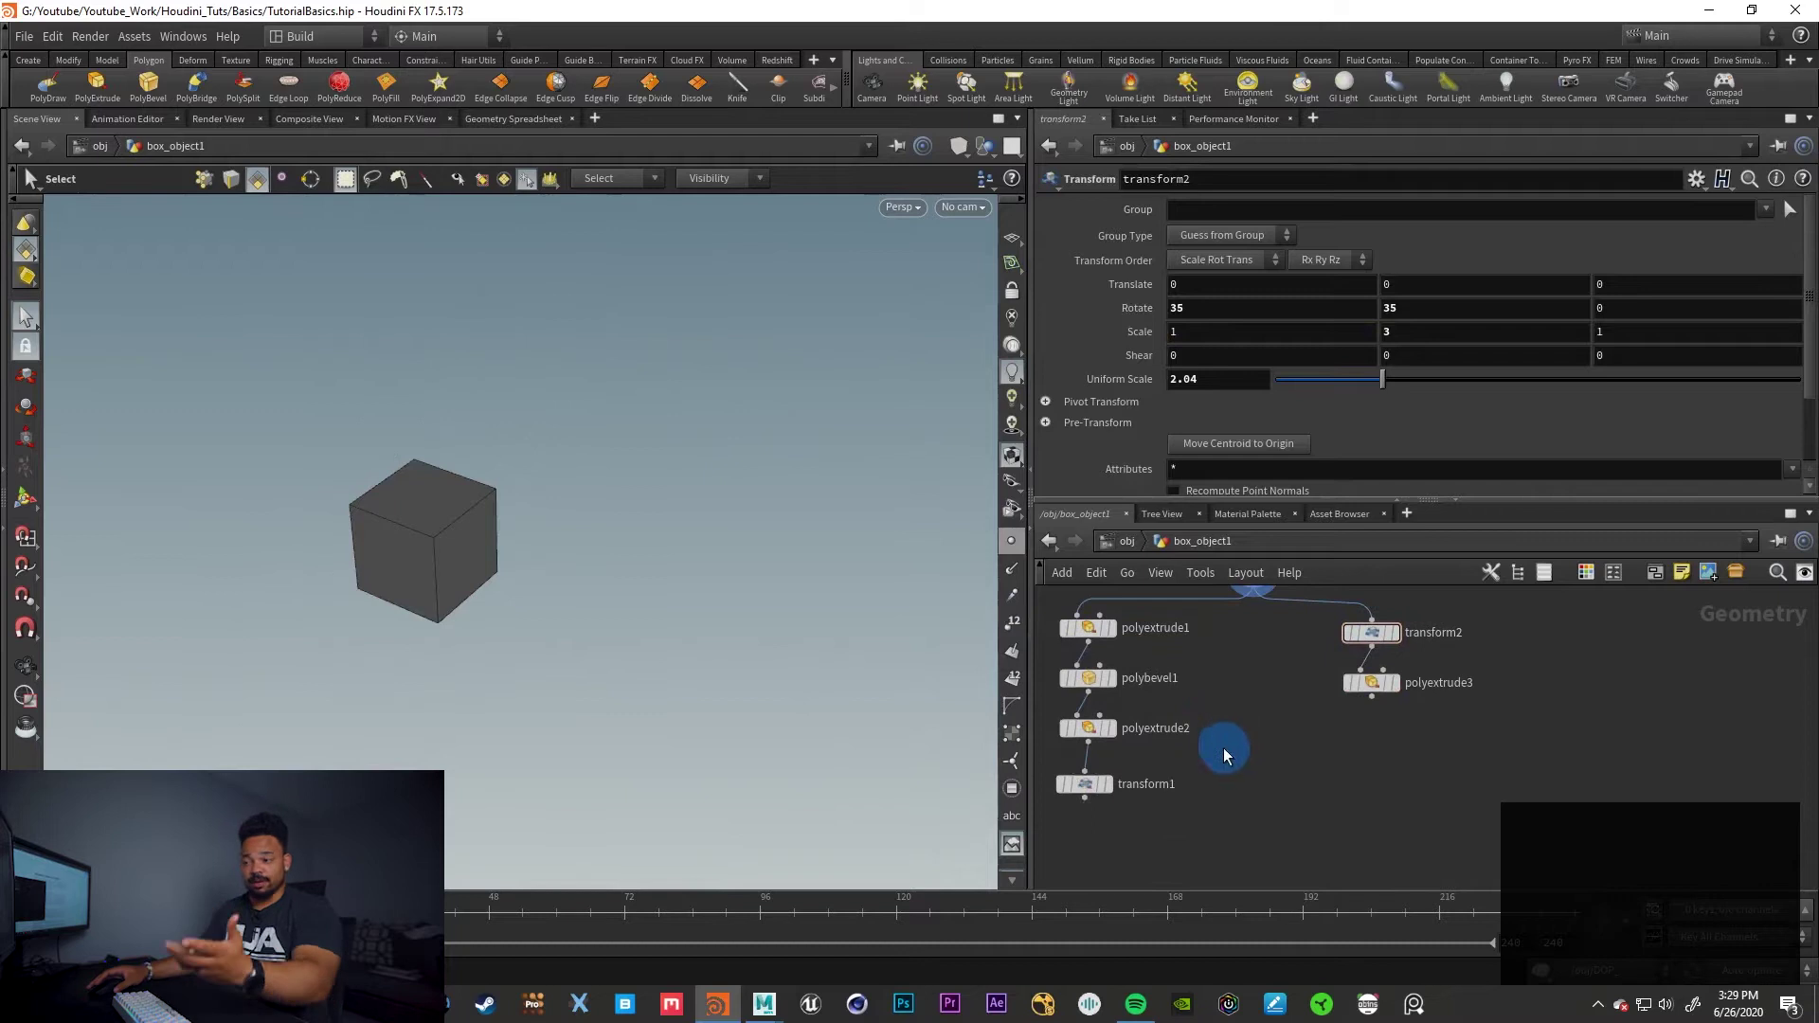
click(1111, 788)
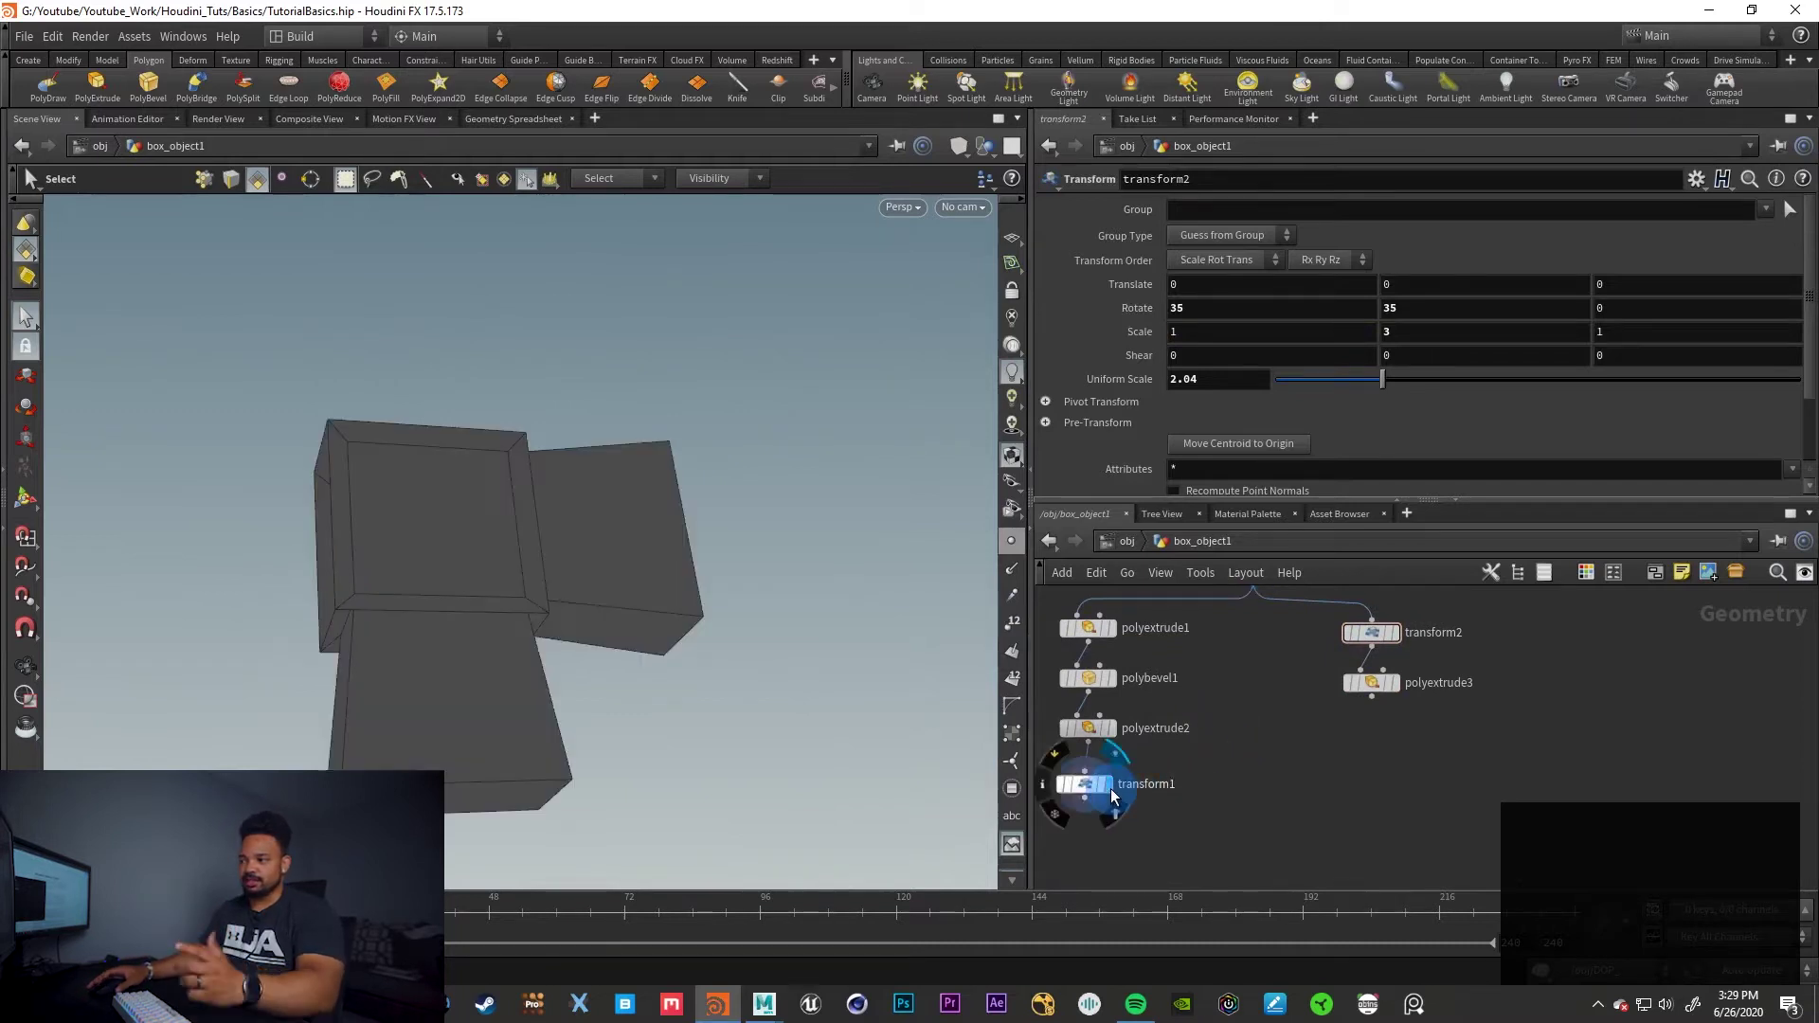
click(1082, 786)
drag(686, 730, 657, 670)
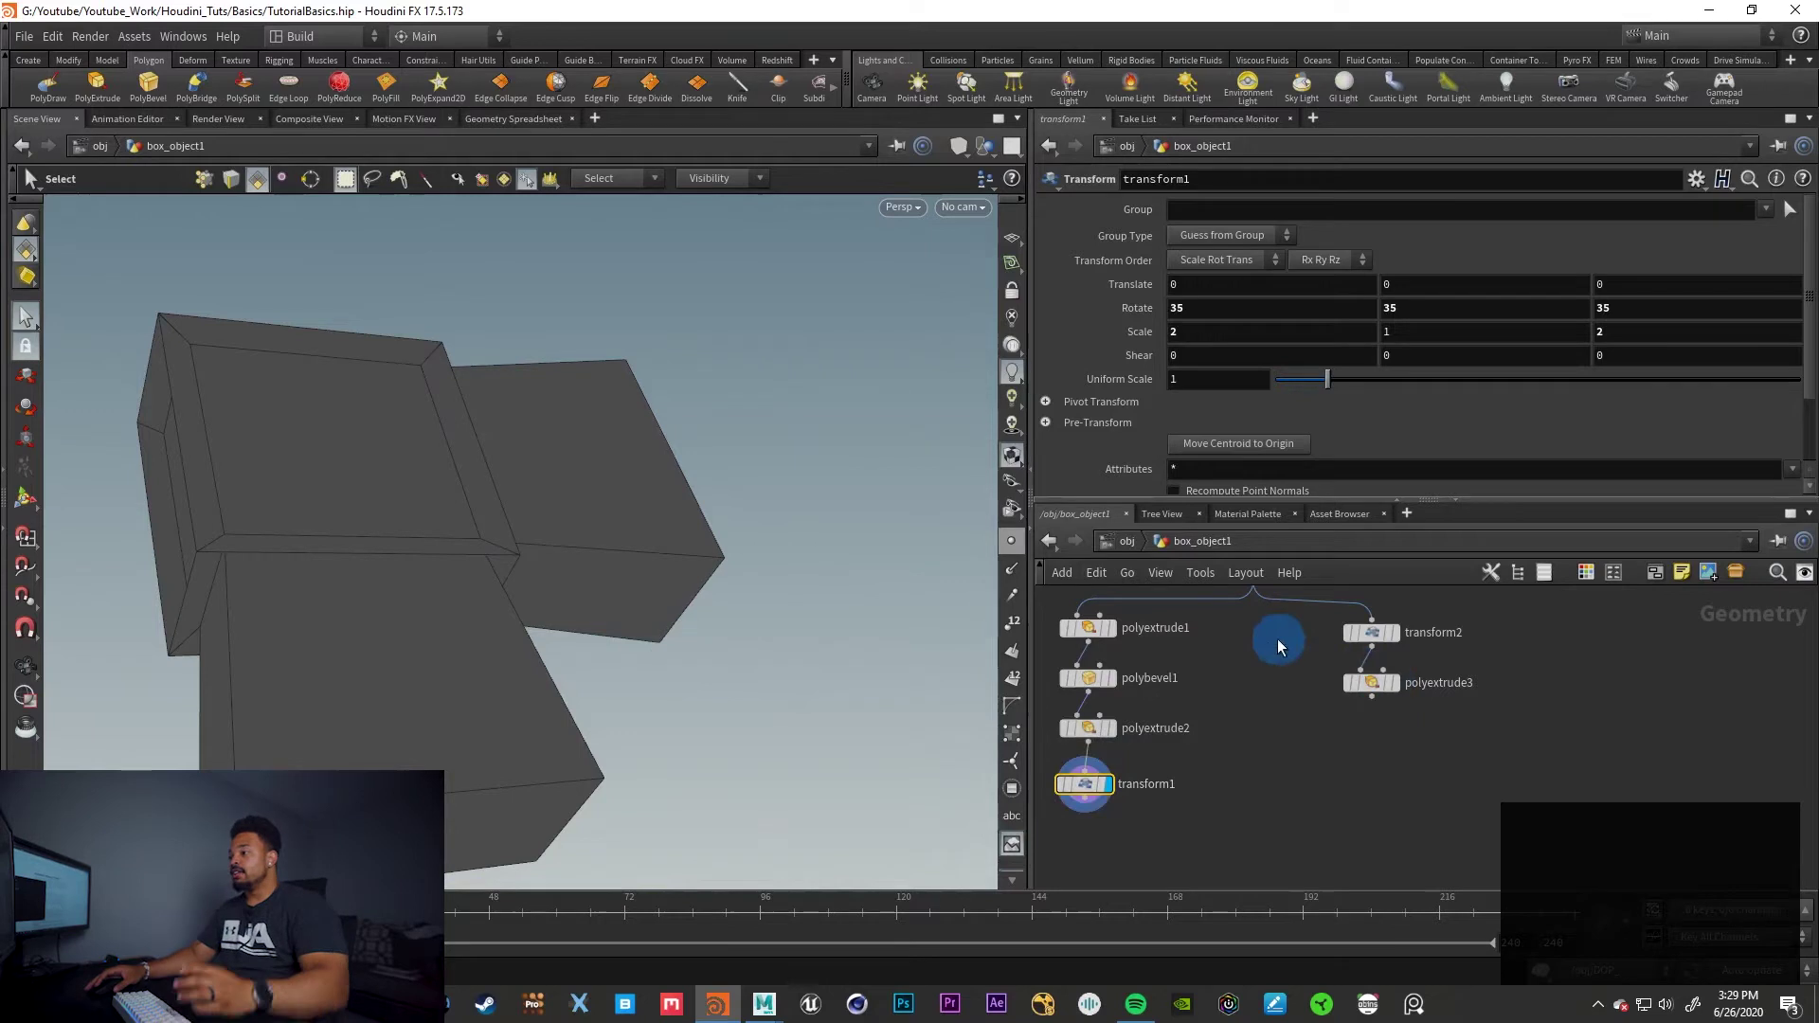
Return to the object level and delete box_object1
click(1128, 542)
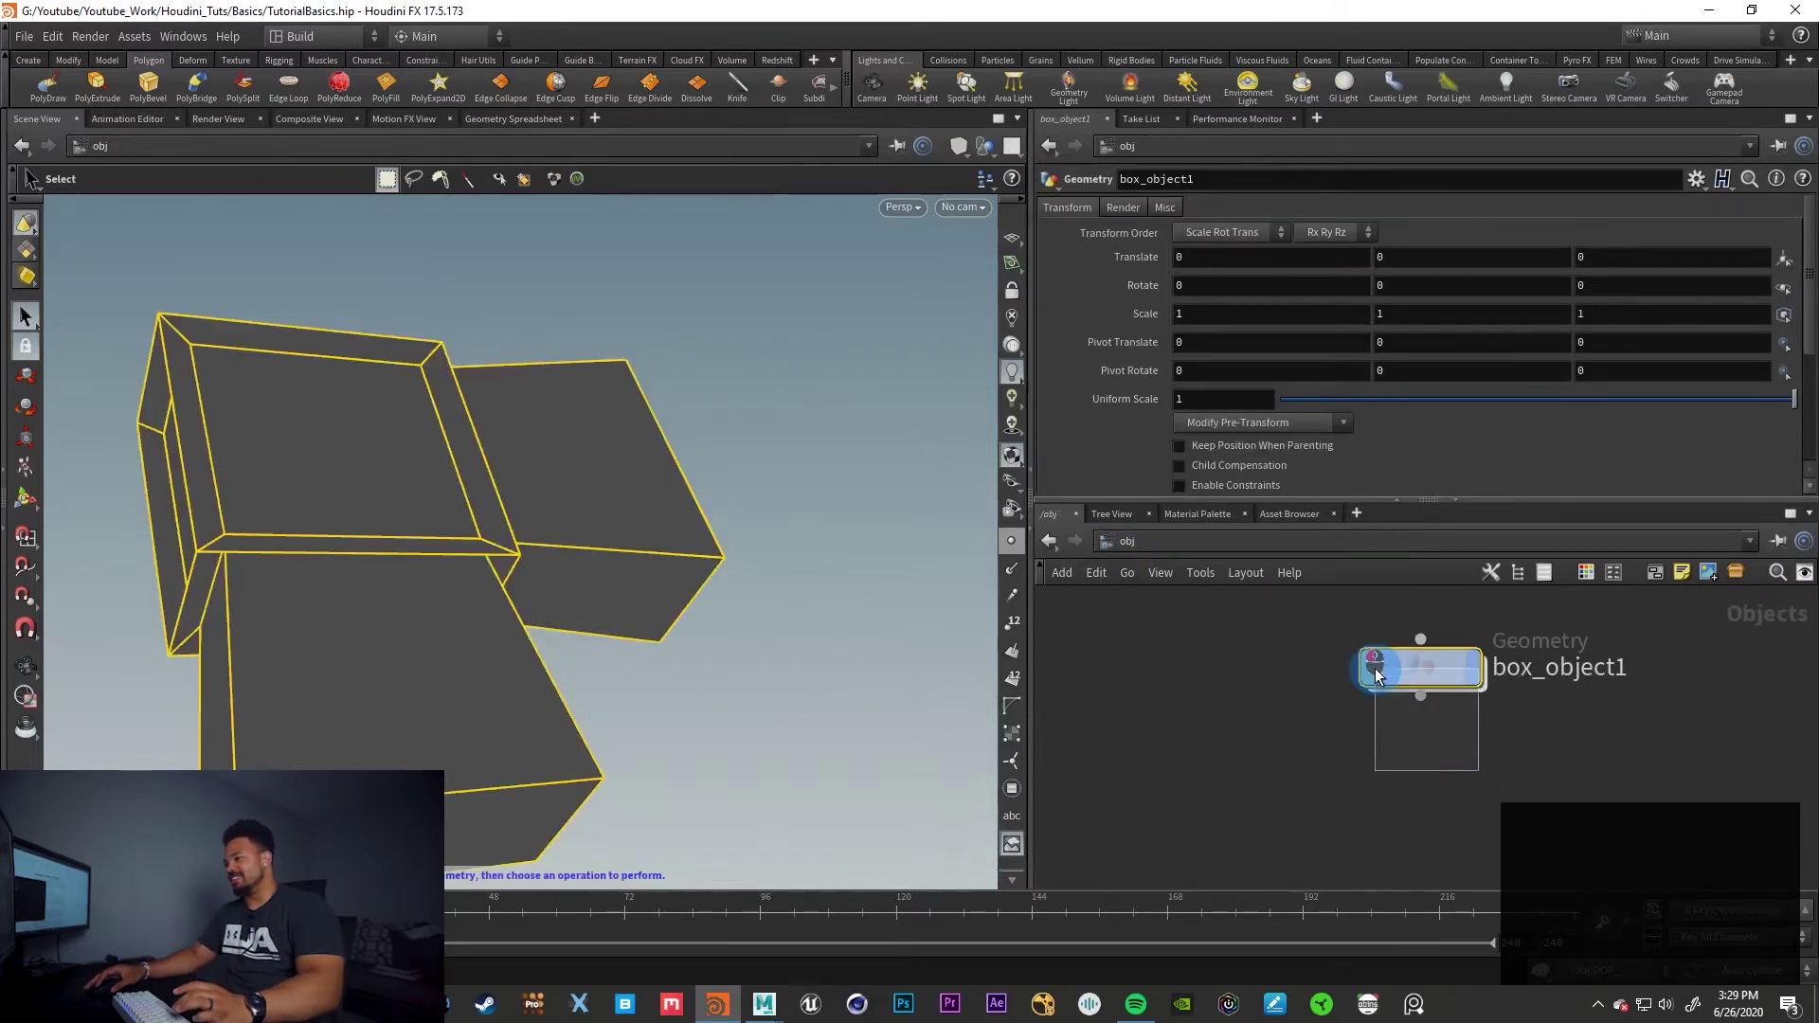
key(Delete)
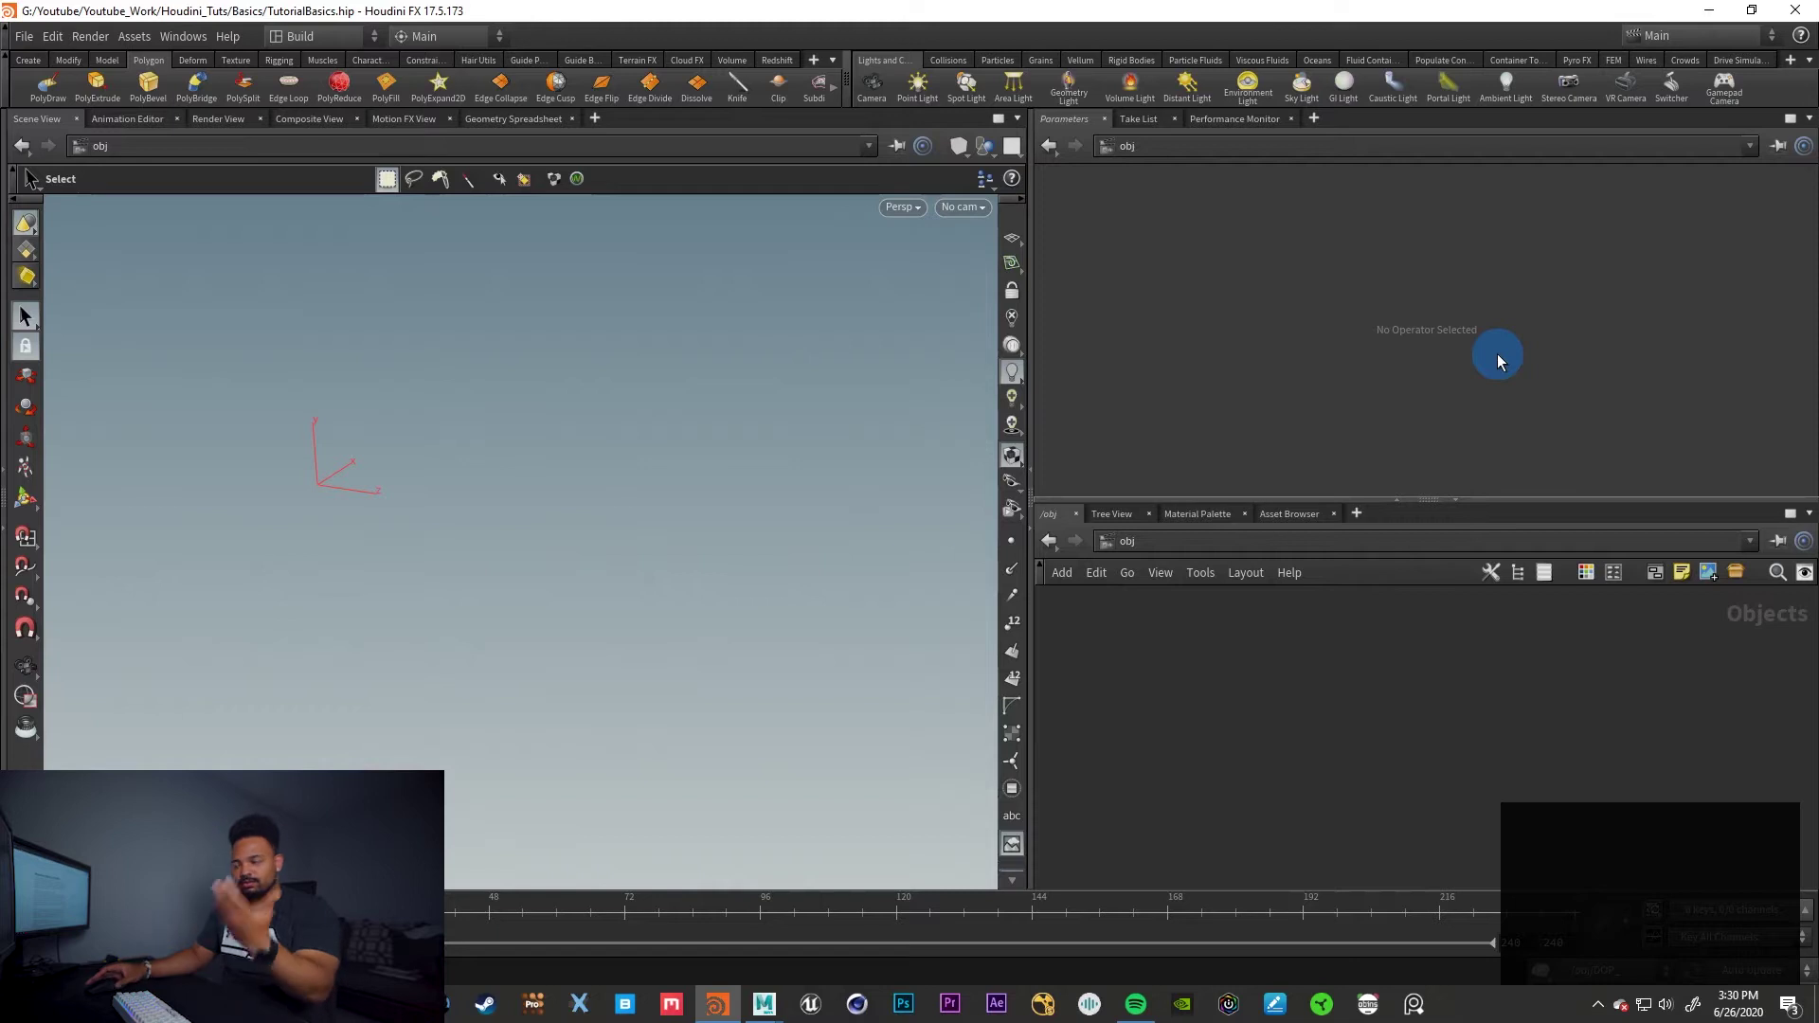
Turn on the reference grid in the viewport
click(1013, 238)
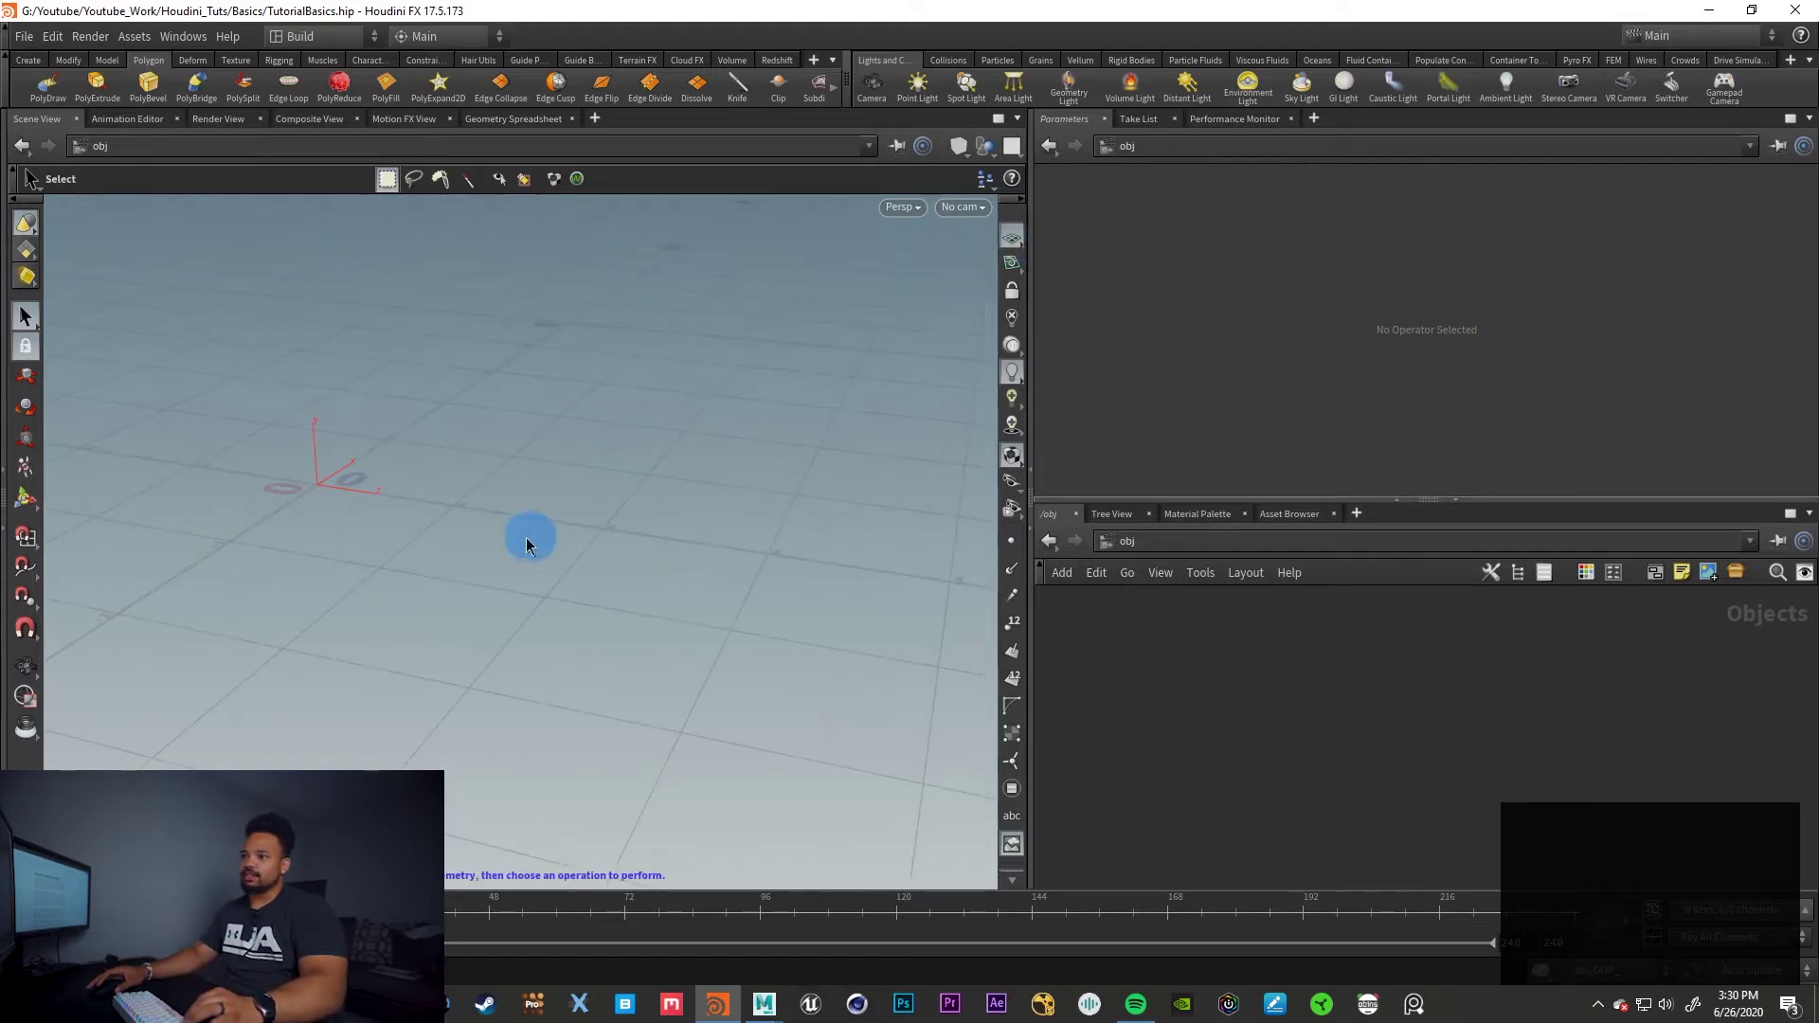
alt+drag(474, 566, 453, 533)
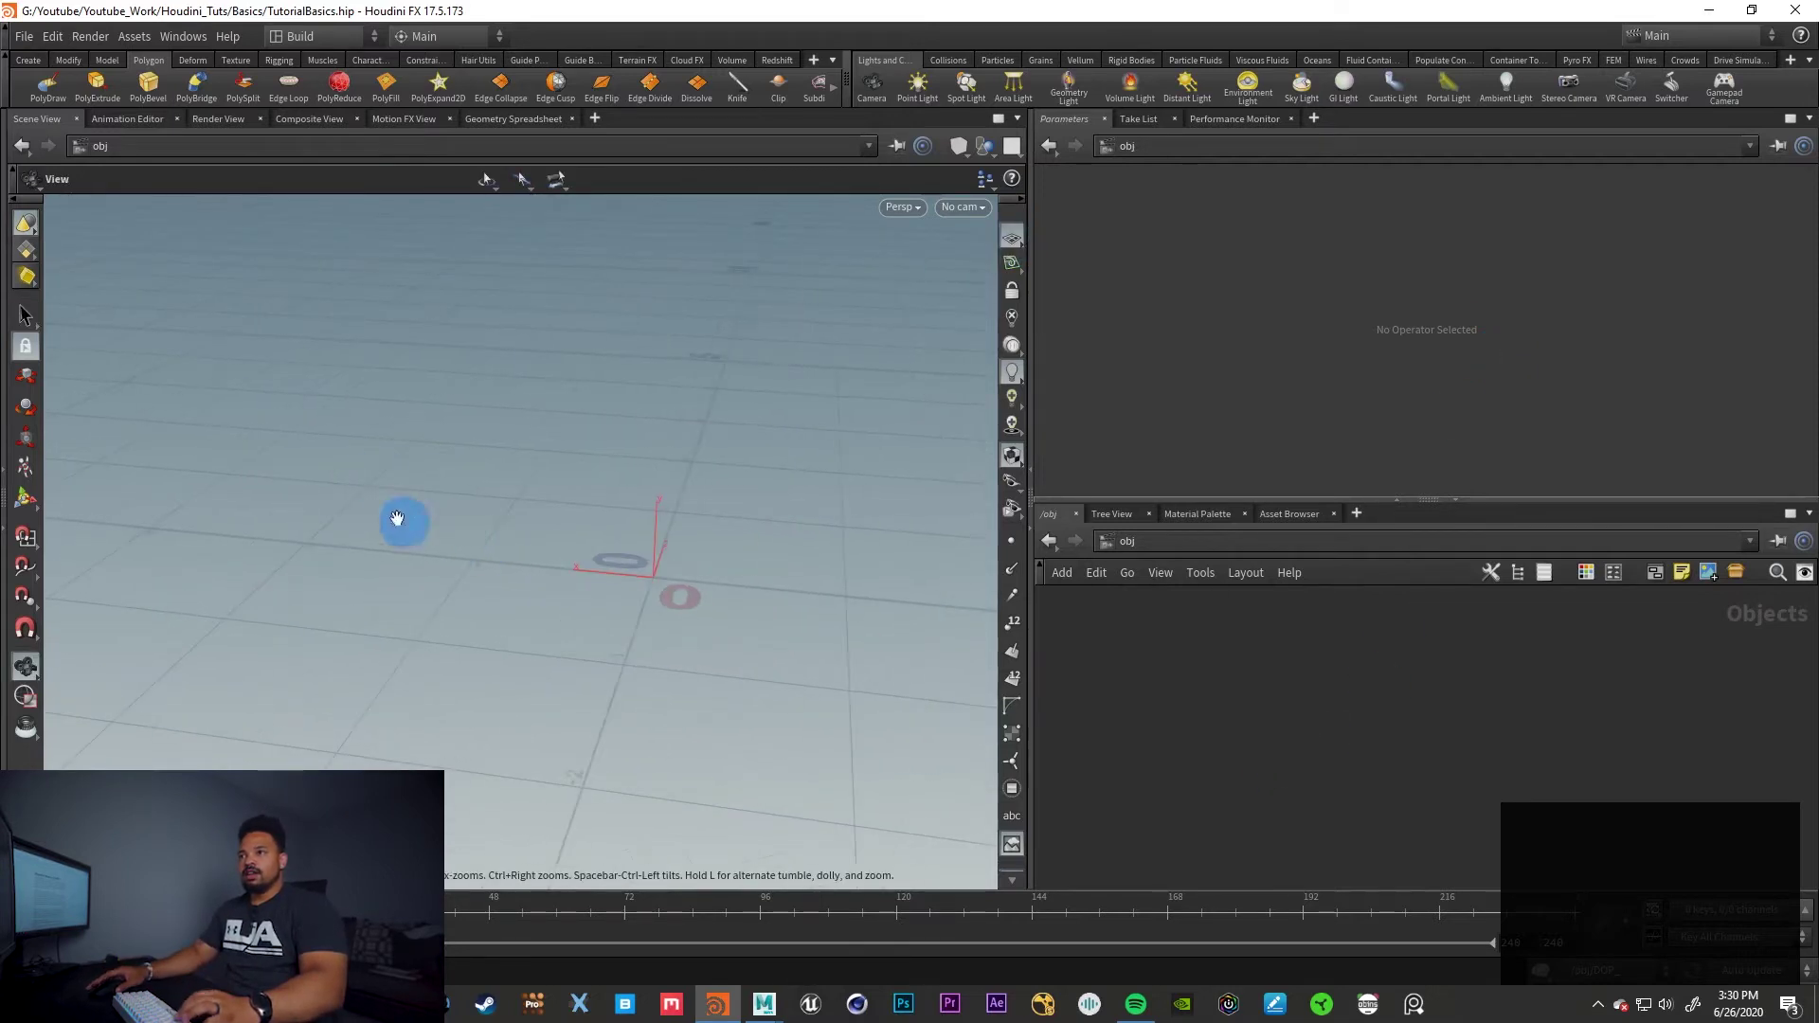
Create a box at the origin and place its node in an empty area of the network, clear of the green notes
click(29, 60)
click(36, 89)
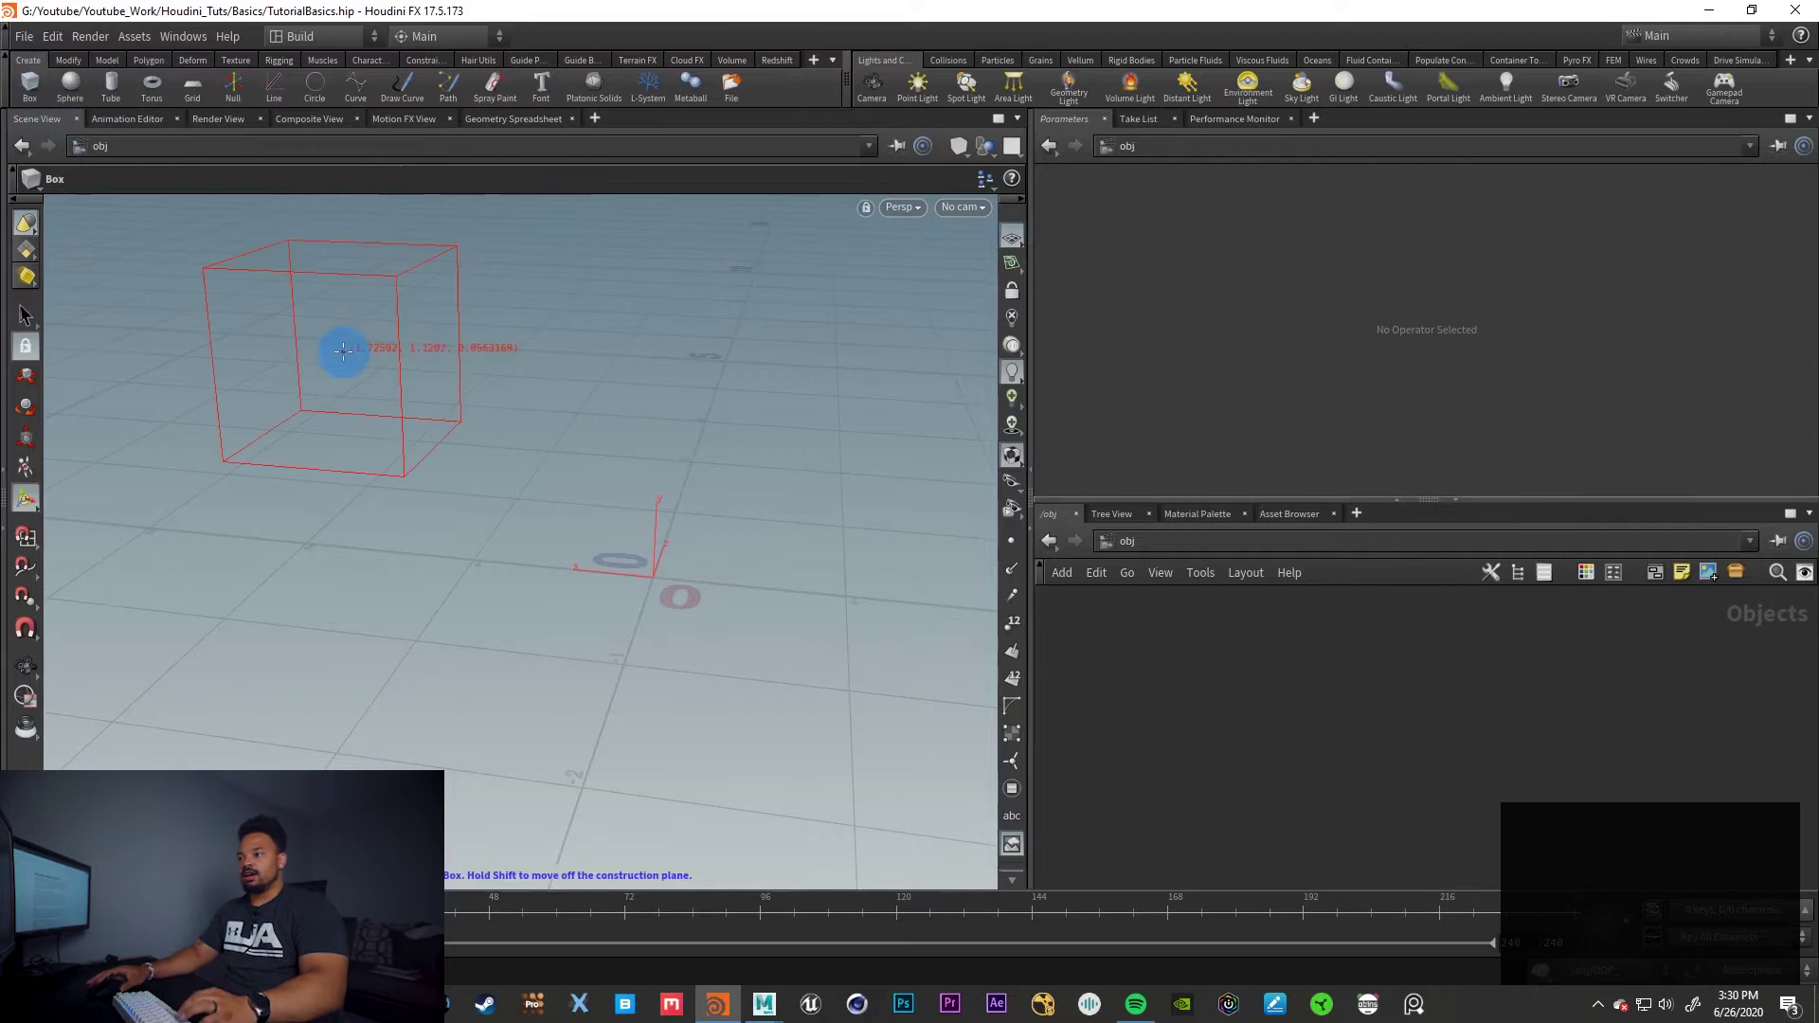
key(Return)
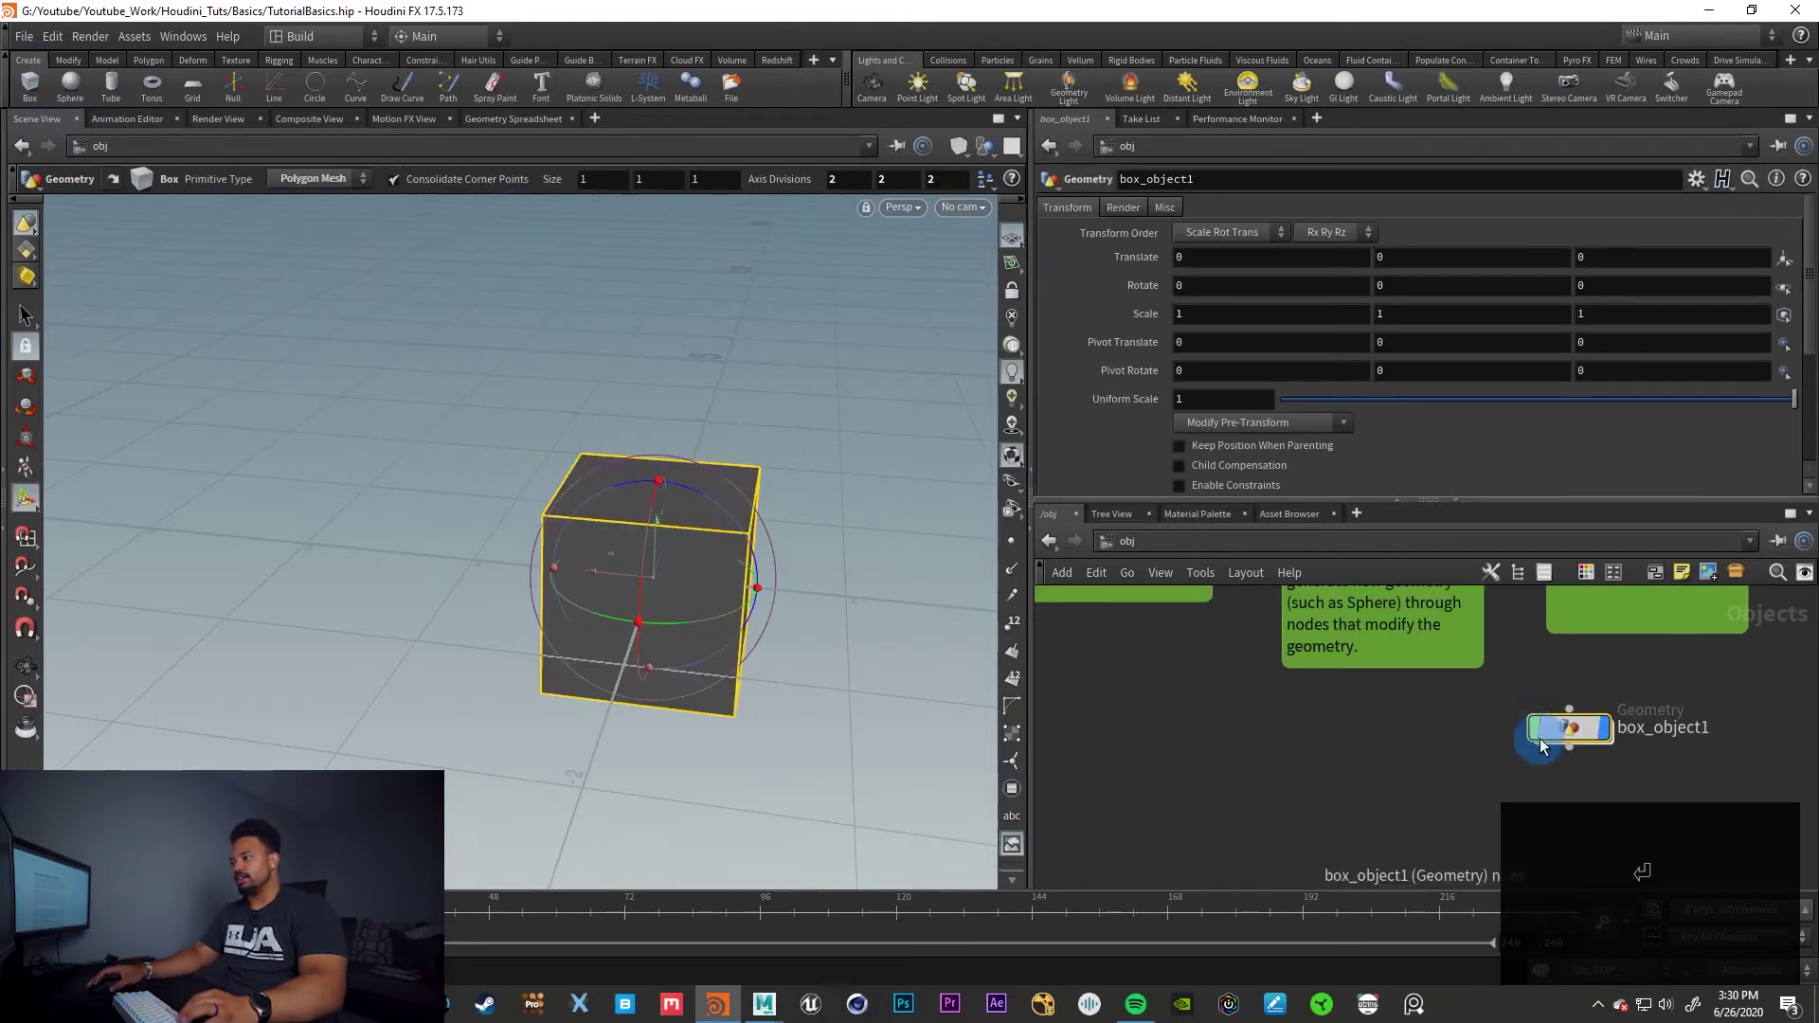
drag(1562, 727, 1276, 832)
scroll(1318, 765, up, 3)
middle_drag(1256, 756, 1298, 757)
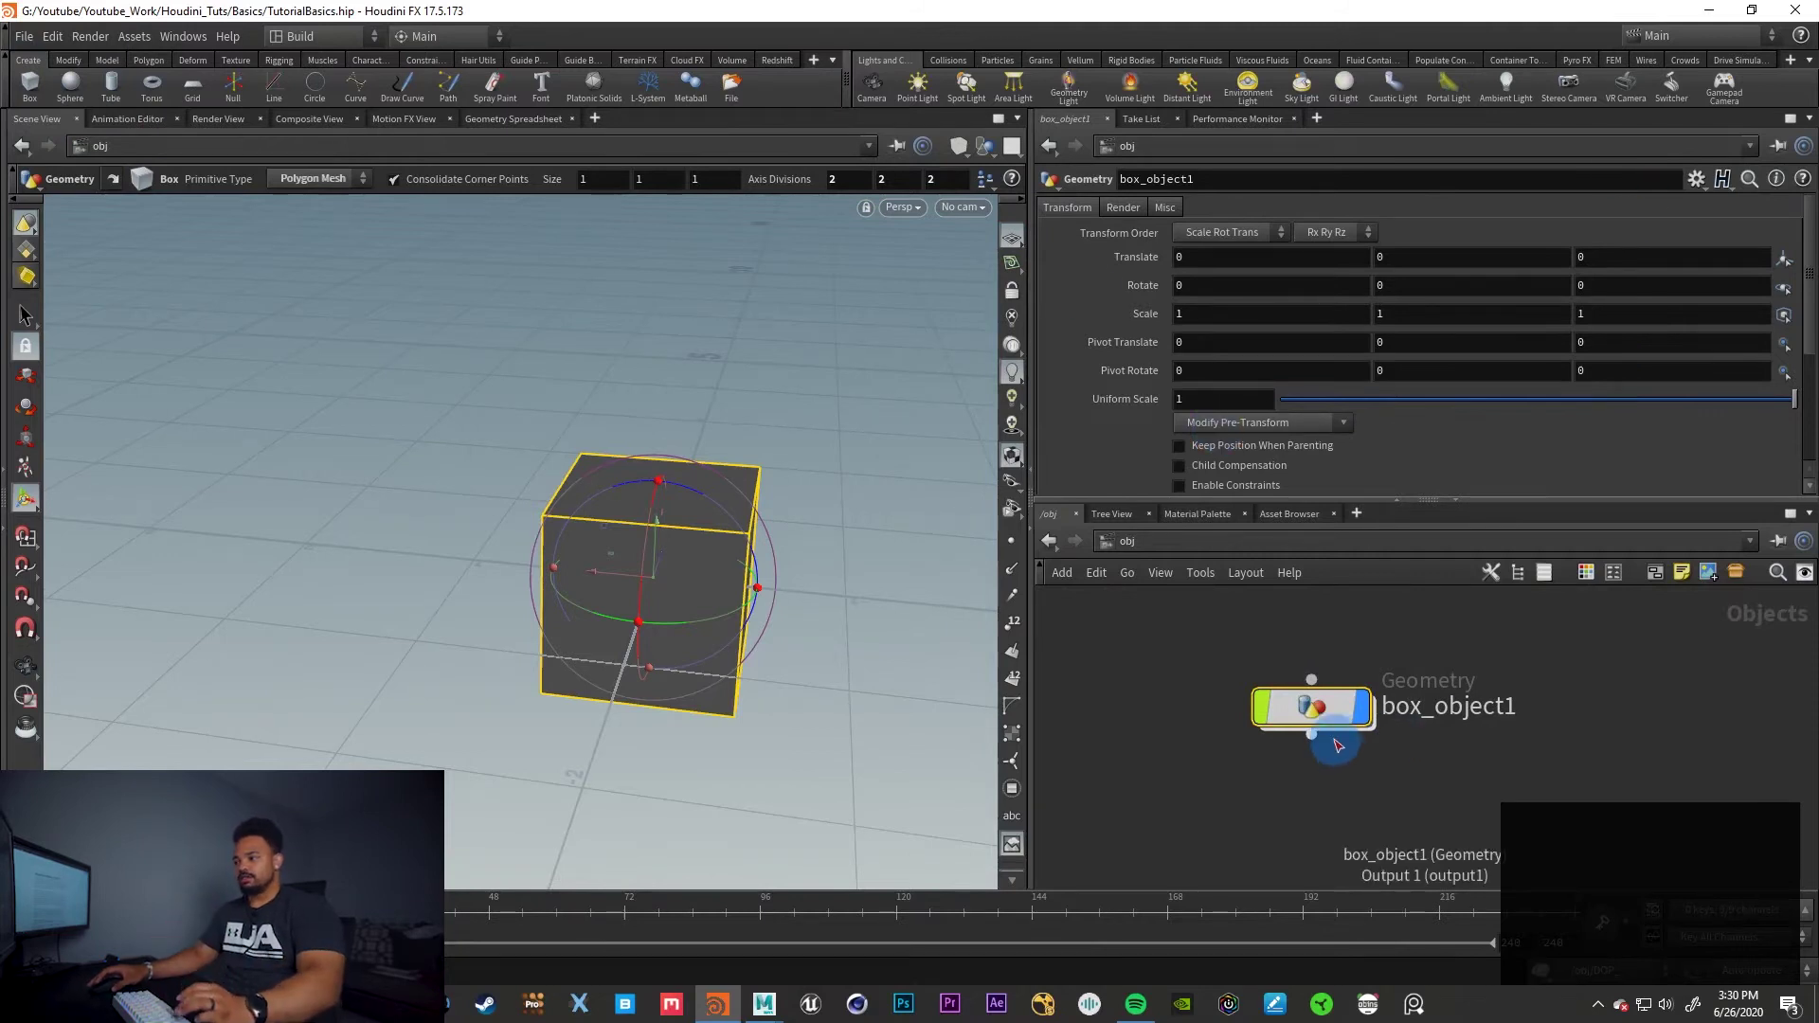
Add a Camera node beside box_object1 in the object network
middle_drag(1591, 705, 1486, 688)
click(1568, 689)
text(cam)
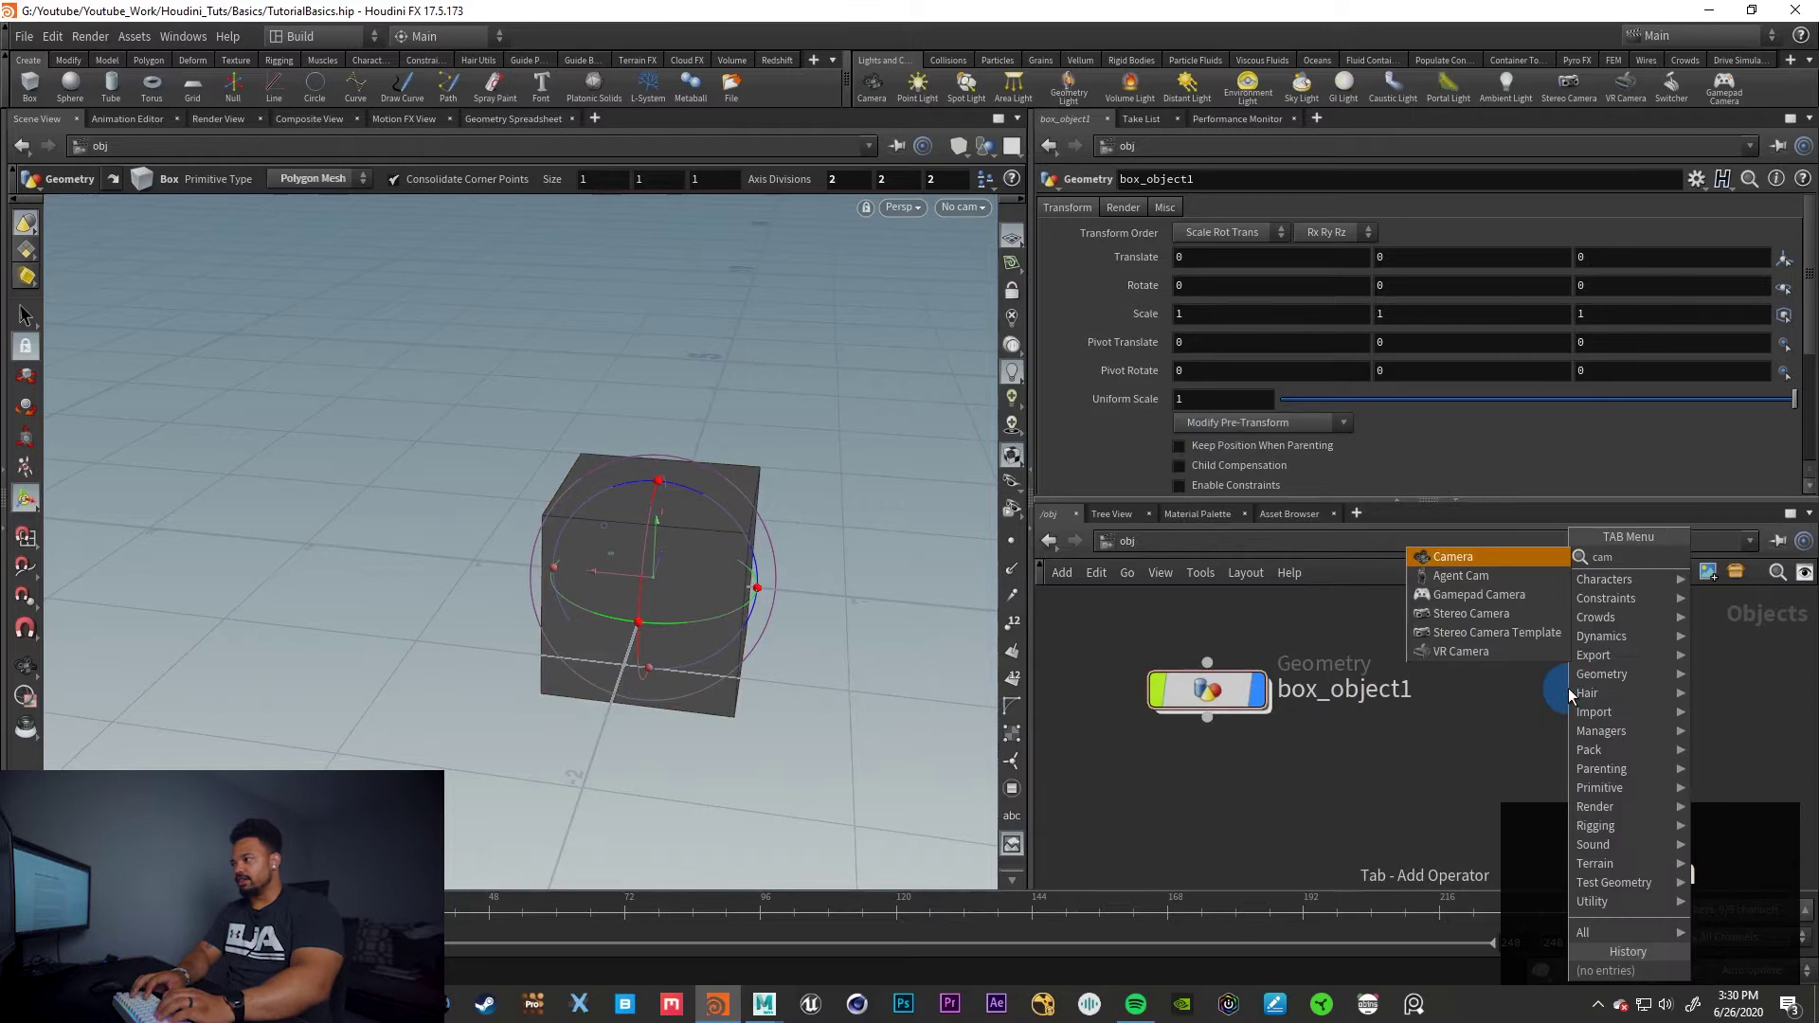
key(Return)
click(1567, 688)
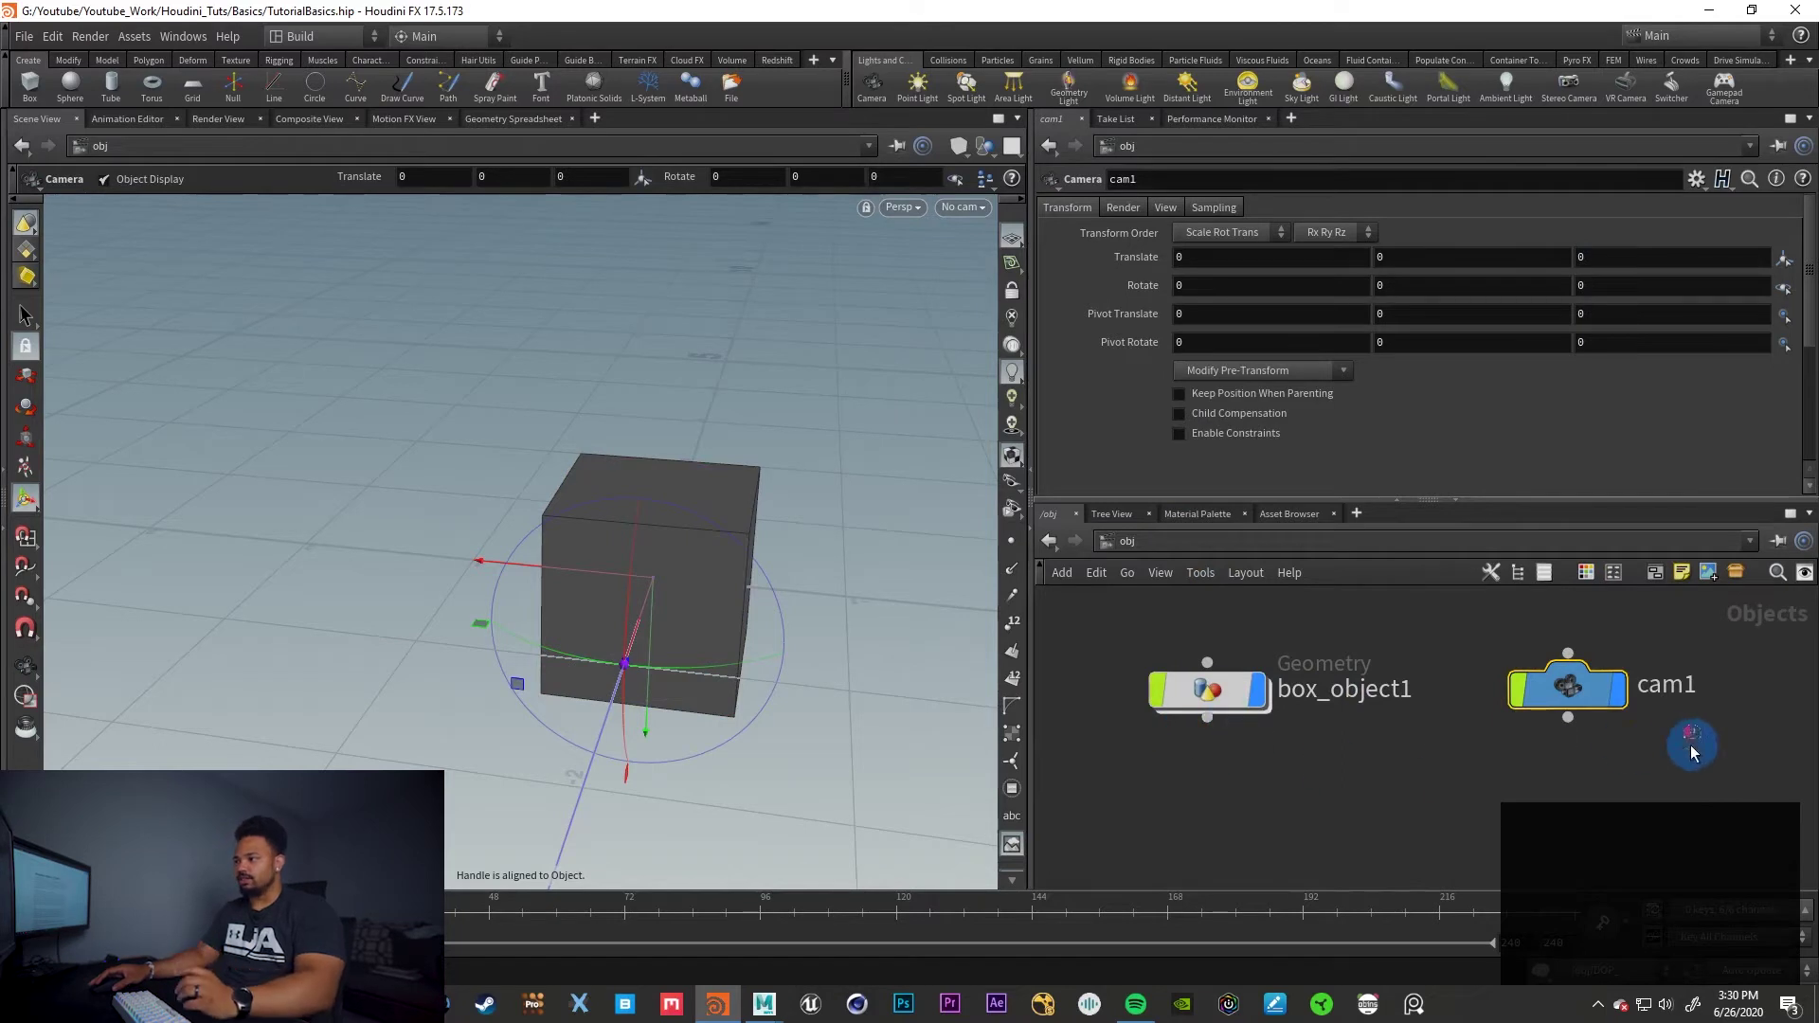
Delete both box_object1 and cam1 from the object network
drag(1693, 741, 1139, 646)
key(Delete)
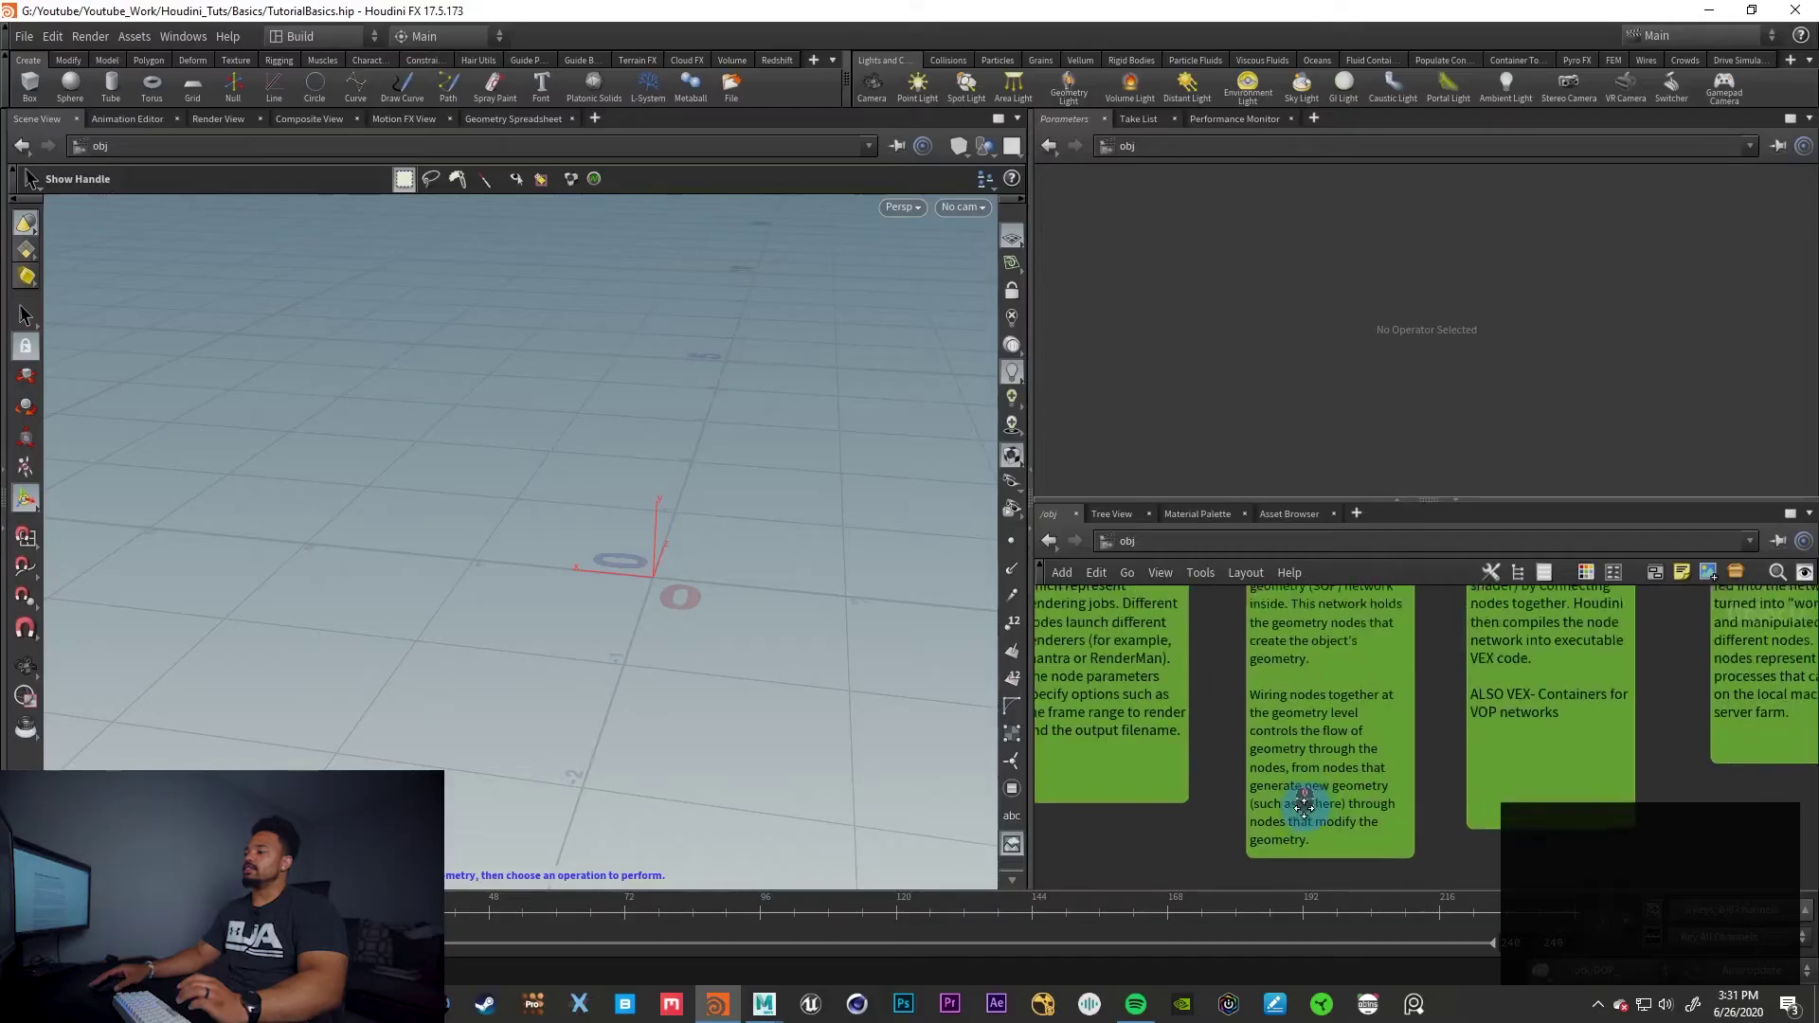
Review the network-type notes from CHOP, COP and DOP through ROP, SOP, VOP and TOP in the object network
scroll(1317, 758, down, 4)
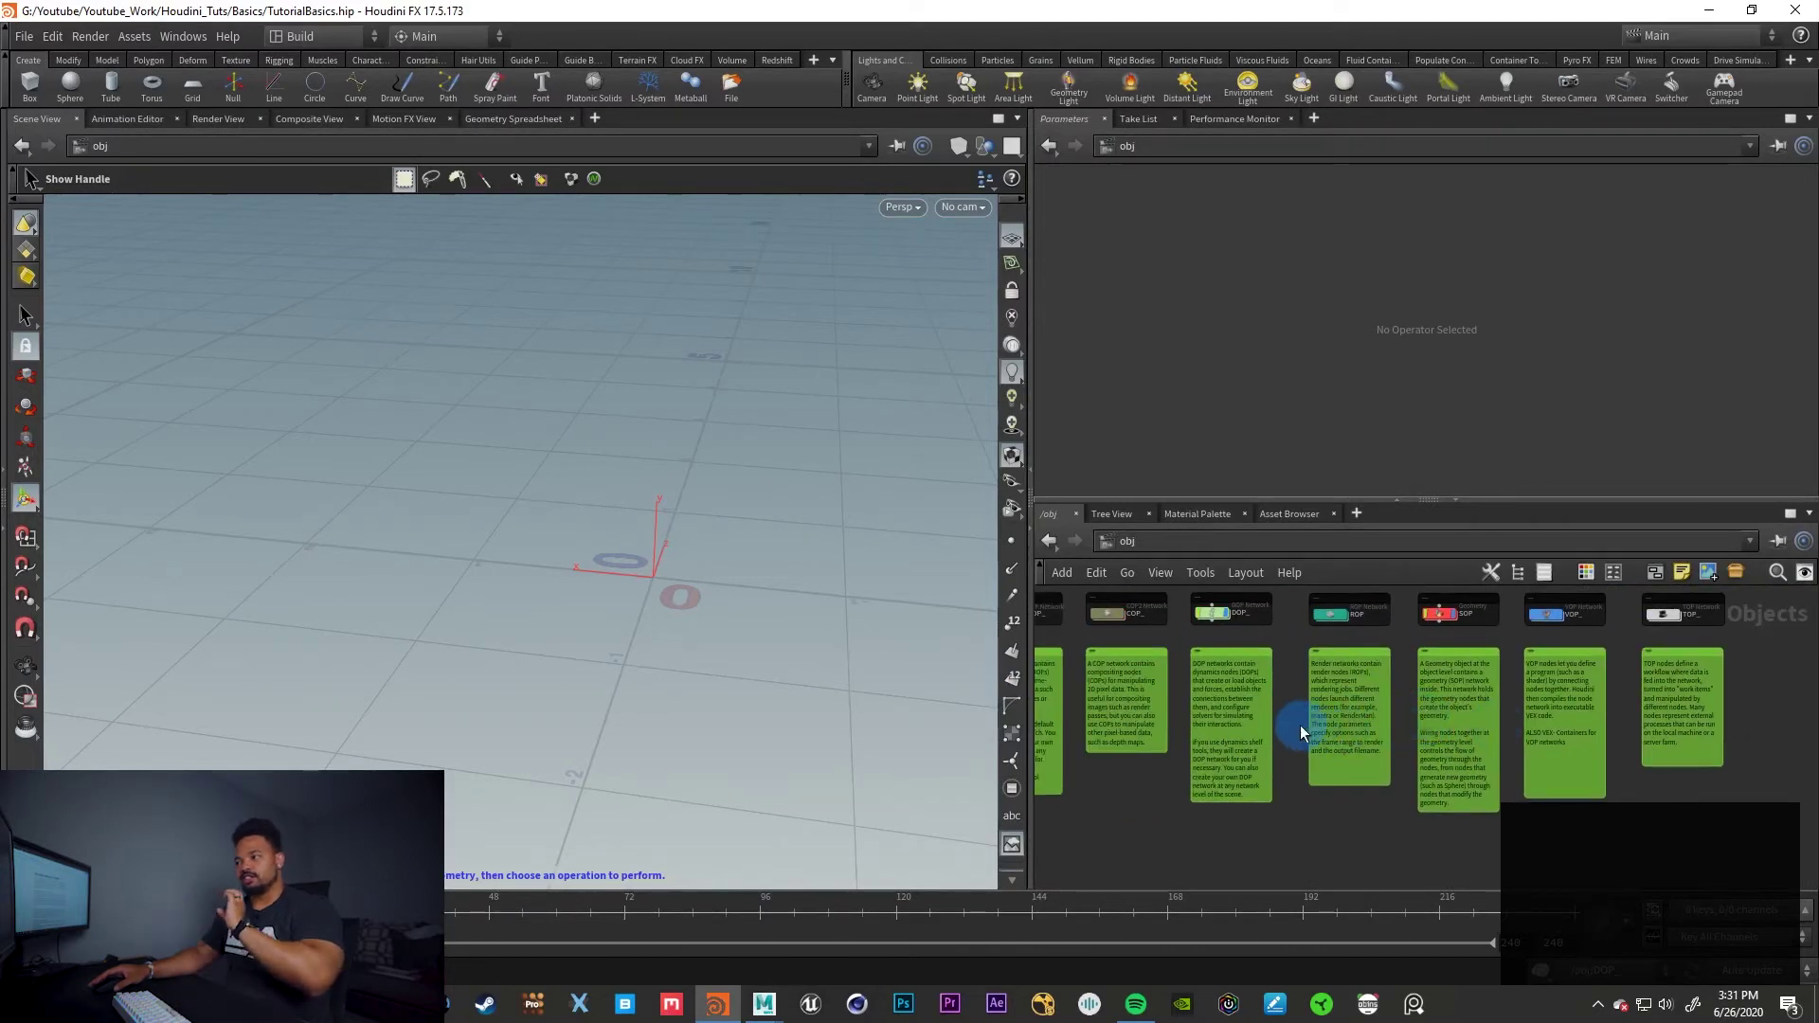
middle_drag(1251, 686, 1346, 729)
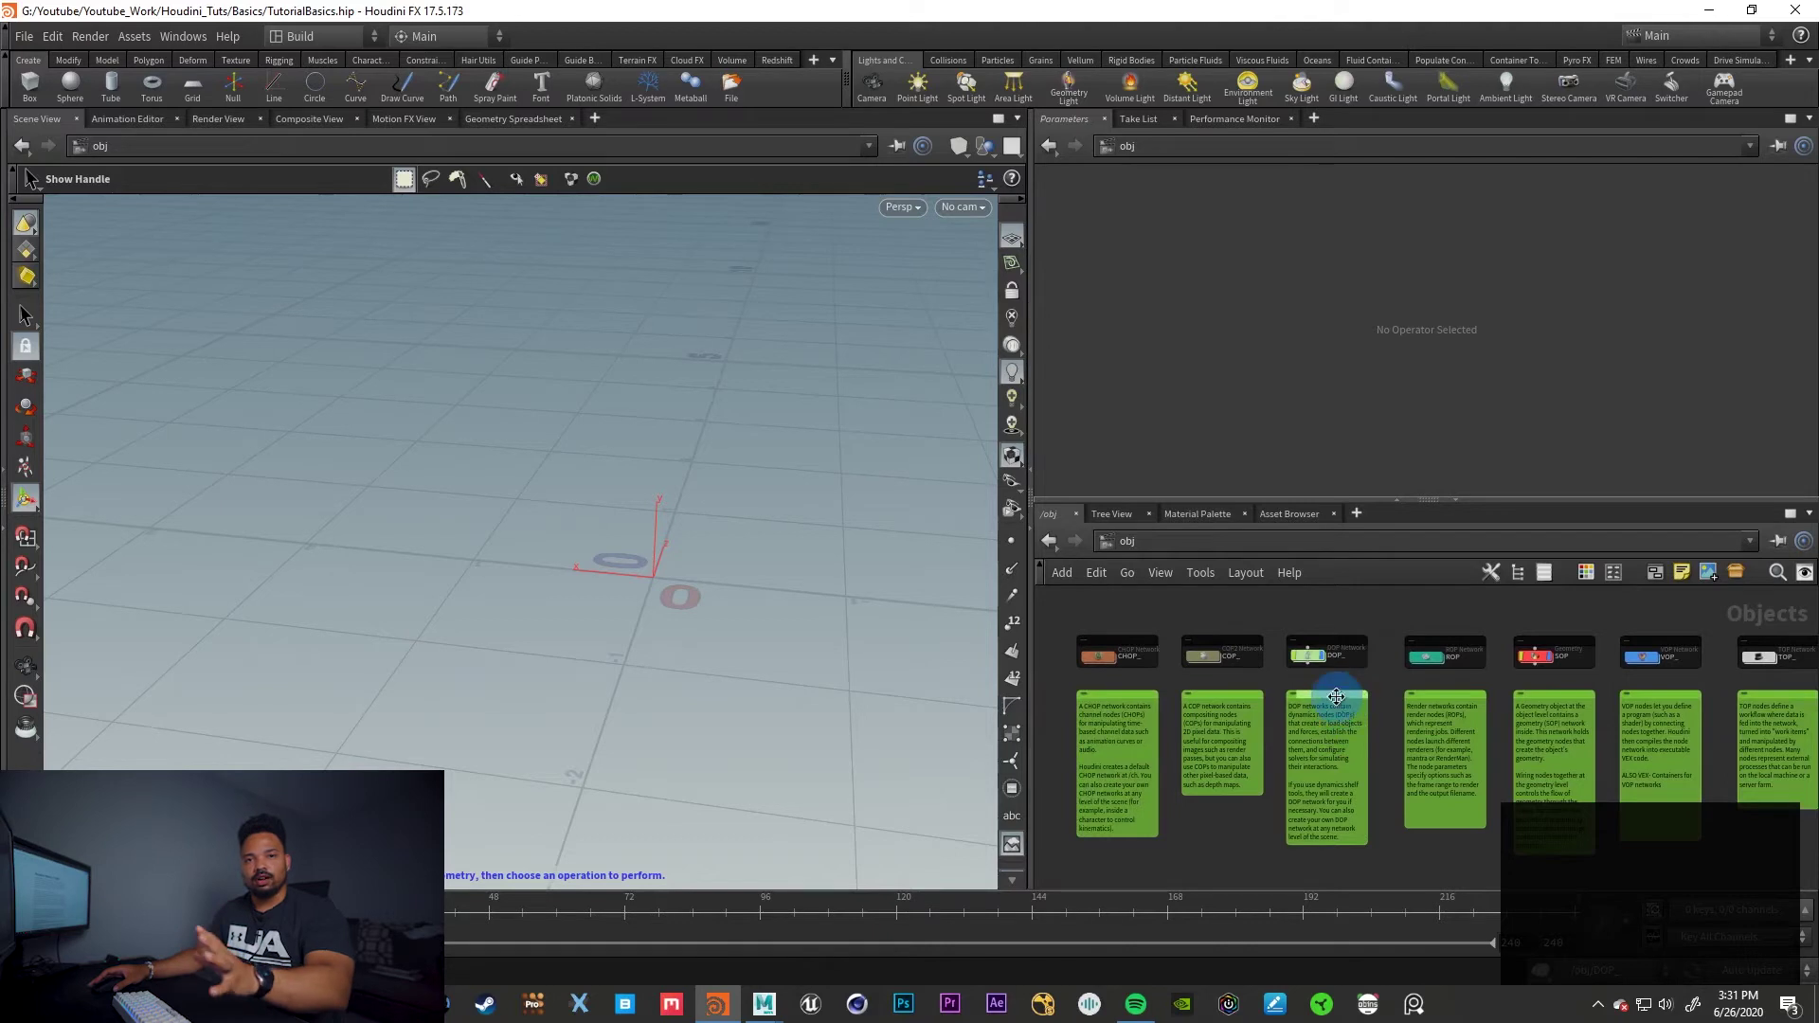
scroll(1338, 701, up, 5)
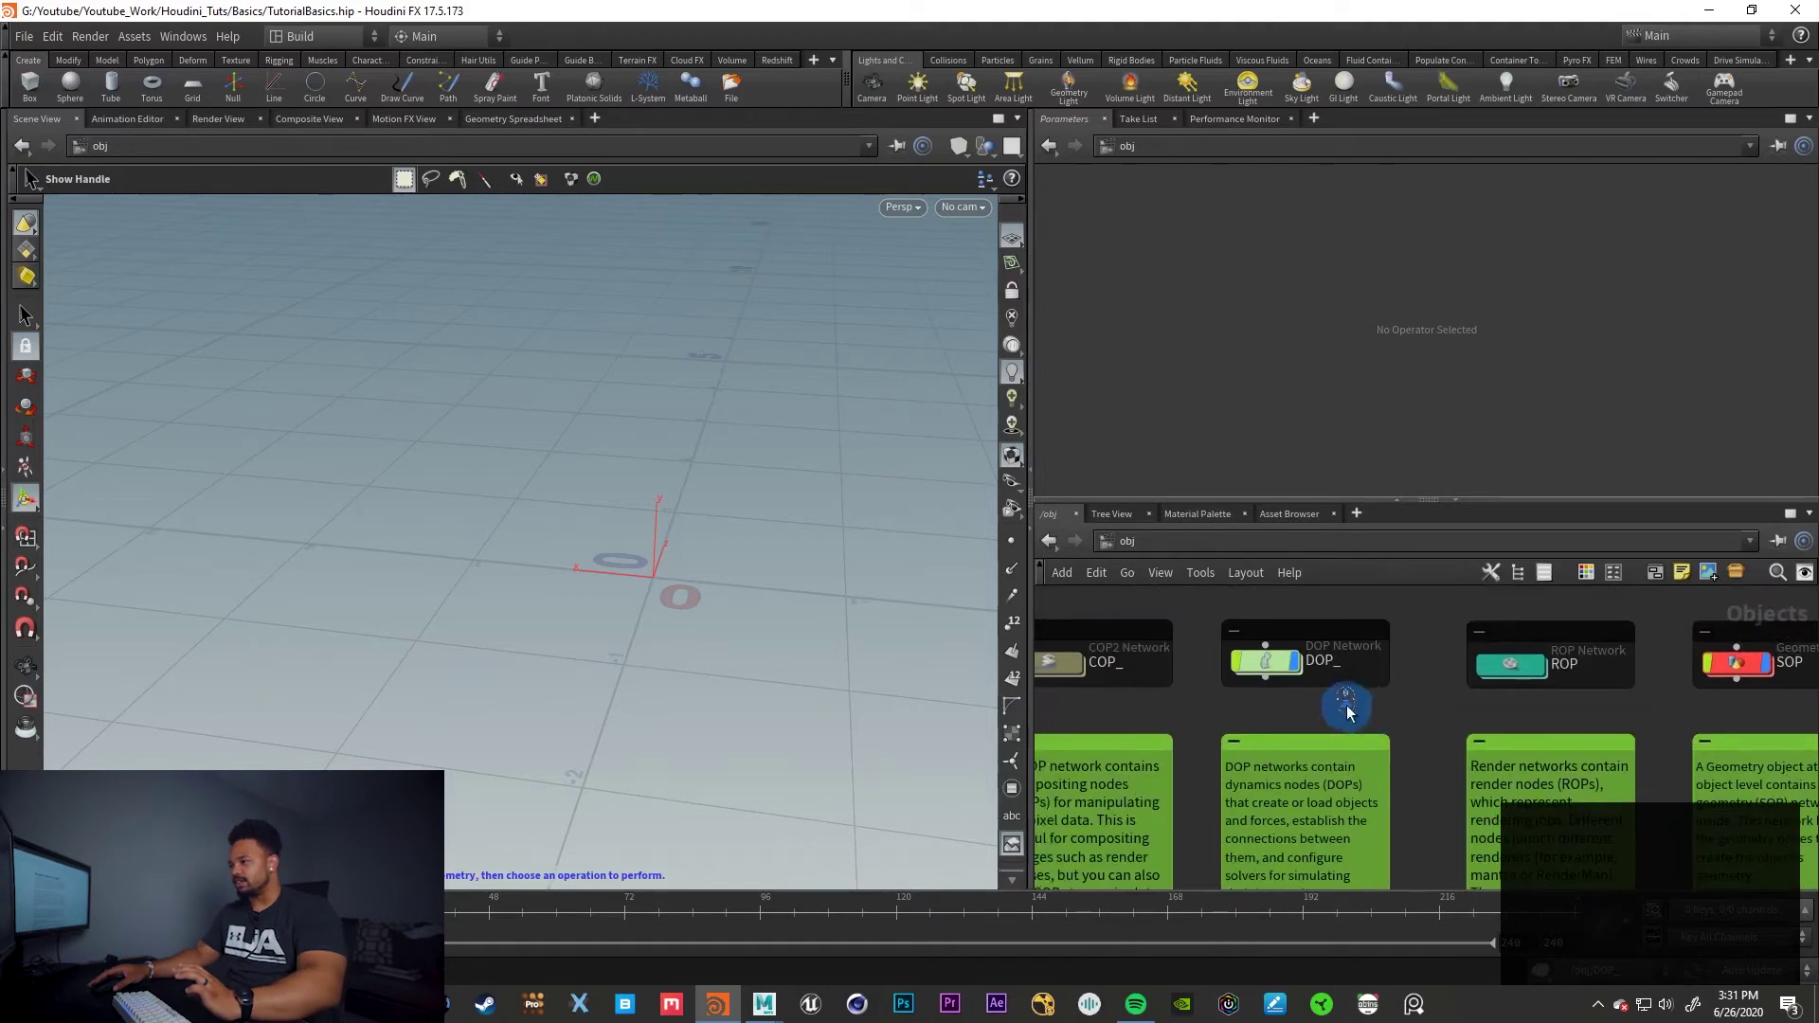
middle_drag(1672, 702, 1421, 731)
middle_drag(1565, 736, 1328, 716)
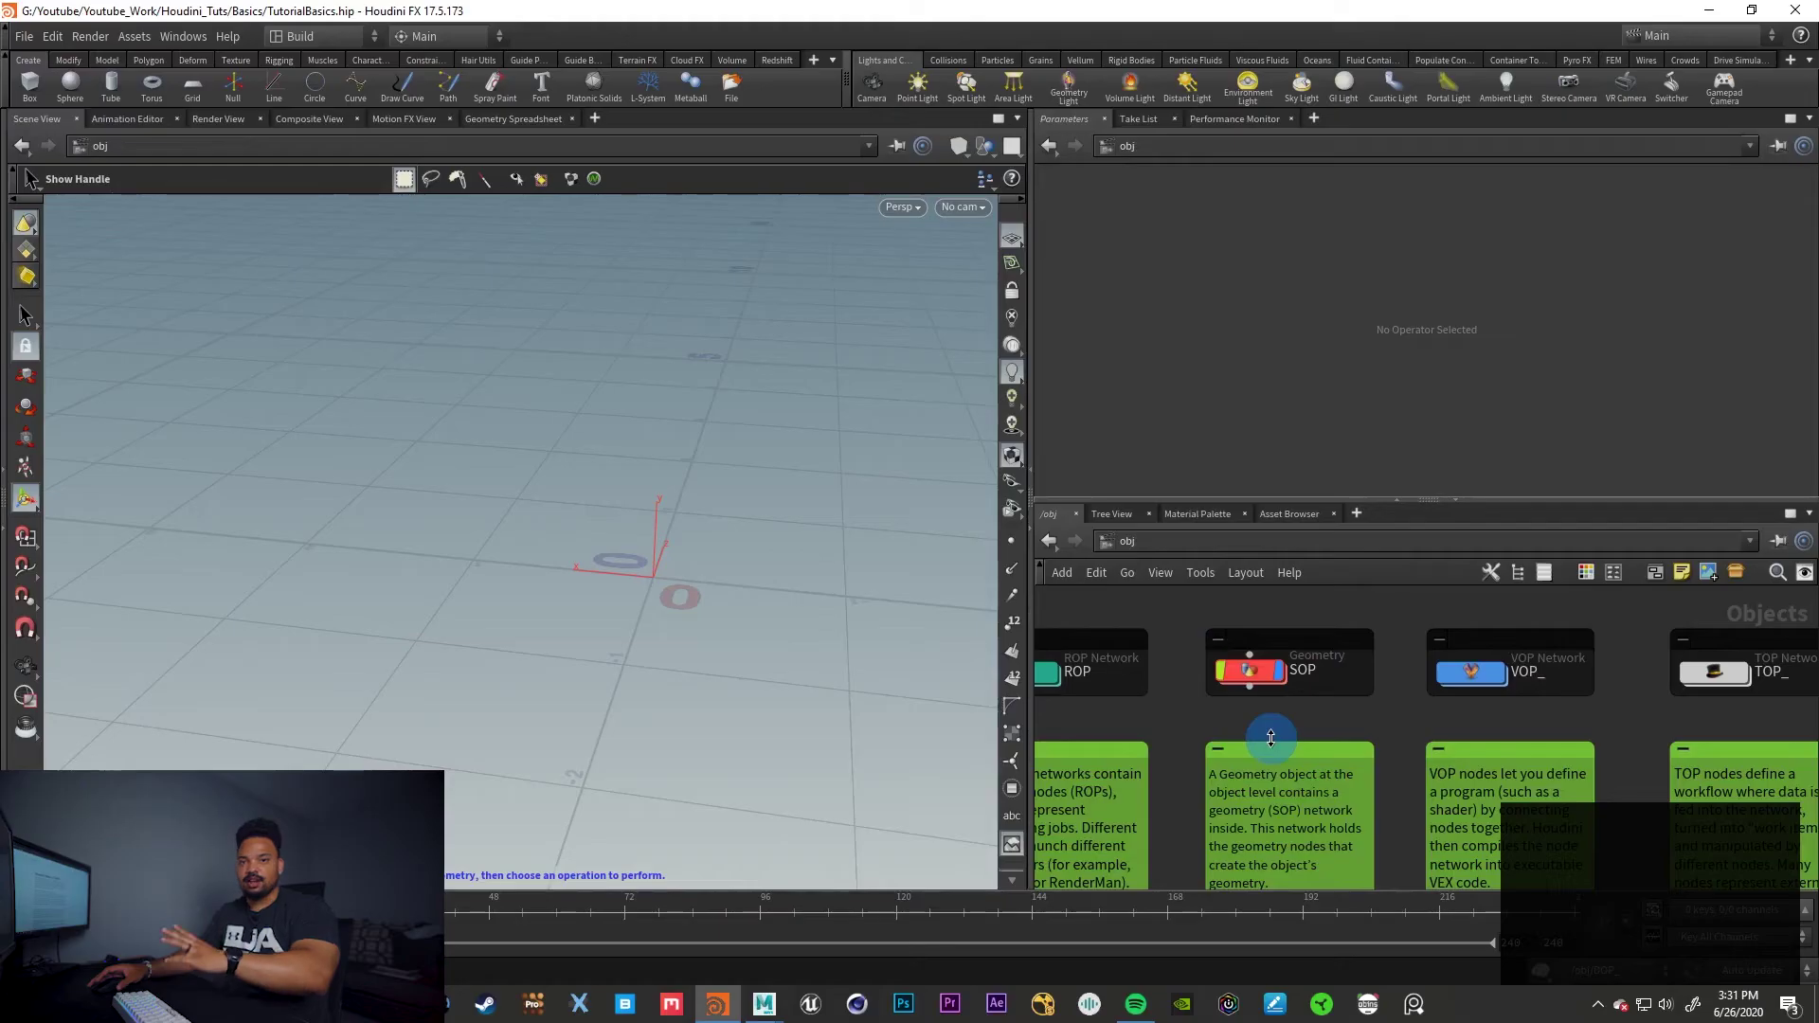
scroll(1271, 743, down, 5)
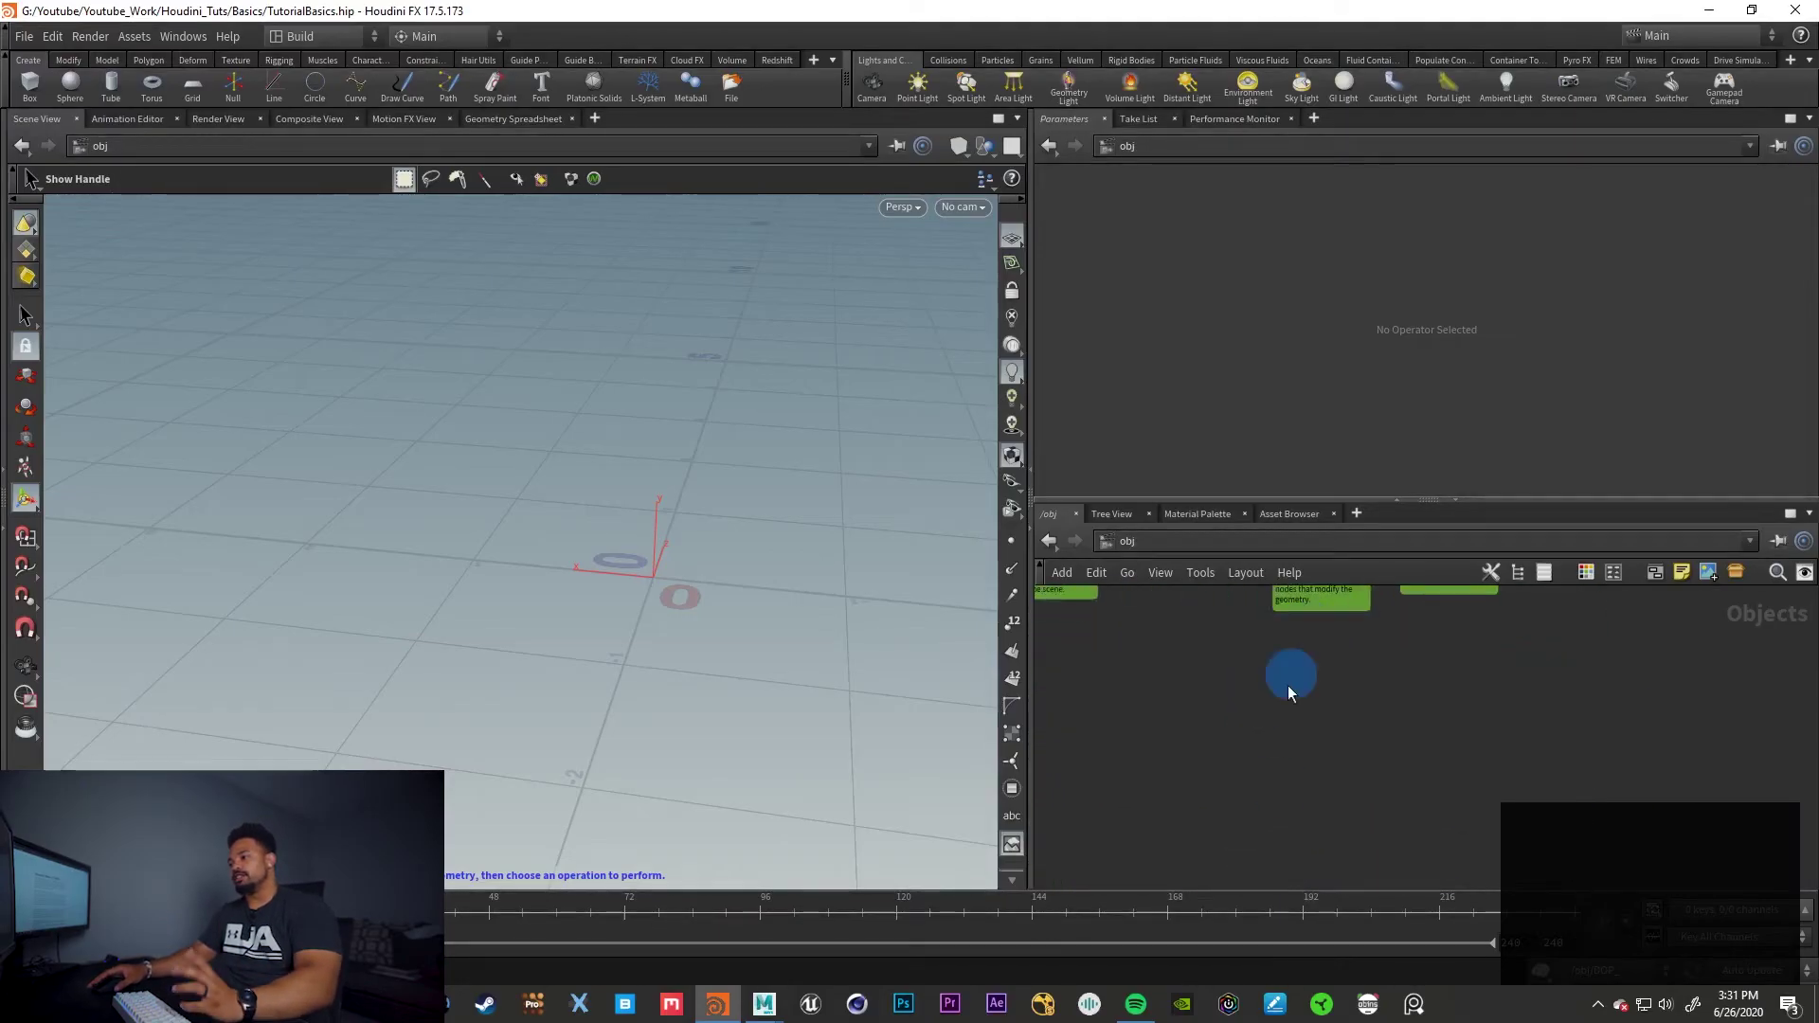
Create a new box at the origin and place its node in an empty area below the notes
click(29, 86)
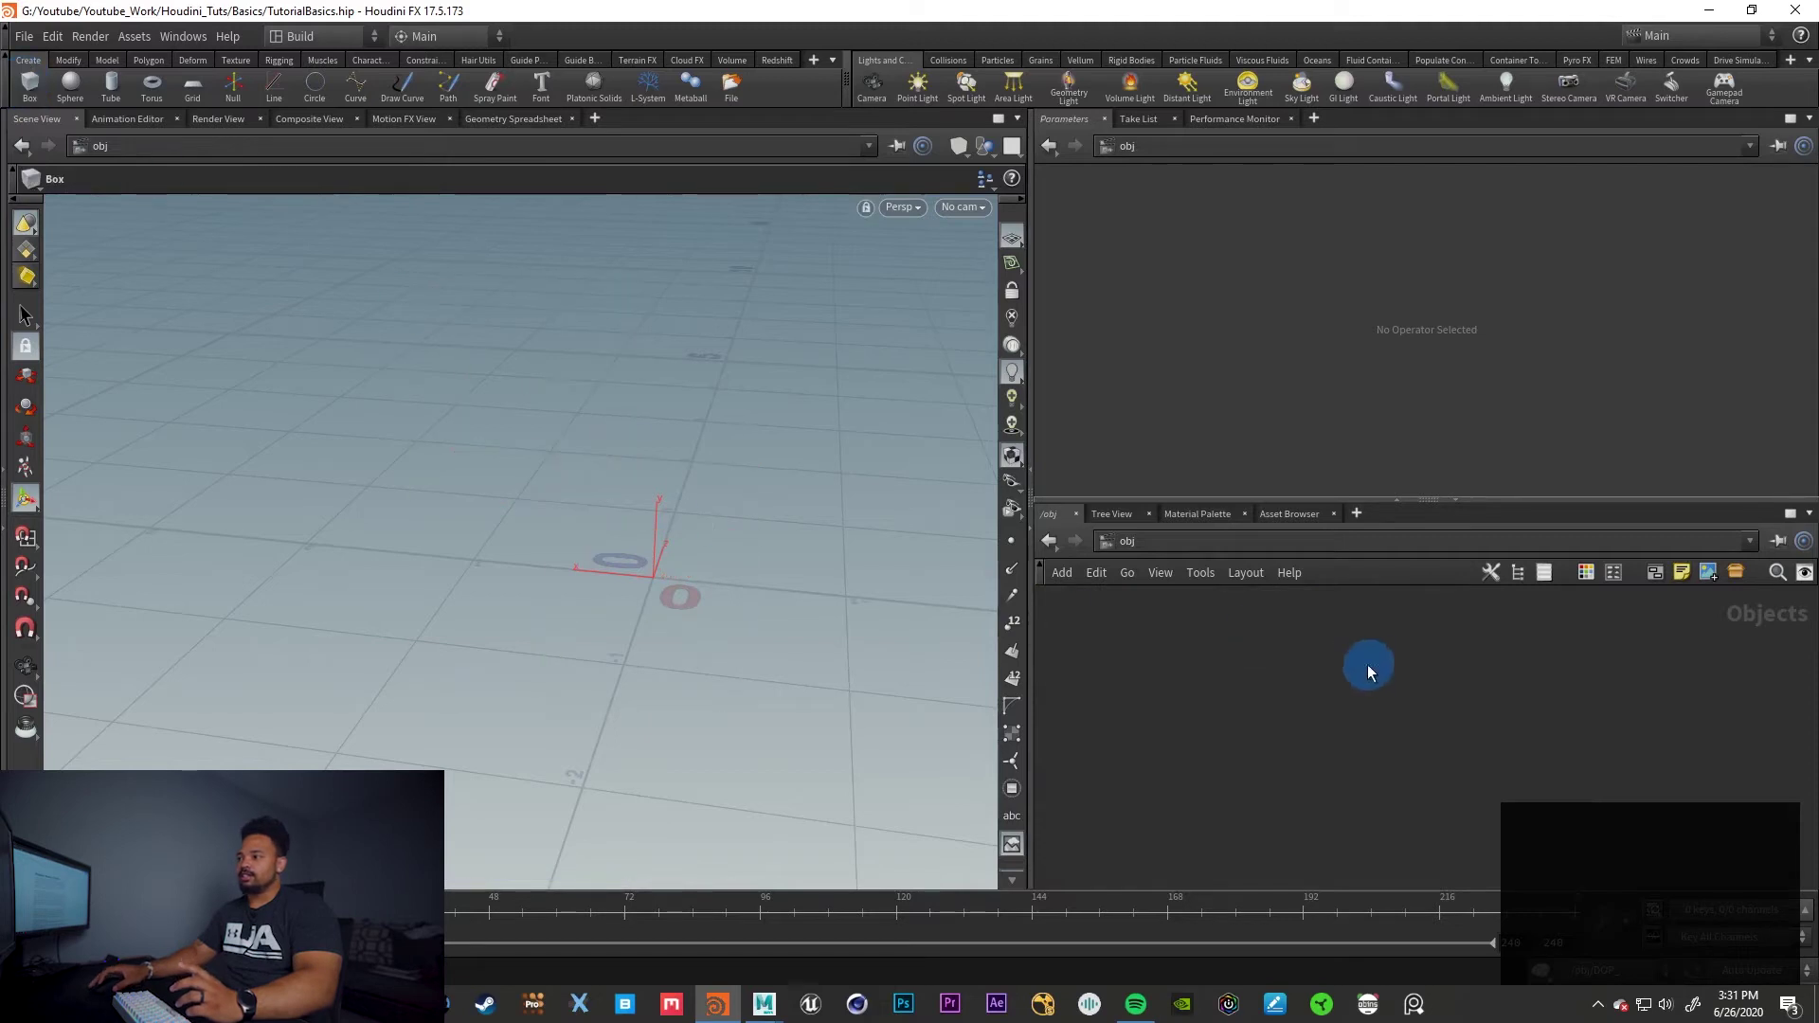
key(Return)
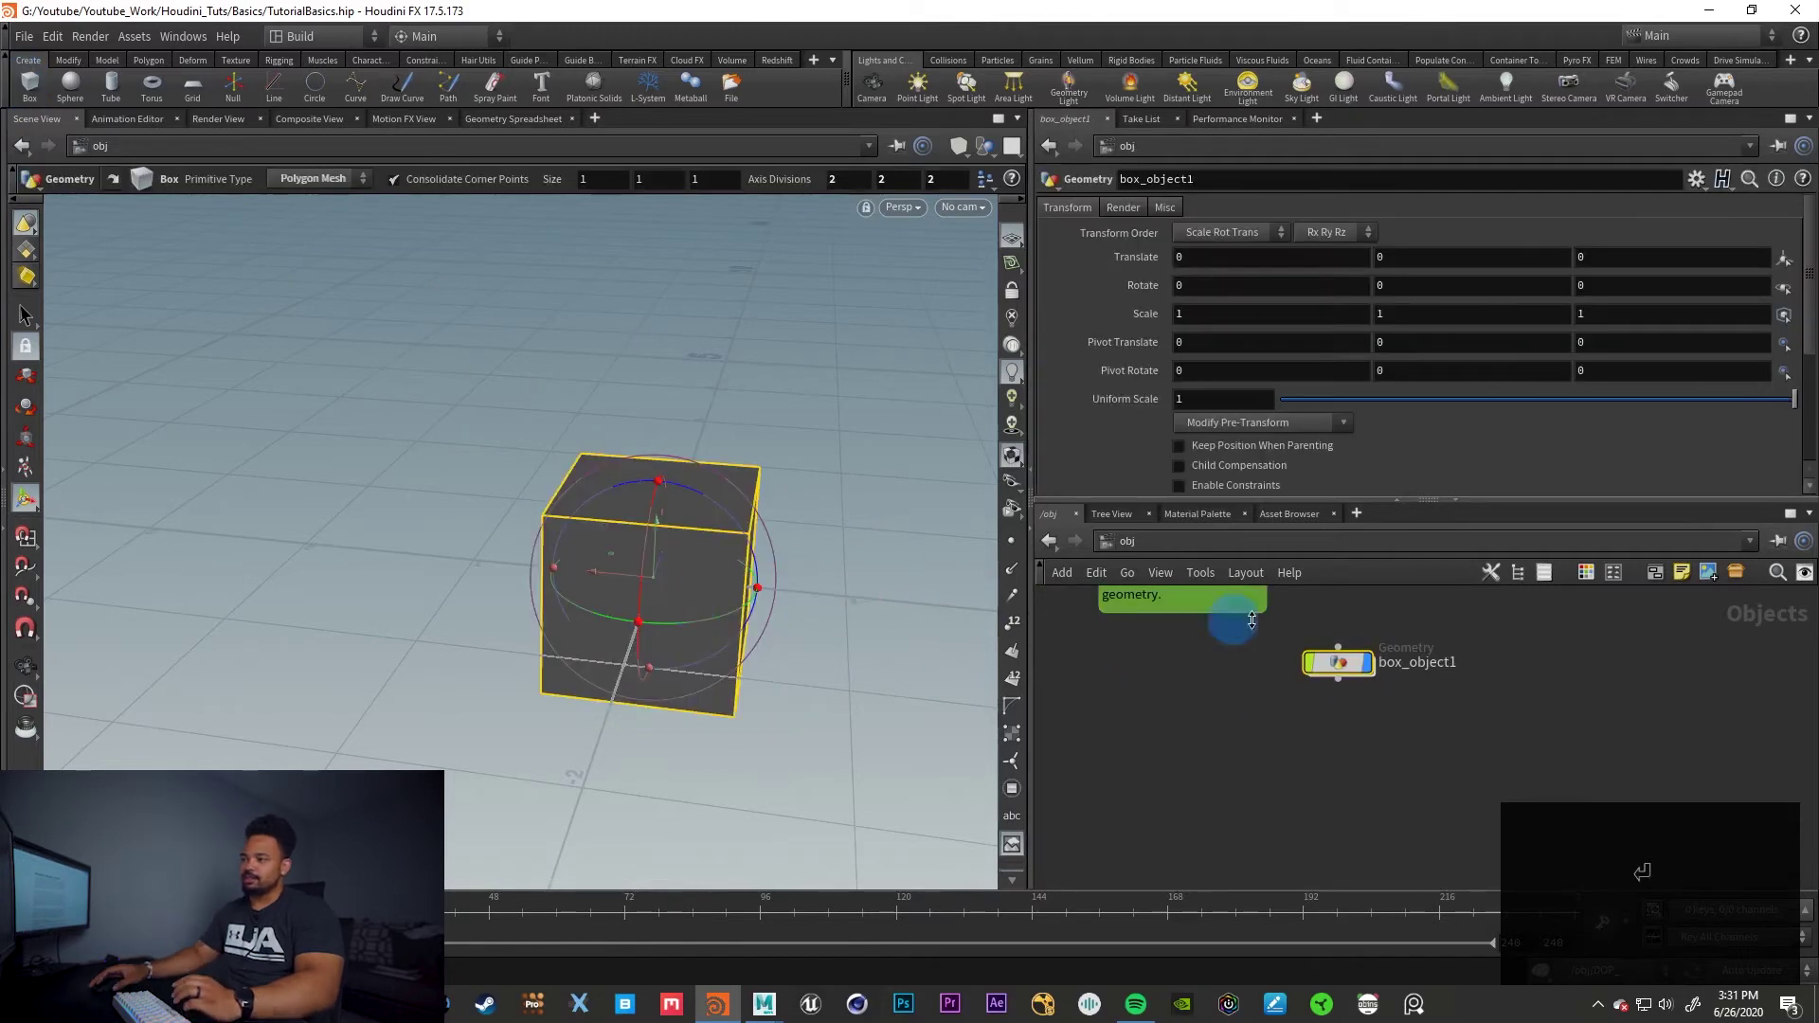
drag(1338, 671, 1302, 827)
scroll(1385, 791, up, 5)
middle_drag(1372, 821, 1356, 723)
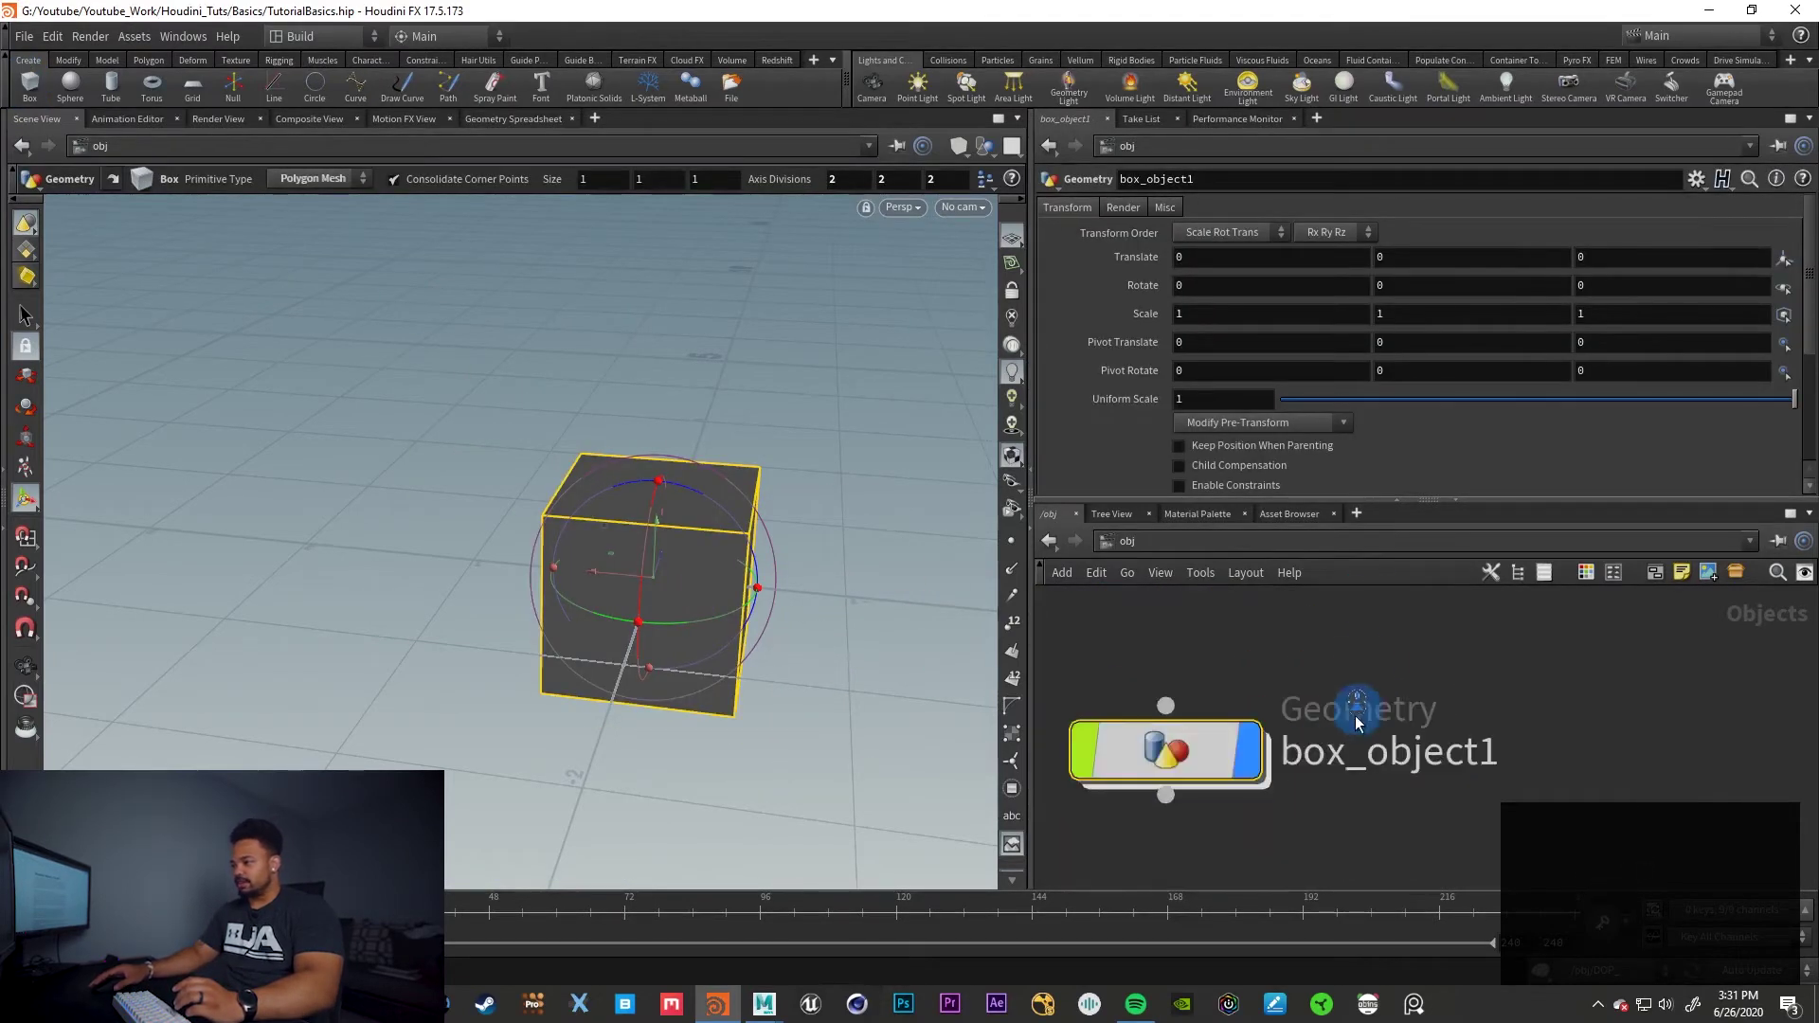
middle_drag(1277, 823, 1345, 742)
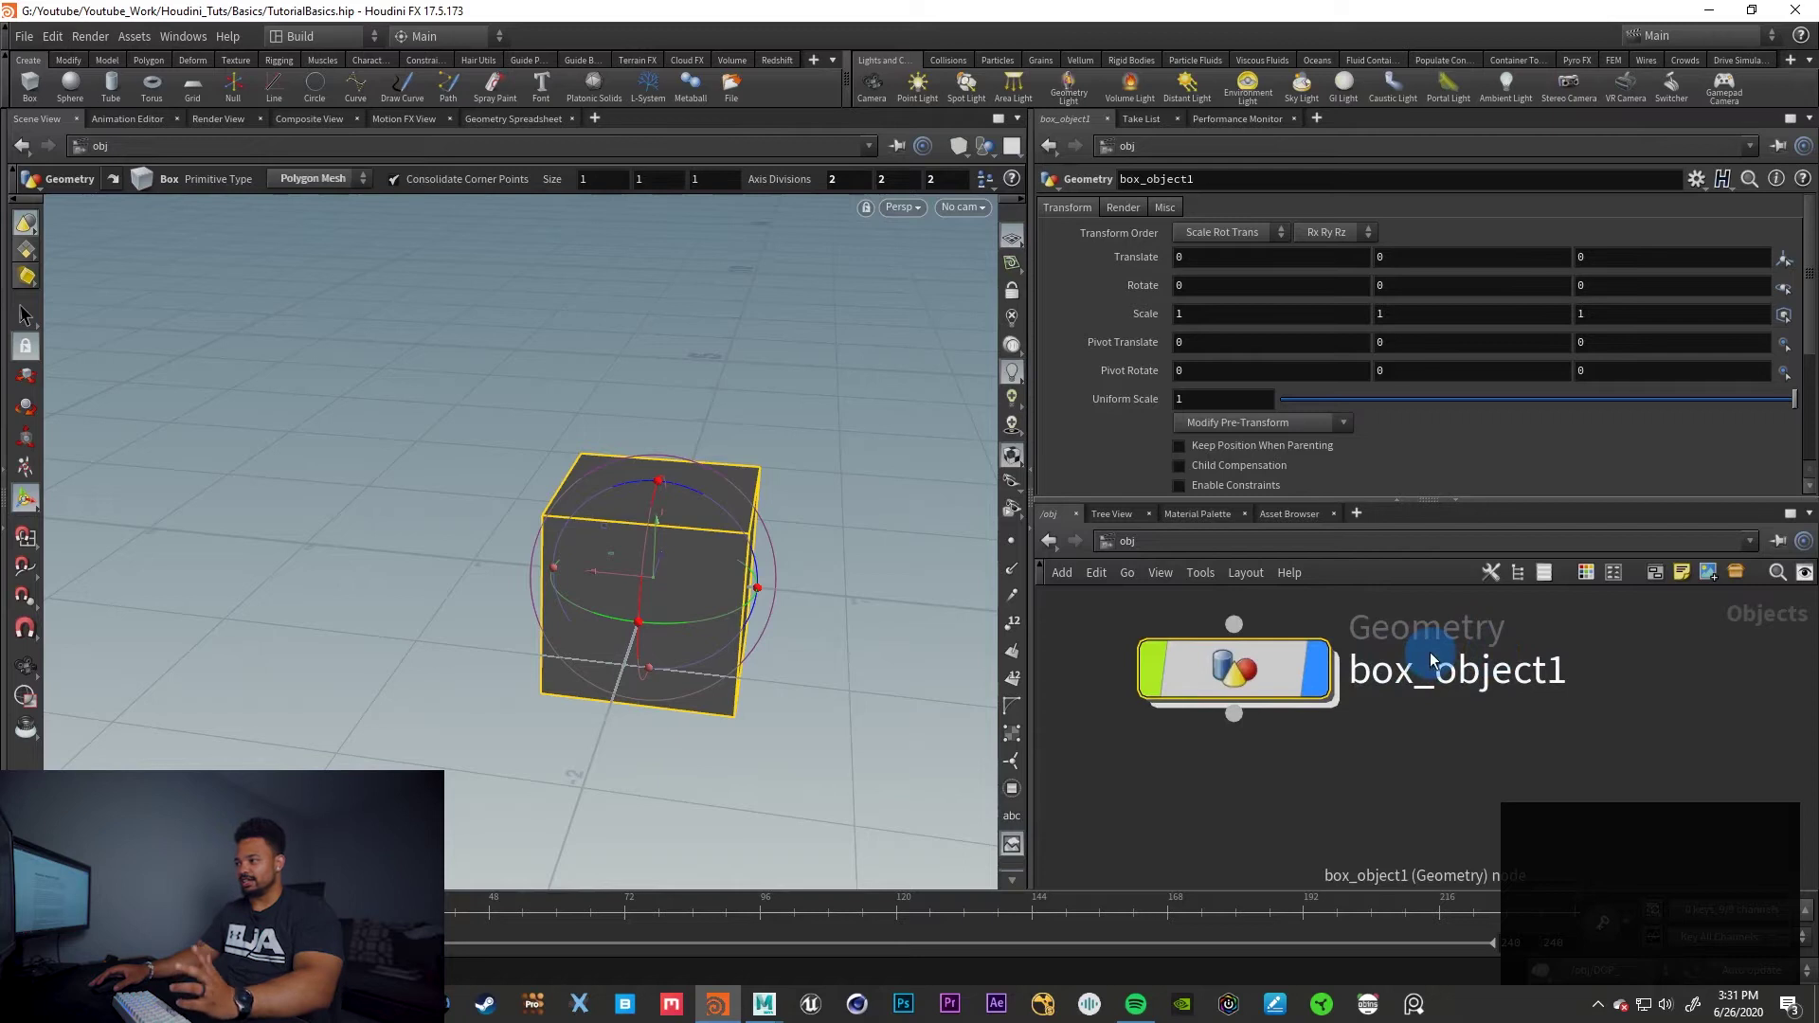
scroll(1643, 671, down, 1)
middle_drag(1702, 649, 1617, 693)
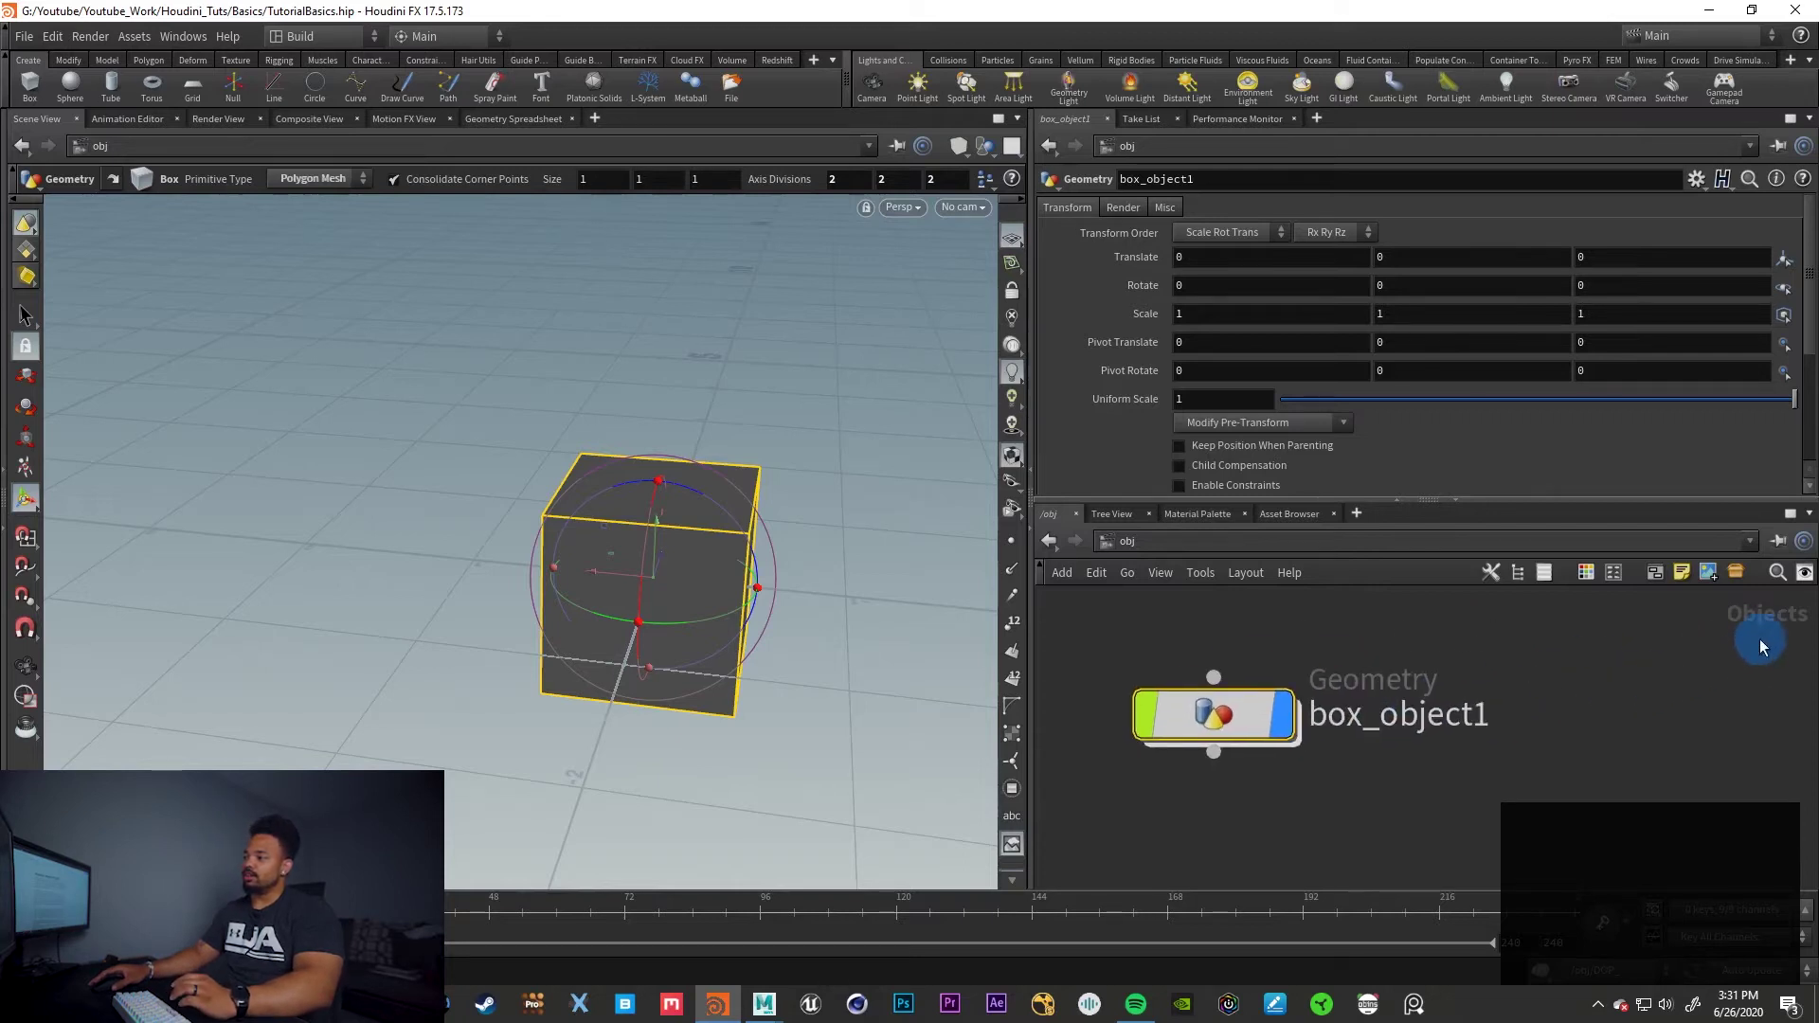
Look through the list of other networks available from the obj path, such as img, mat, out and shop
click(1123, 541)
click(1082, 652)
click(1116, 541)
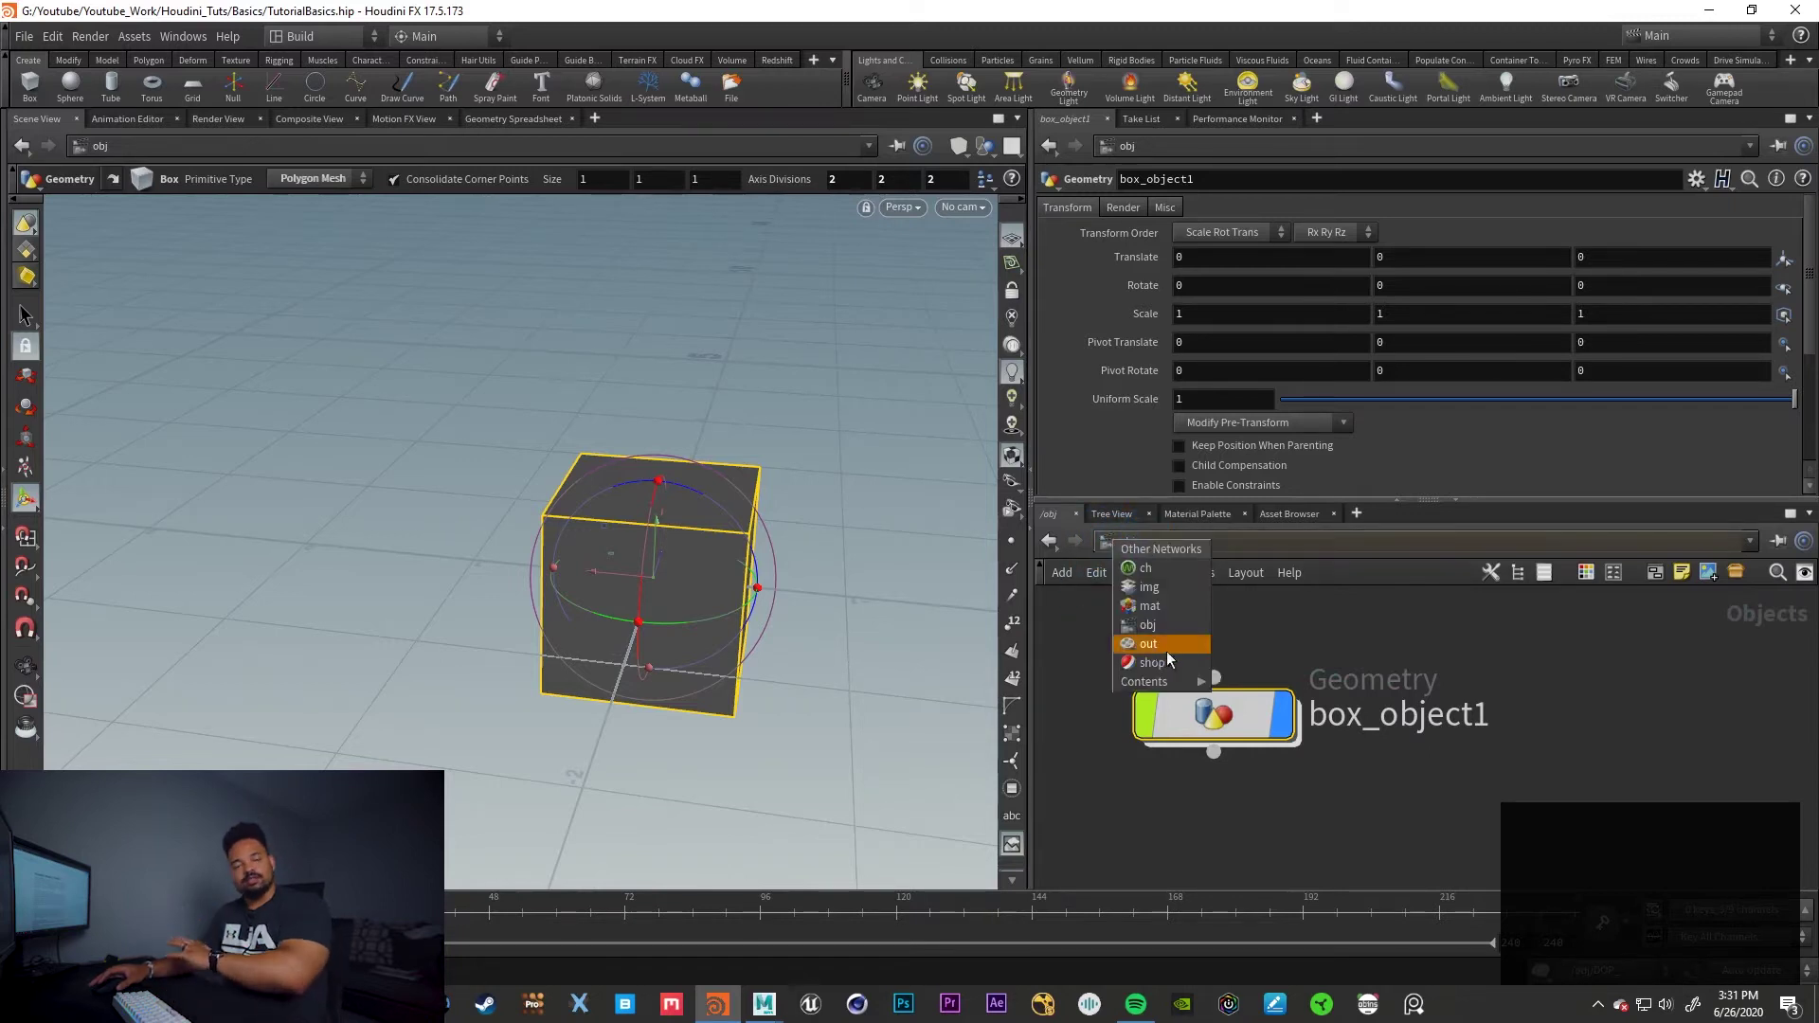
click(1377, 646)
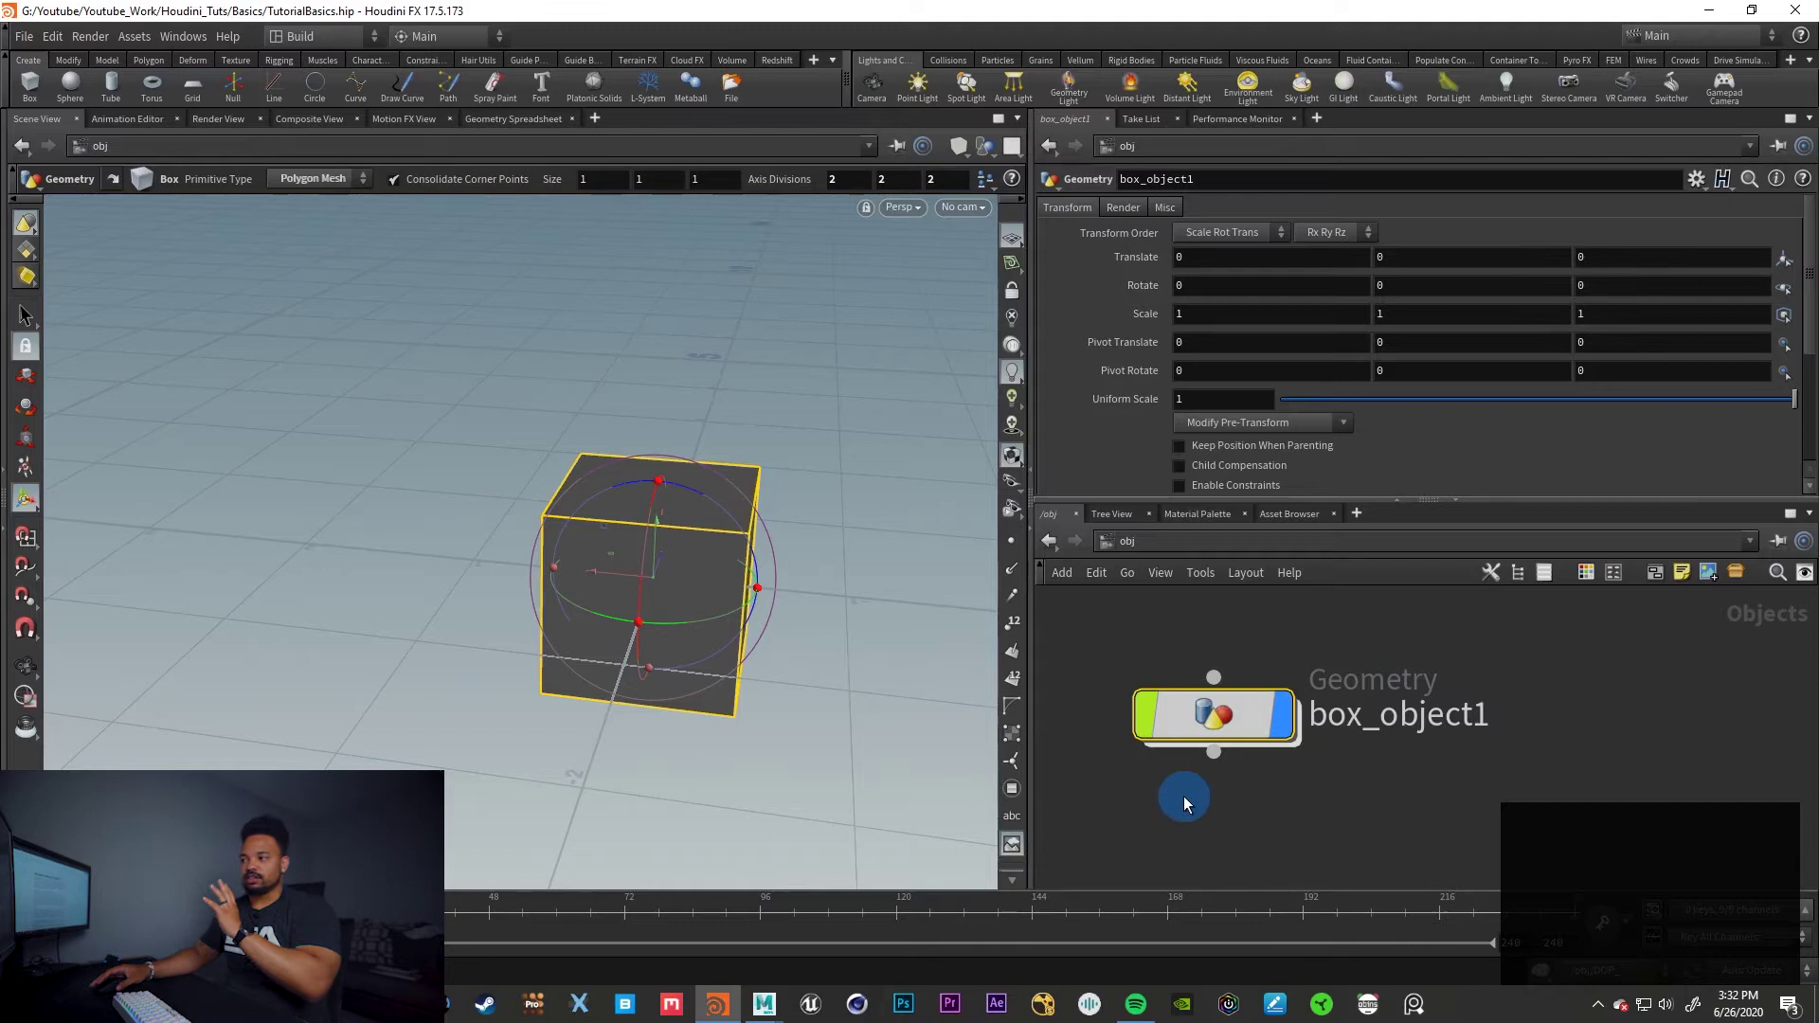
Switch between the object level and the geometry network of box_object1, ending inside box_object1
mouse_move(1218, 722)
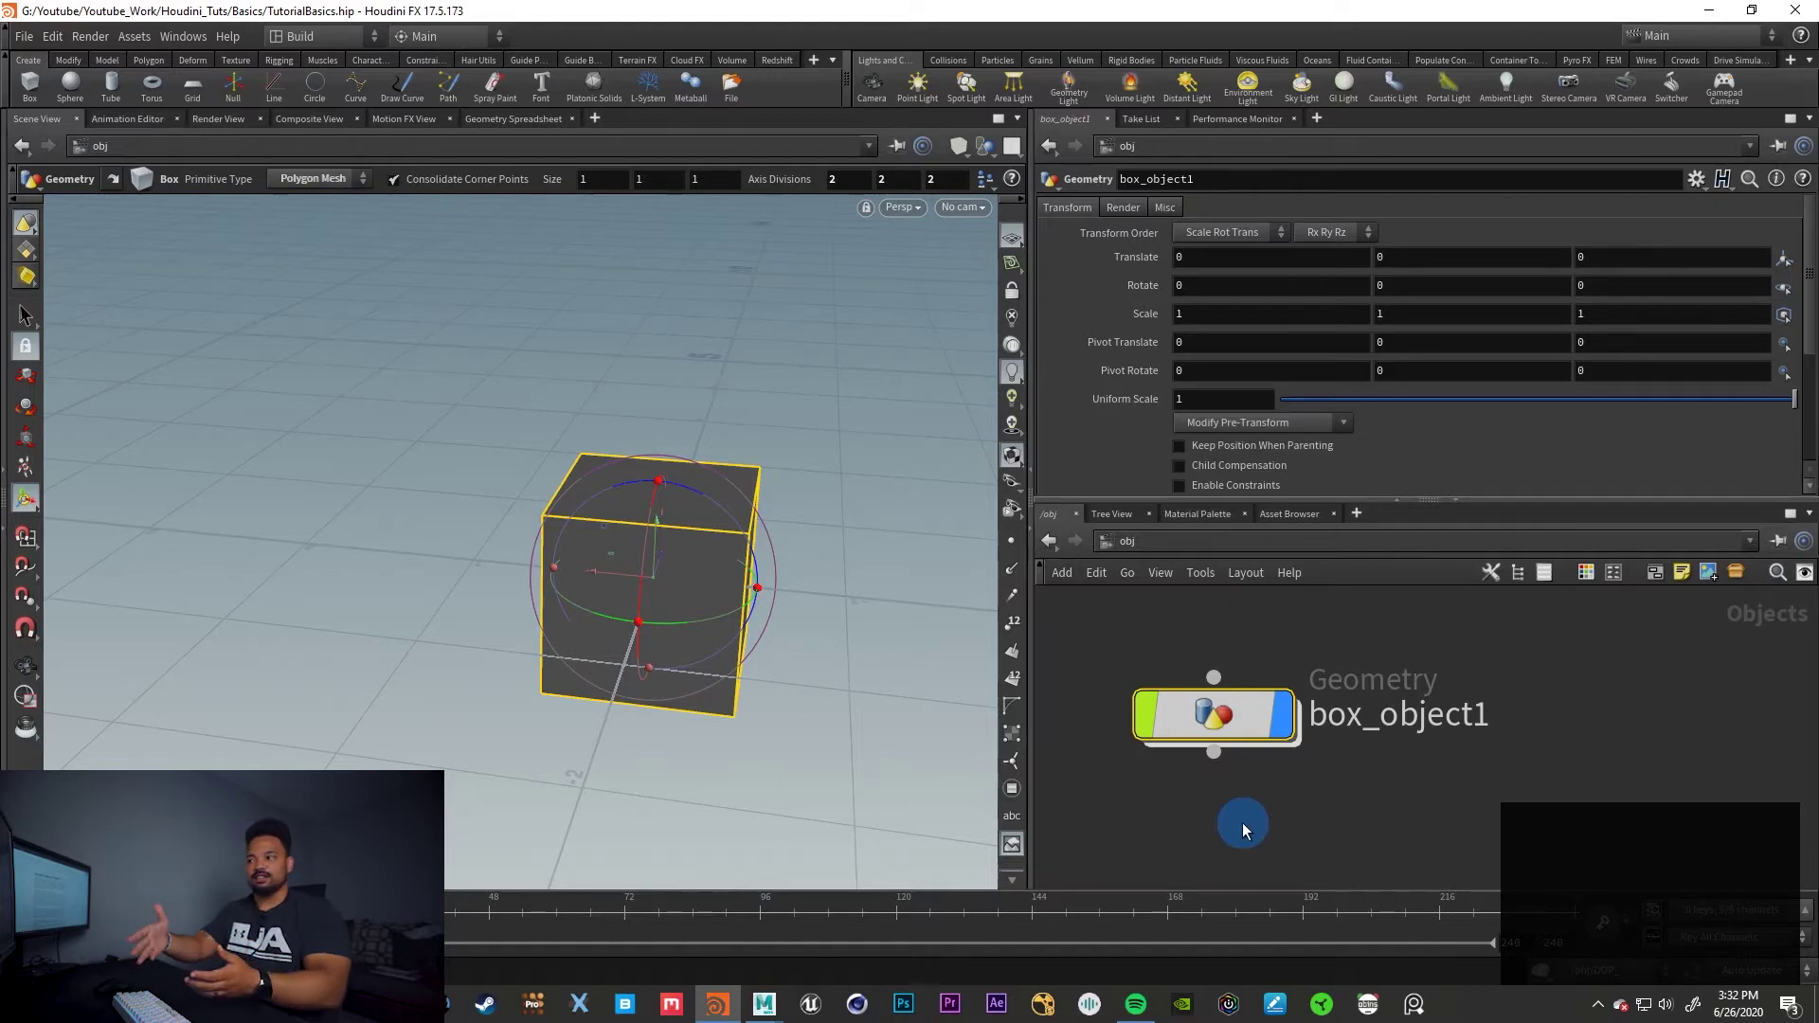
double_click(1232, 725)
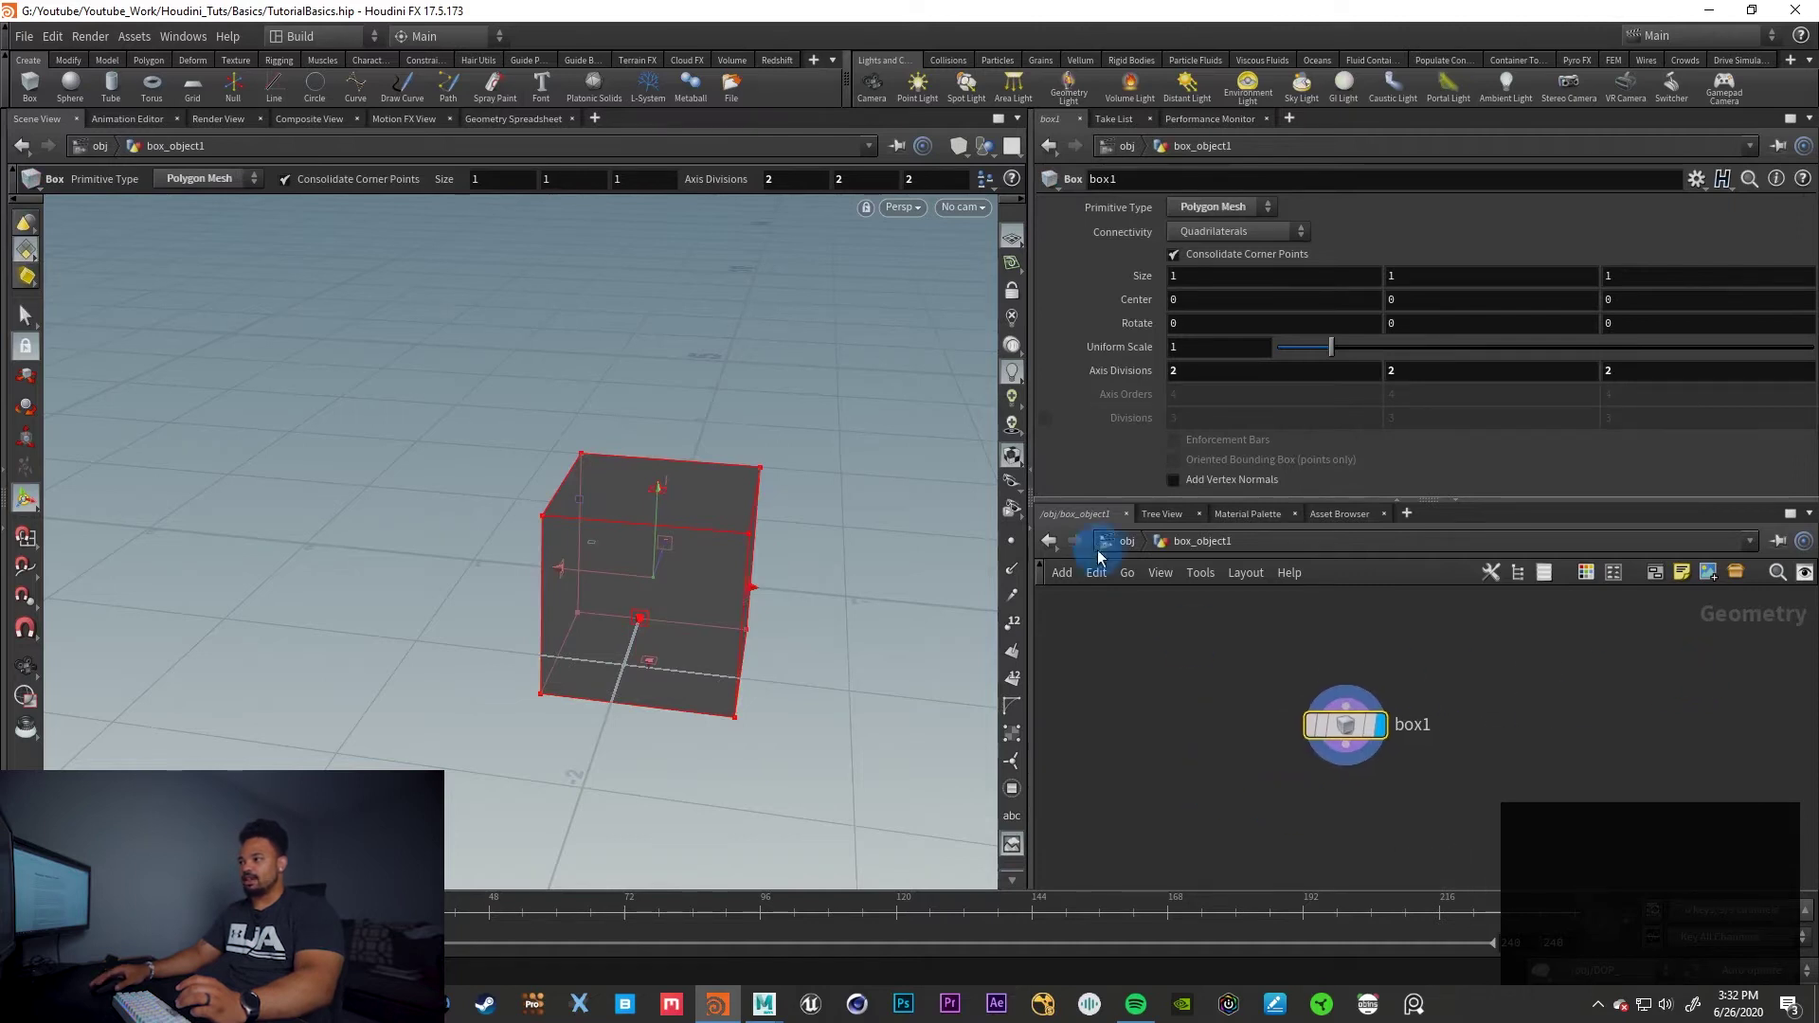
click(1122, 541)
double_click(1215, 725)
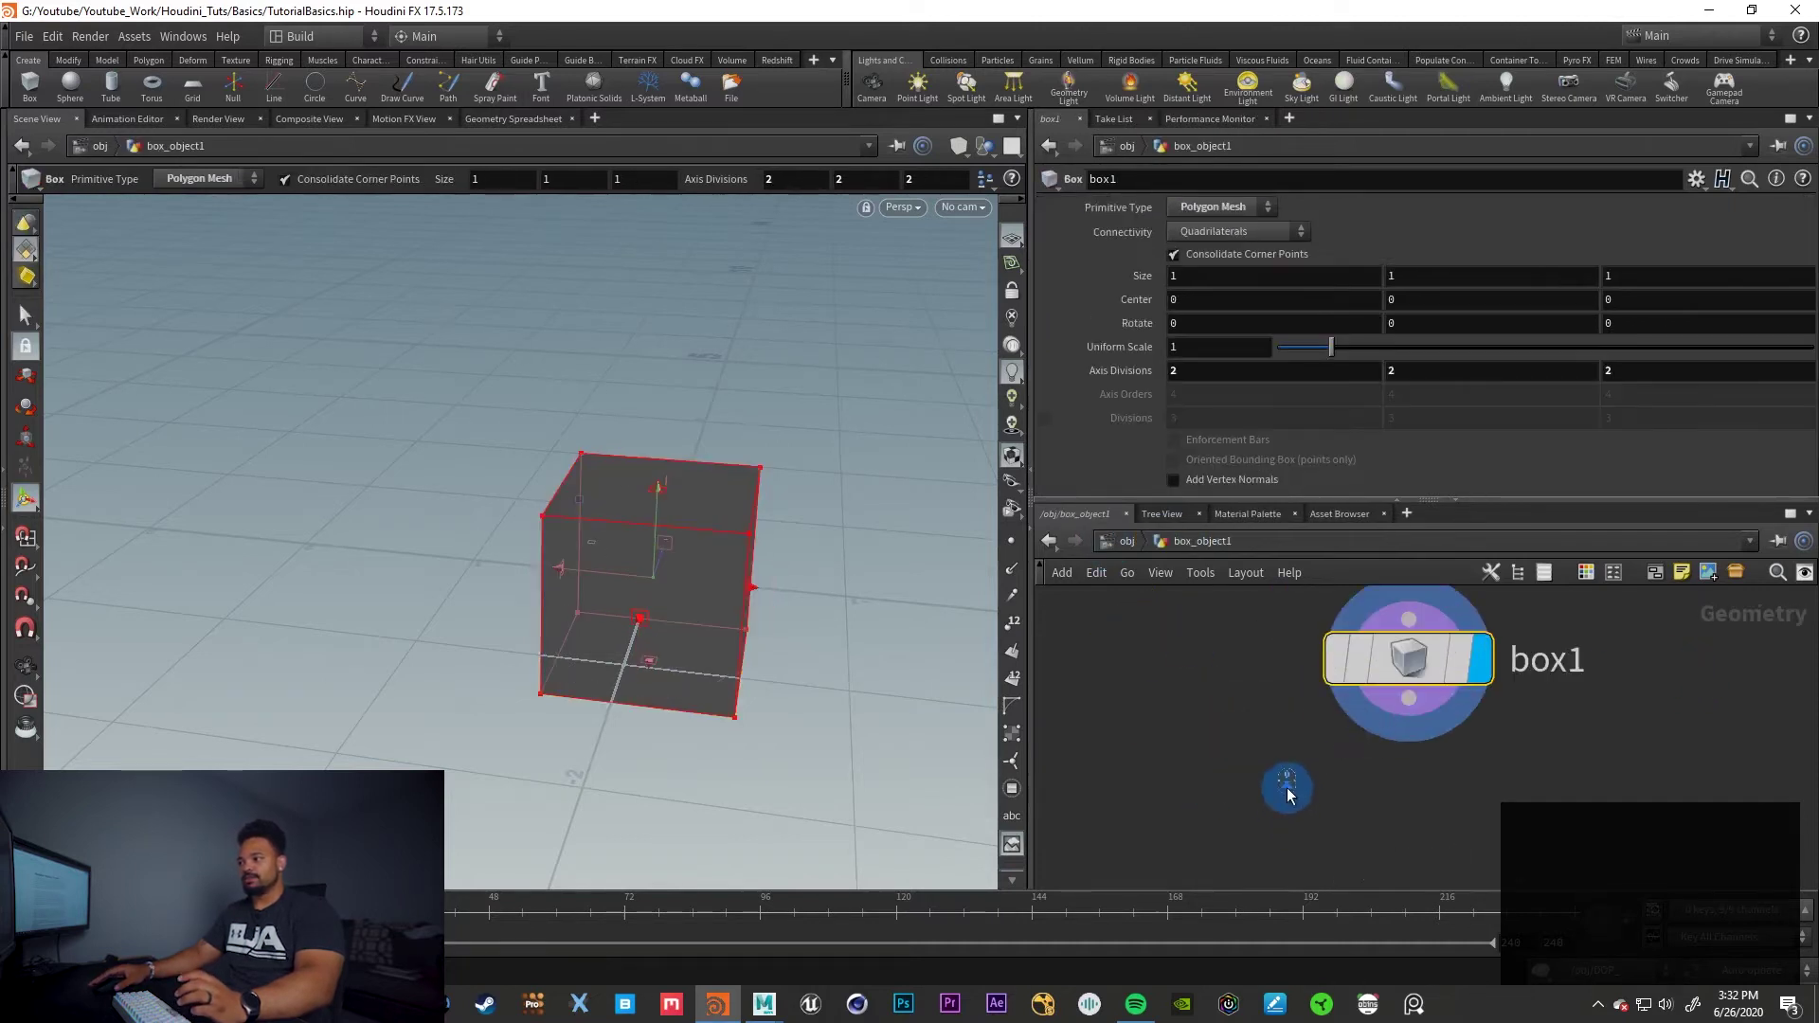
mouse_move(1166, 729)
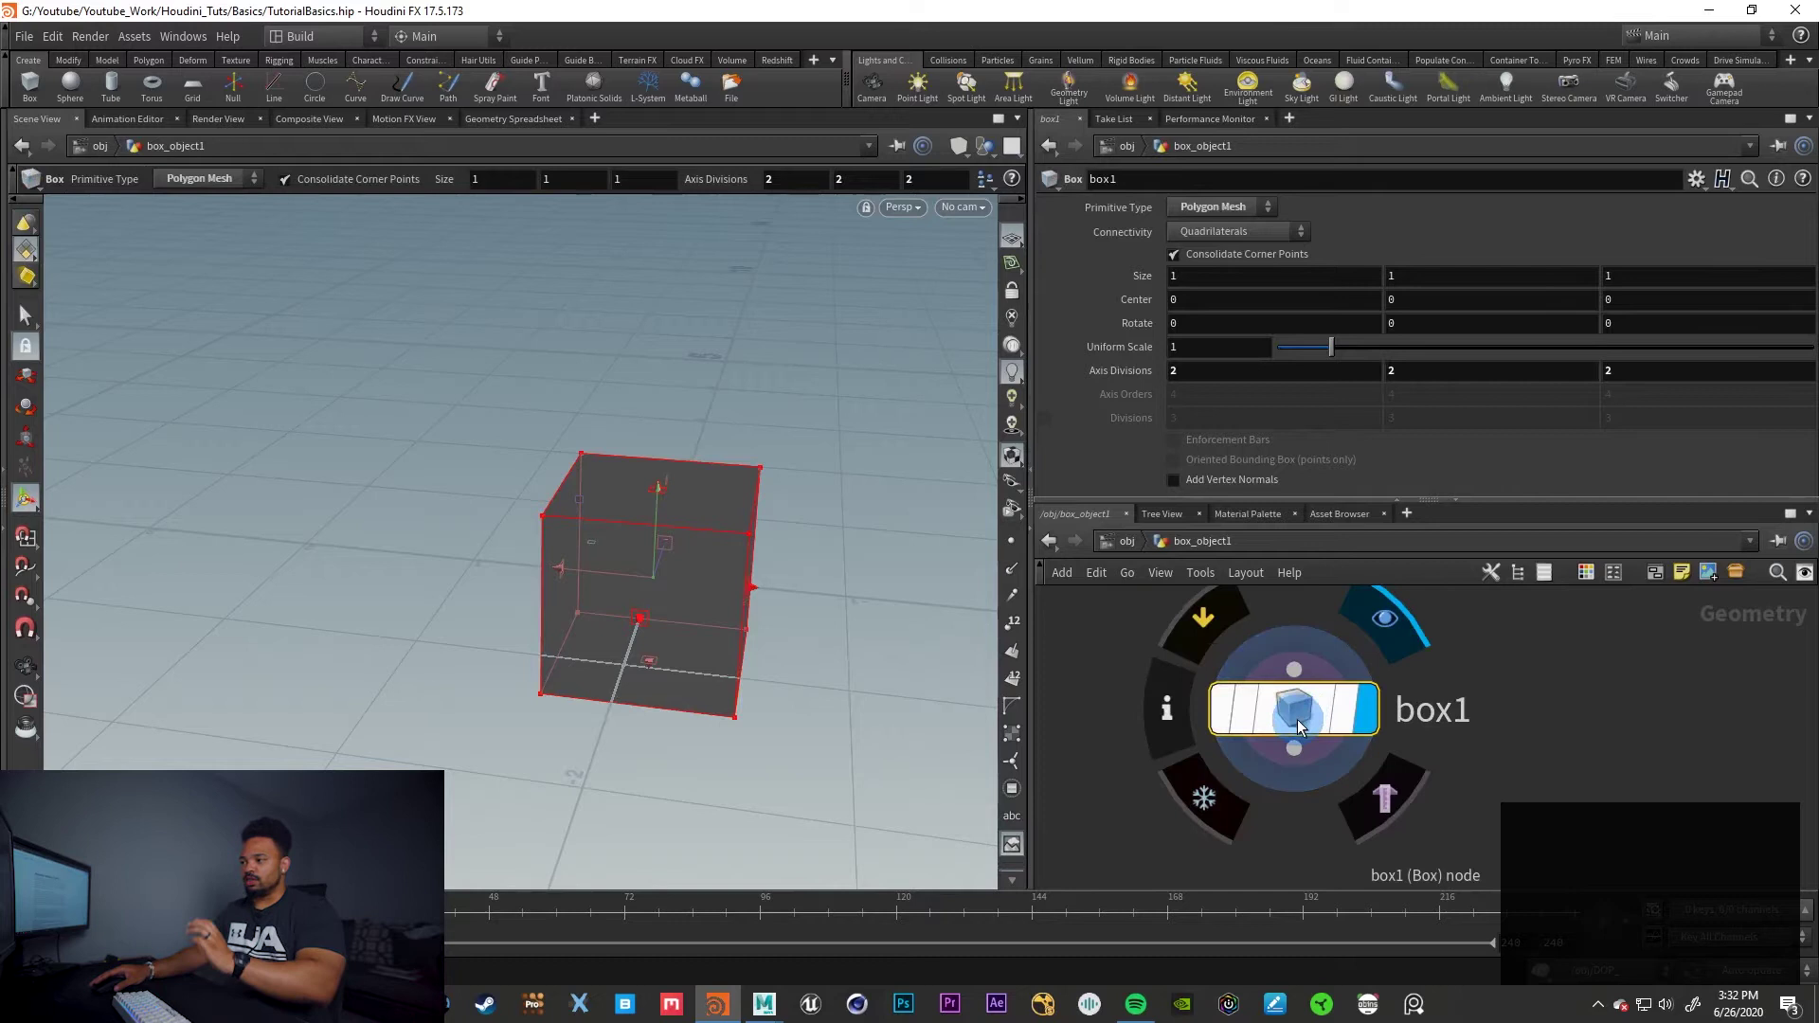
scroll(1113, 744, down, 3)
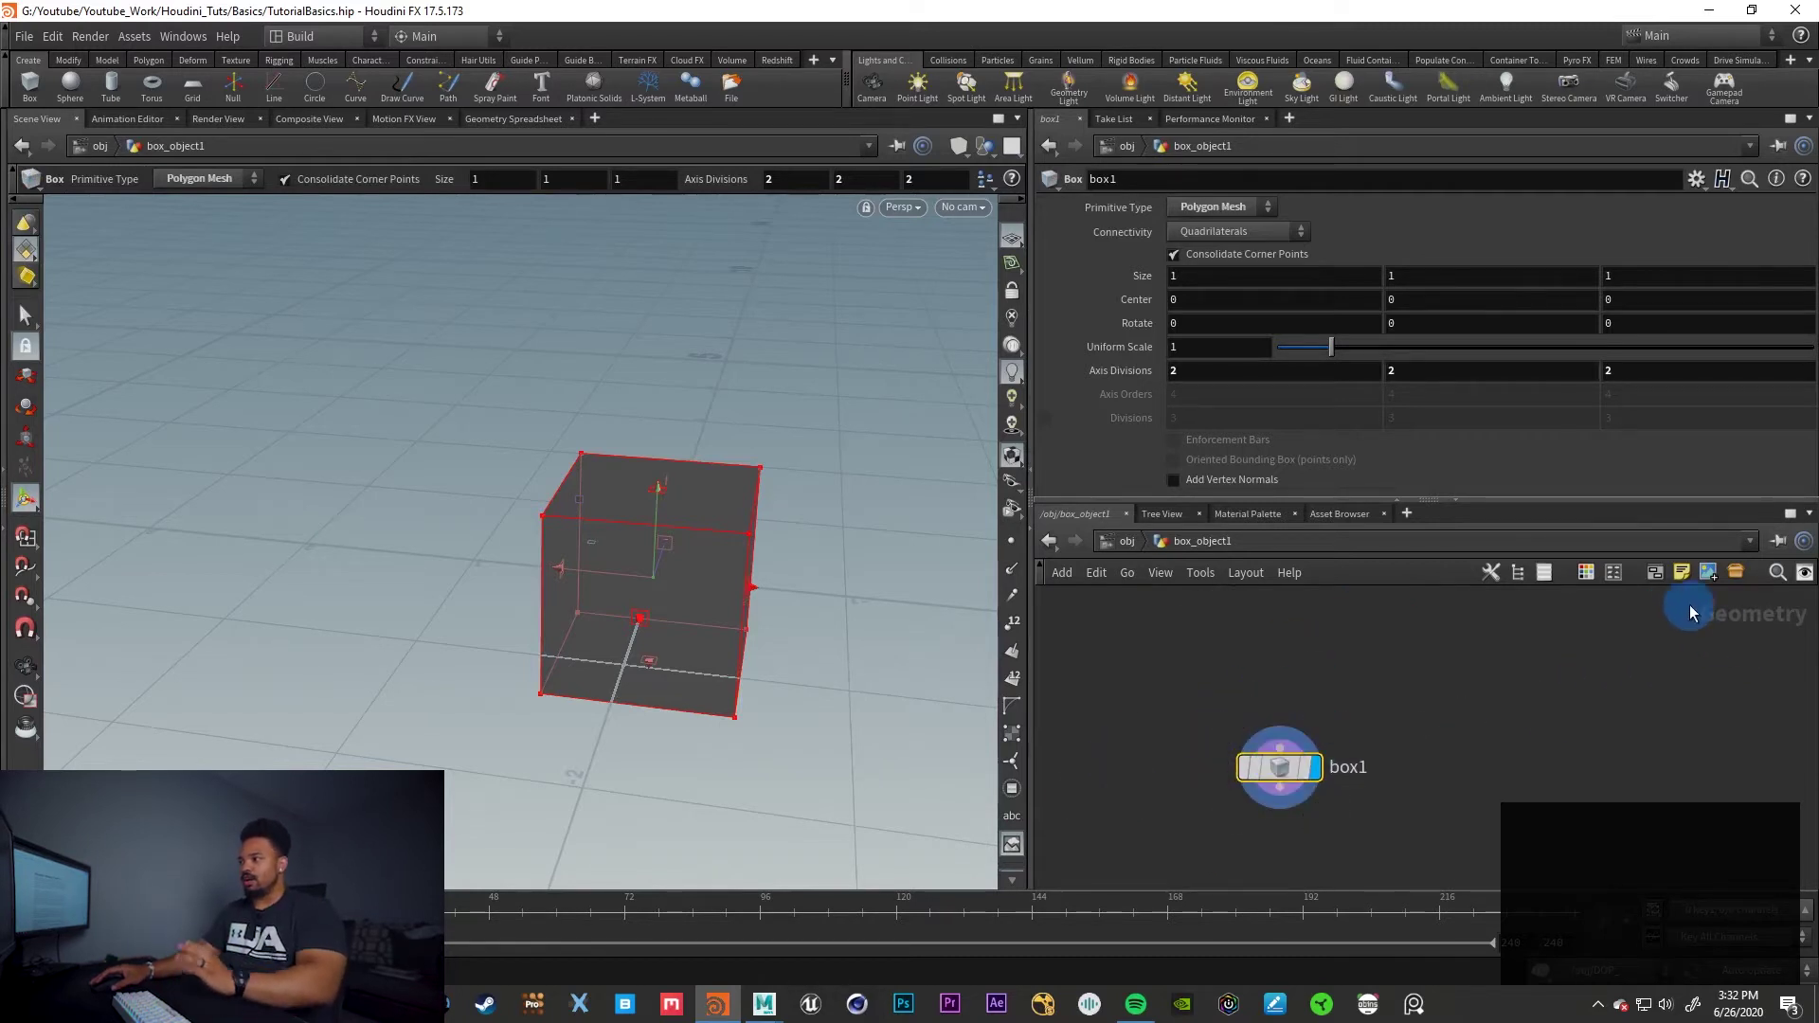
click(1118, 543)
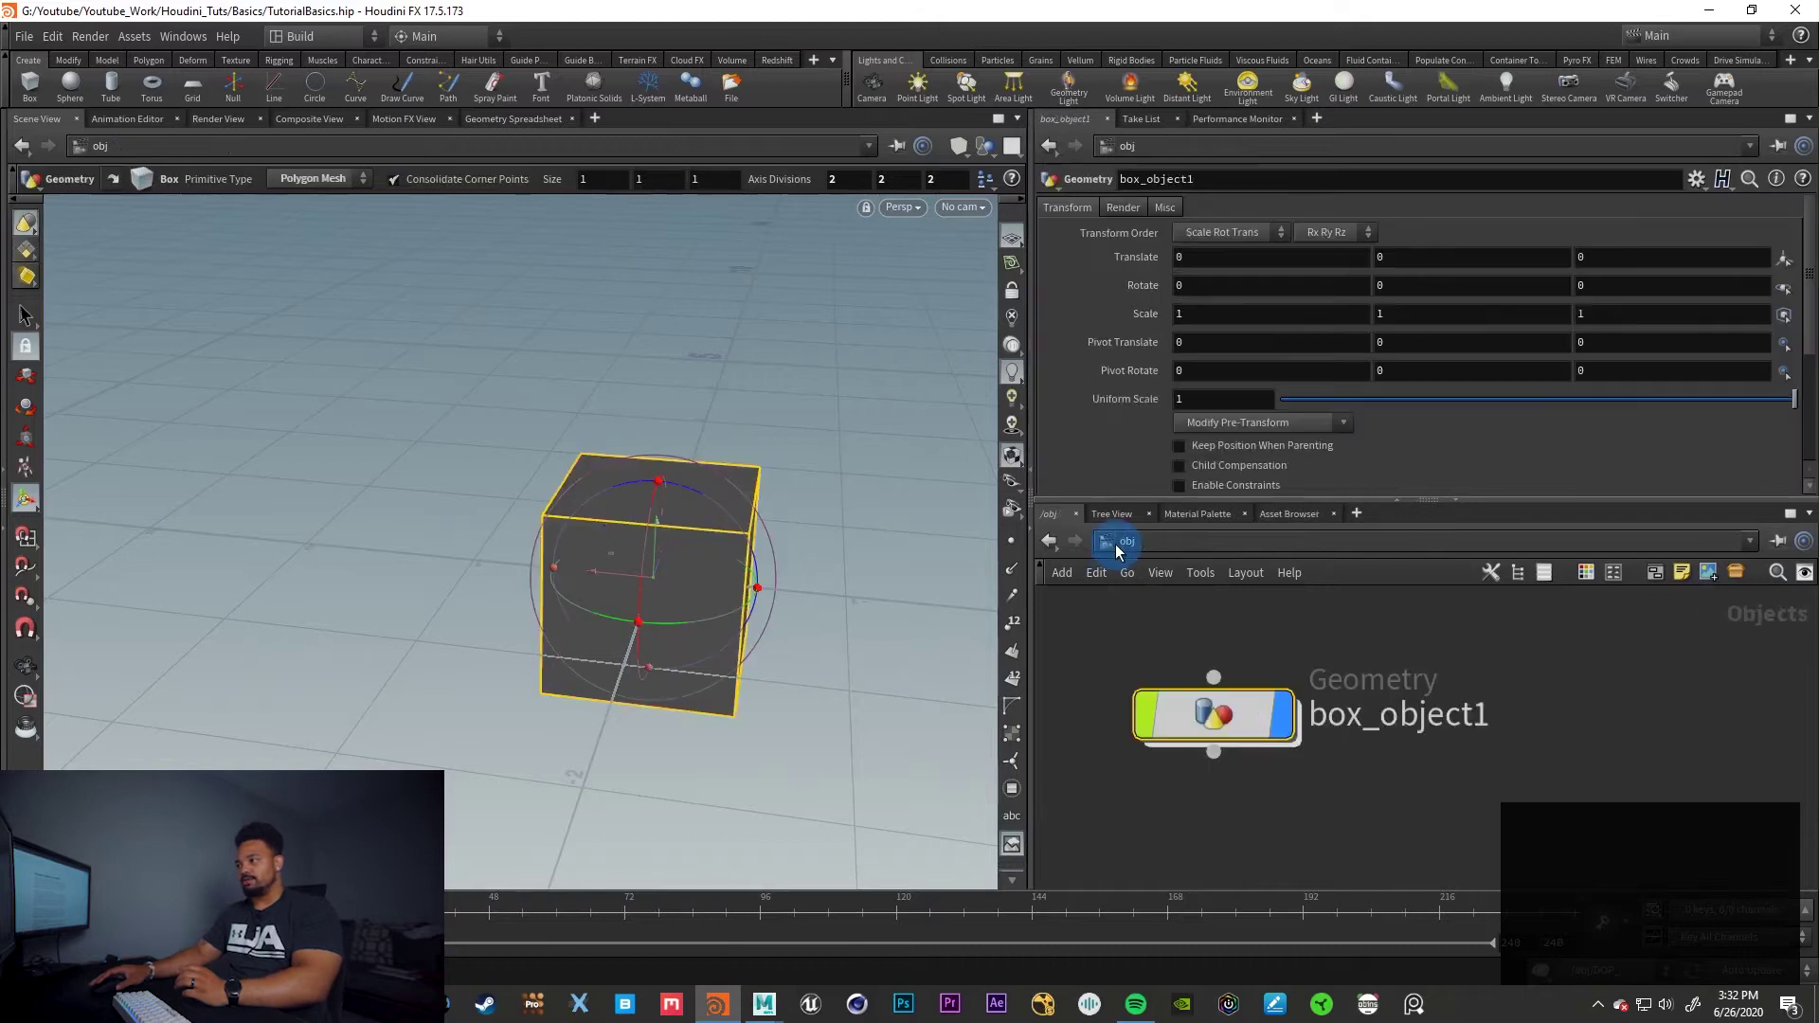
double_click(1215, 717)
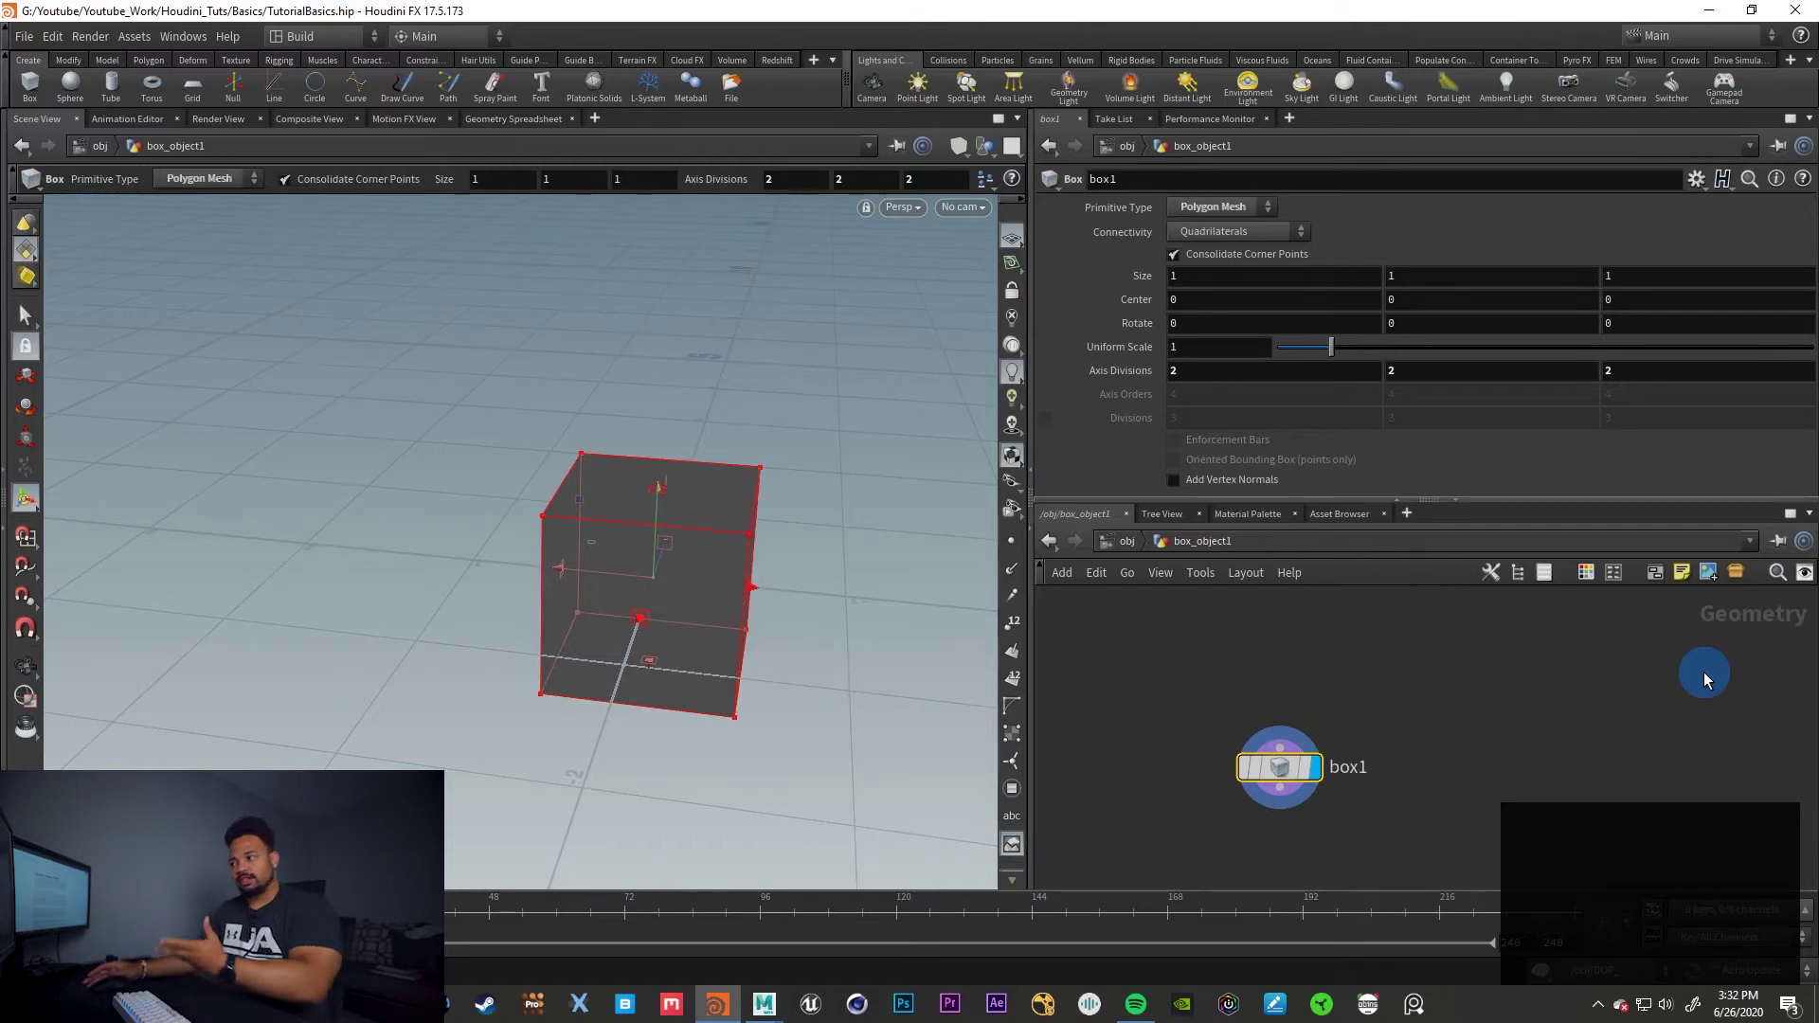
Examine the flag ring around the box1 node, including its Bypass flag
scroll(1448, 758, up, 4)
middle_drag(1370, 780, 1567, 672)
middle_drag(1509, 707, 1618, 720)
mouse_move(1414, 693)
scroll(1410, 748, down, 2)
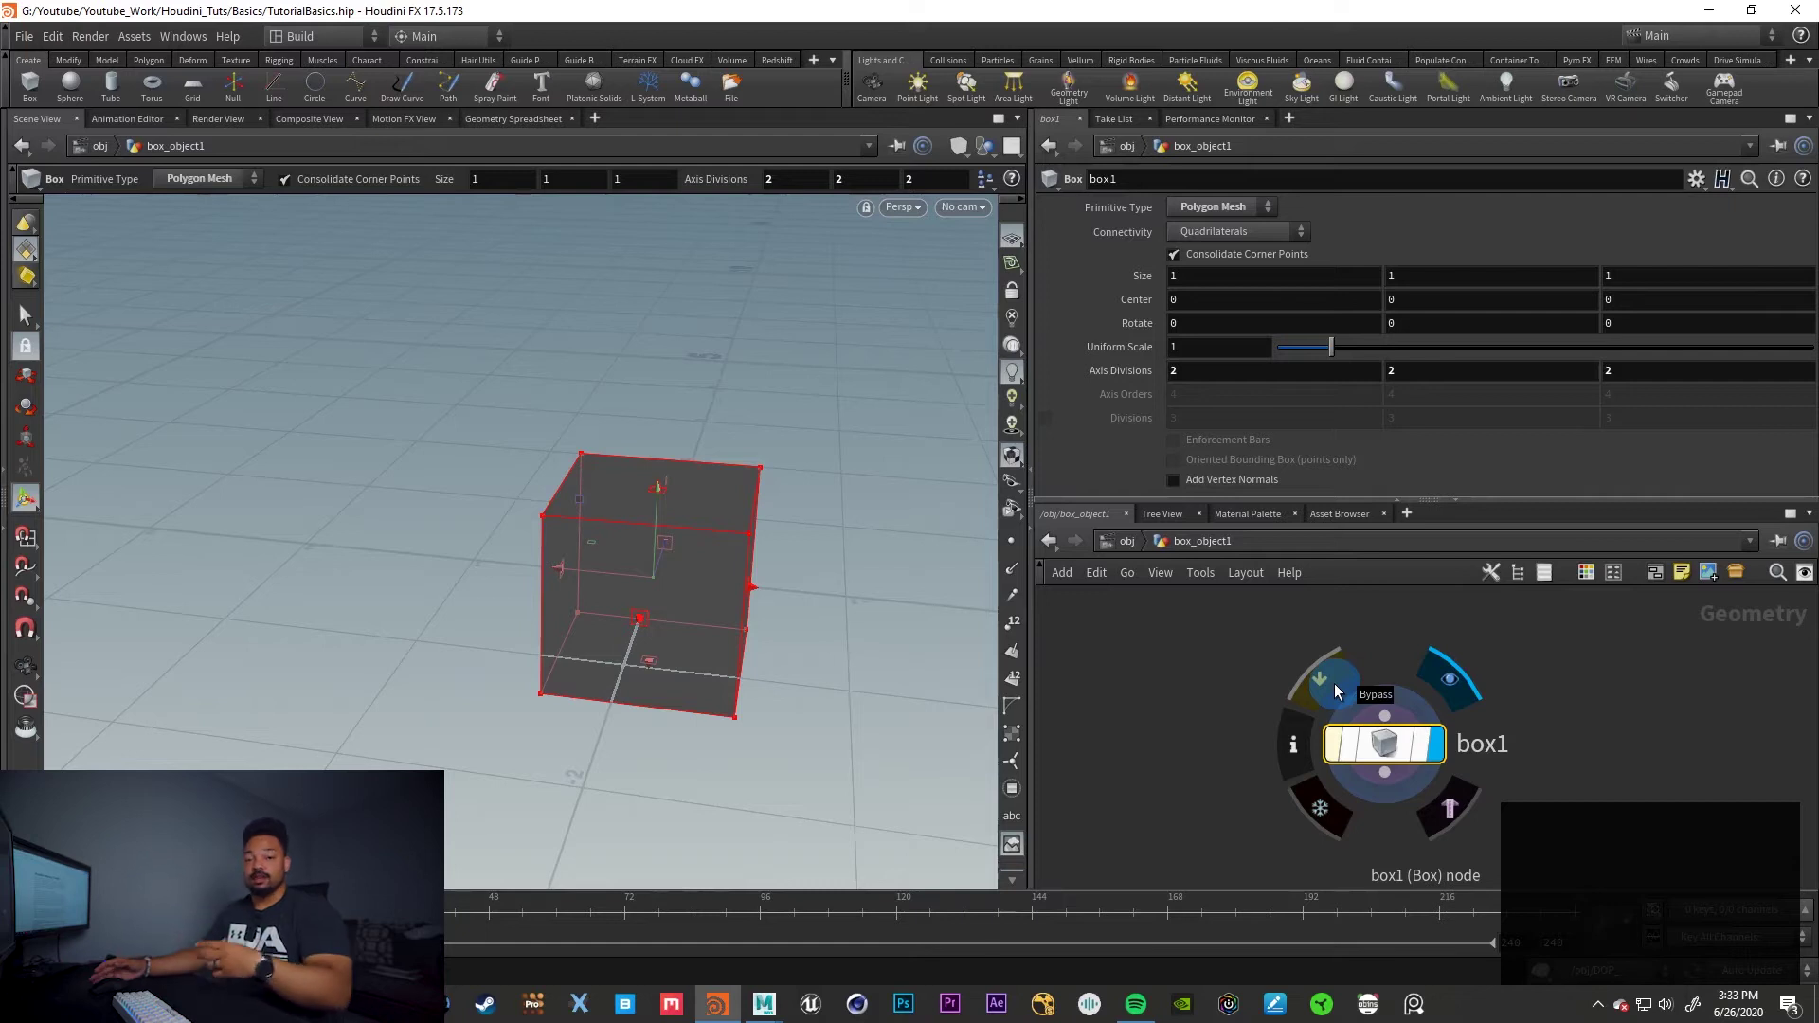
click(1334, 684)
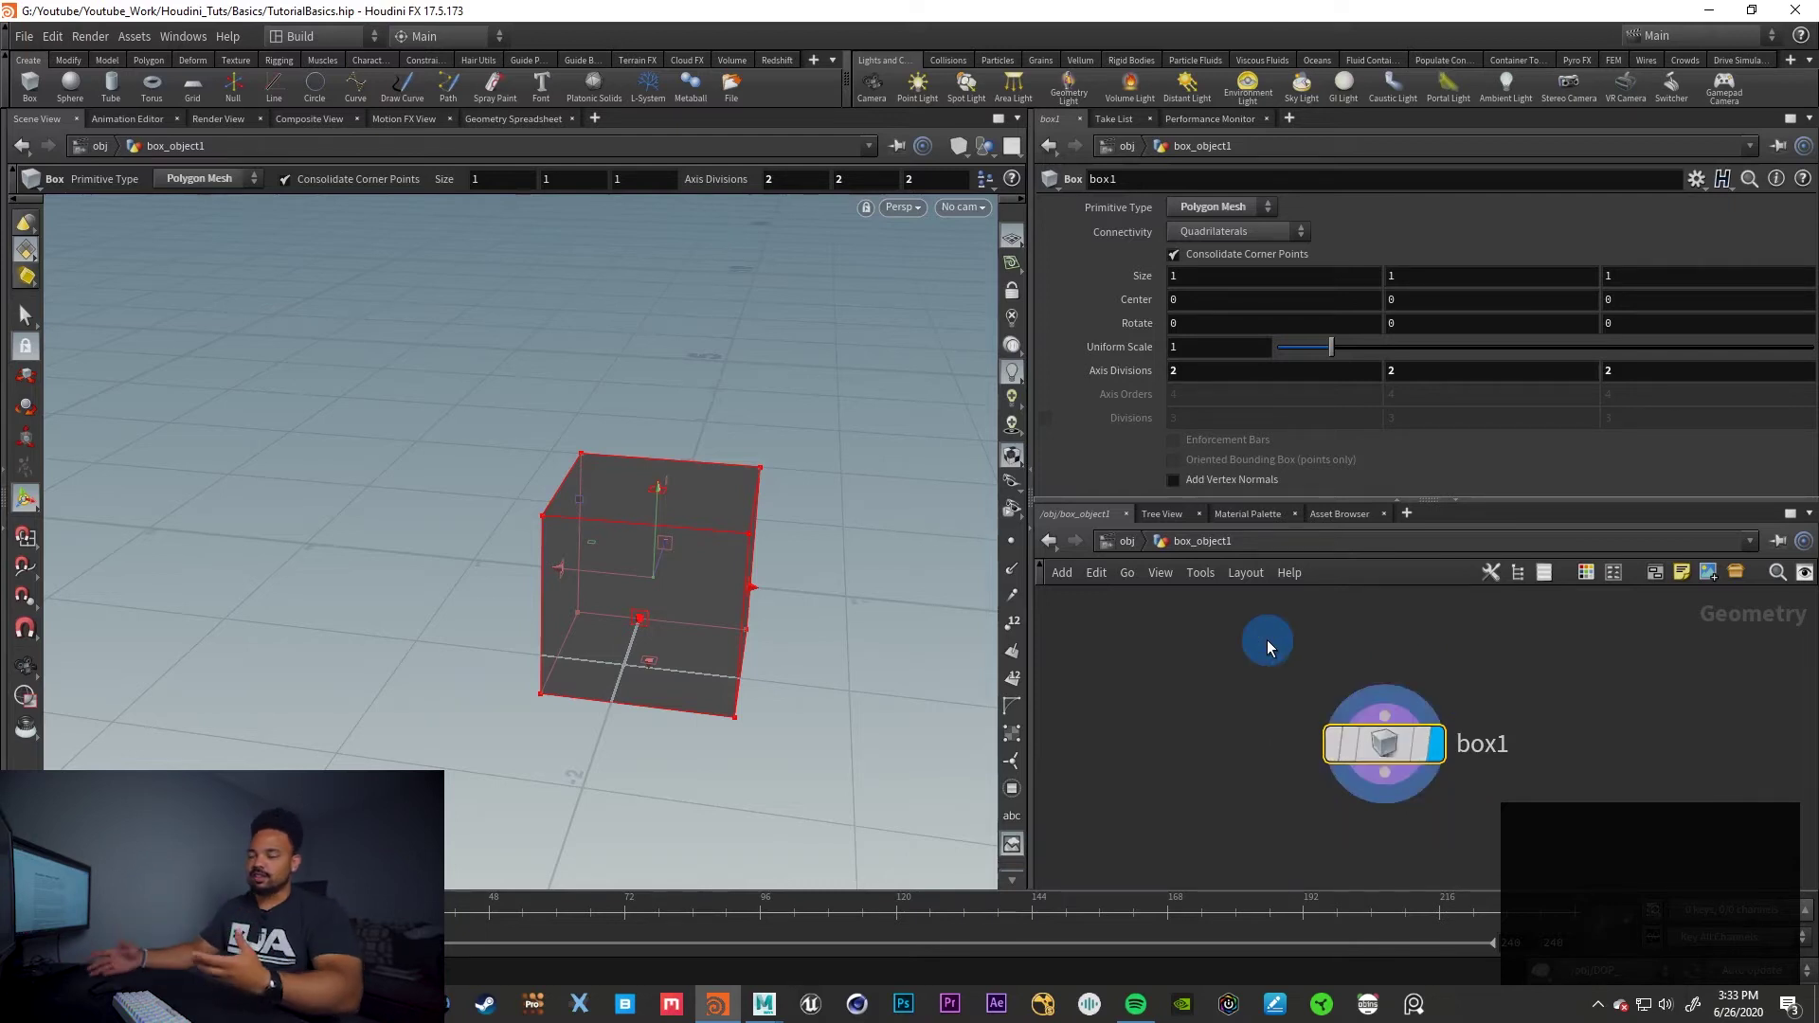
Inspect box1's node info, including its points, primitives, vertices and polygons, and close the info window
mouse_move(1385, 746)
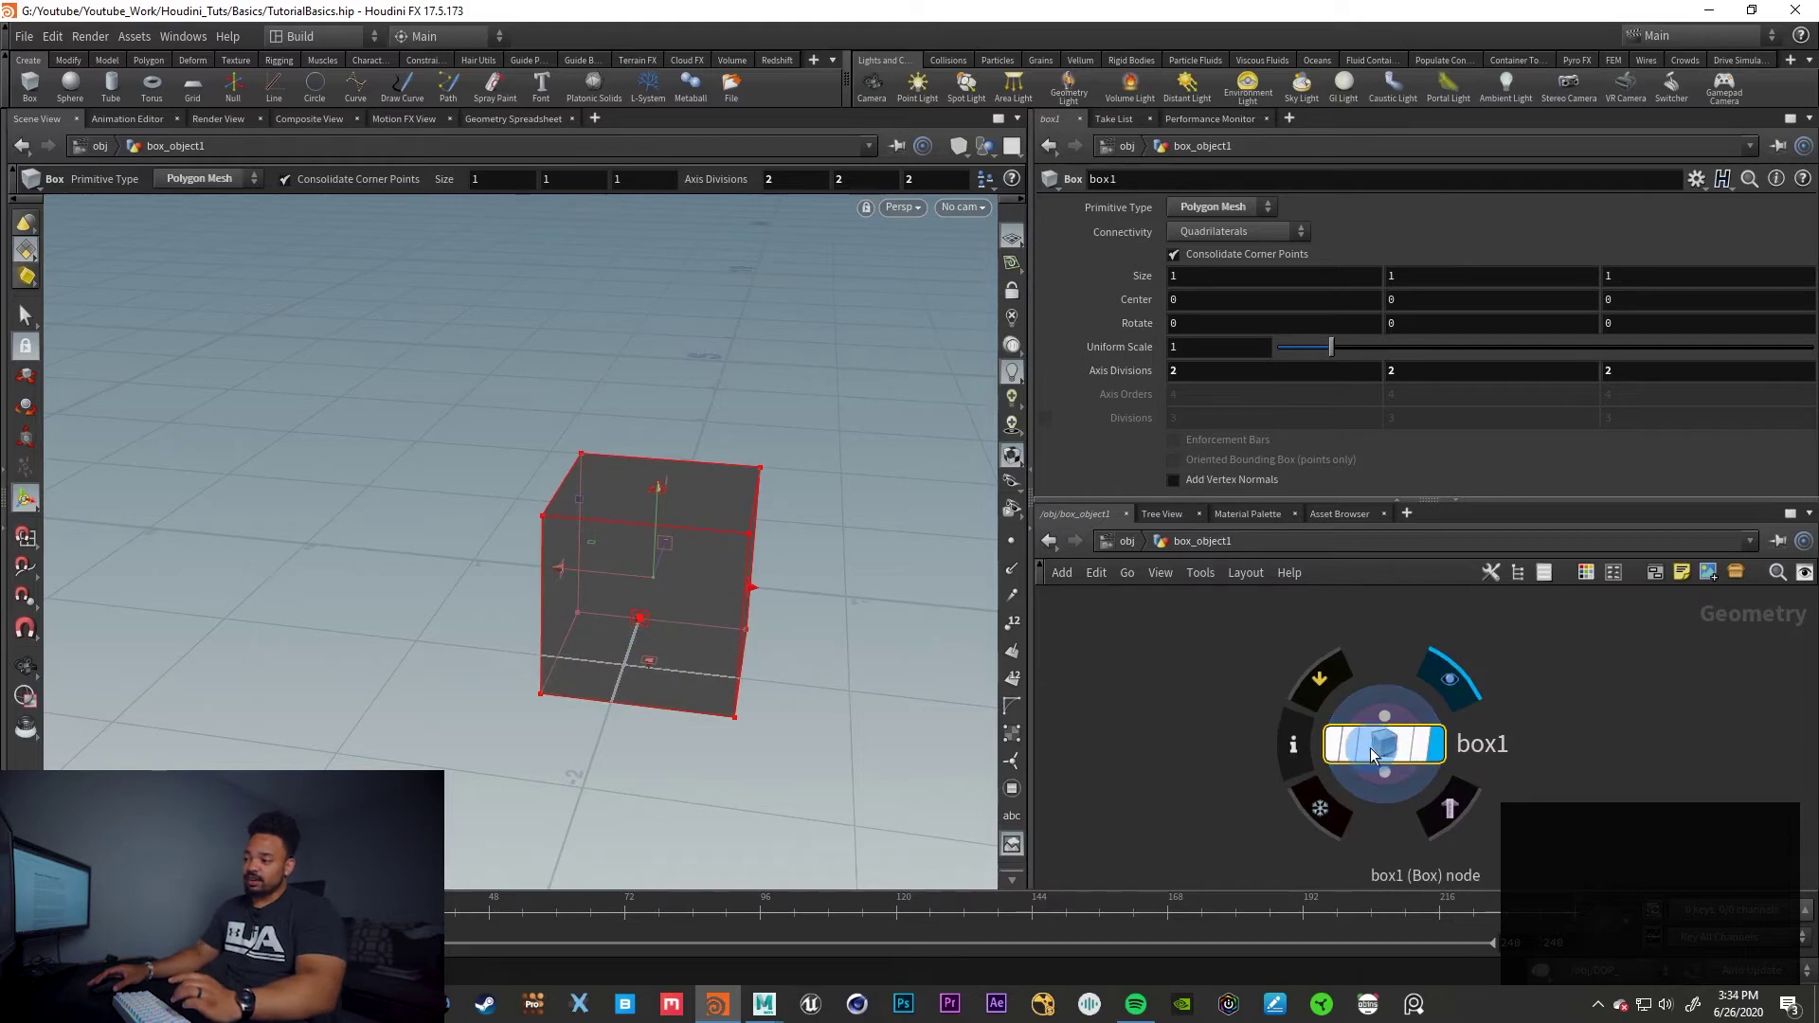
click(1297, 750)
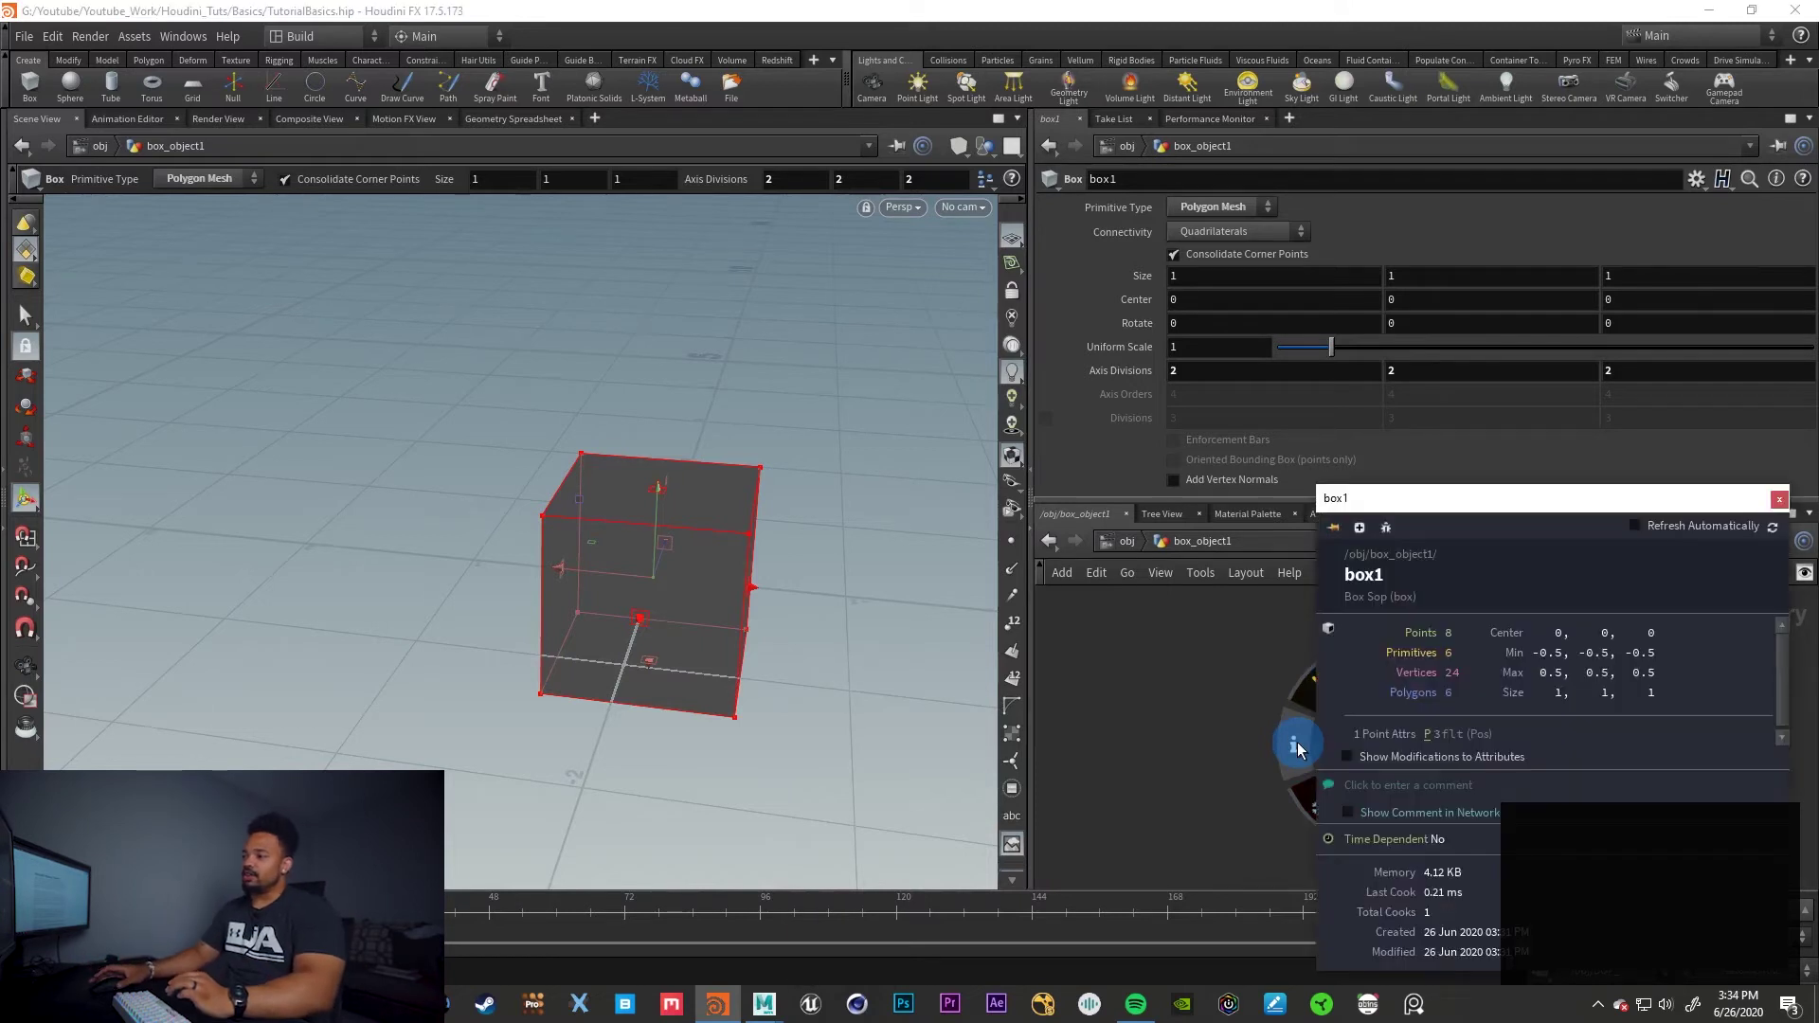
drag(1457, 496, 1090, 354)
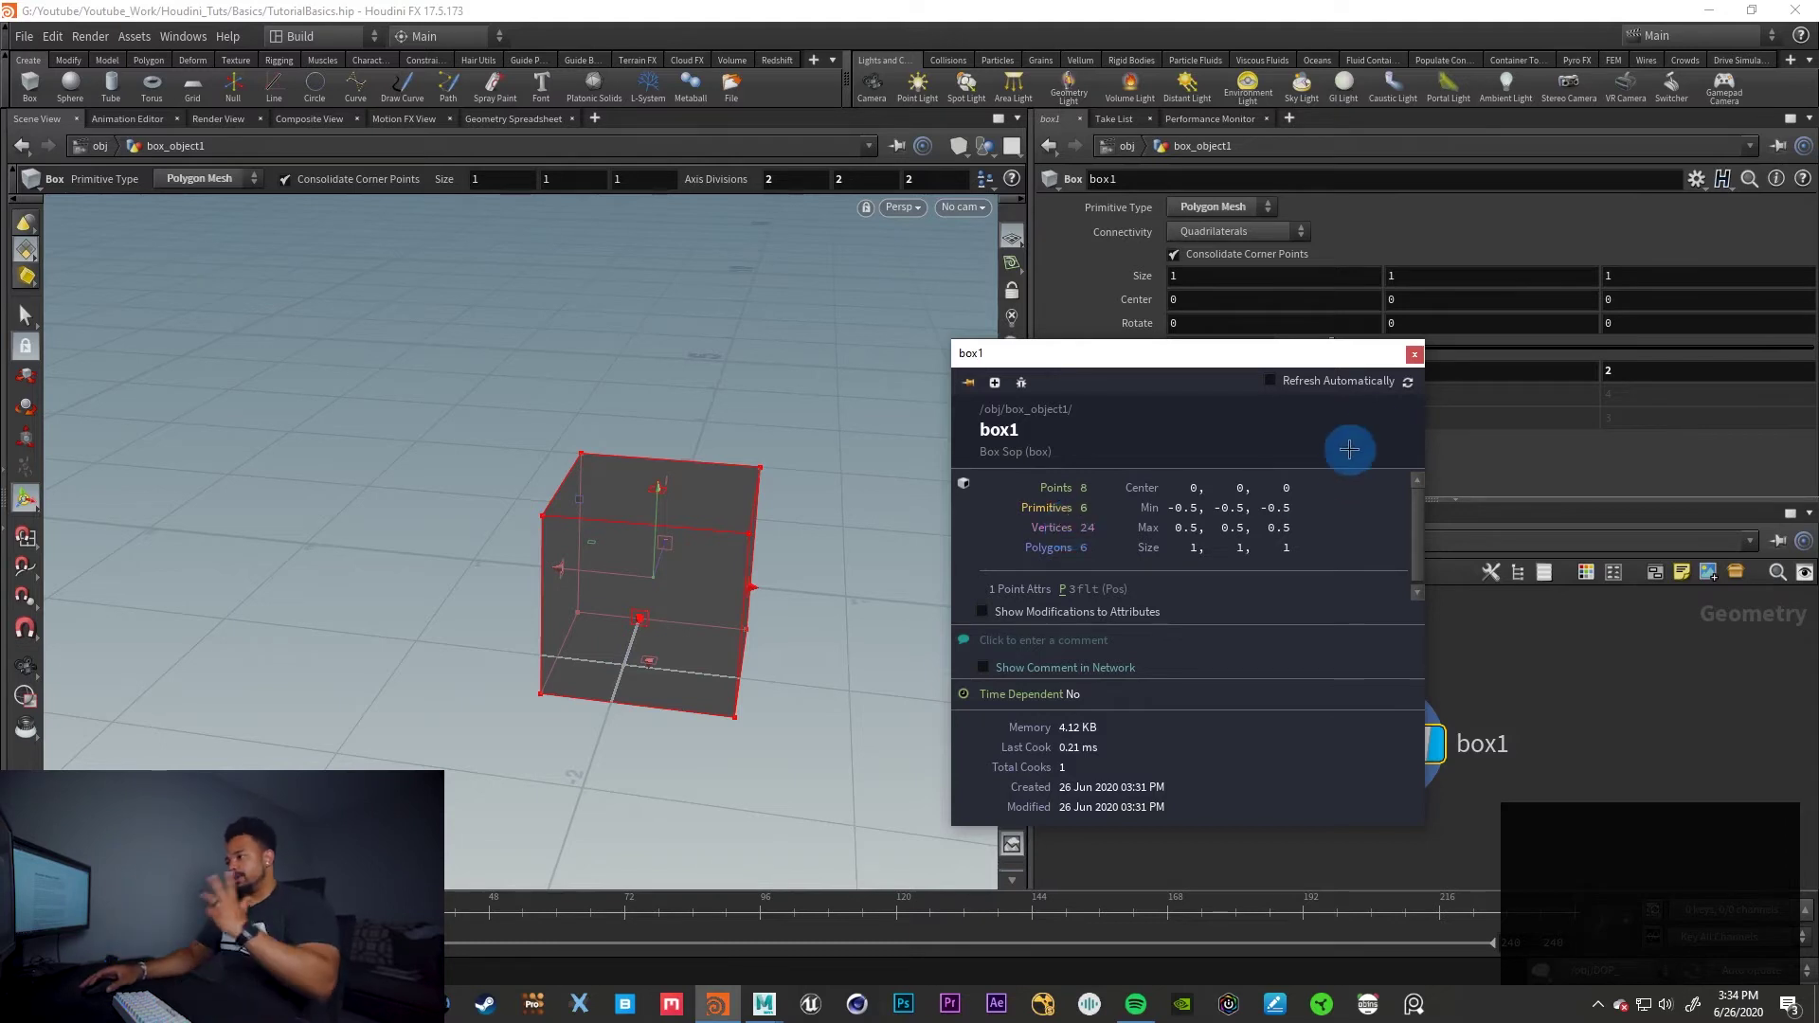
click(1414, 355)
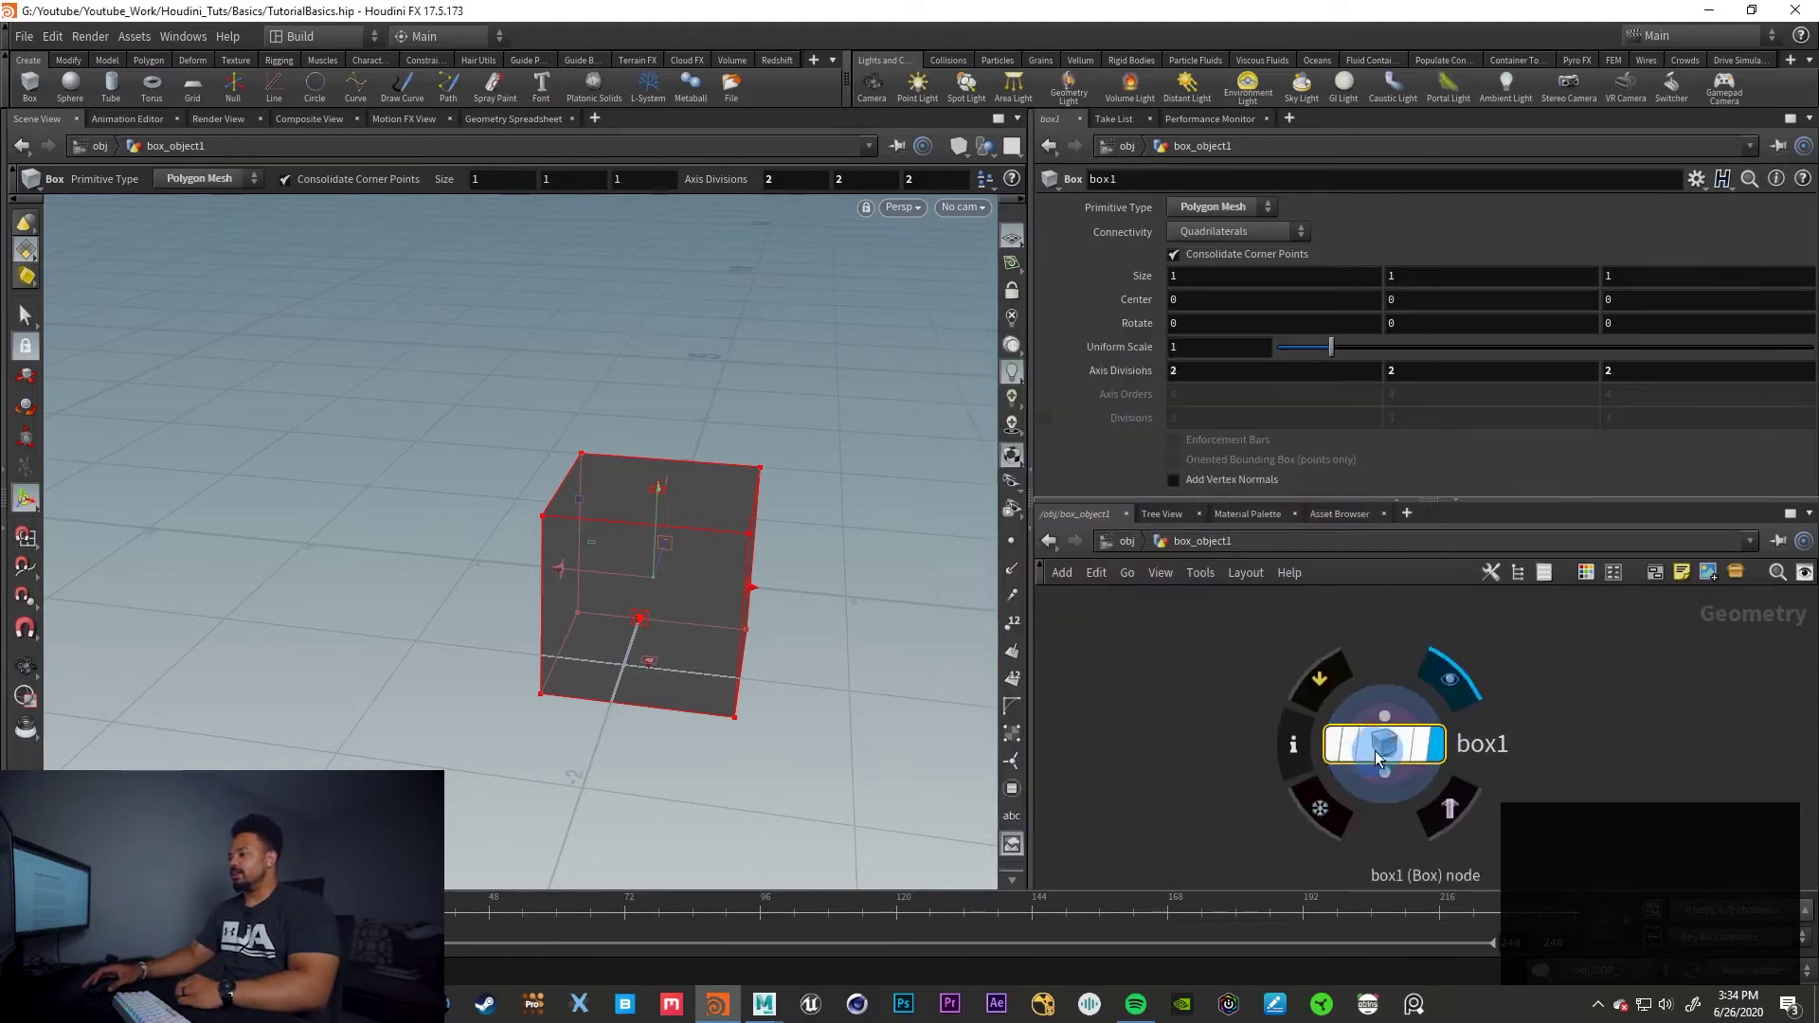
drag(1379, 746, 1335, 699)
drag(805, 621, 744, 599)
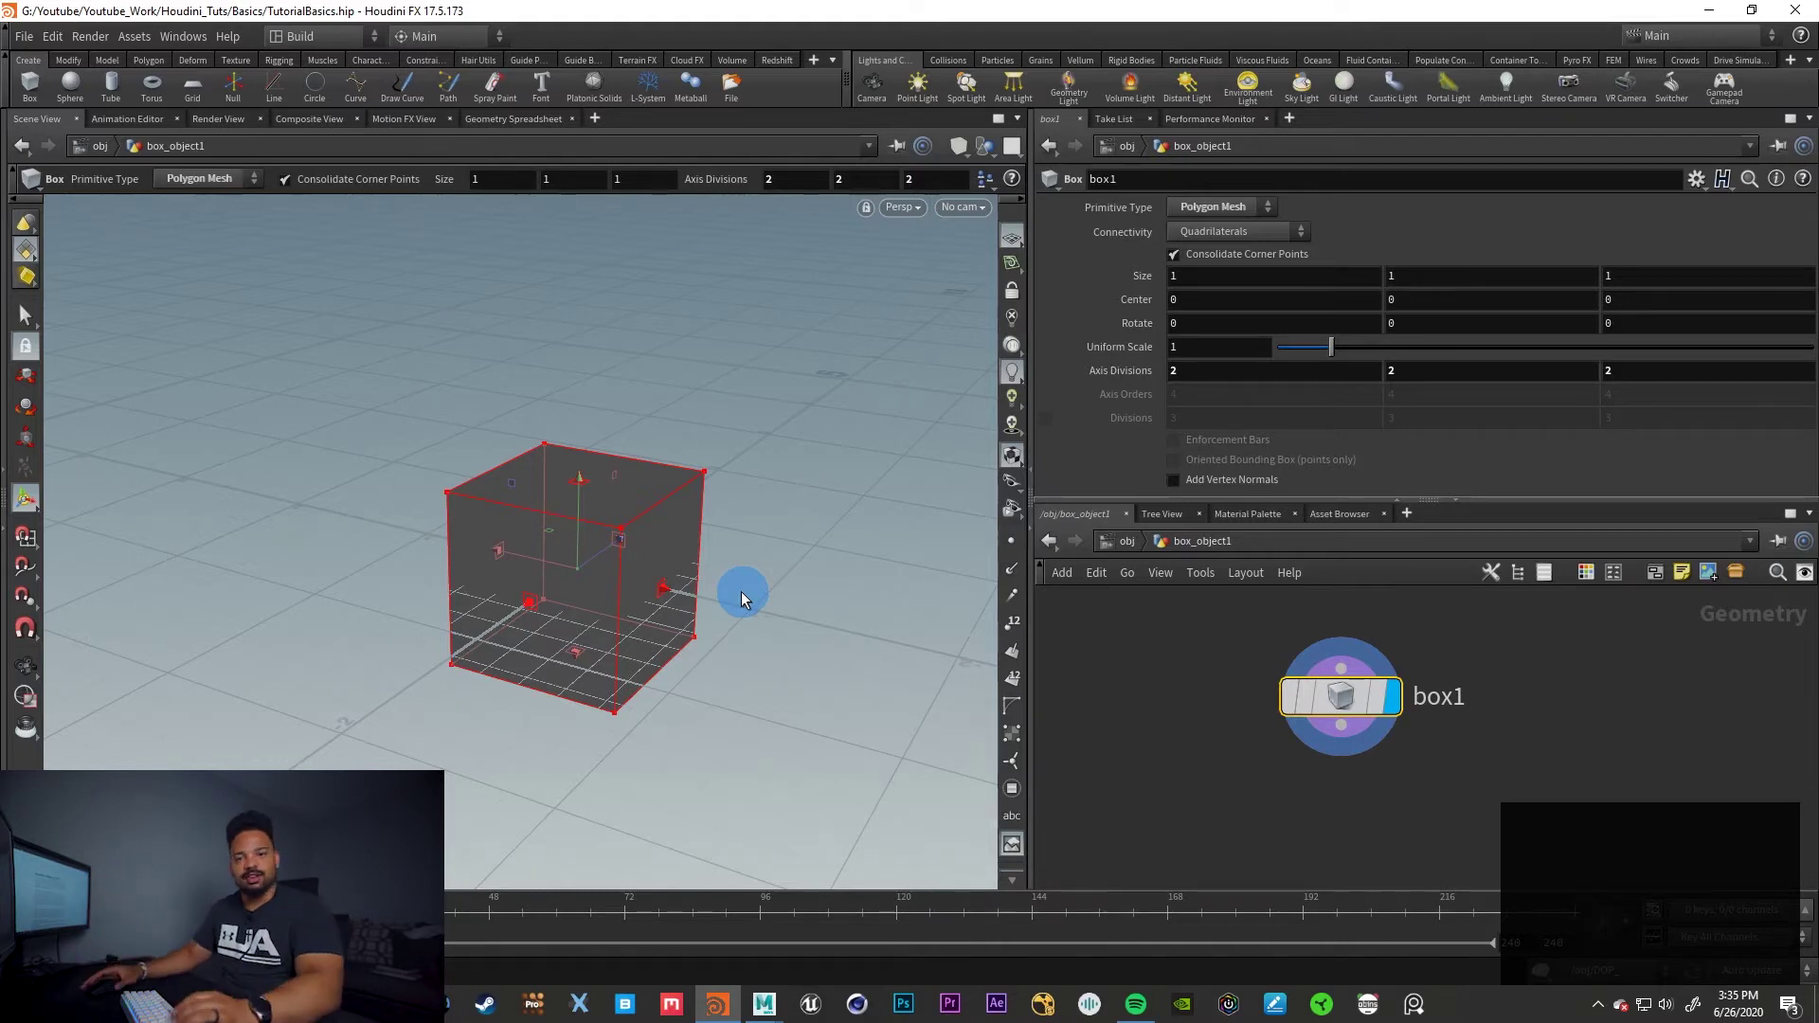
middle_drag(1222, 755, 1184, 731)
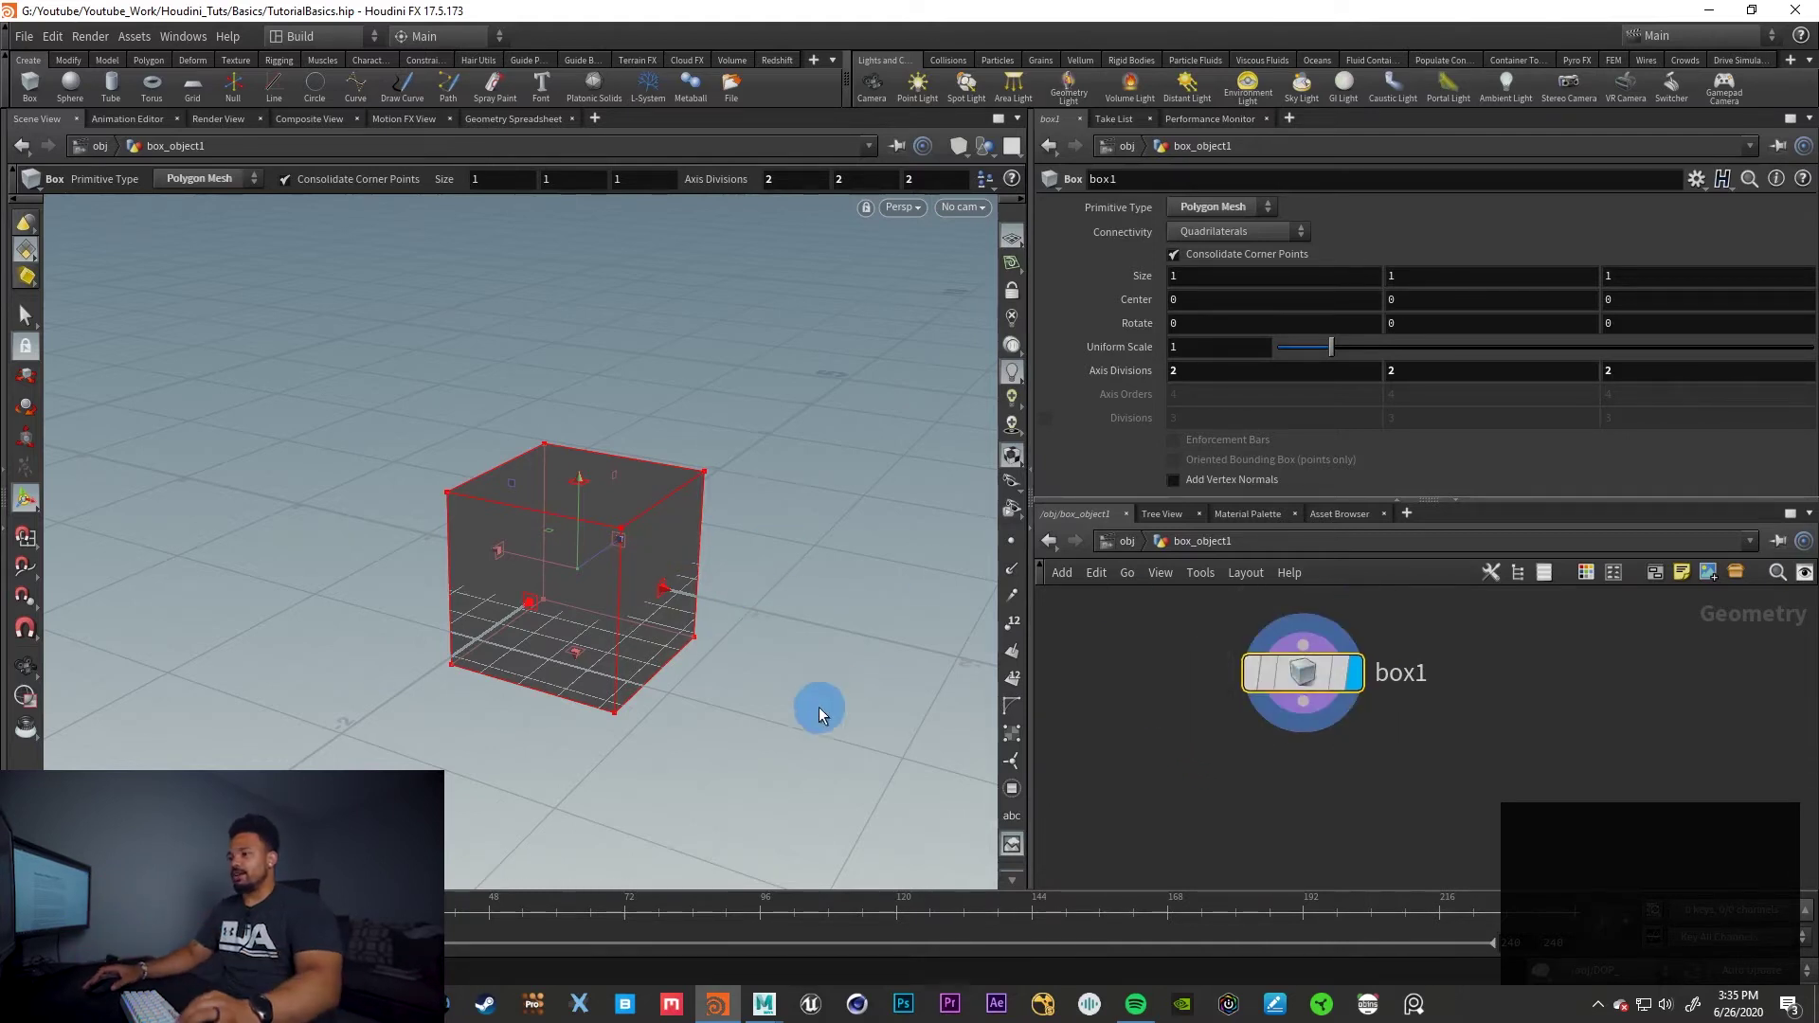
Delete the box1 node inside box_object1, and delete the box_object1 container itself from the object level
alt+drag(786, 678, 770, 669)
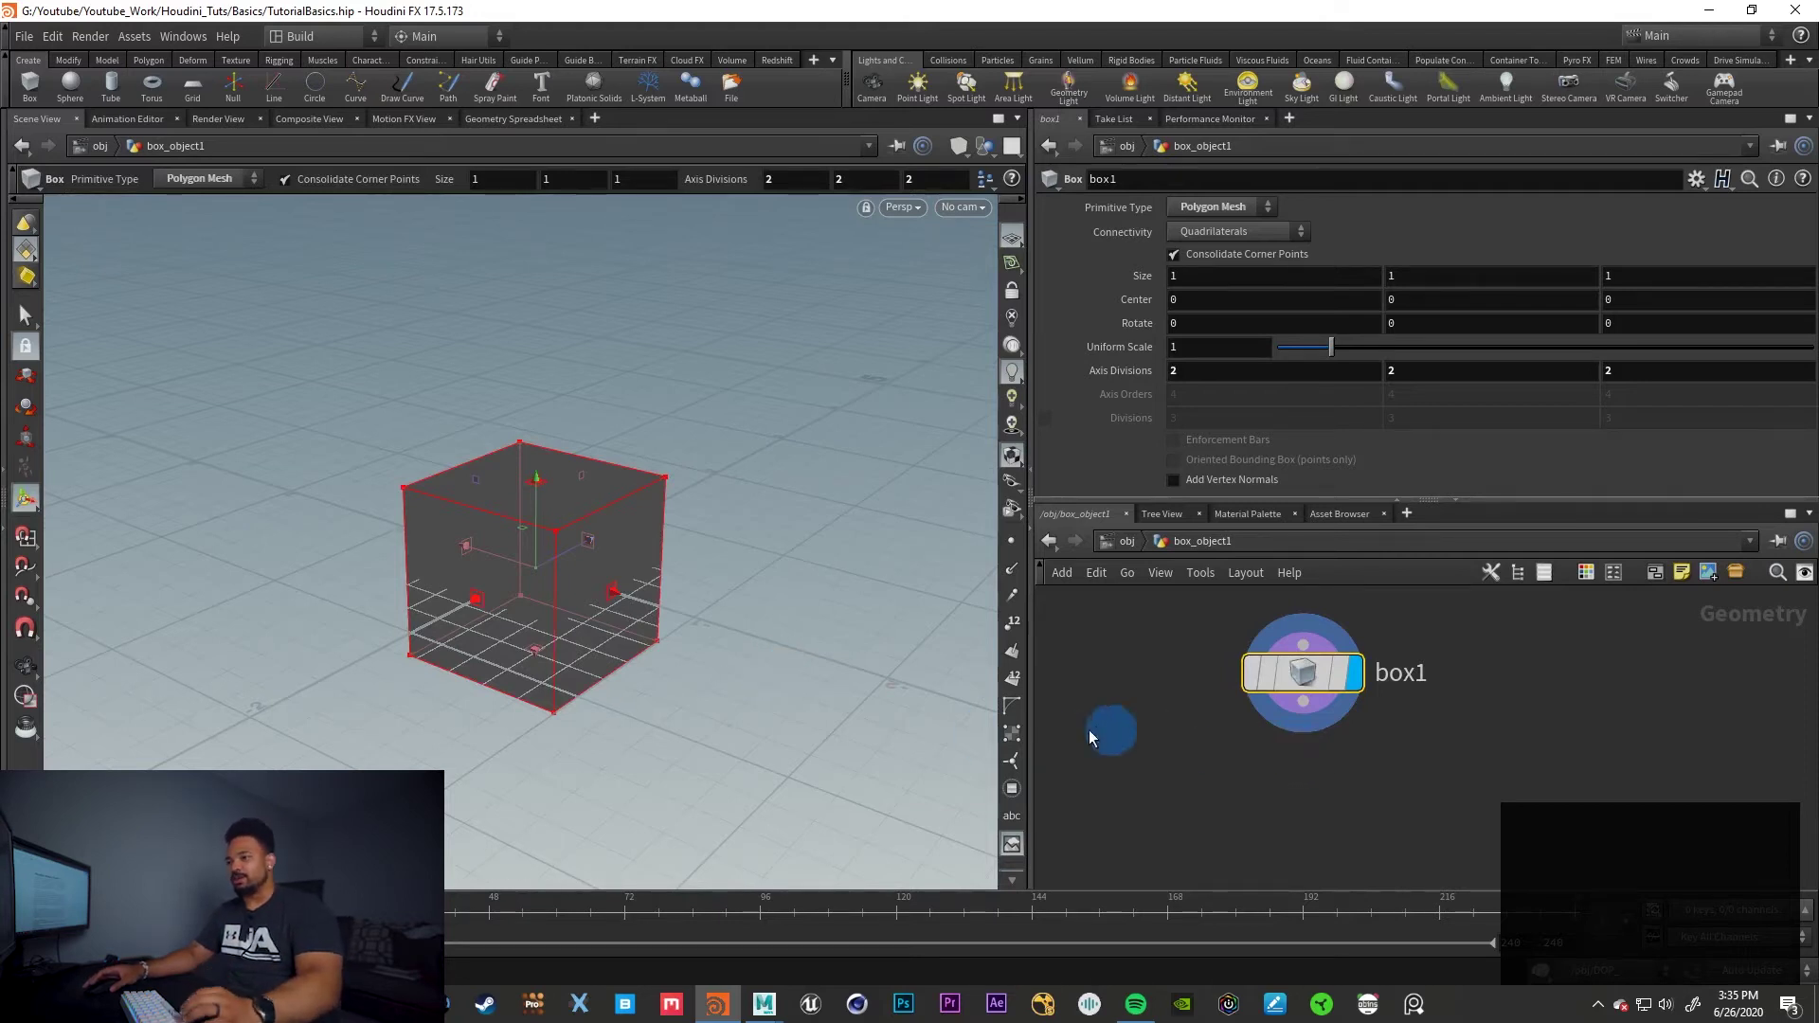
scroll(673, 679, up, 5)
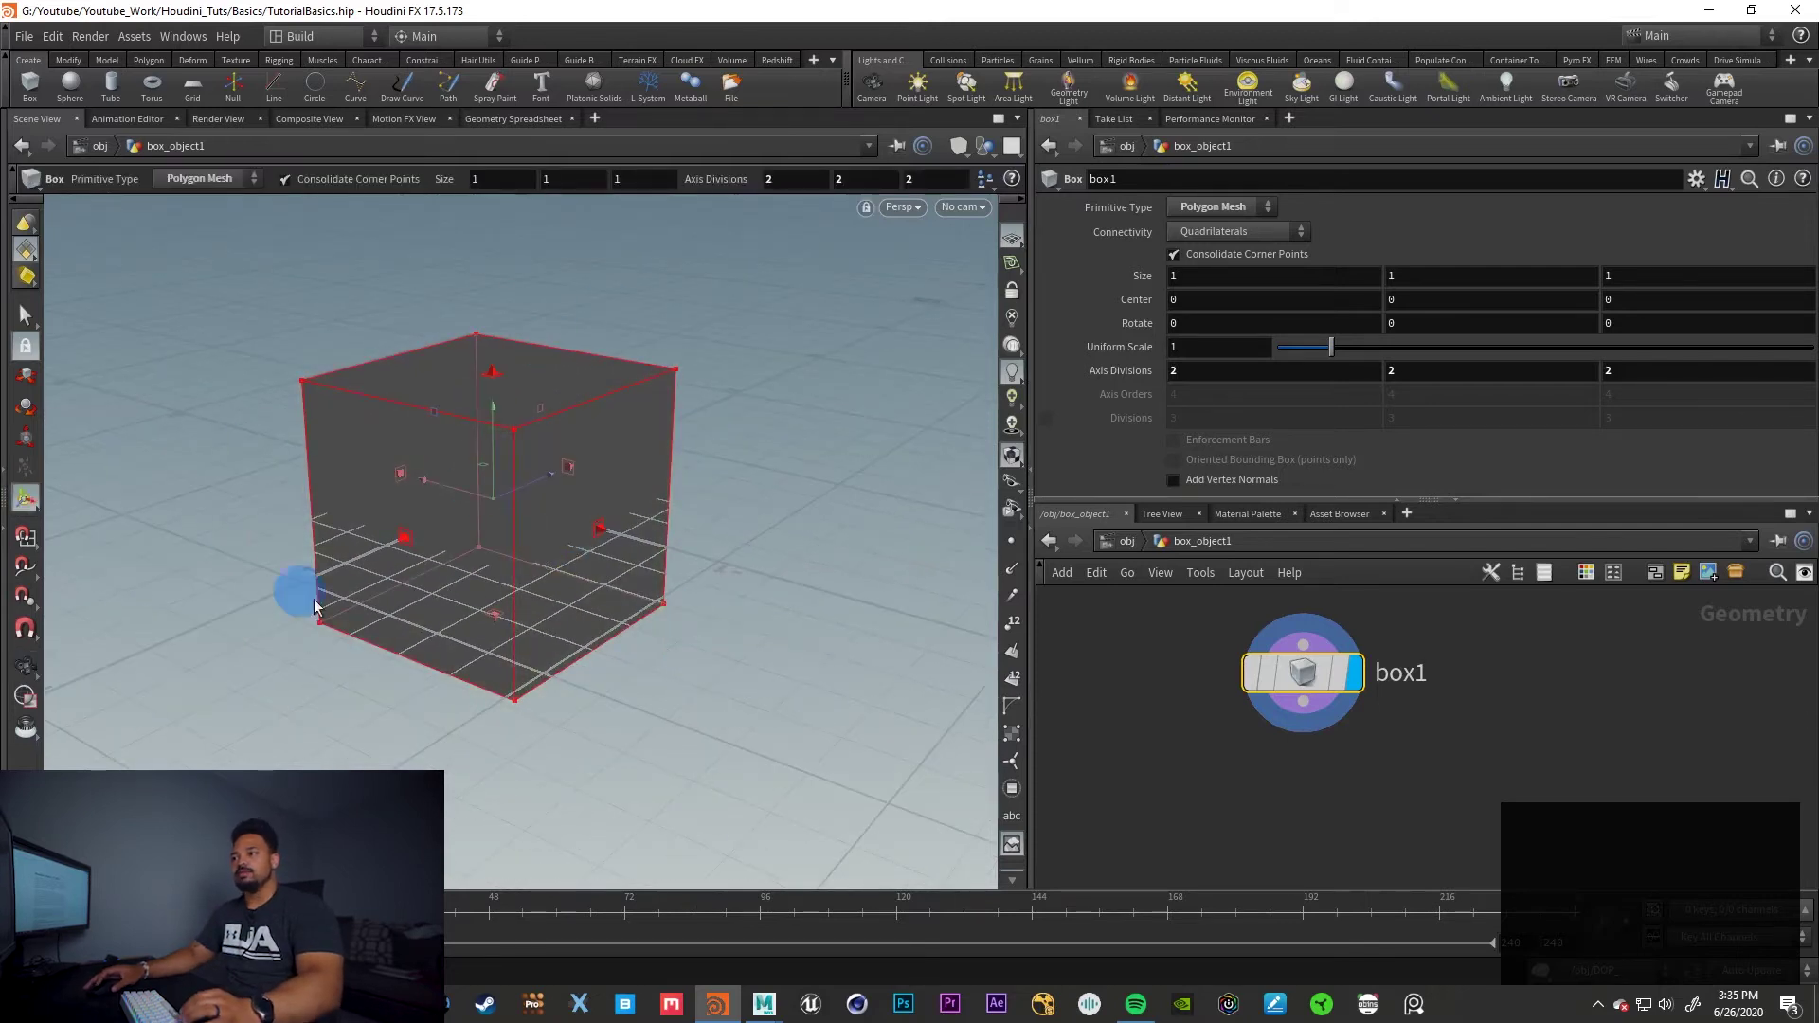
click(26, 315)
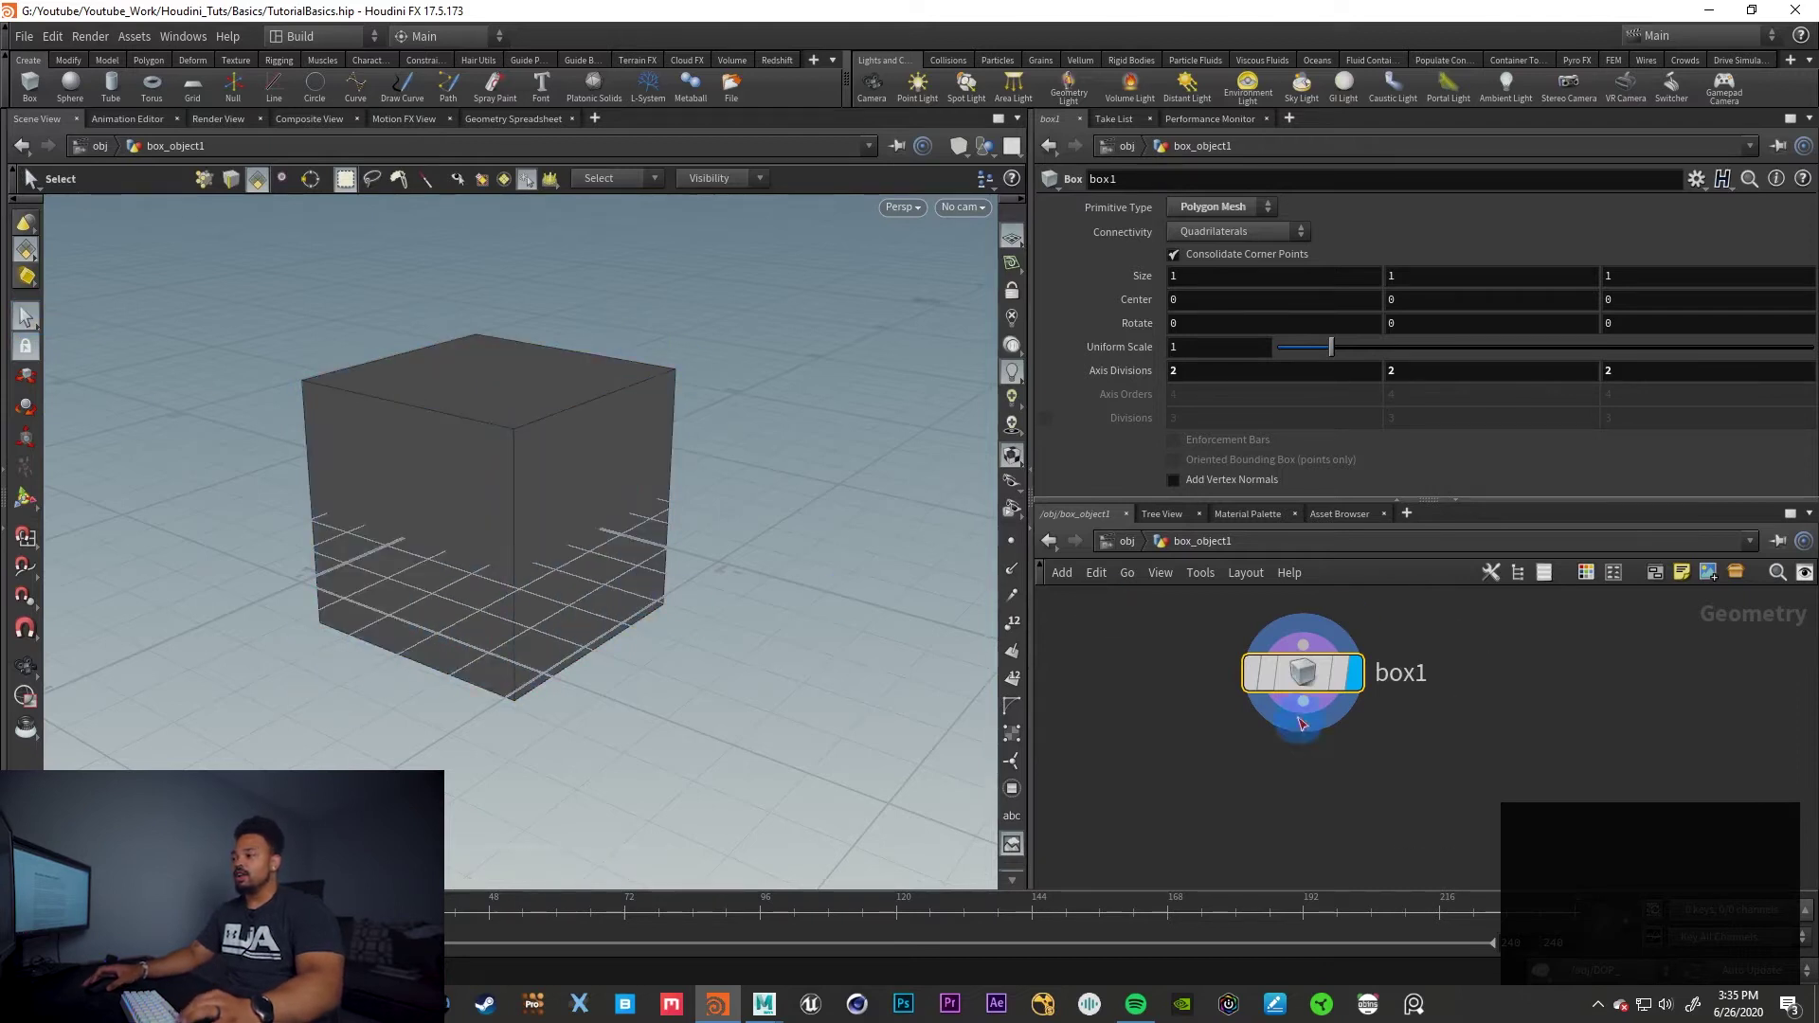
drag(1304, 678, 1324, 684)
key(Delete)
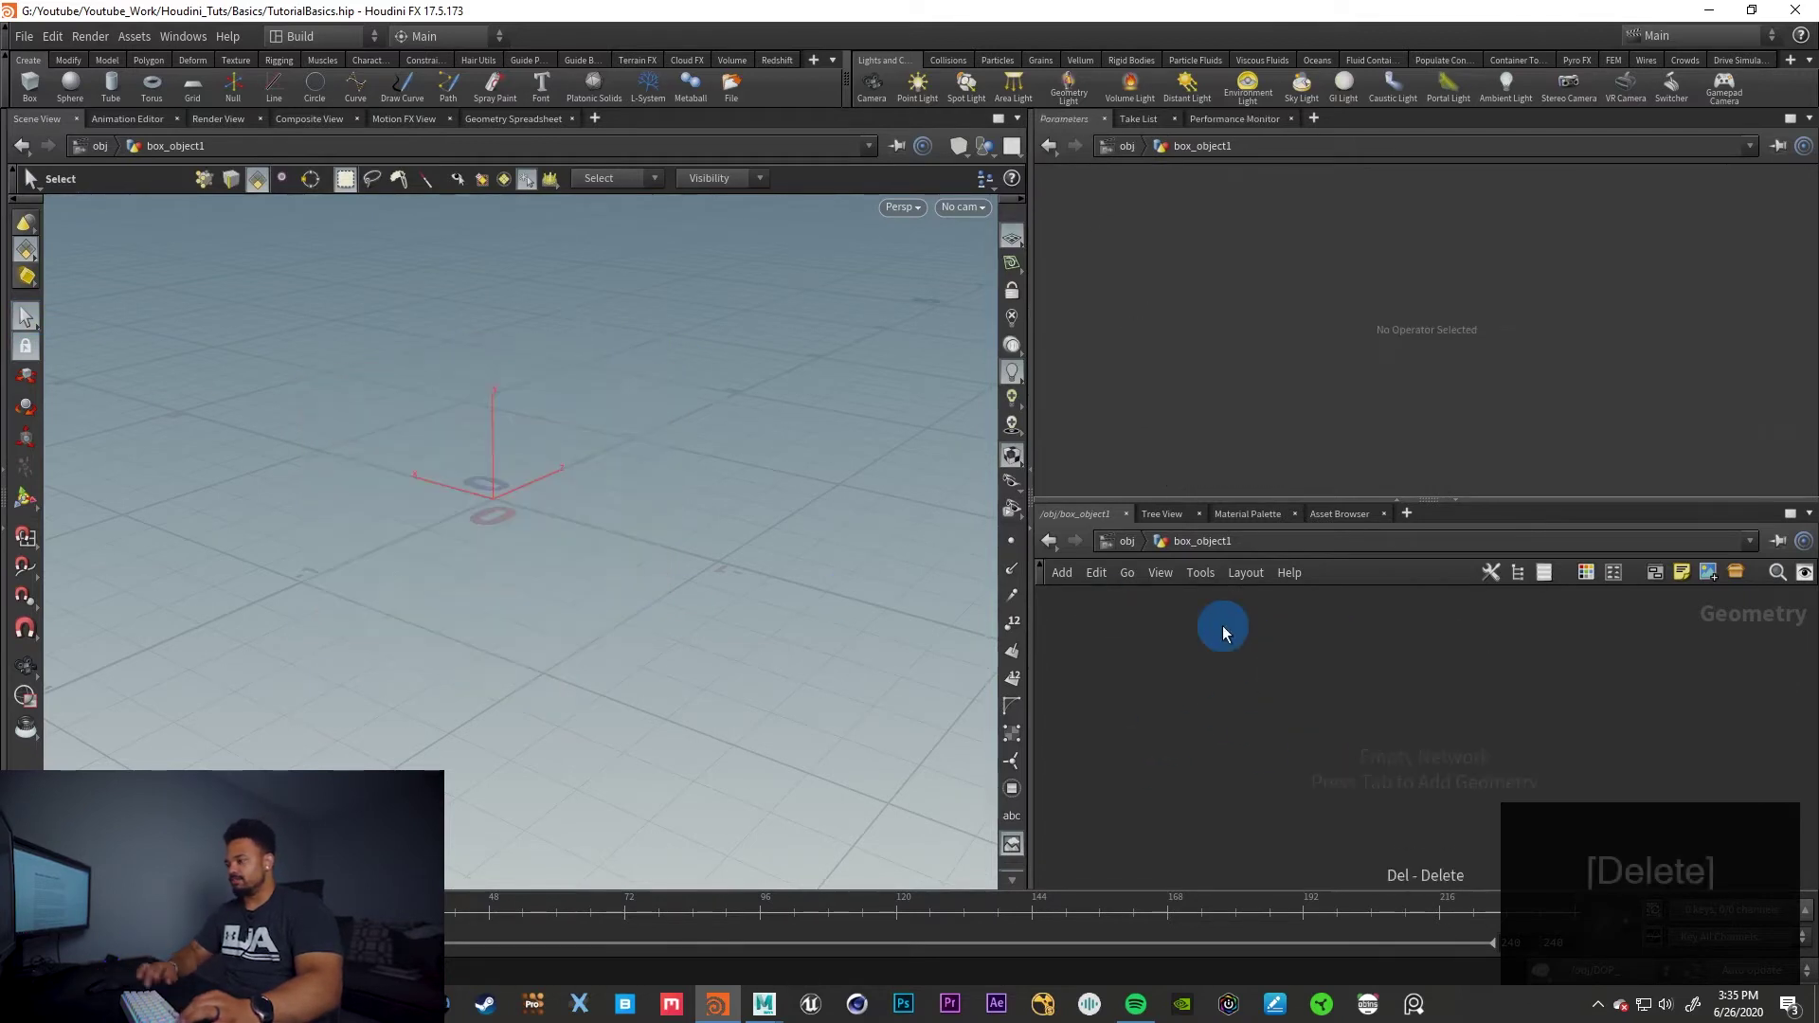
click(1123, 541)
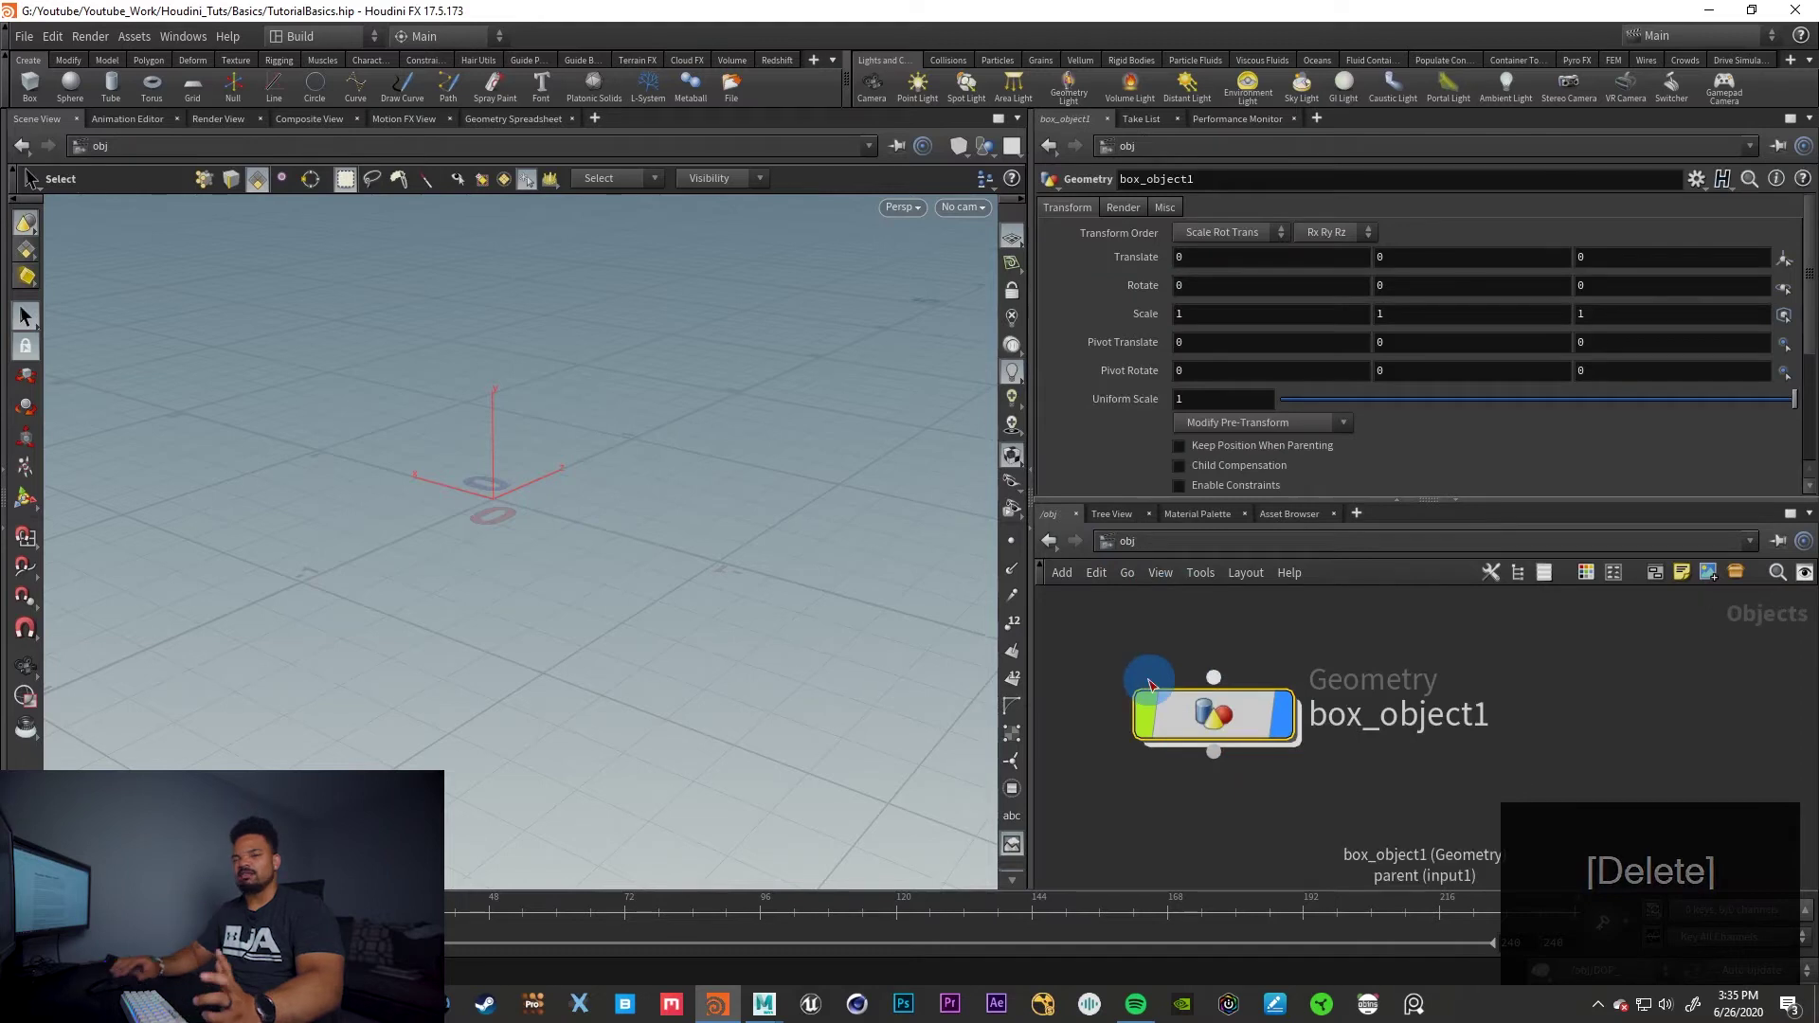
key(Delete)
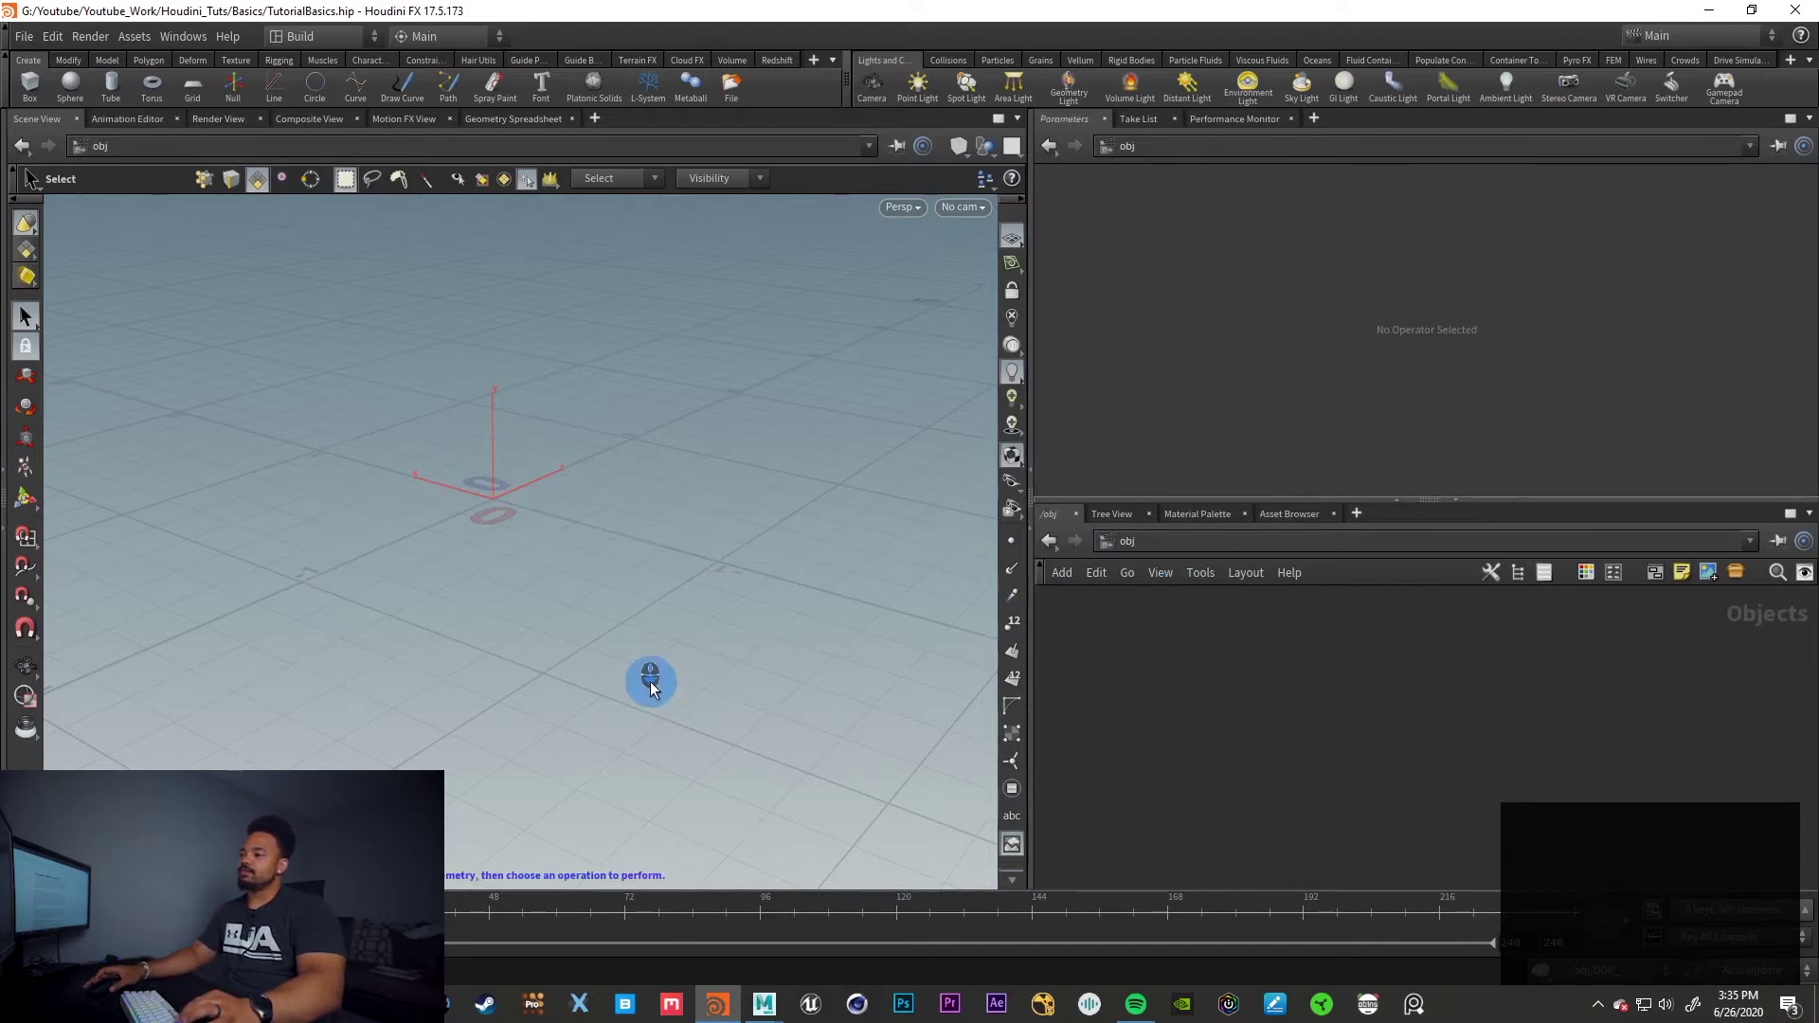
Add an empty Geometry object to the obj network
scroll(1330, 717, down, 10)
middle_drag(1307, 757, 1336, 696)
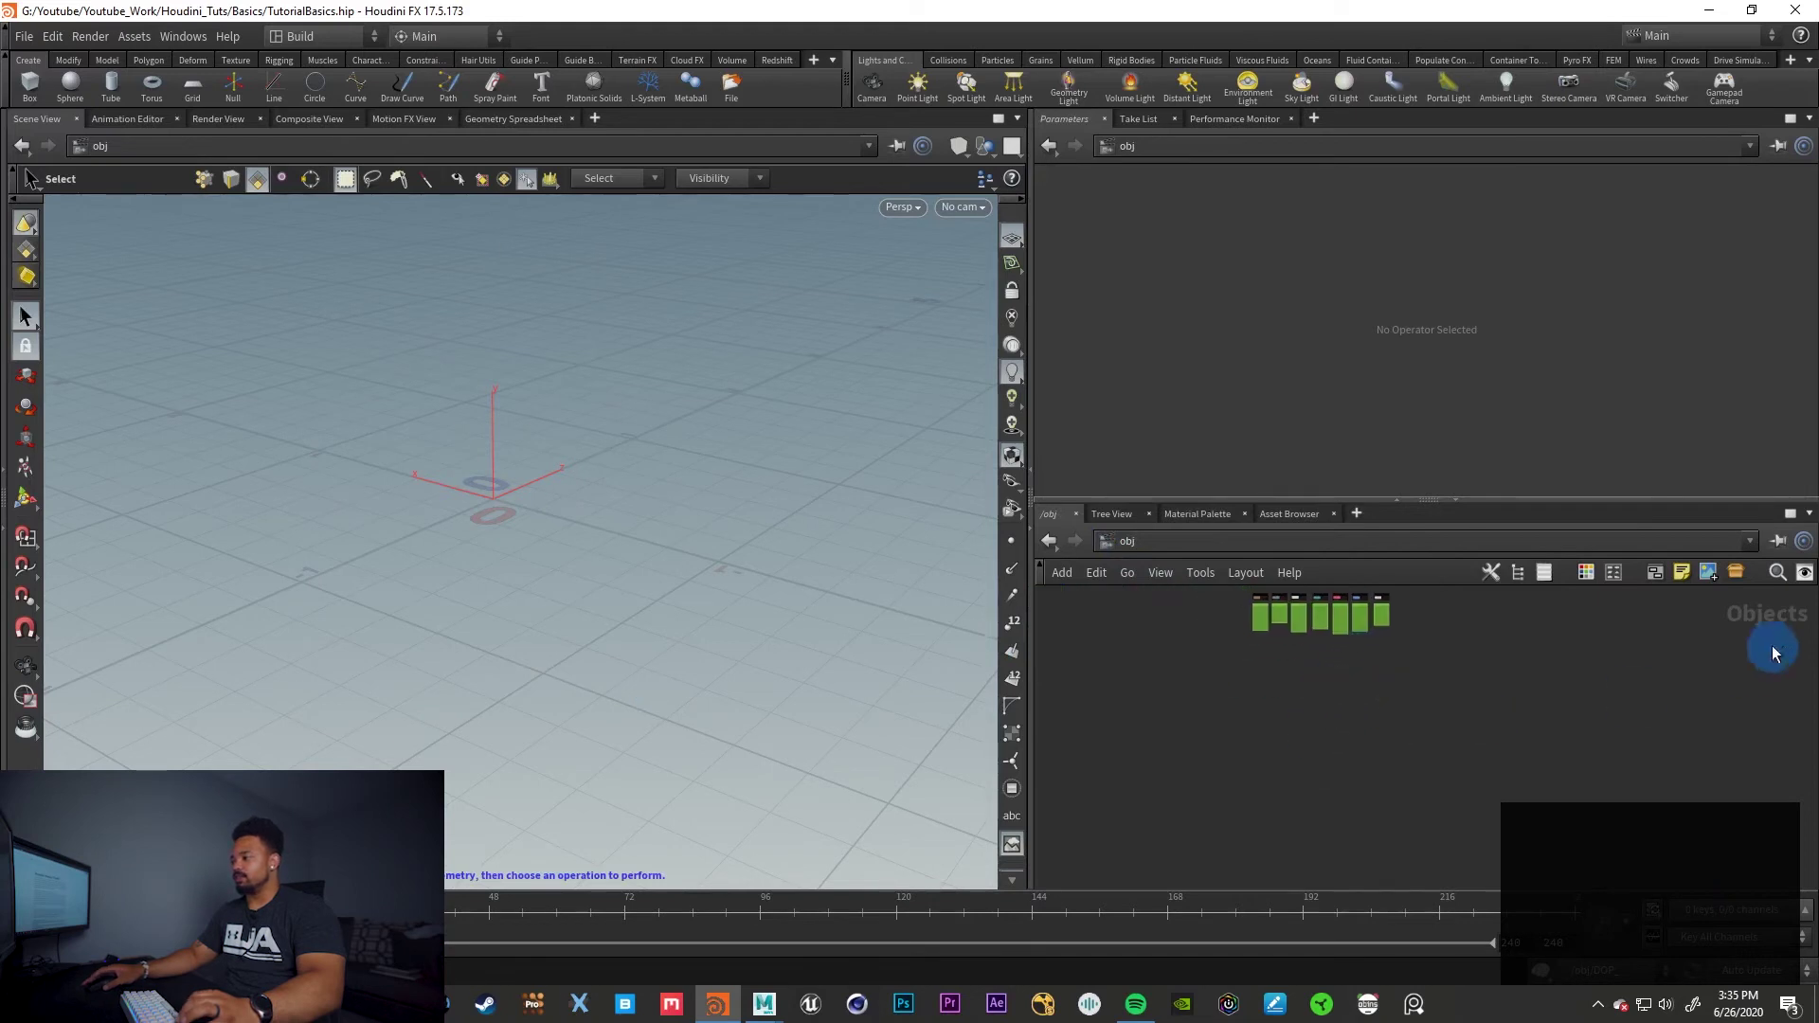
scroll(1304, 741, up, 5)
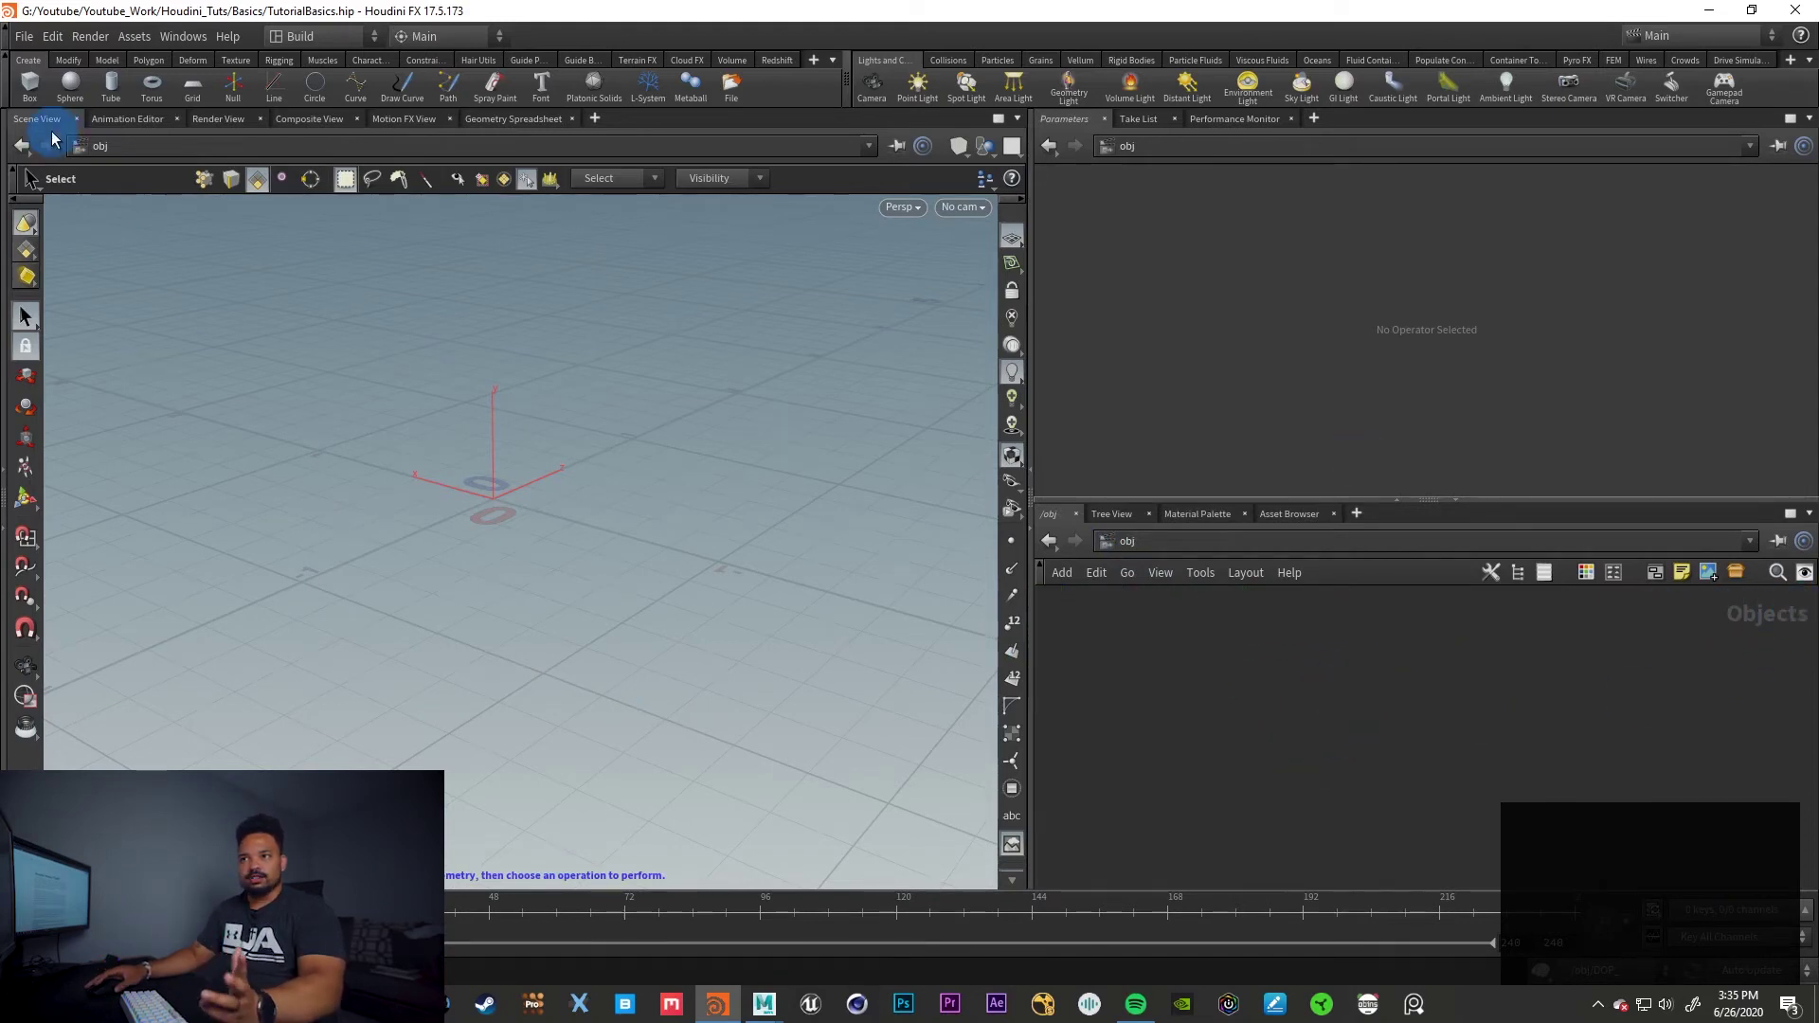
click(30, 85)
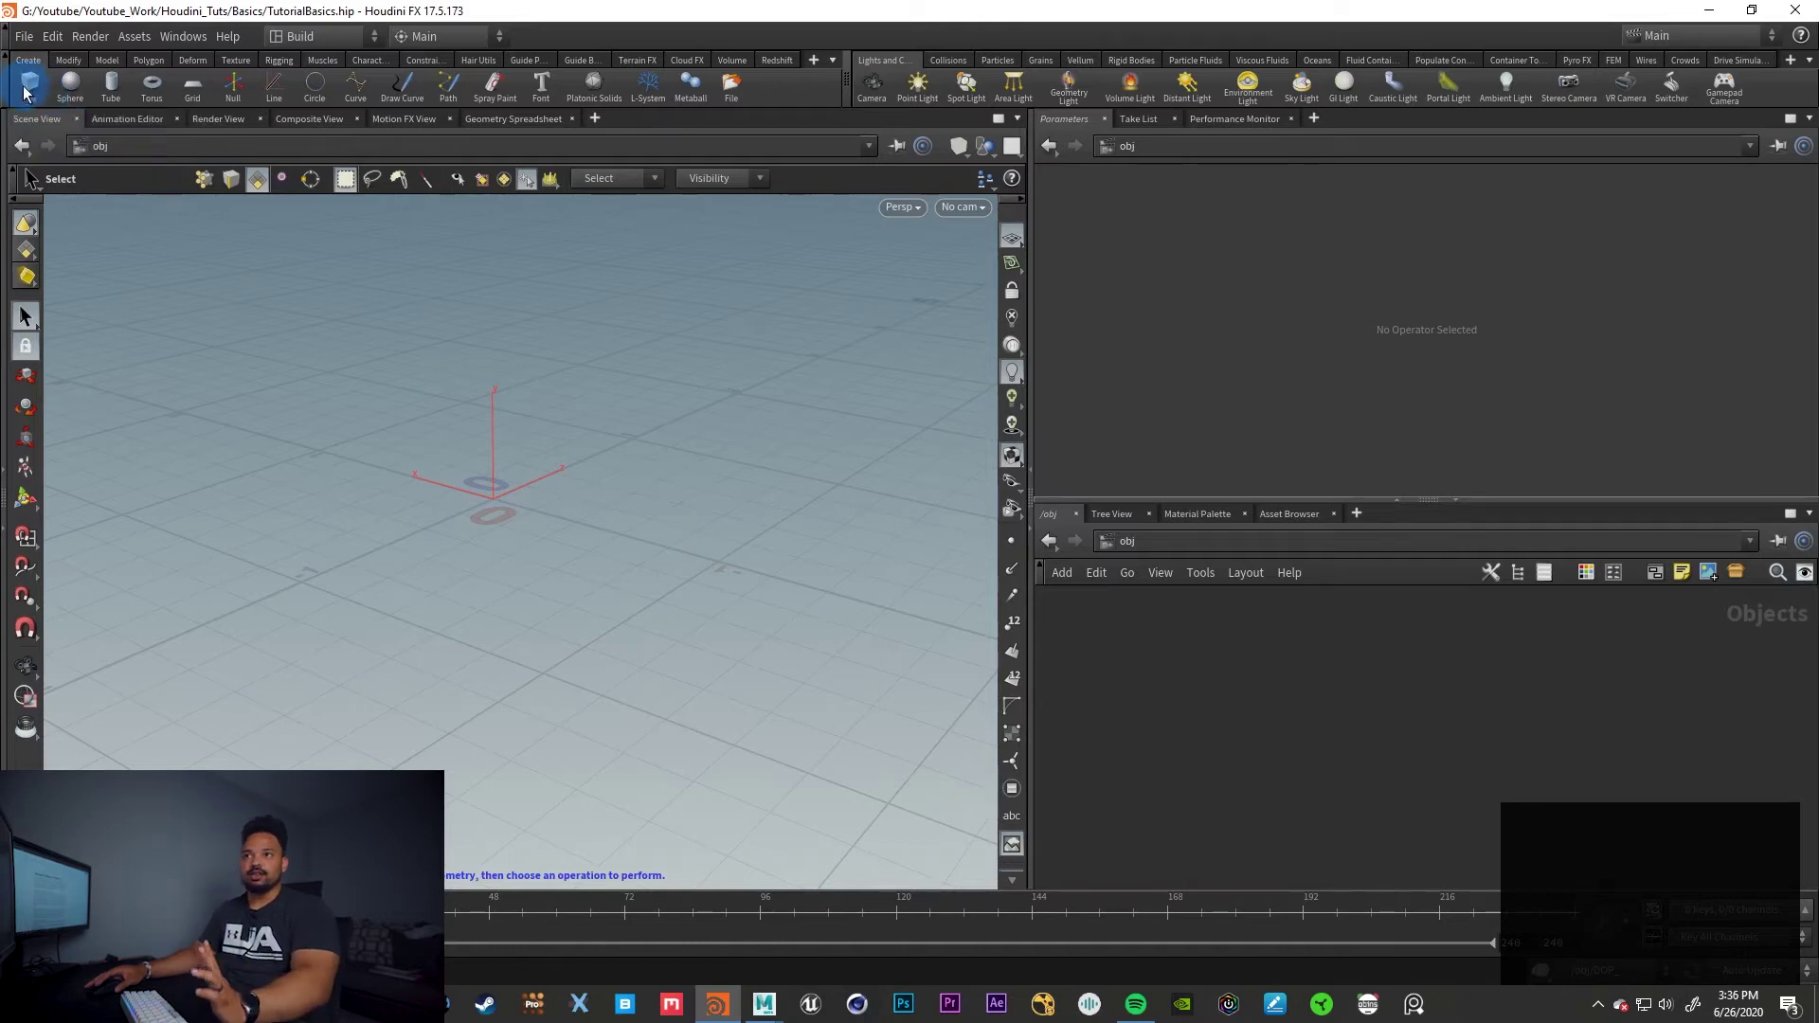
click(1195, 730)
key(Tab)
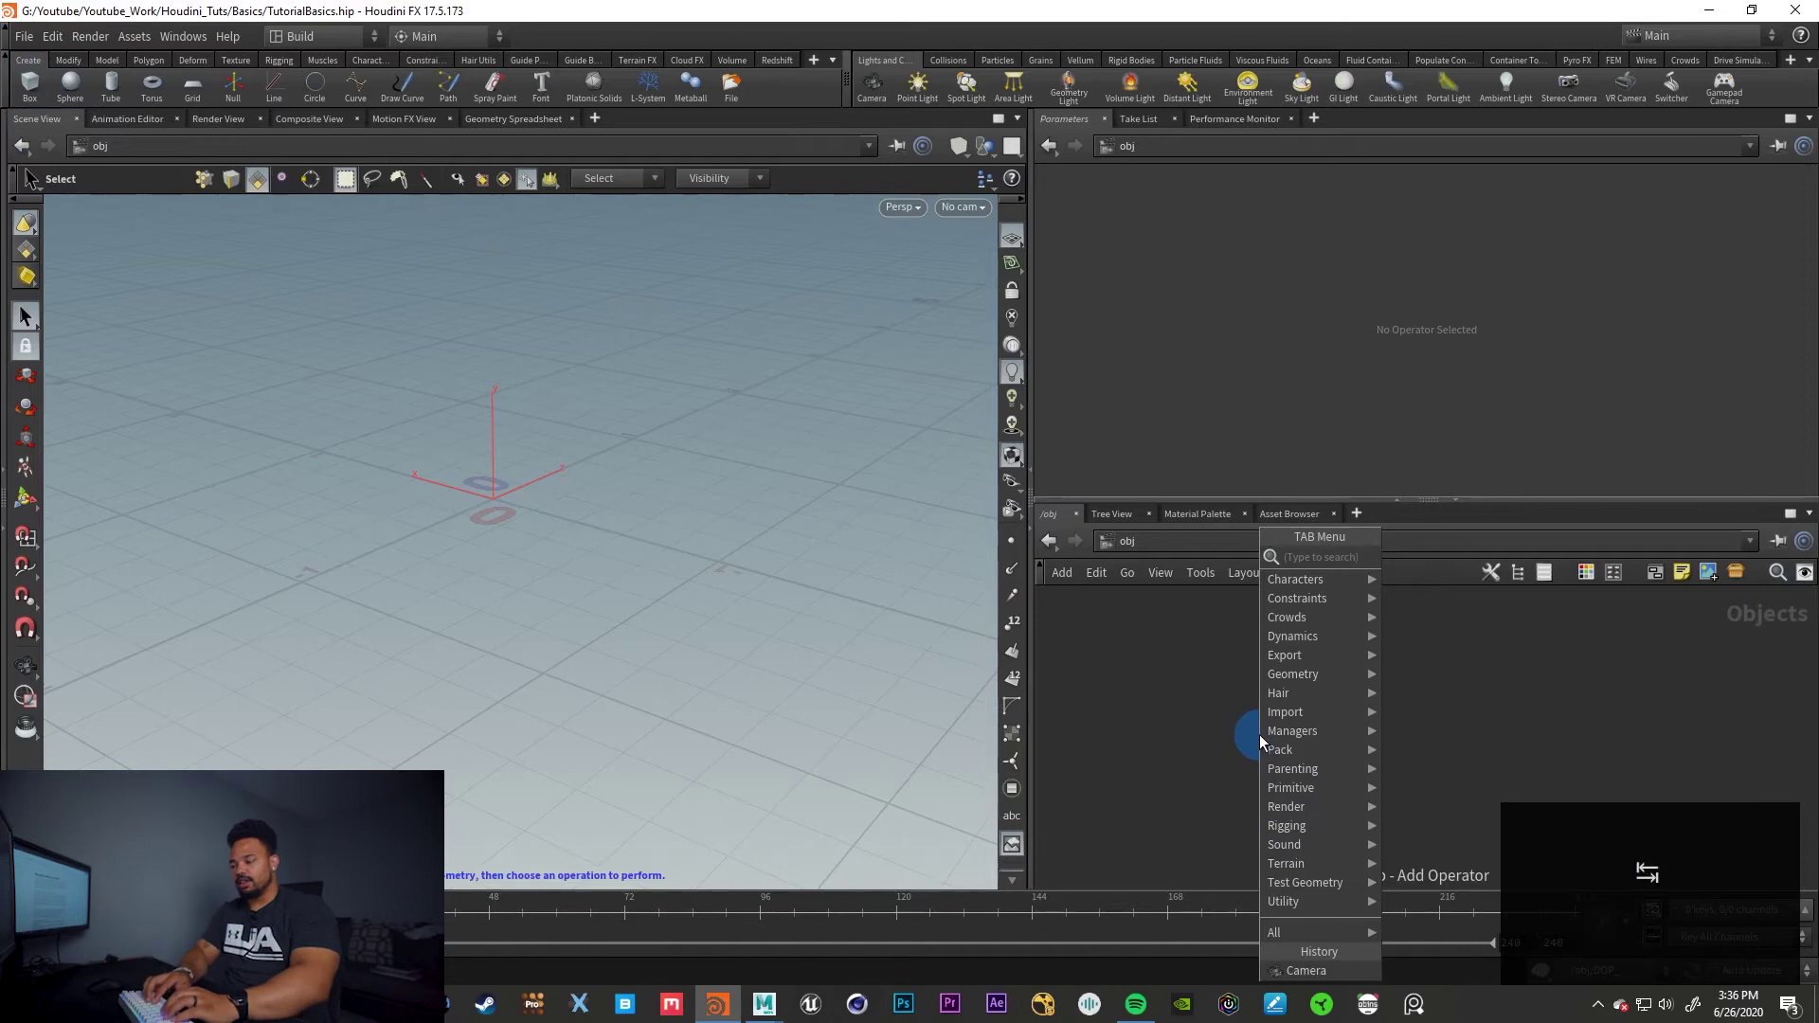
text(geo)
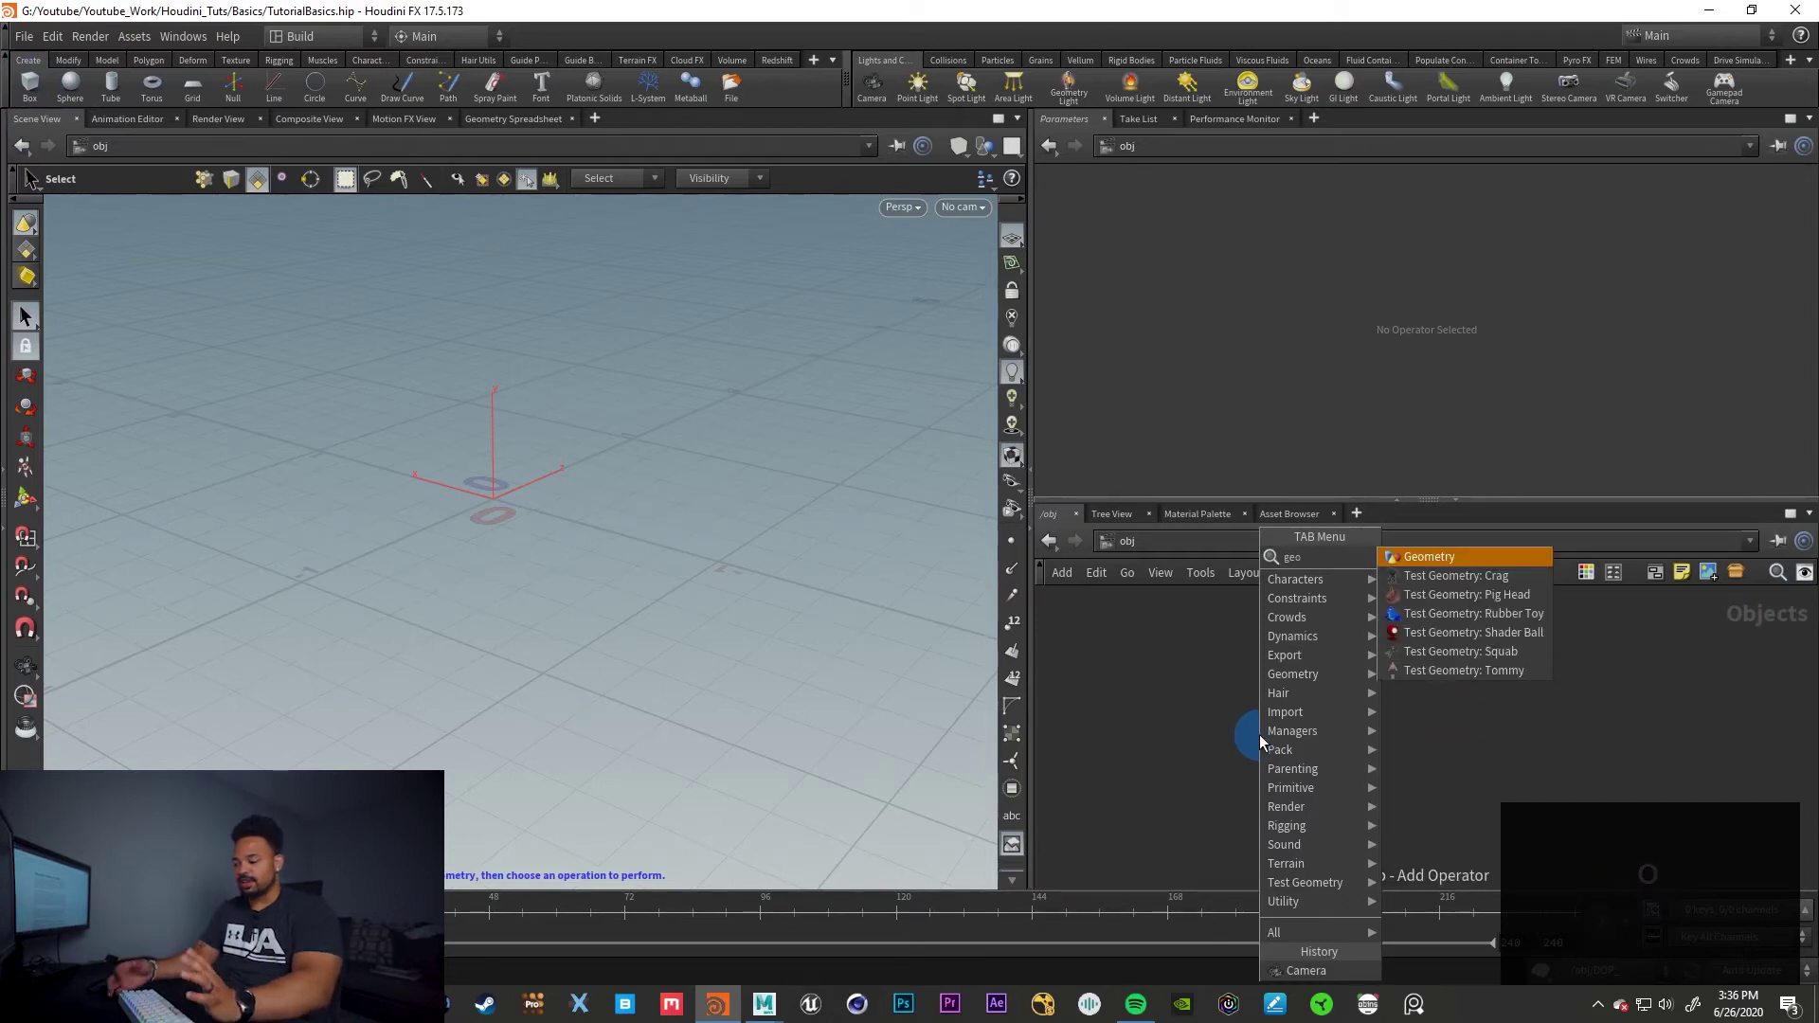
key(Return)
click(1317, 725)
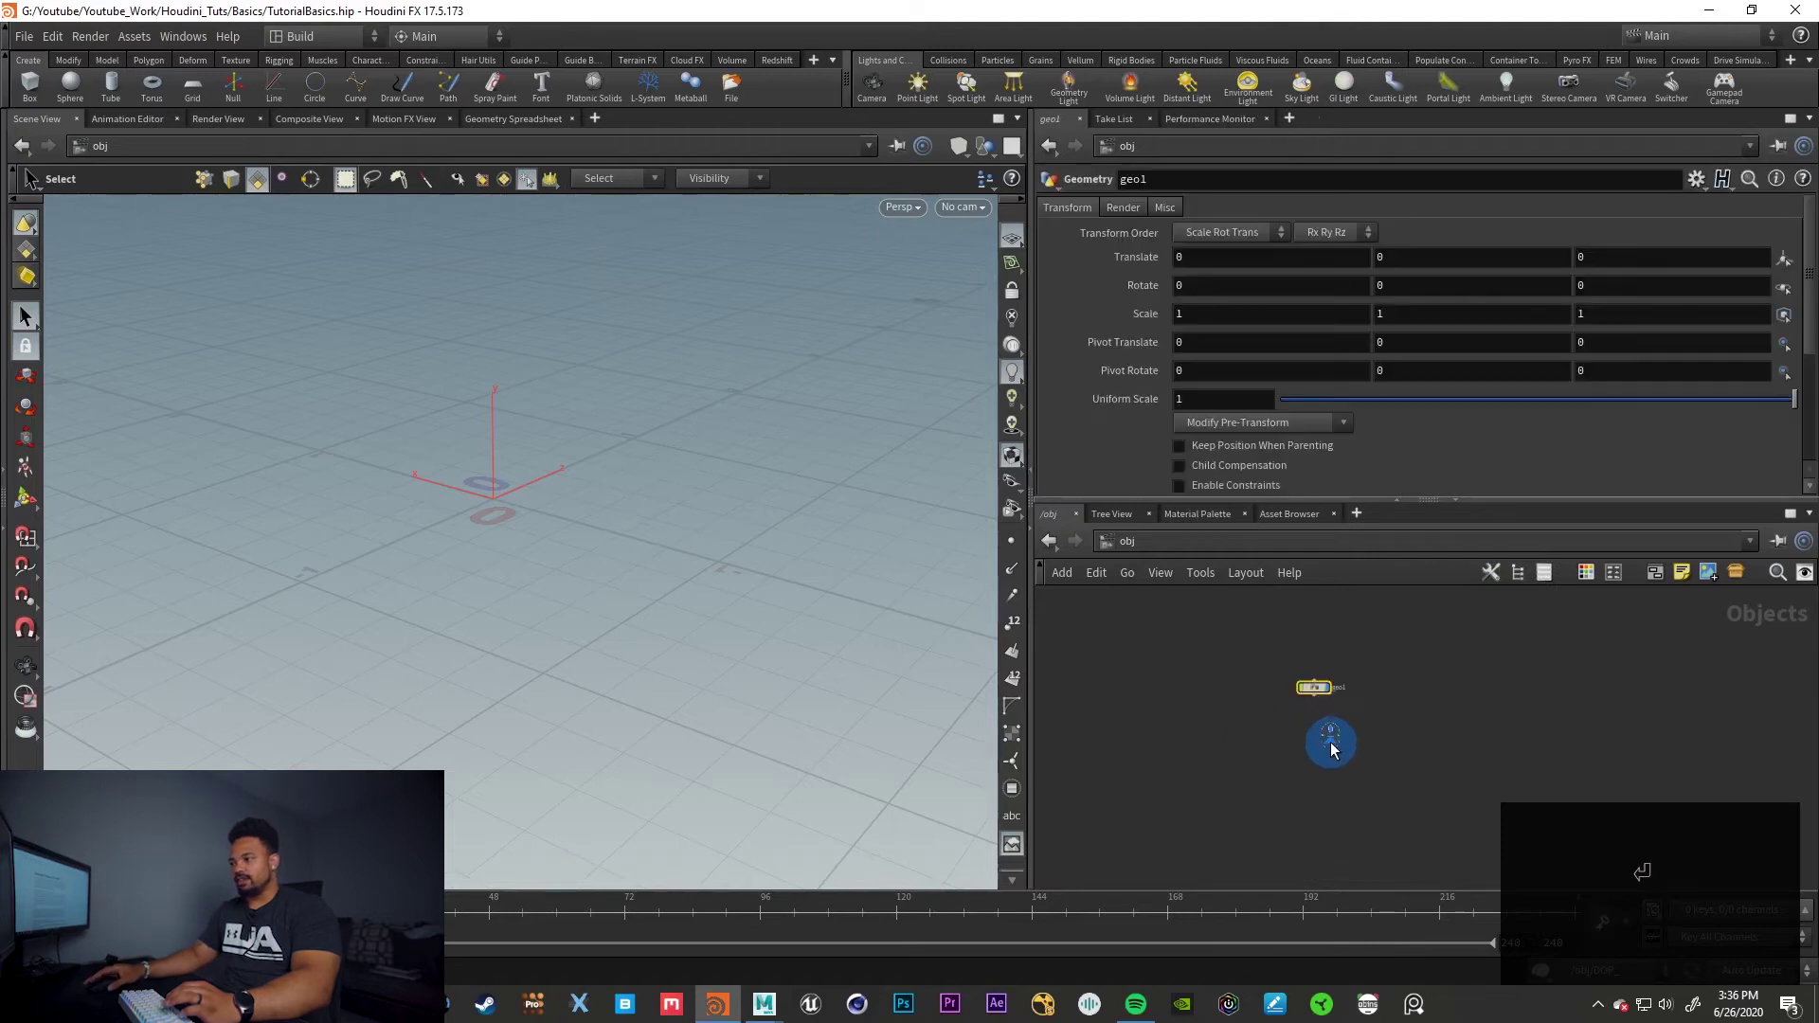
Enter the geo1 object and add a Sphere node to its geometry network
scroll(1299, 745, up, 4)
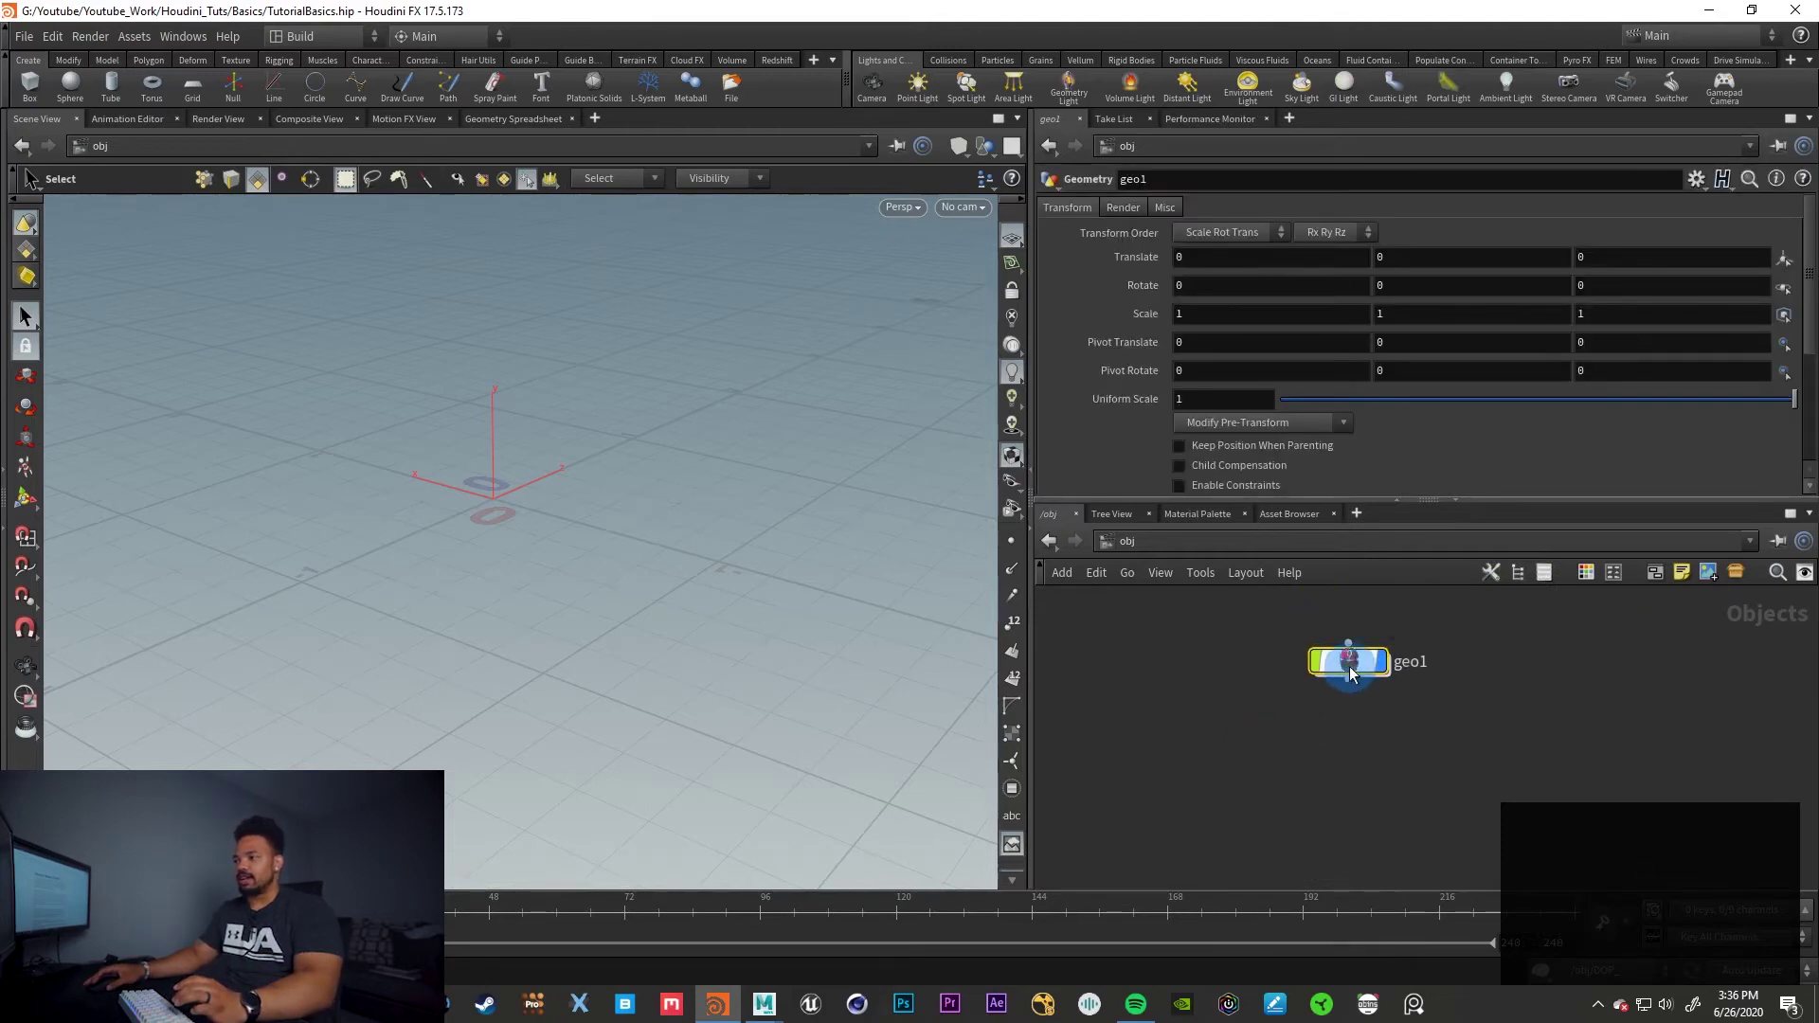
double_click(1336, 663)
key(Tab)
text(bocx)
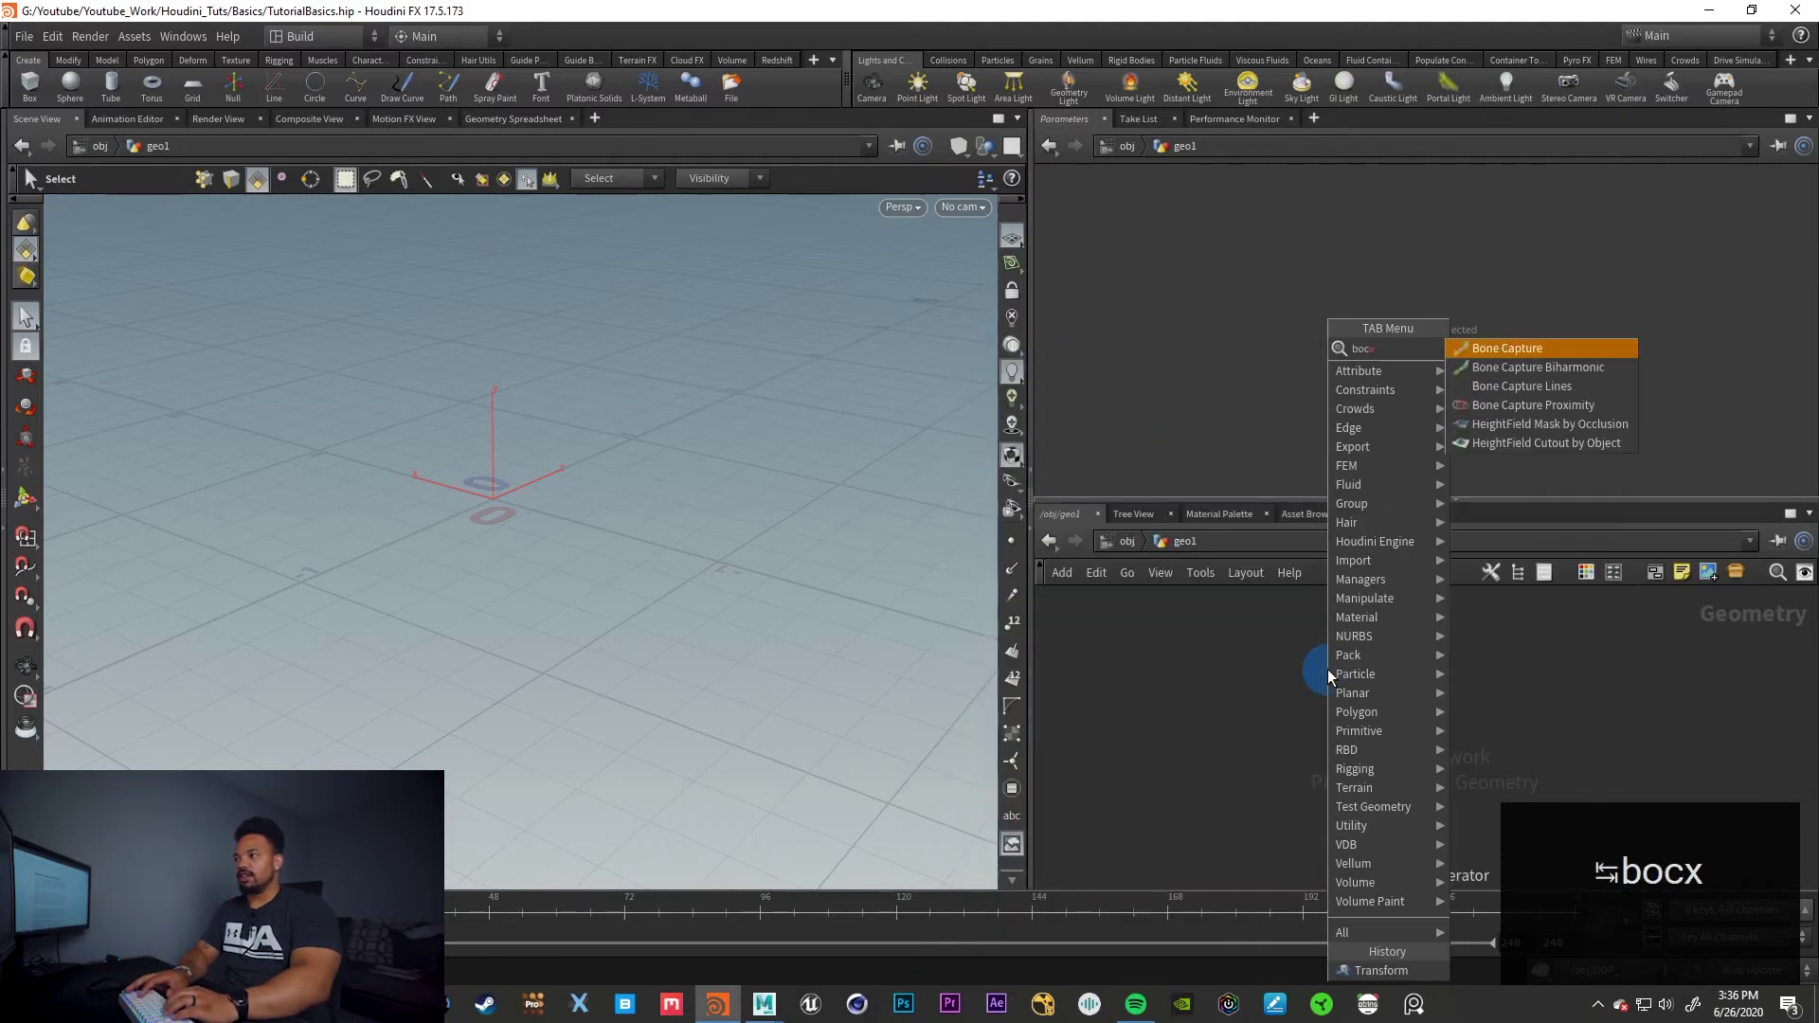
key(BackSpace)
key(BackSpace)
key(BackSpace)
key(BackSpace)
text(go)
key(BackSpace)
key(BackSpace)
text(sphere)
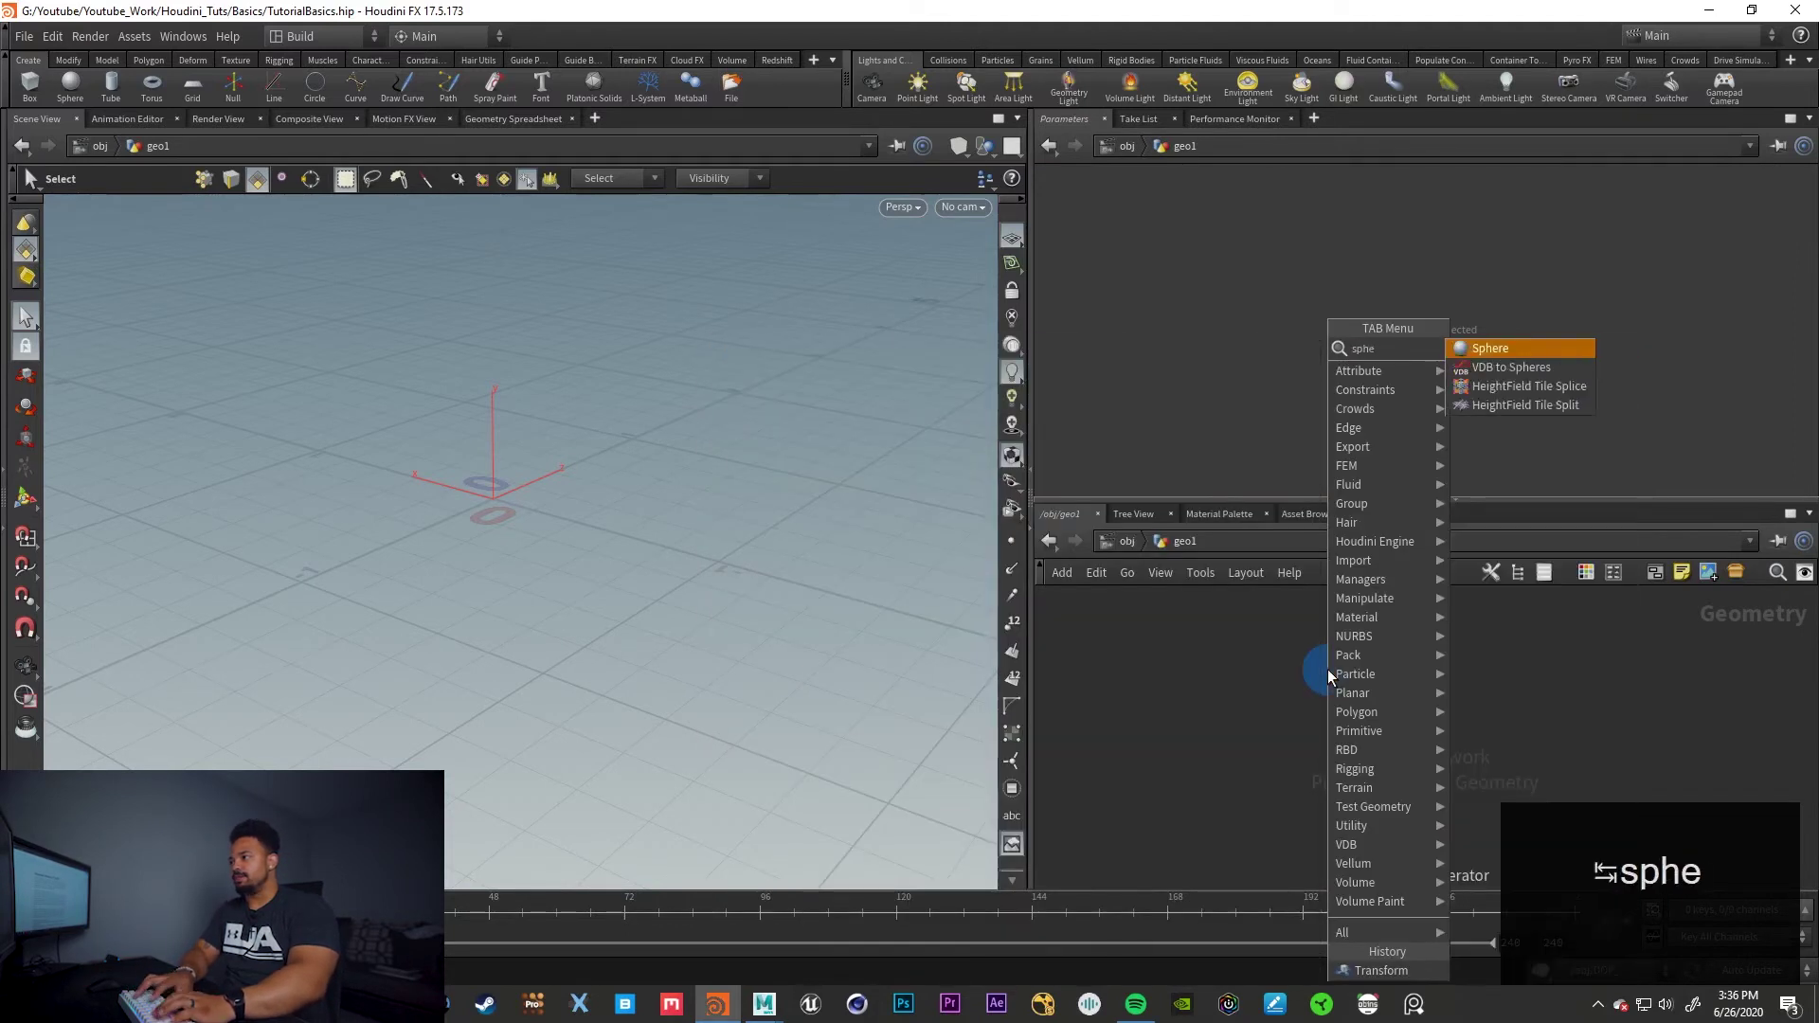
key(Return)
click(1298, 673)
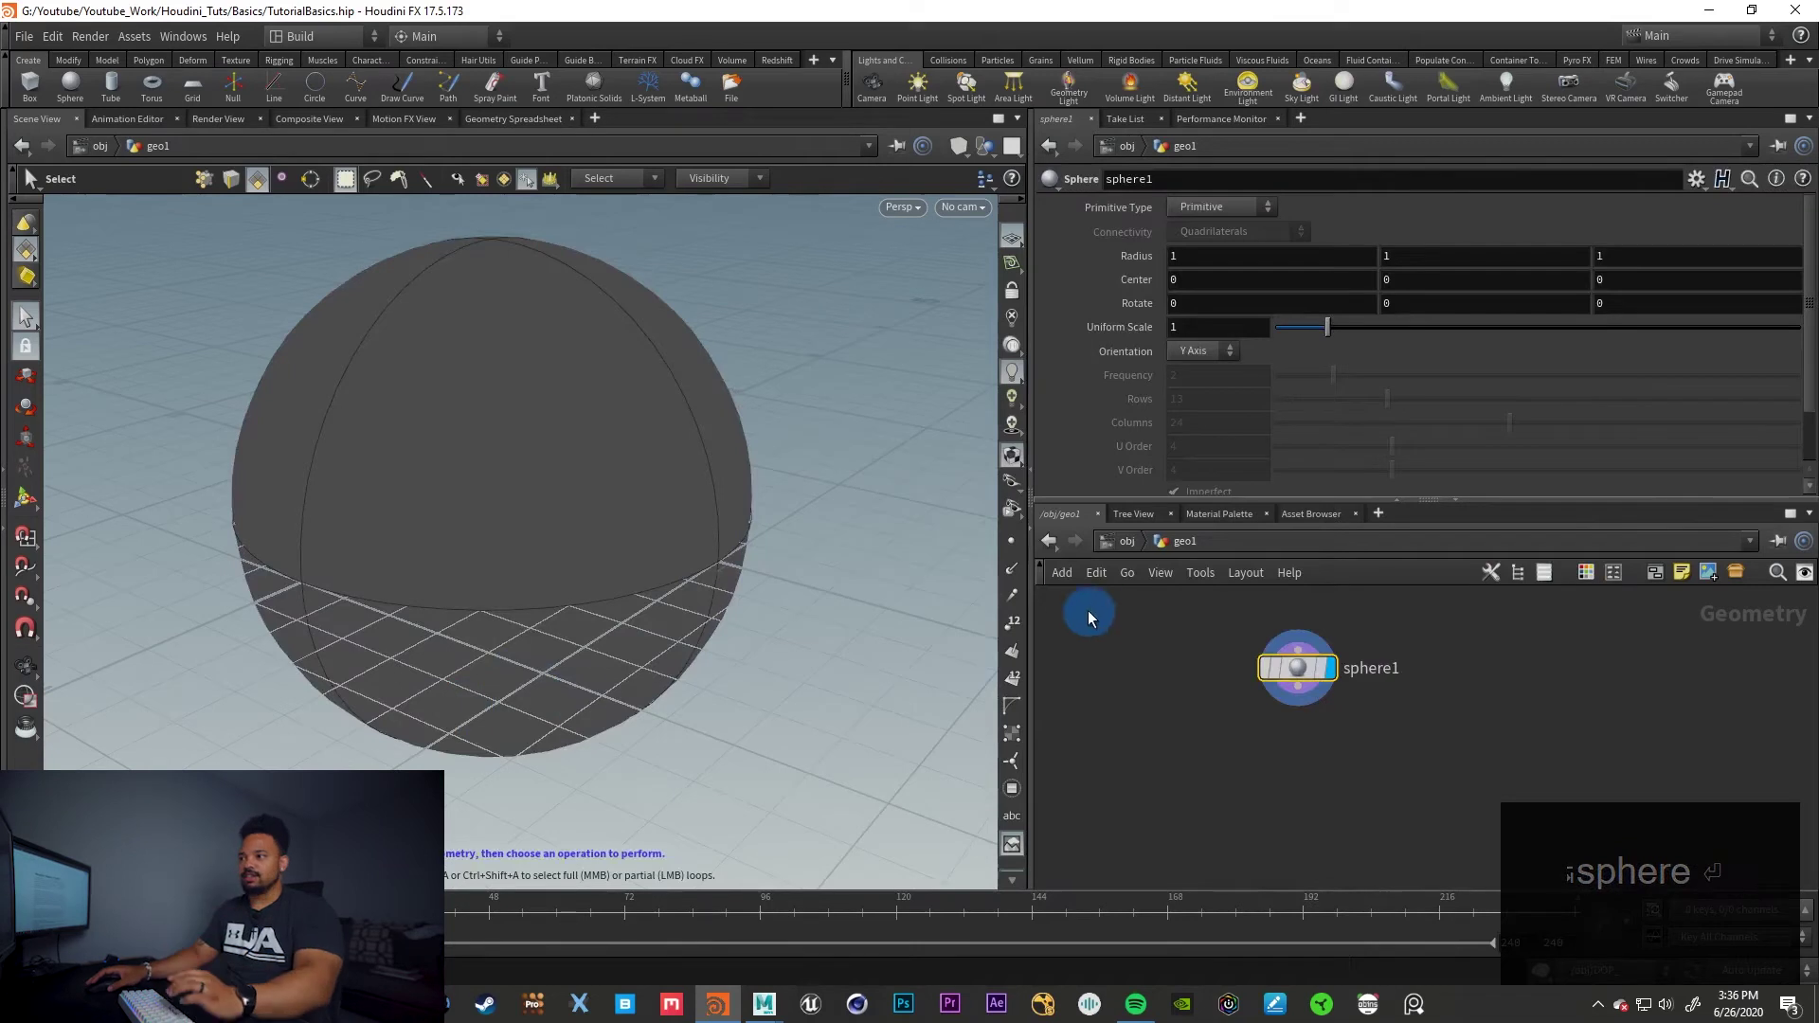
Return to the object level and delete the geo1 object
click(1108, 541)
key(Delete)
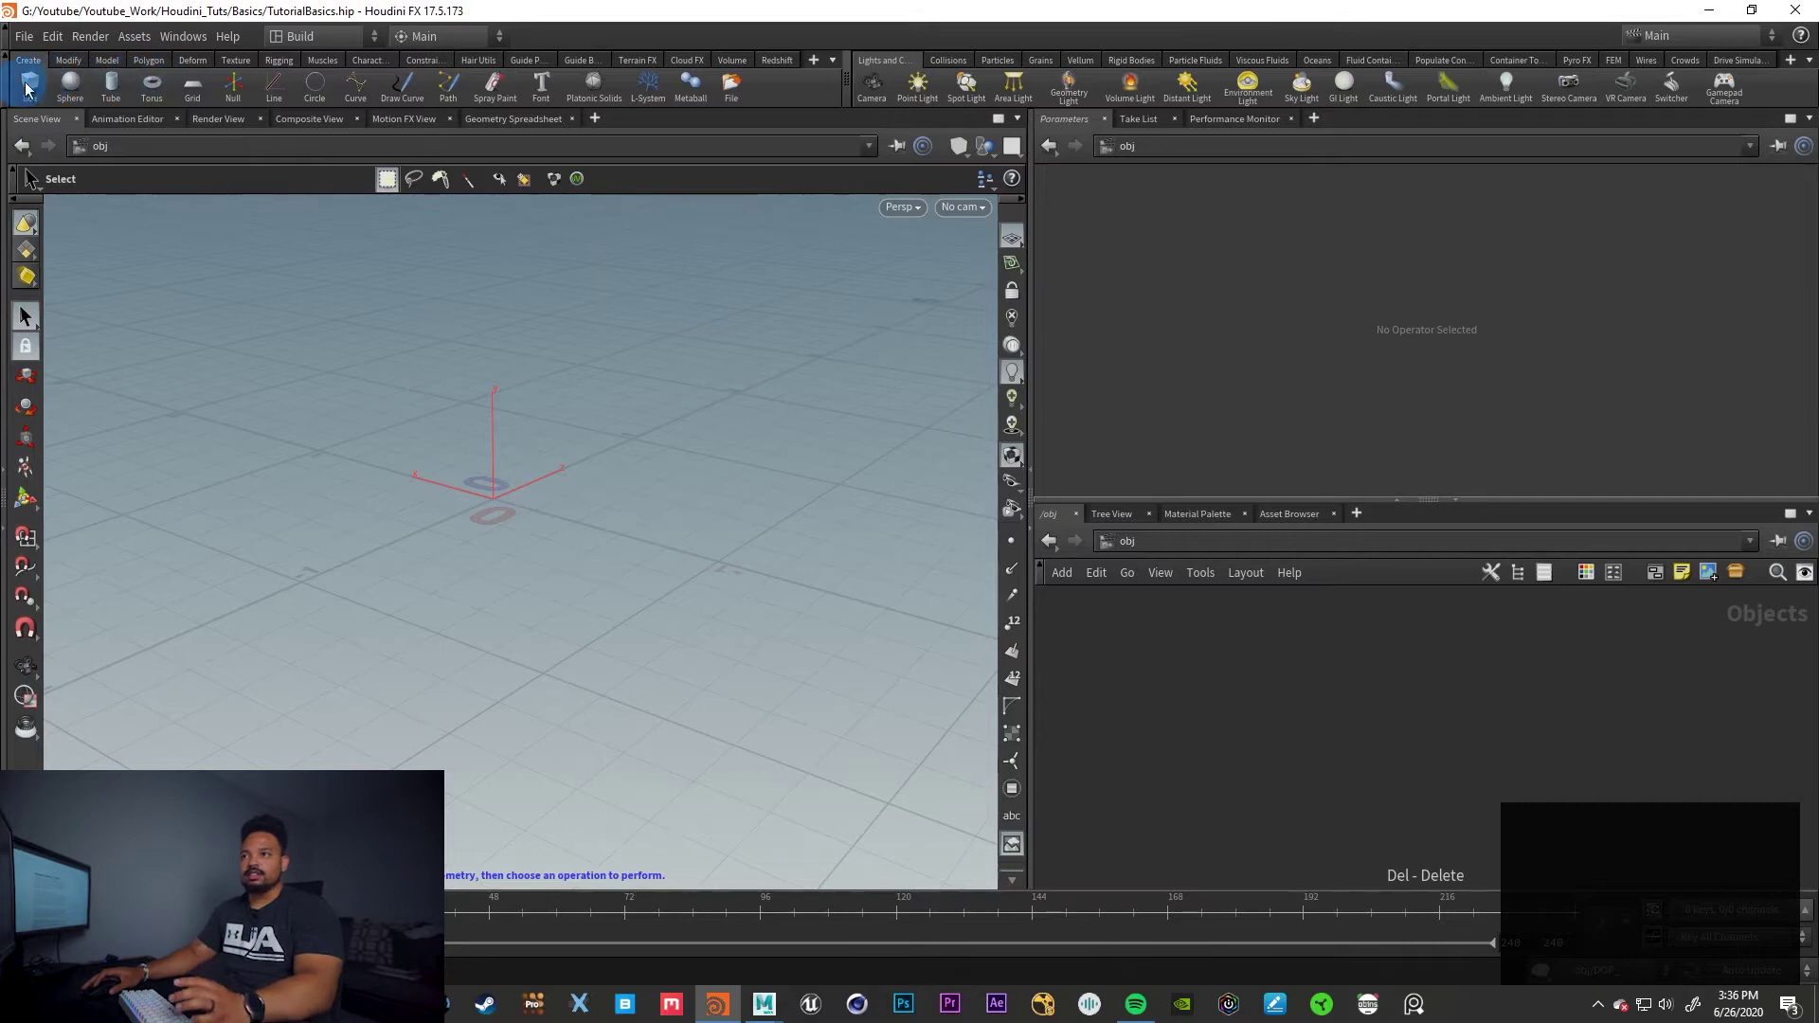
Try placing a sphere object freely in the scene at about -0.76, 0.63, 0.92, and undo its creation
click(70, 83)
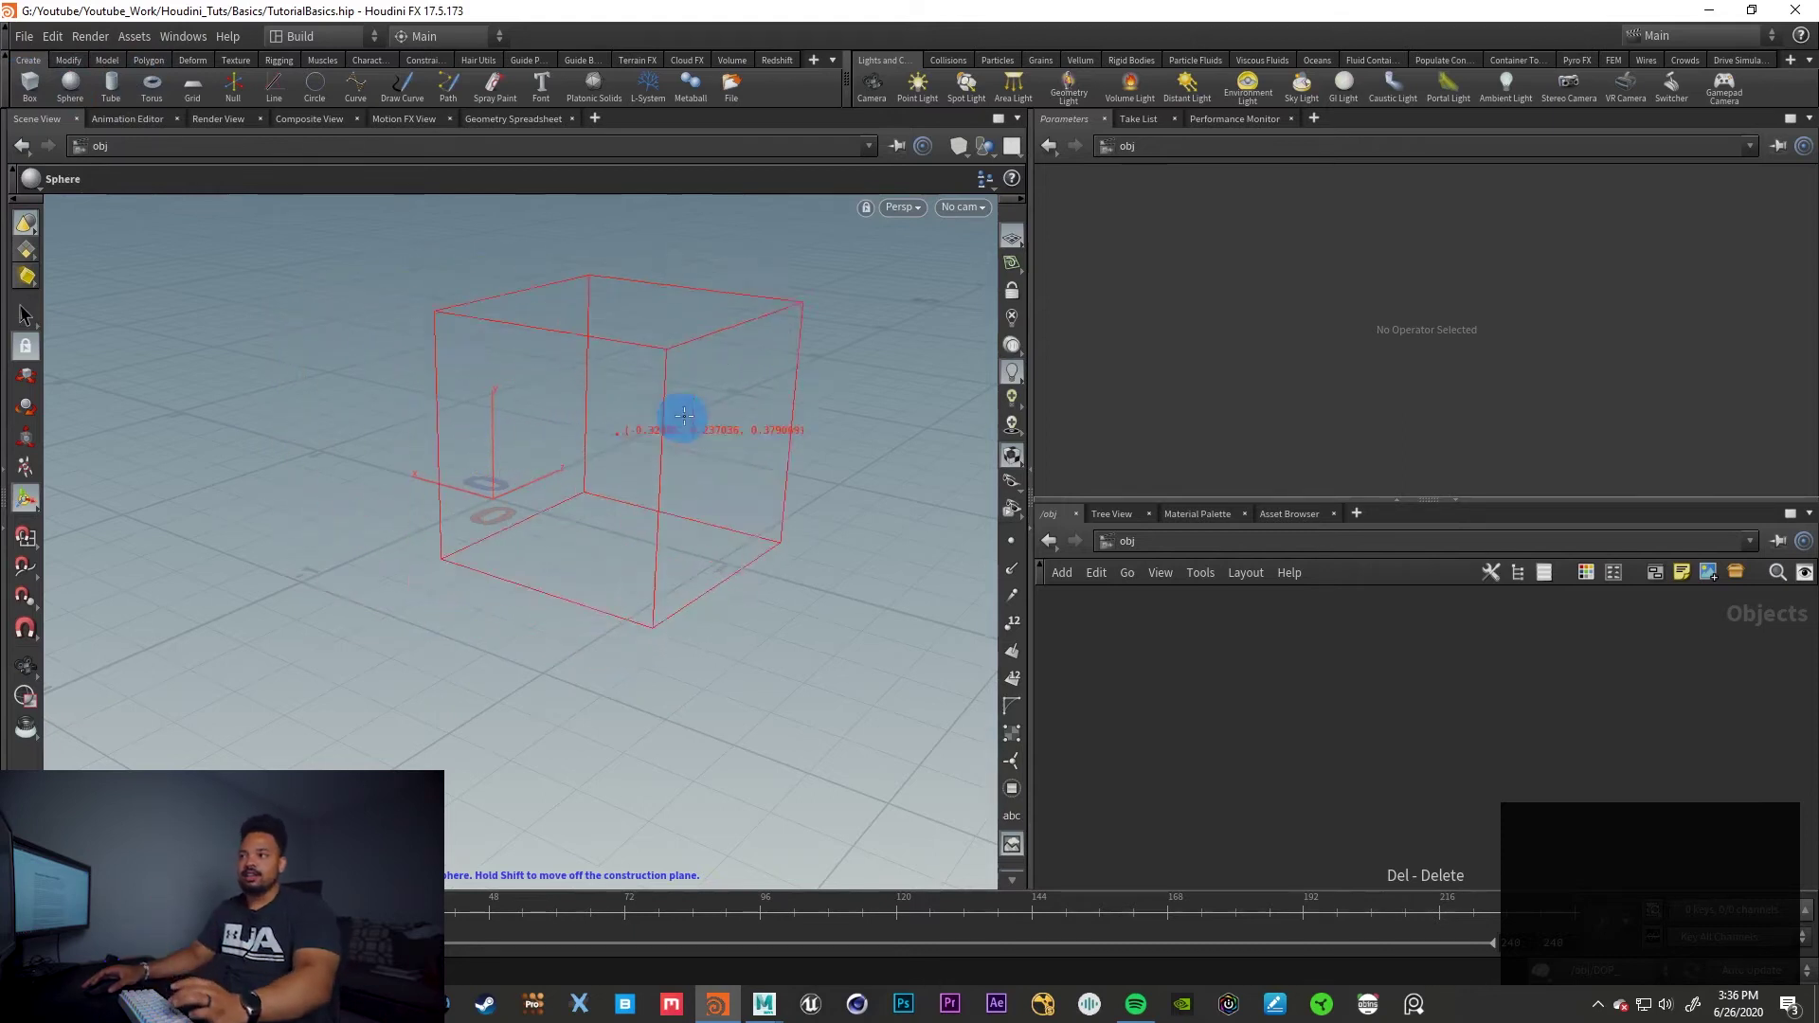
click(791, 332)
mouse_move(765, 608)
mouse_down()
mouse_move(792, 609)
mouse_move(723, 553)
mouse_move(775, 595)
mouse_up()
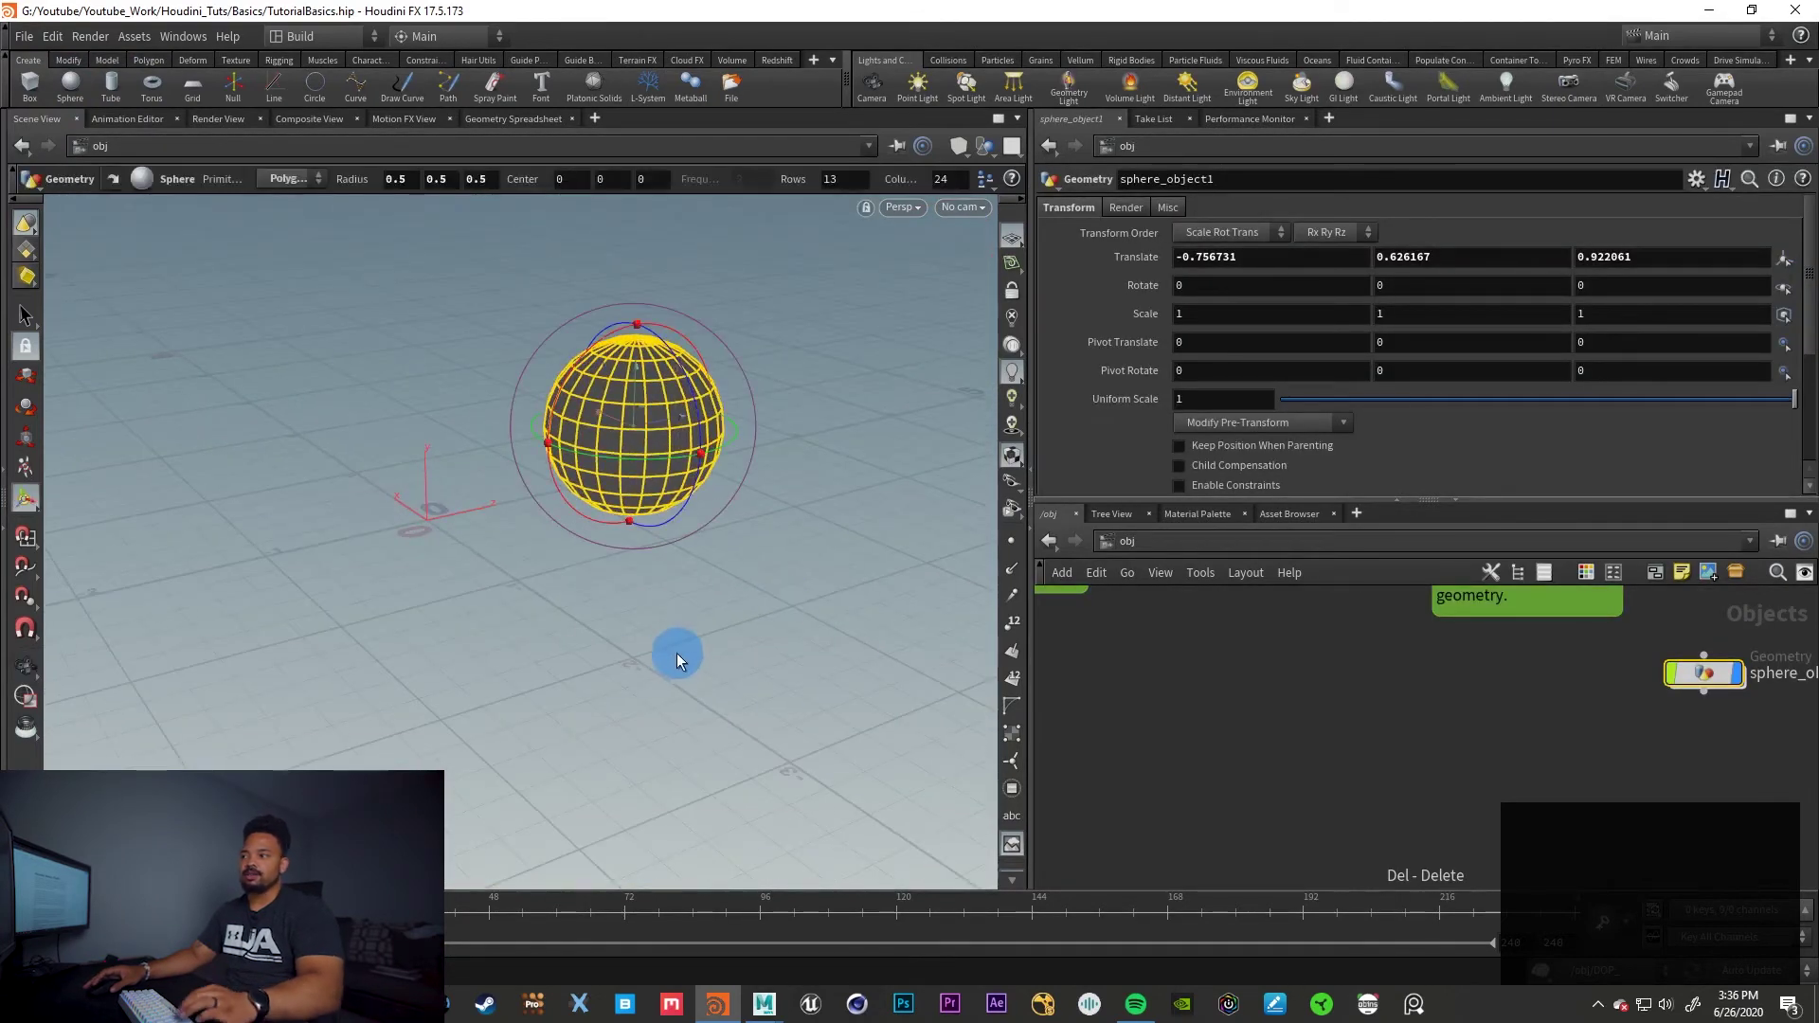
key(ctrl+z)
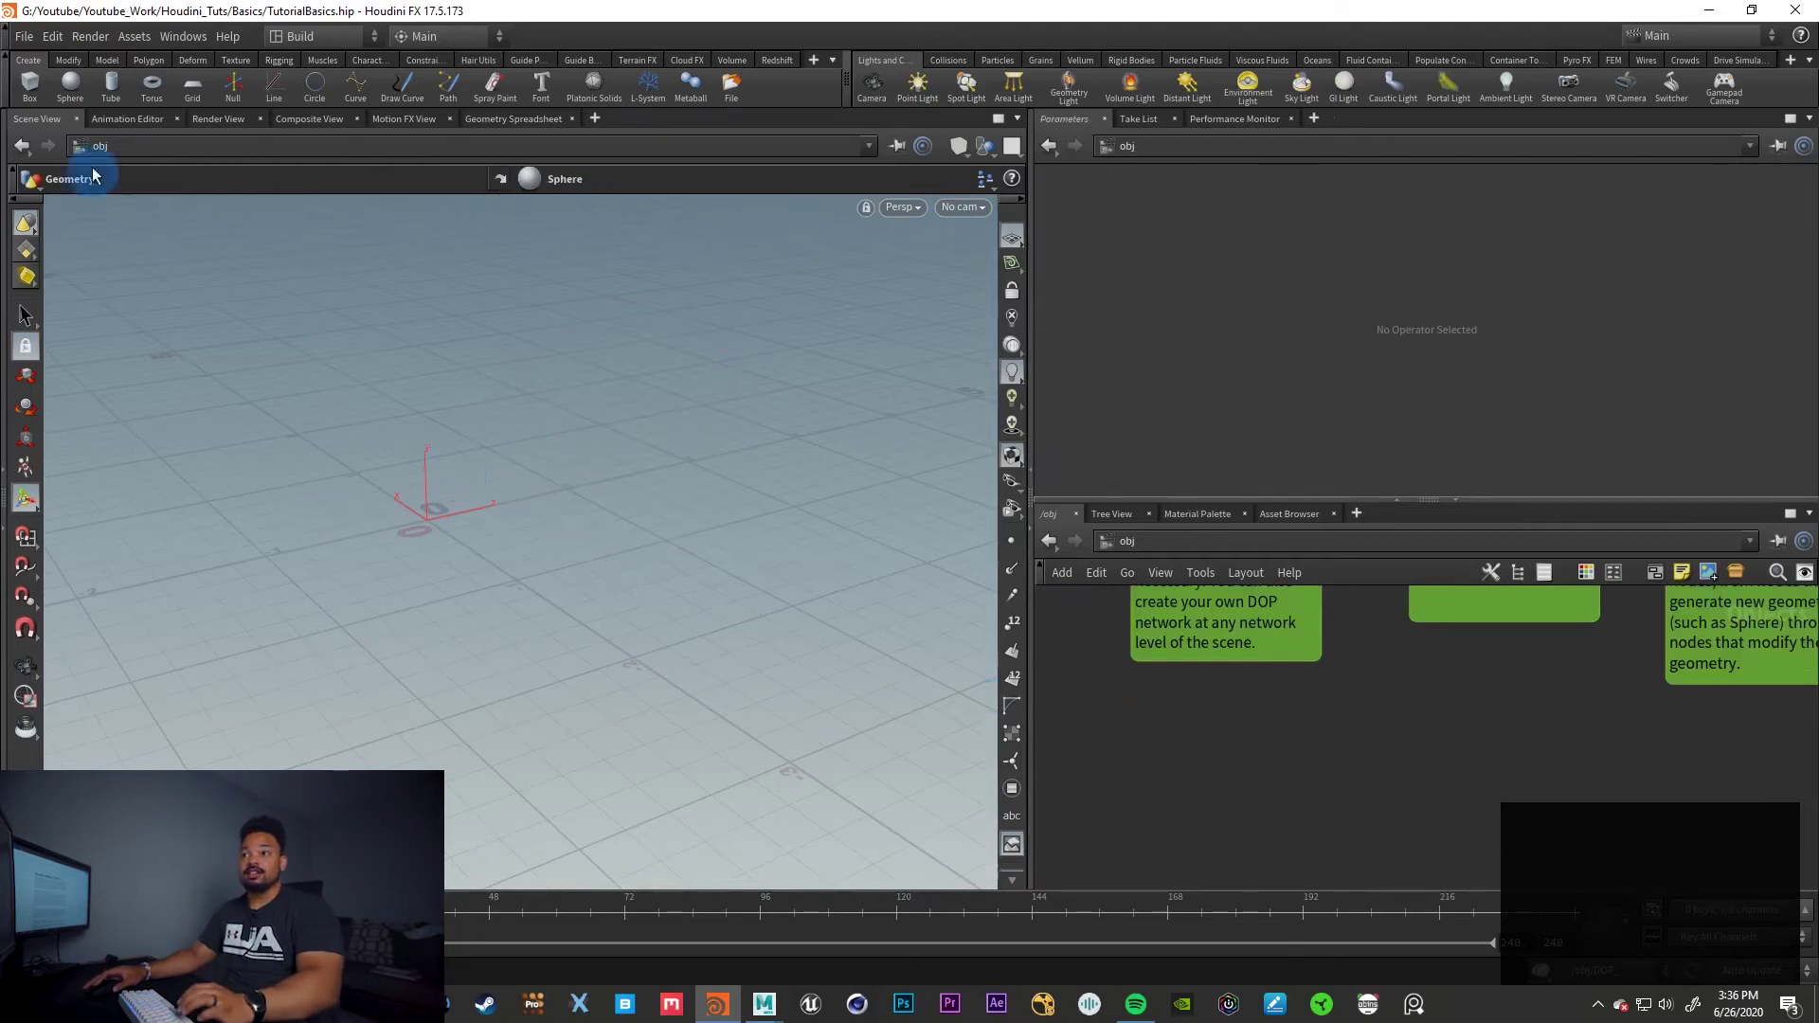
Create a sphere object at the scene origin, and move its node to a clear area of the obj network
click(57, 95)
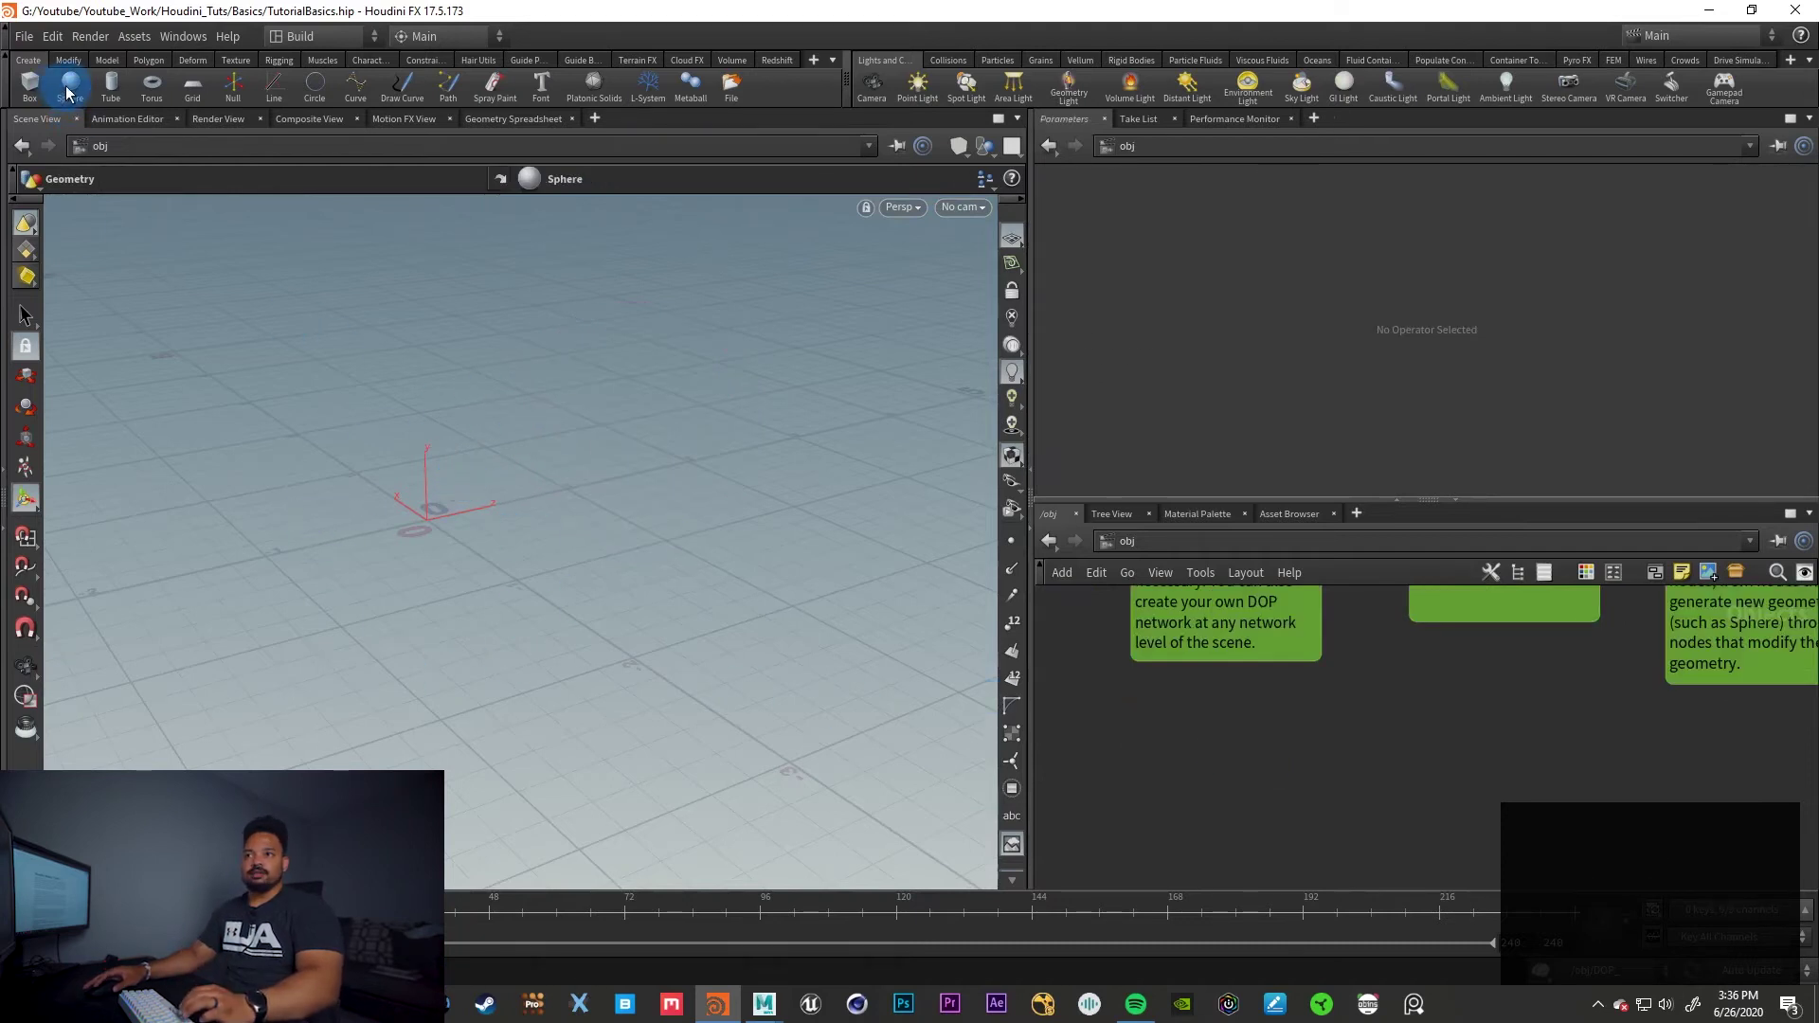
click(436, 514)
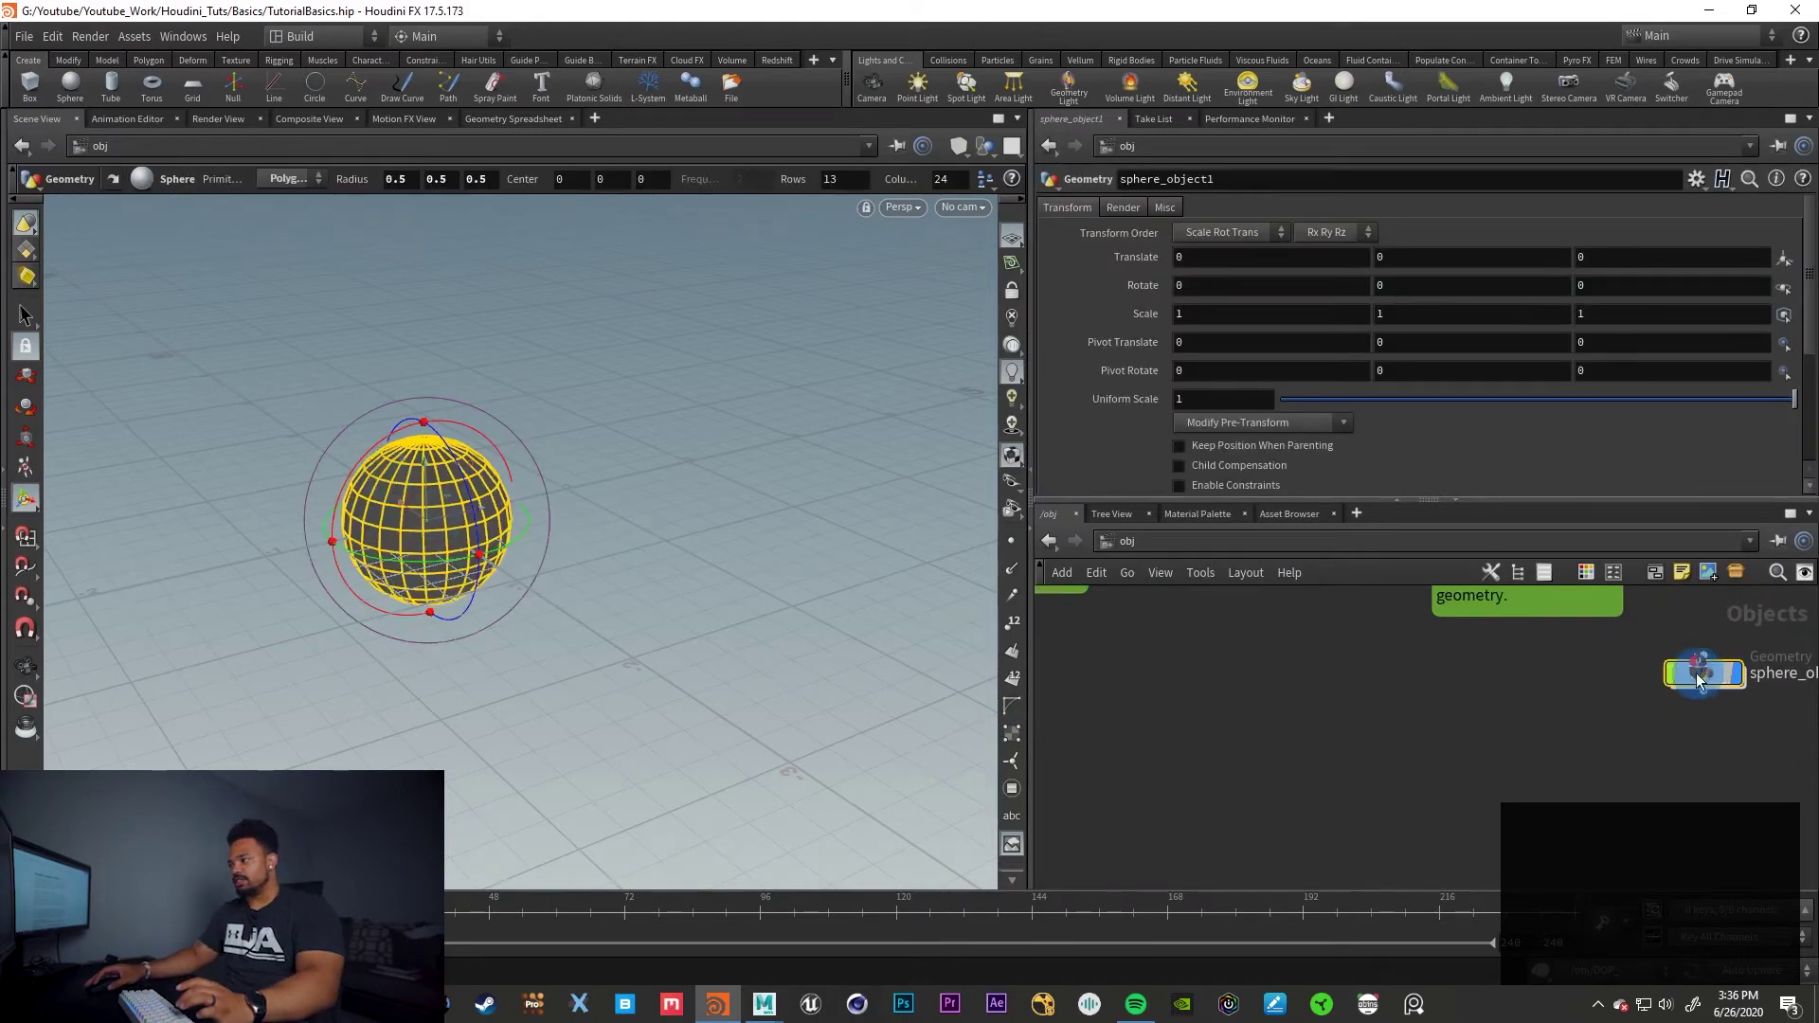
drag(1704, 674, 1251, 748)
scroll(1289, 809, up, 5)
middle_drag(1272, 786, 1288, 841)
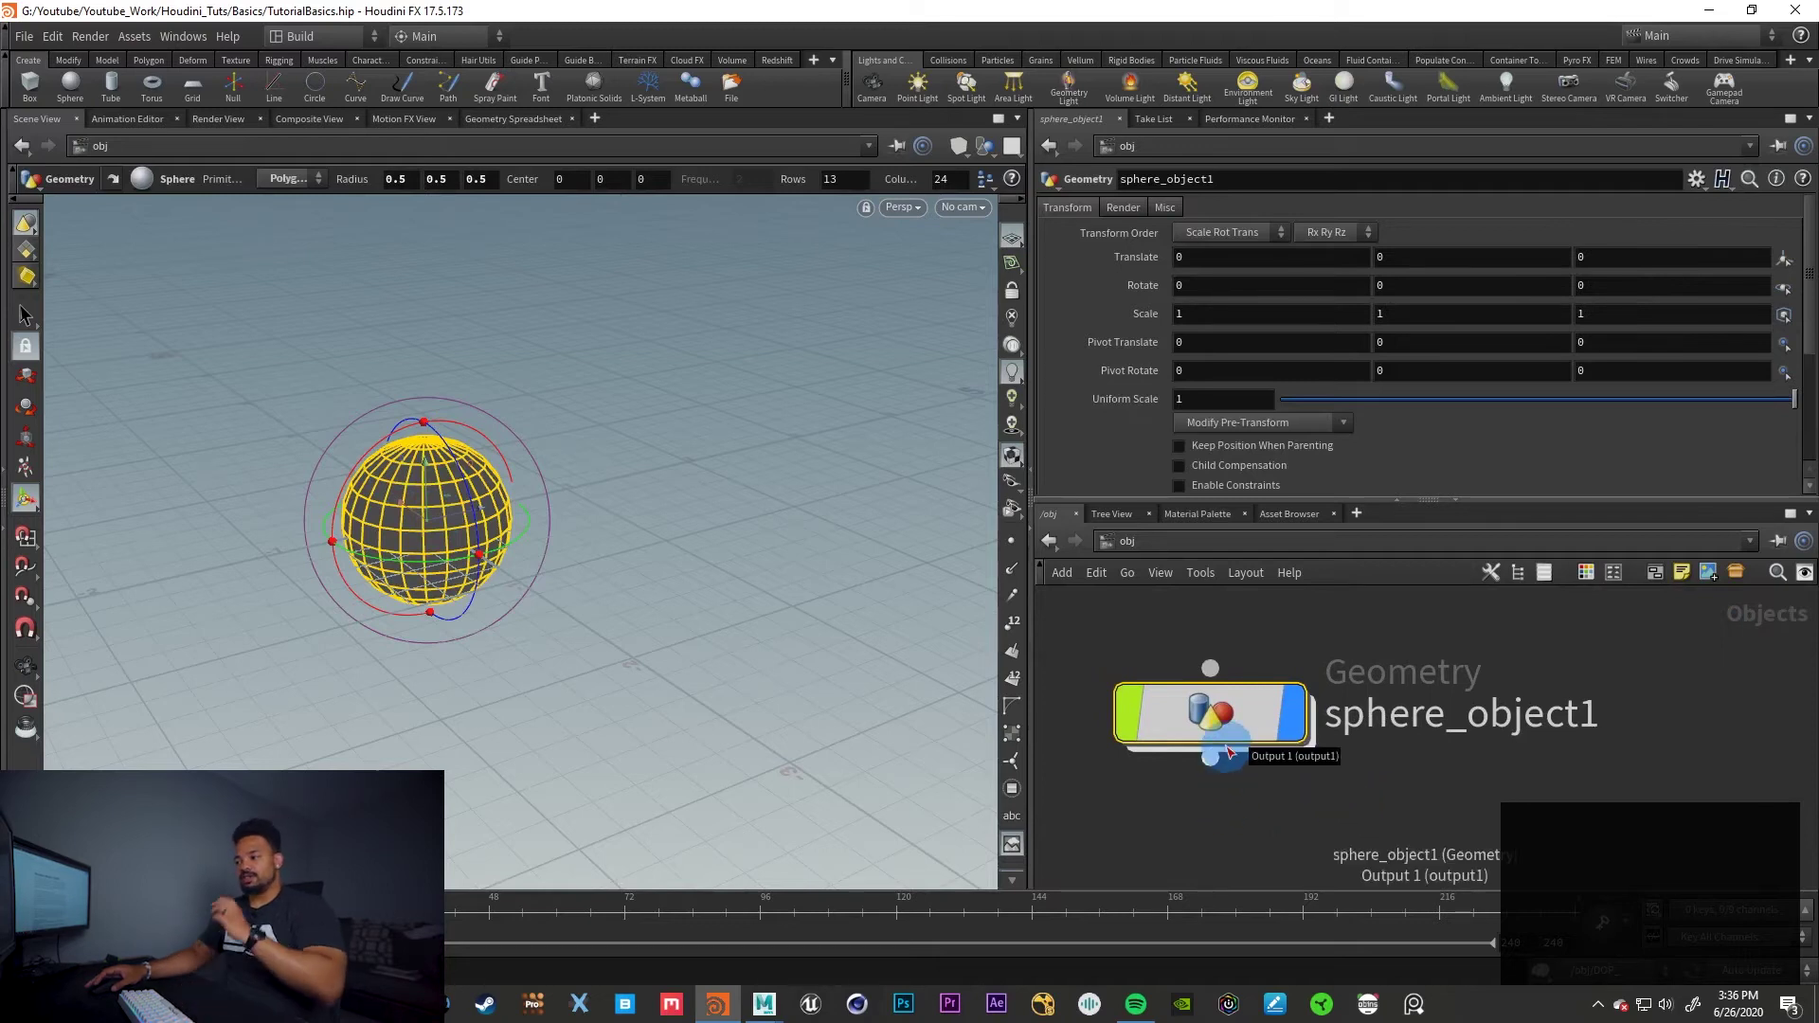
mouse_move(1203, 730)
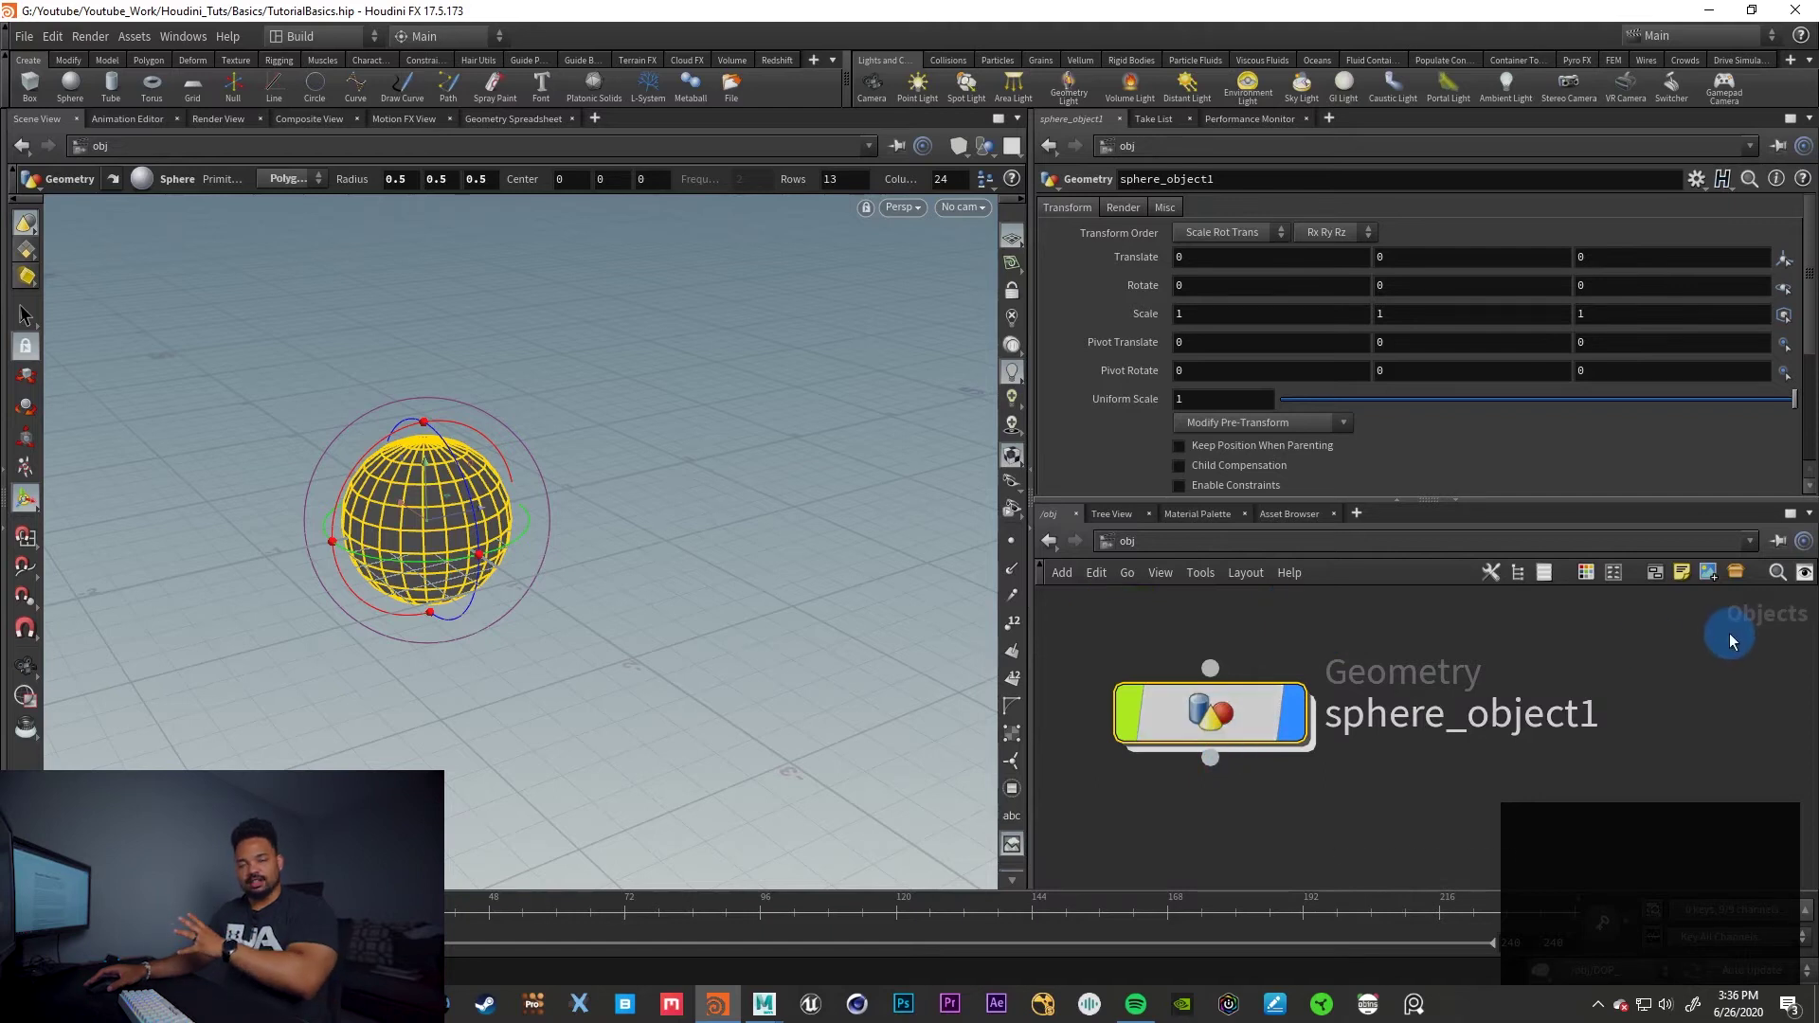
Look inside sphere_object1 at its sphere1 node, return to the object level and delete sphere_object1
double_click(1271, 706)
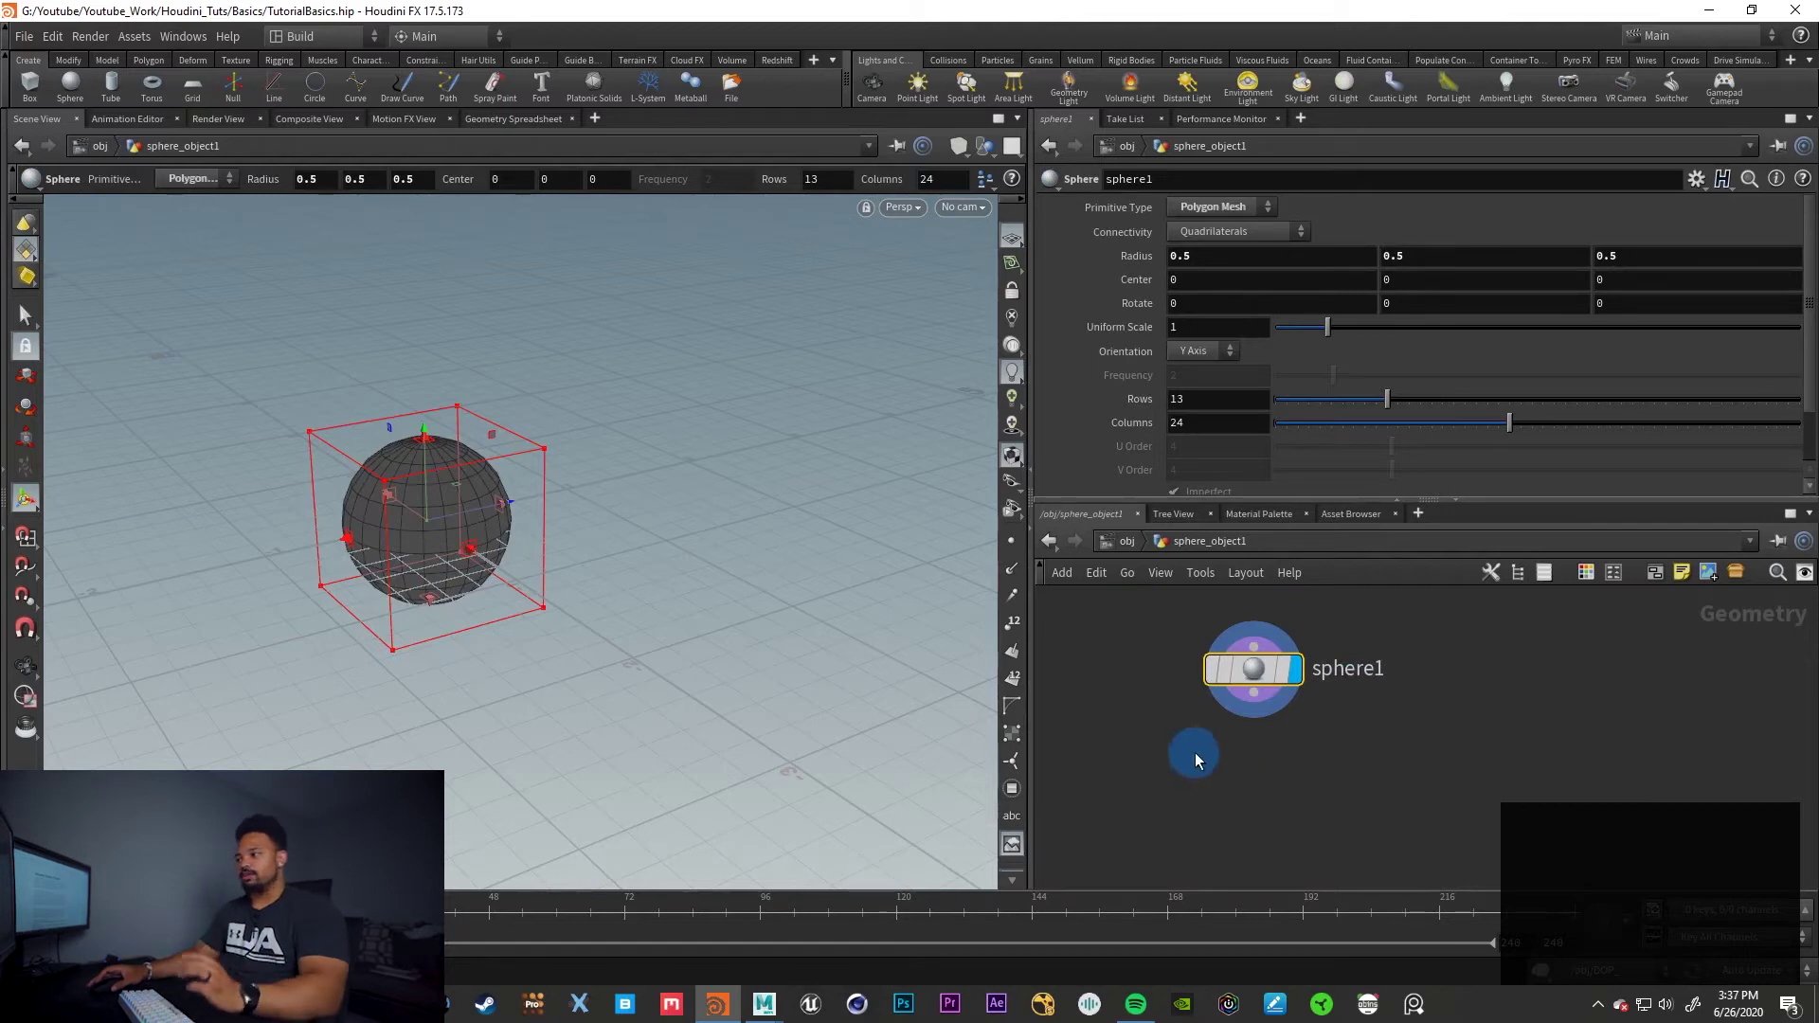
click(1125, 543)
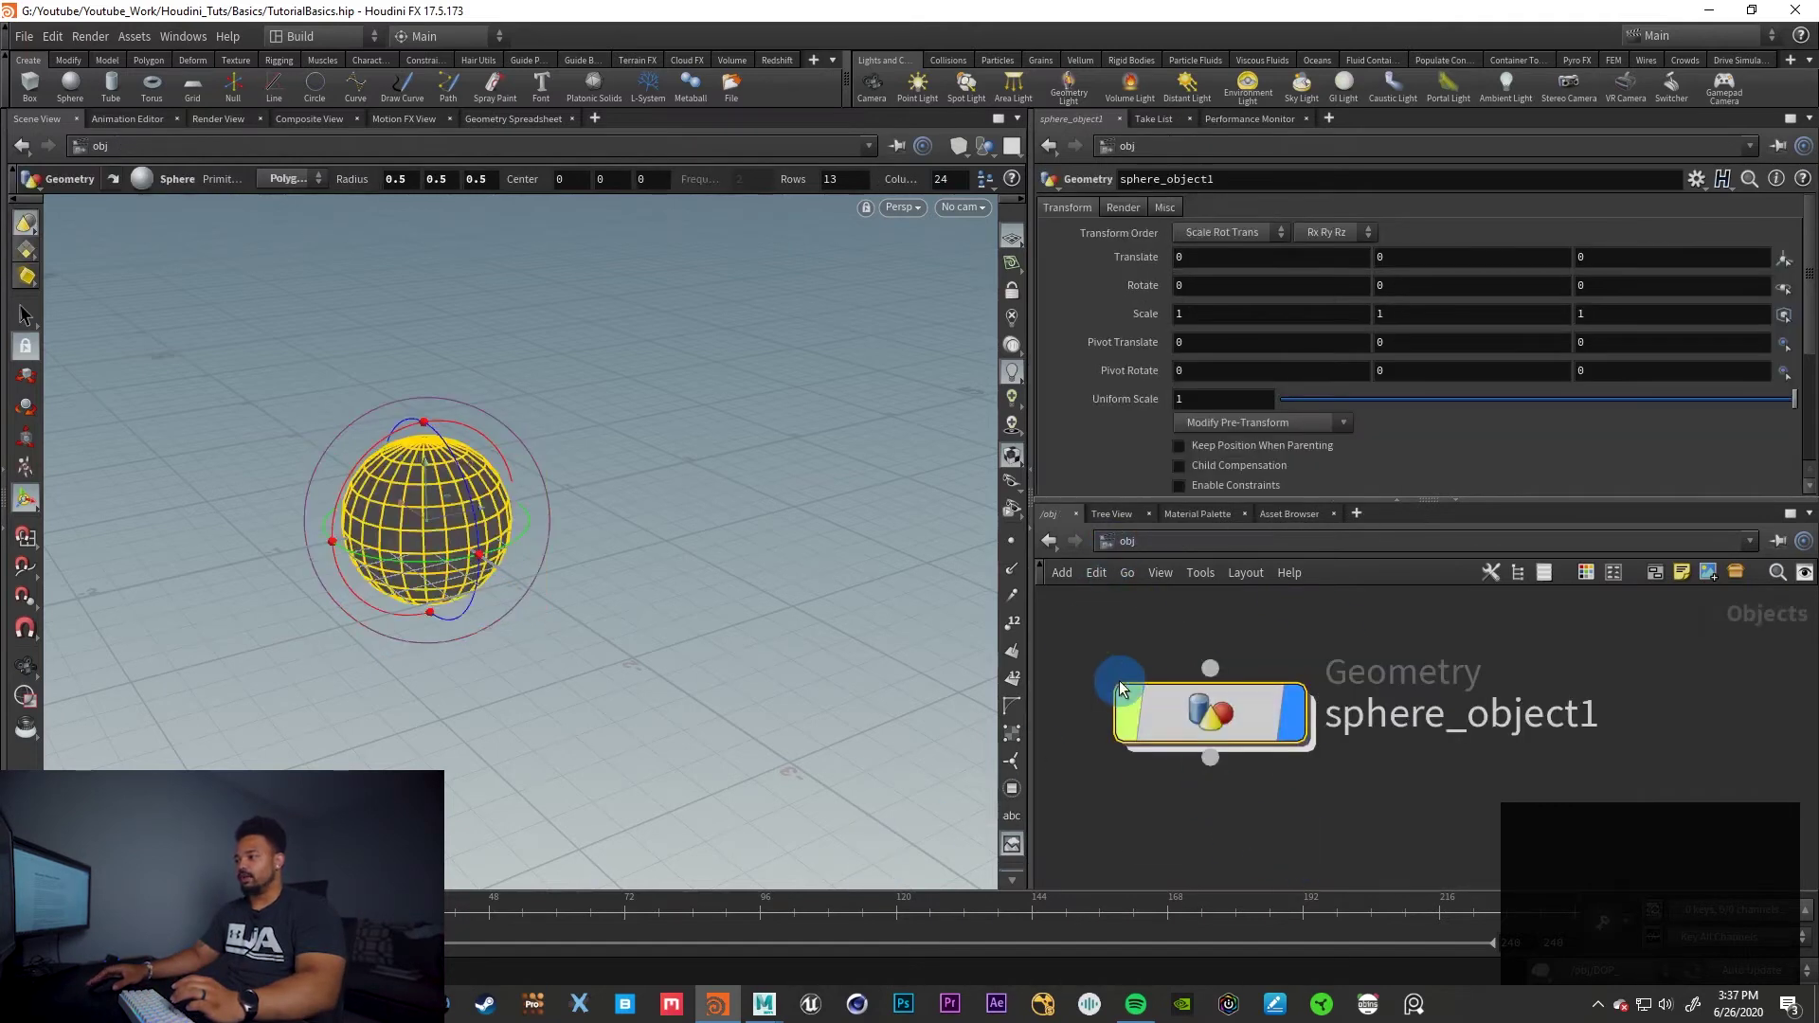
key(Delete)
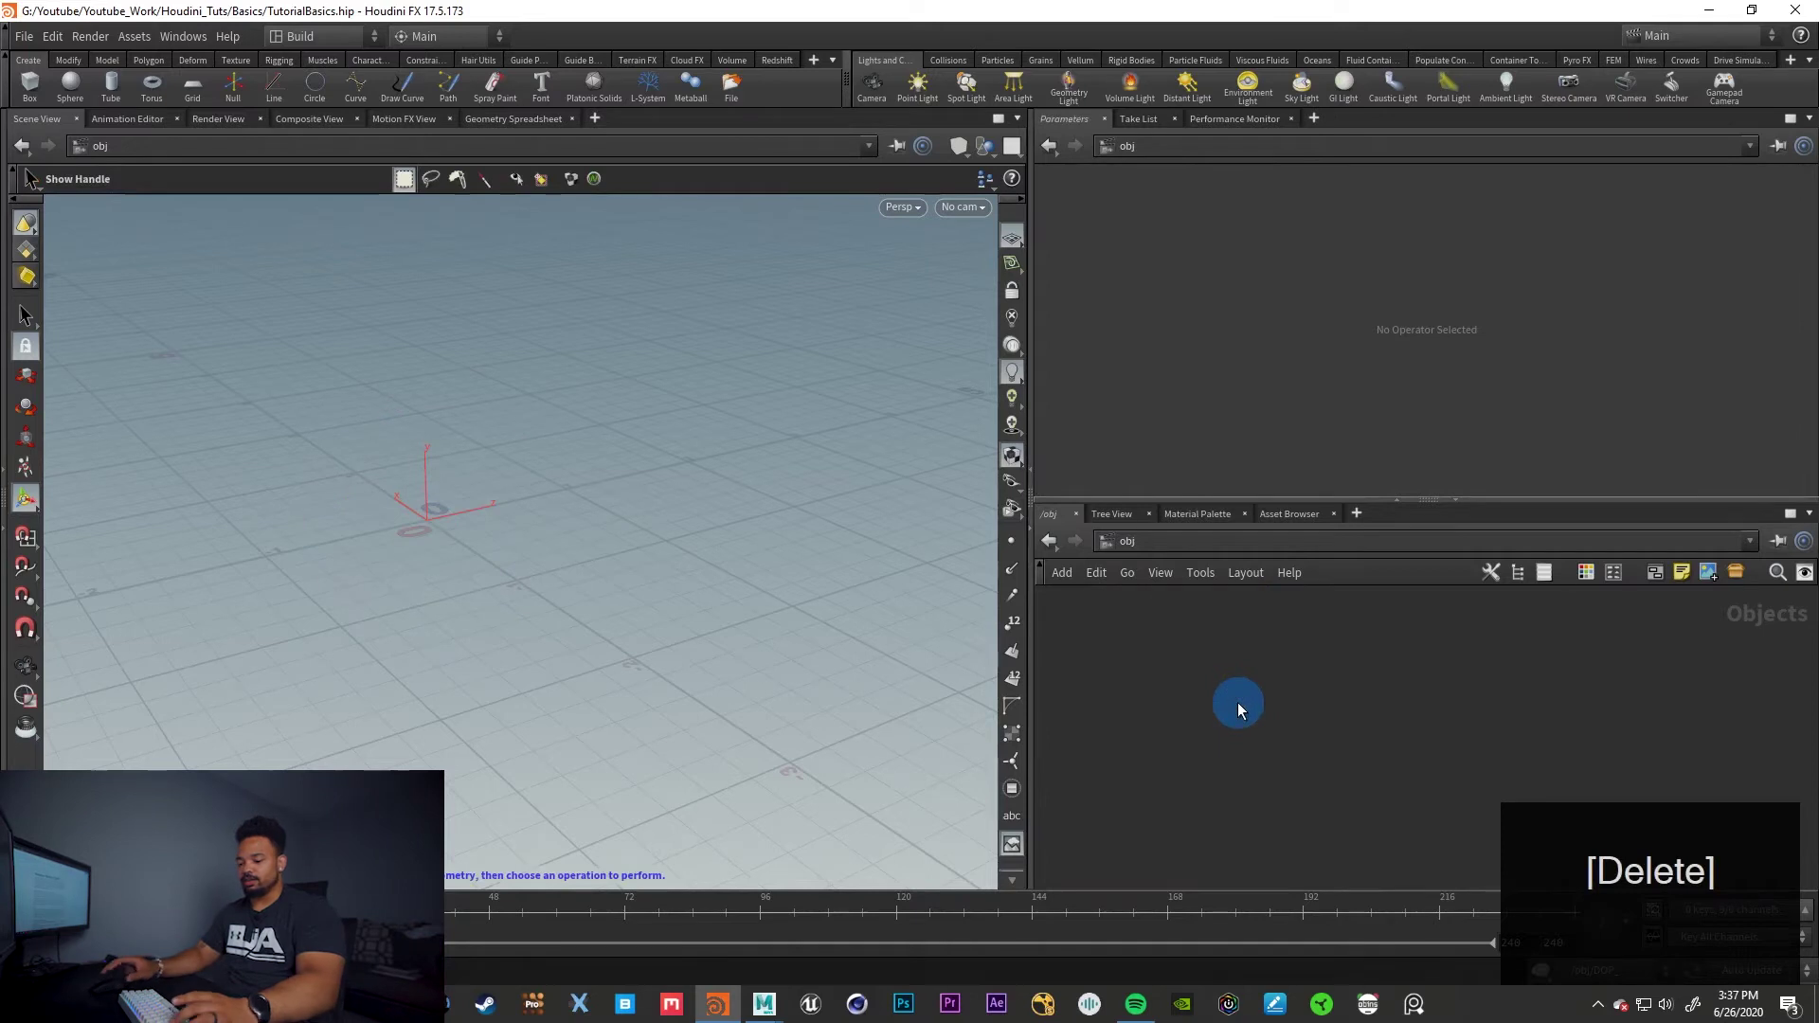
key(Tab)
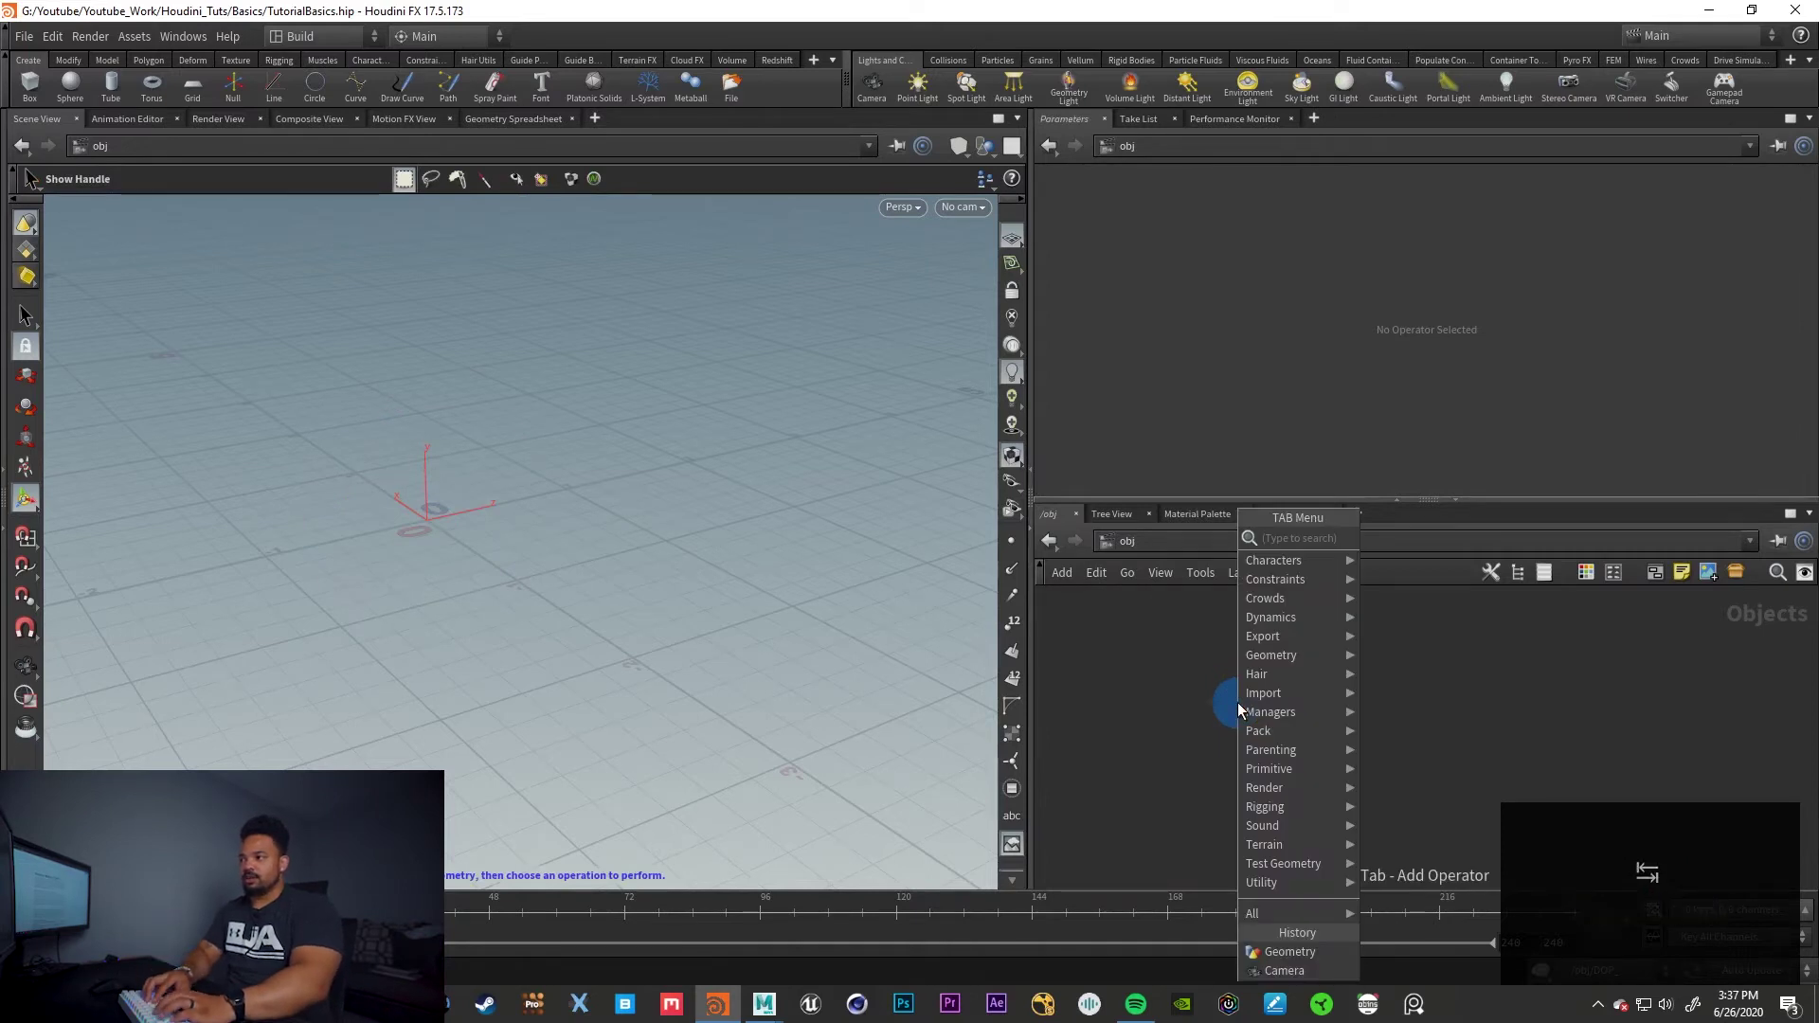
text(geo)
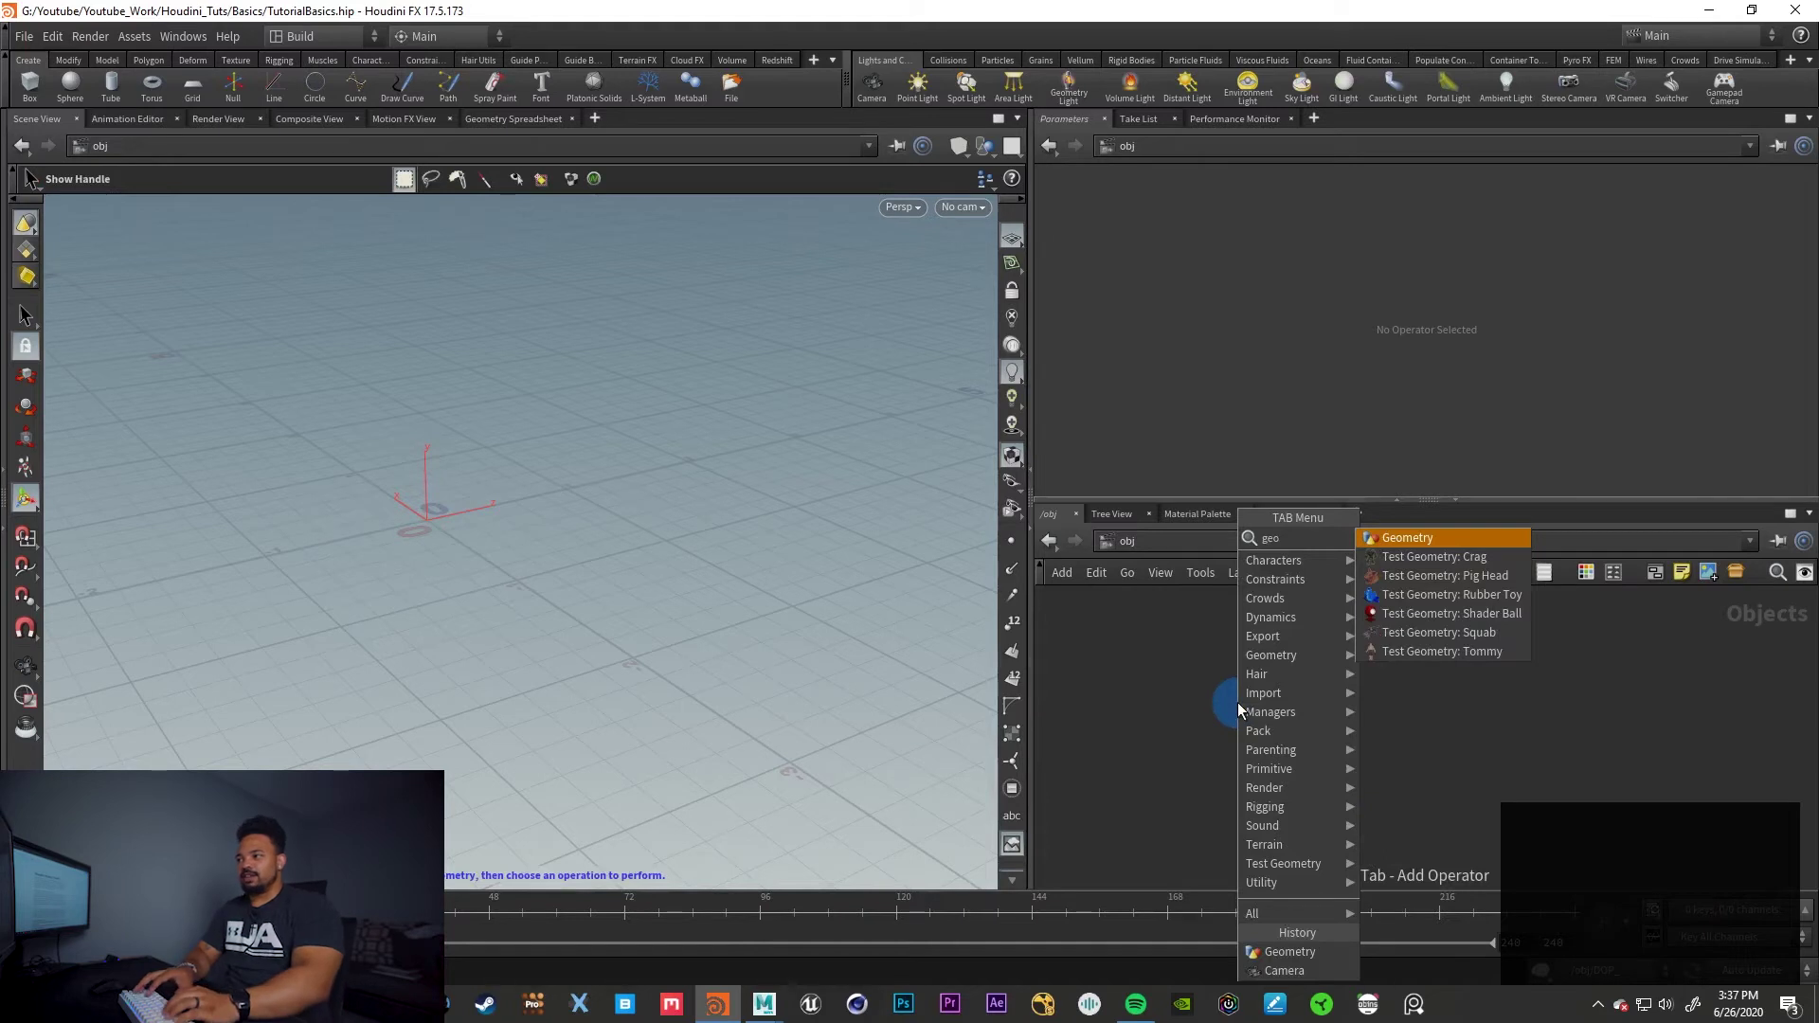
key(Return)
key(Escape)
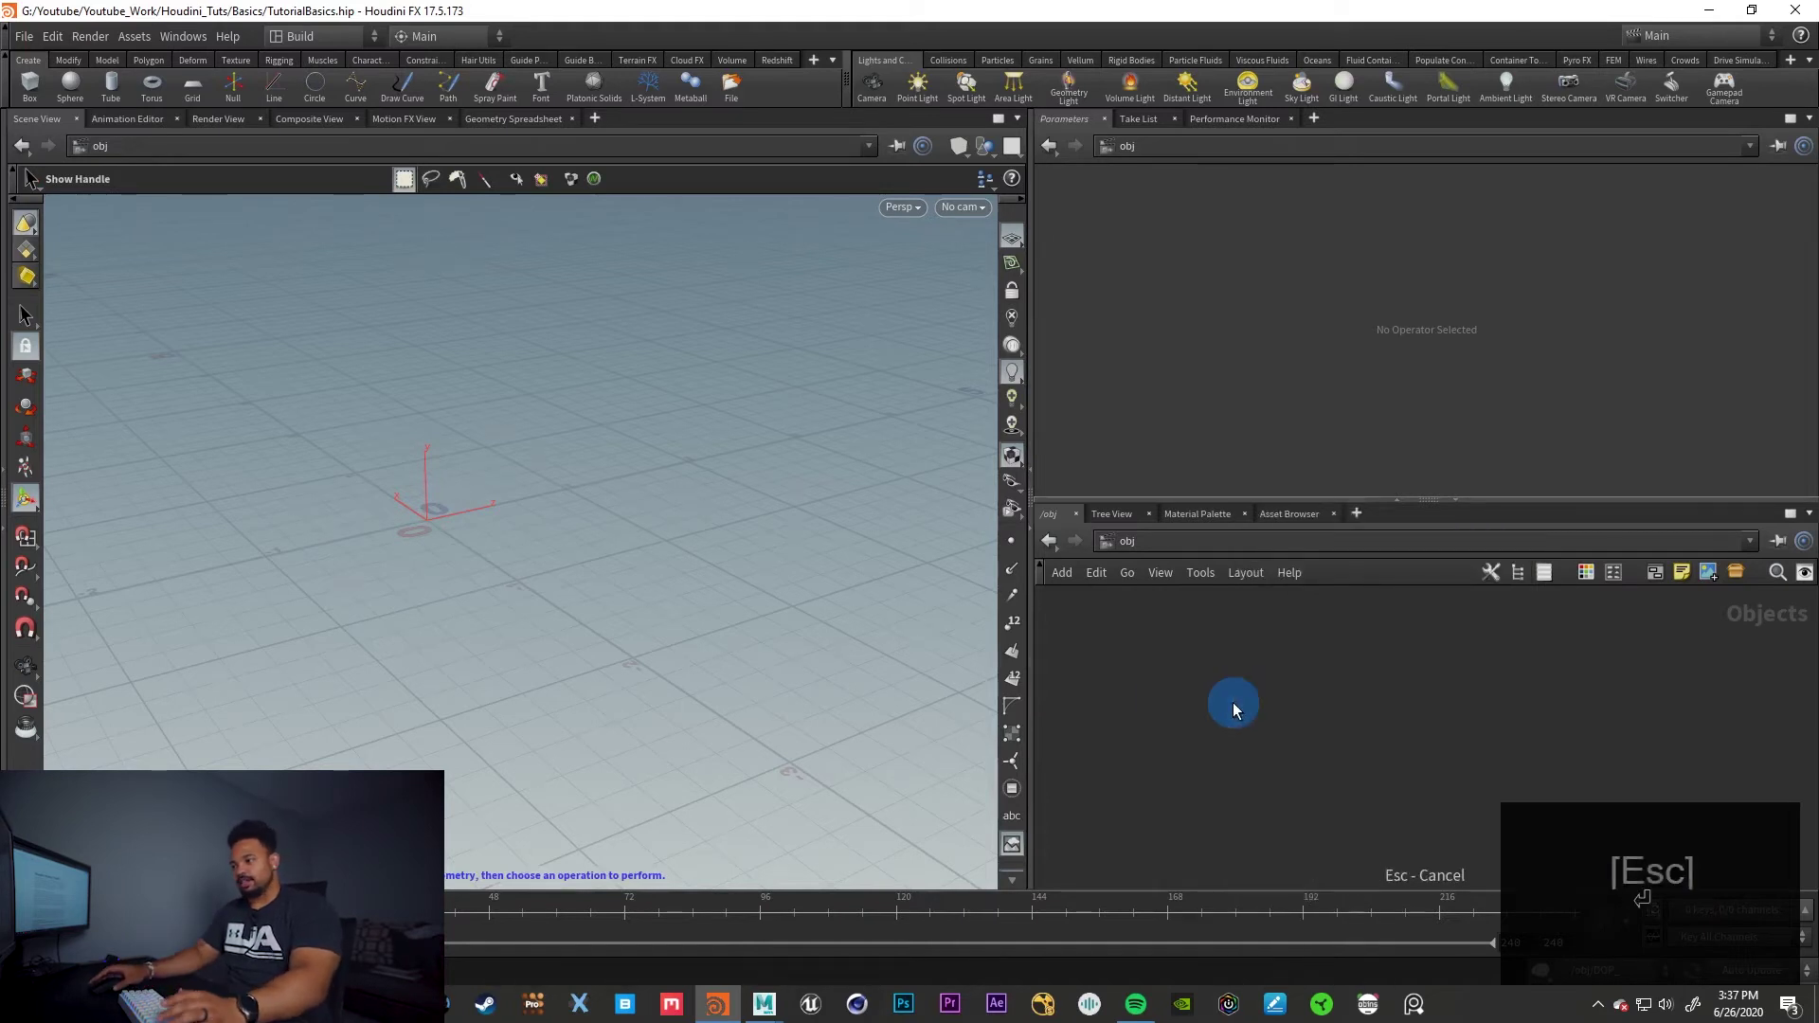
Add a Geometry object and place it in the empty area of the obj network
key(Tab)
text(geo)
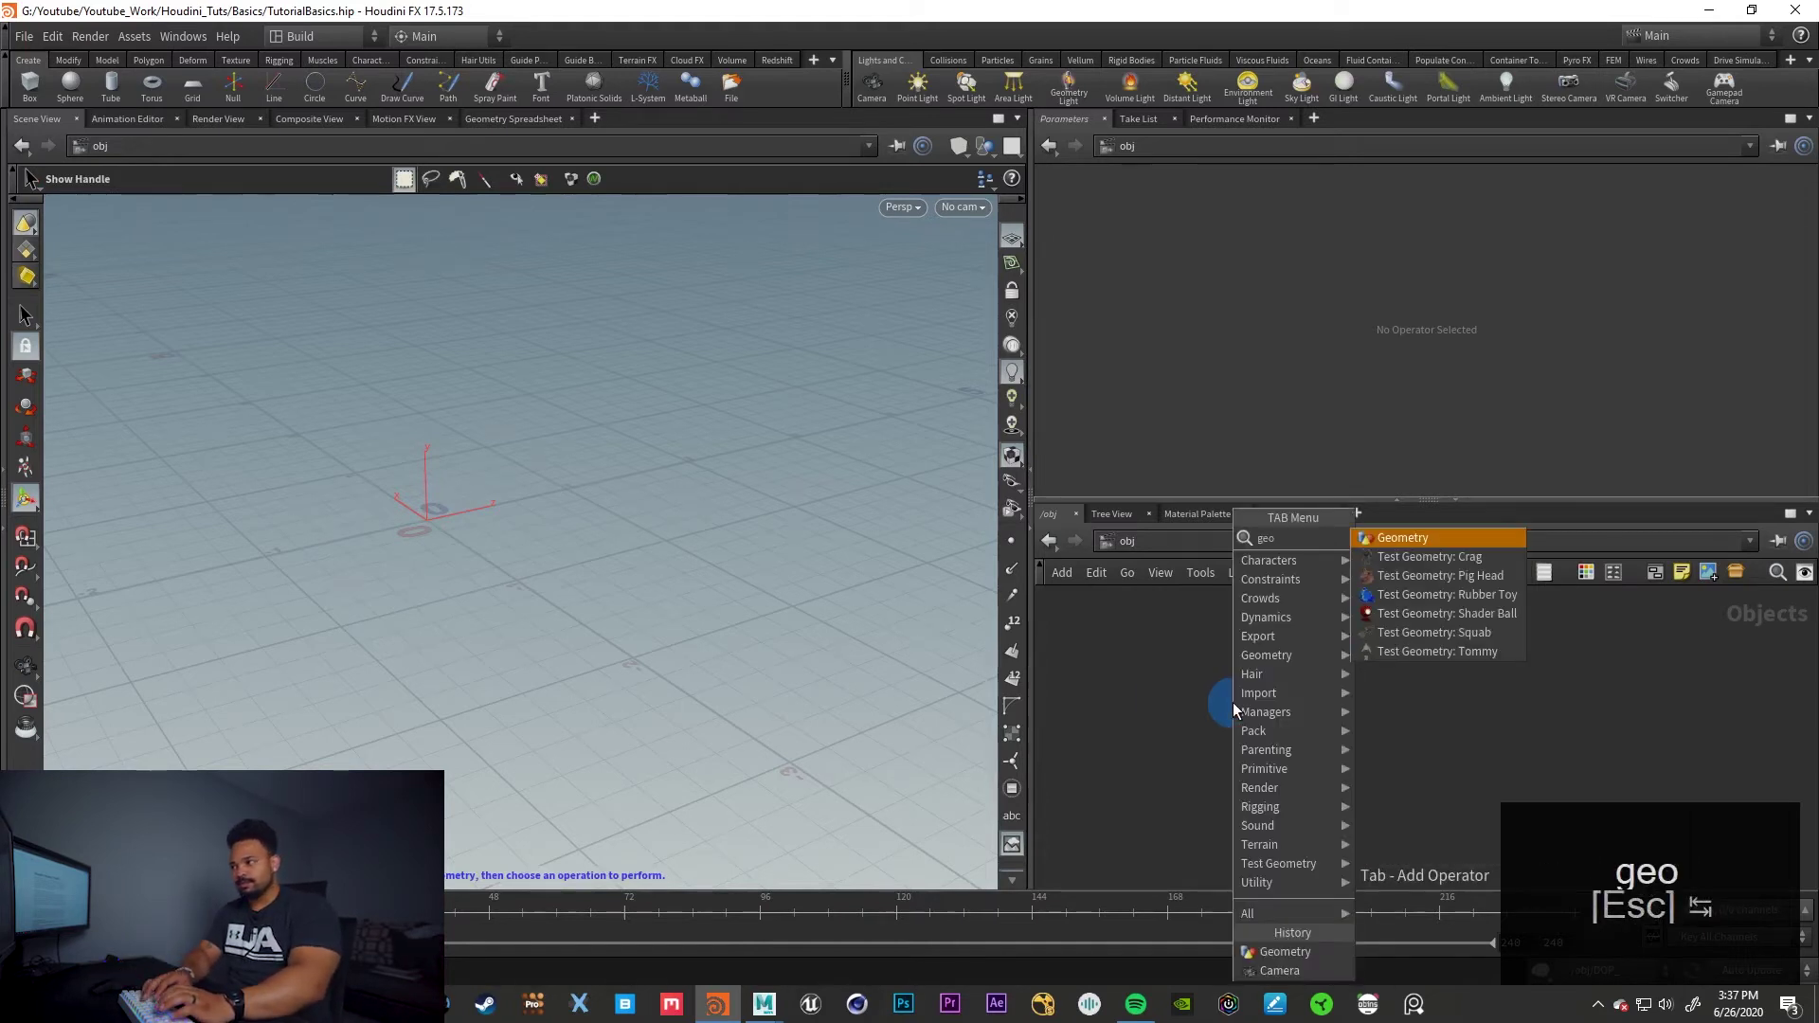
key(Return)
click(1311, 701)
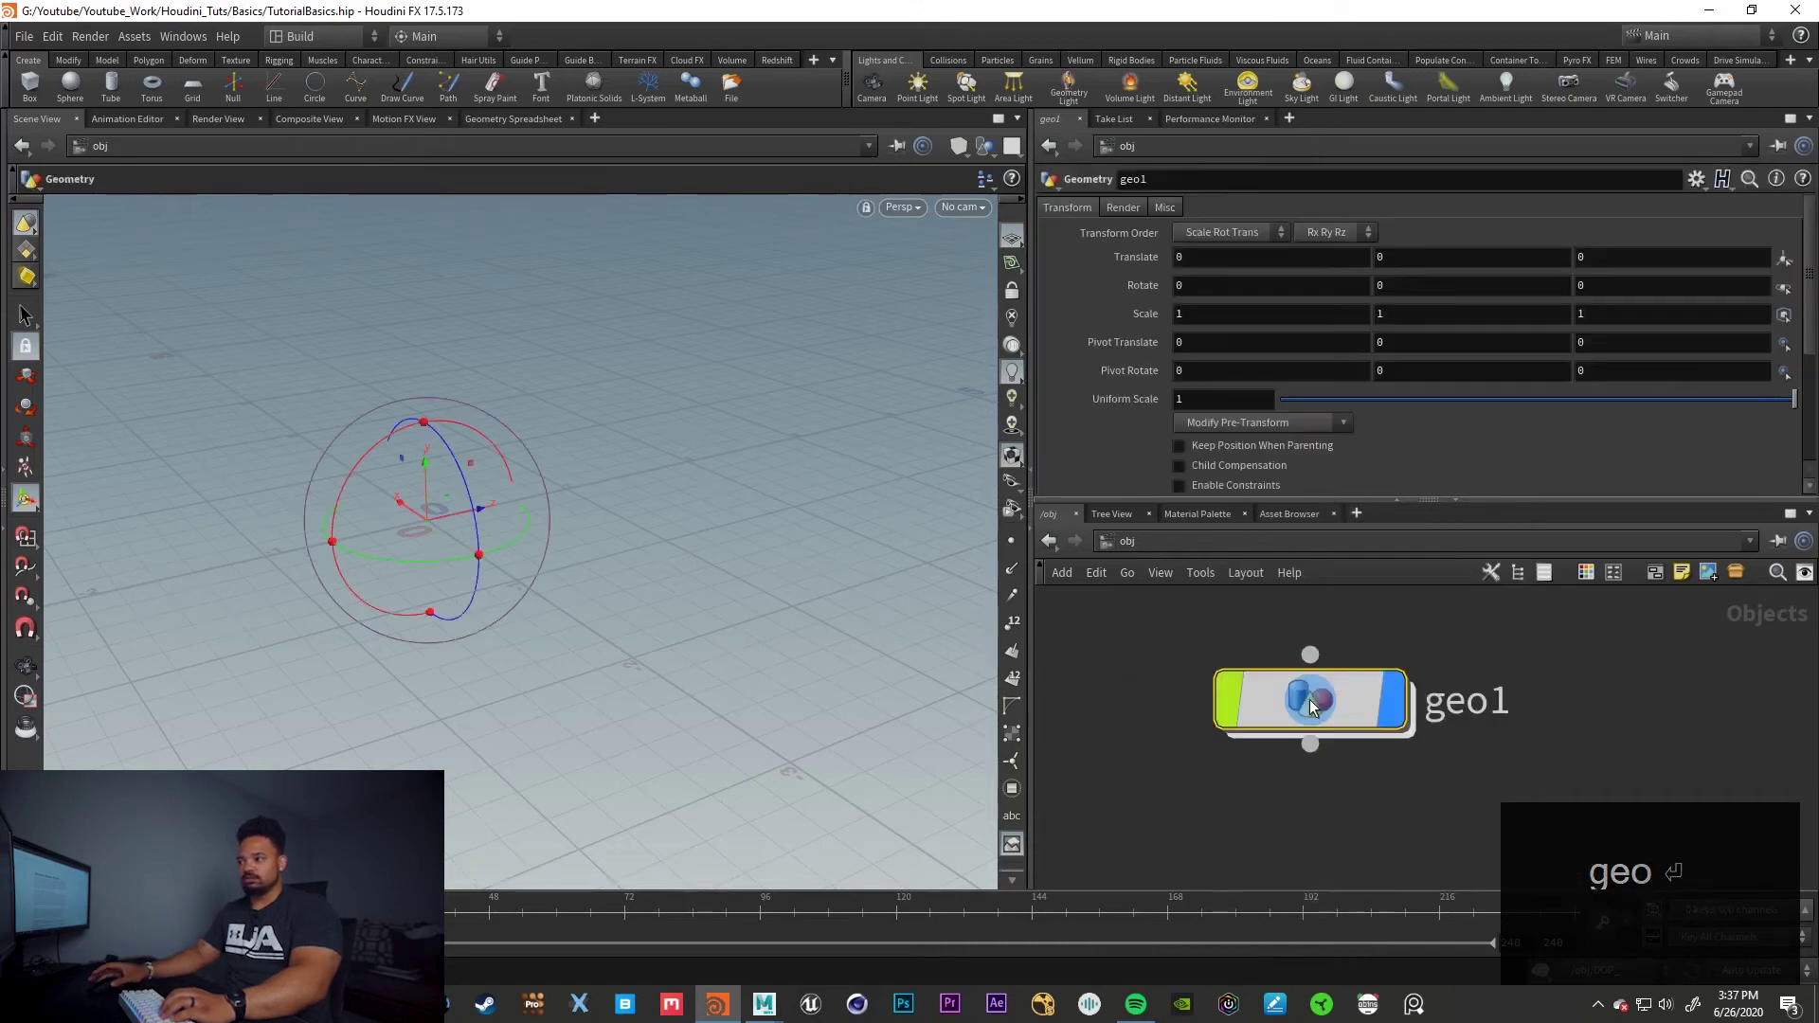
Enter geo1 and place a Sphere node in its geometry network
double_click(1311, 702)
key(Tab)
text(sphe)
key(Return)
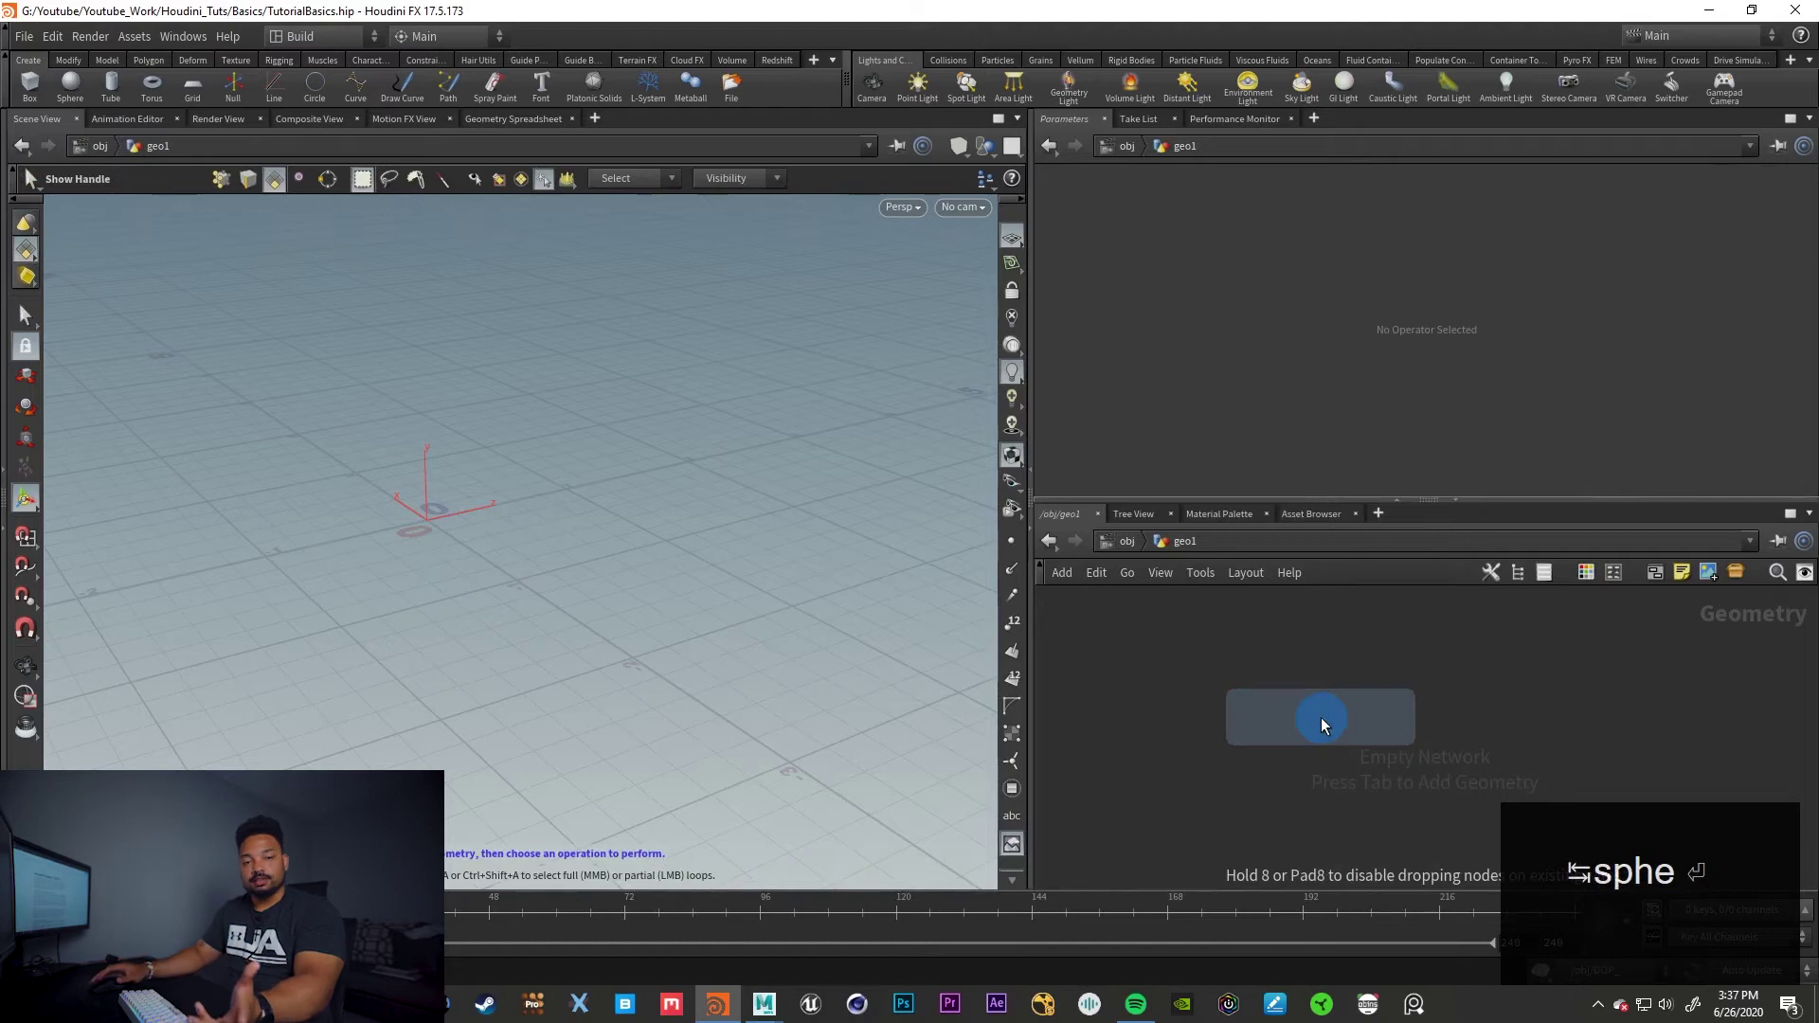
click(1321, 719)
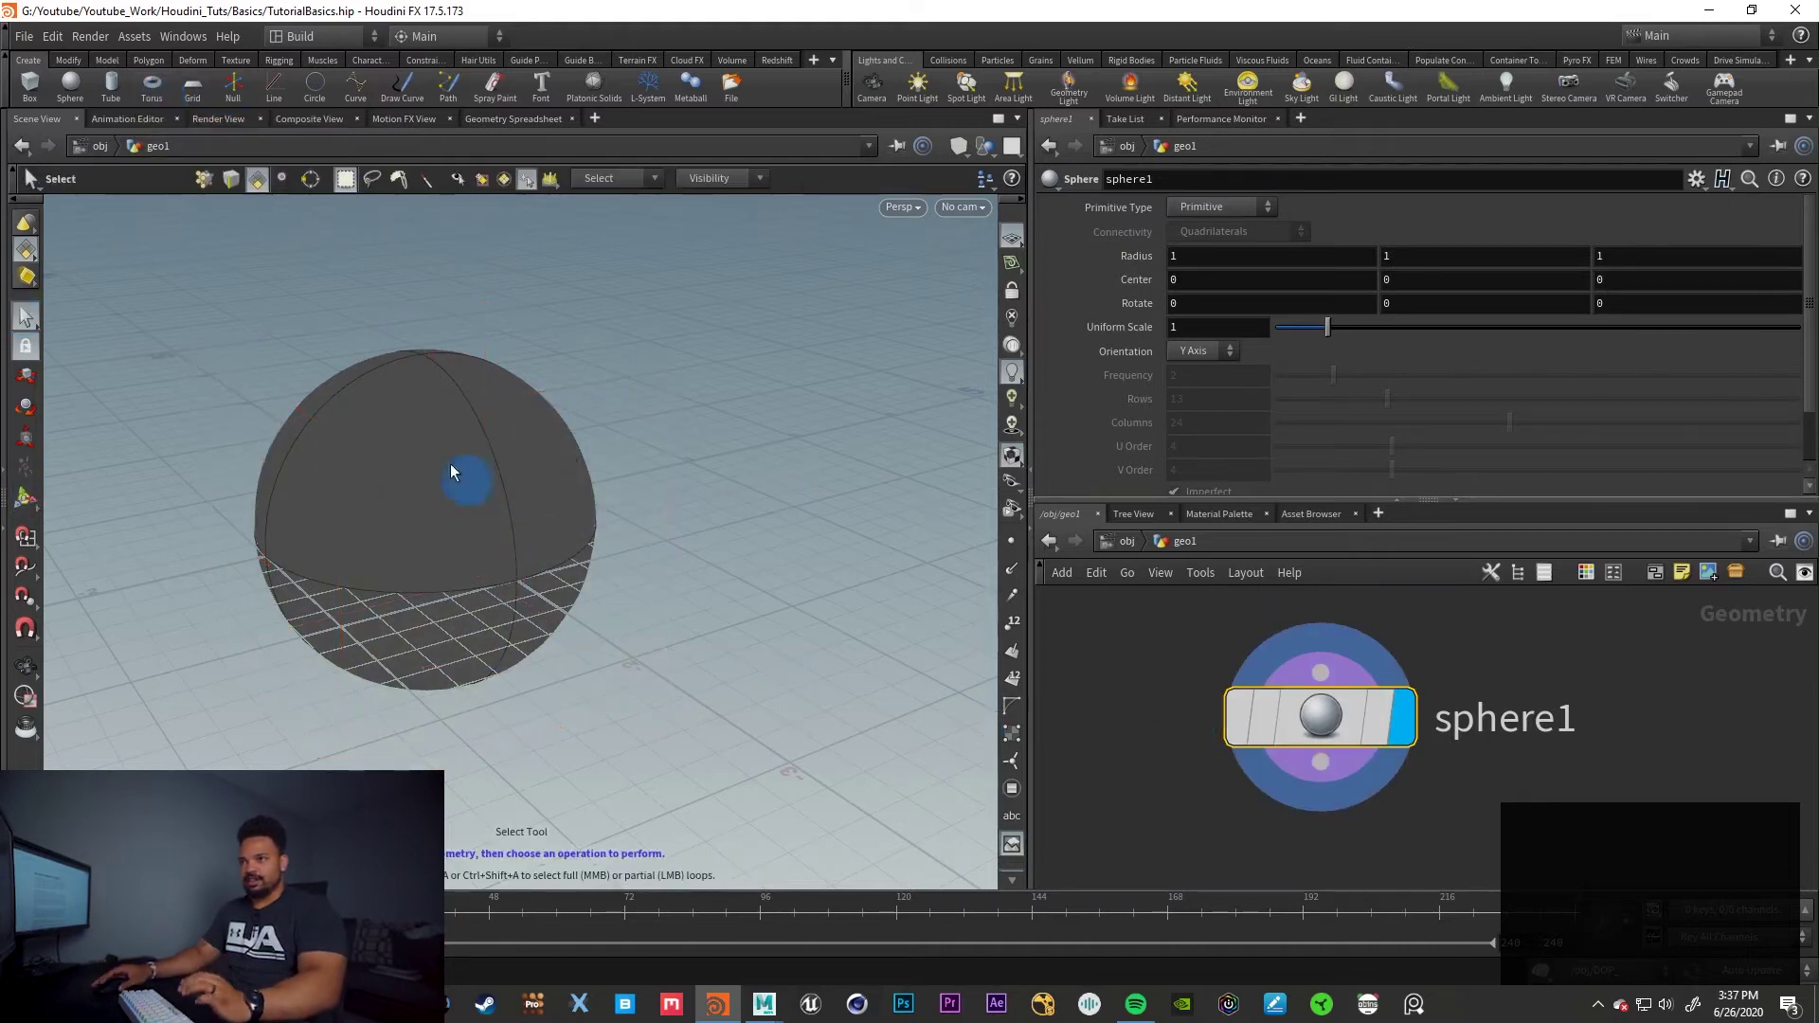
scroll(689, 737, down, 2)
alt+drag(651, 722, 613, 695)
alt+middle_drag(613, 695, 602, 666)
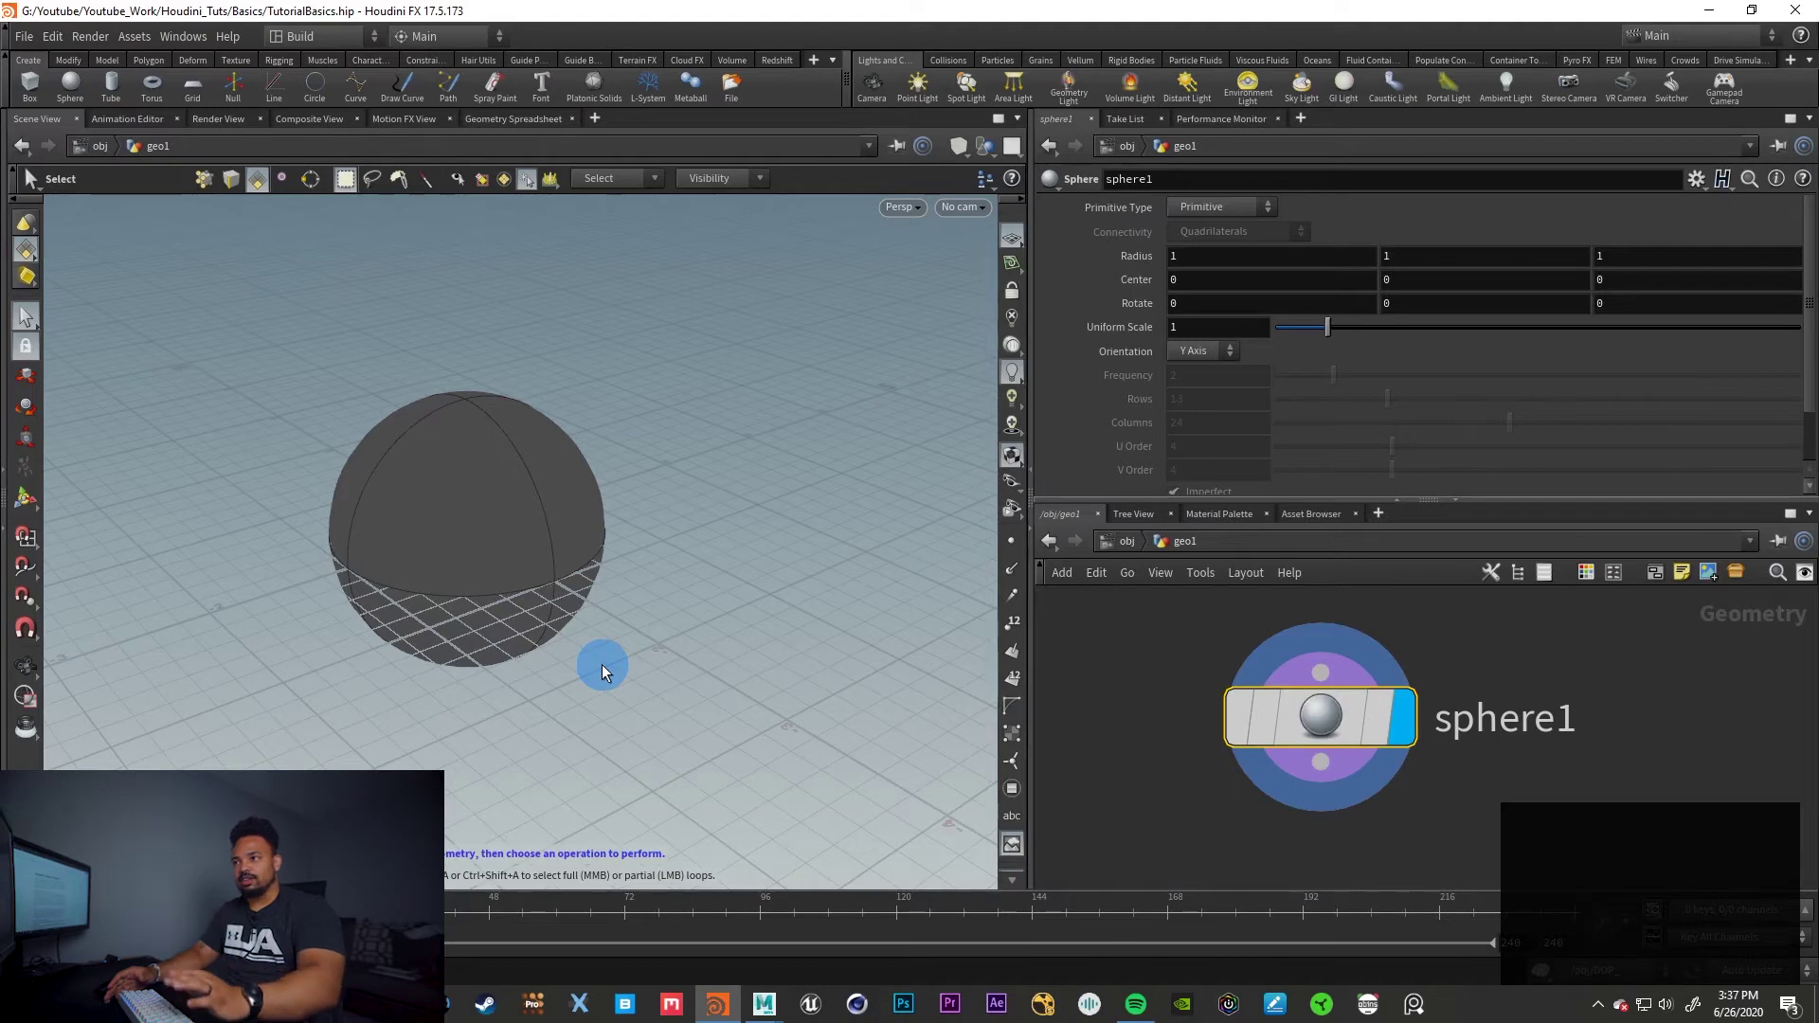
Shift the sphere1 node slightly in the network, and set its Primitive Type to Polygon
scroll(1140, 724, down, 3)
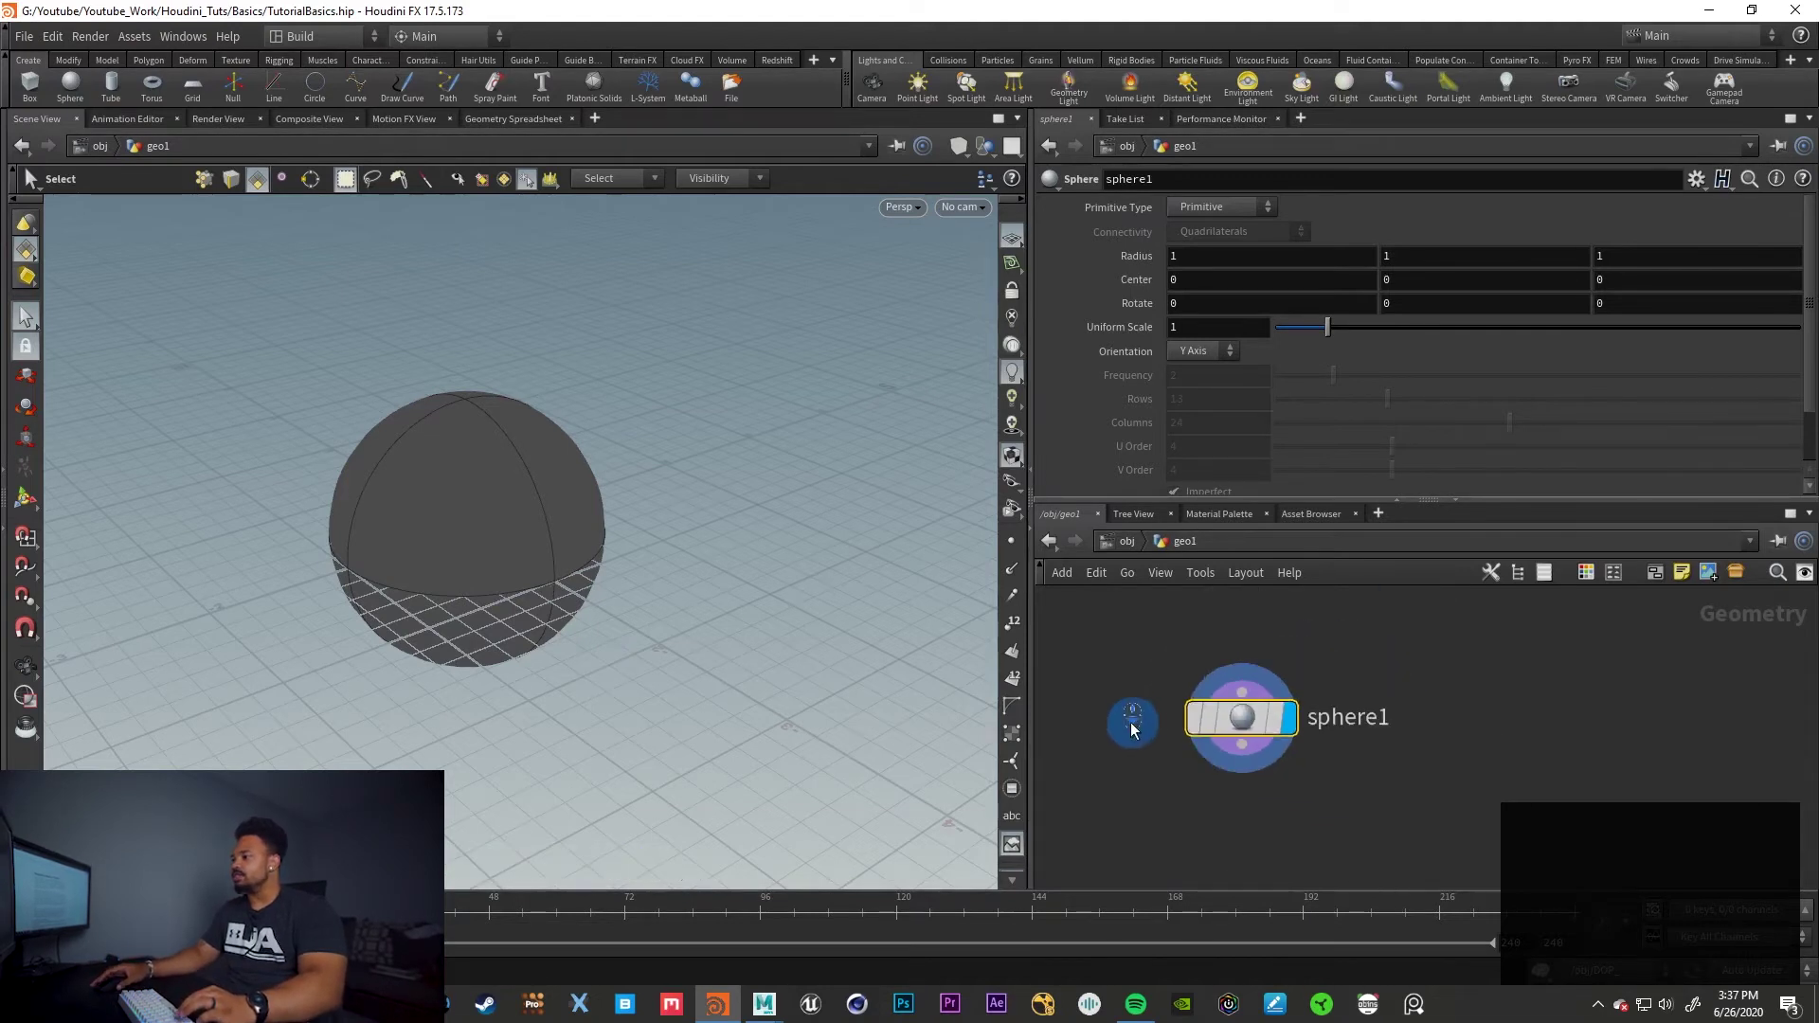
middle_drag(1140, 724, 1274, 692)
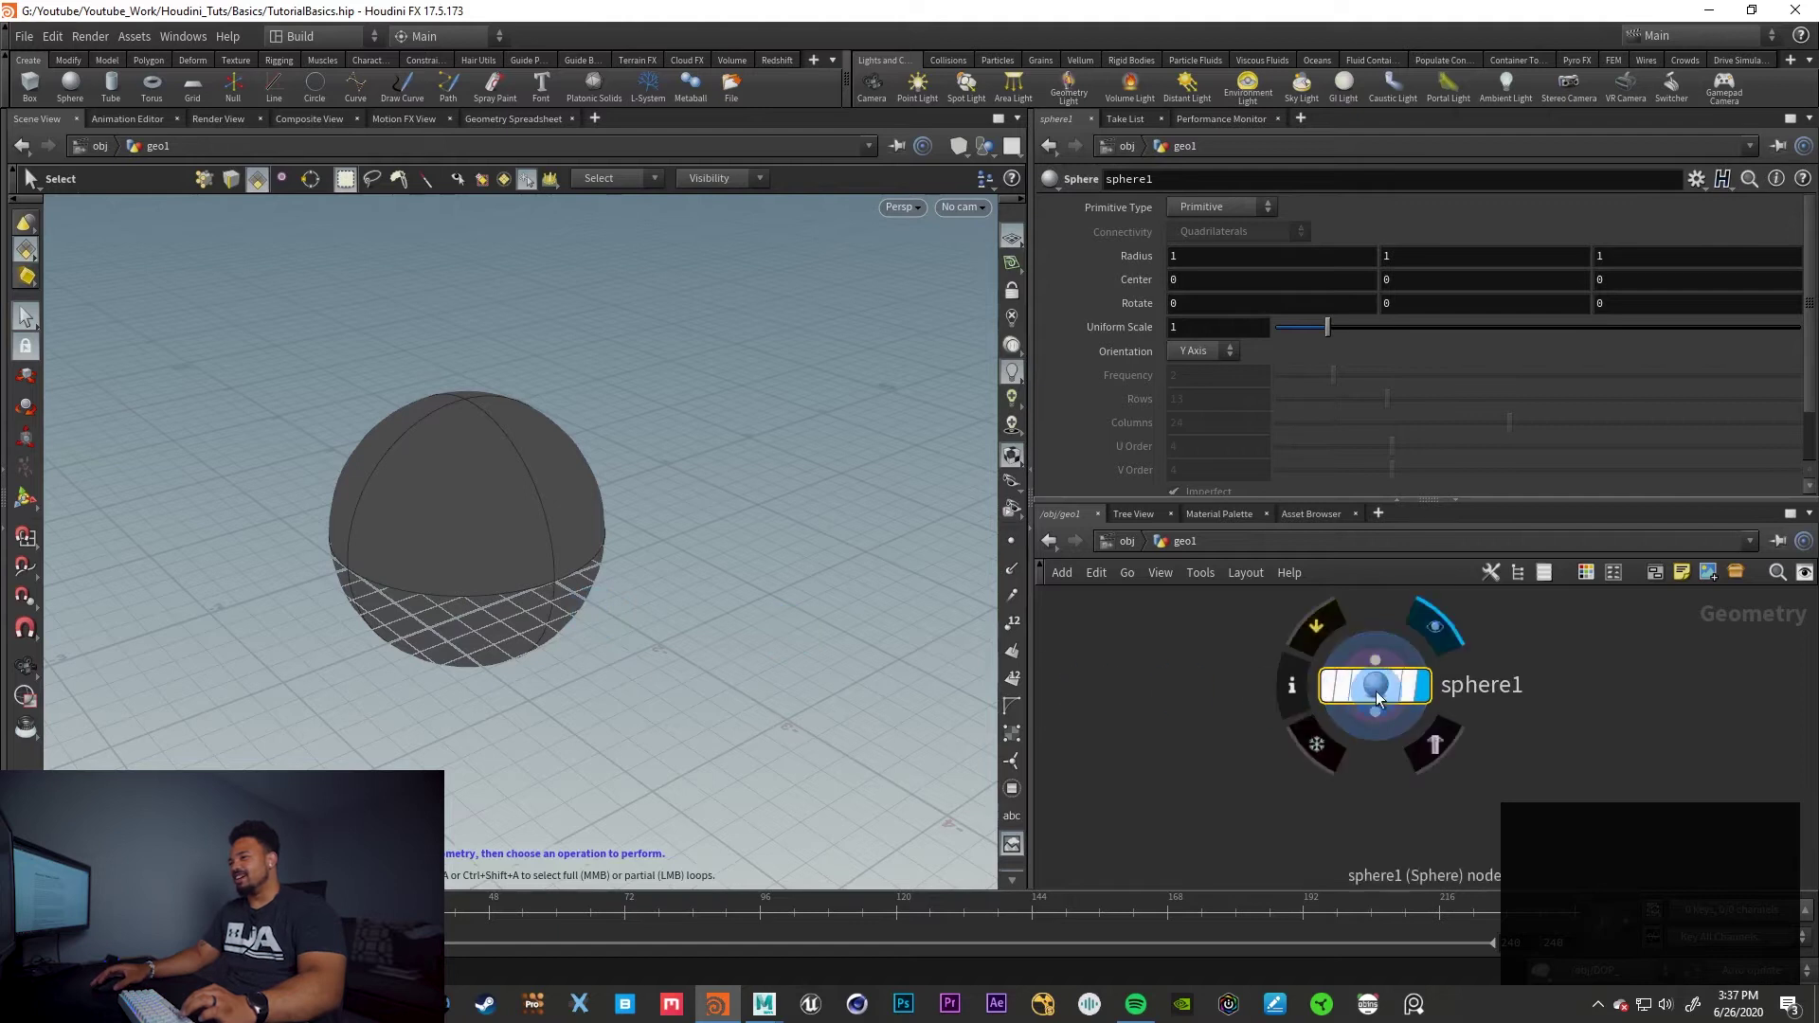
drag(1376, 690, 1366, 684)
mouse_move(1368, 680)
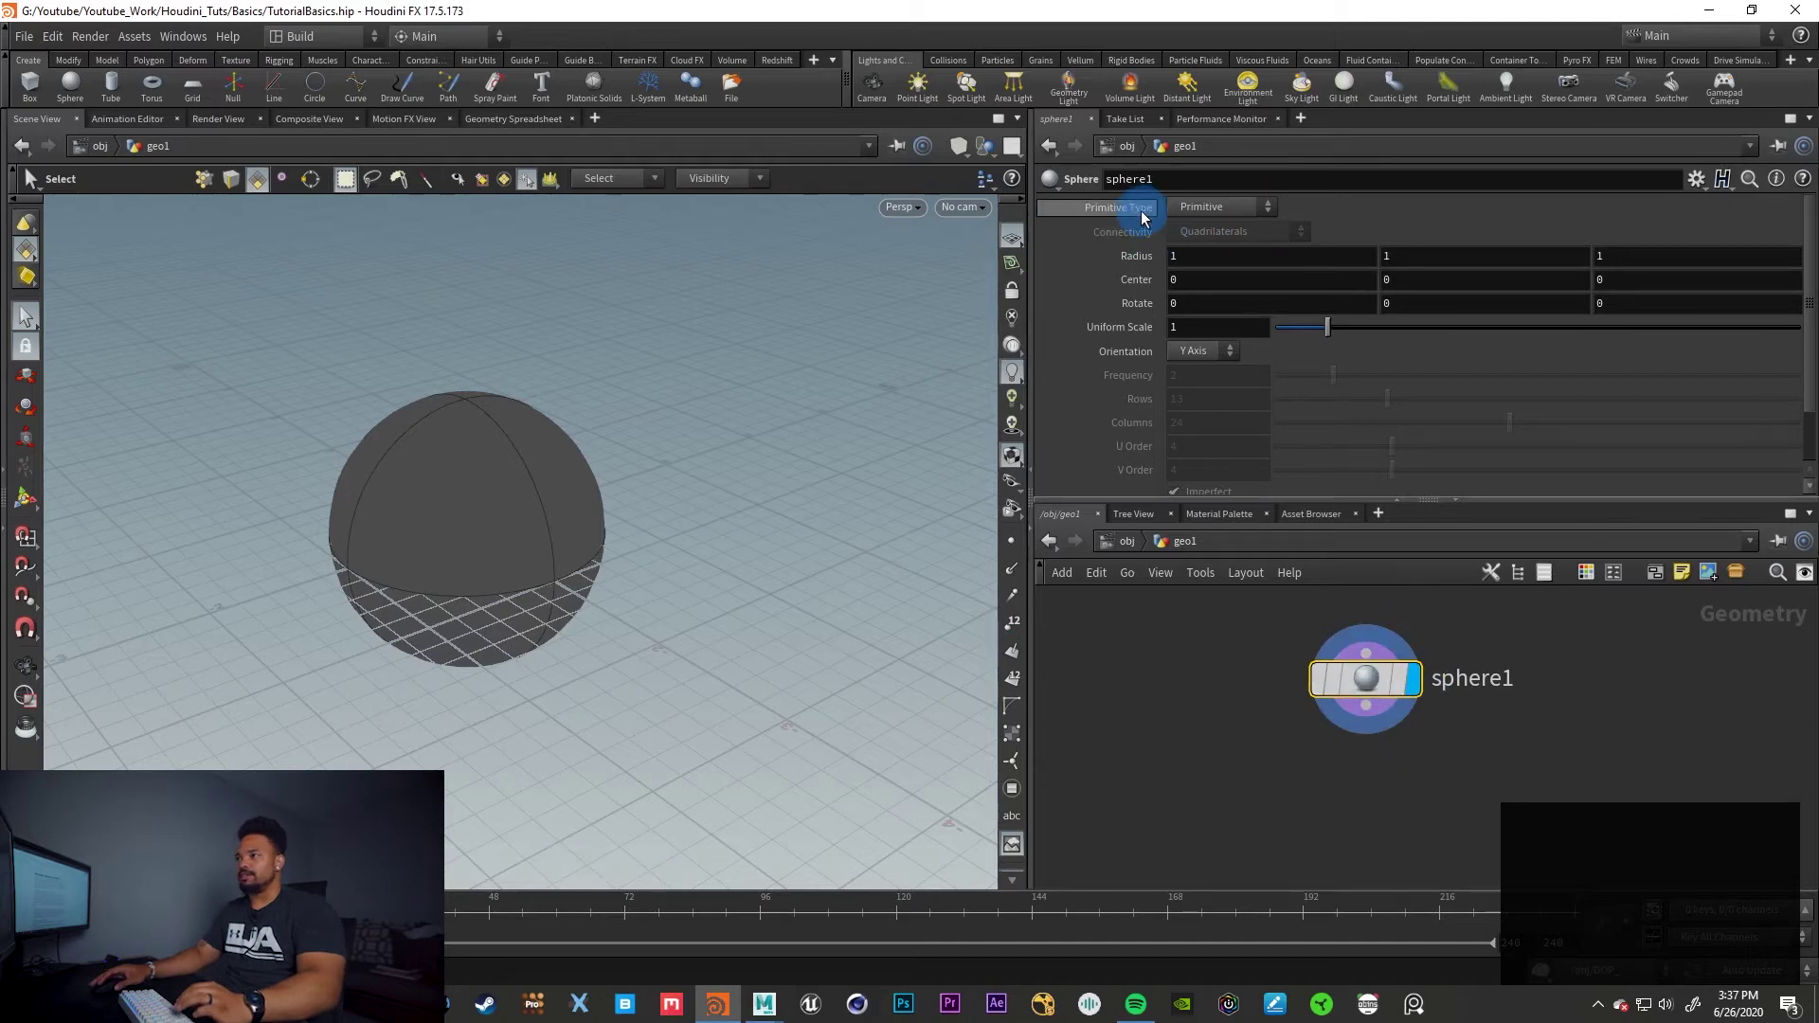
click(1258, 213)
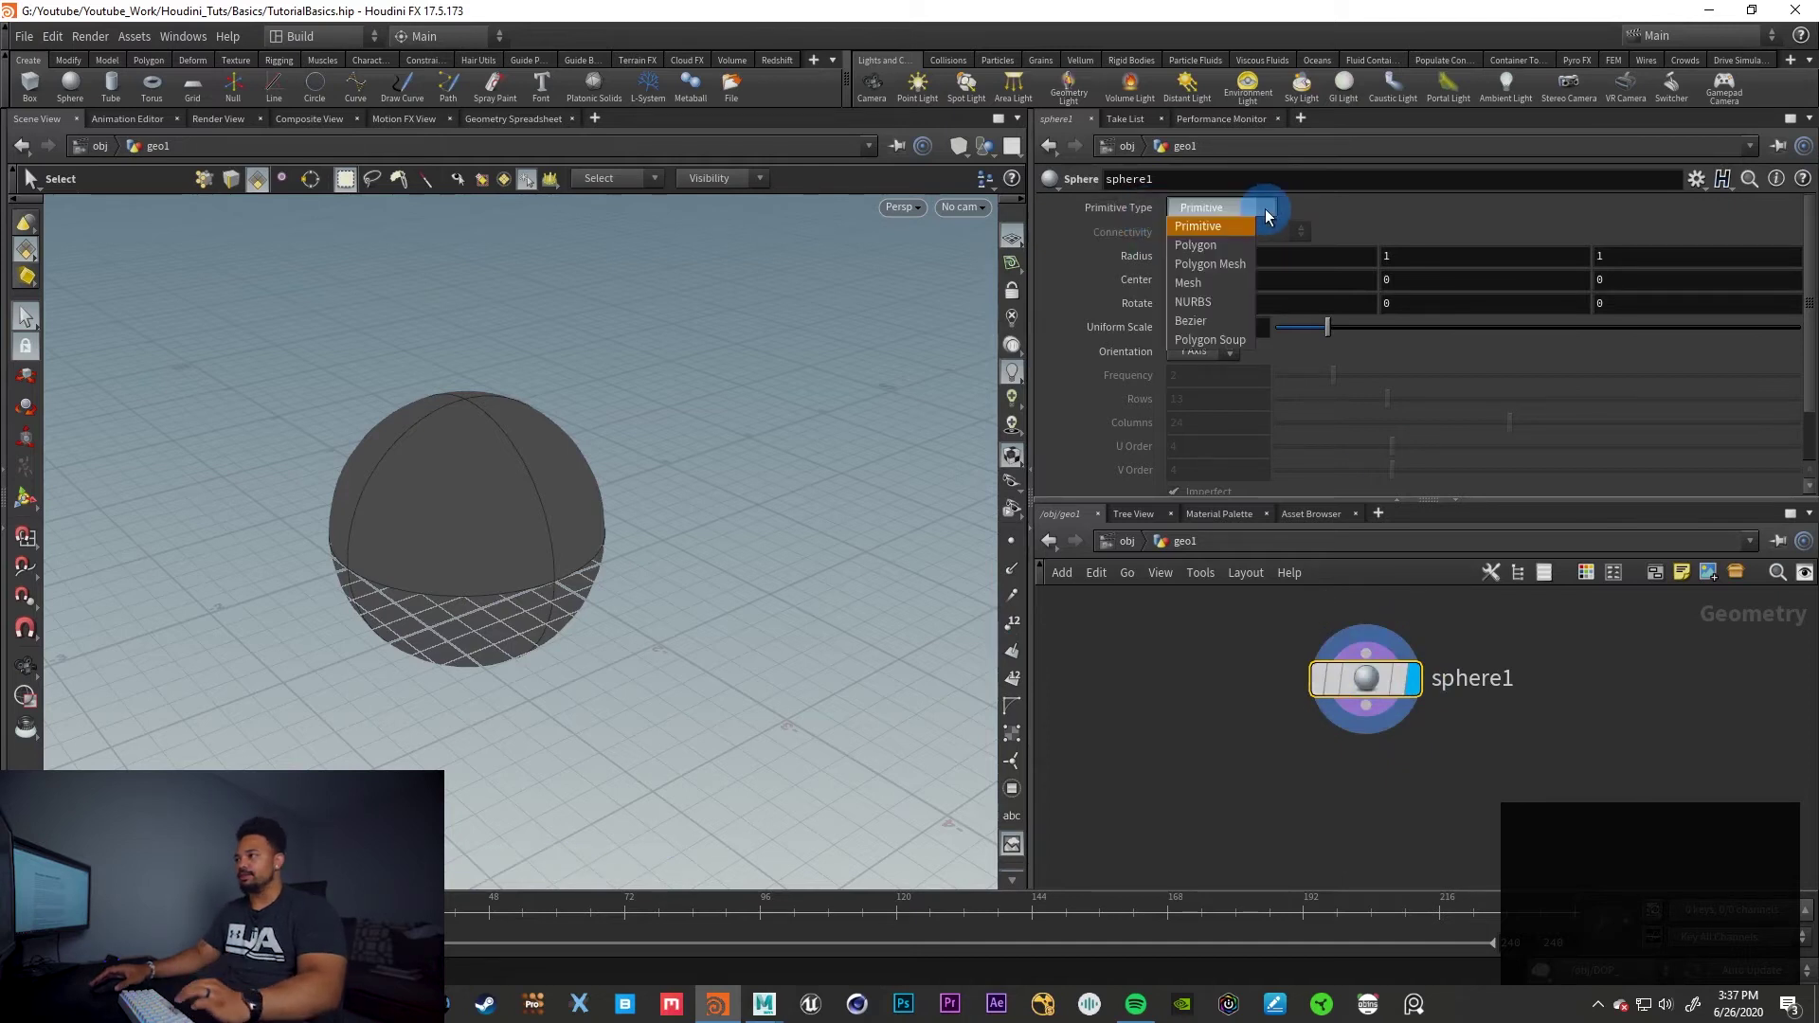
click(1214, 249)
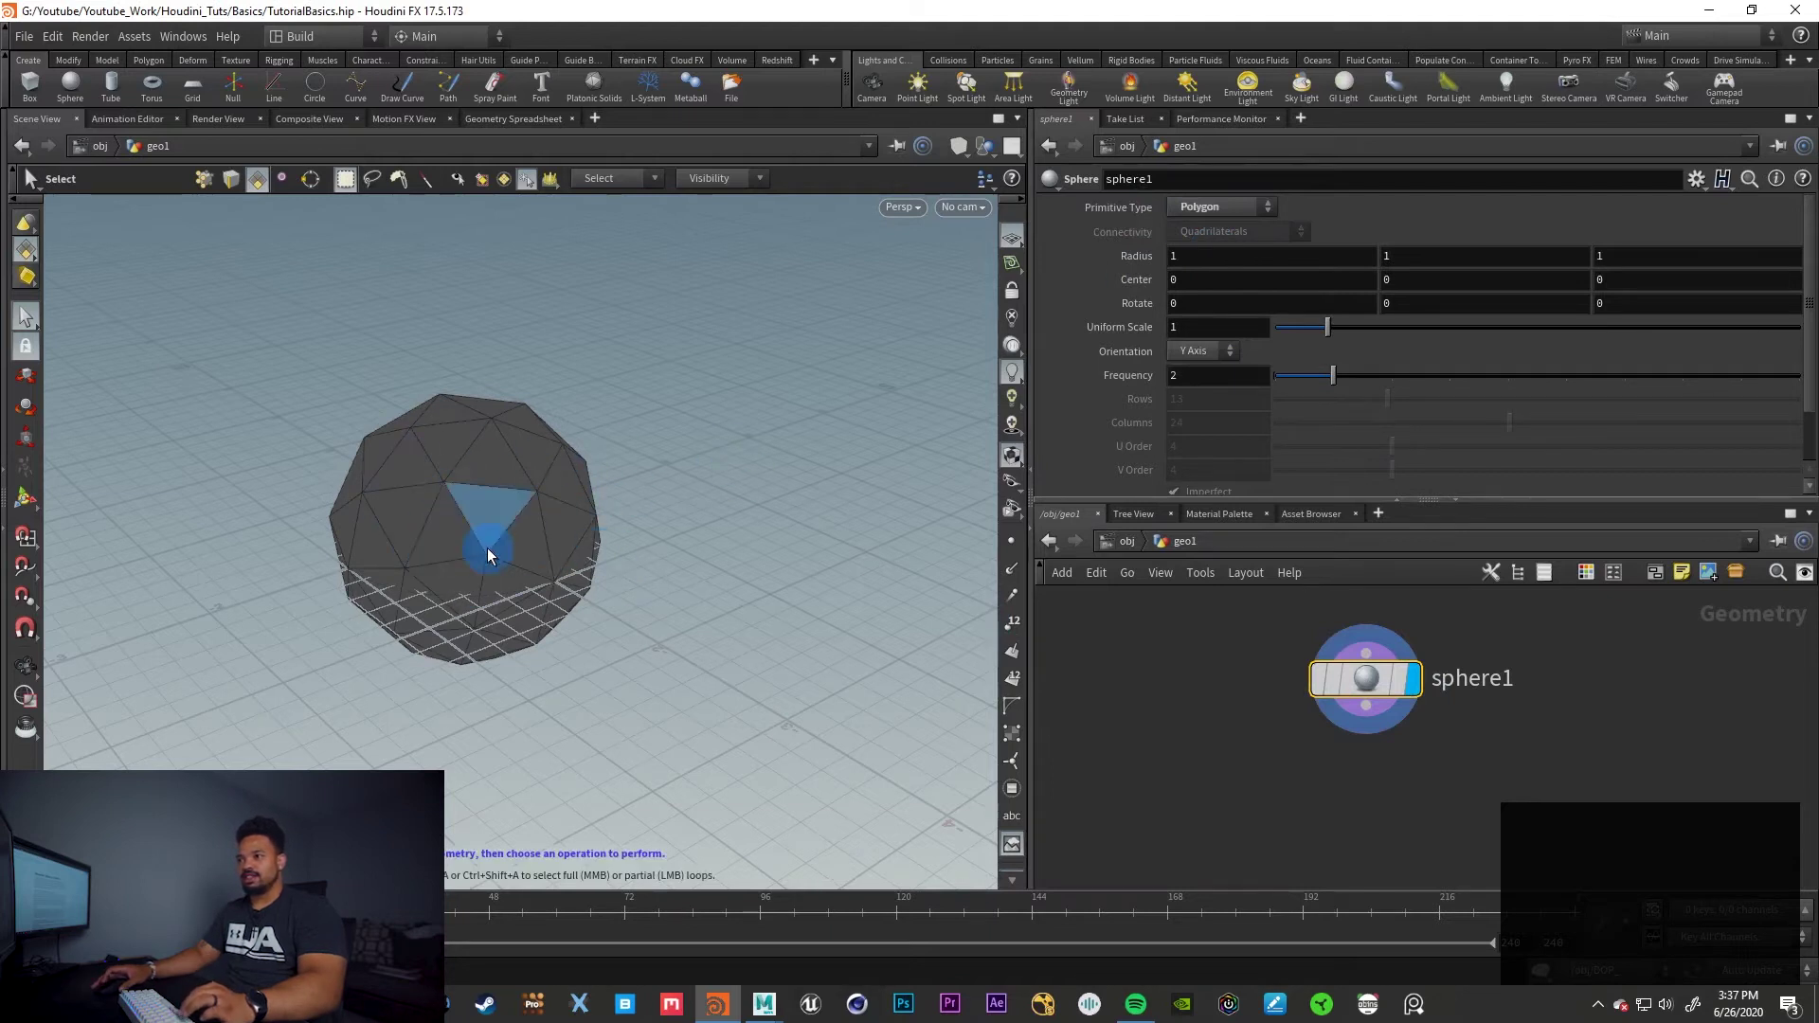
Try different Frequency values on the polygon sphere, finishing at 2
scroll(487, 548, up, 3)
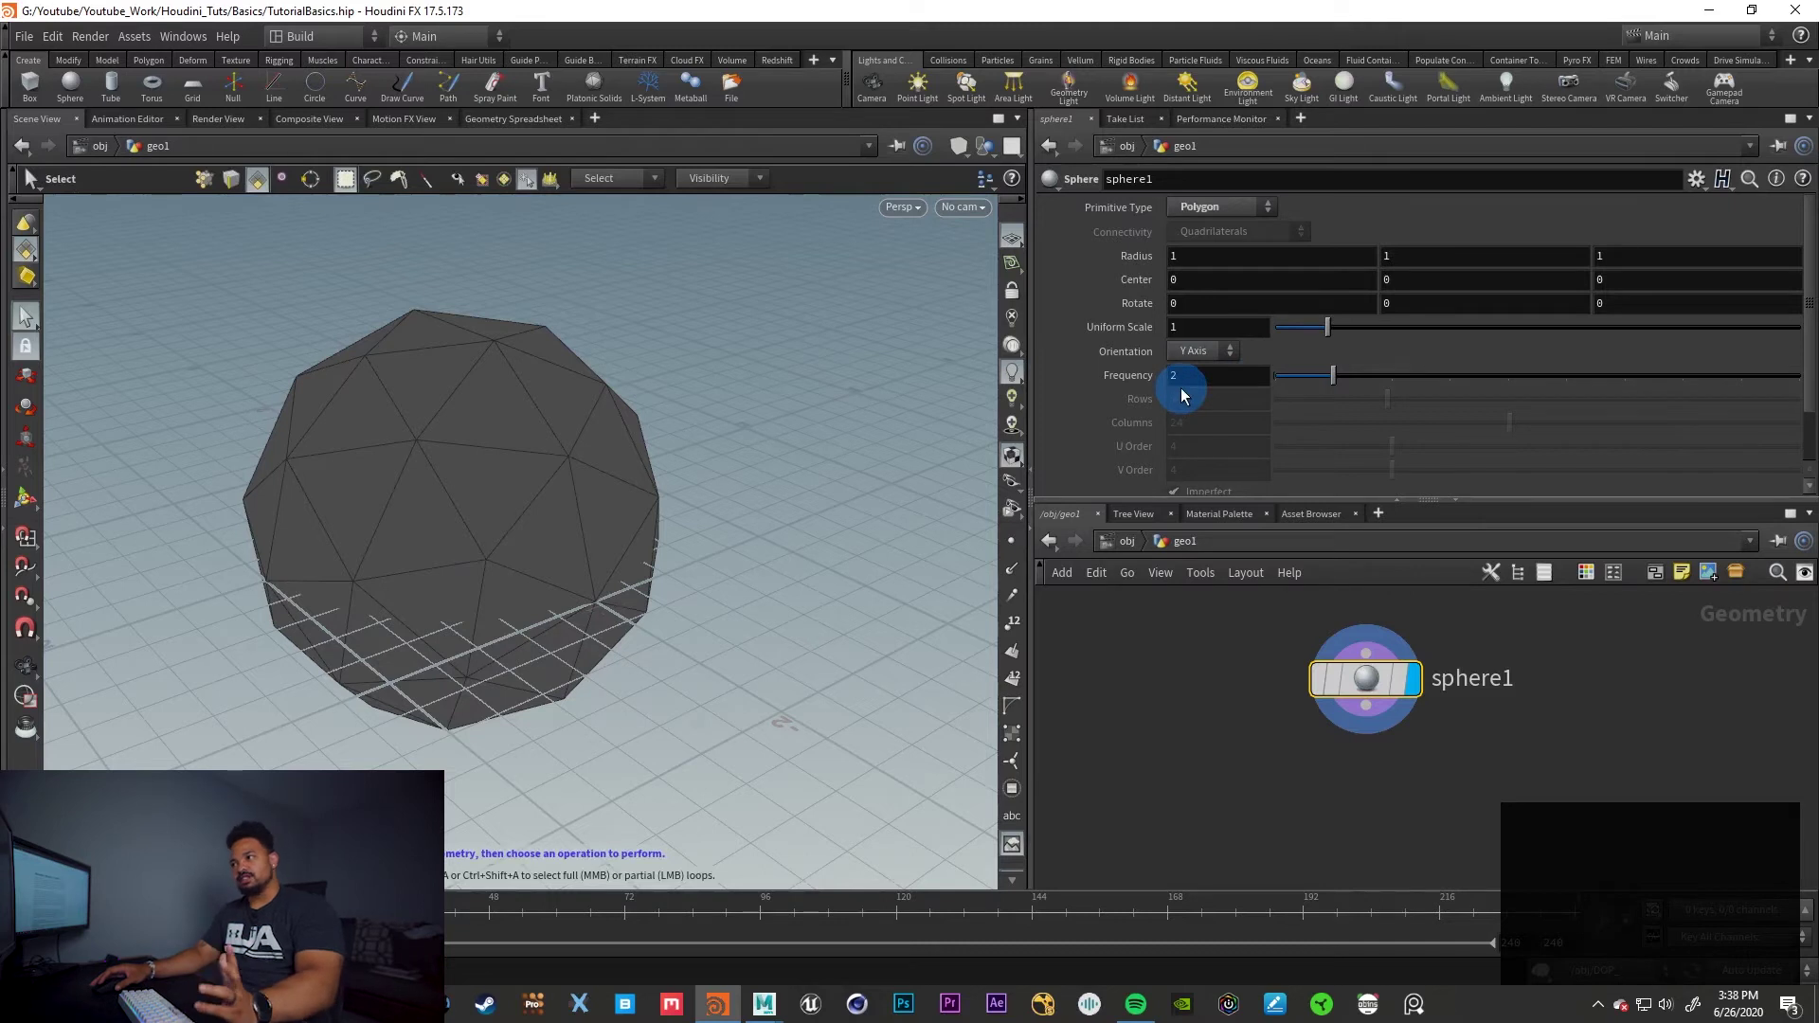
drag(1334, 378, 1689, 366)
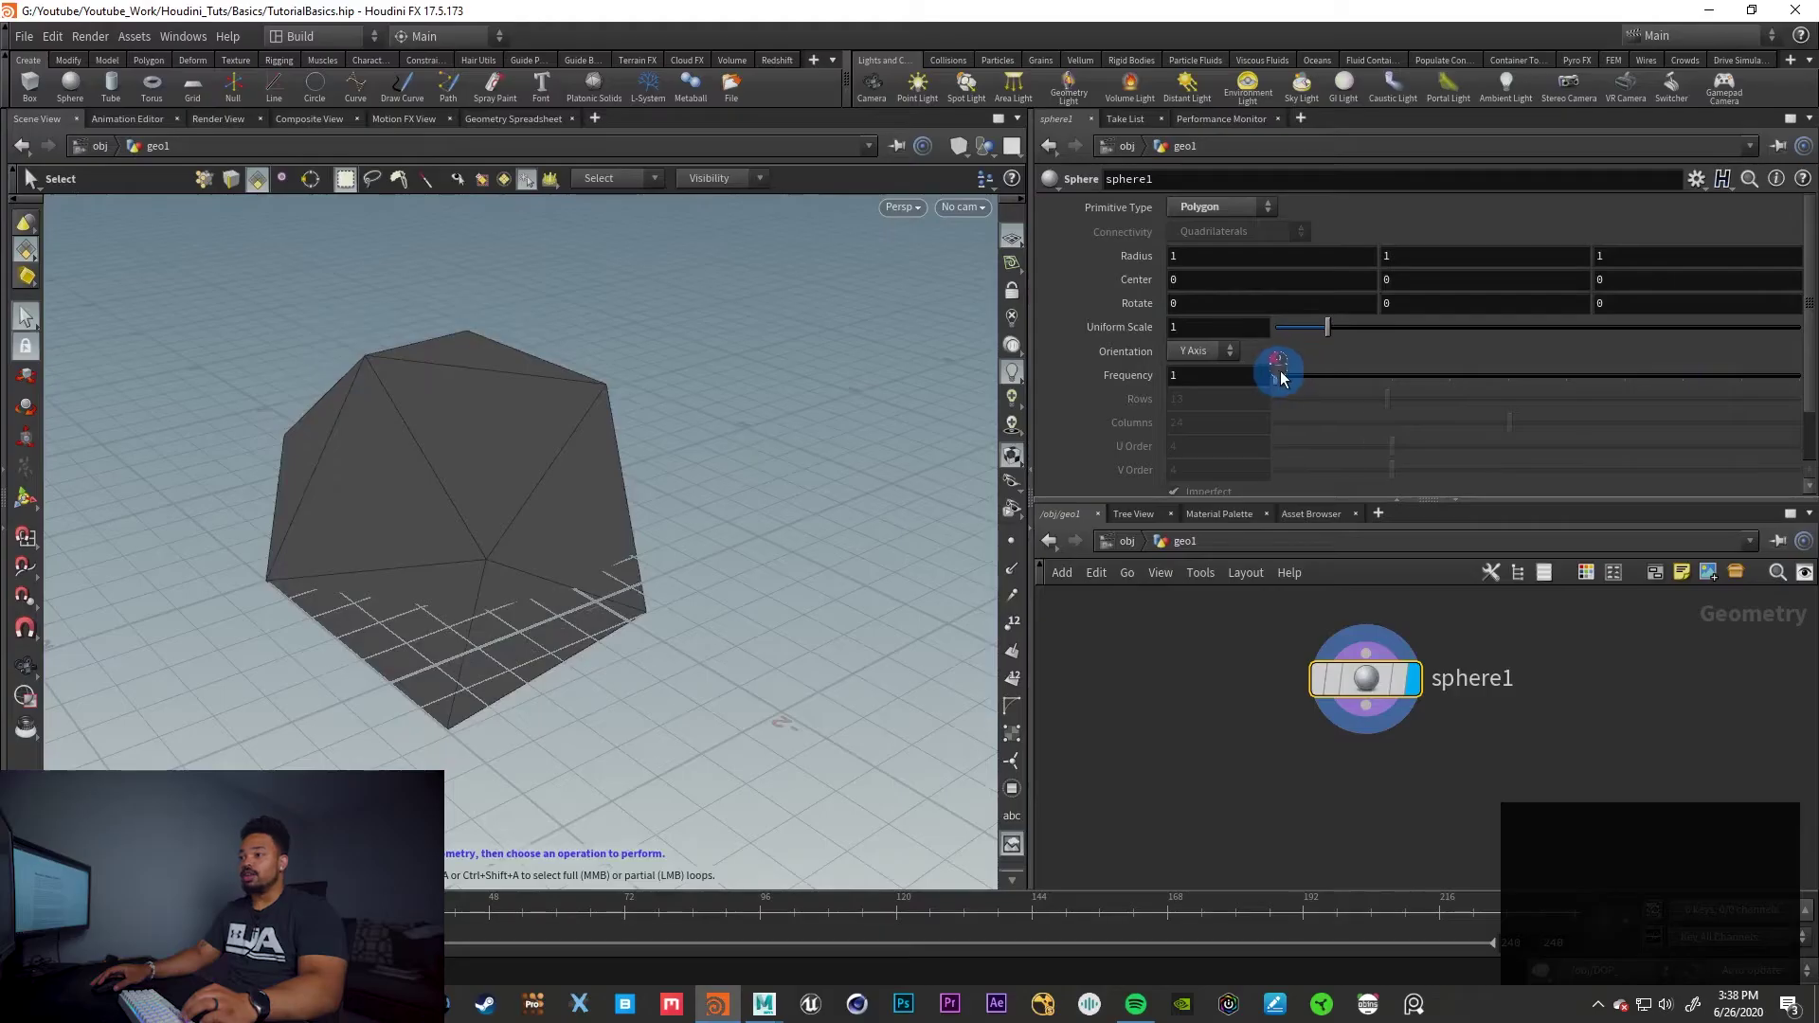
drag(1271, 374, 1326, 382)
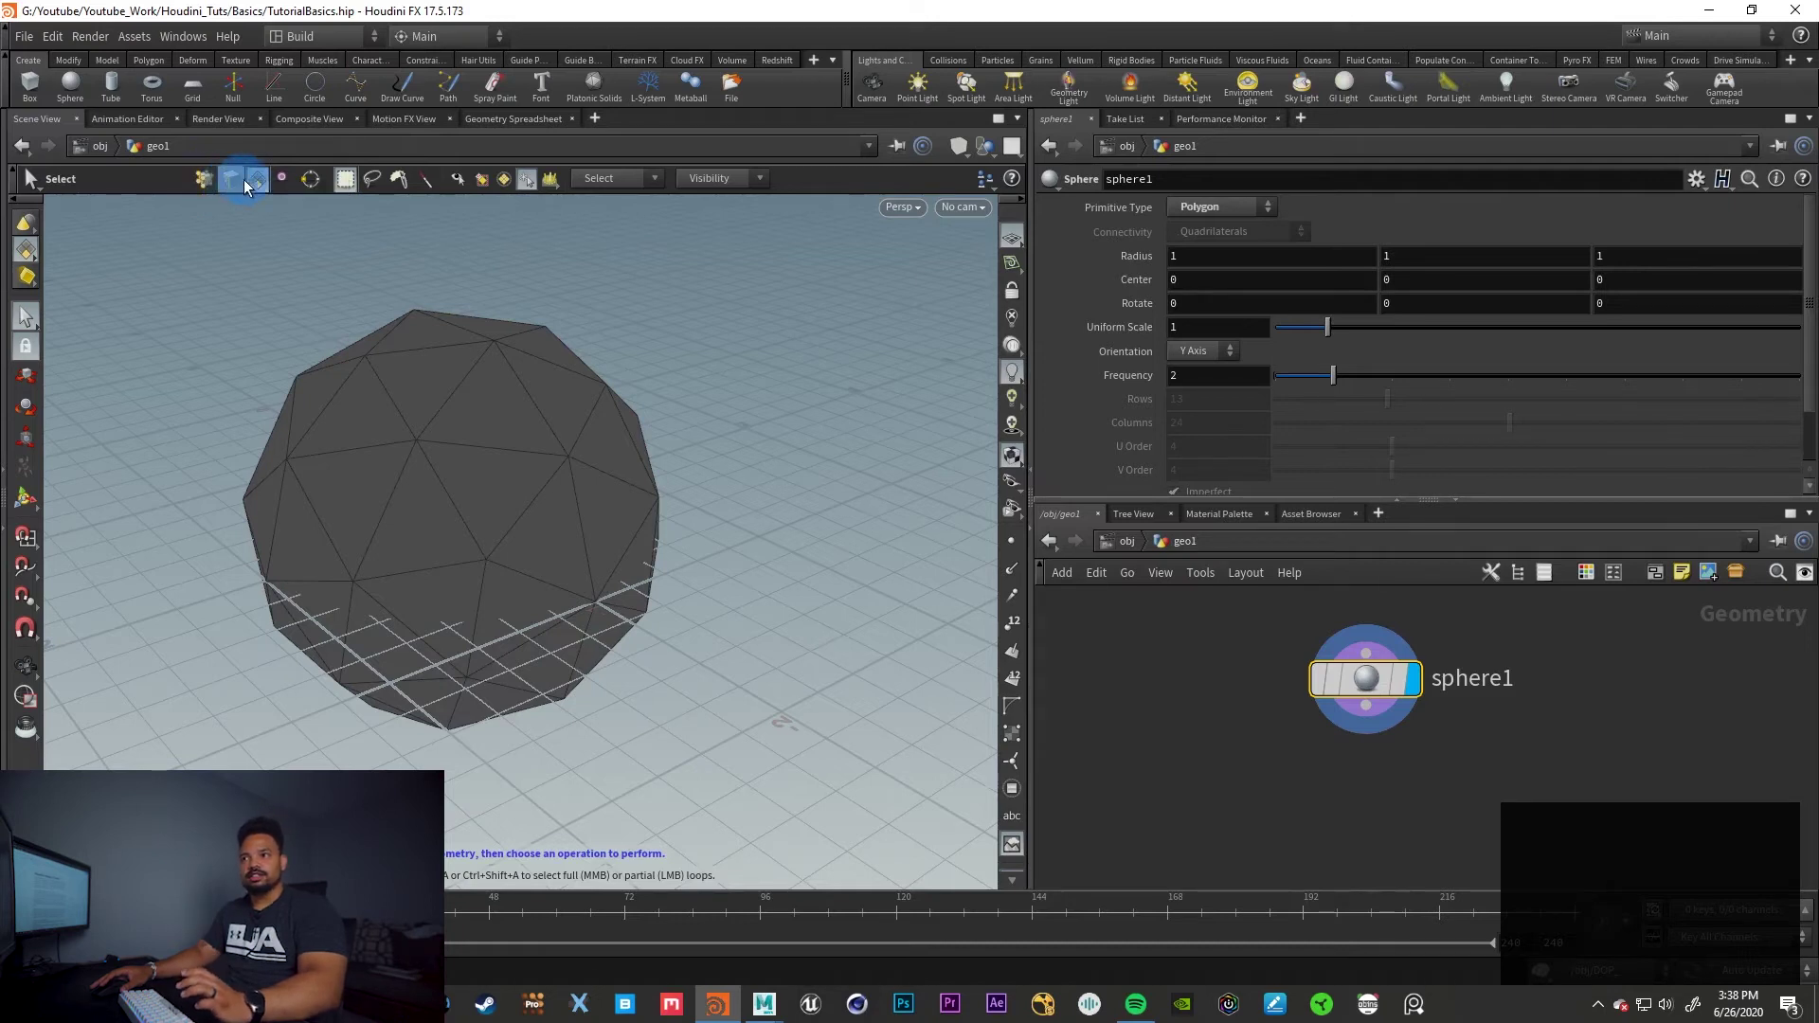
Select the entire sphere, clear that selection and turn off whole-geometry selection, picking individual triangular faces instead
click(25, 317)
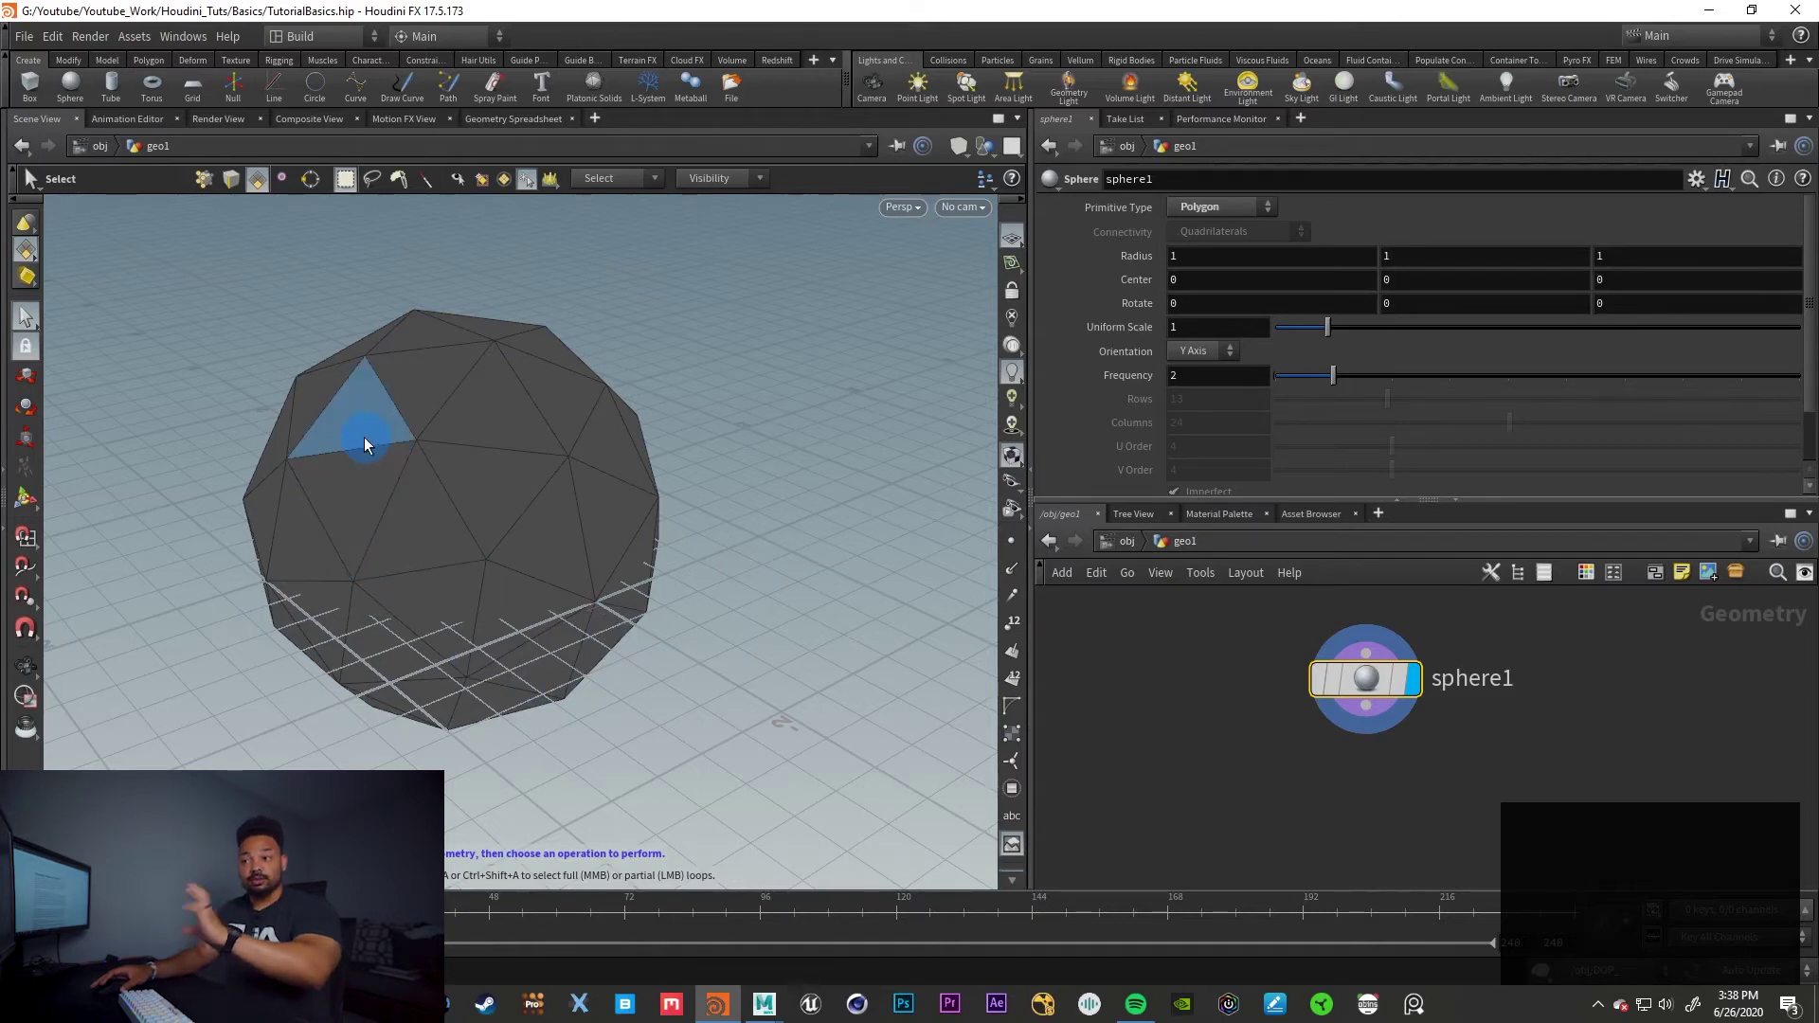
double_click(610, 508)
click(526, 179)
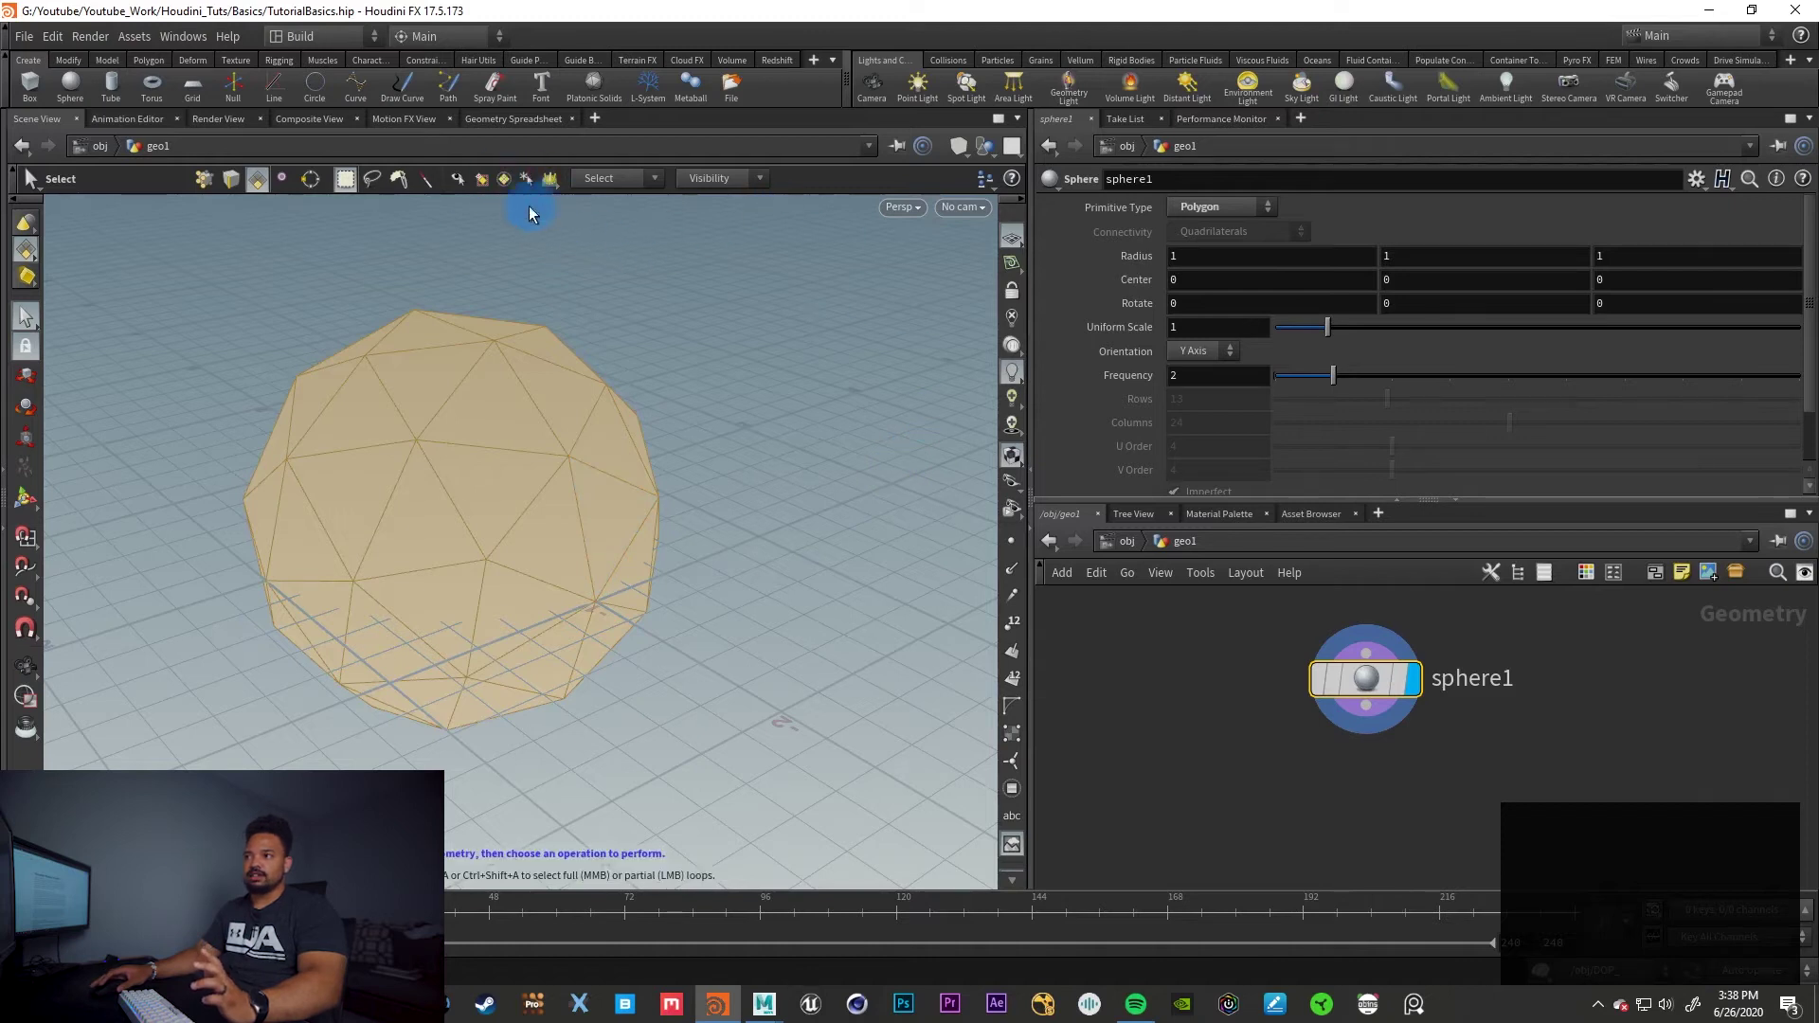
click(785, 396)
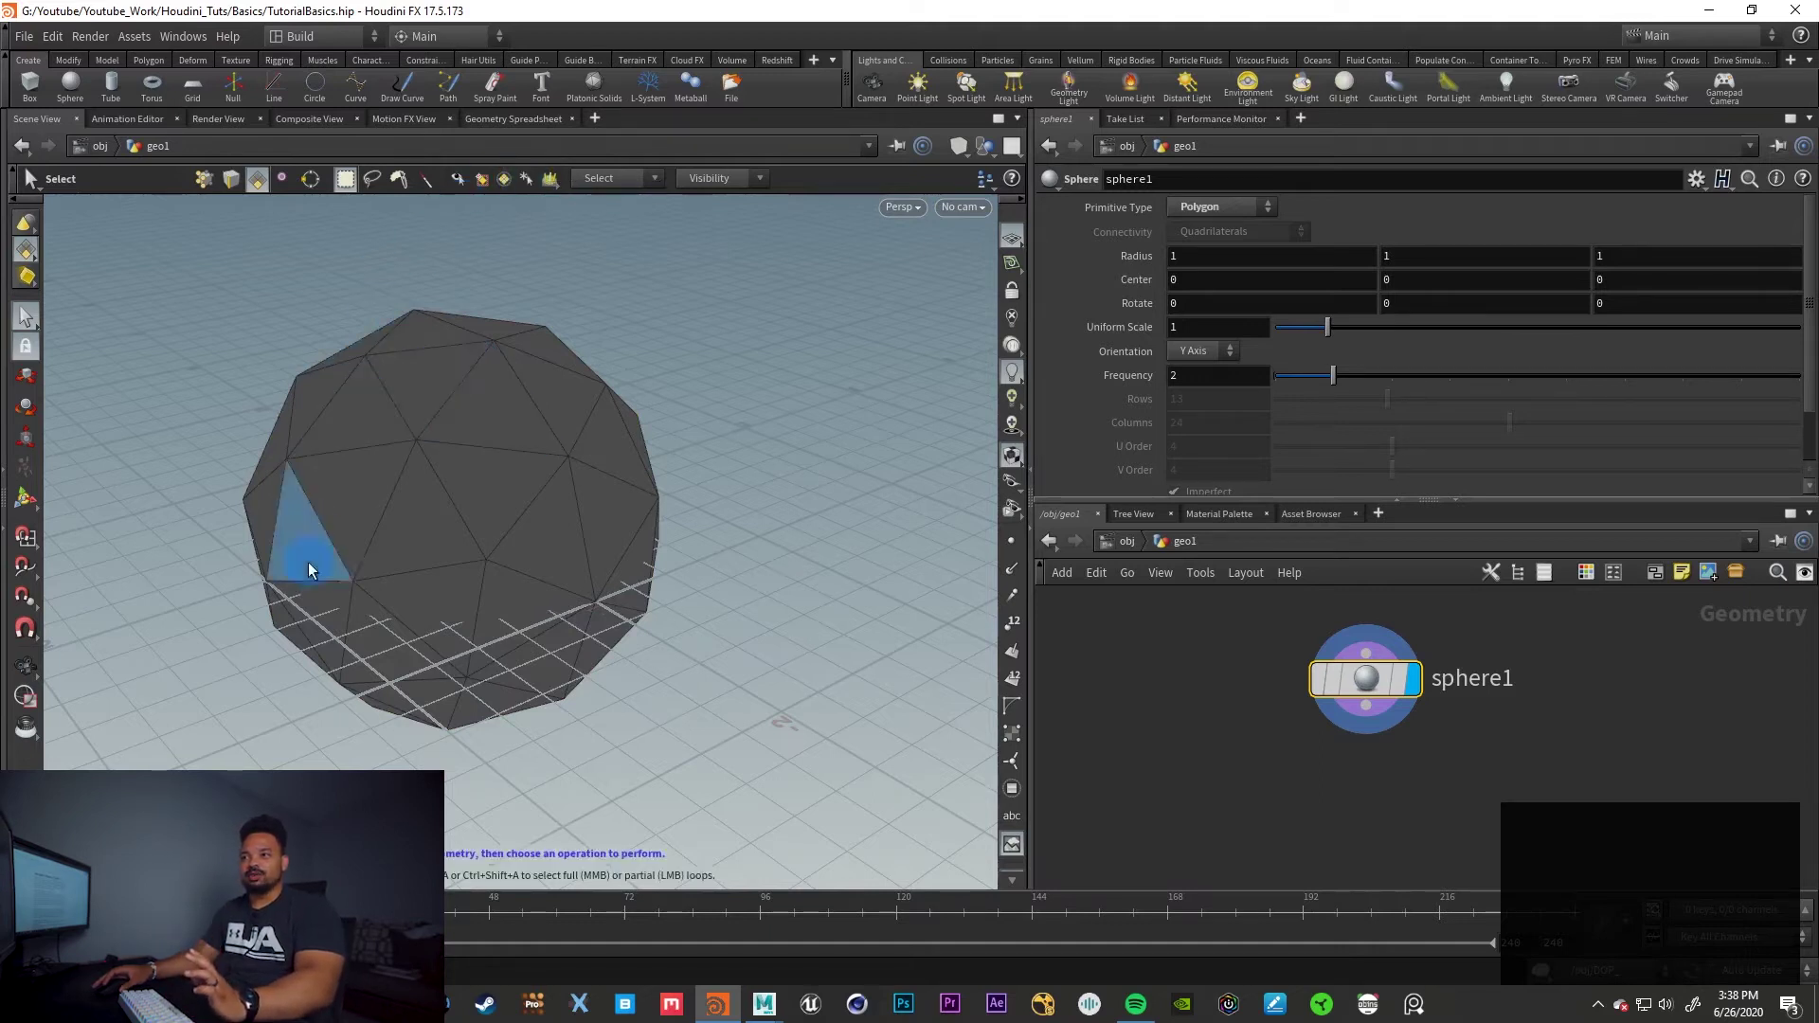
click(563, 411)
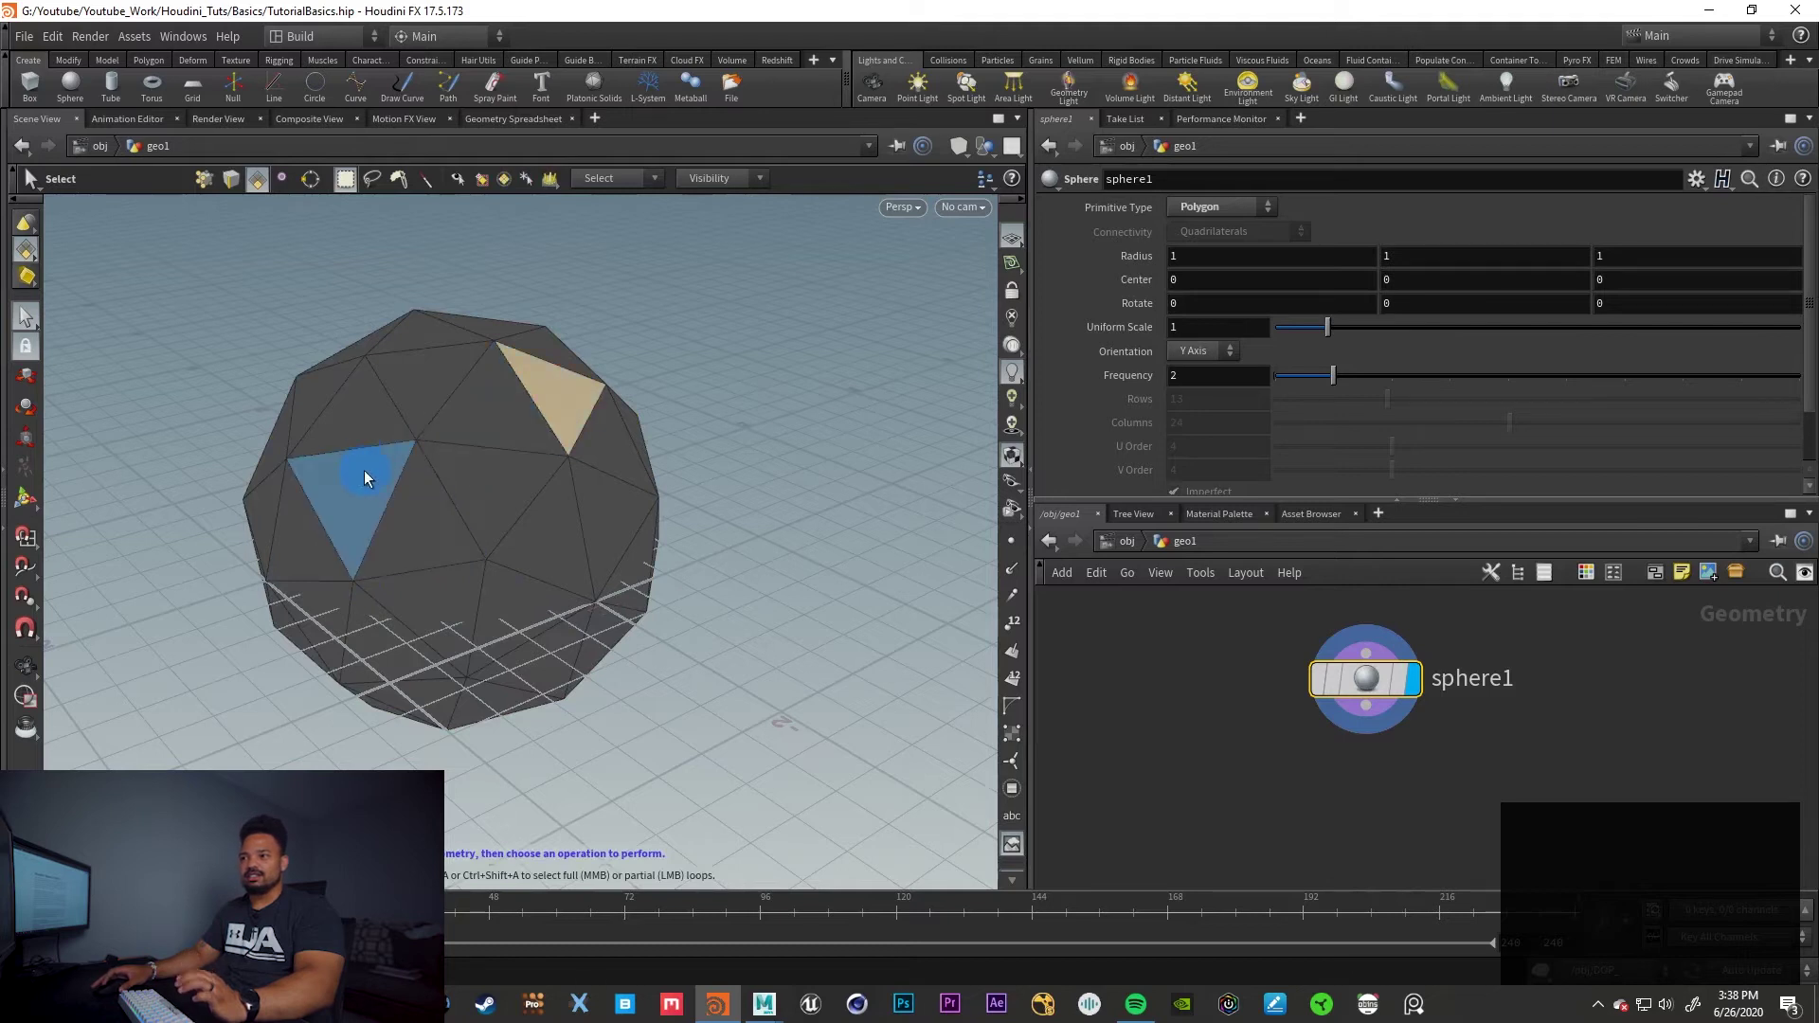
click(664, 398)
click(439, 379)
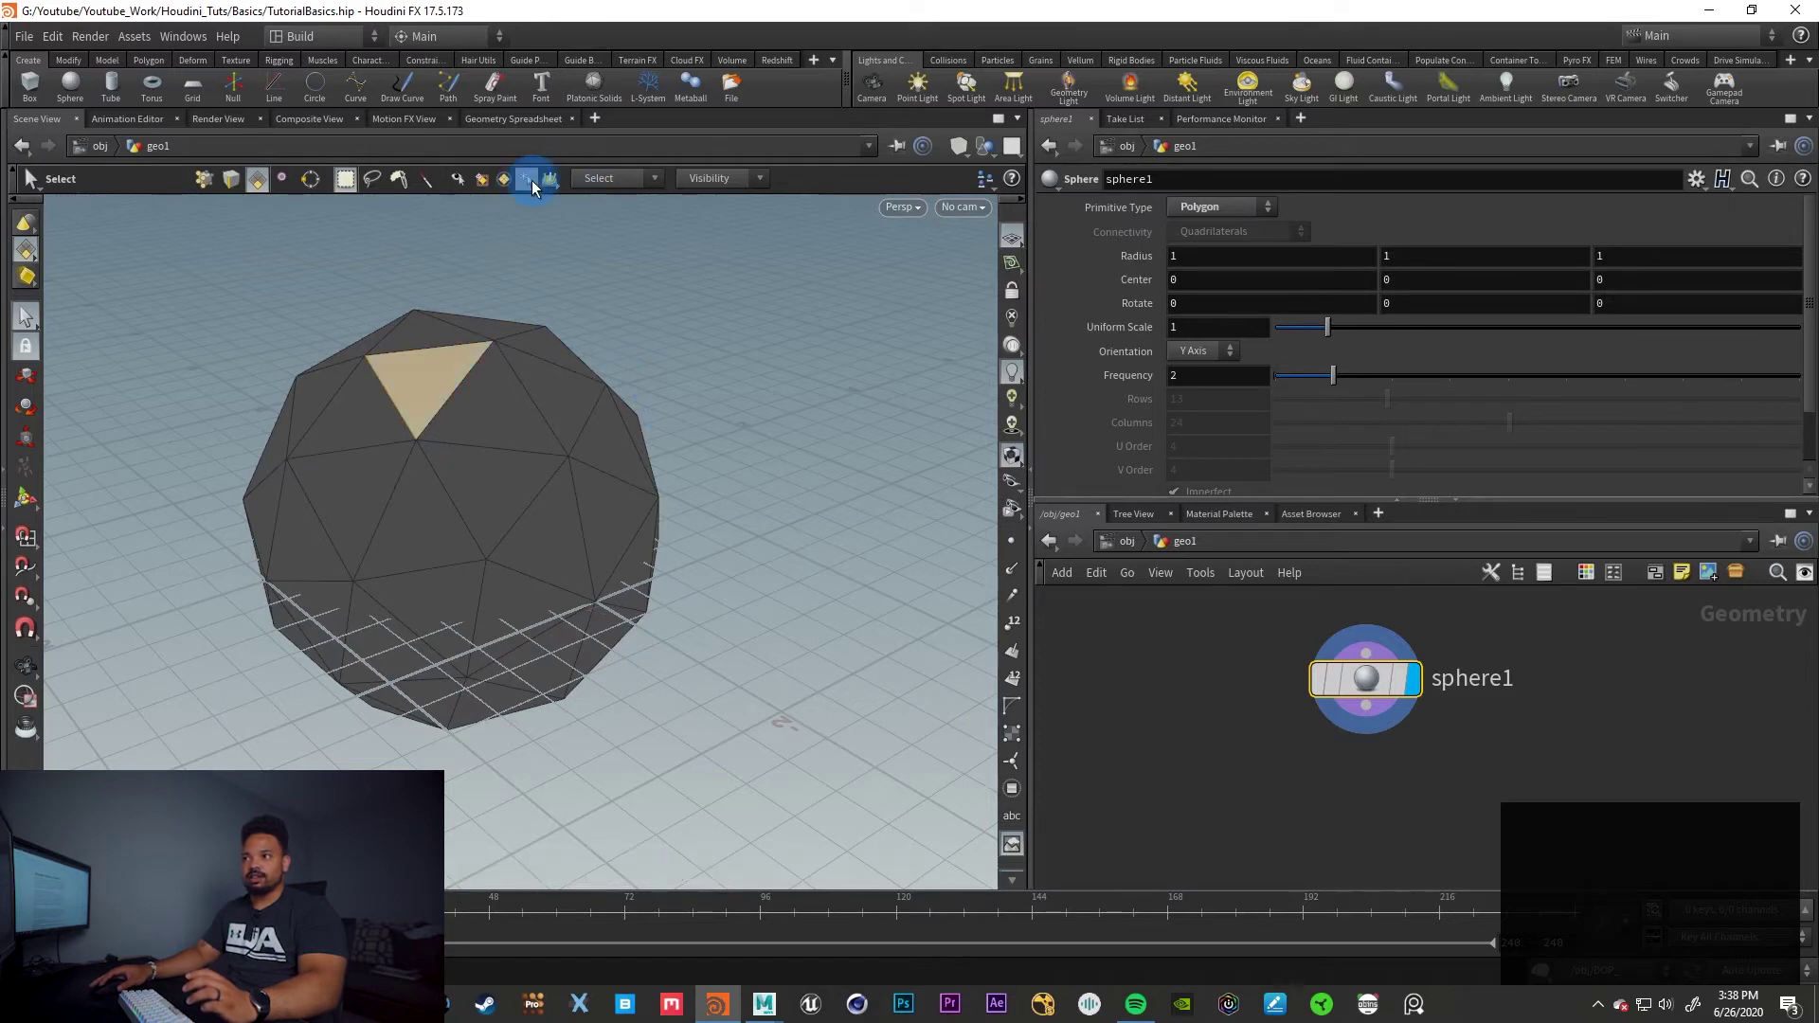
Turn whole-geometry selection back on and select all faces of the sphere
click(528, 180)
click(726, 416)
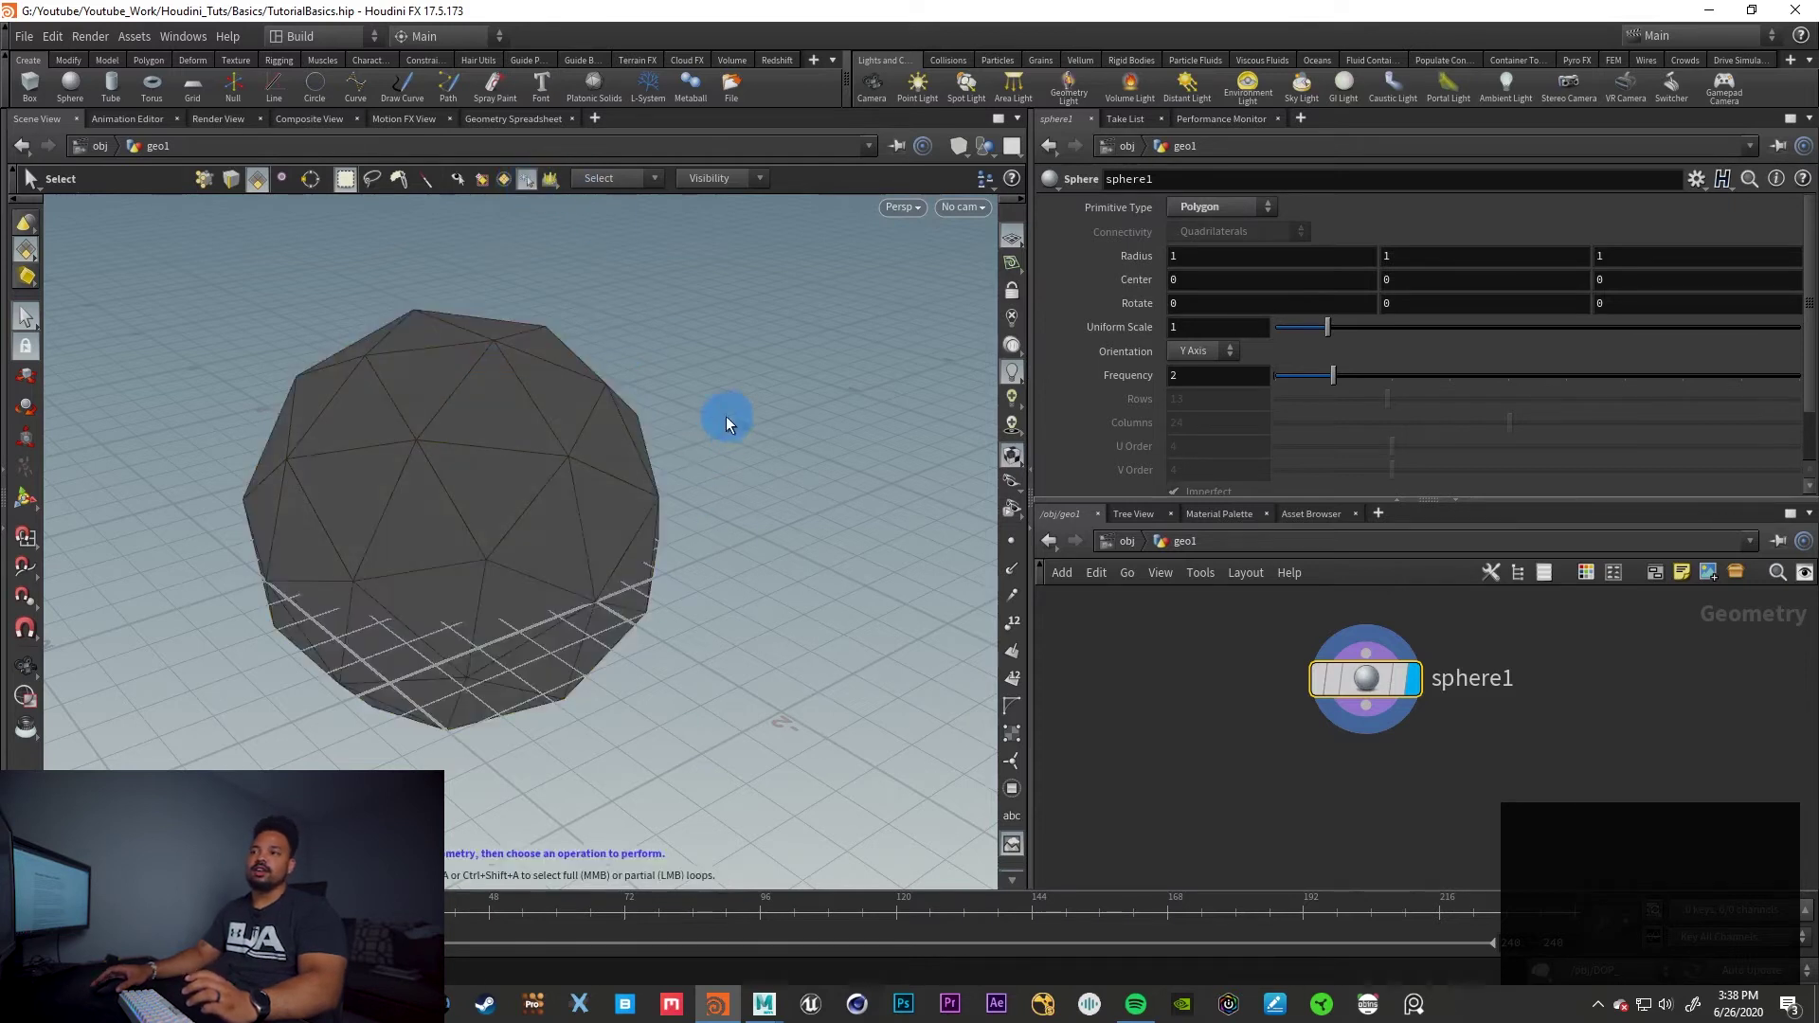
click(435, 388)
click(533, 179)
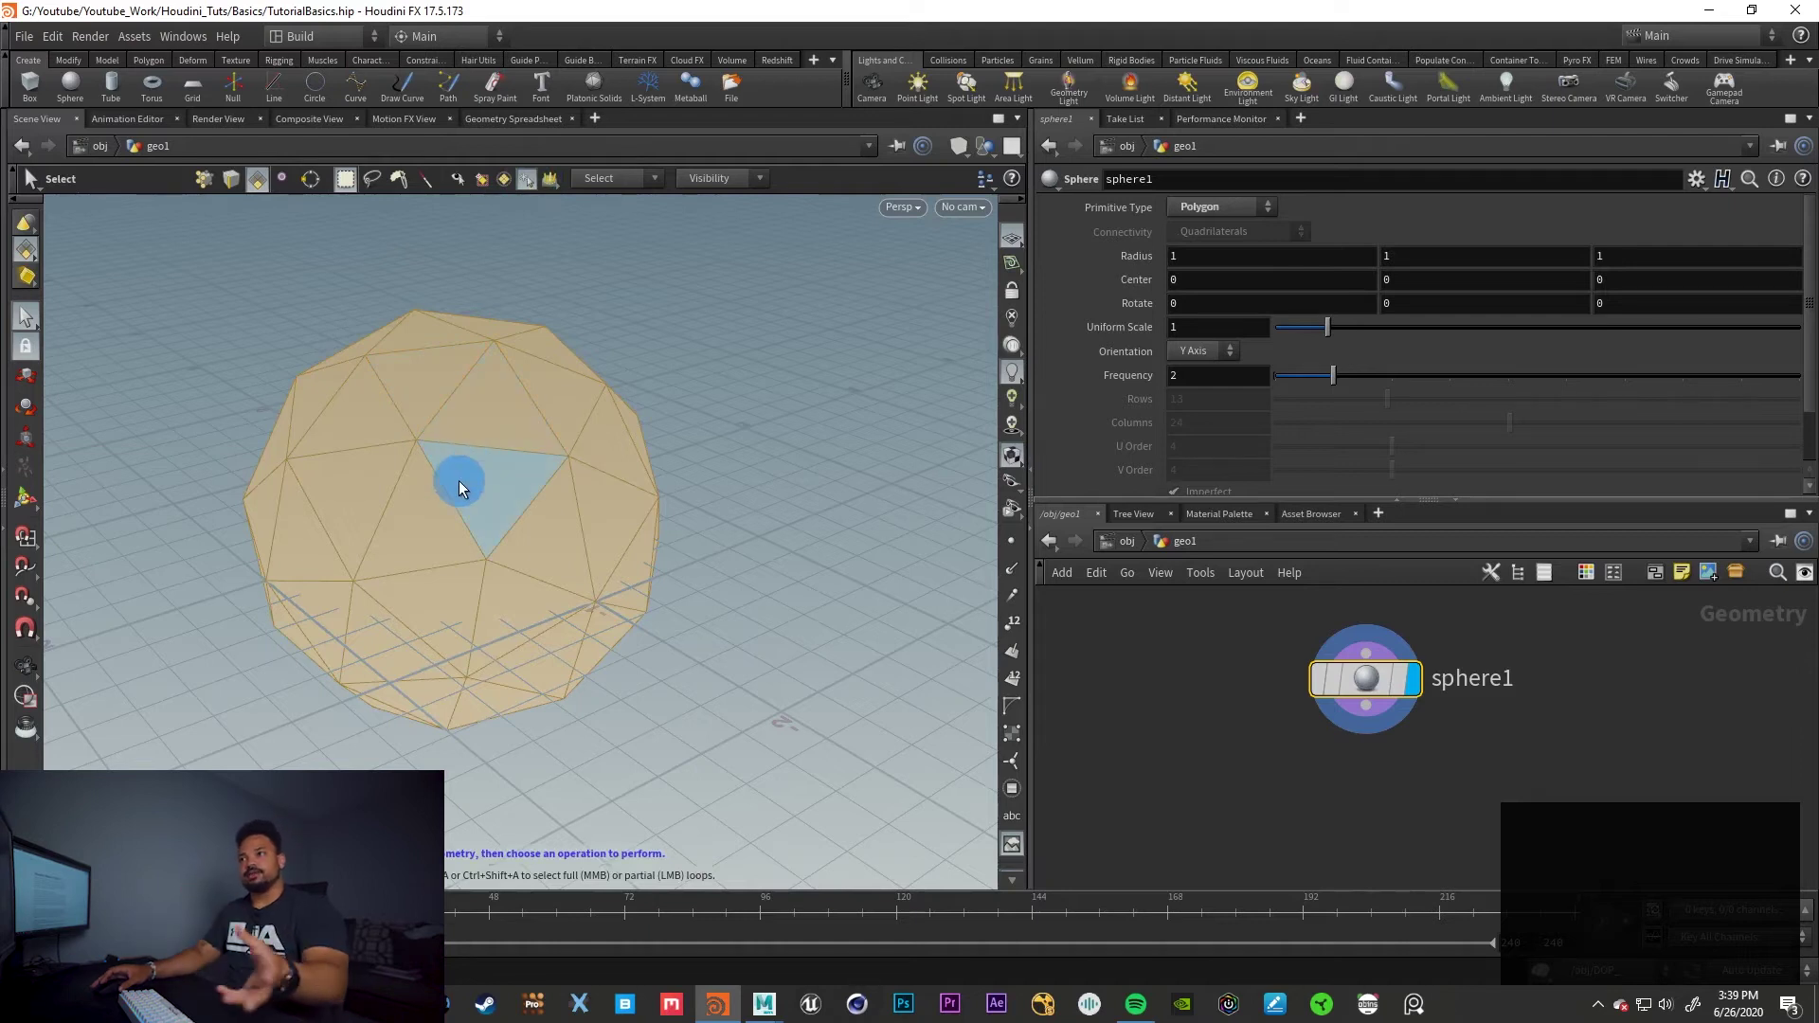
Apply PolyExtrude to the fully selected sphere, and set Divide Into to Individual Elements
click(252, 195)
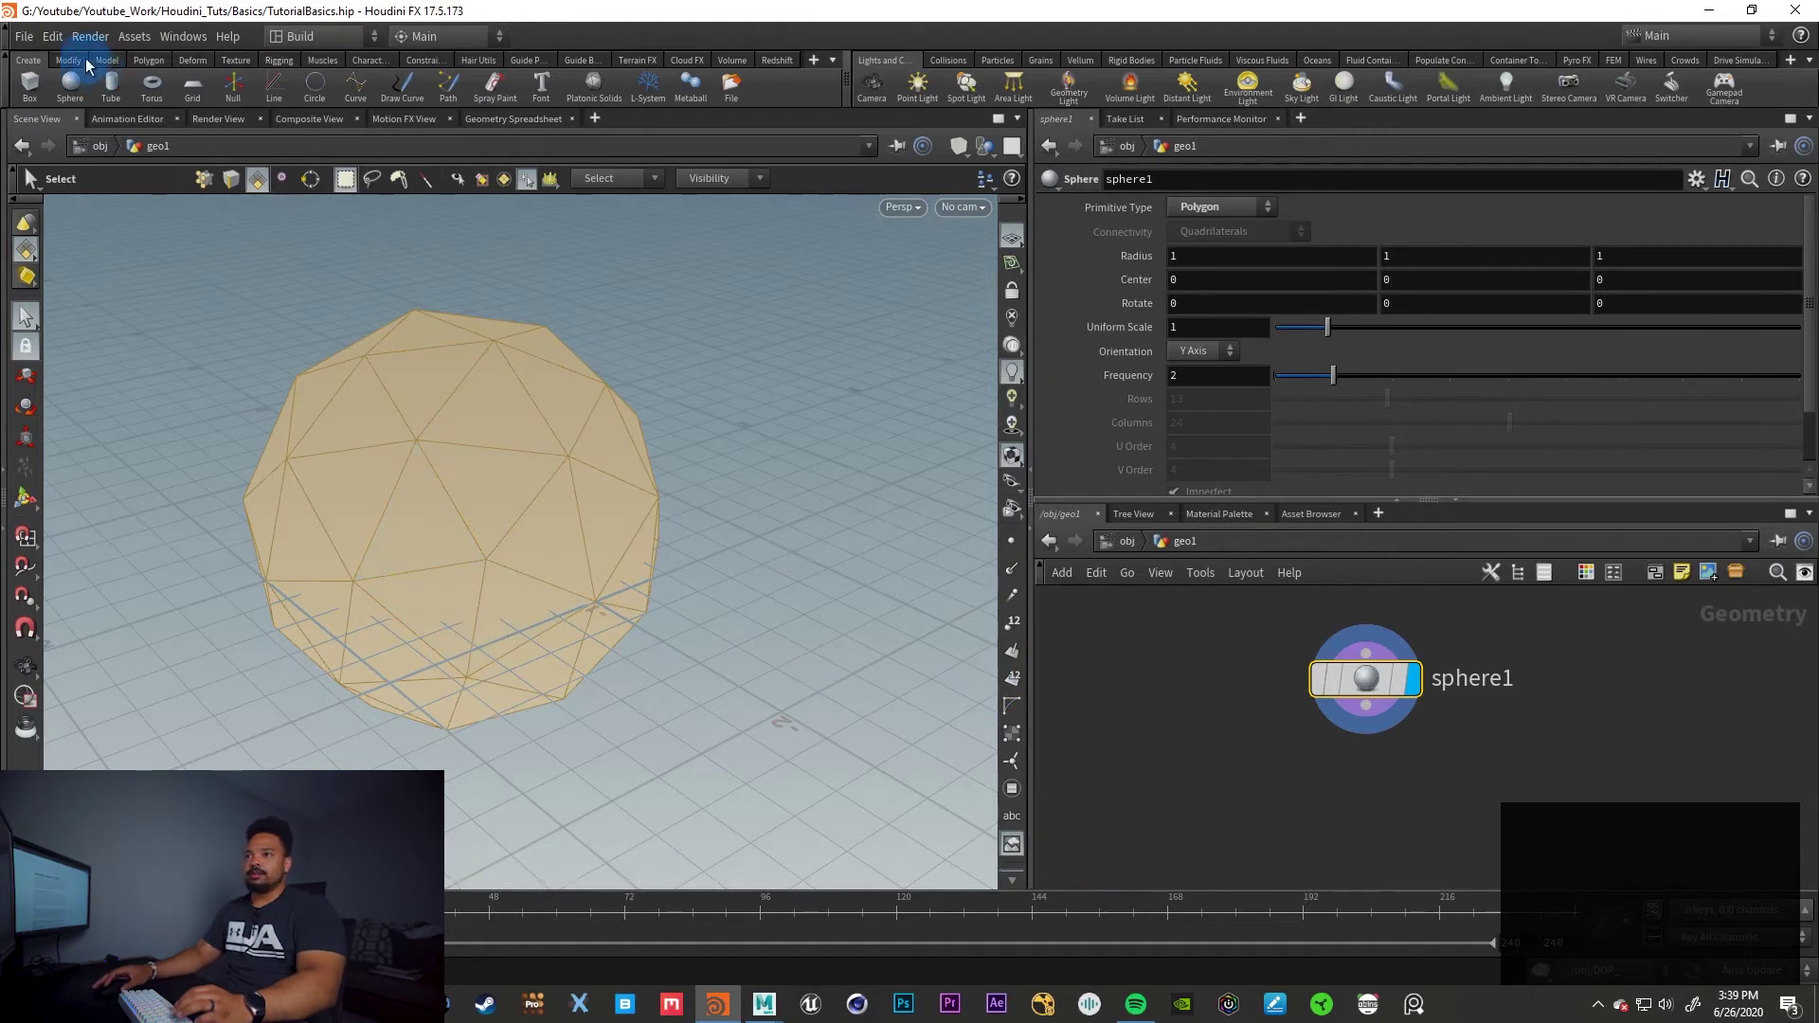
click(149, 60)
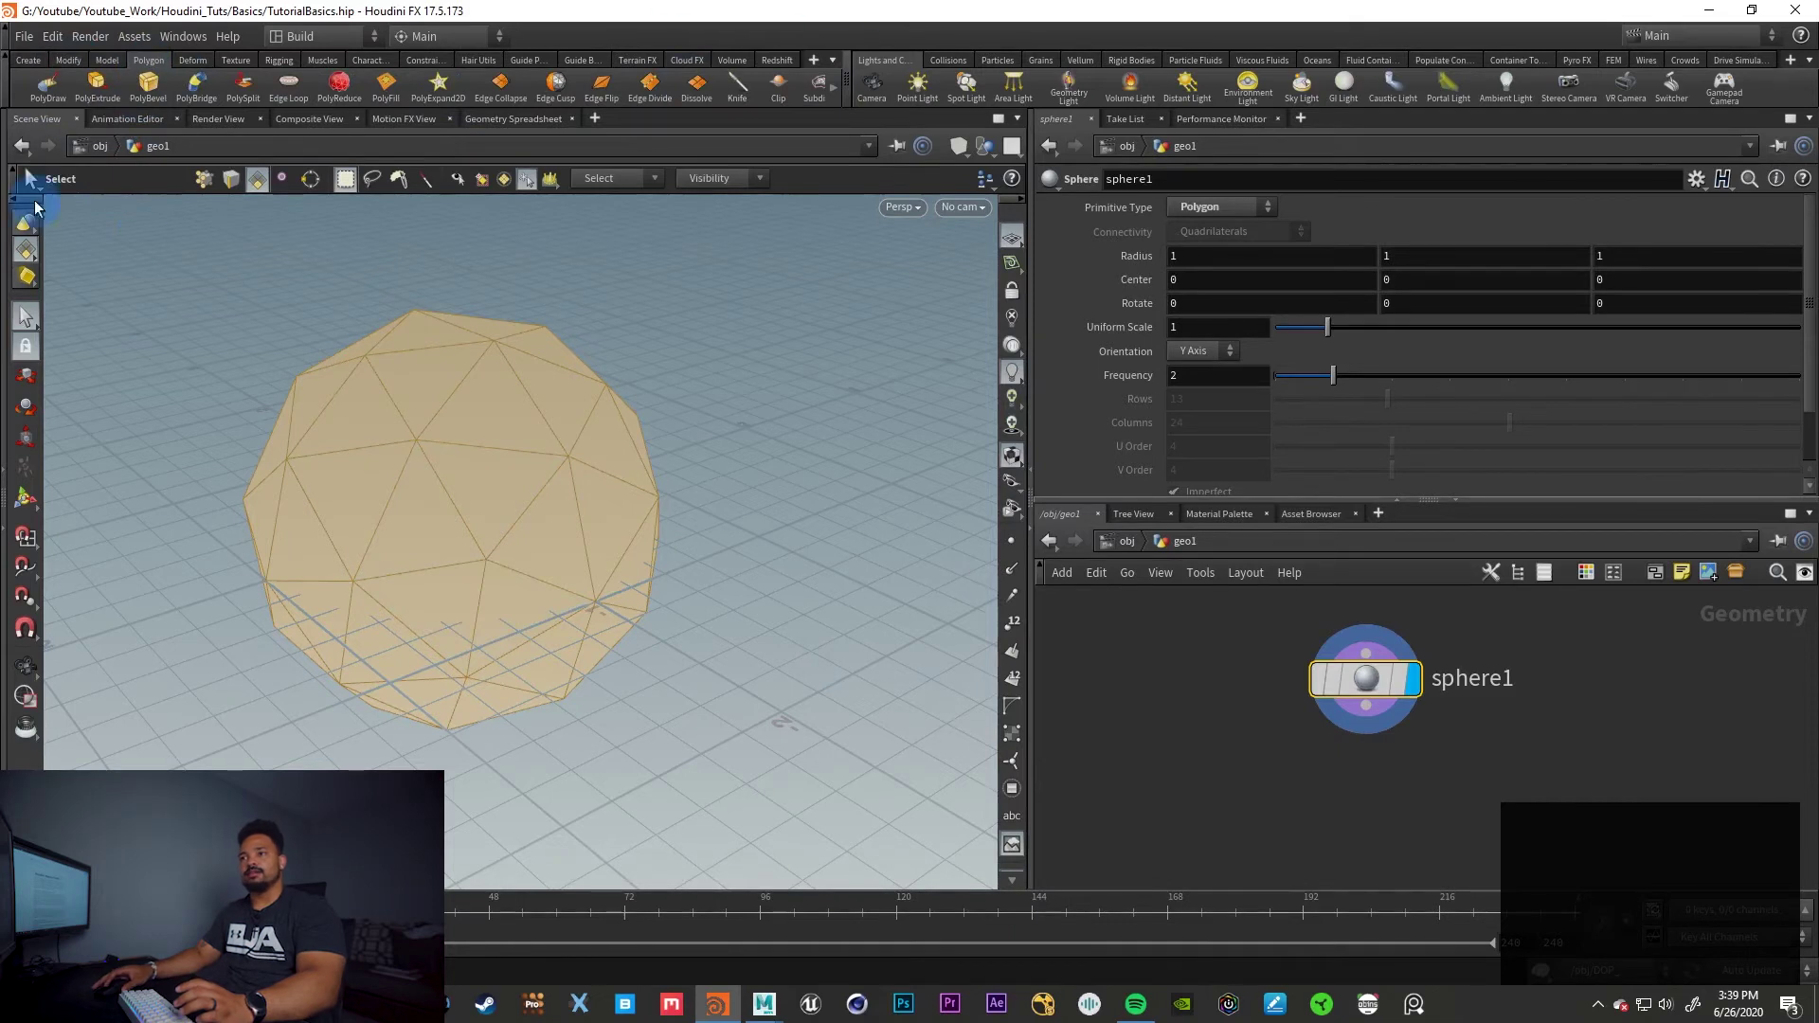
click(98, 86)
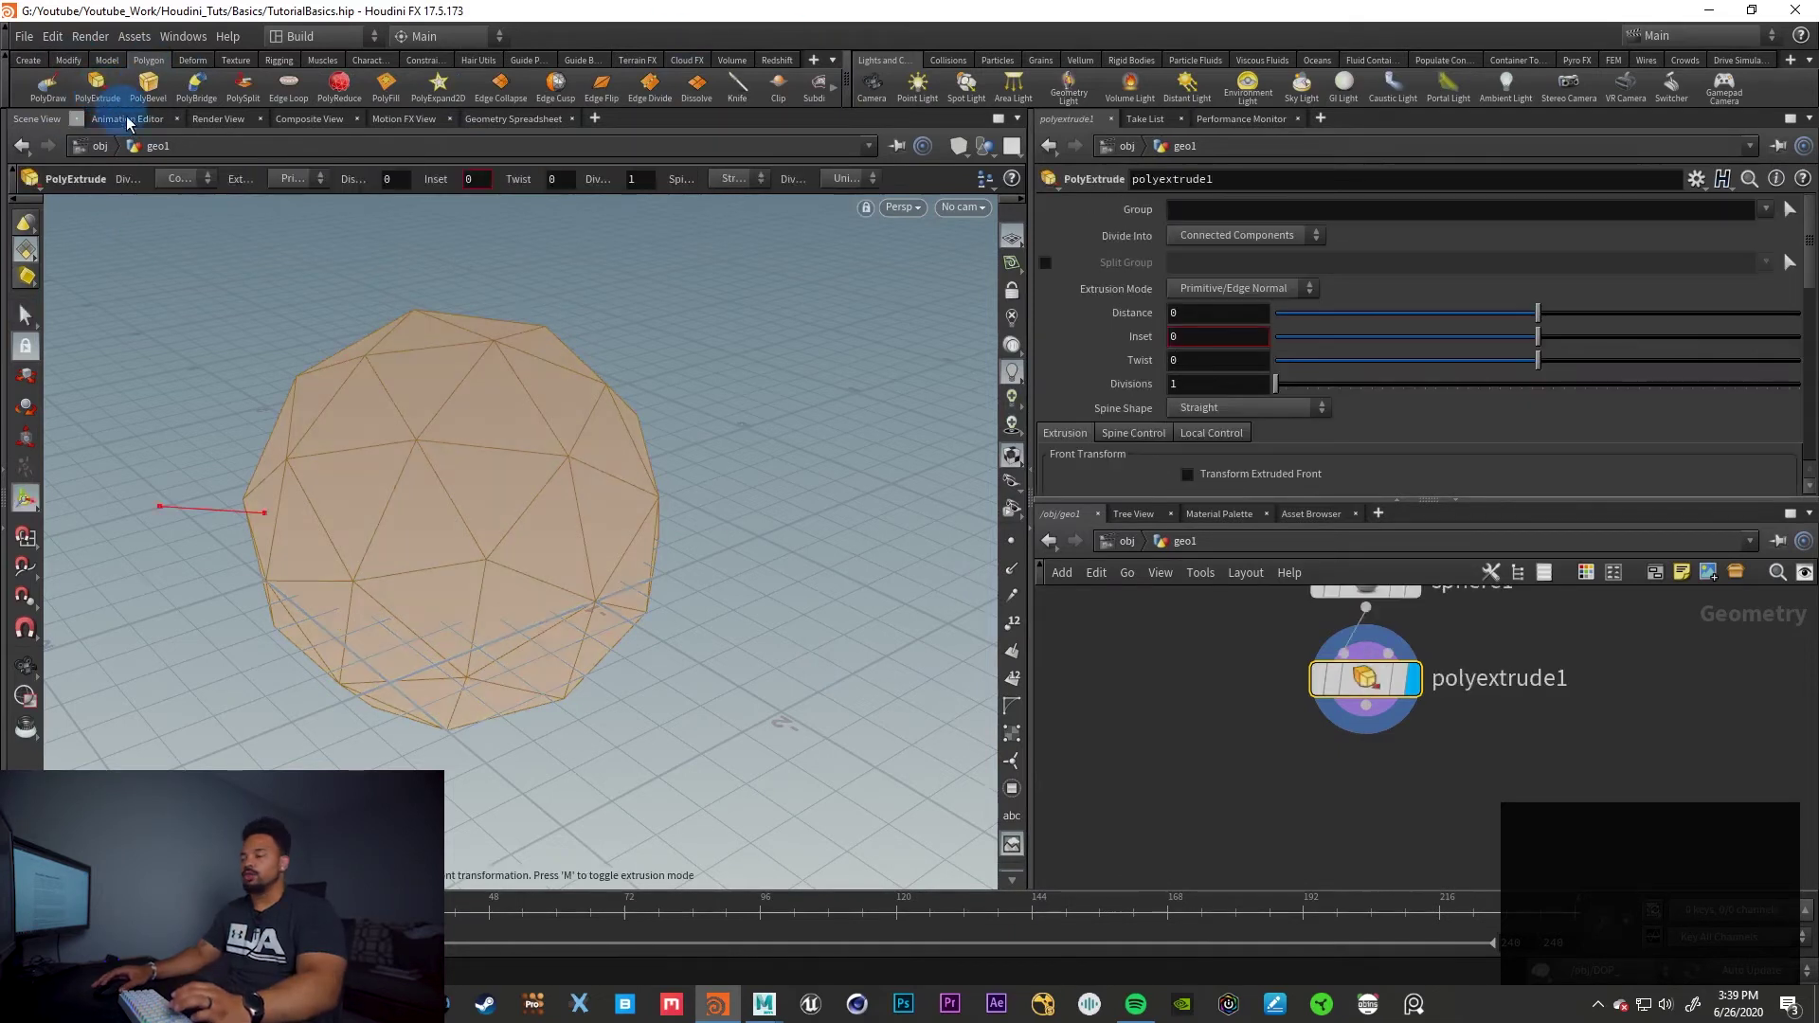
scroll(1194, 839, up, 3)
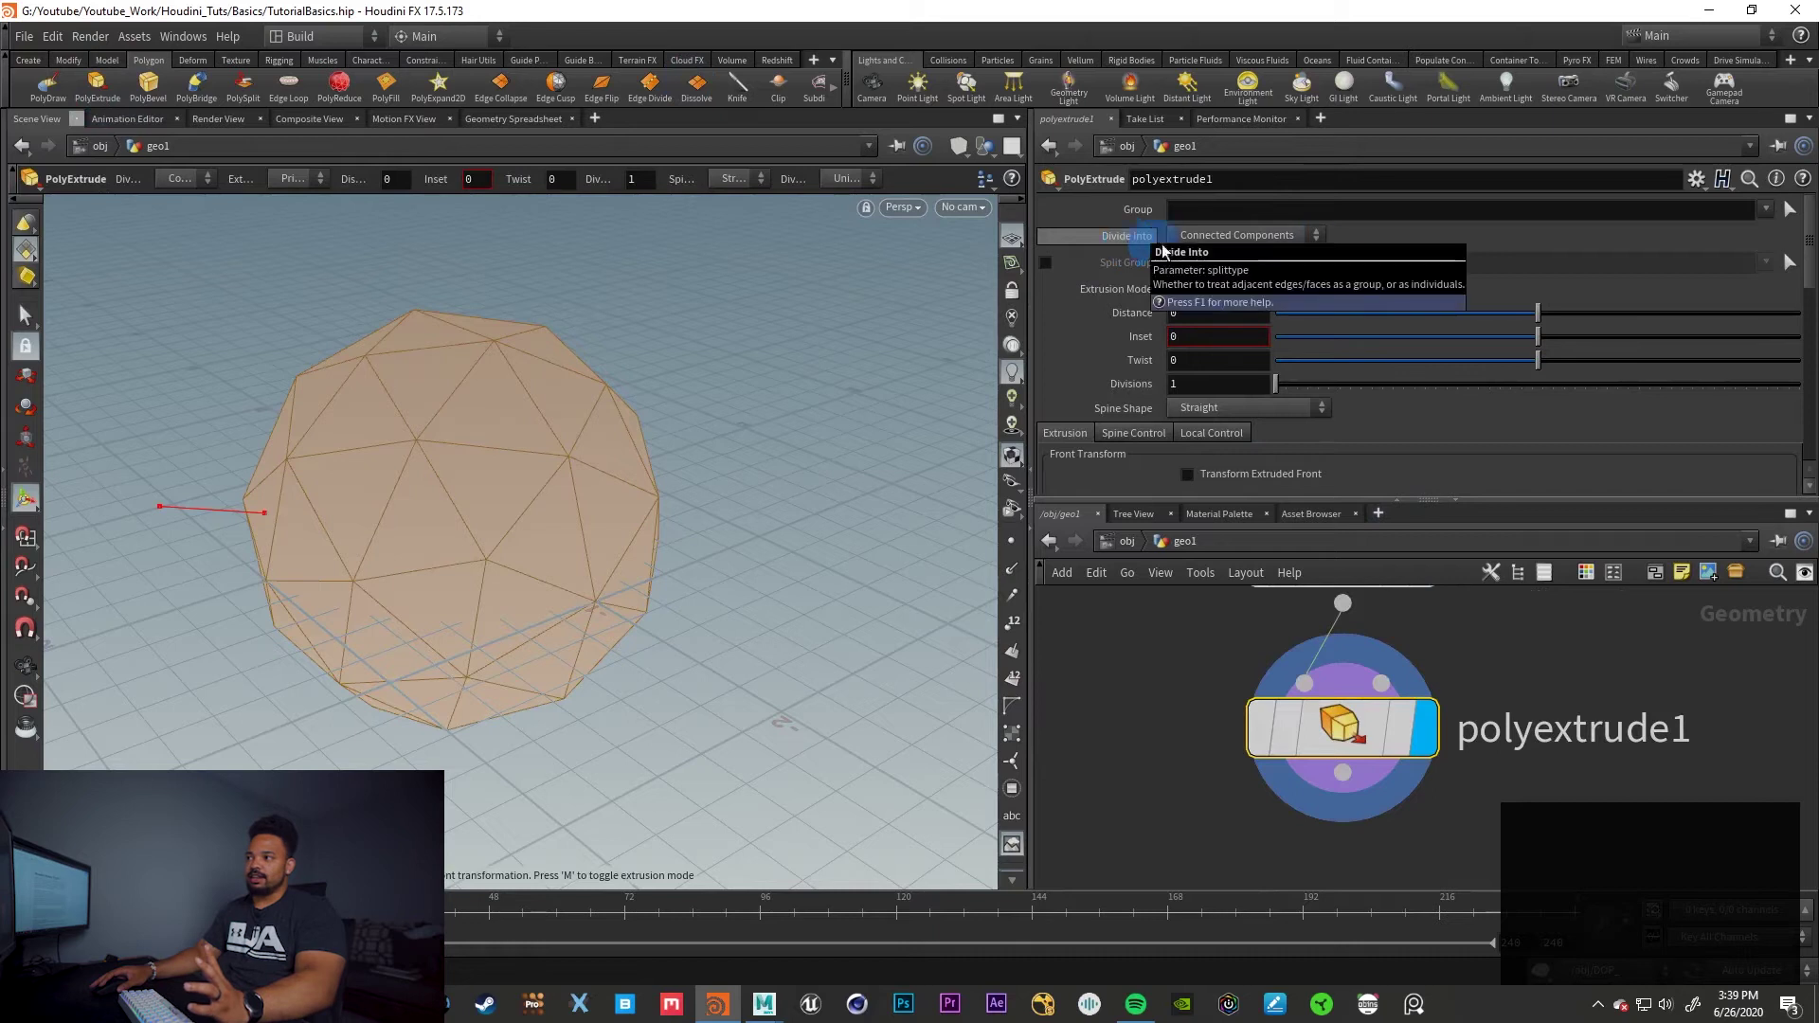
click(1317, 235)
click(1277, 252)
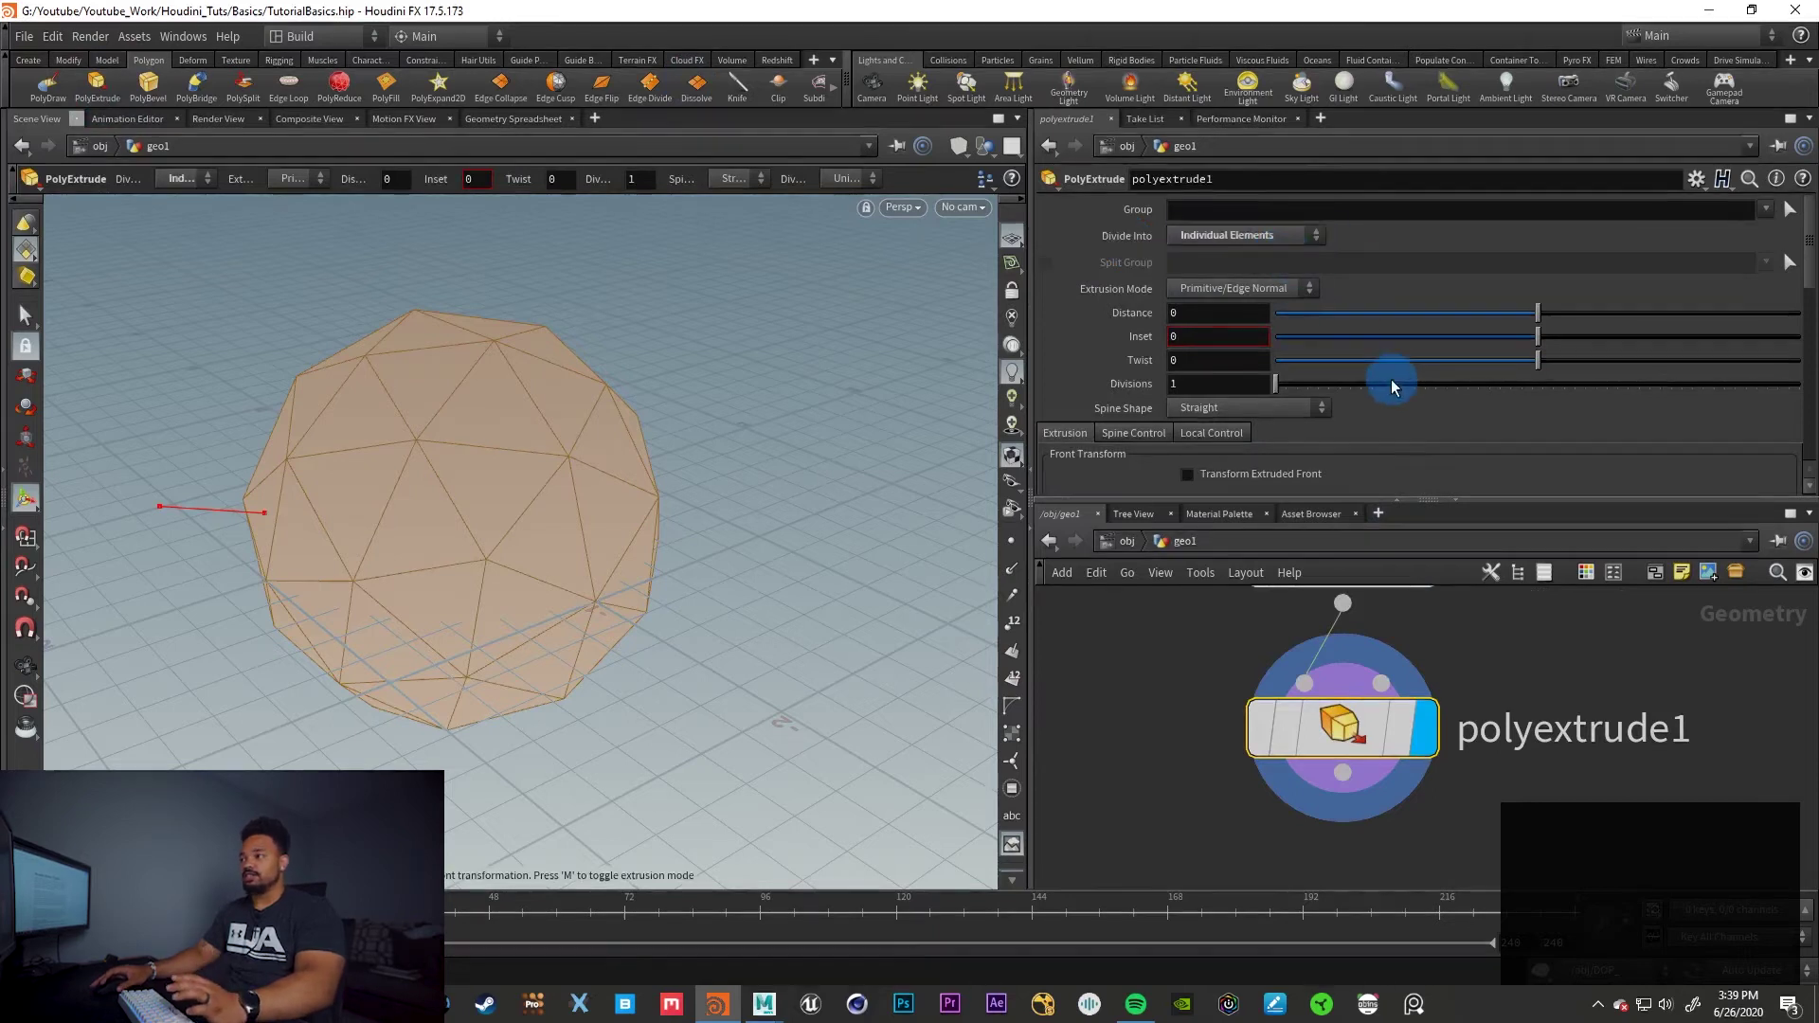
Set the extrusion's Distance to 0.4, Inset to 0.175, Twist to 58.9 and Divisions to 11
mouse_move(1536, 337)
mouse_down()
mouse_move(1578, 345)
mouse_move(1557, 345)
mouse_up()
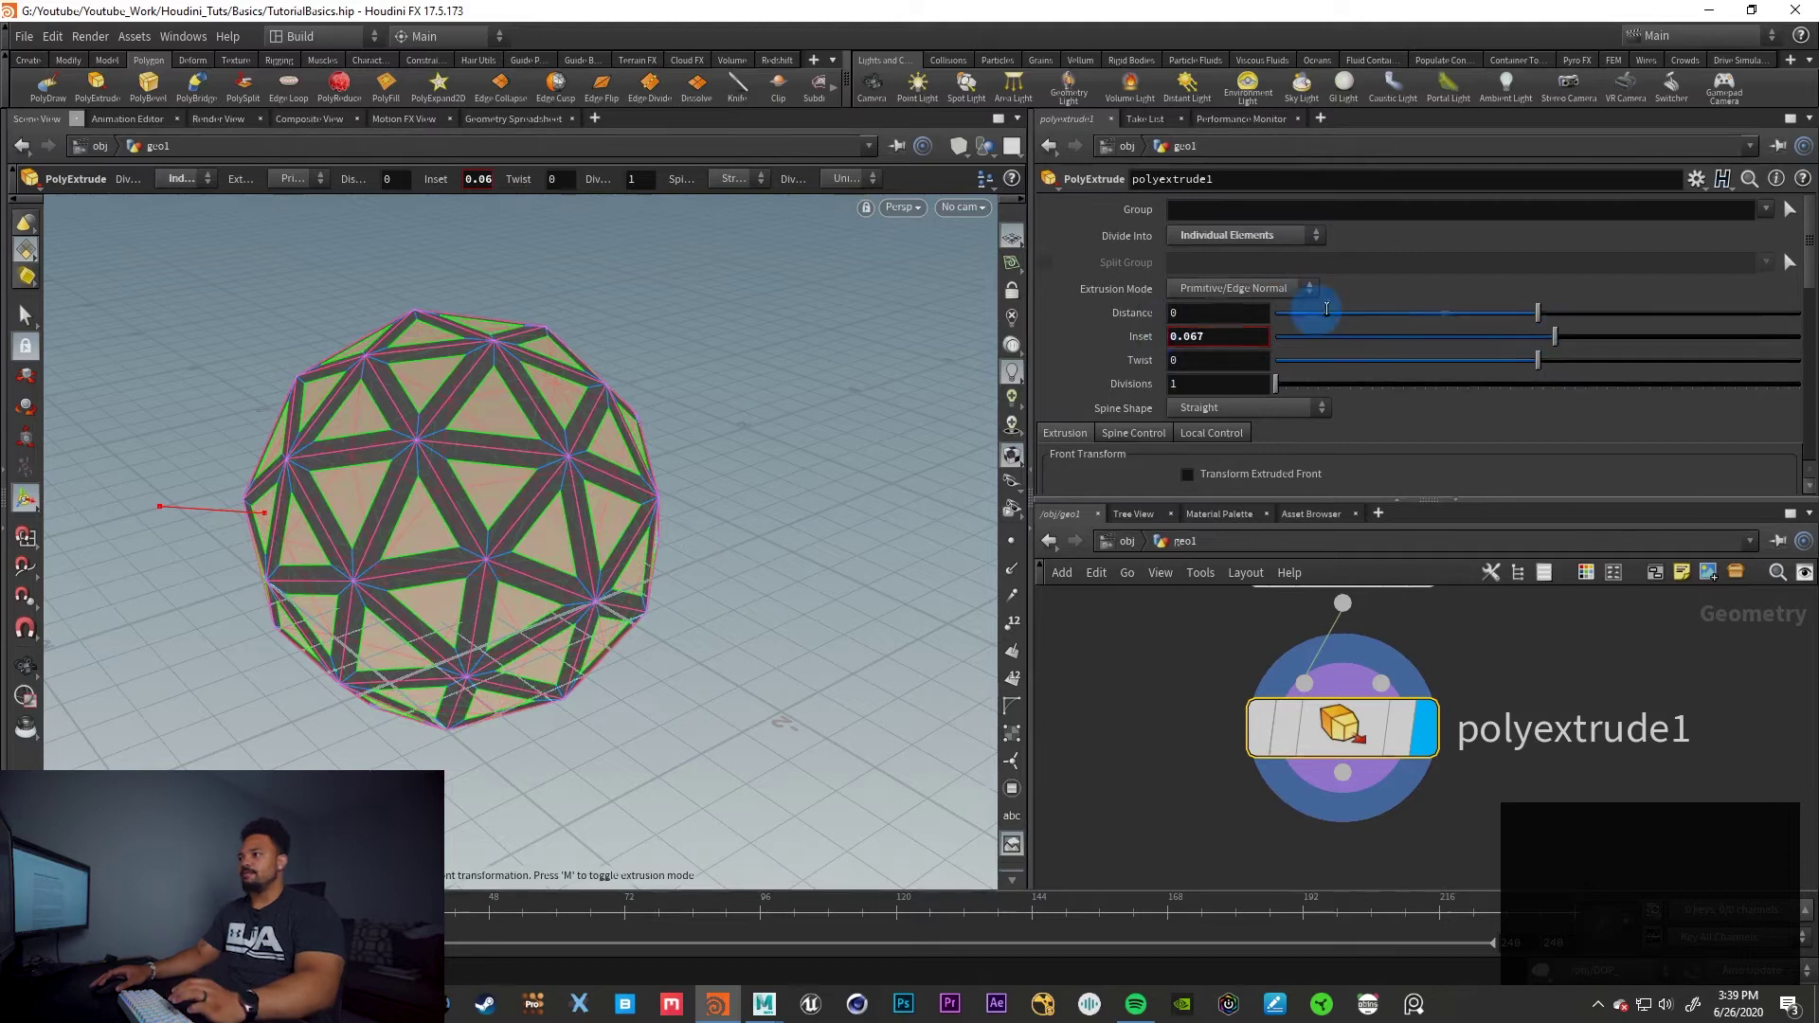
drag(1538, 312, 1642, 312)
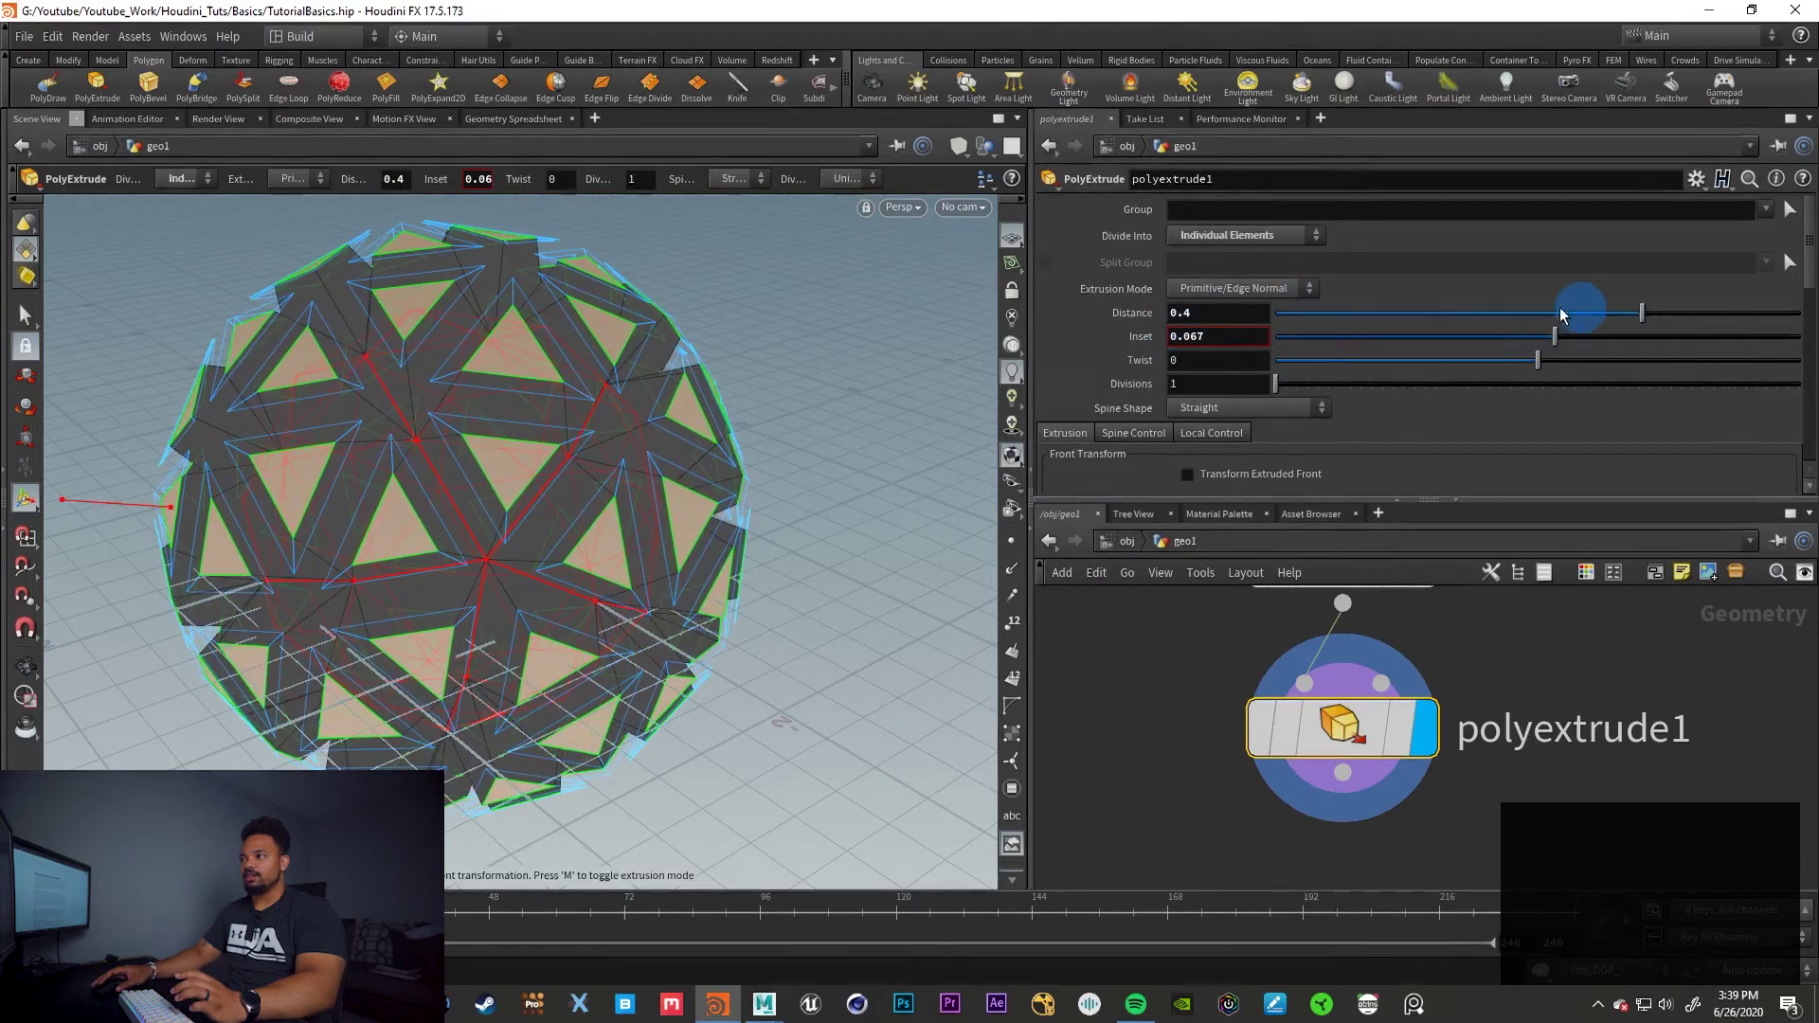
drag(1576, 369, 1624, 359)
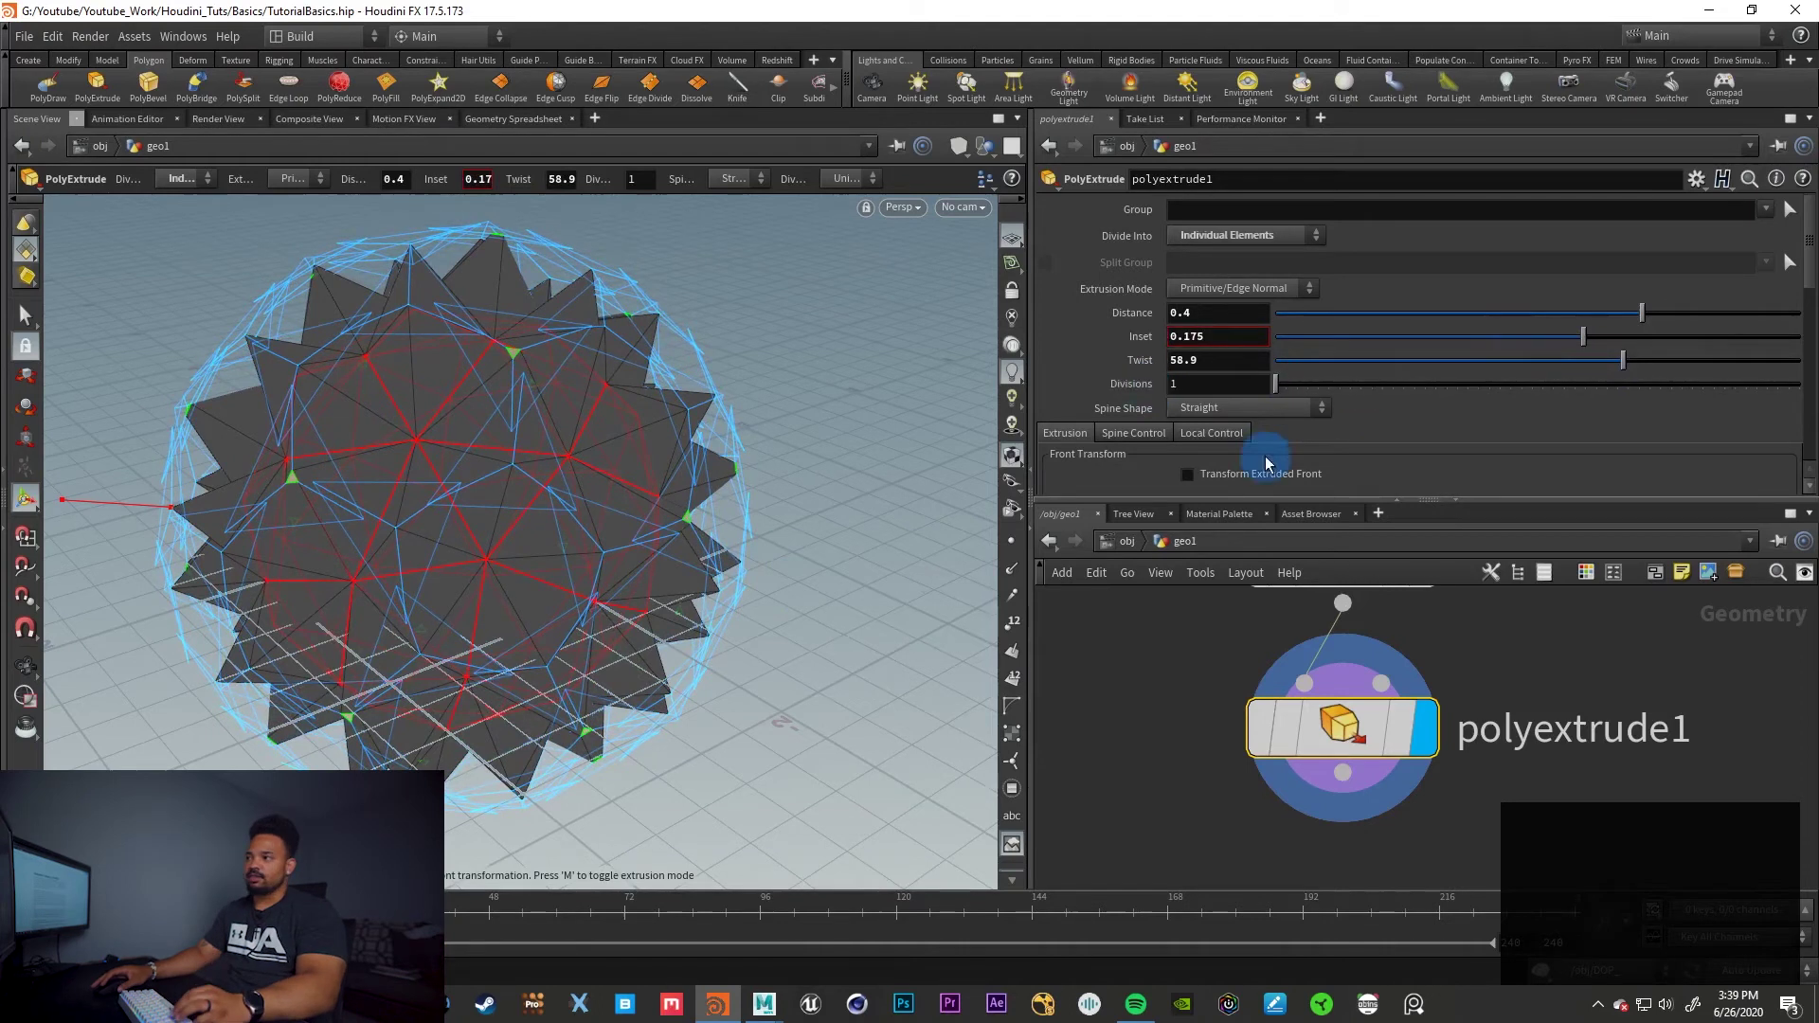
drag(1279, 386, 1342, 380)
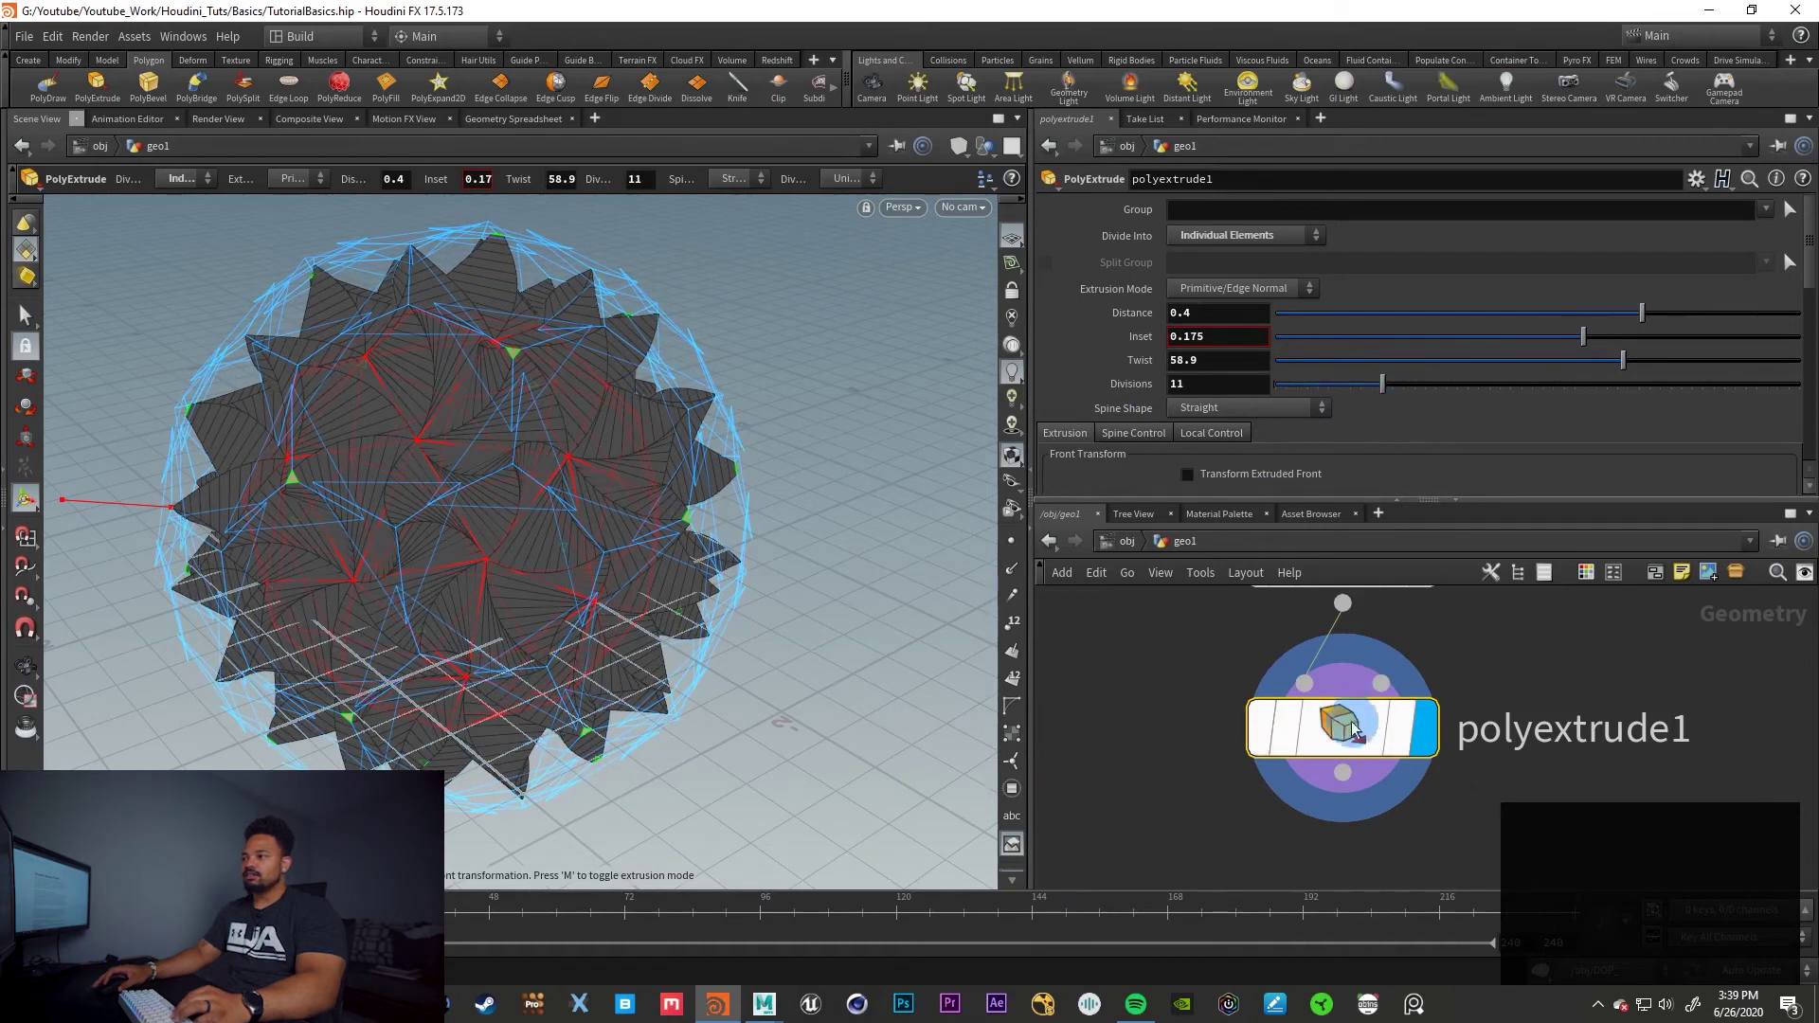
Leave the extrude handles for the Select tool, and hide the reference grid in the viewport
key(Escape)
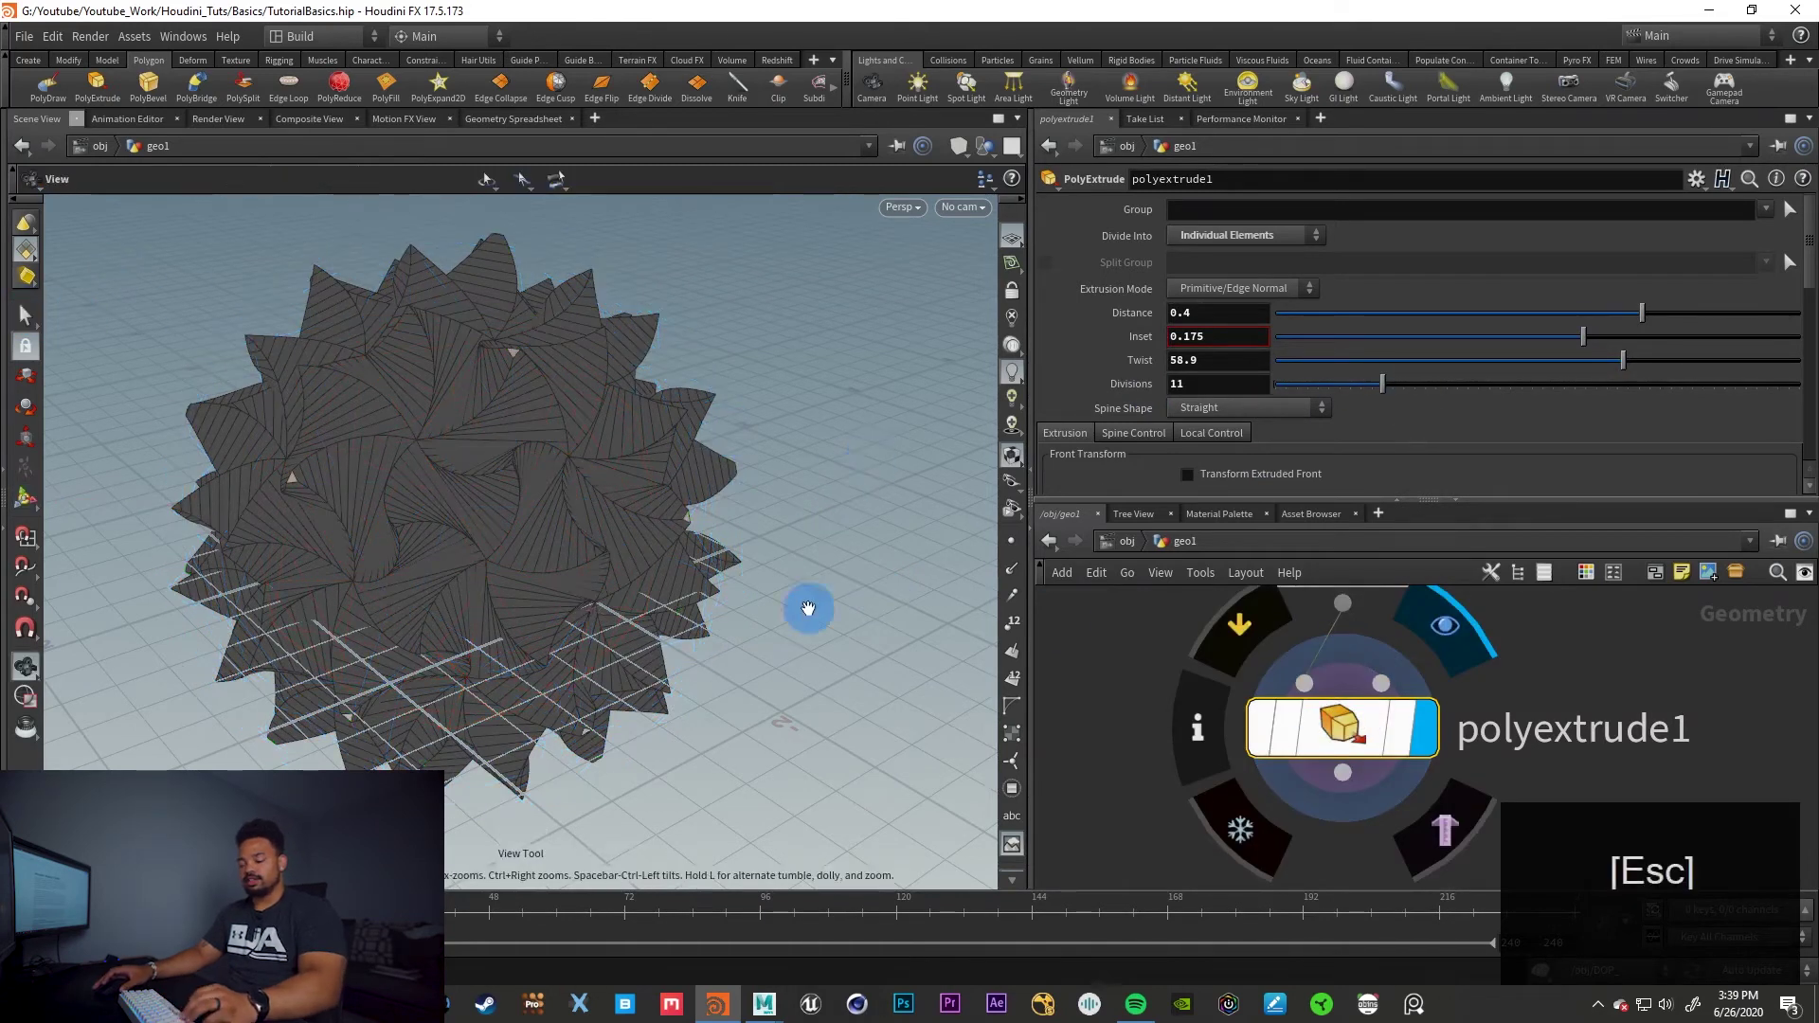
scroll(794, 617, down, 4)
scroll(792, 618, up, 4)
scroll(784, 615, down, 1)
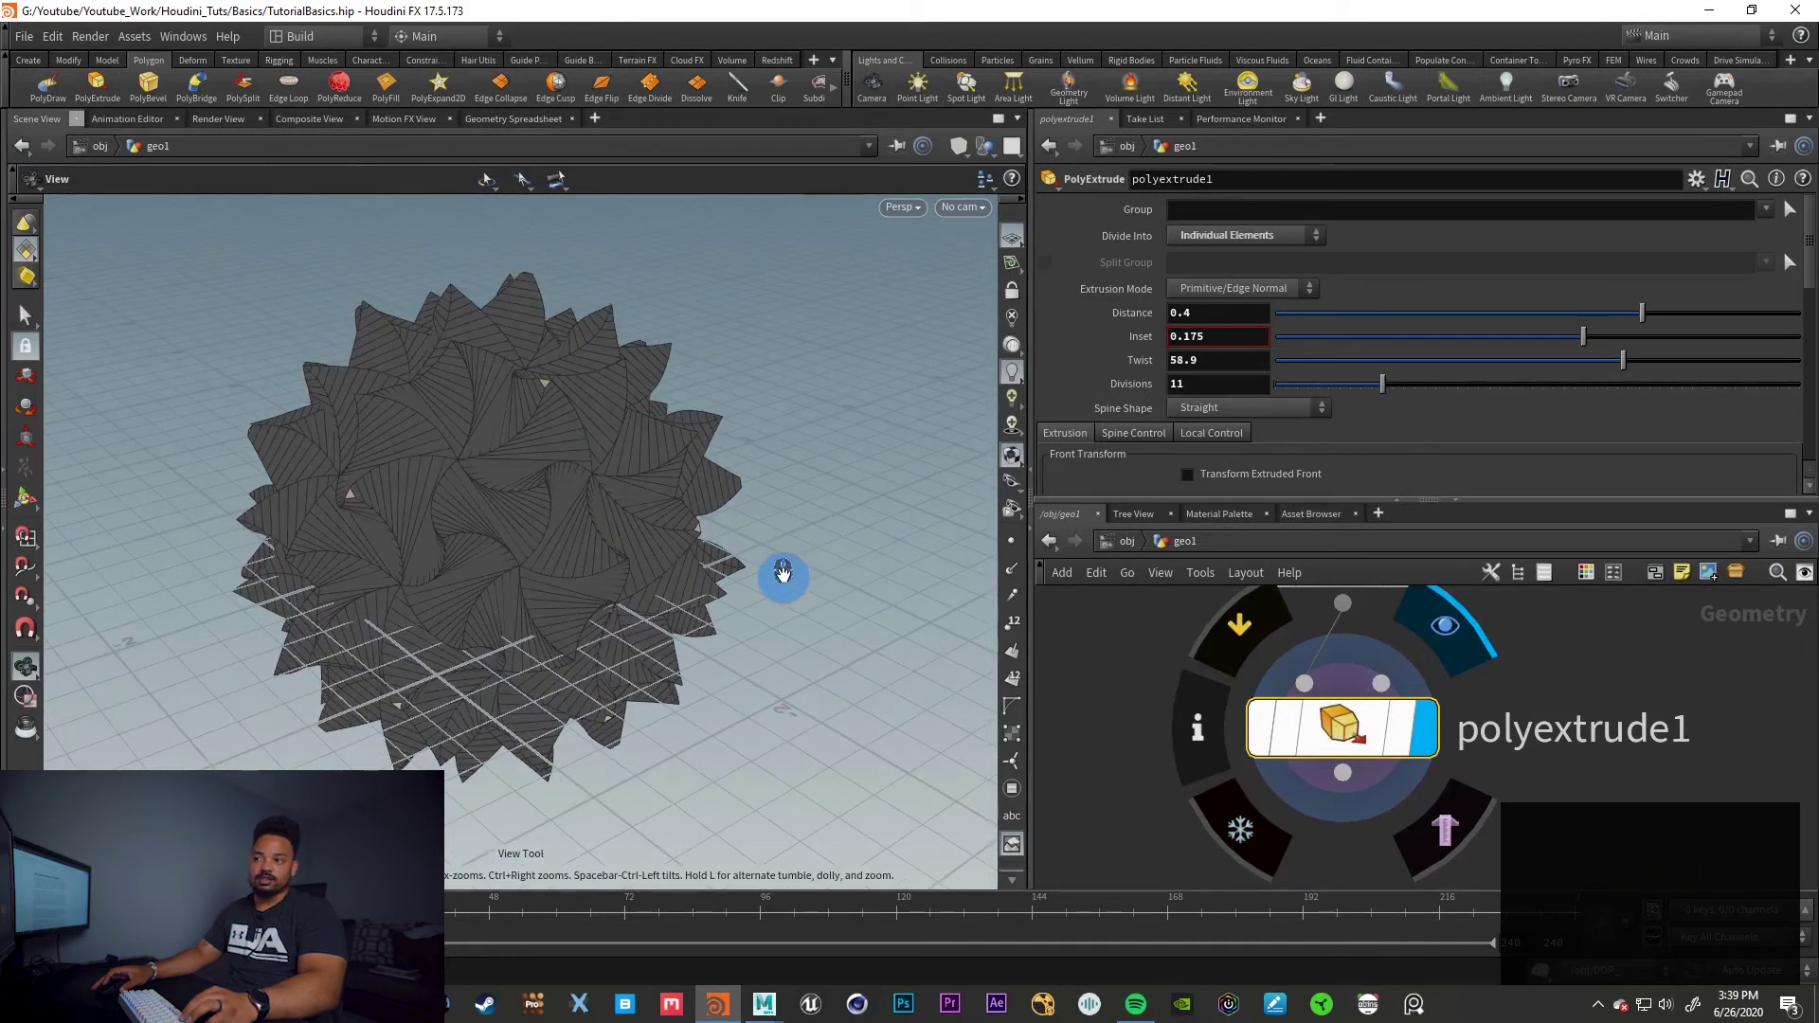
drag(833, 528, 685, 534)
scroll(678, 545, up, 4)
click(26, 316)
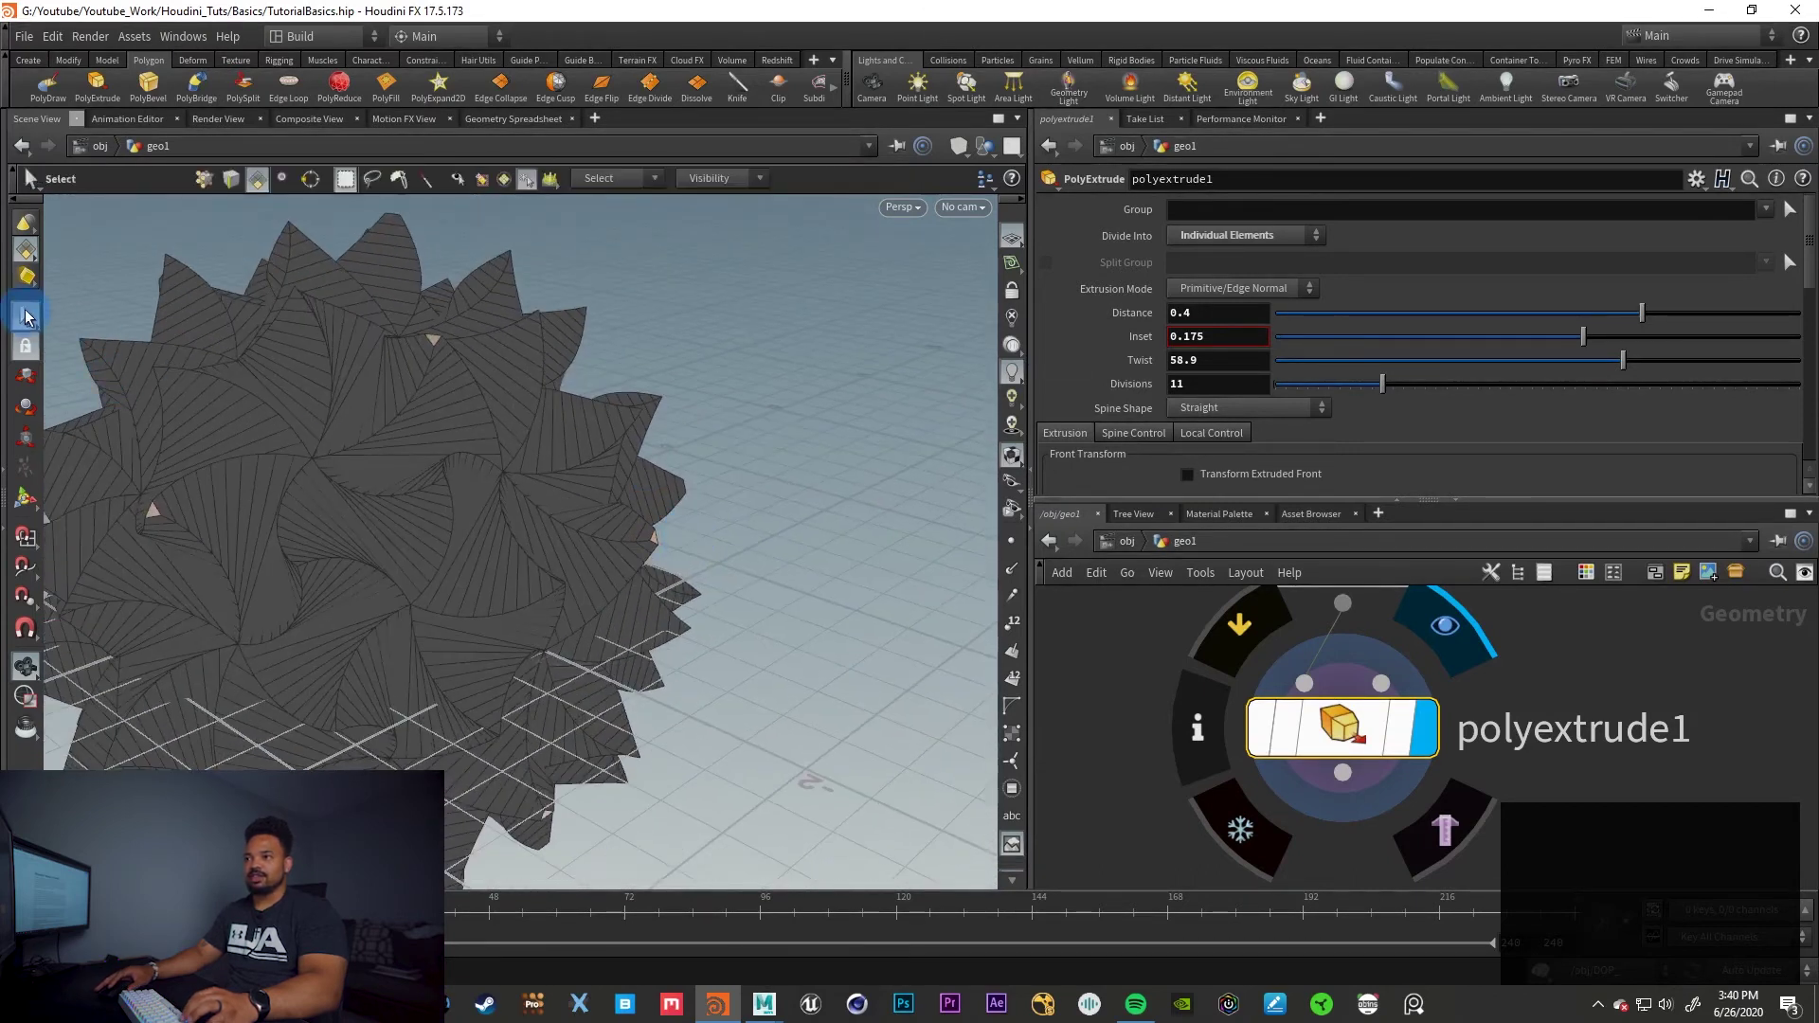
drag(794, 435, 1010, 258)
click(1010, 263)
click(1017, 267)
click(1017, 237)
alt+drag(803, 440, 678, 470)
alt+middle_drag(699, 491, 793, 467)
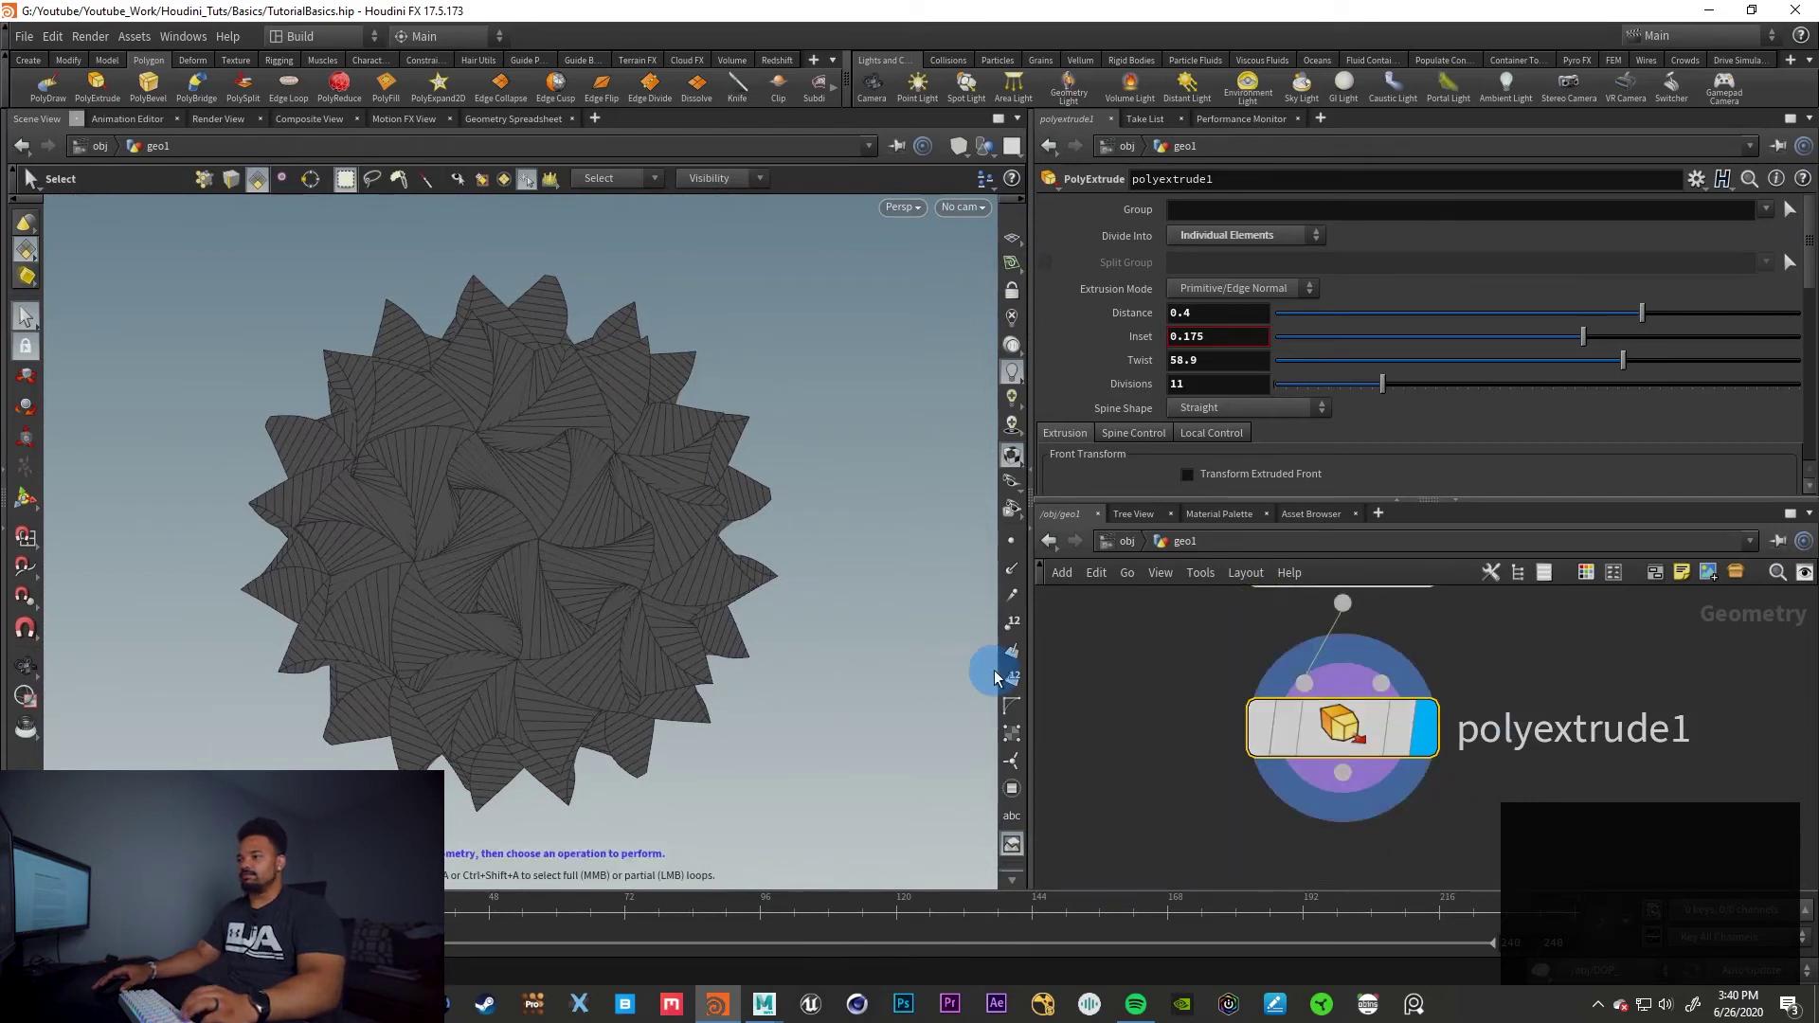
Space the sphere1 and polyextrude1 nodes apart, and set the display flag on sphere1 with that node selected
scroll(1134, 689, down, 3)
drag(1246, 633, 1152, 633)
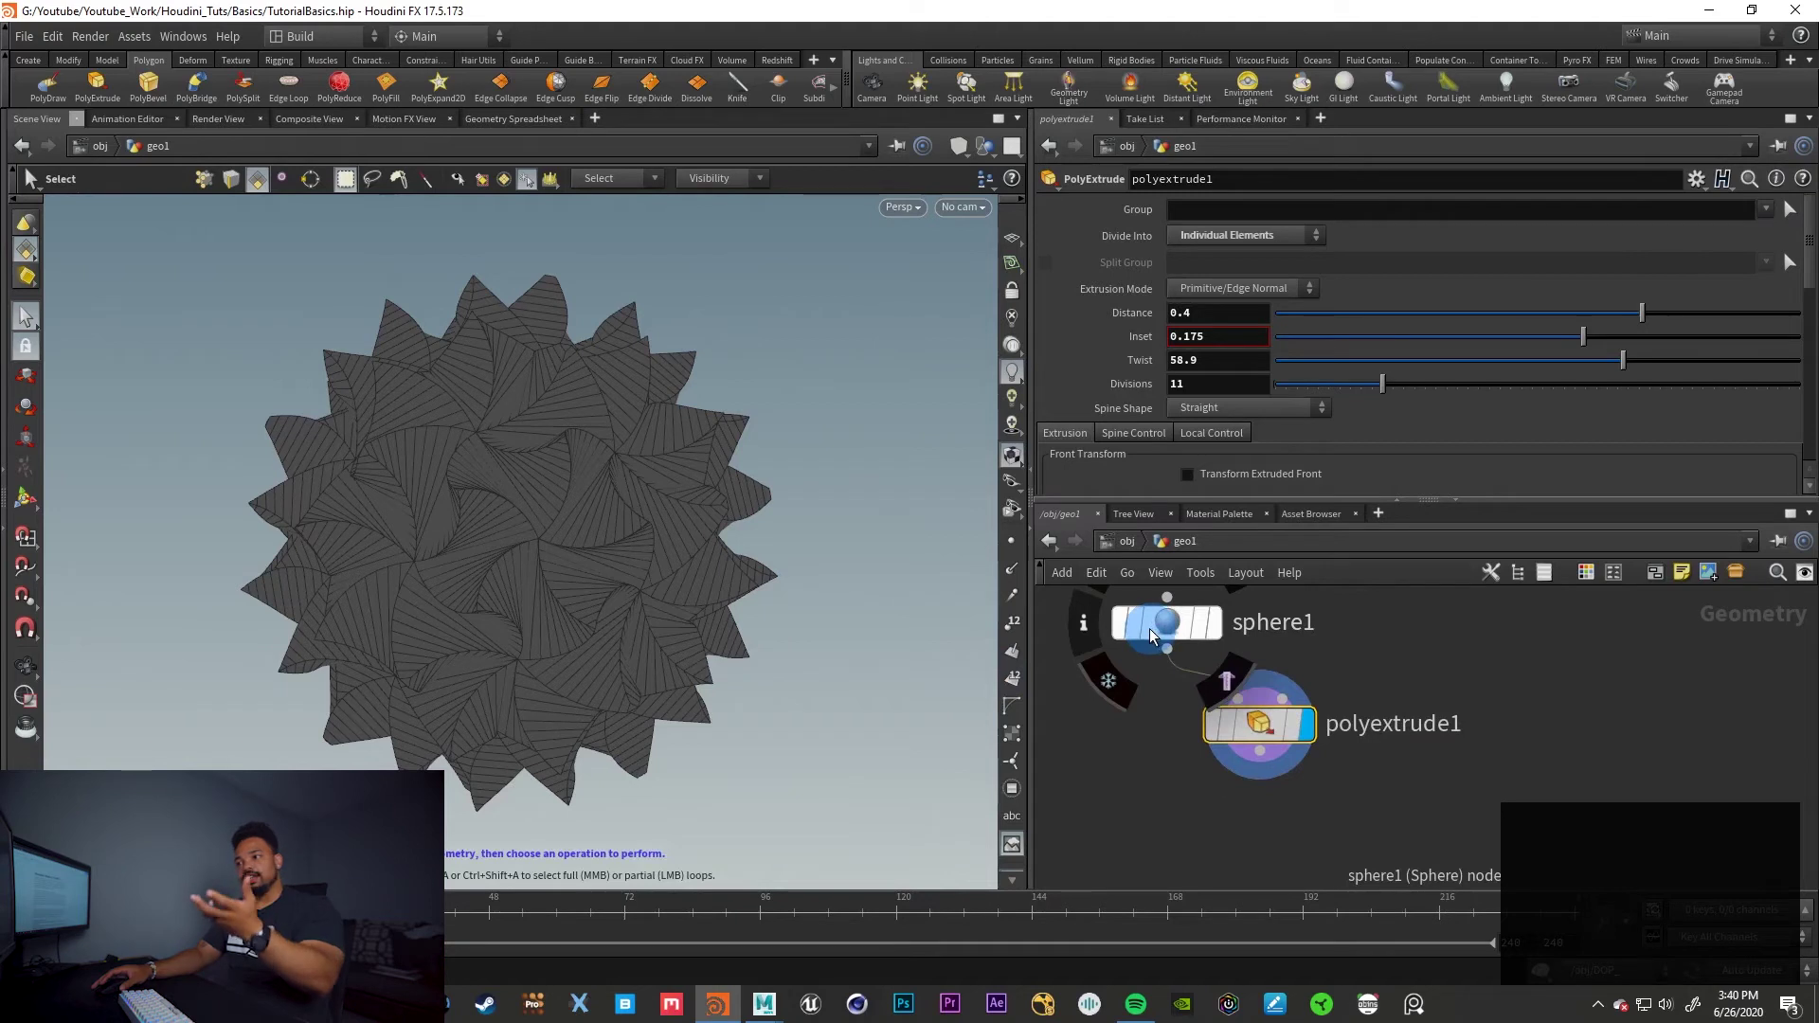
drag(1272, 741, 1311, 792)
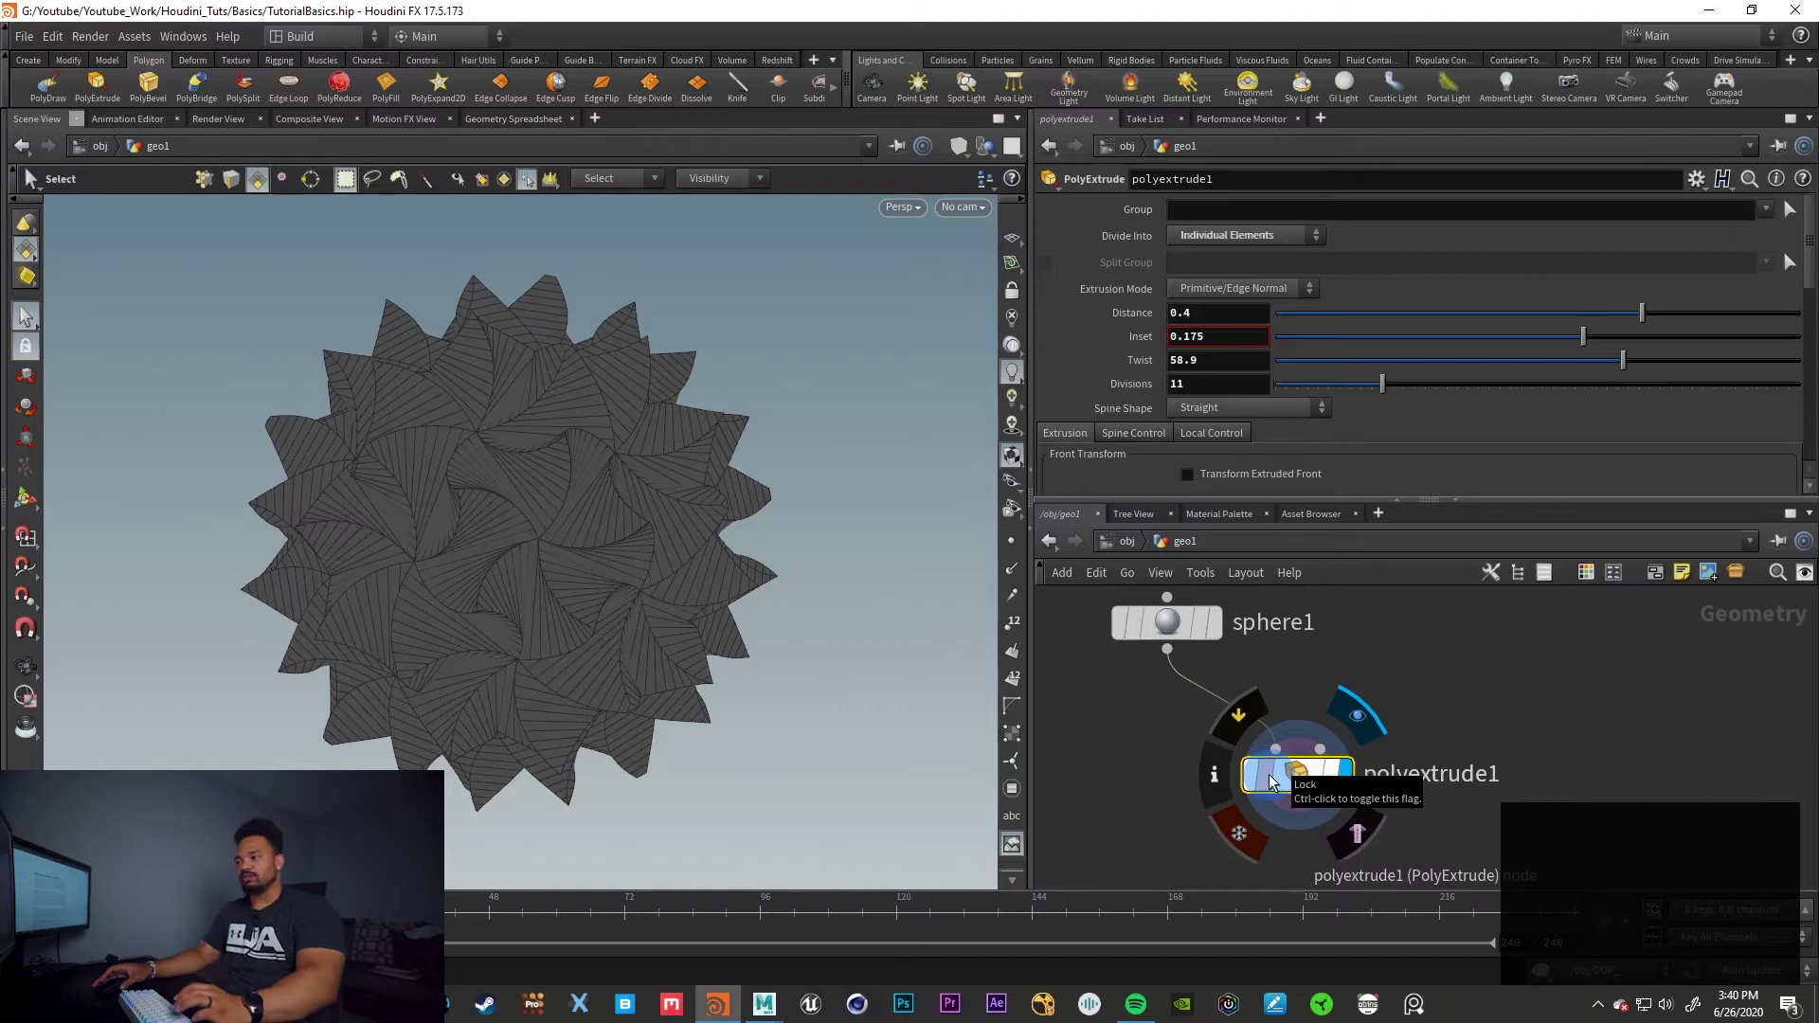
drag(1306, 790, 1306, 818)
drag(1164, 629, 1118, 657)
click(1167, 650)
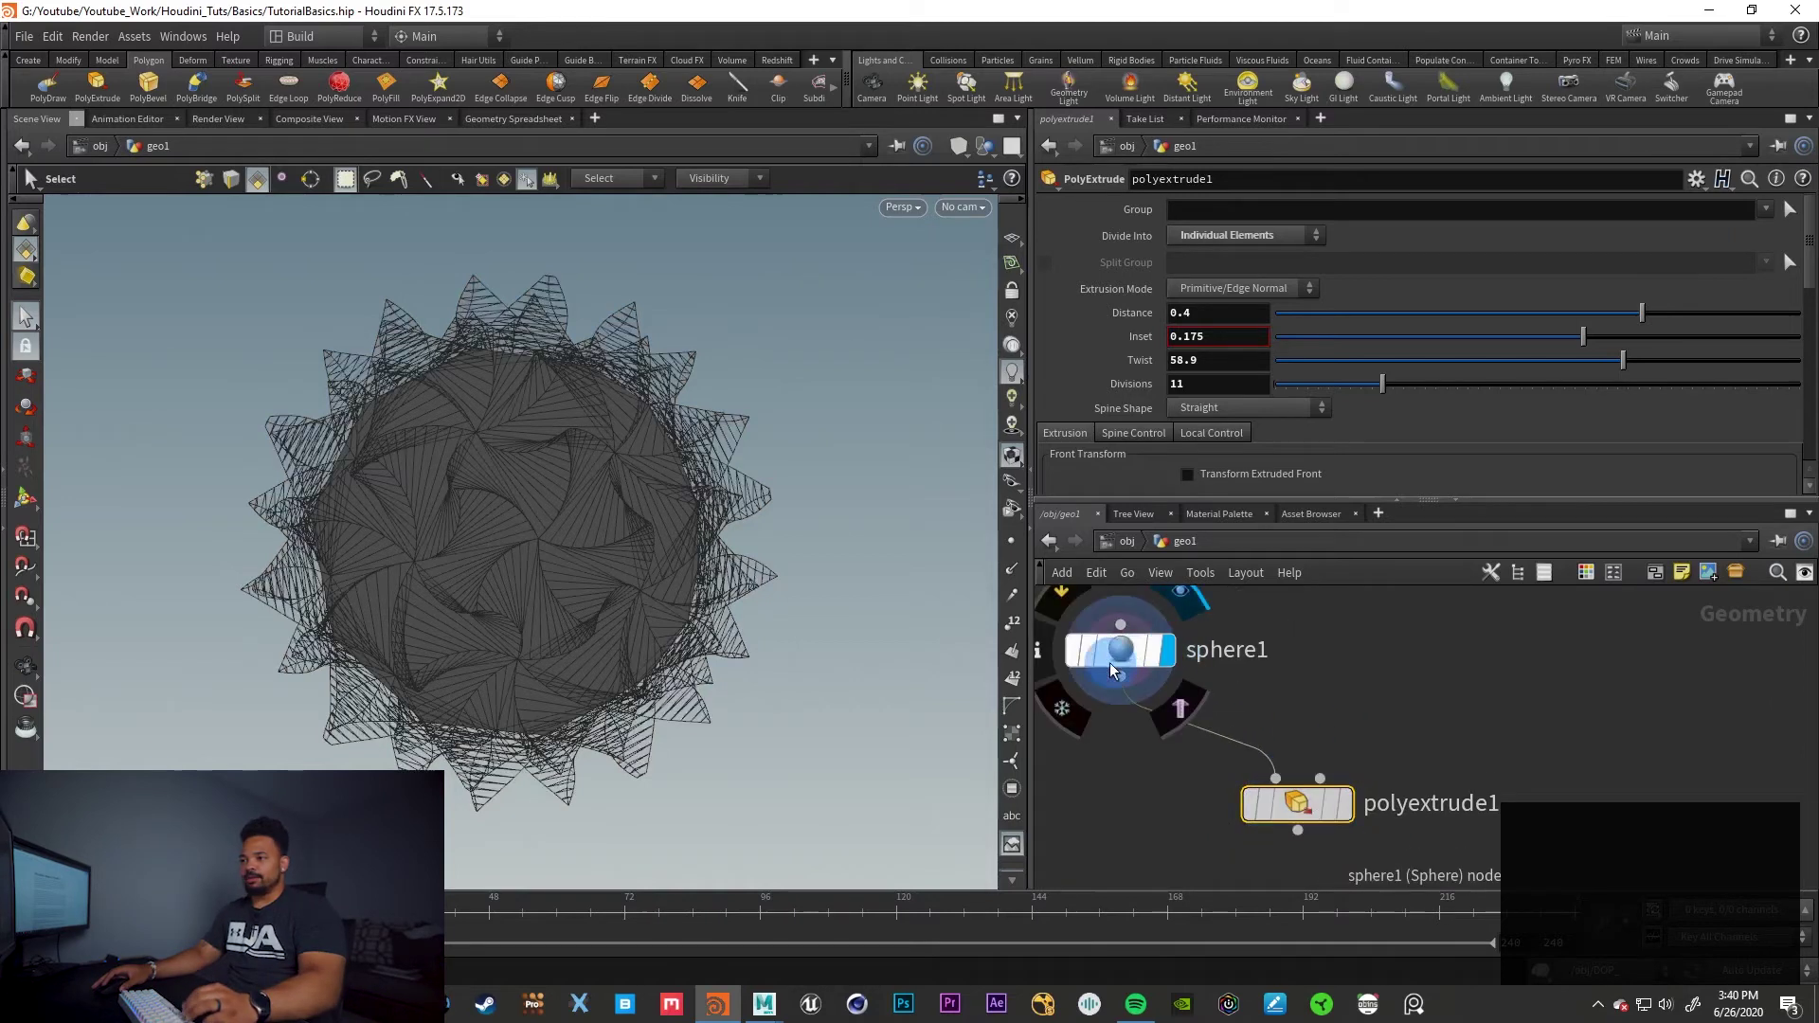
click(1120, 662)
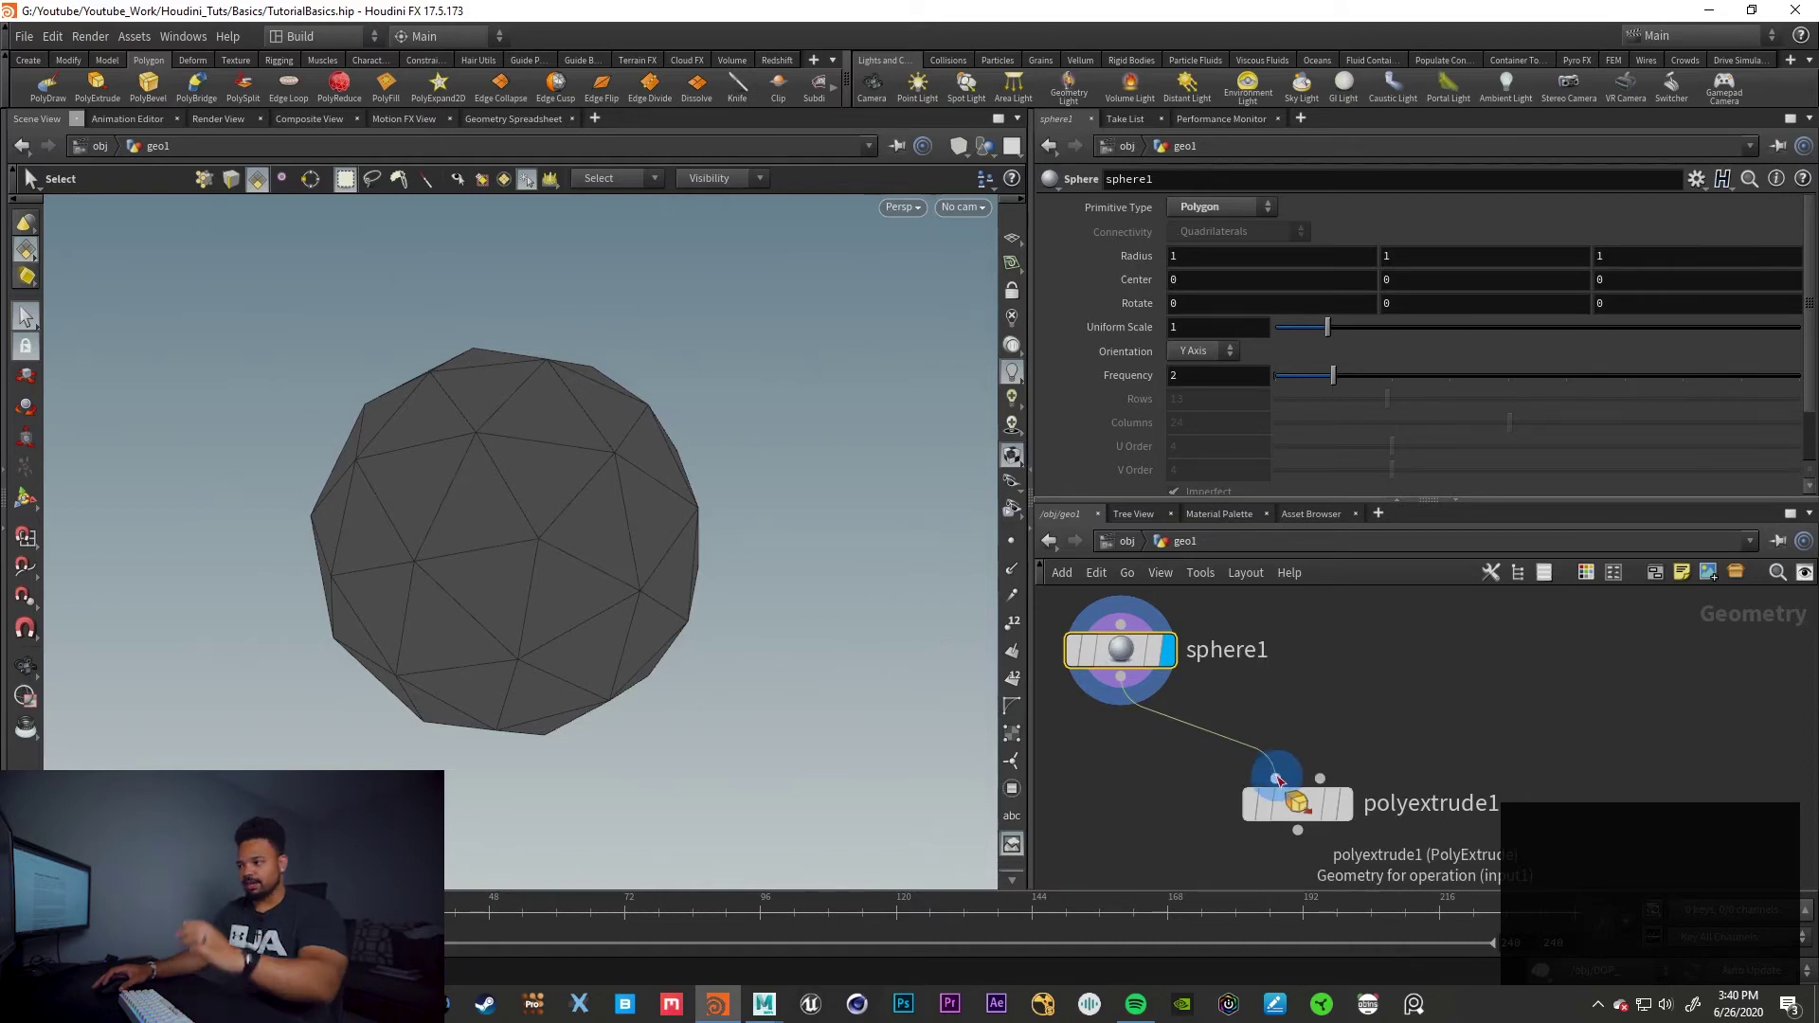
Disconnect the wire from polyextrude1's first input, and reconnect sphere1's output to it
drag(1278, 778, 1211, 721)
click(1355, 659)
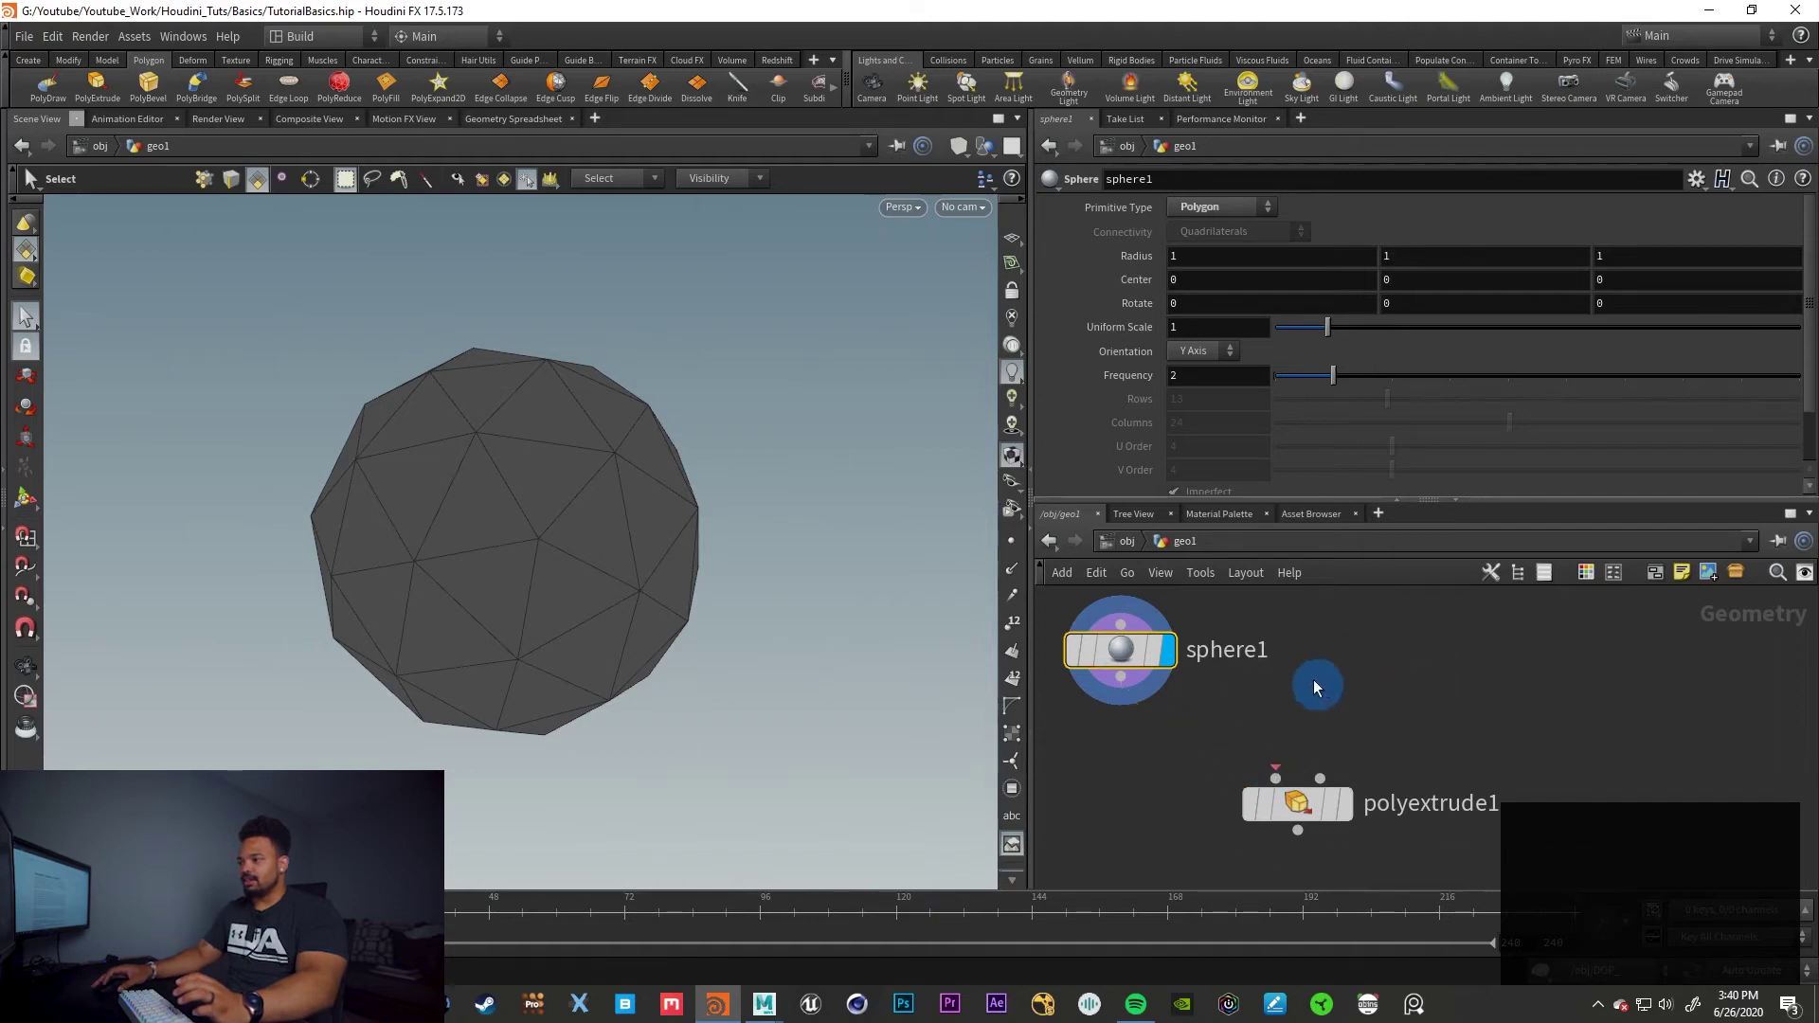
drag(1121, 677, 1292, 755)
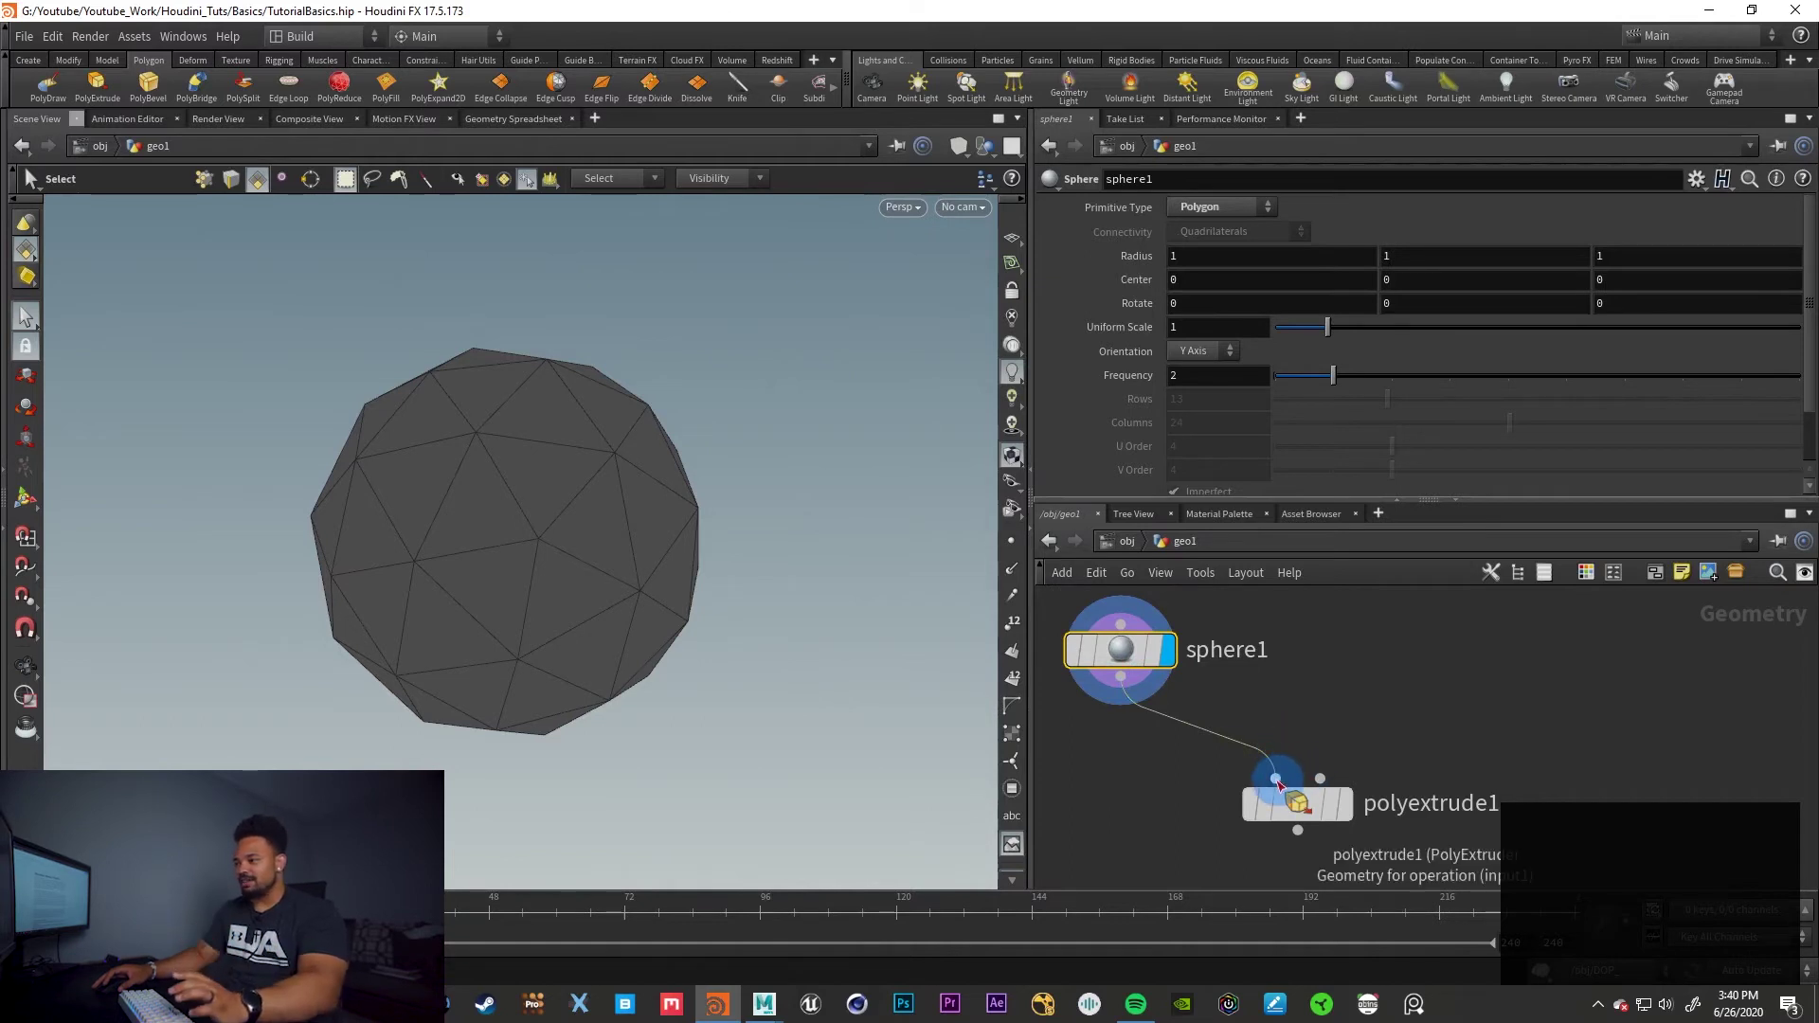
Detach the wire from polyextrude1's first input by dropping it in empty network space, and wire sphere1 back into that input
drag(1275, 777, 1341, 659)
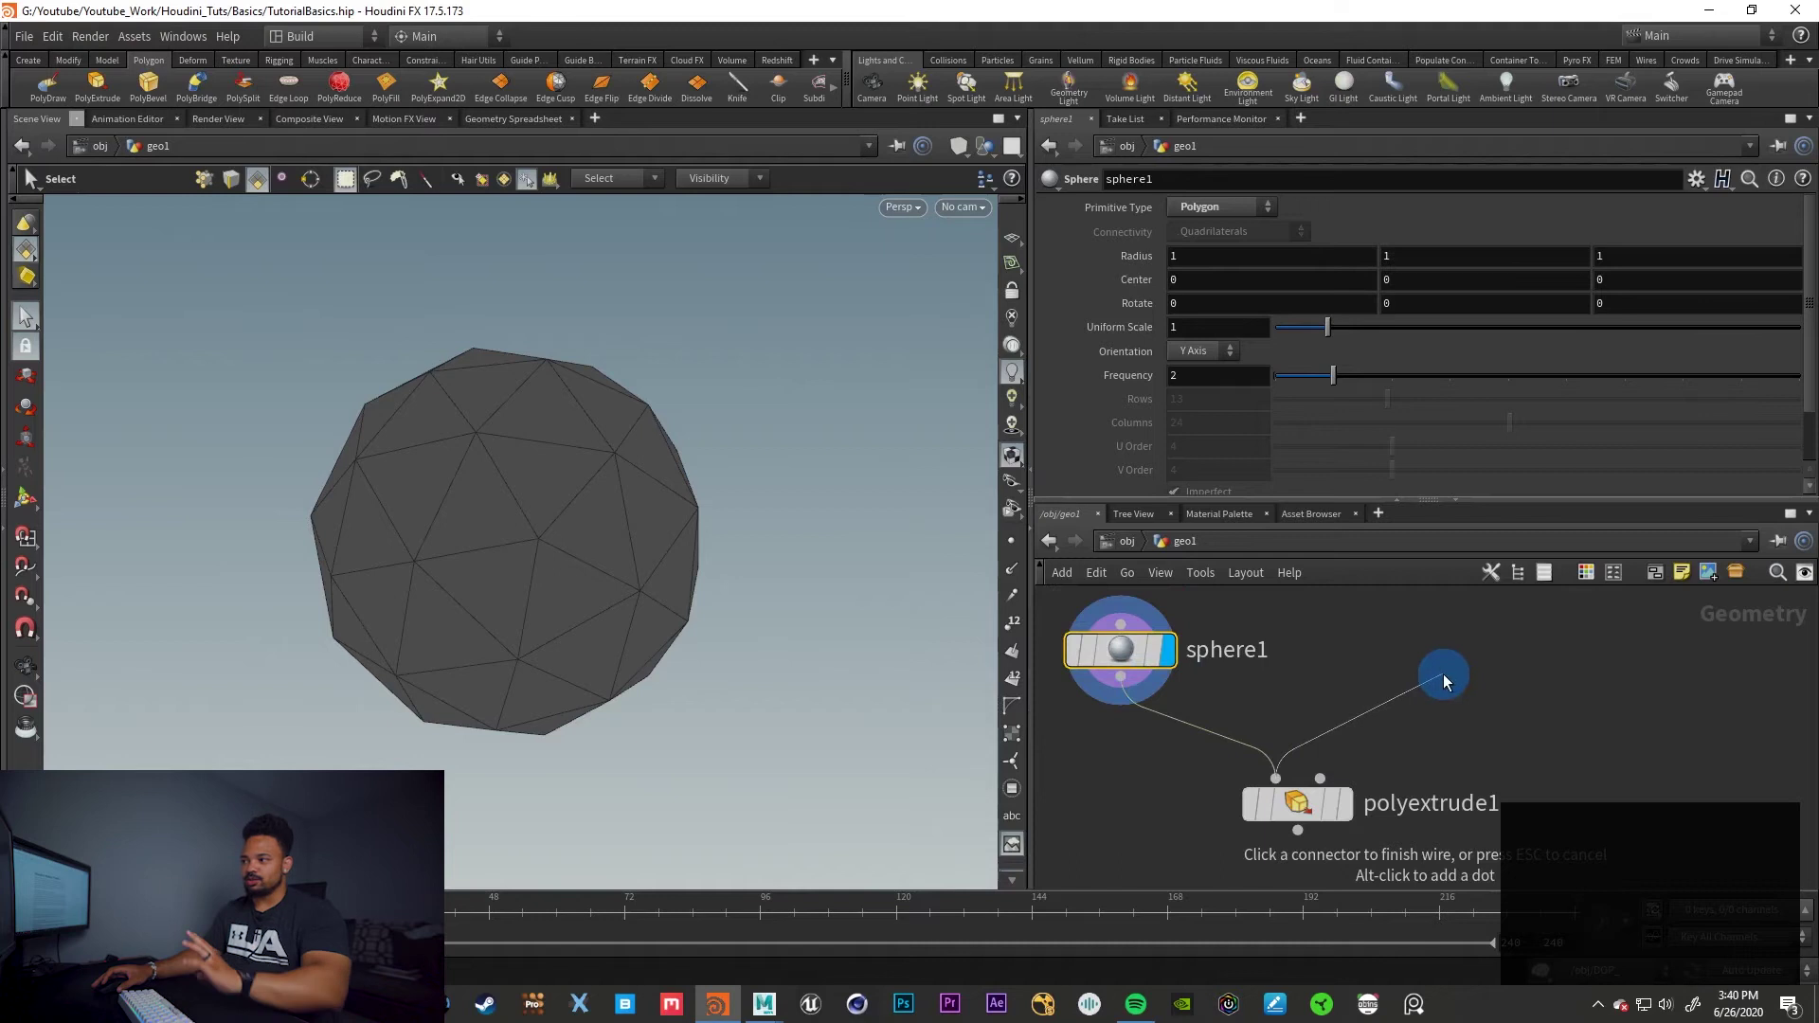
click(1433, 665)
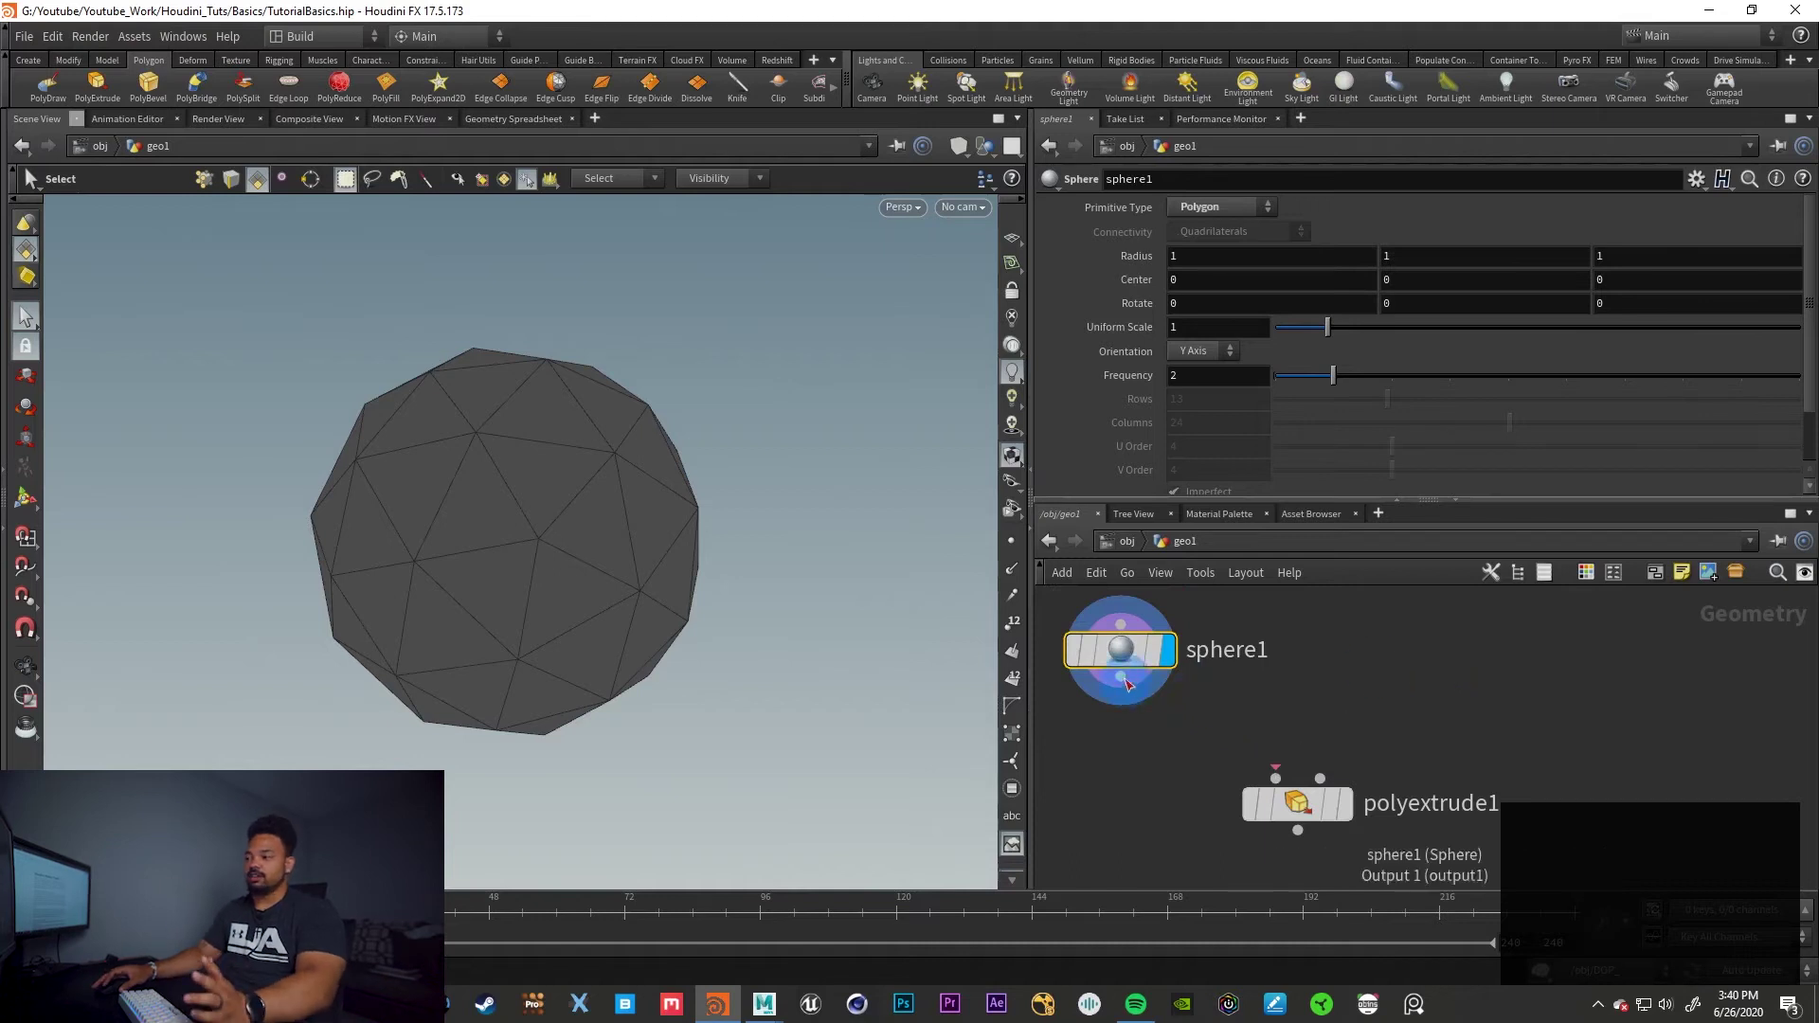
drag(1121, 678, 1300, 794)
Cut the wire between sphere1 and polyextrude1 with the wire-cutting gesture
key(y)
key(y)
key(y)
key(y)
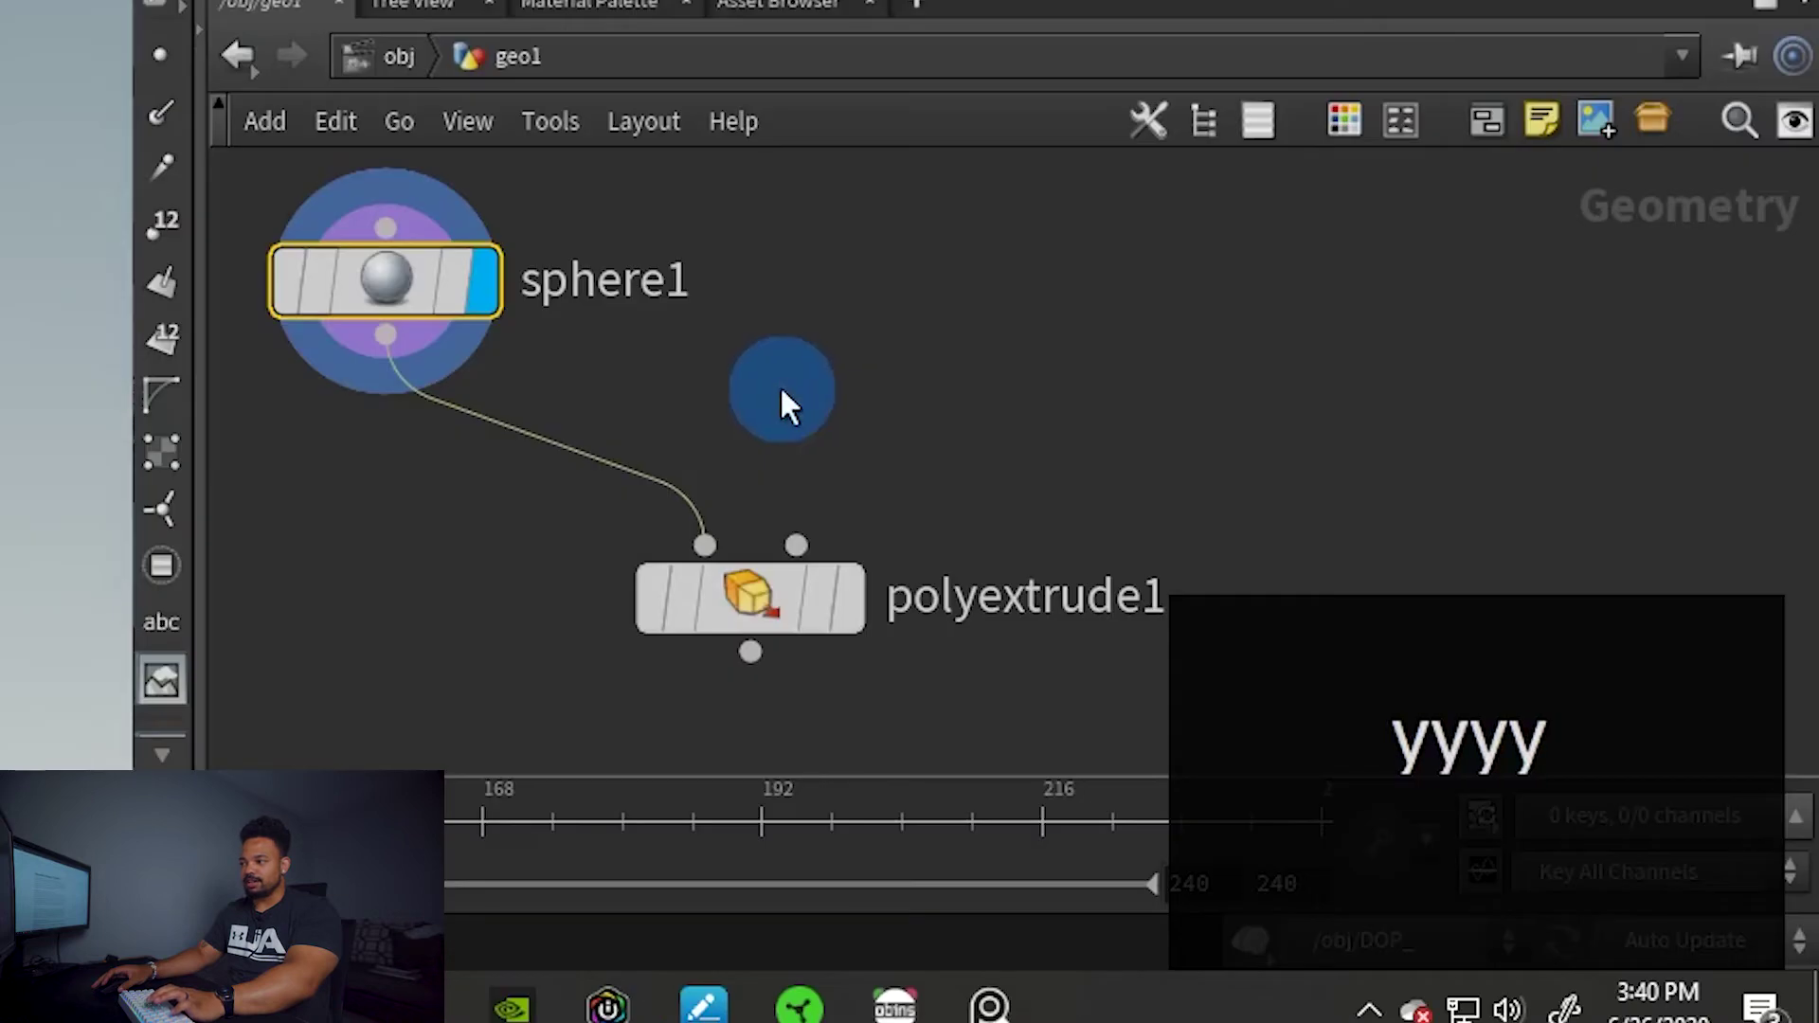
key(y)
key(y)
key(y)
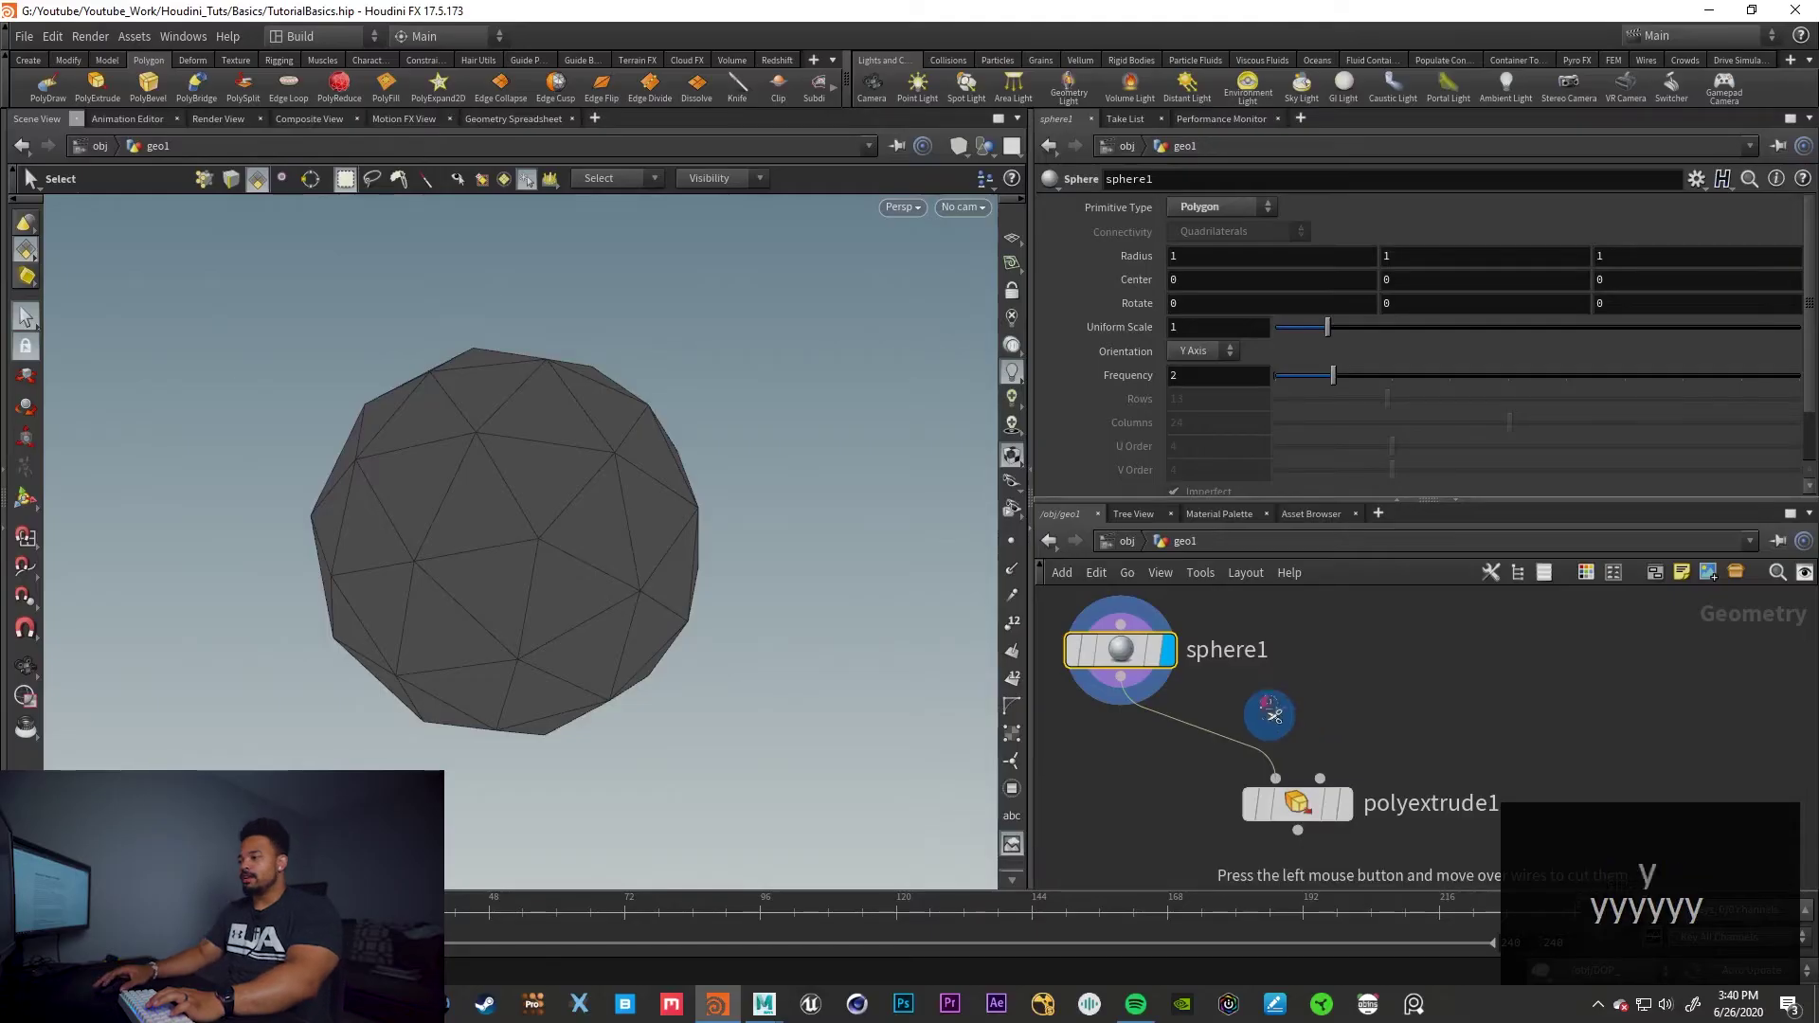
drag(1269, 715, 1057, 793)
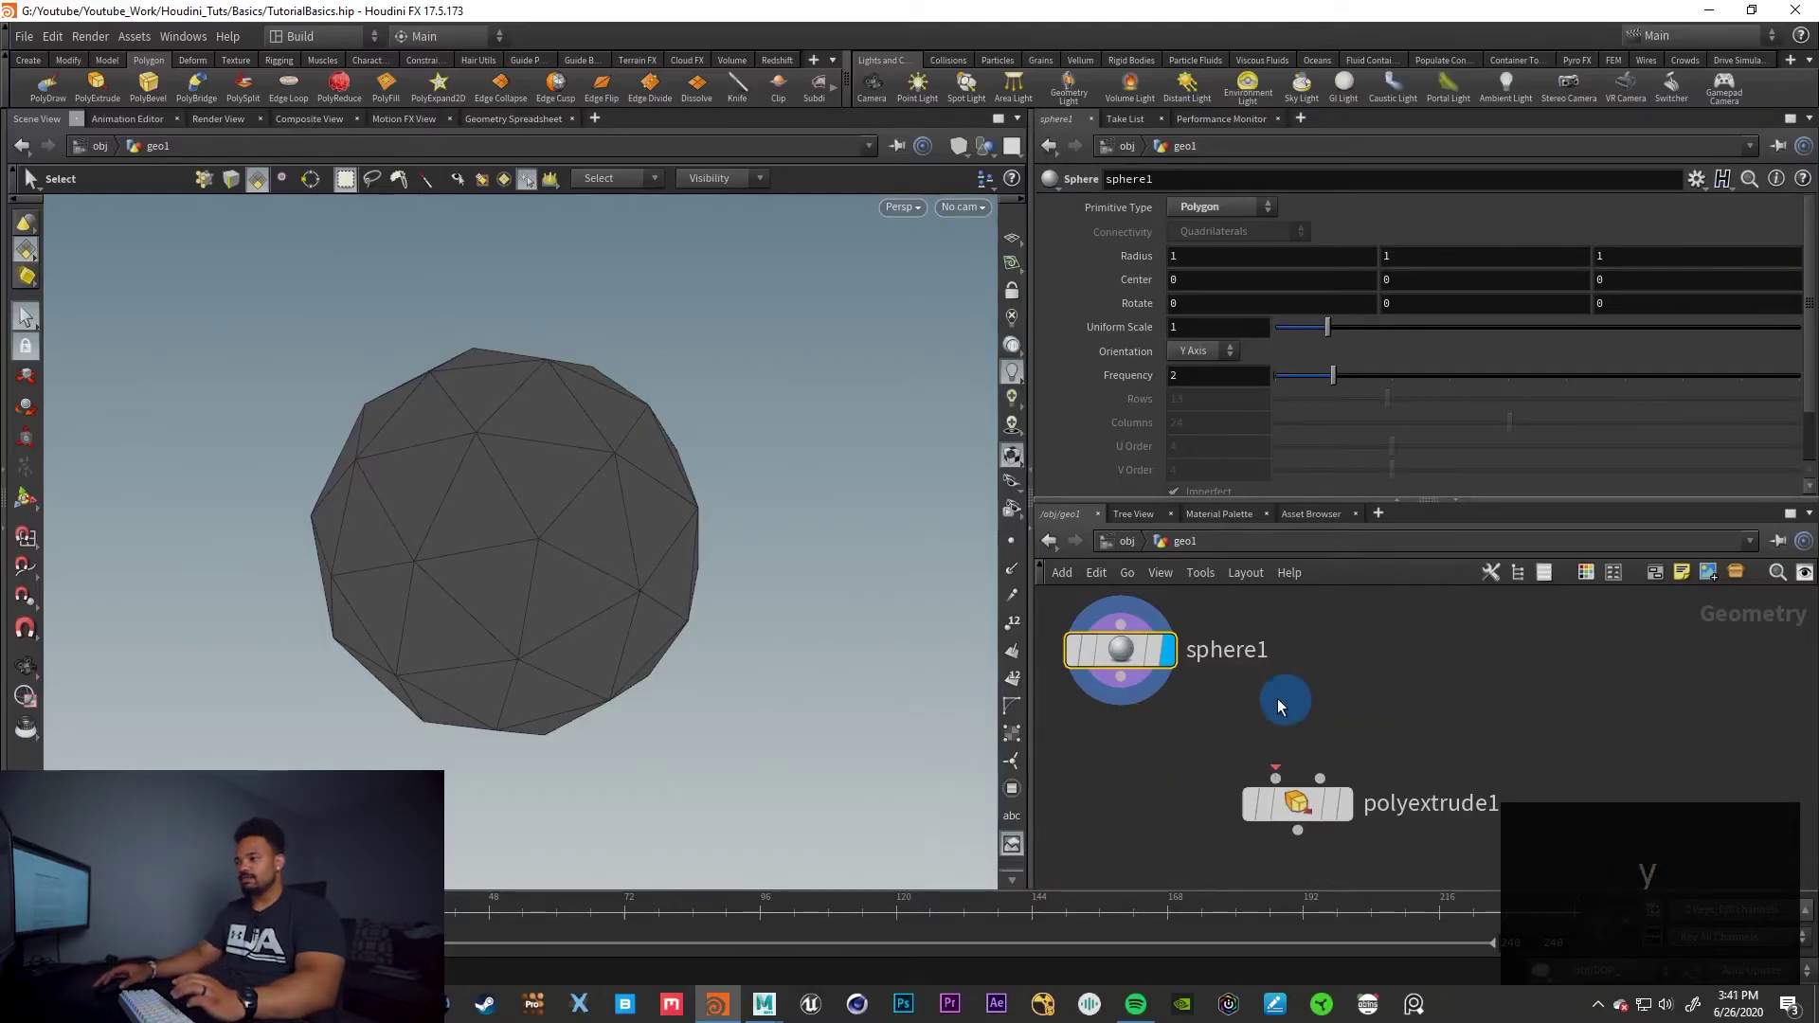
Move the disconnected polyextrude1 node farther away from sphere1 in the network
drag(1133, 659, 1150, 656)
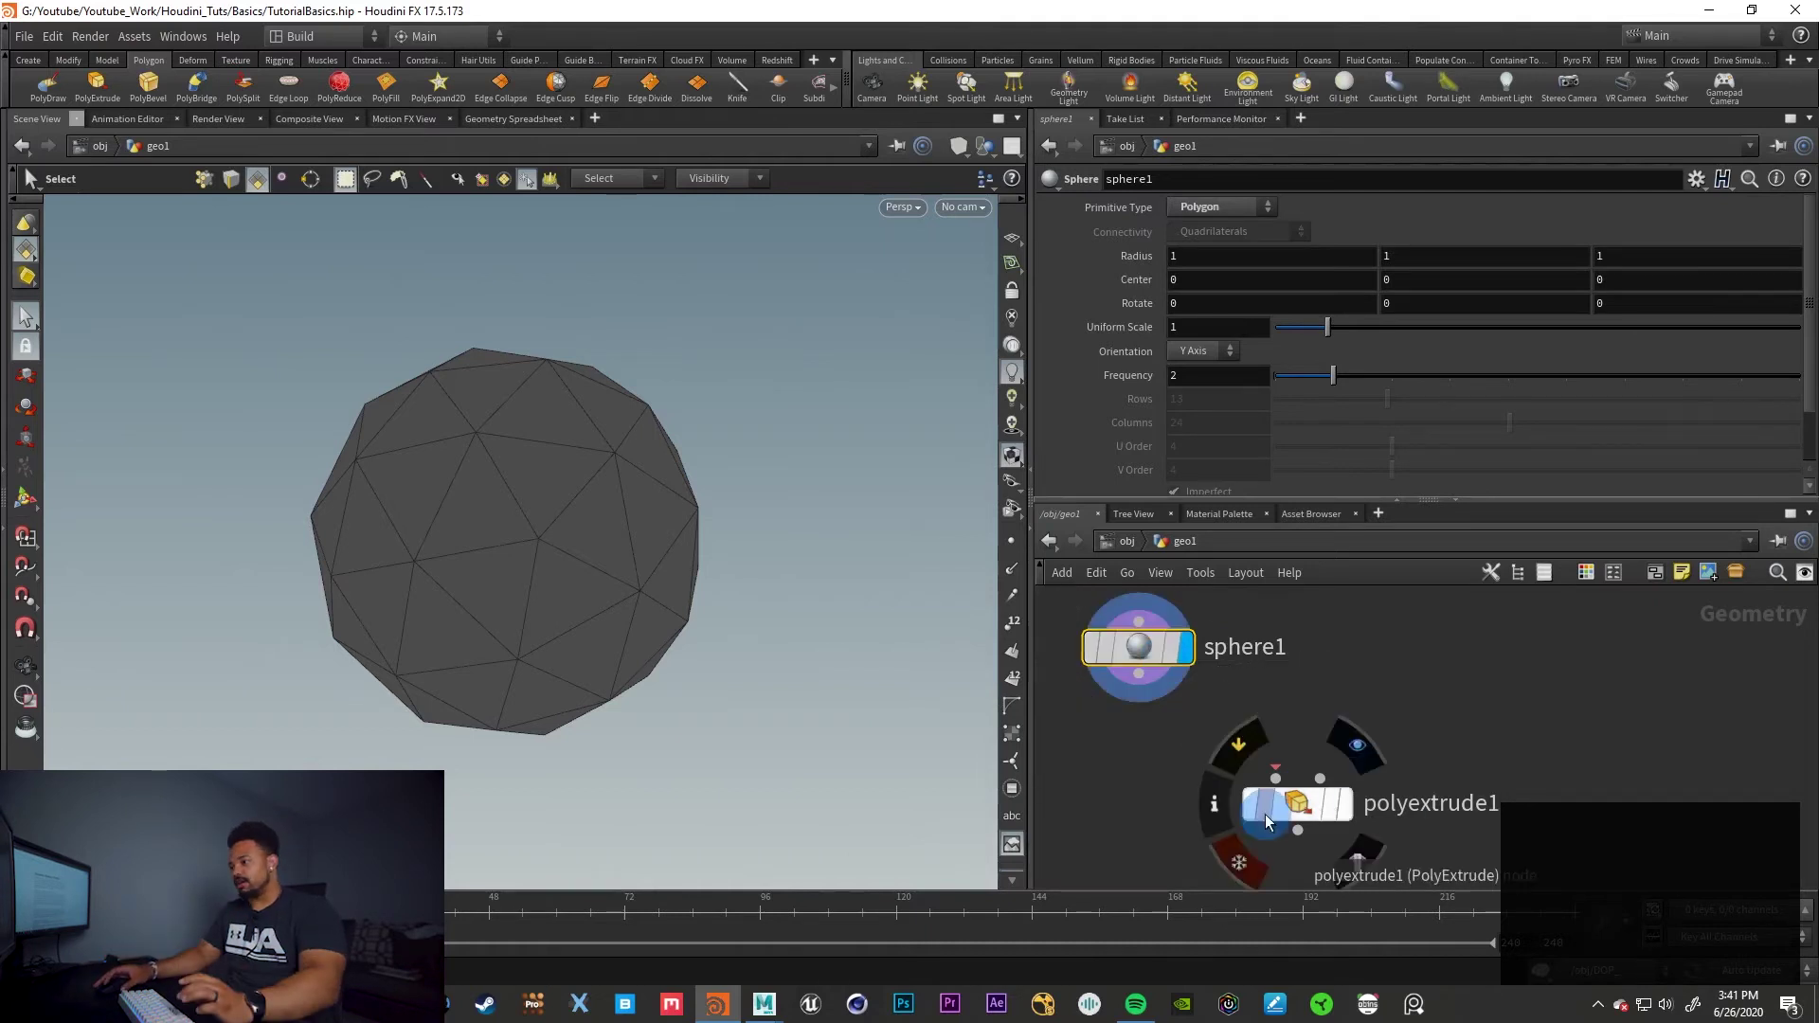
drag(1318, 821, 1417, 854)
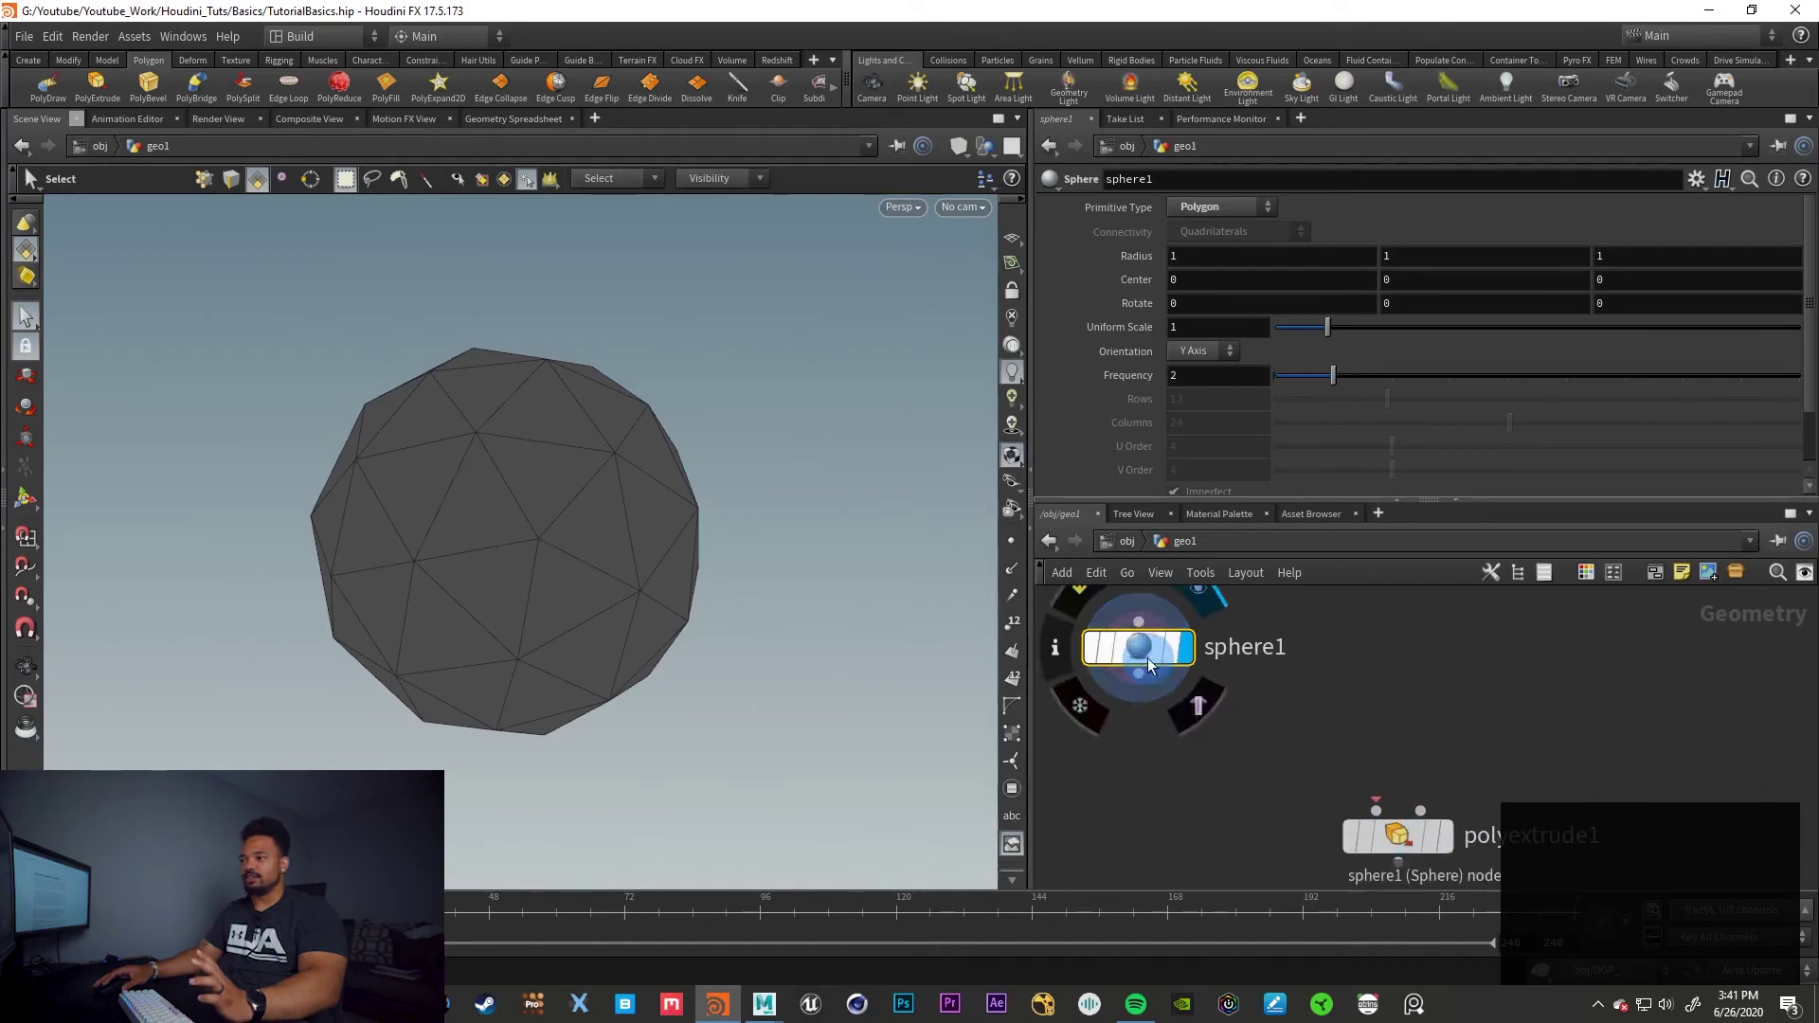
drag(1147, 665, 1125, 652)
middle_drag(1158, 710, 1231, 750)
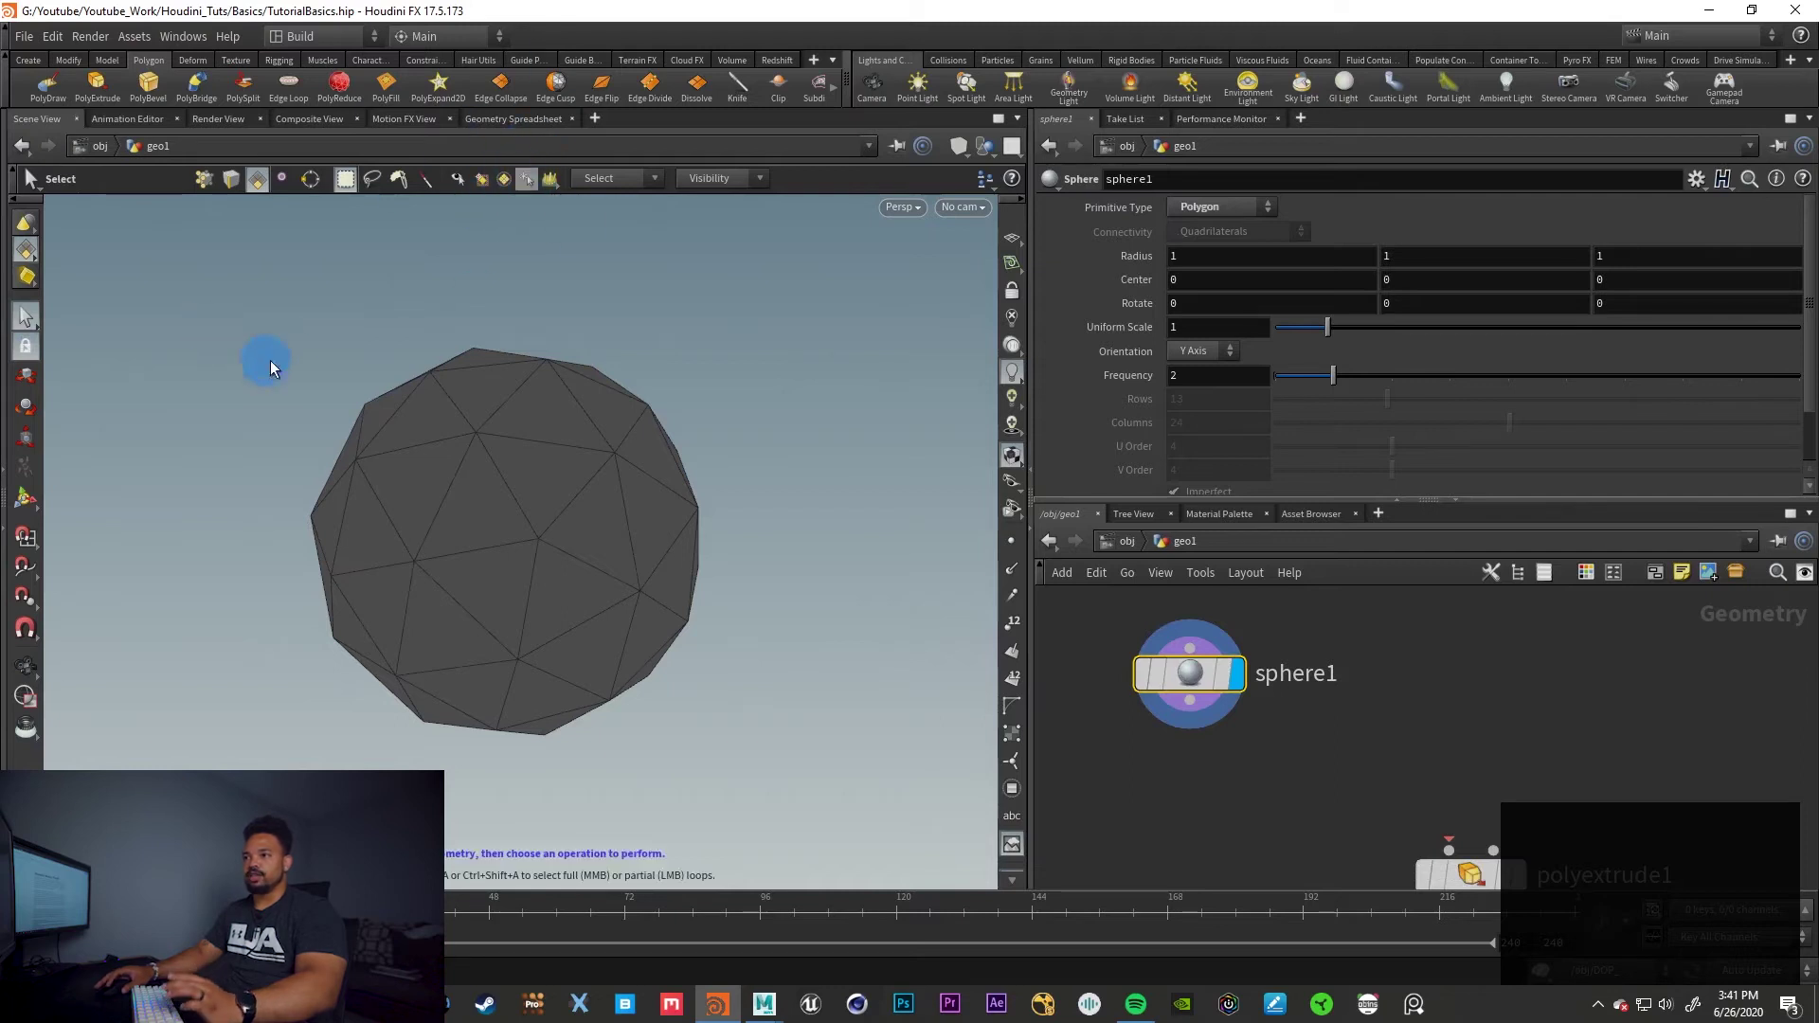
Set sphere1's Primitive Type to Polygon Mesh, and show the reference grid in the viewport
click(1261, 206)
click(1211, 268)
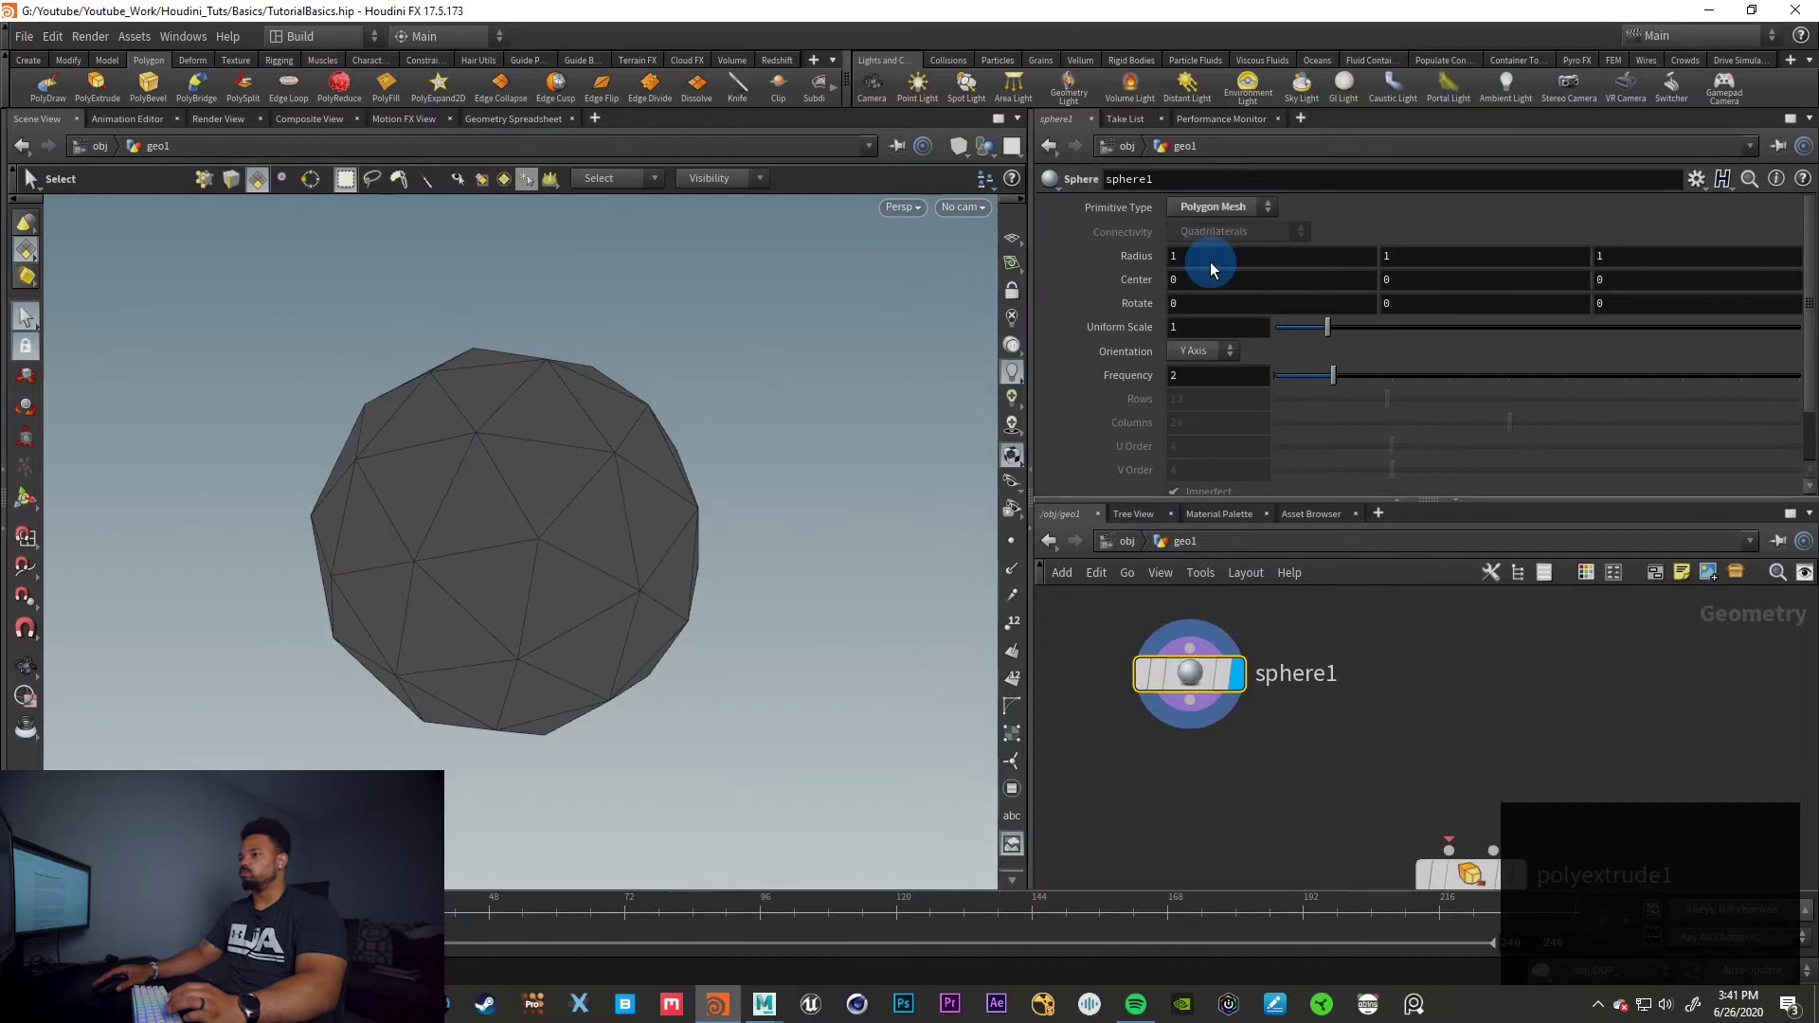
click(1015, 243)
alt+drag(739, 632, 774, 599)
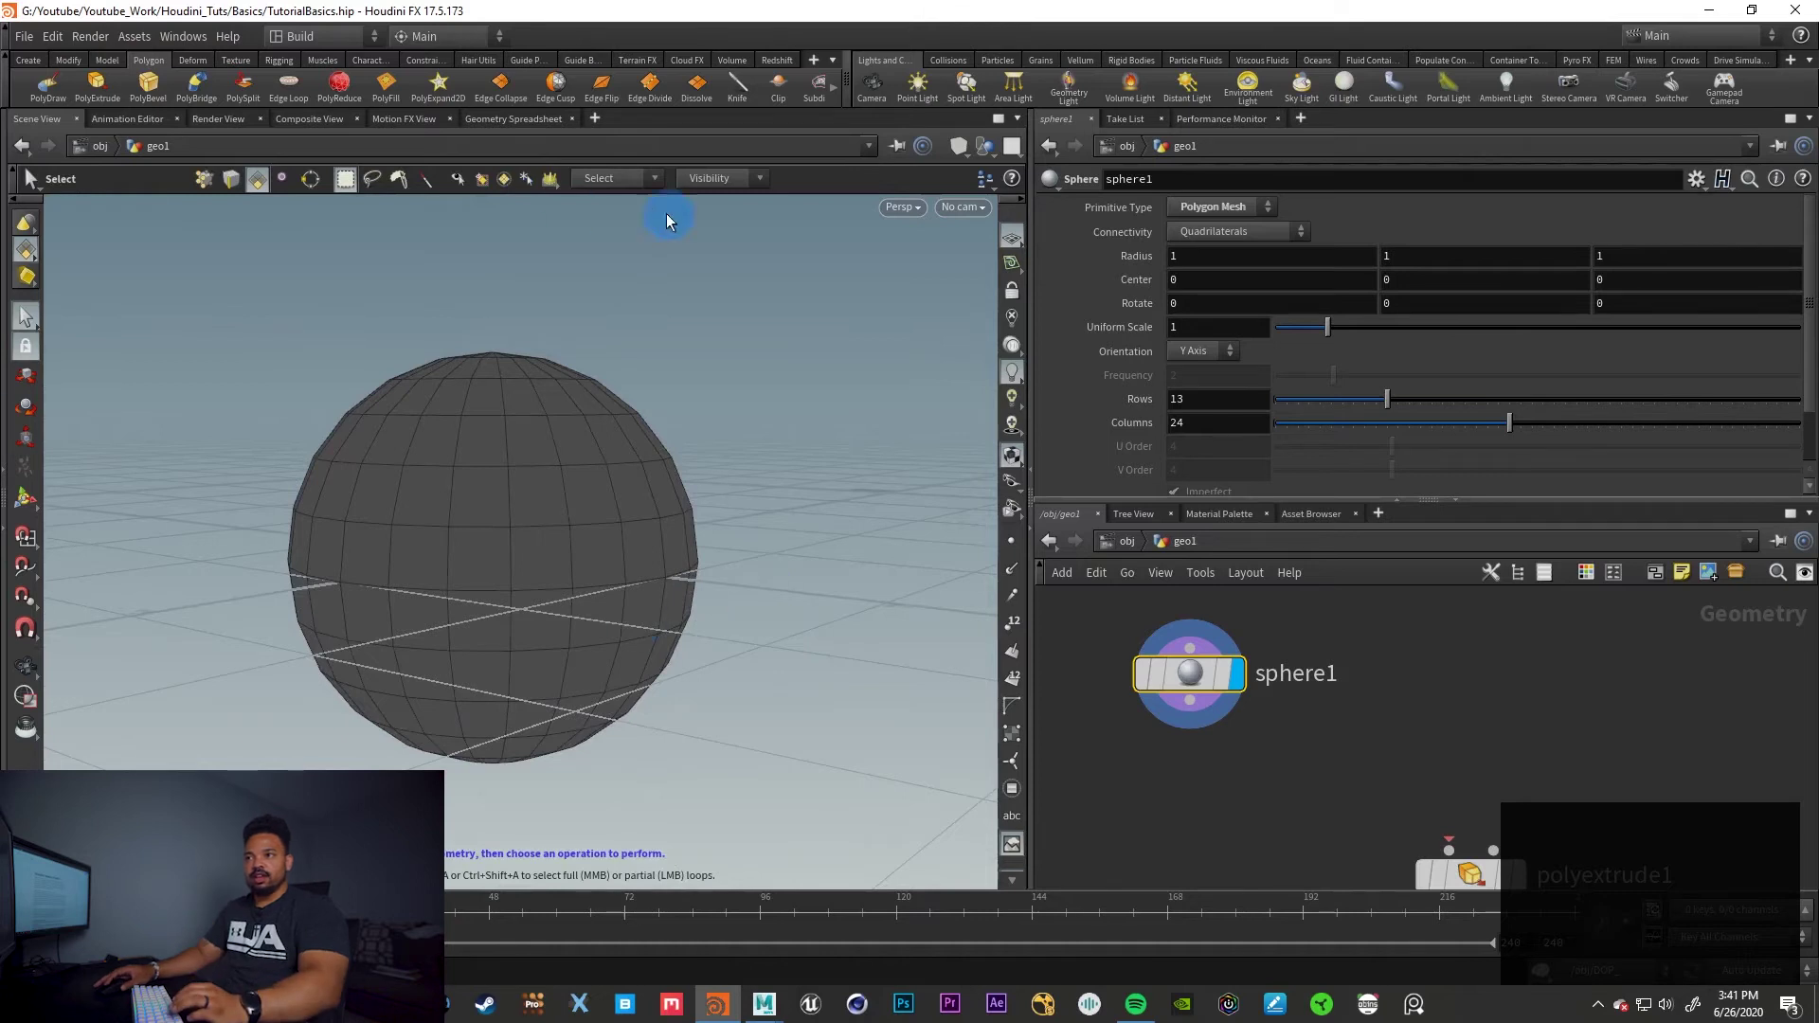
click(189, 762)
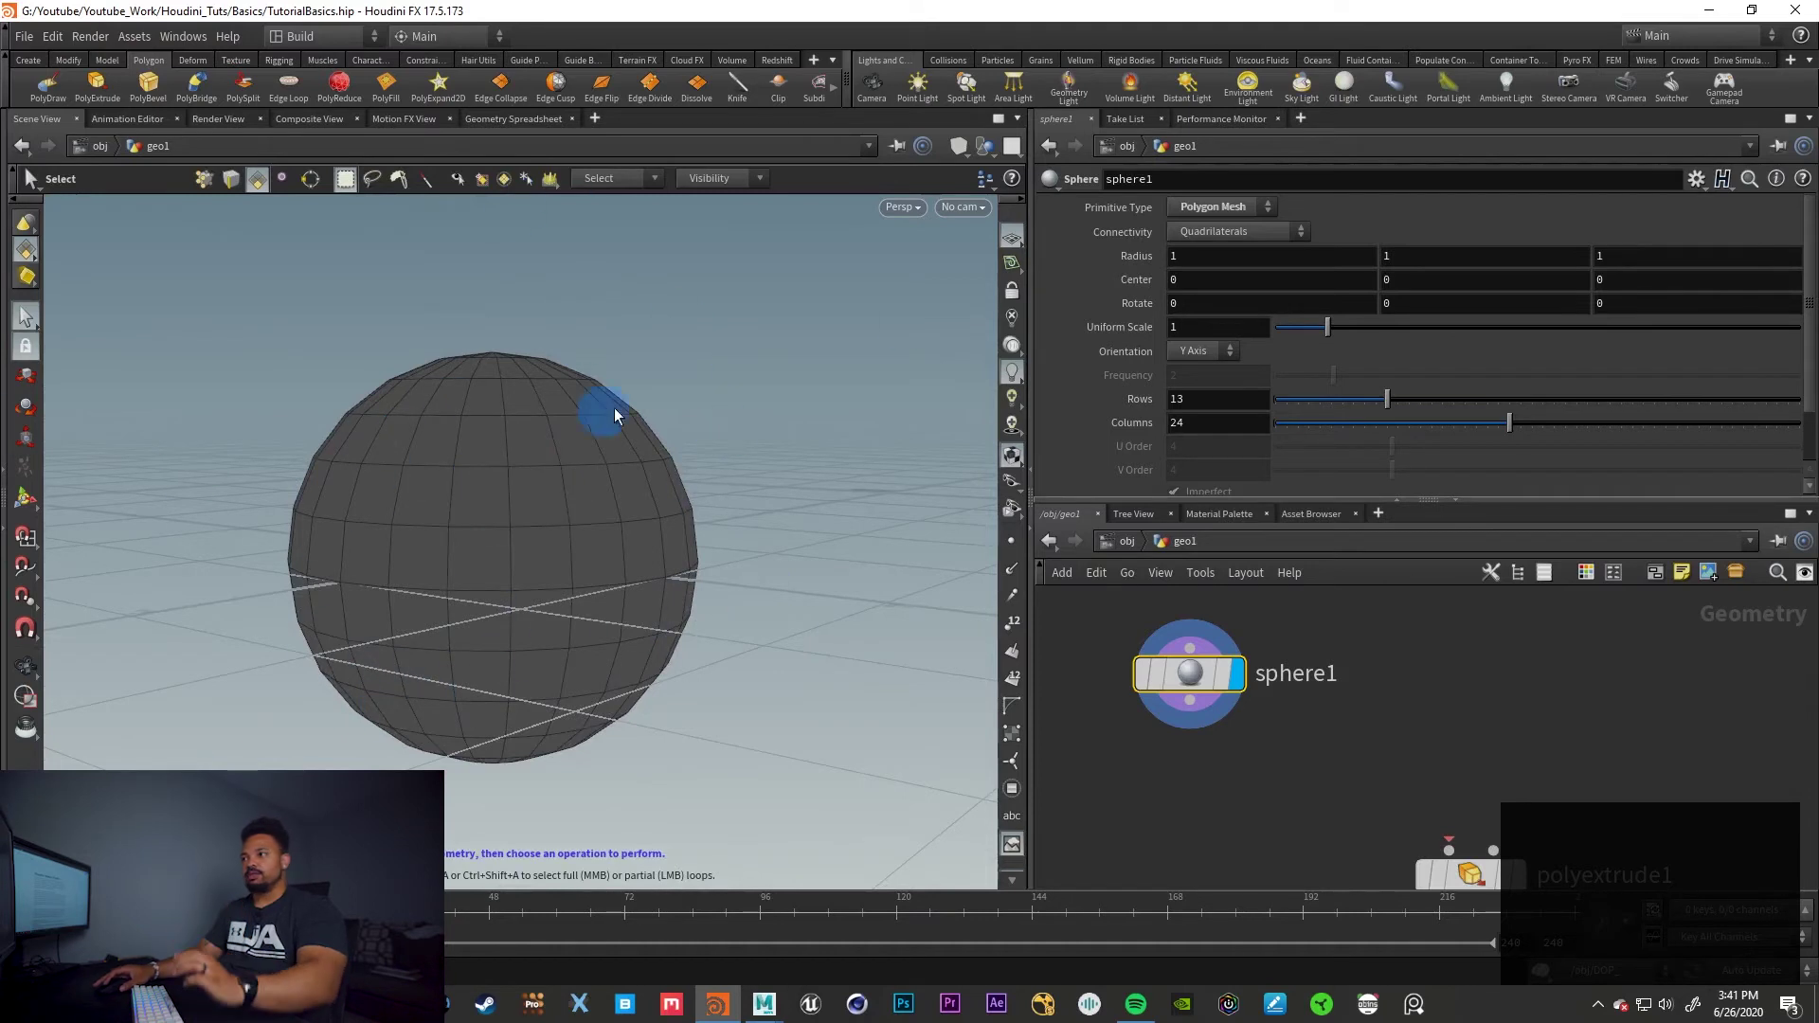
Switch the scene view from perspective to the Front viewport
click(917, 207)
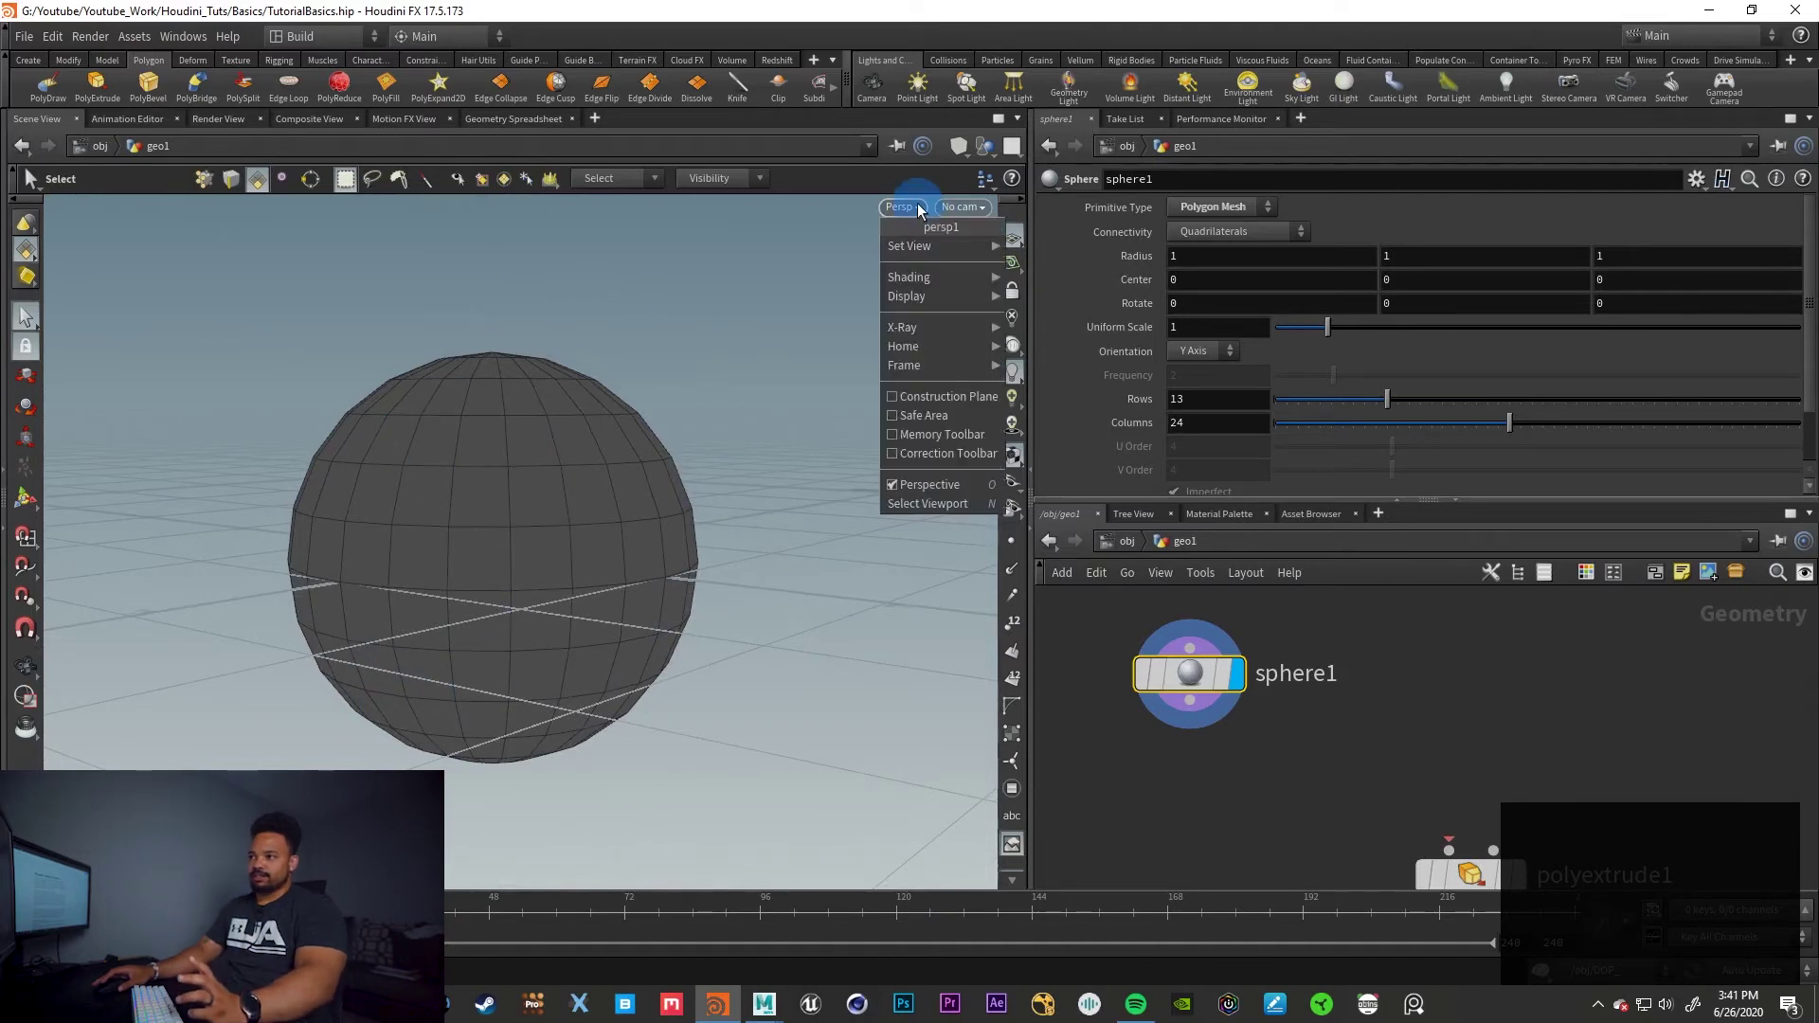
mouse_move(938, 246)
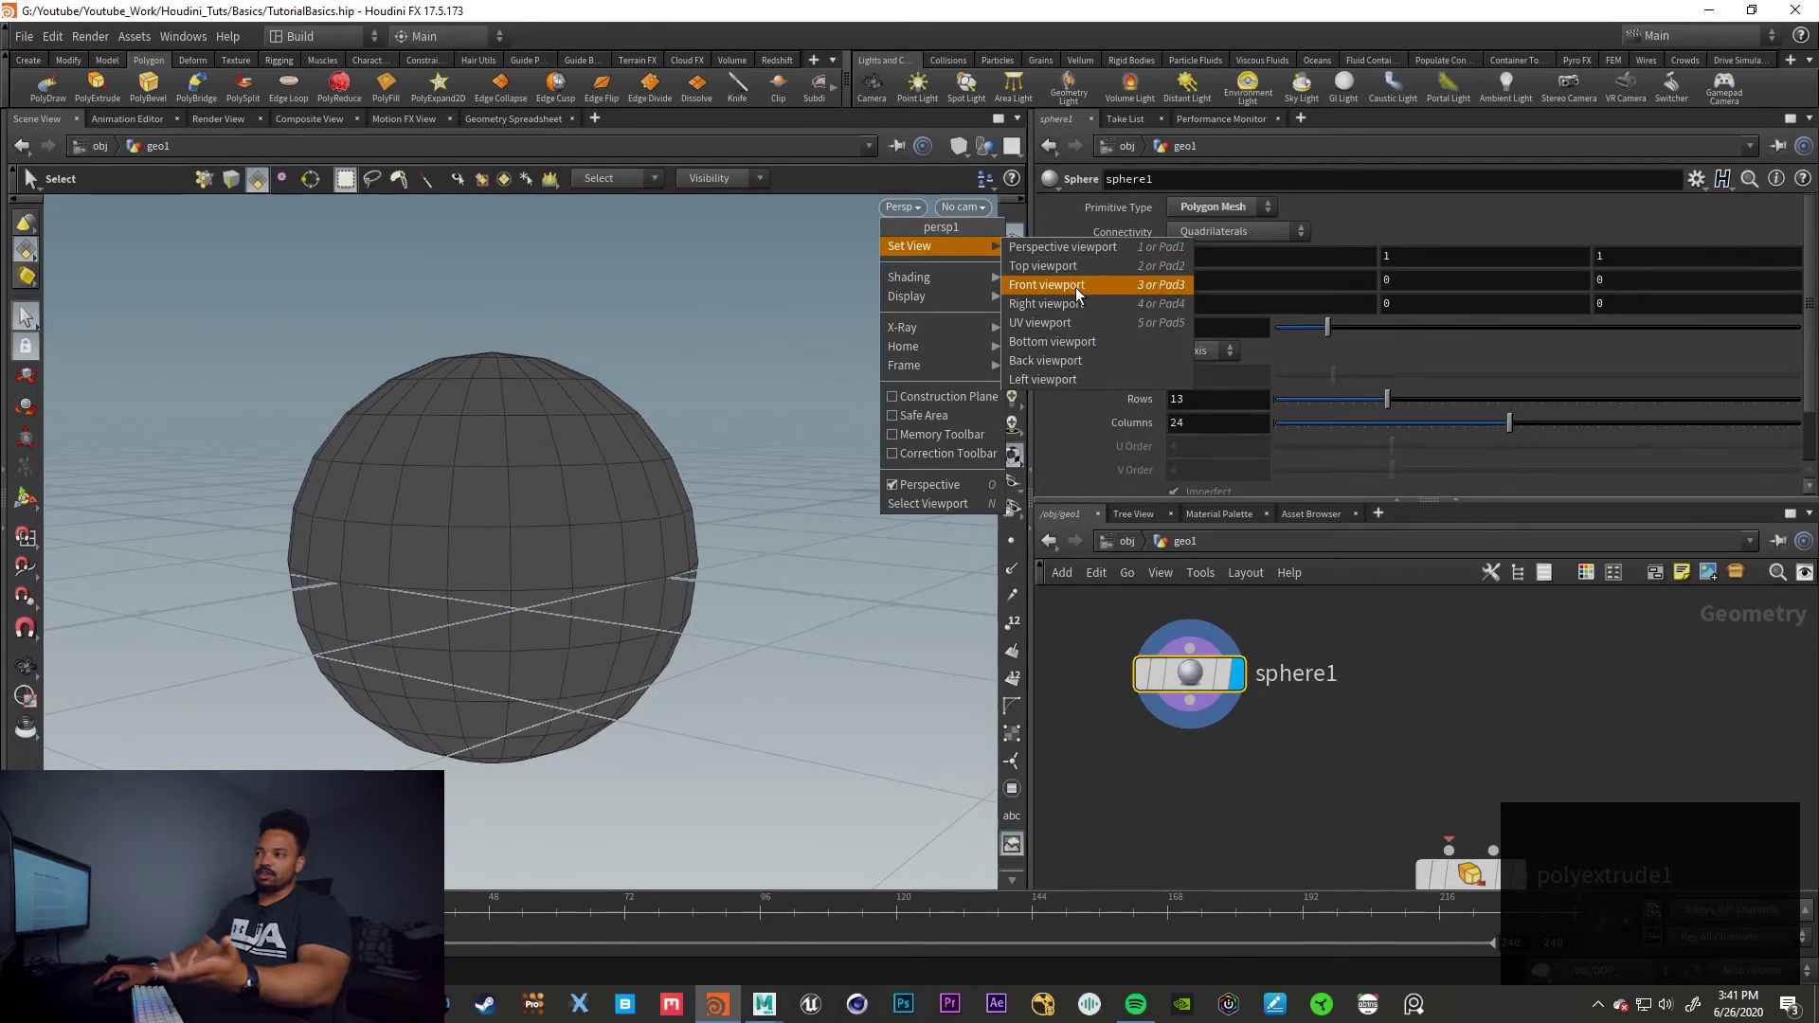
click(1077, 285)
click(915, 208)
mouse_move(942, 249)
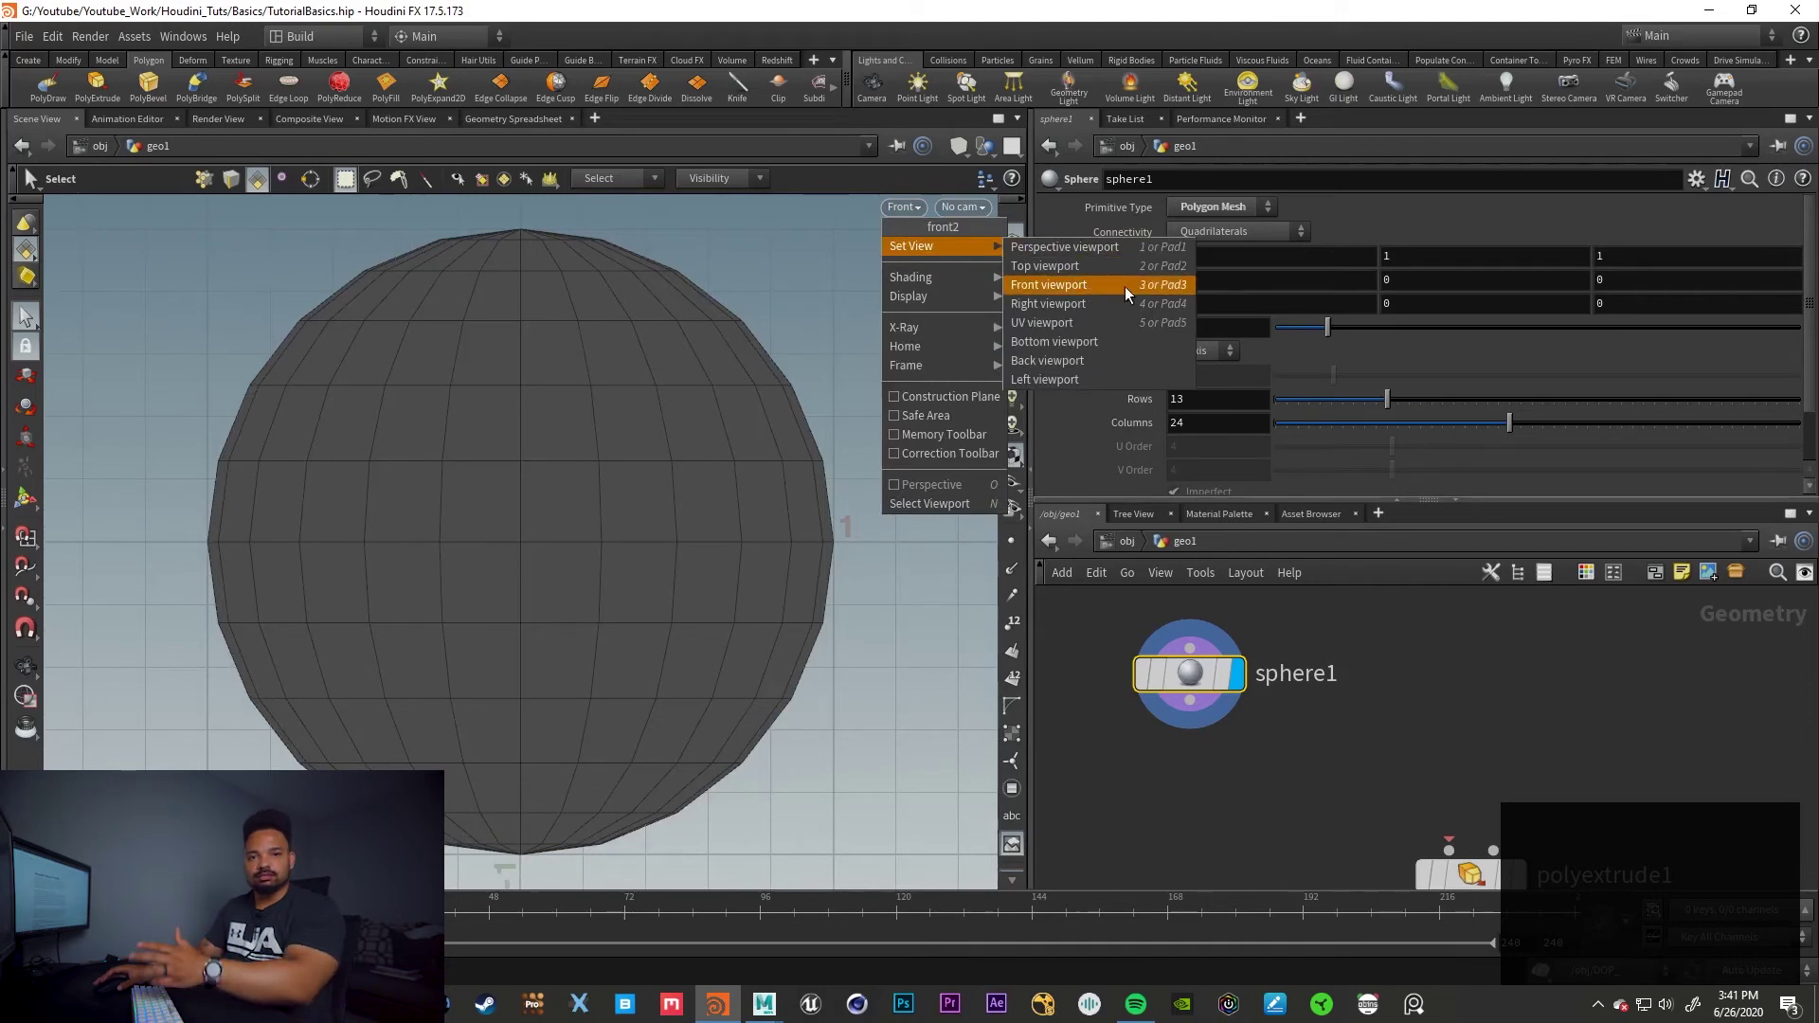
click(894, 622)
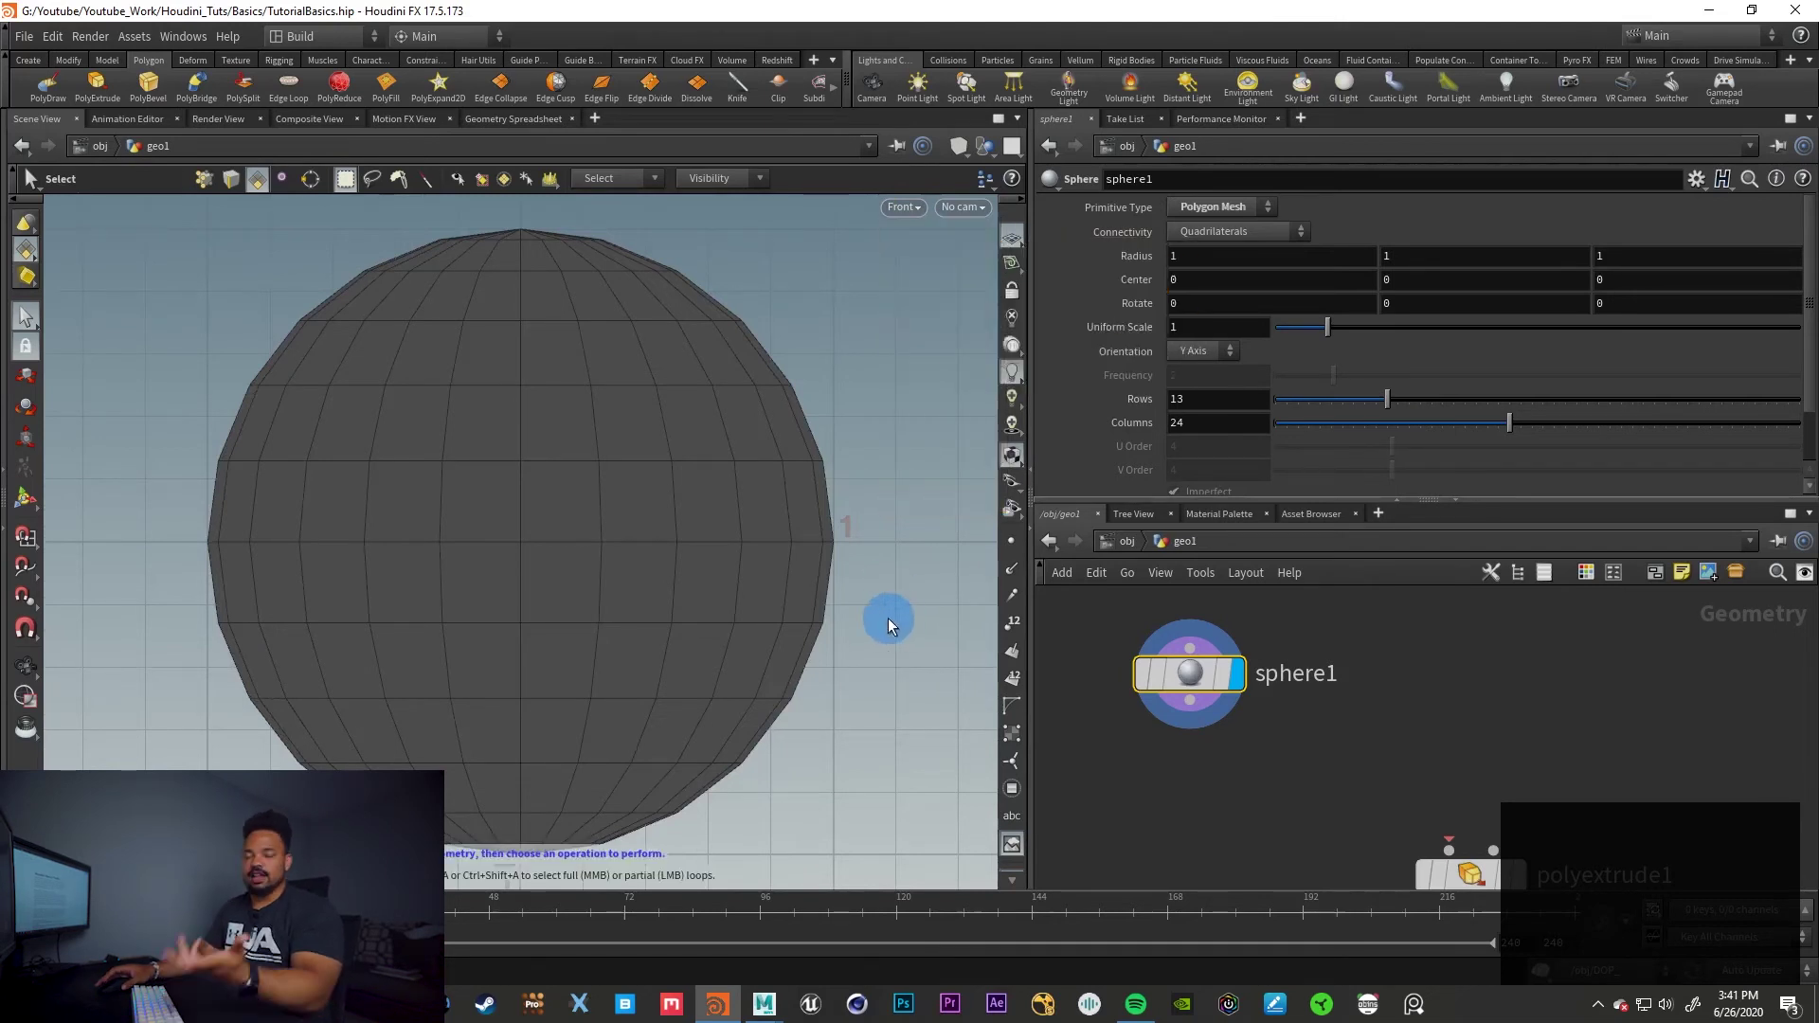
click(228, 621)
click(84, 419)
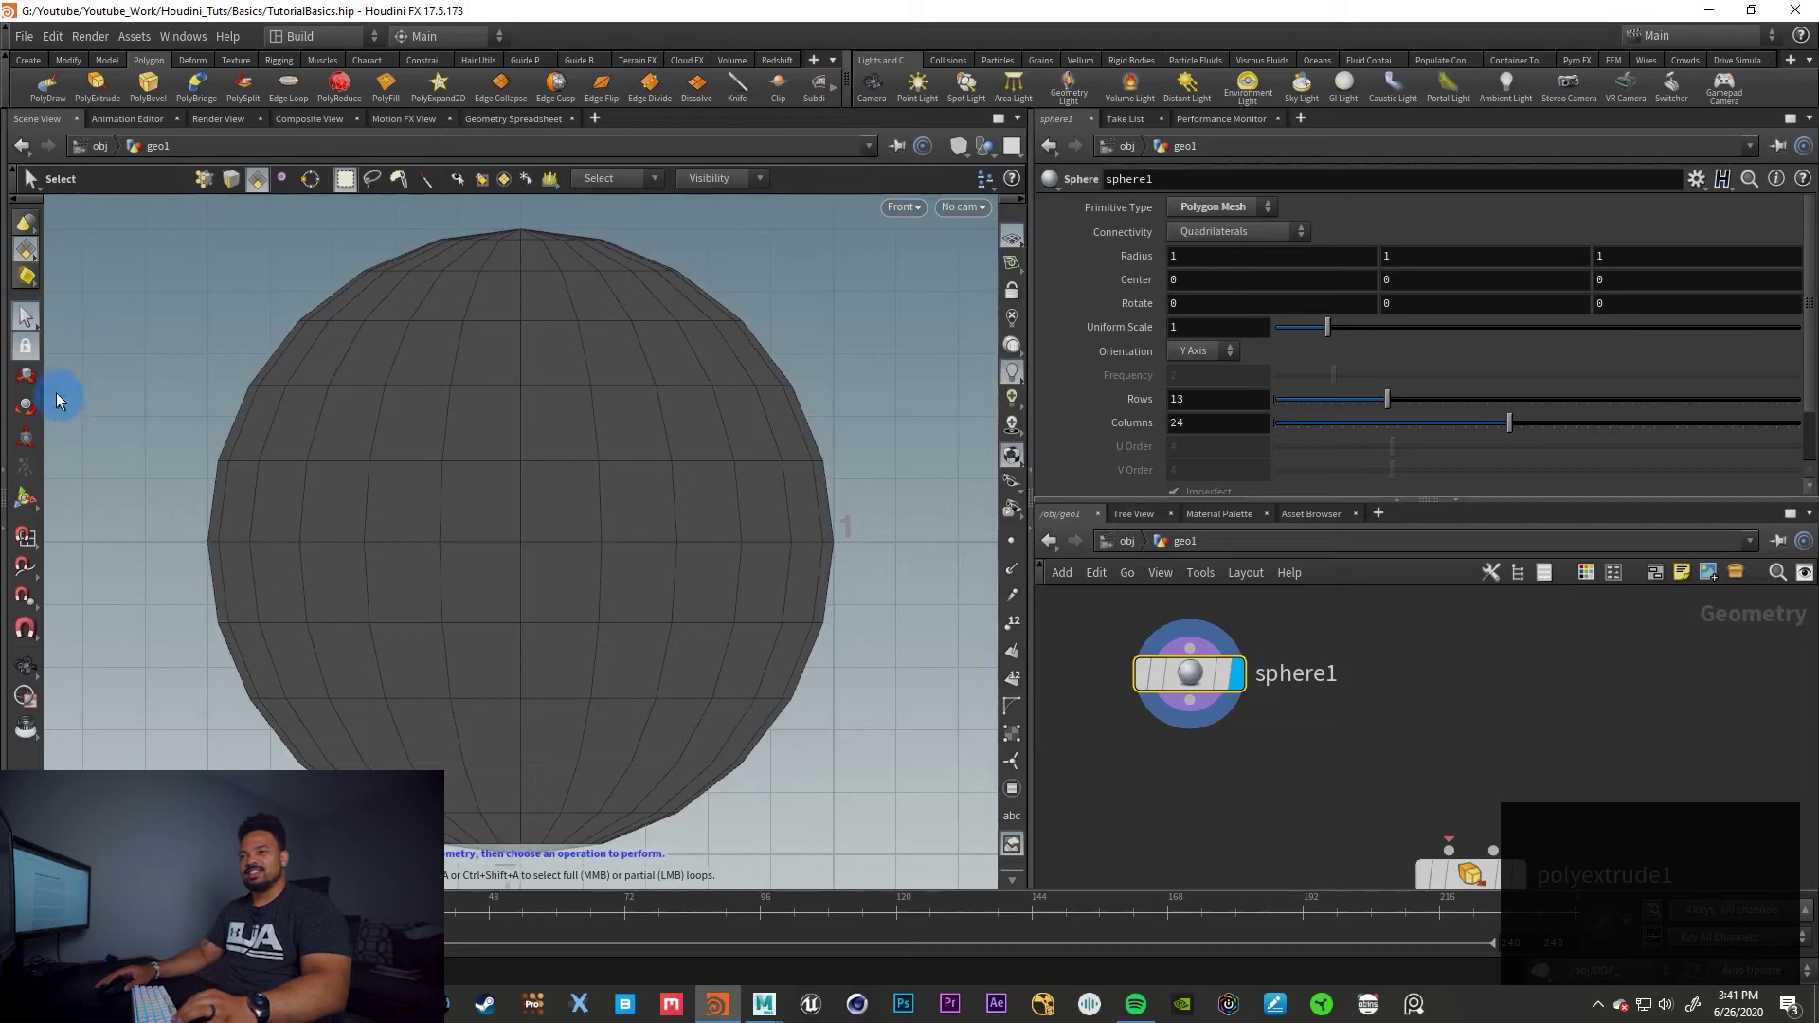
Box-select all polygons in the sphere's lower half from the front, return to the Perspective viewport, and delete them
click(327, 676)
click(443, 641)
scroll(471, 617, down, 5)
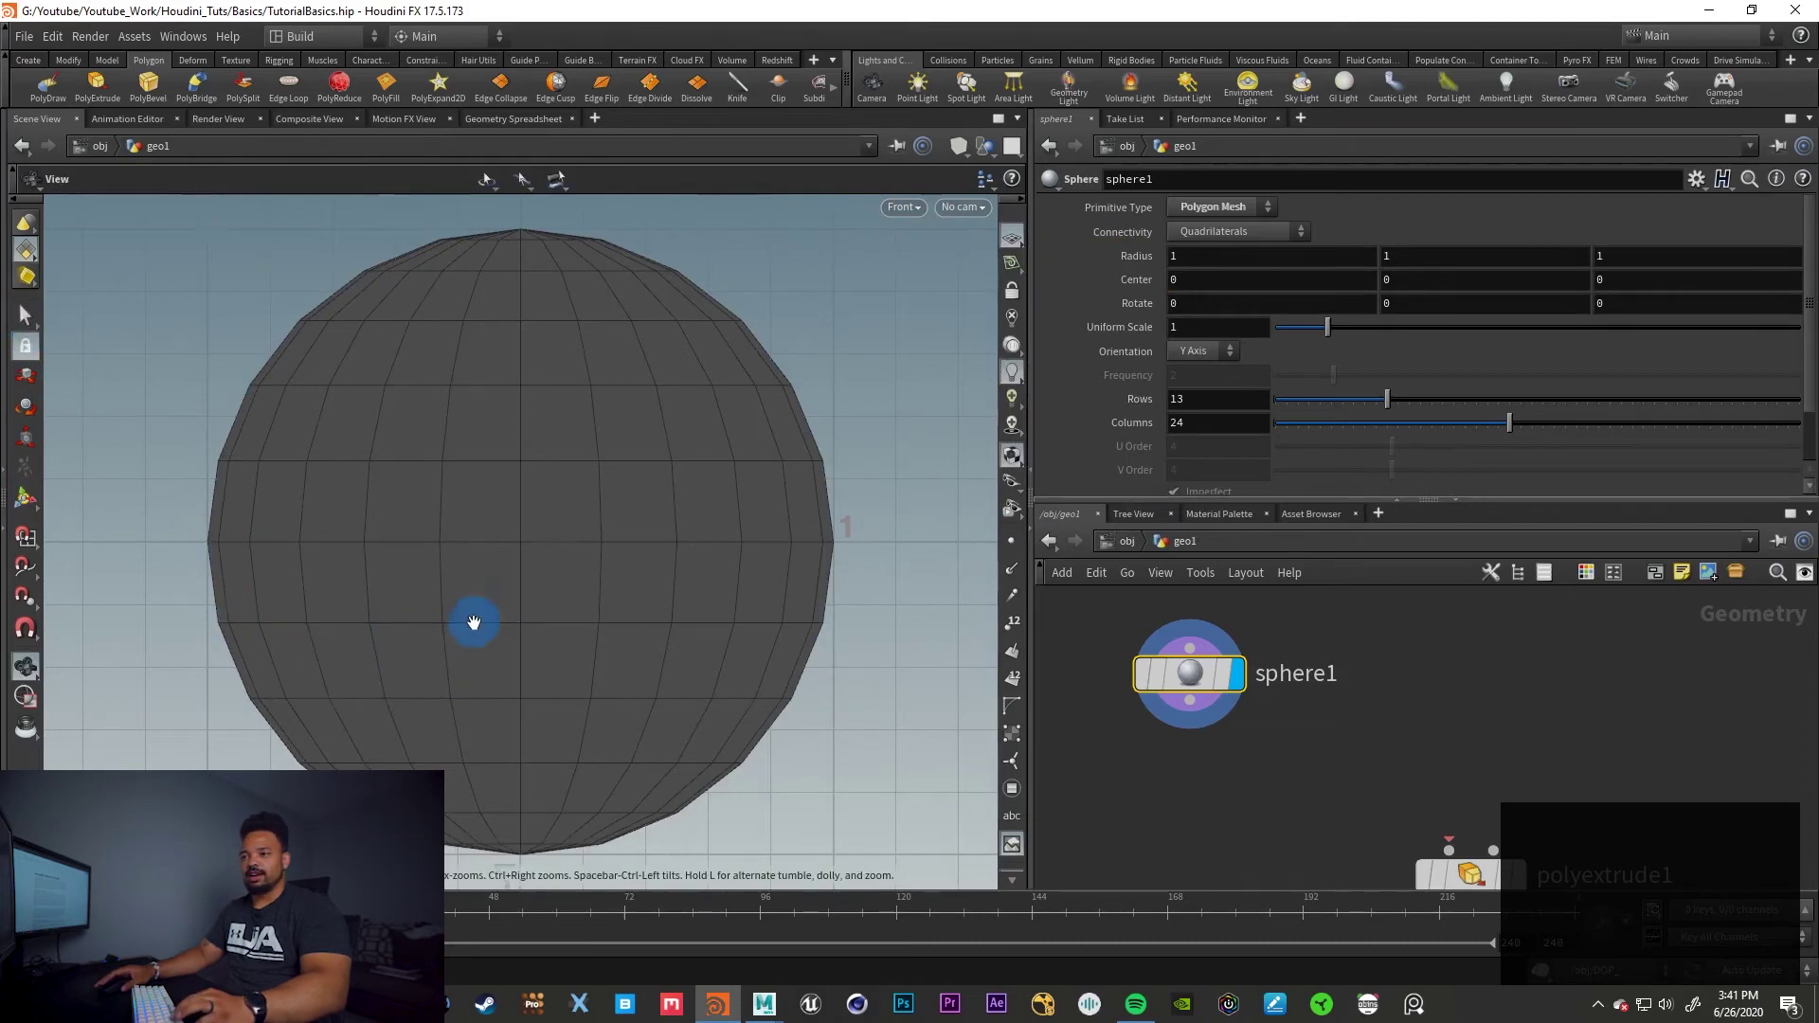
click(175, 563)
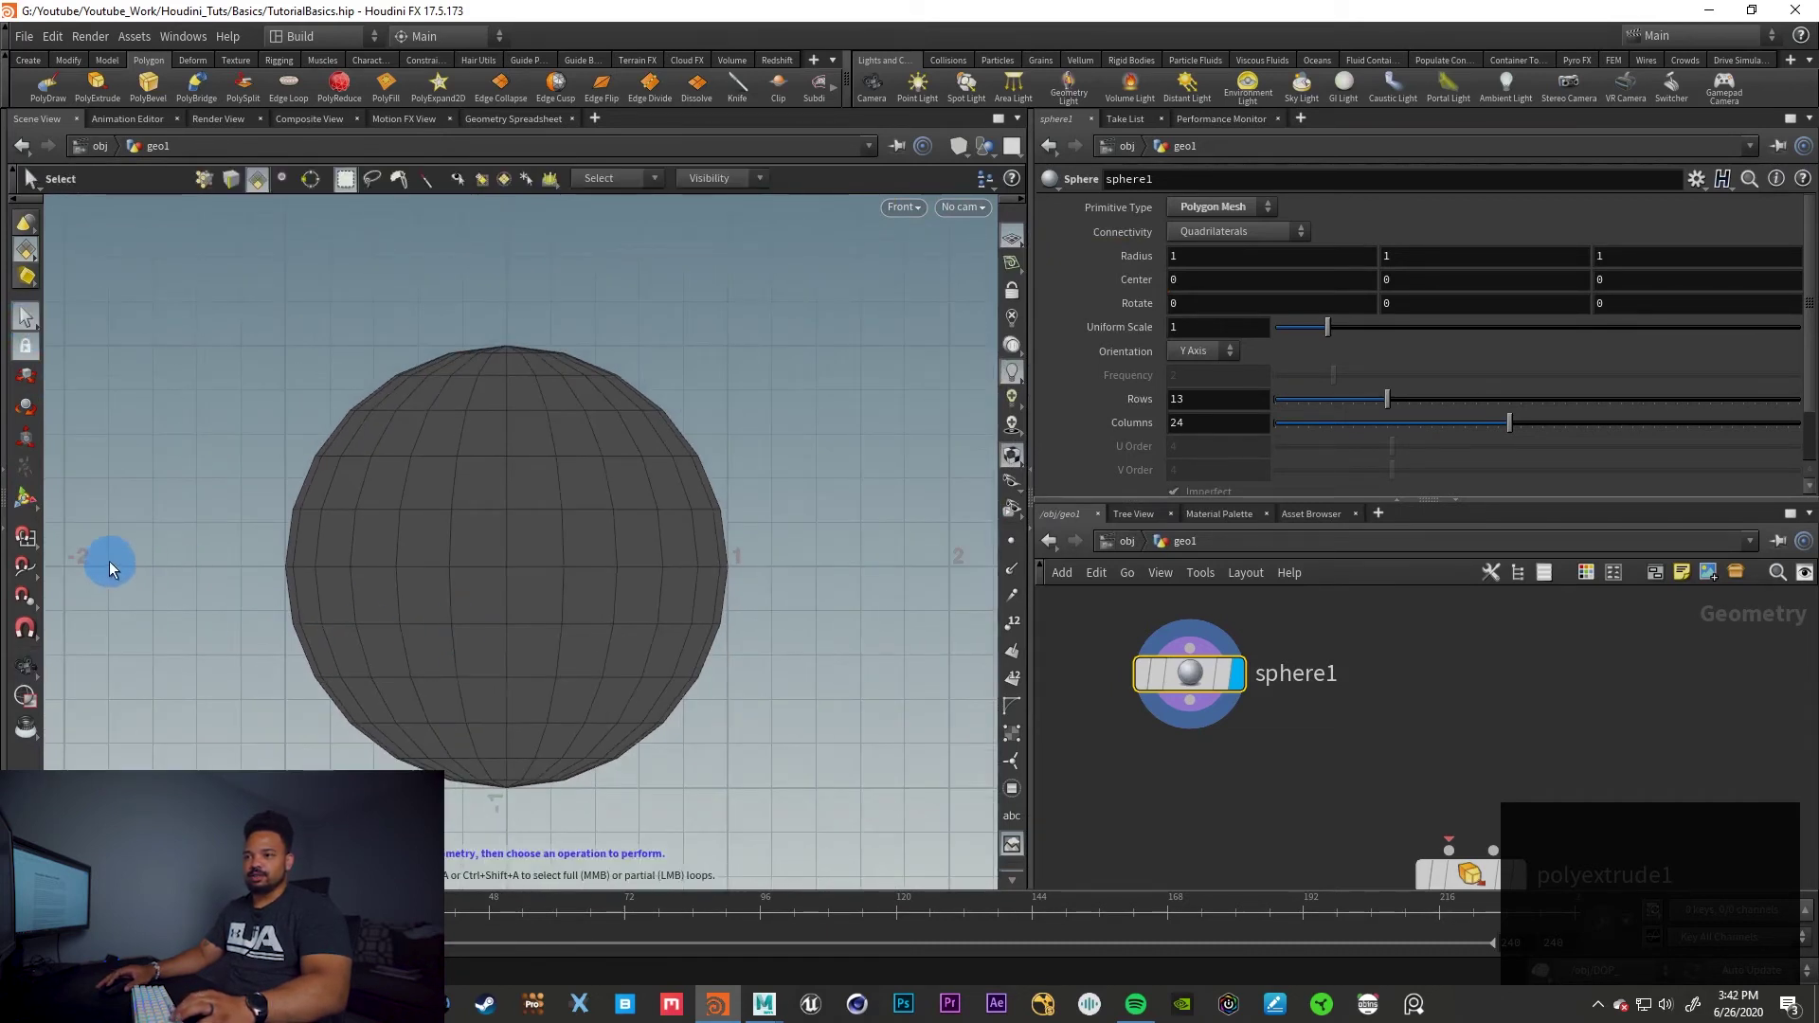
drag(111, 510, 245, 627)
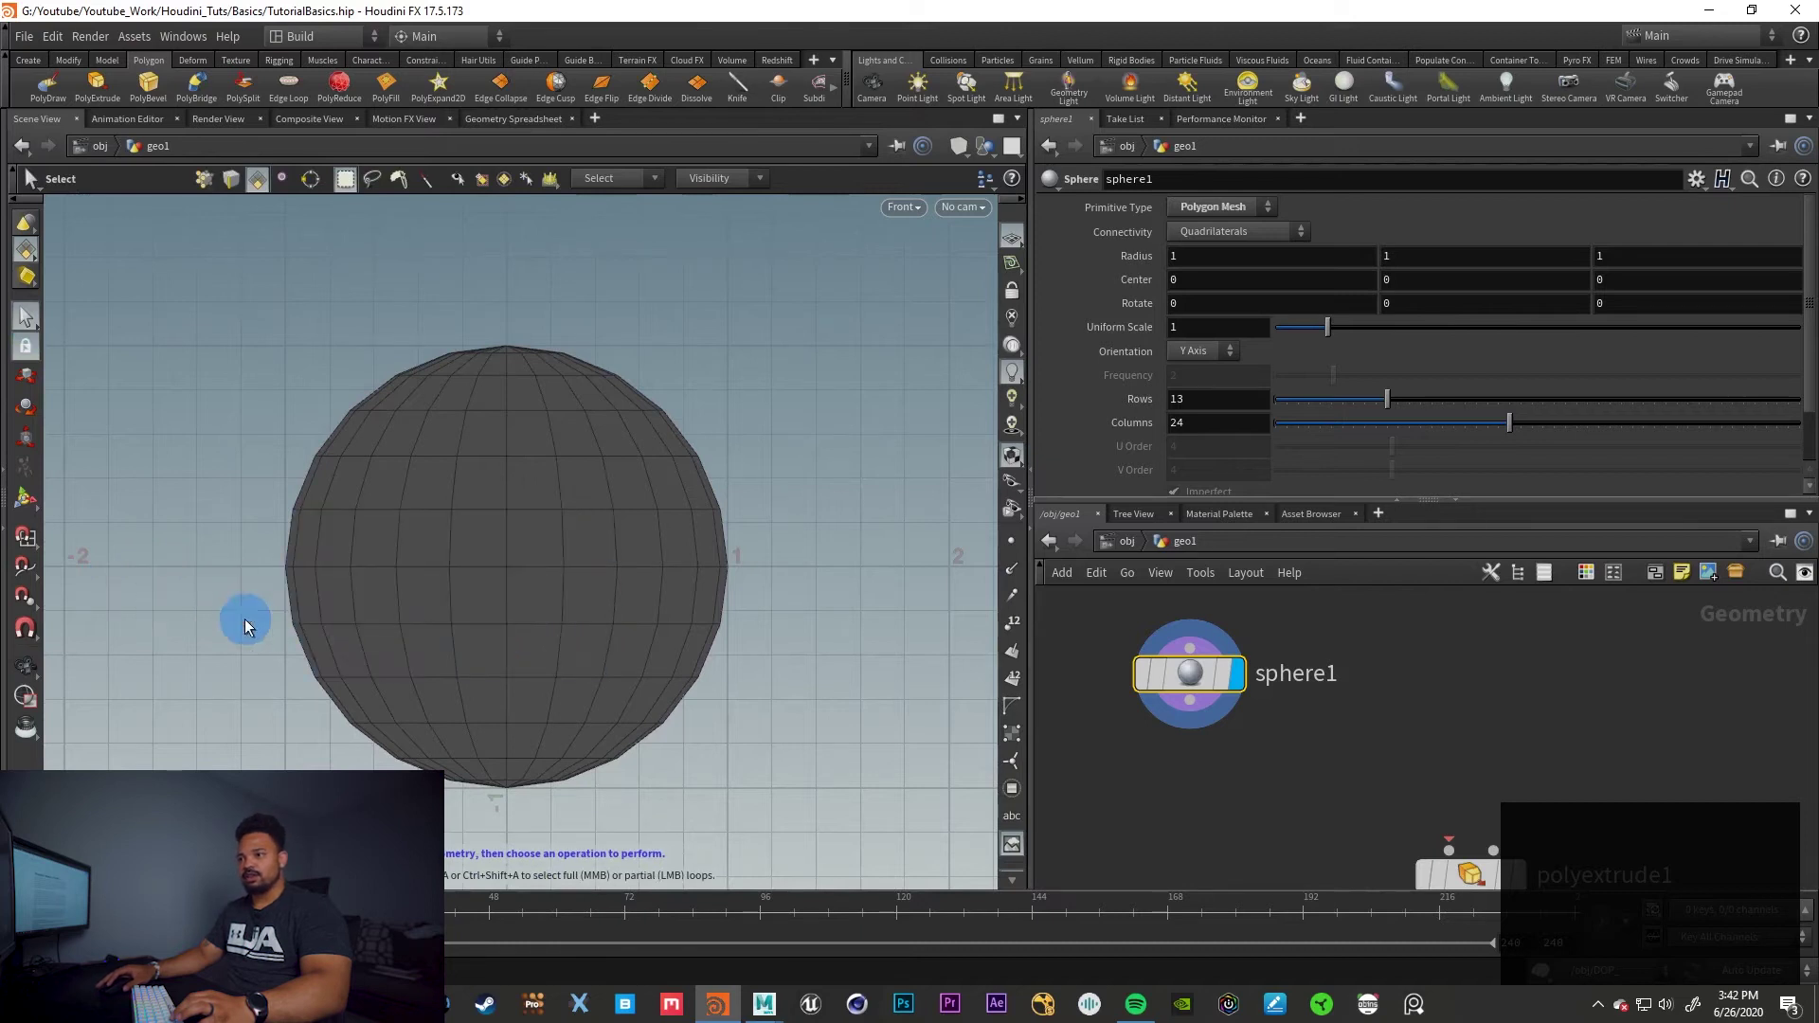
drag(115, 585, 931, 832)
click(902, 206)
mouse_move(938, 245)
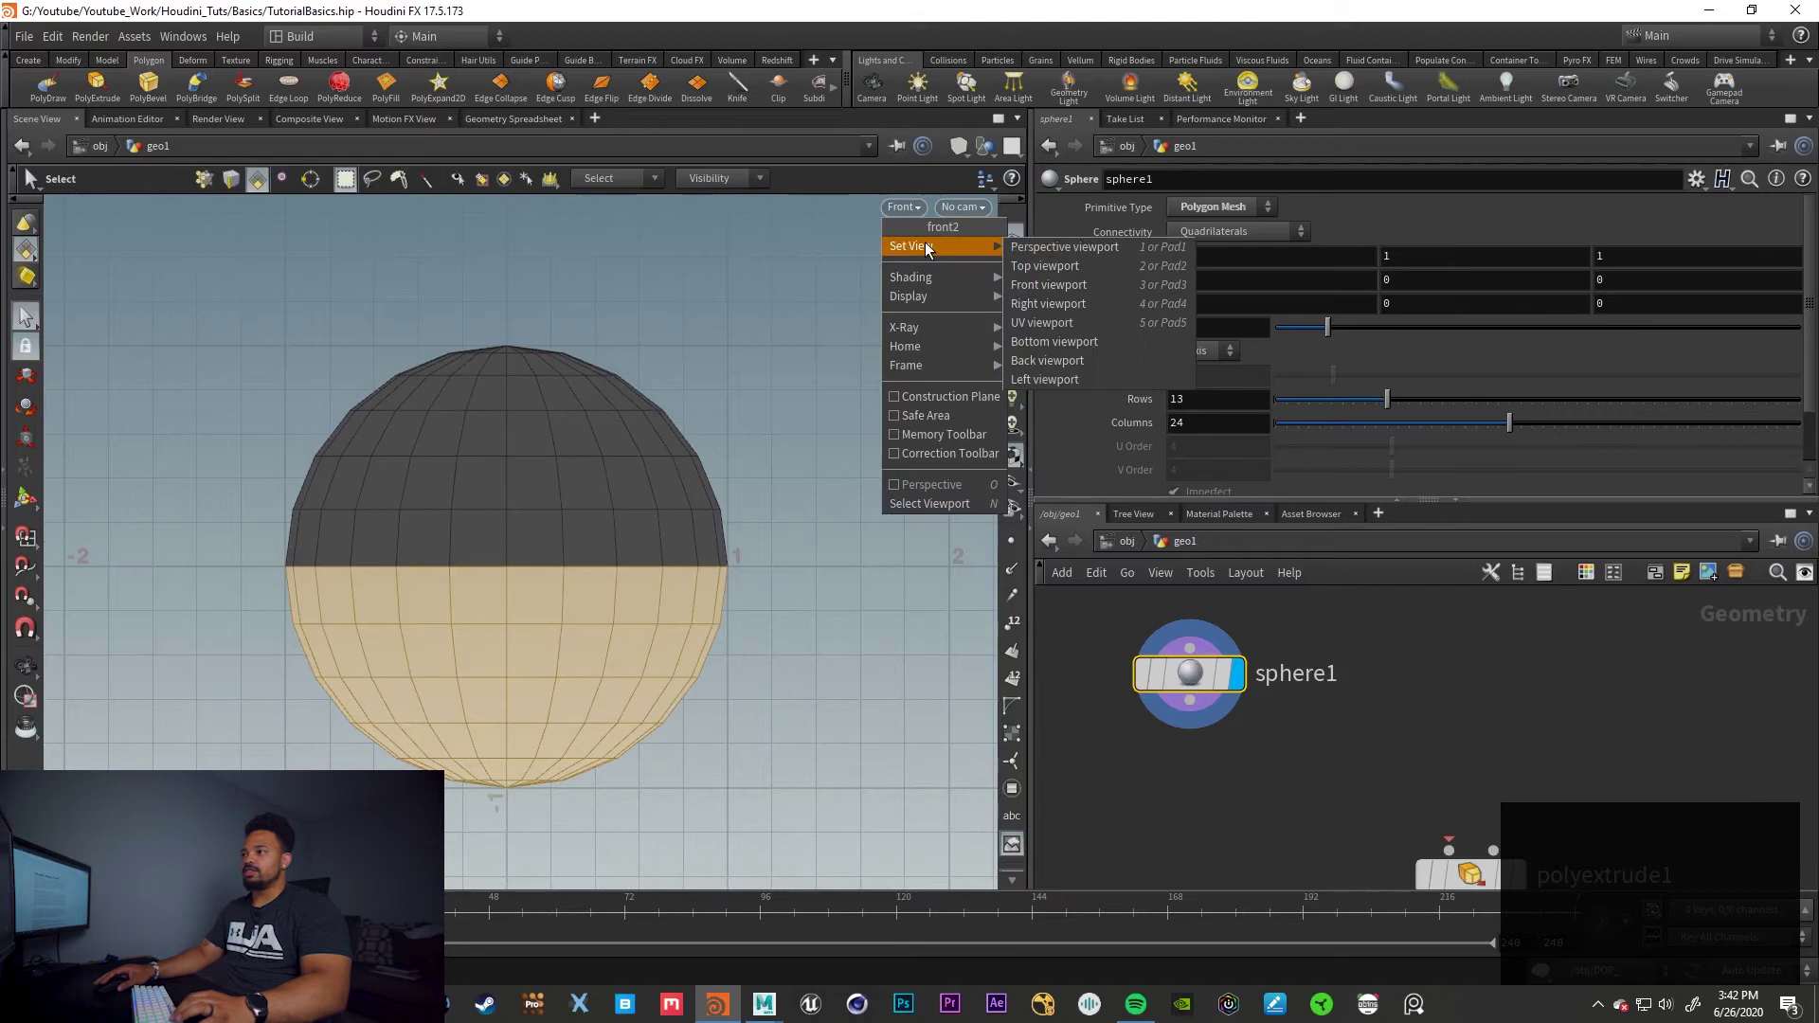
click(1049, 248)
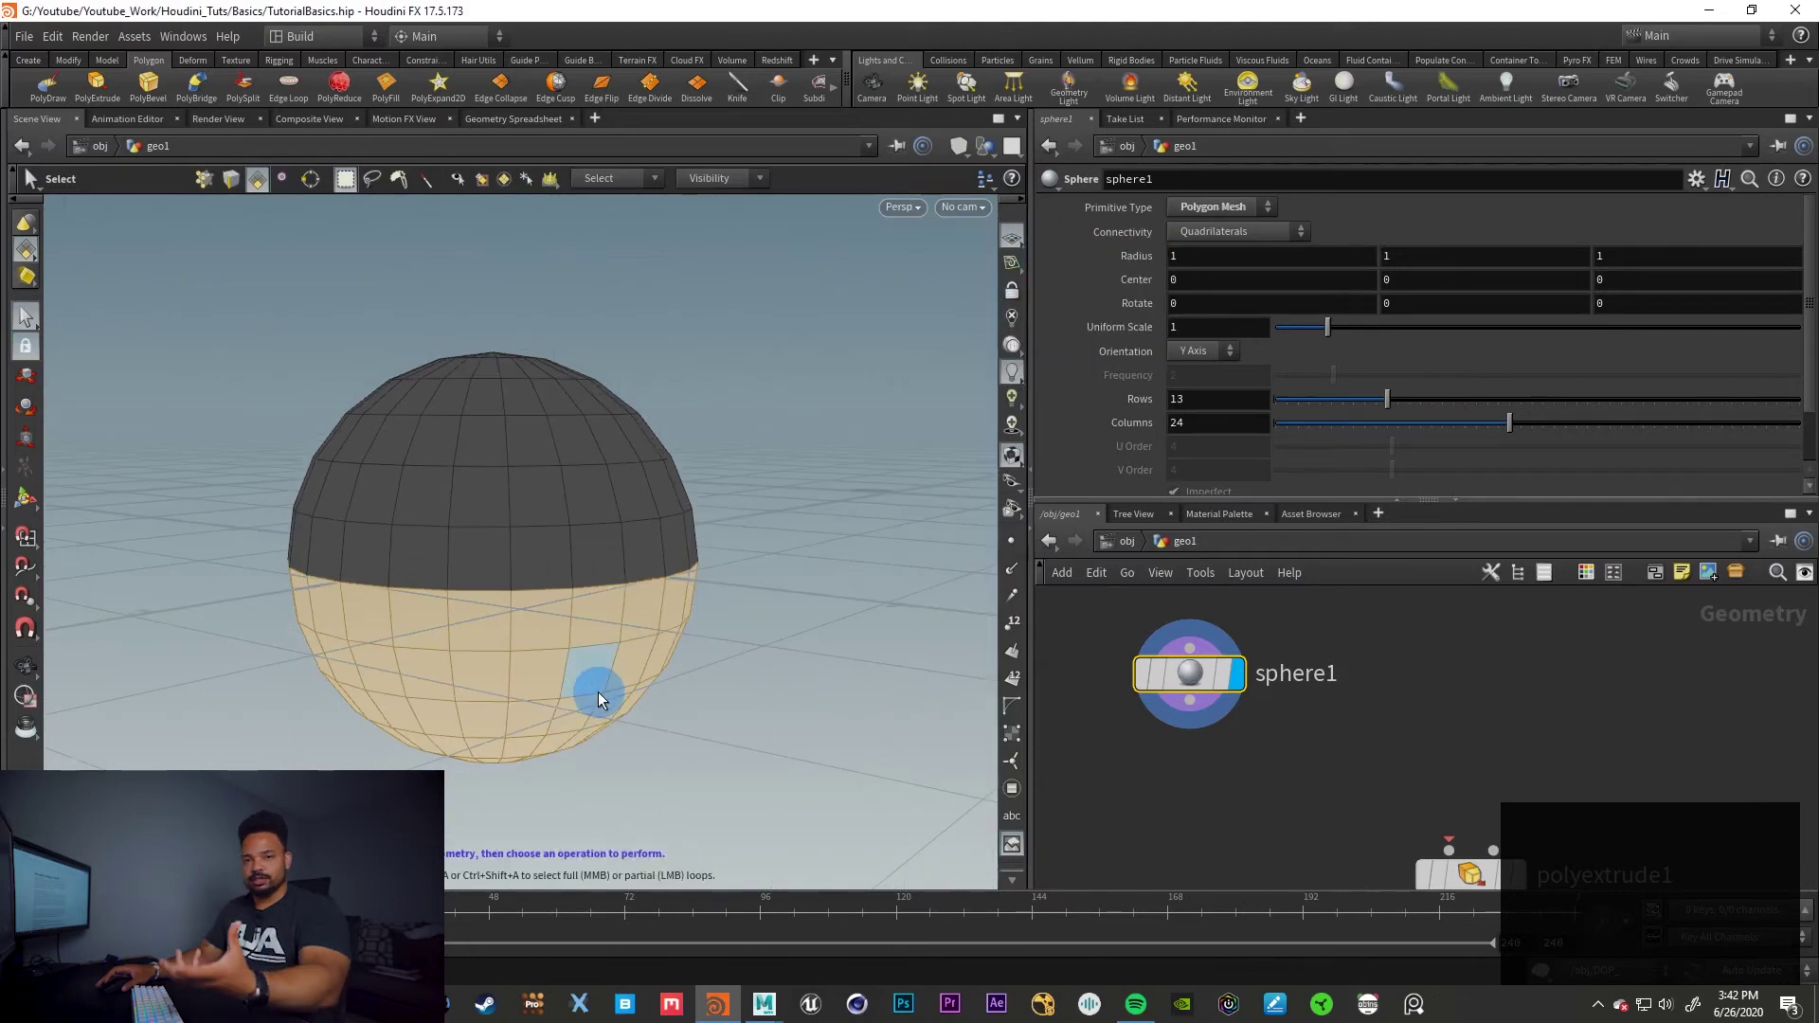
key(Escape)
mouse_move(796, 638)
mouse_down()
mouse_move(825, 673)
mouse_move(776, 605)
mouse_move(809, 626)
mouse_up()
key(s)
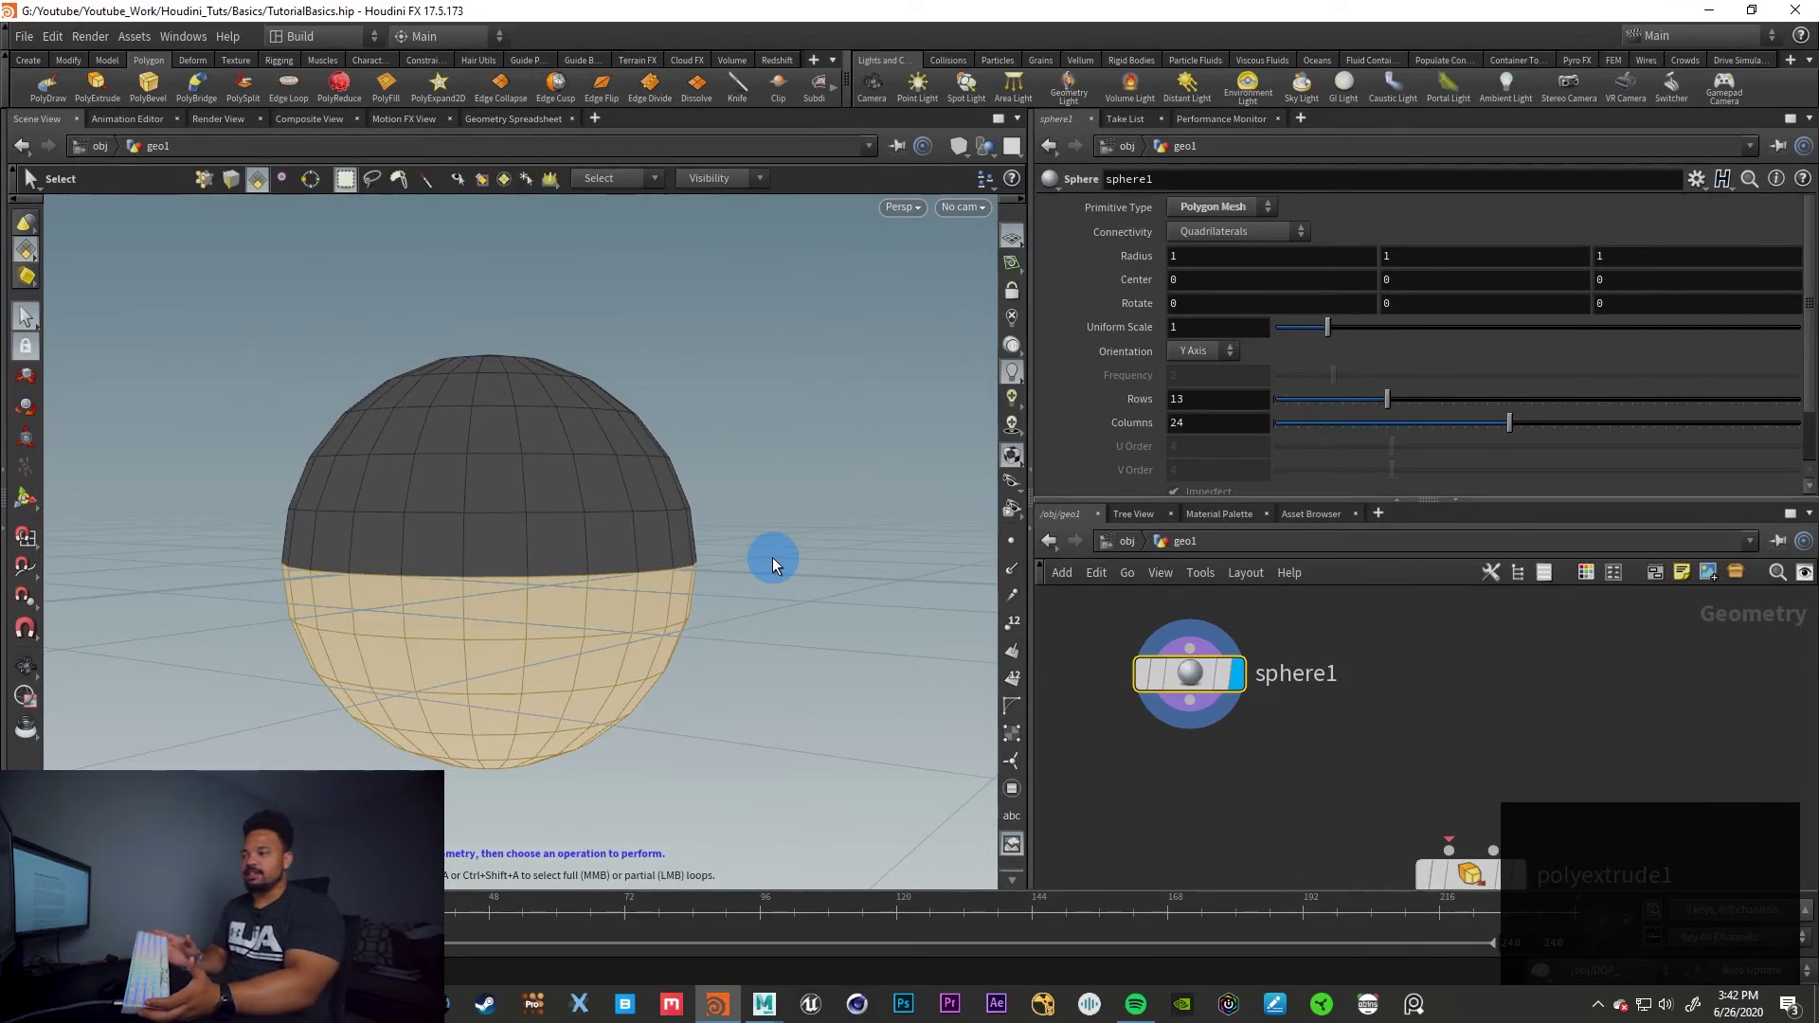
key(Delete)
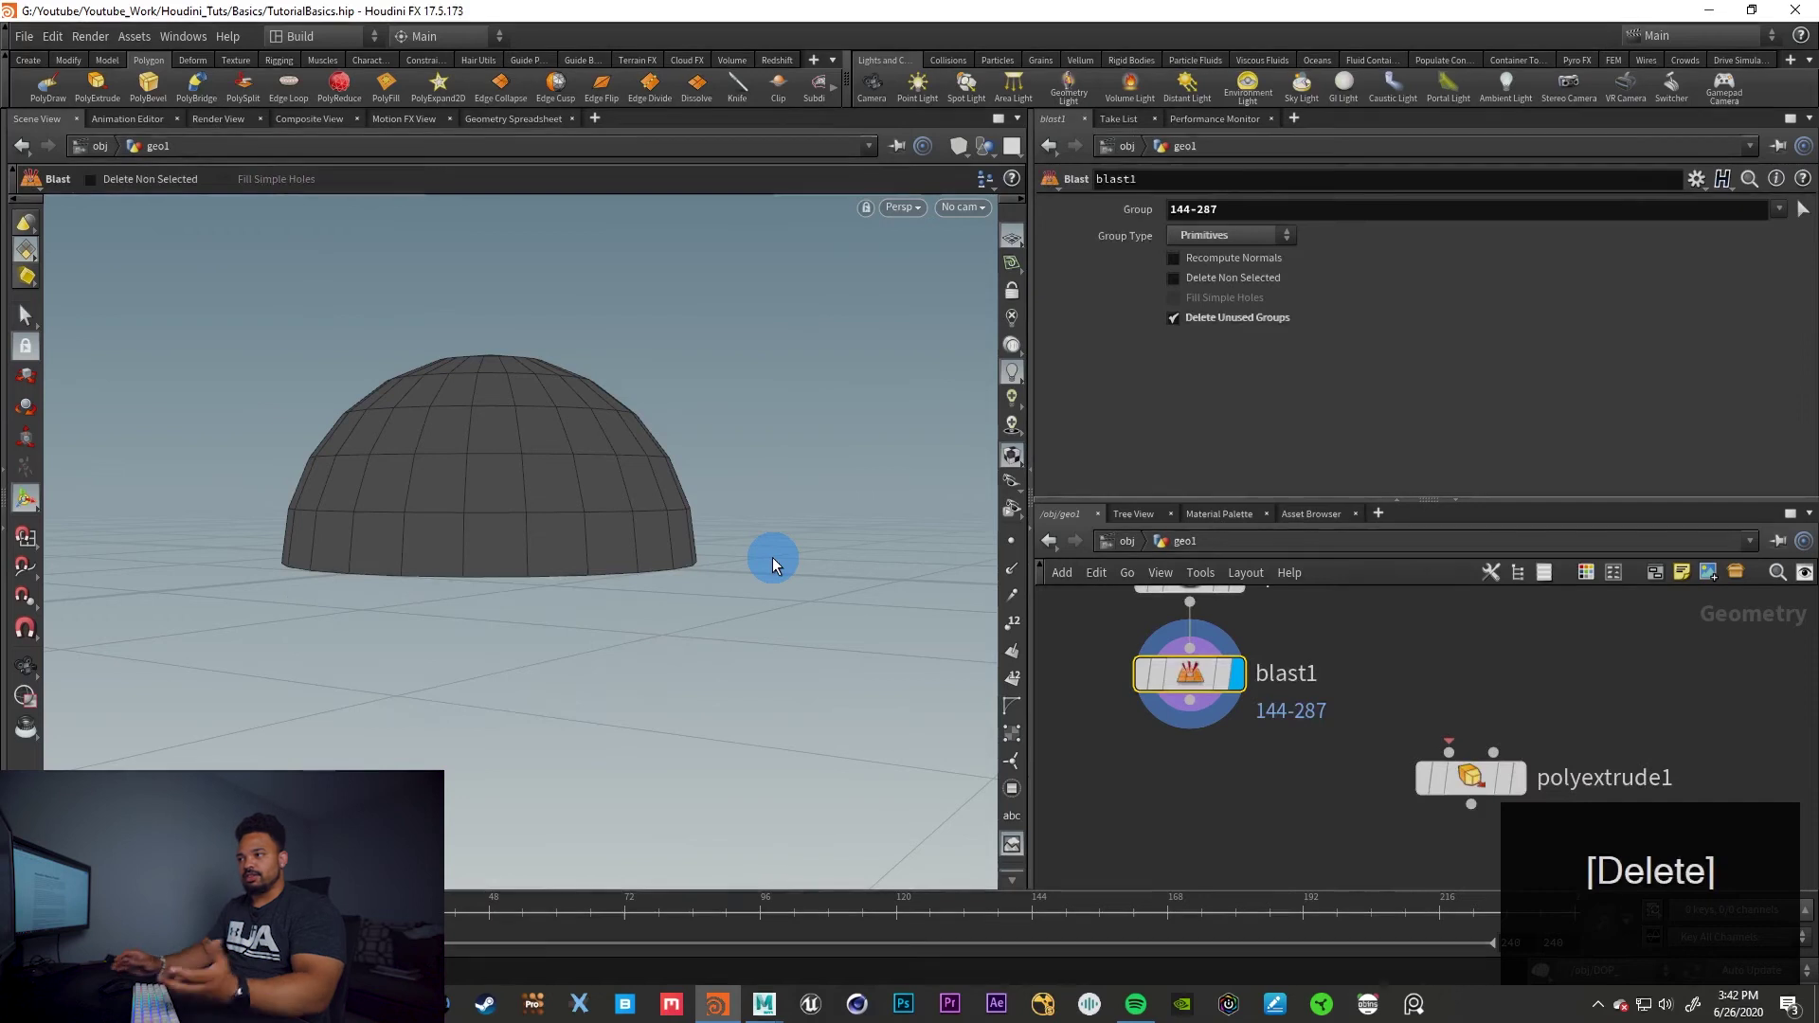
middle_drag(1179, 817, 1188, 862)
mouse_move(1206, 733)
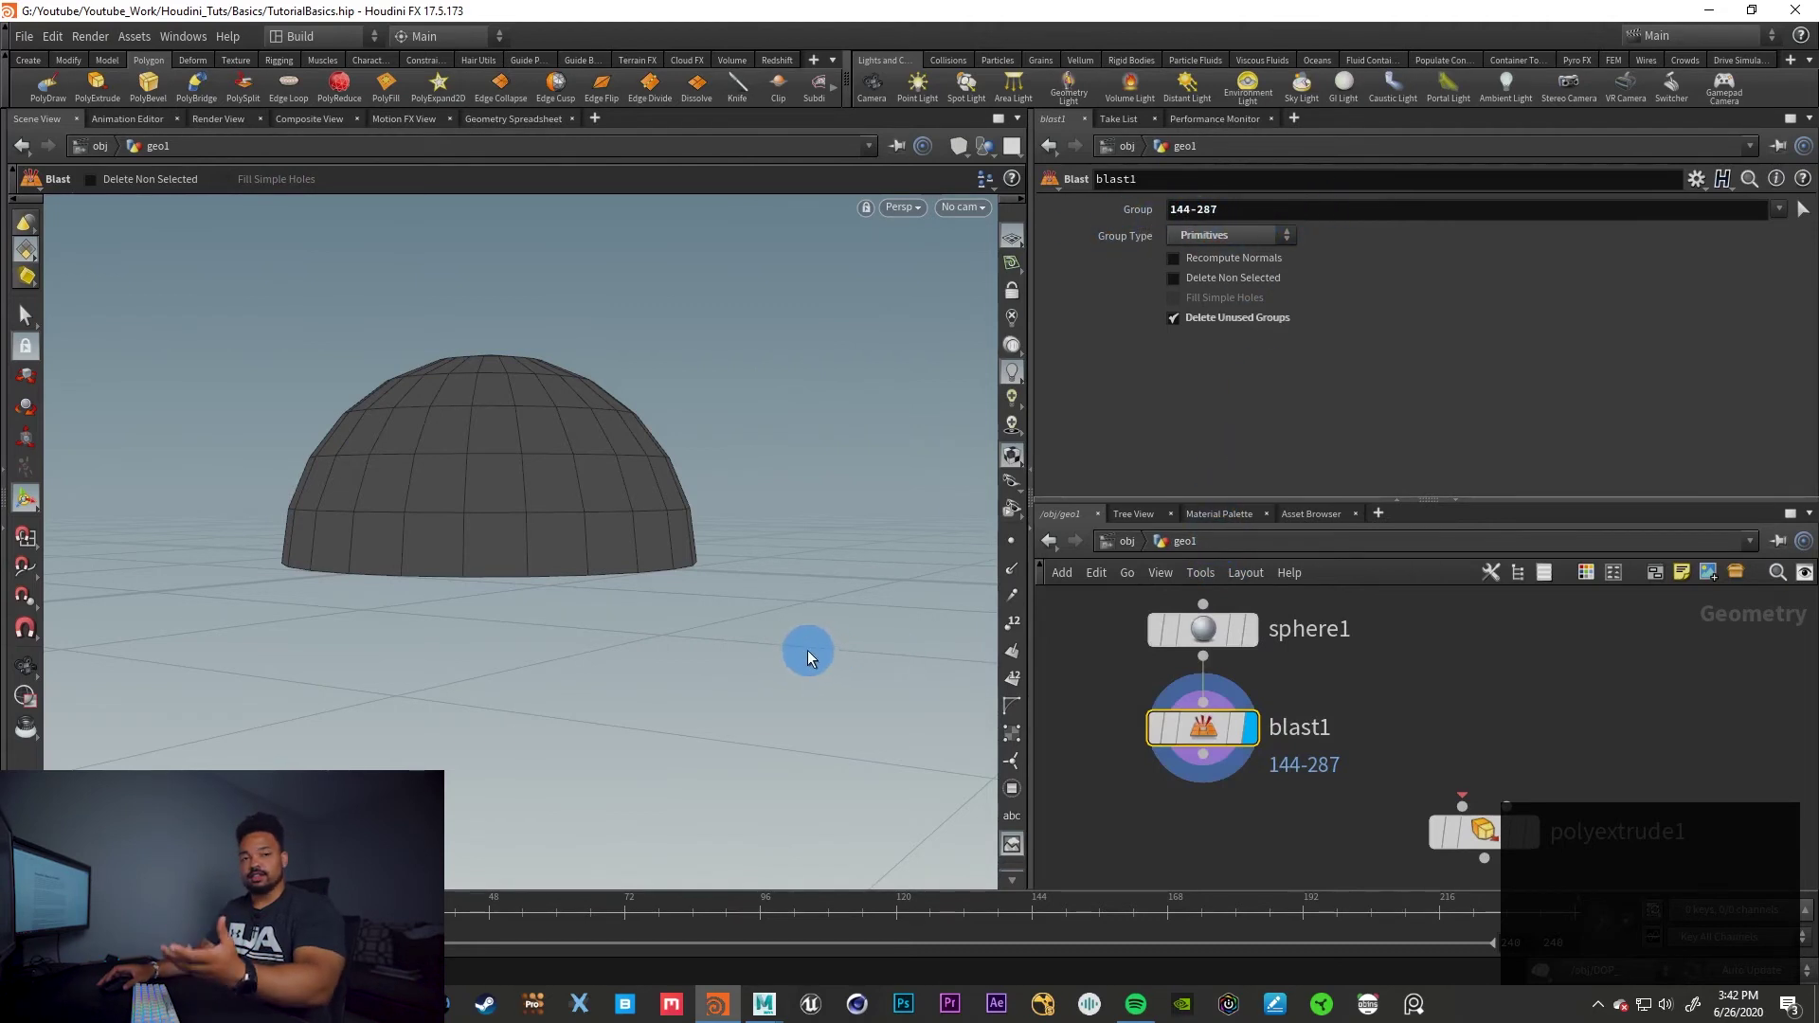
Inspect blast1's Group range, and display the point numbers on the half sphere to examine its numbering before hiding them again
click(1206, 214)
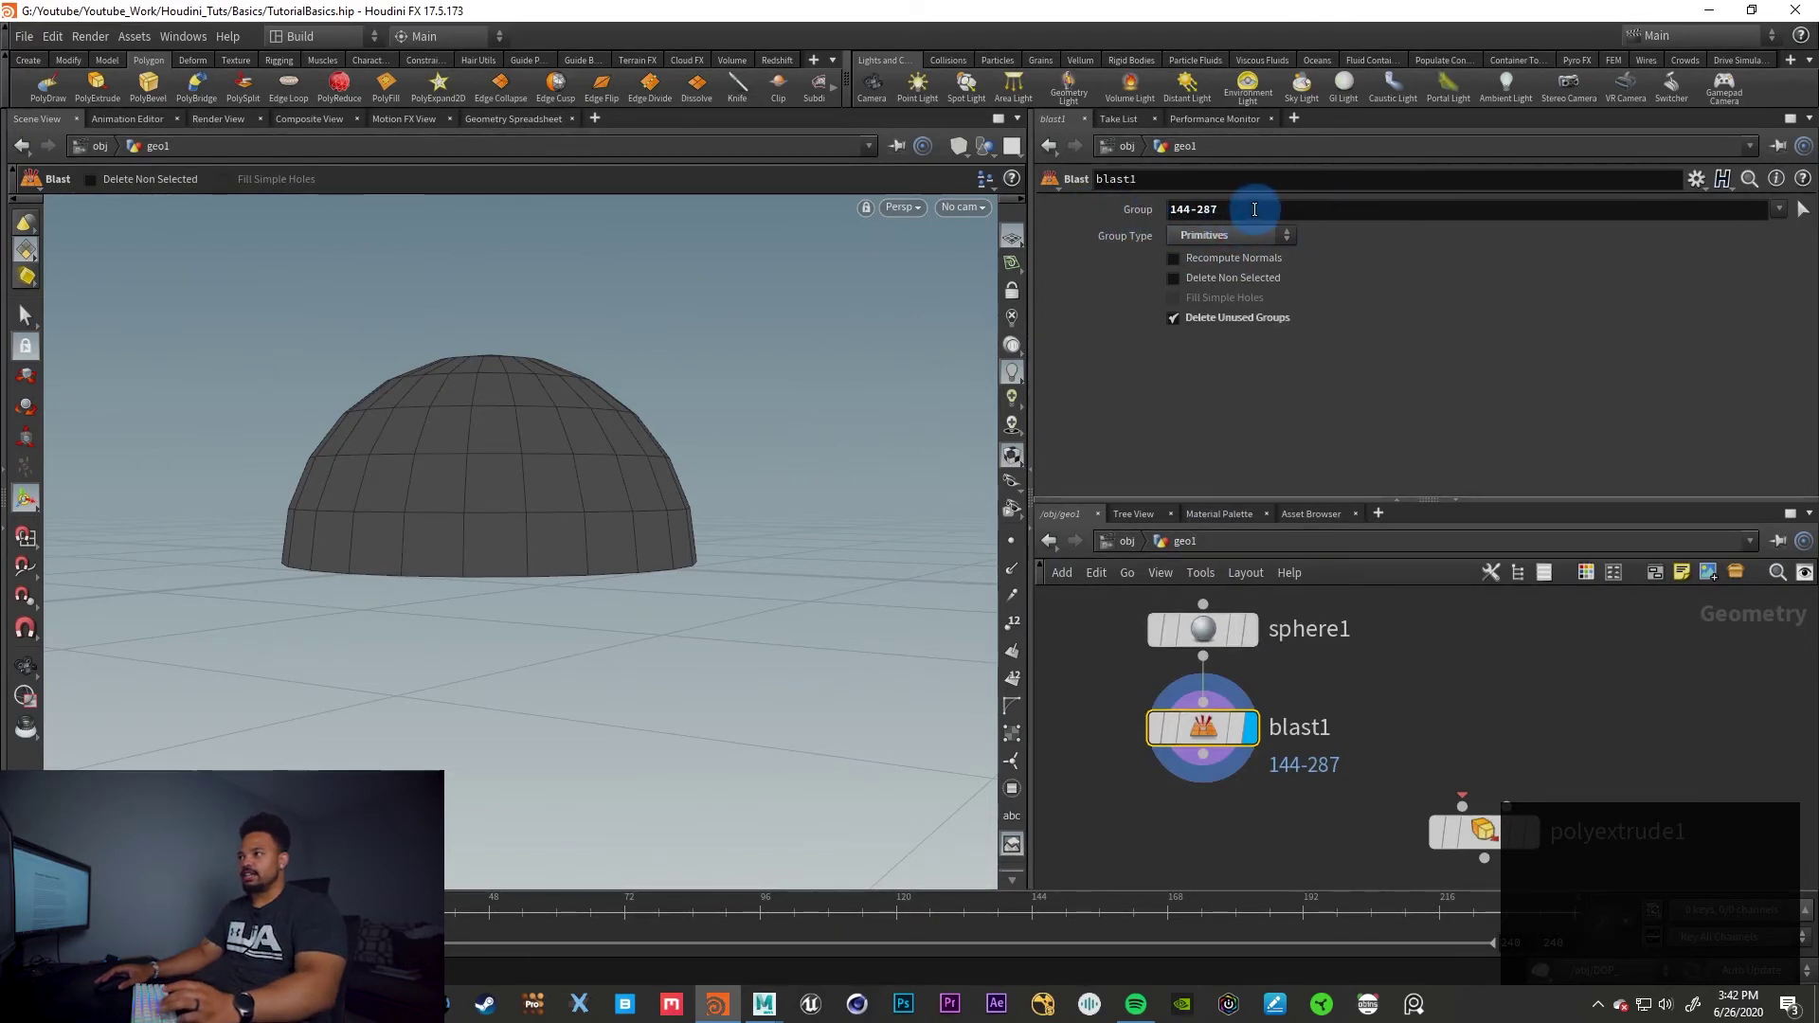
double_click(1193, 209)
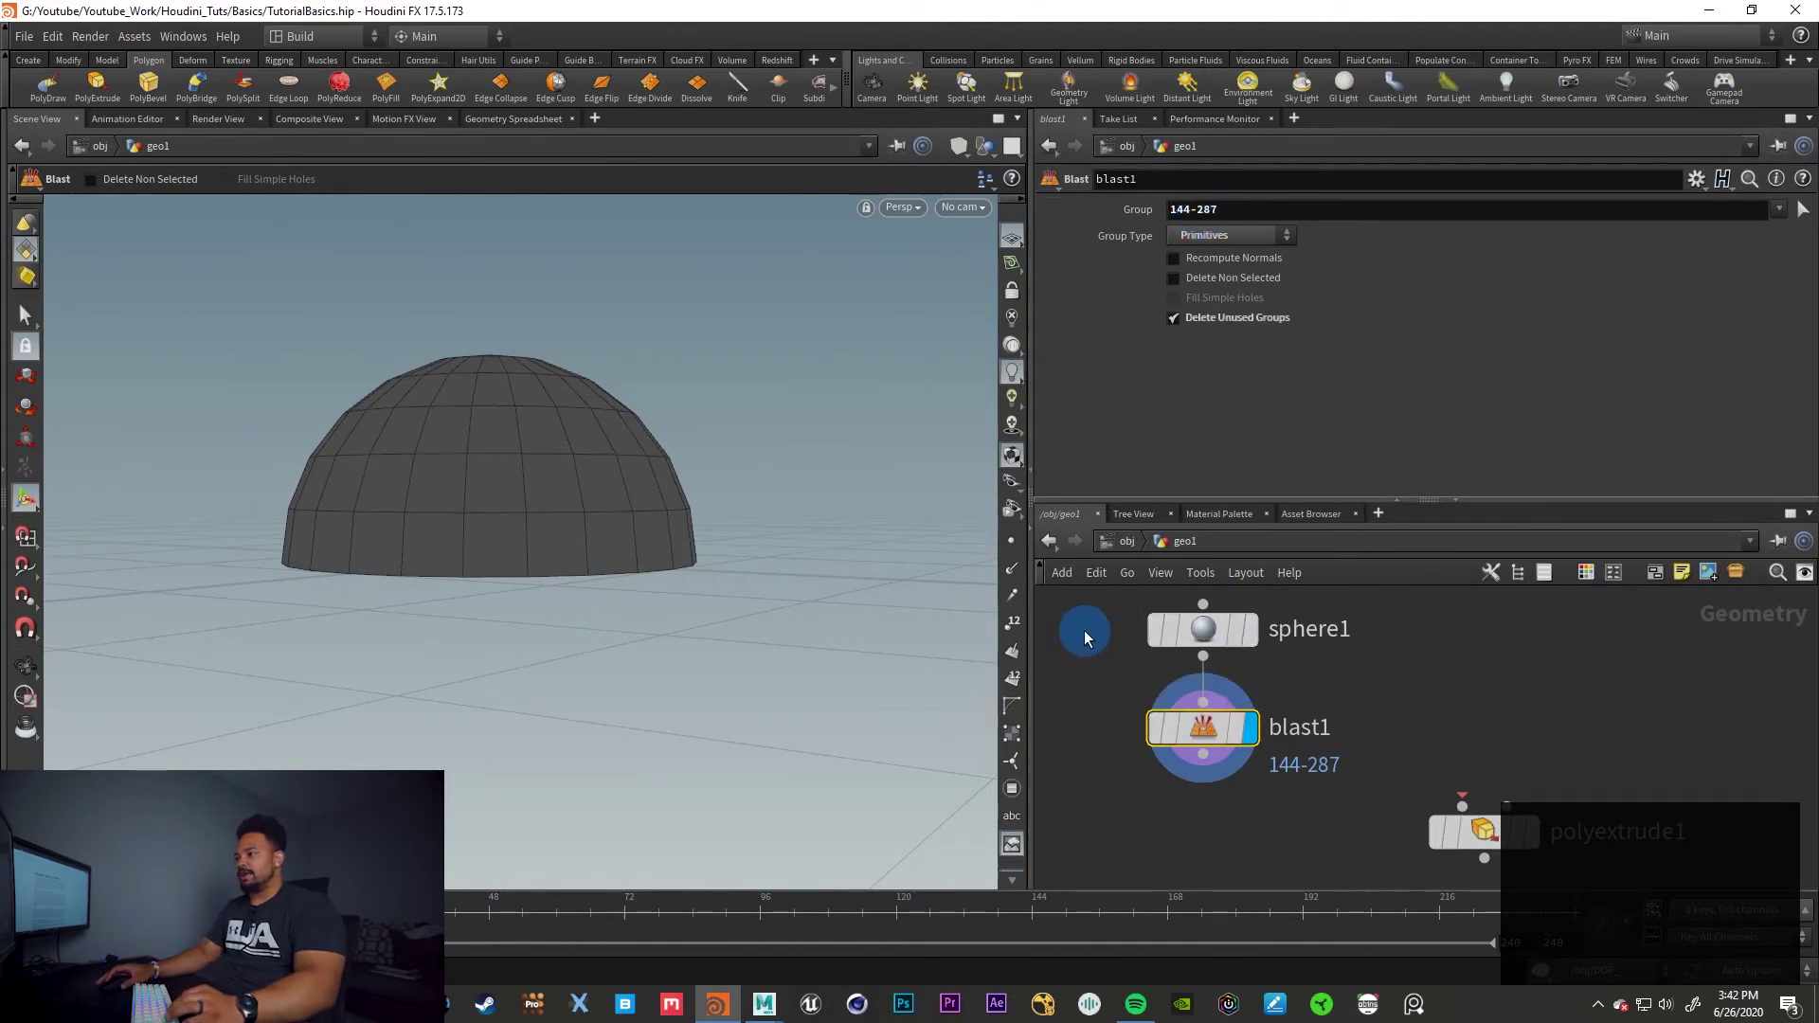
click(25, 315)
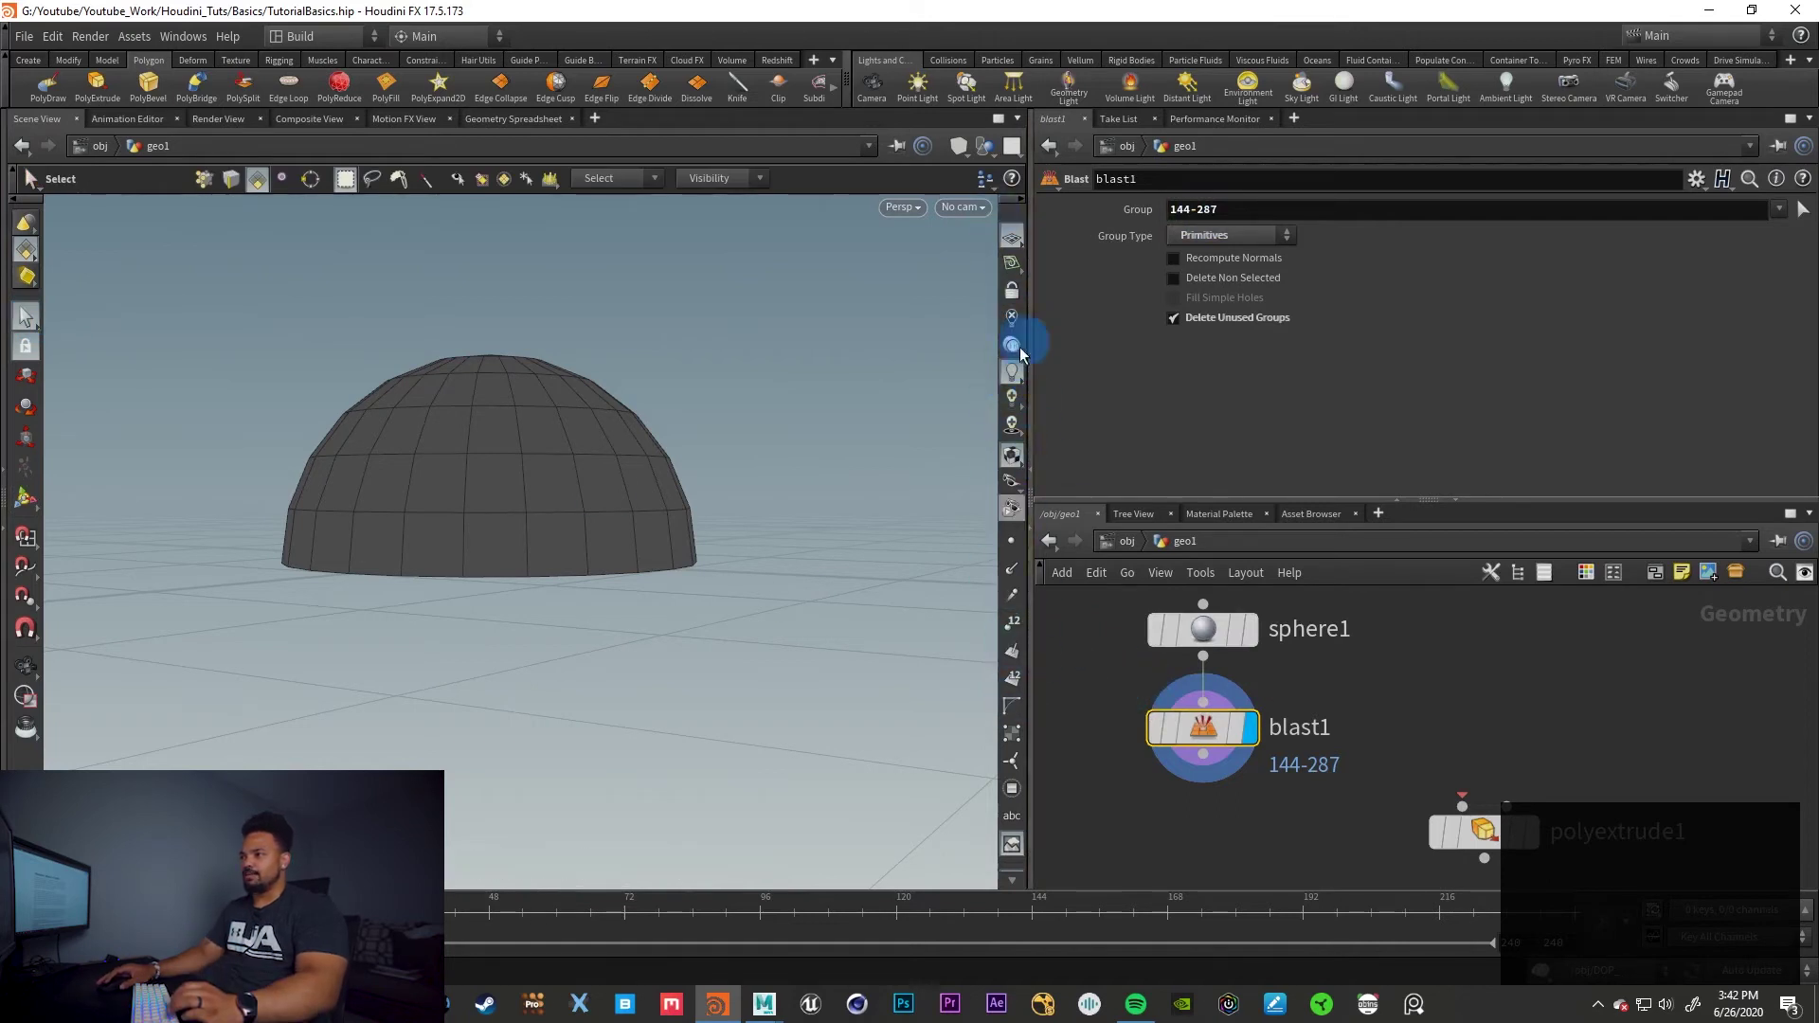
click(1012, 624)
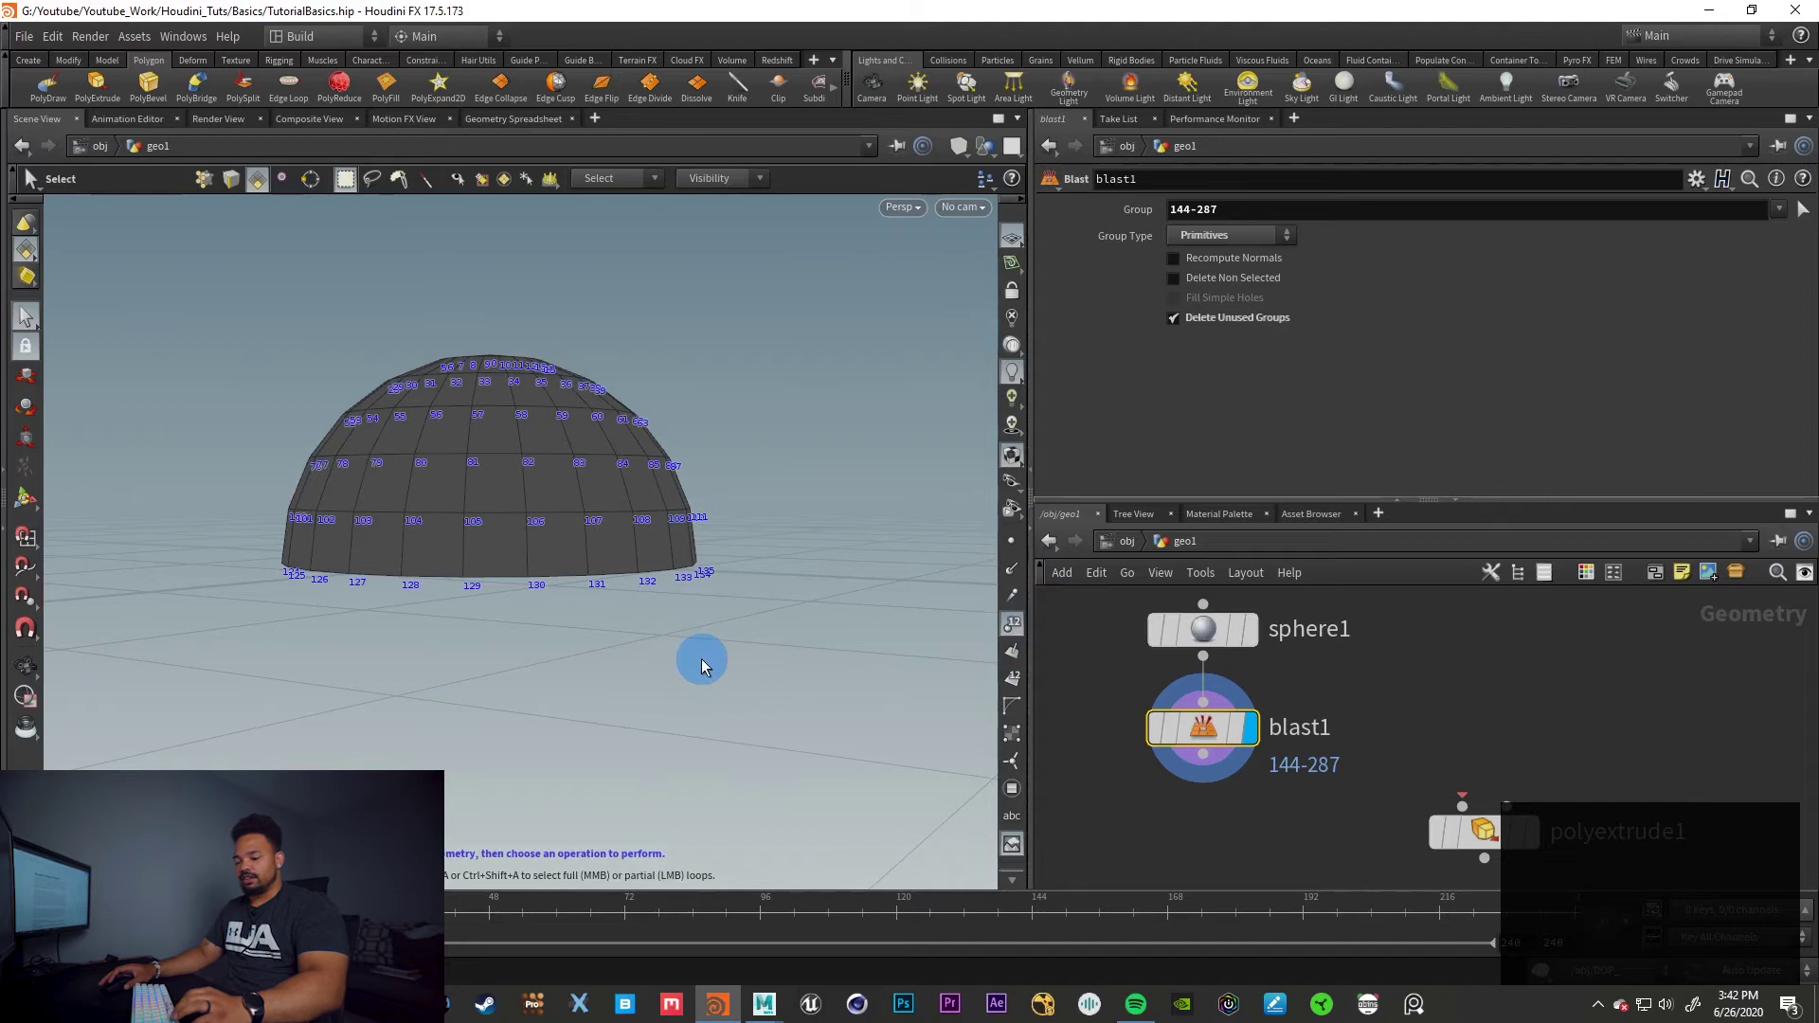
alt+drag(671, 628, 624, 612)
scroll(621, 699, up, 5)
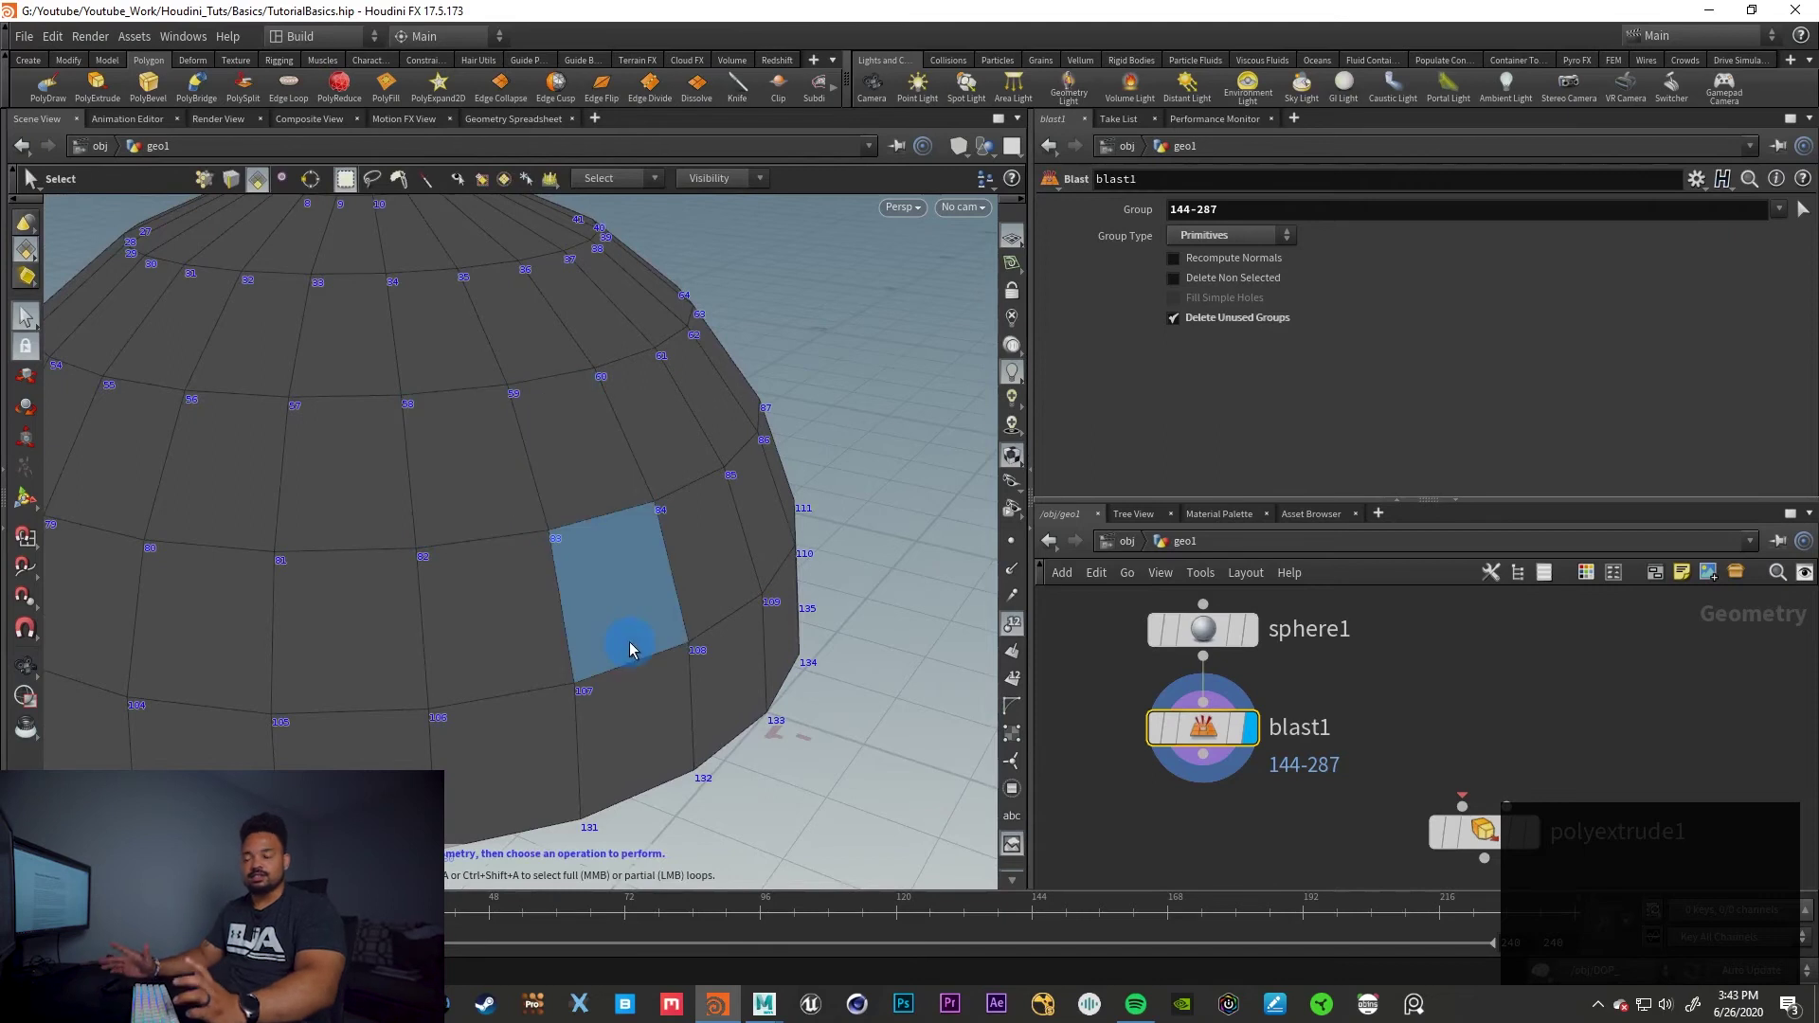
scroll(633, 645, down, 4)
alt+drag(605, 710, 608, 654)
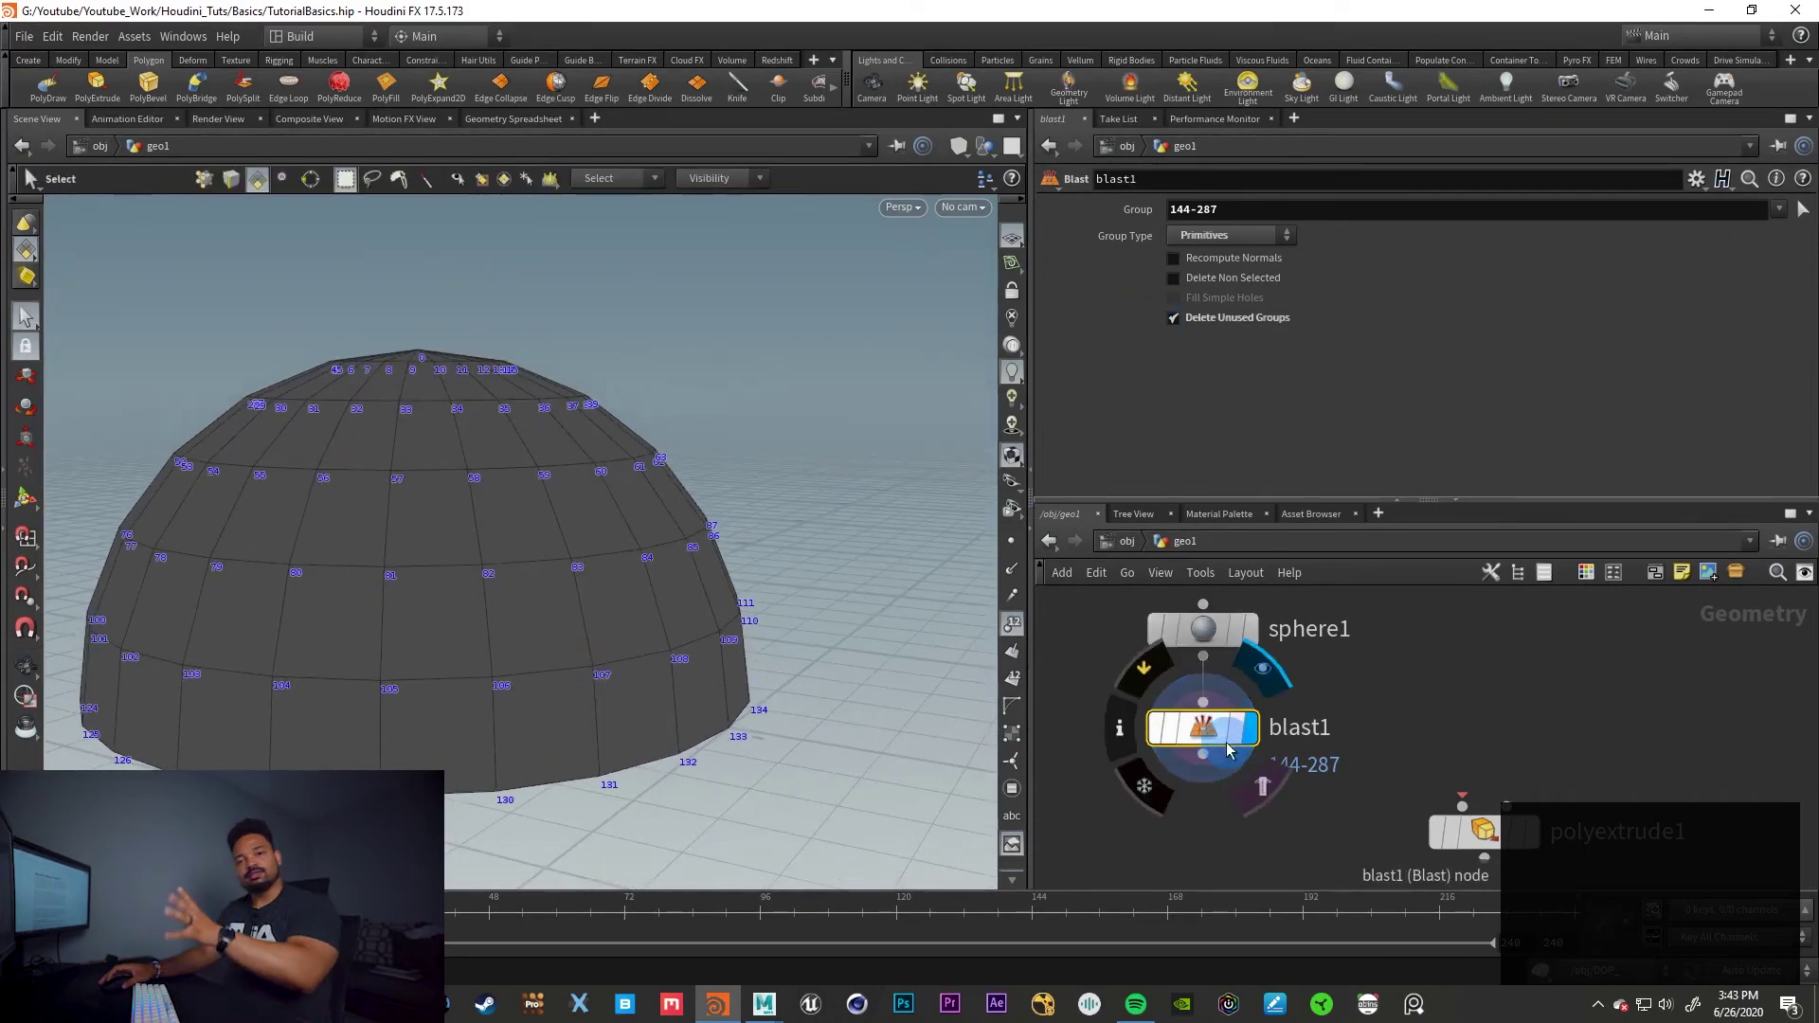
click(899, 722)
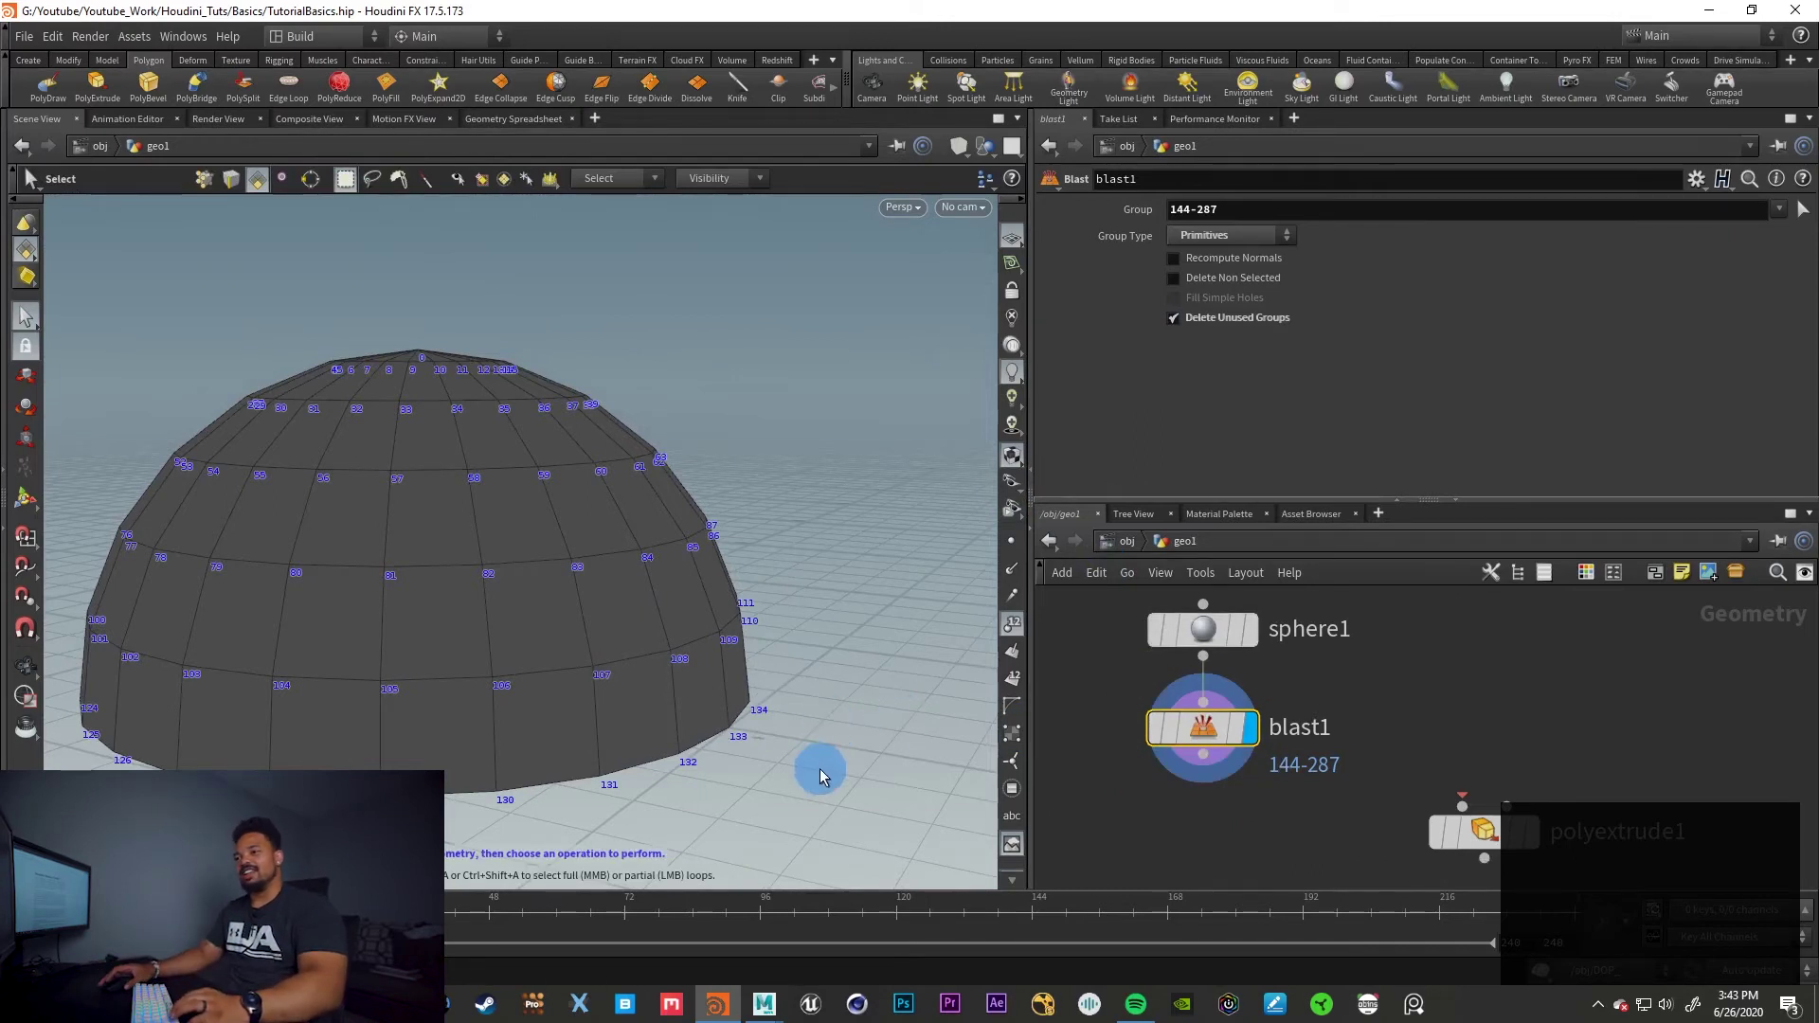
scroll(798, 754, down, 2)
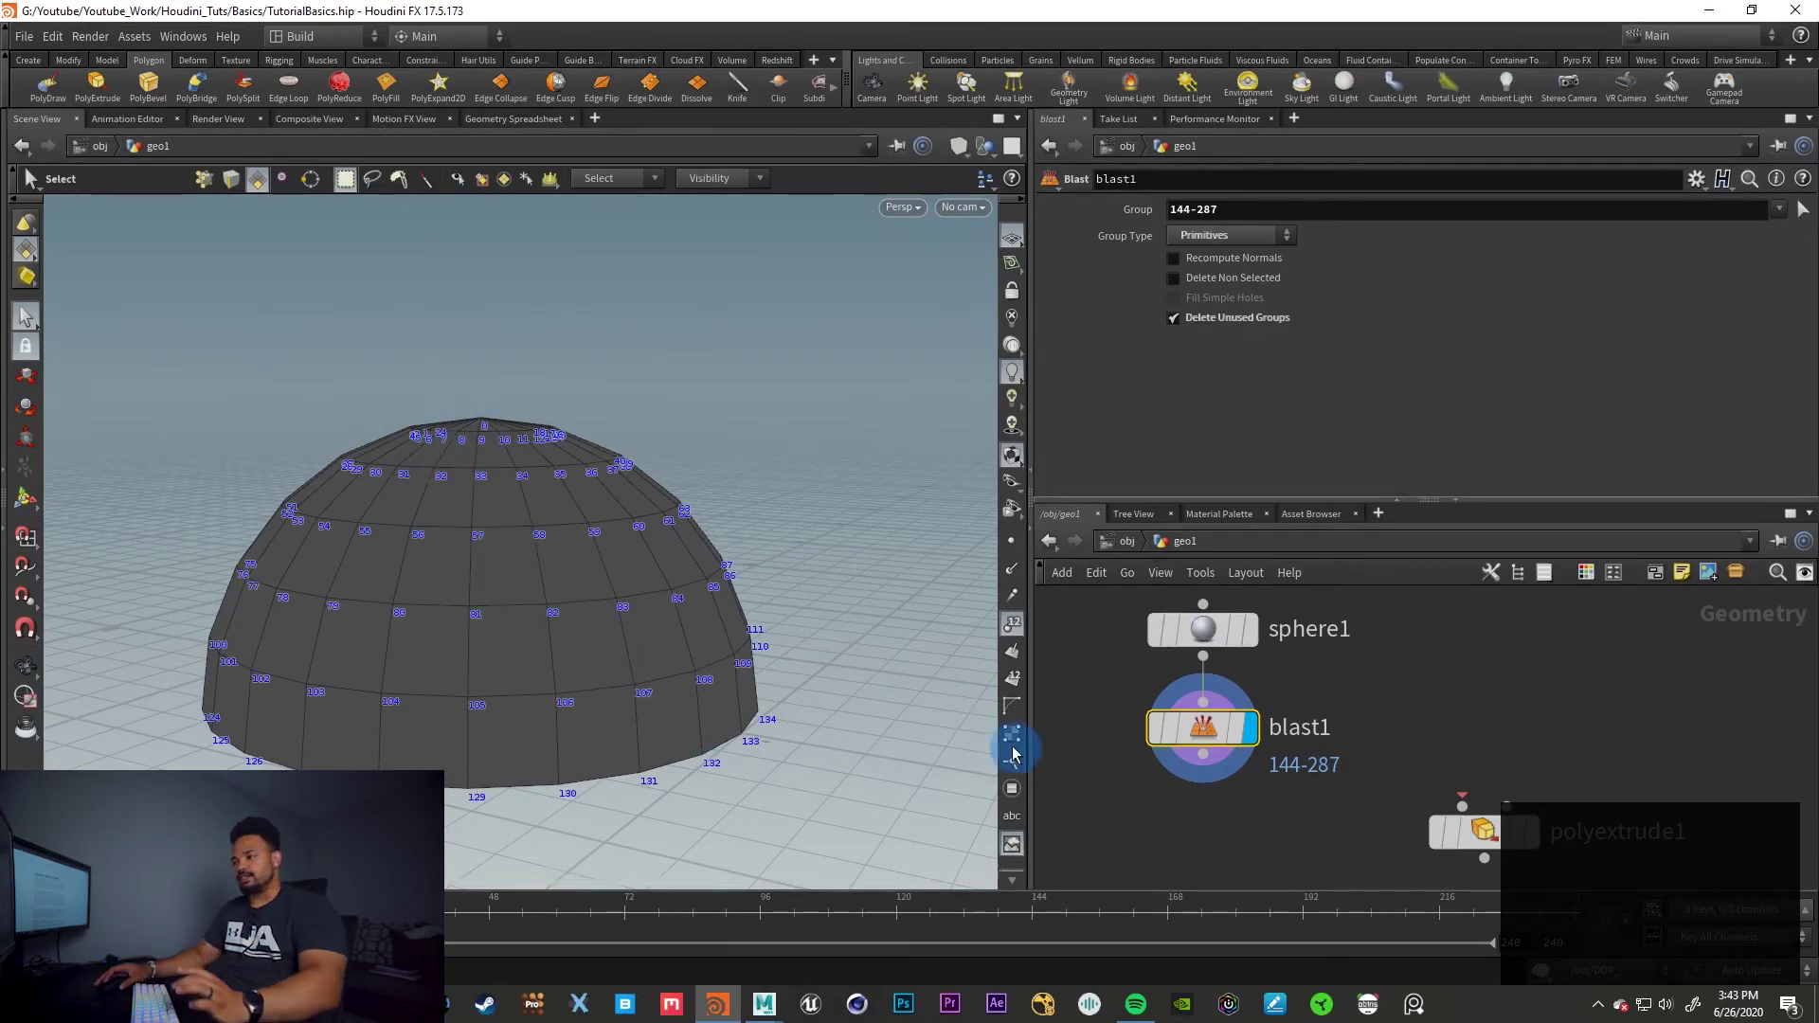
click(1013, 626)
Toggle blast1's Delete Non Selected option on and off repeatedly to compare both halves of the sphere, leaving it off
click(1136, 310)
click(1175, 278)
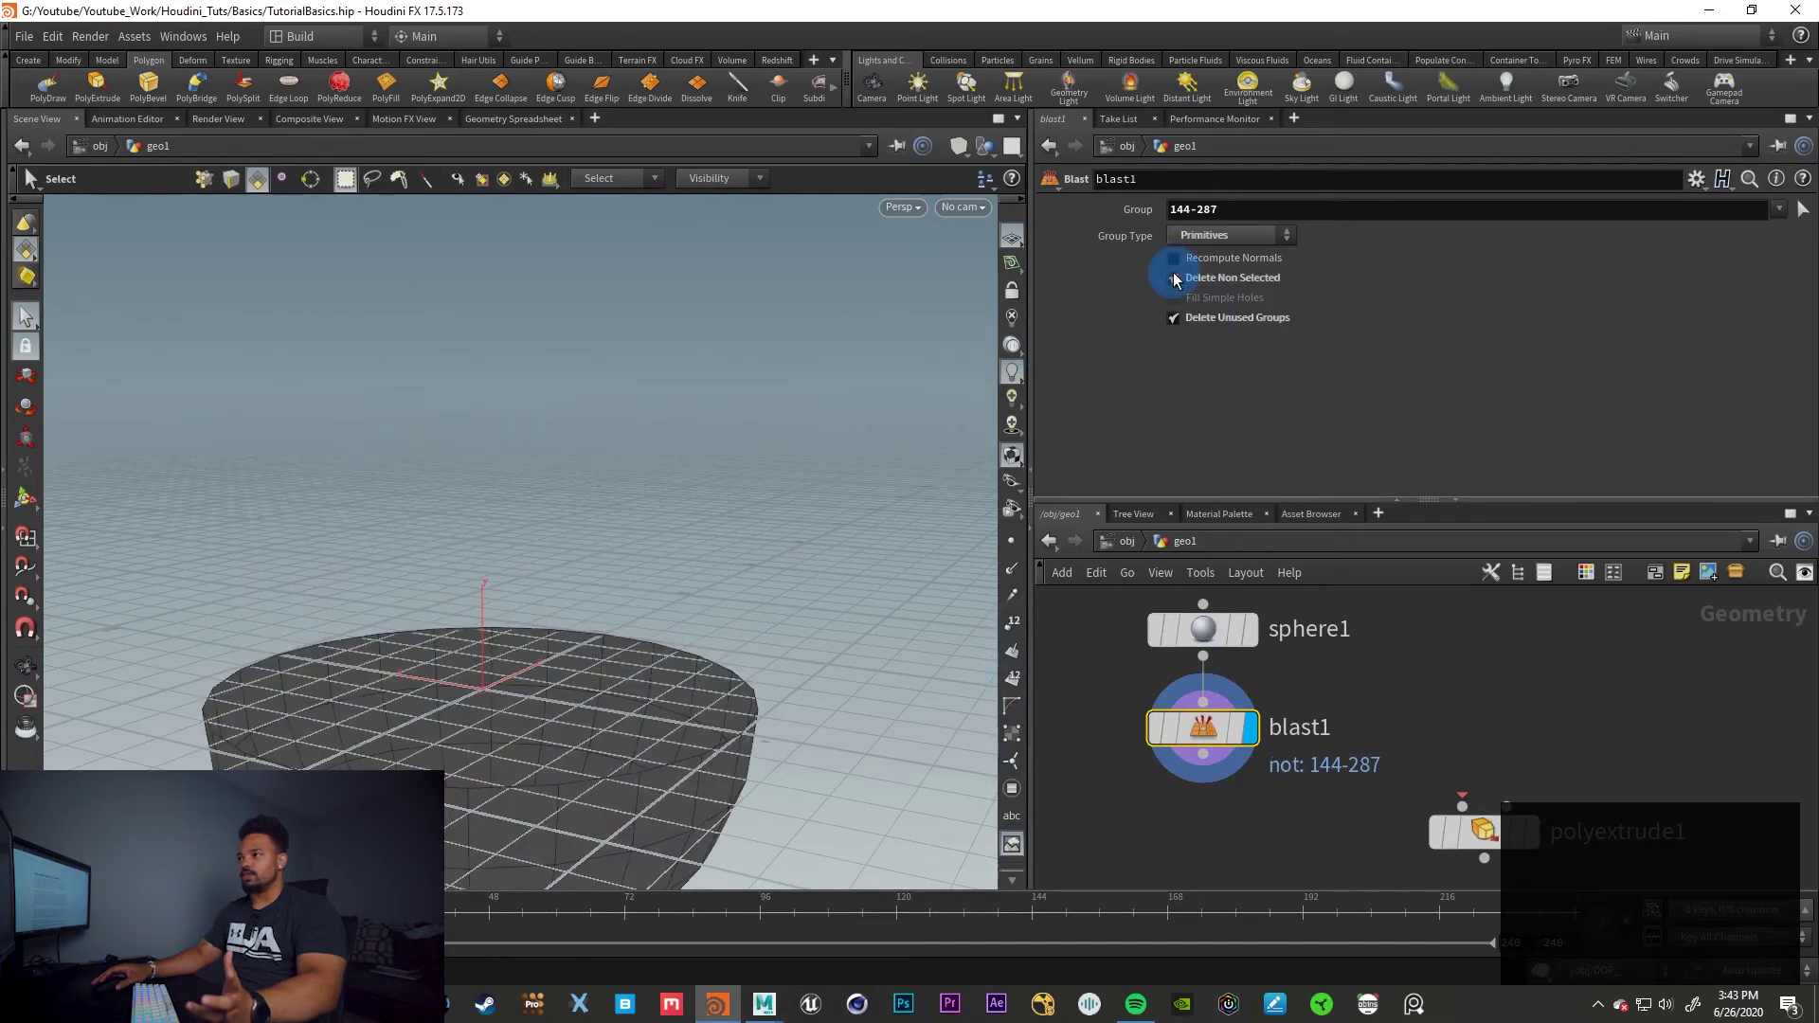
click(1175, 279)
click(1175, 278)
click(1175, 278)
click(1175, 278)
click(1174, 279)
click(1175, 279)
click(1175, 278)
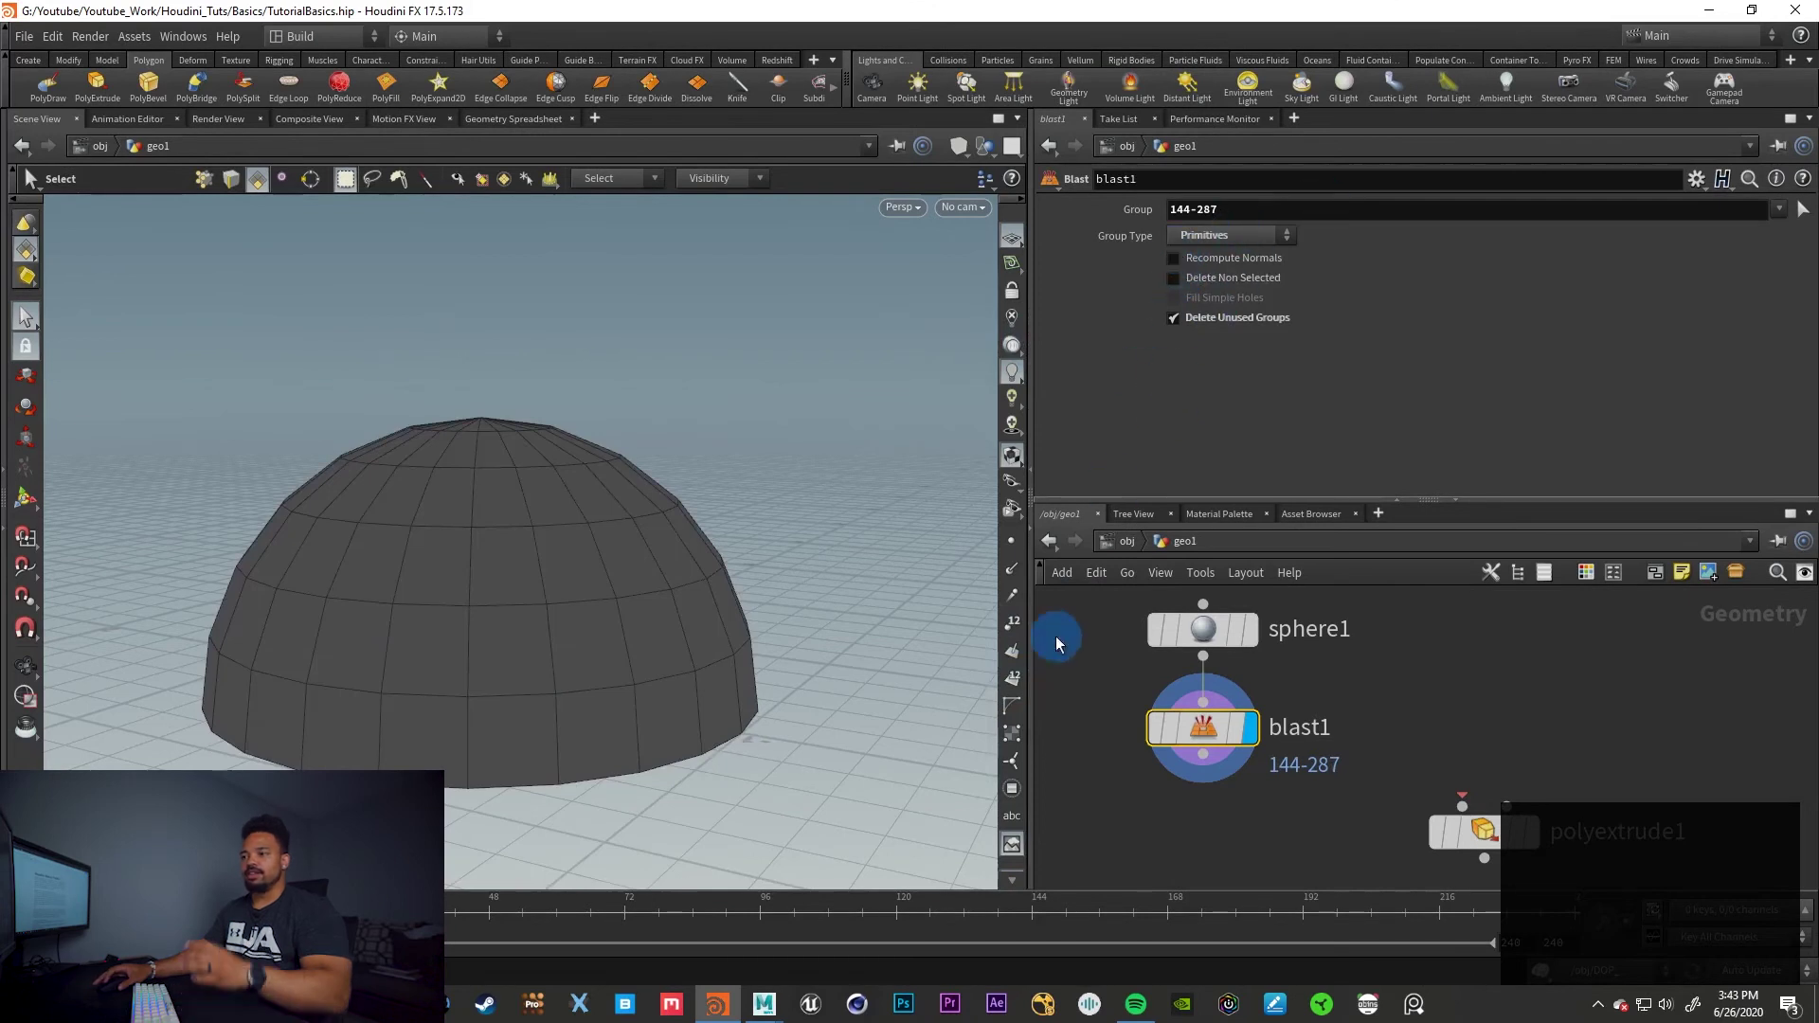
Move the blast1 node off to one side below sphere1 in the network
scroll(1327, 725, down, 3)
drag(1275, 728, 1195, 742)
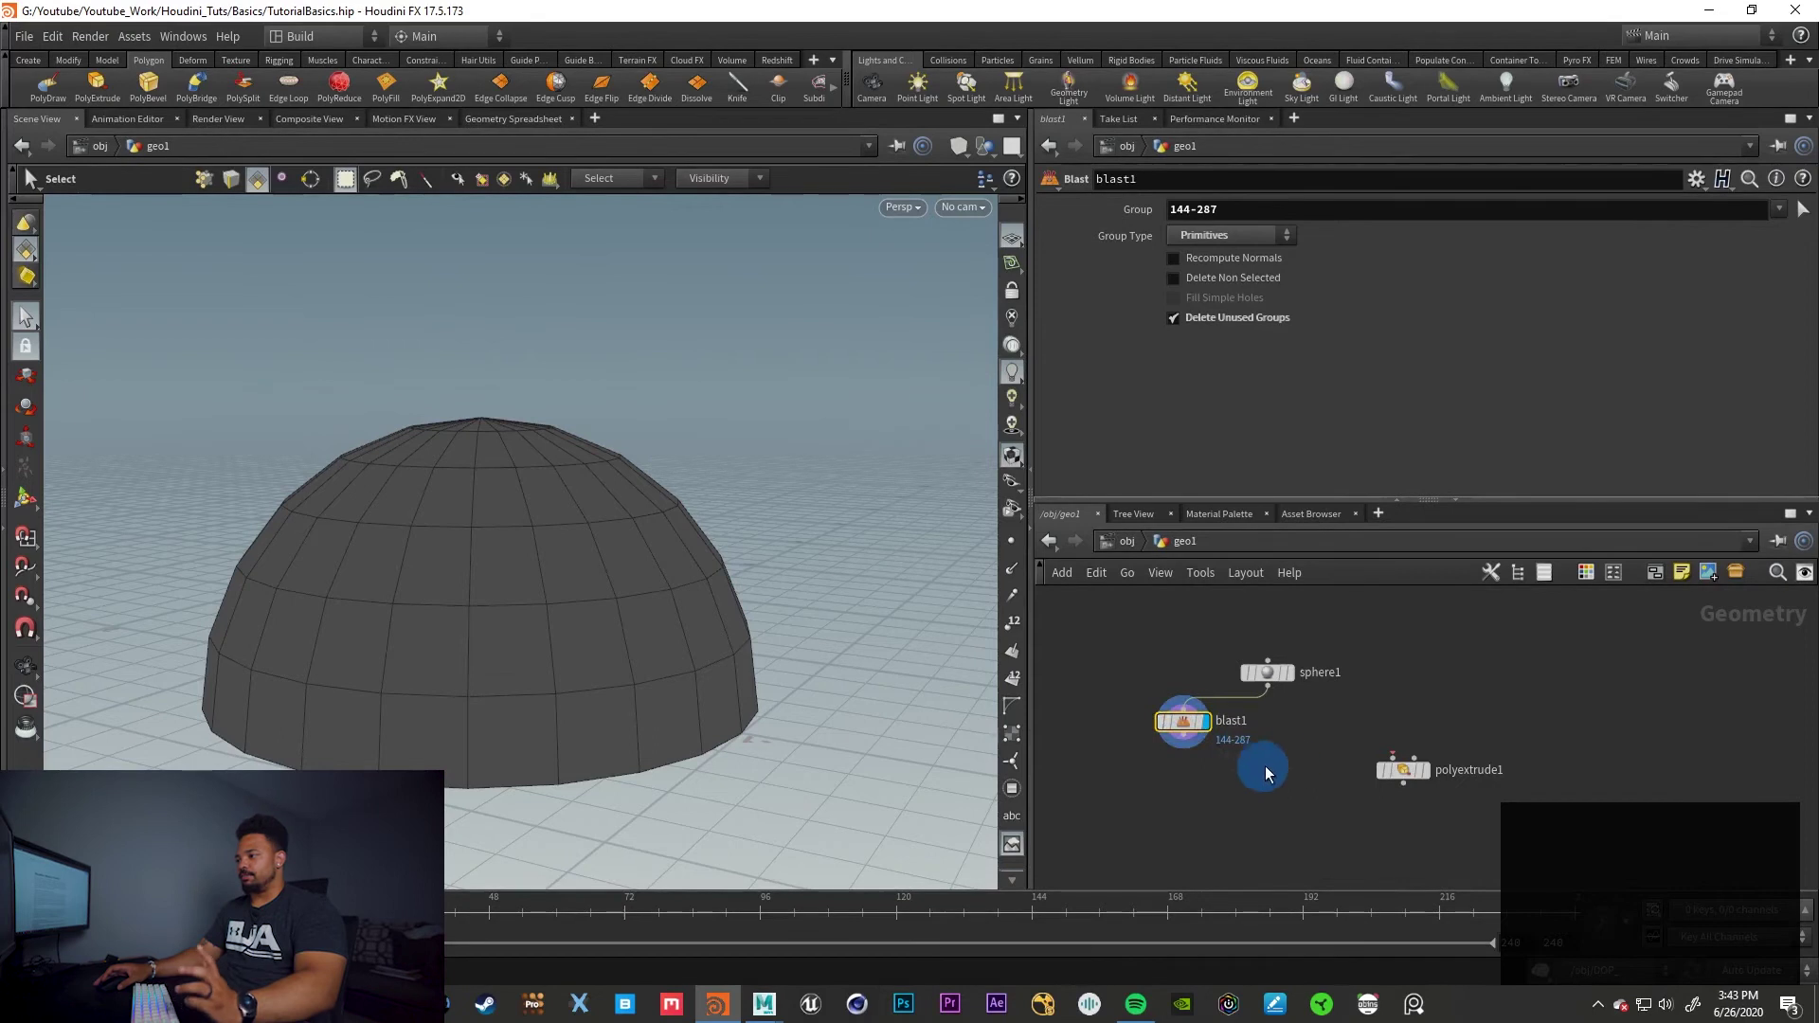
Position polyextrude1 below blast1, wire blast1's output into it, and display the extruded half sphere
drag(1405, 770, 1337, 832)
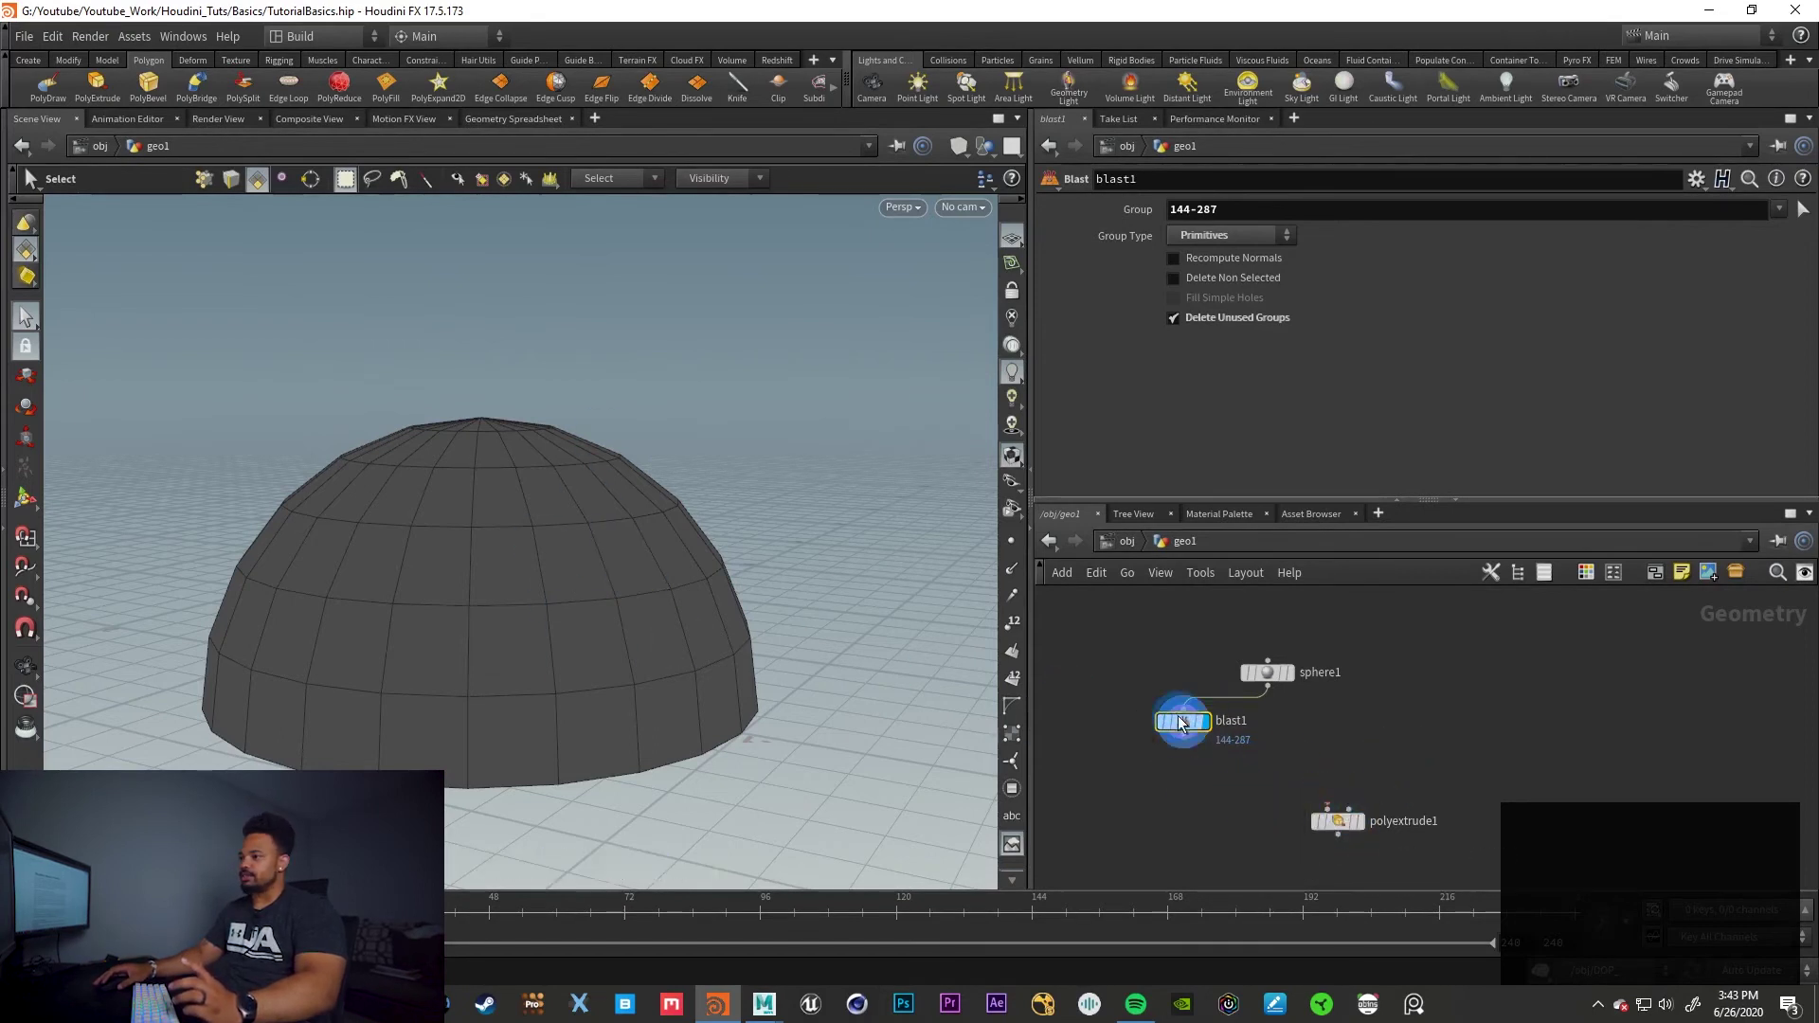
drag(1336, 821, 1287, 794)
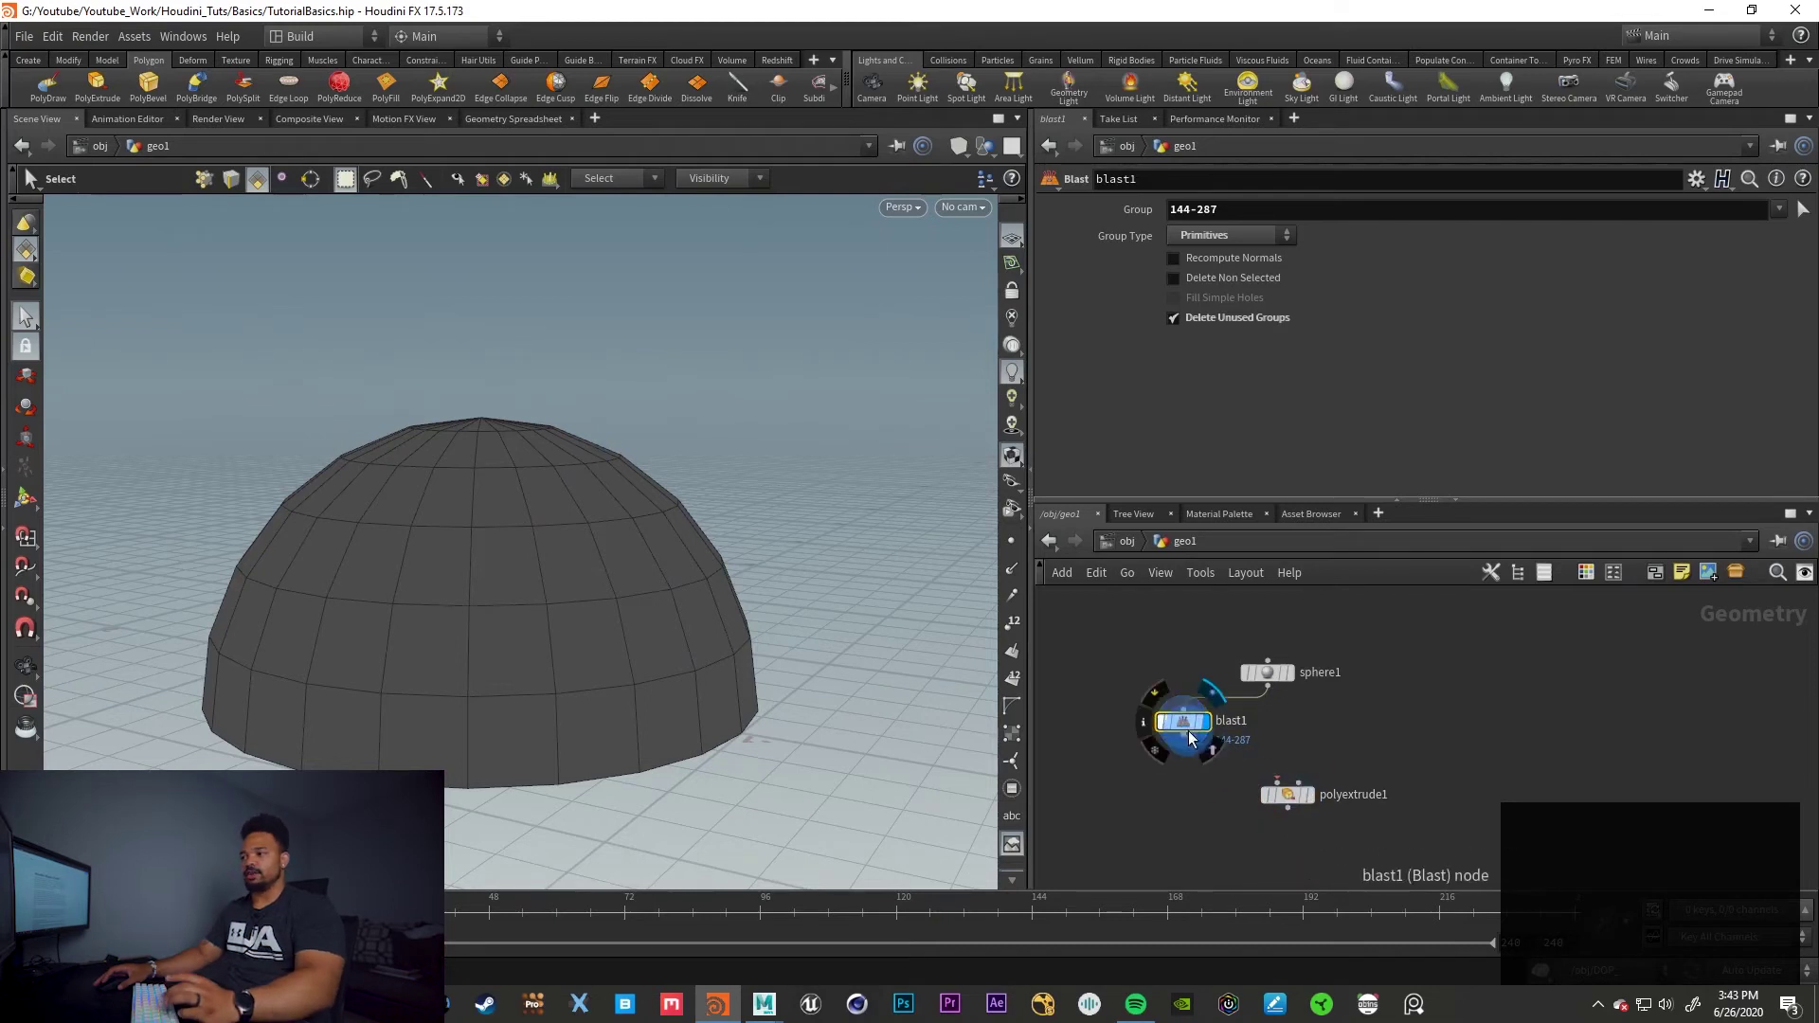
drag(1189, 738, 1279, 777)
click(1311, 801)
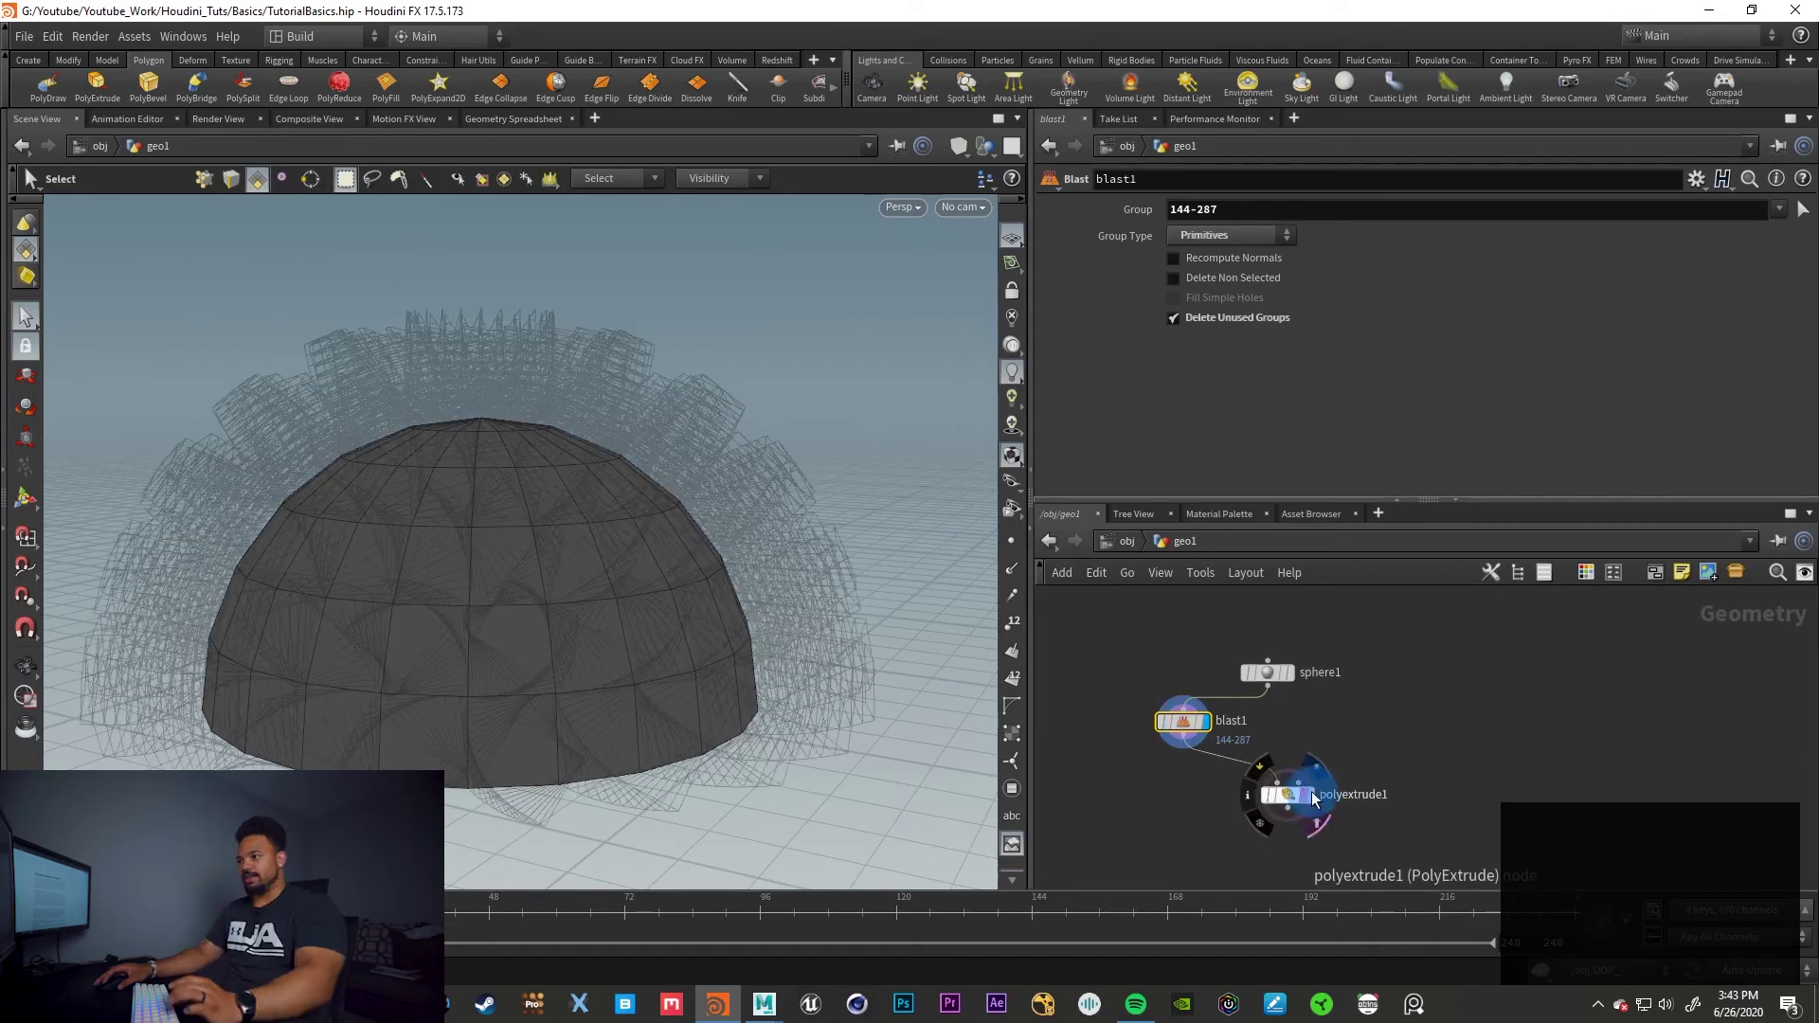
click(1313, 798)
drag(666, 628, 600, 710)
drag(429, 665, 564, 654)
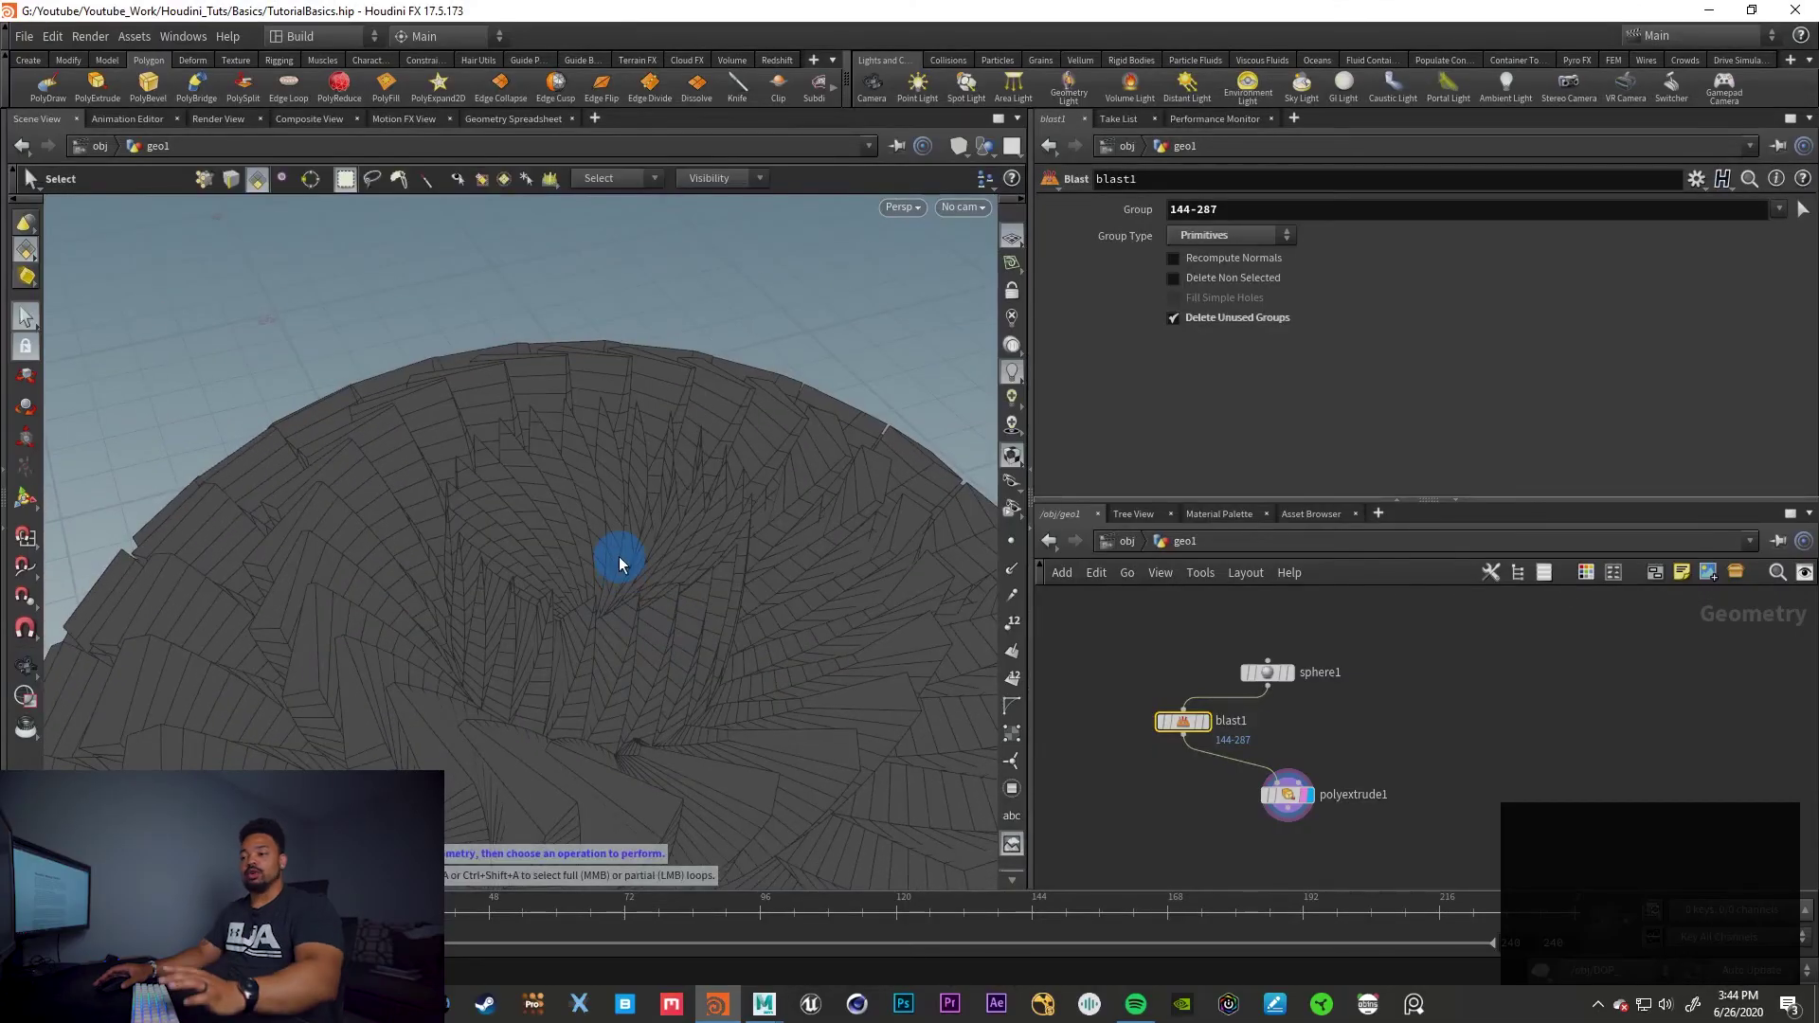
drag(654, 758, 640, 620)
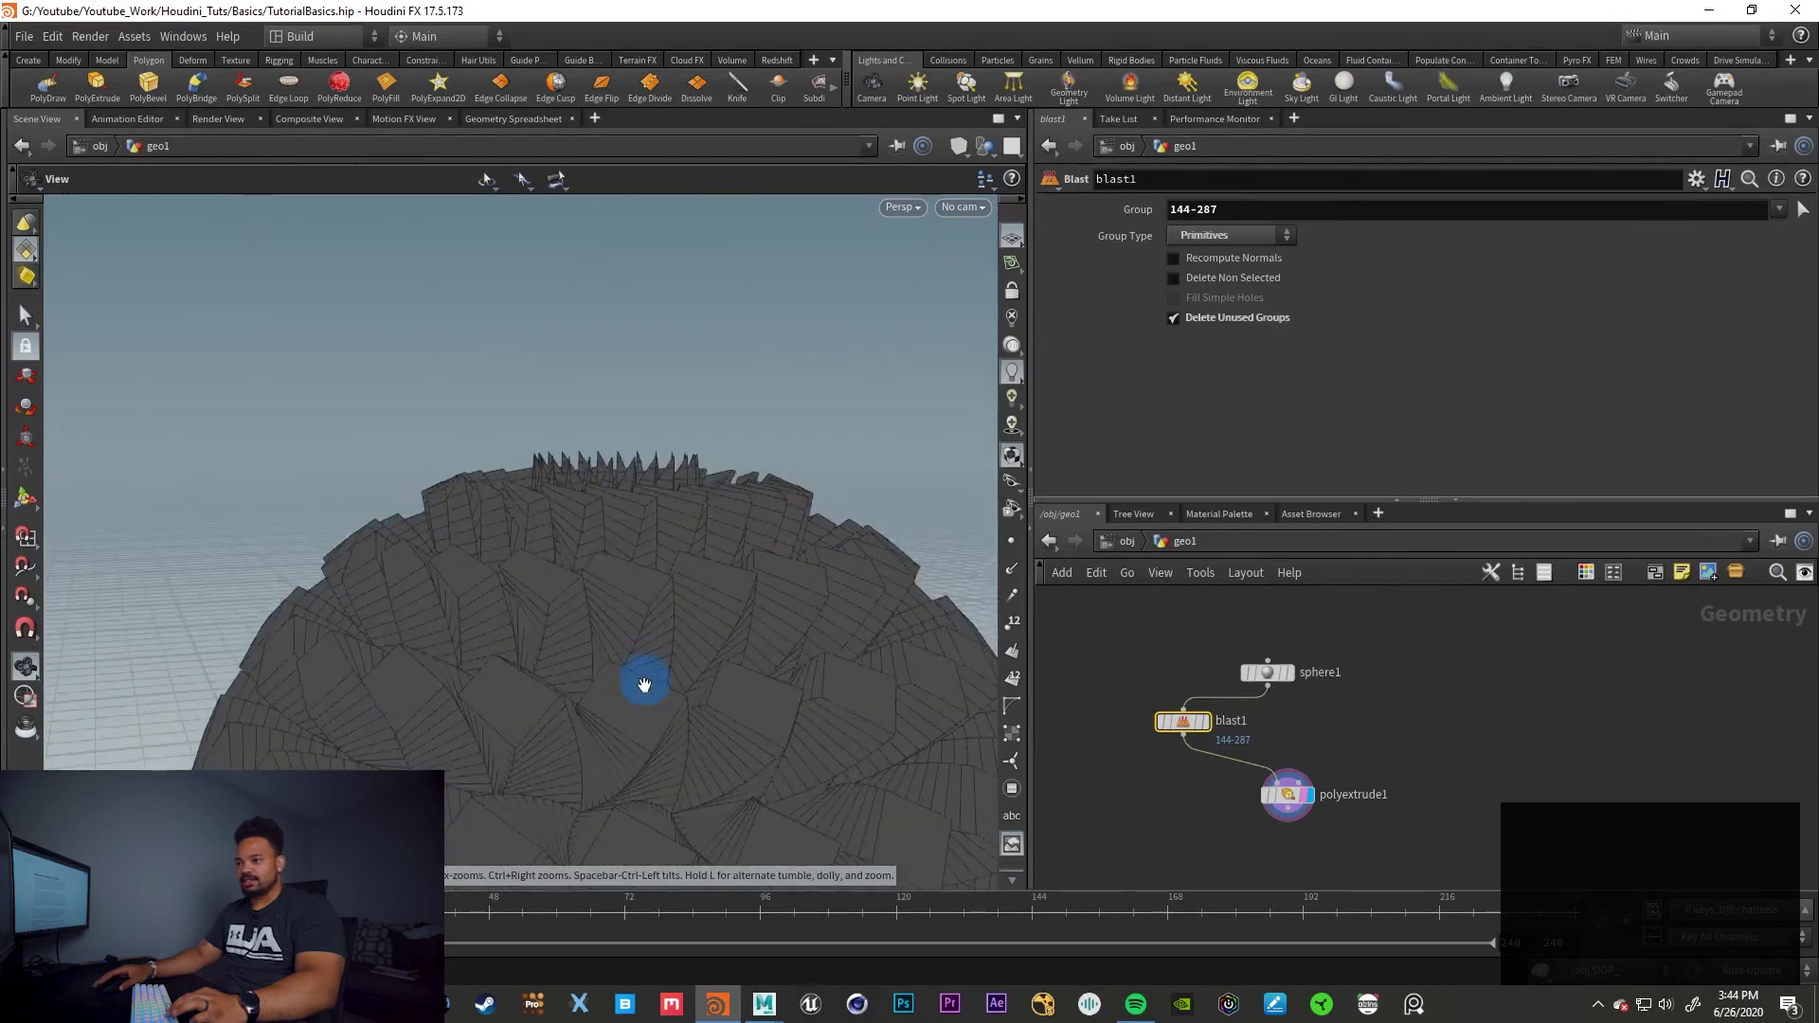
middle_drag(639, 621, 594, 542)
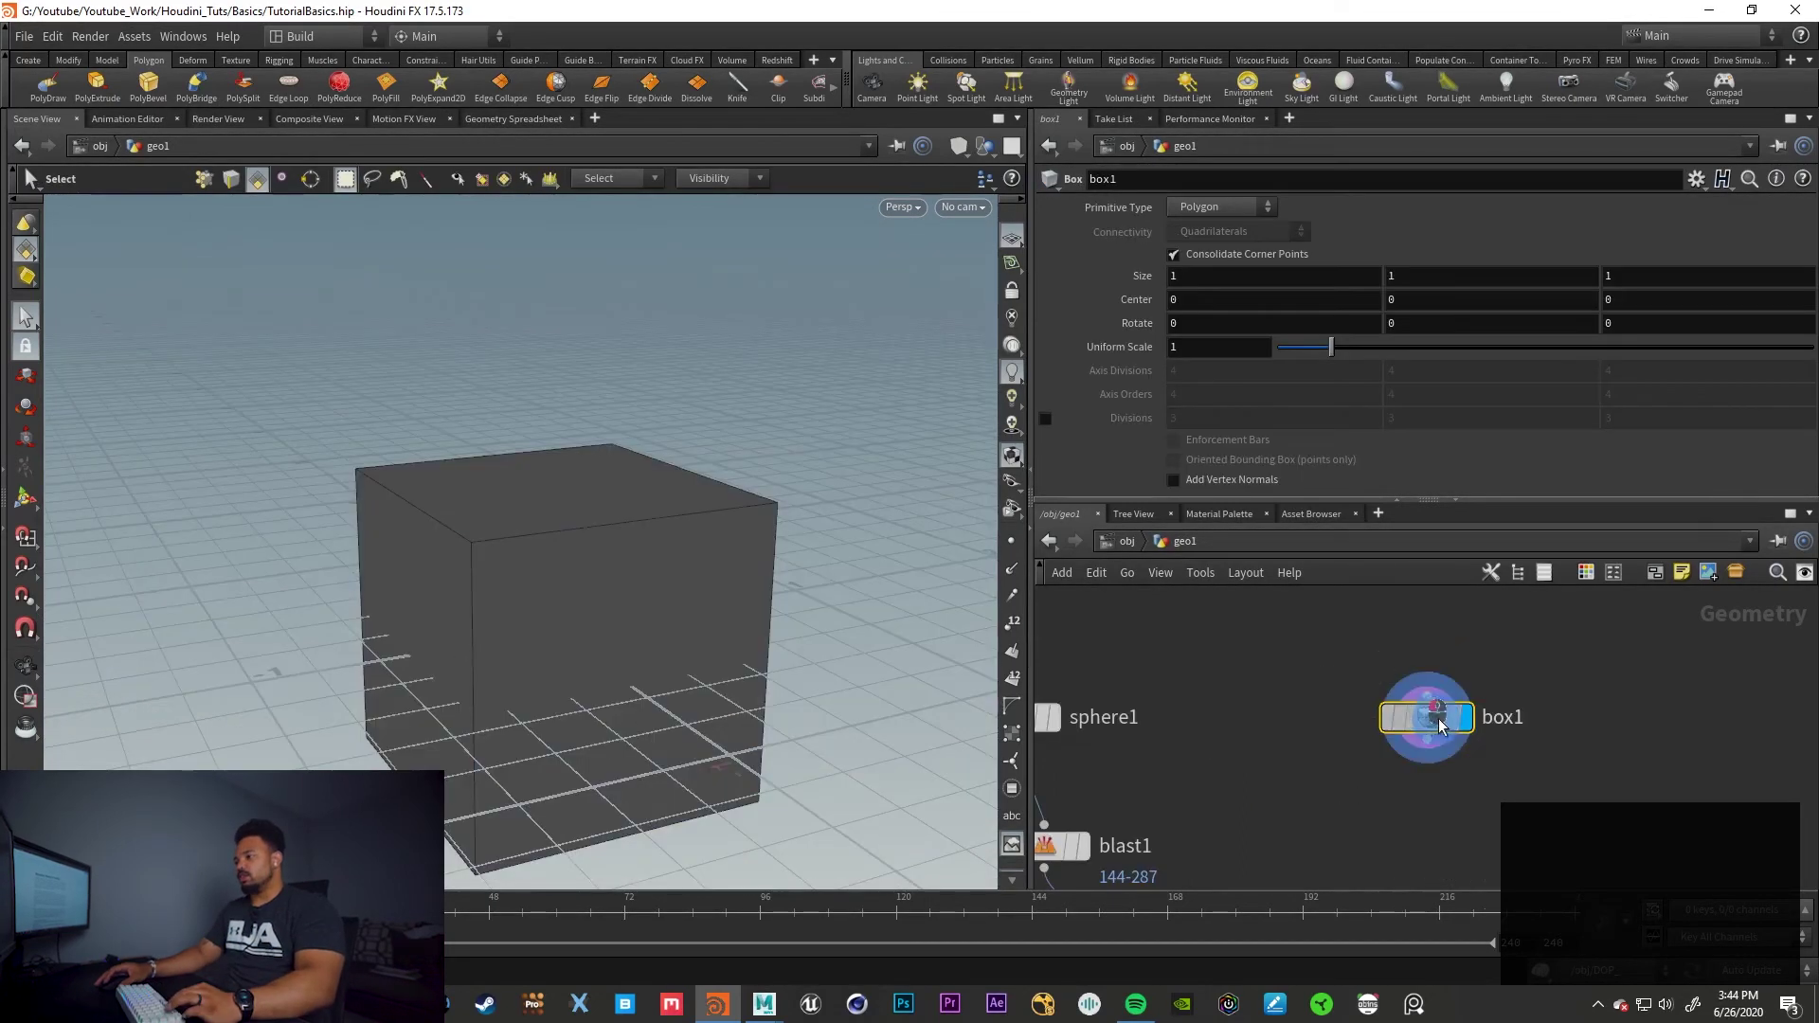
Examine the box from several angles and distances by tumbling, panning and zooming the Perspective view
drag(1439, 726, 1469, 724)
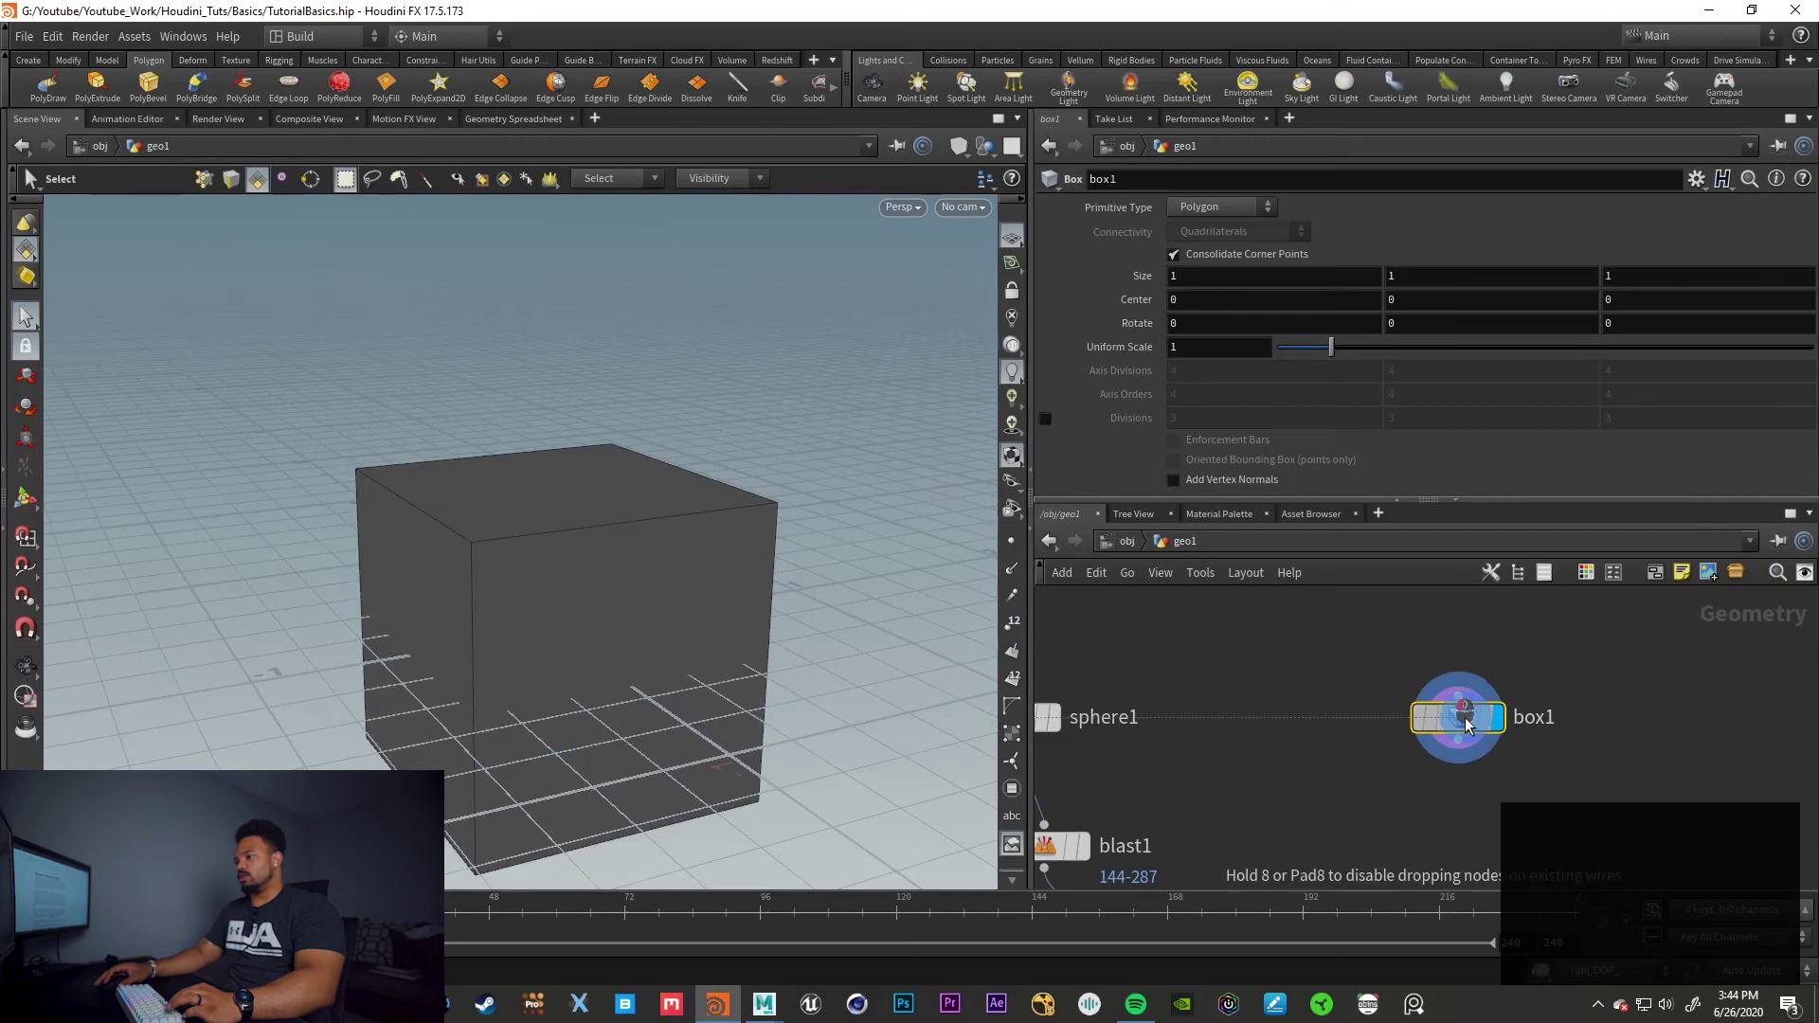
key(space)
right_drag(767, 648, 723, 674)
middle_drag(723, 673, 694, 601)
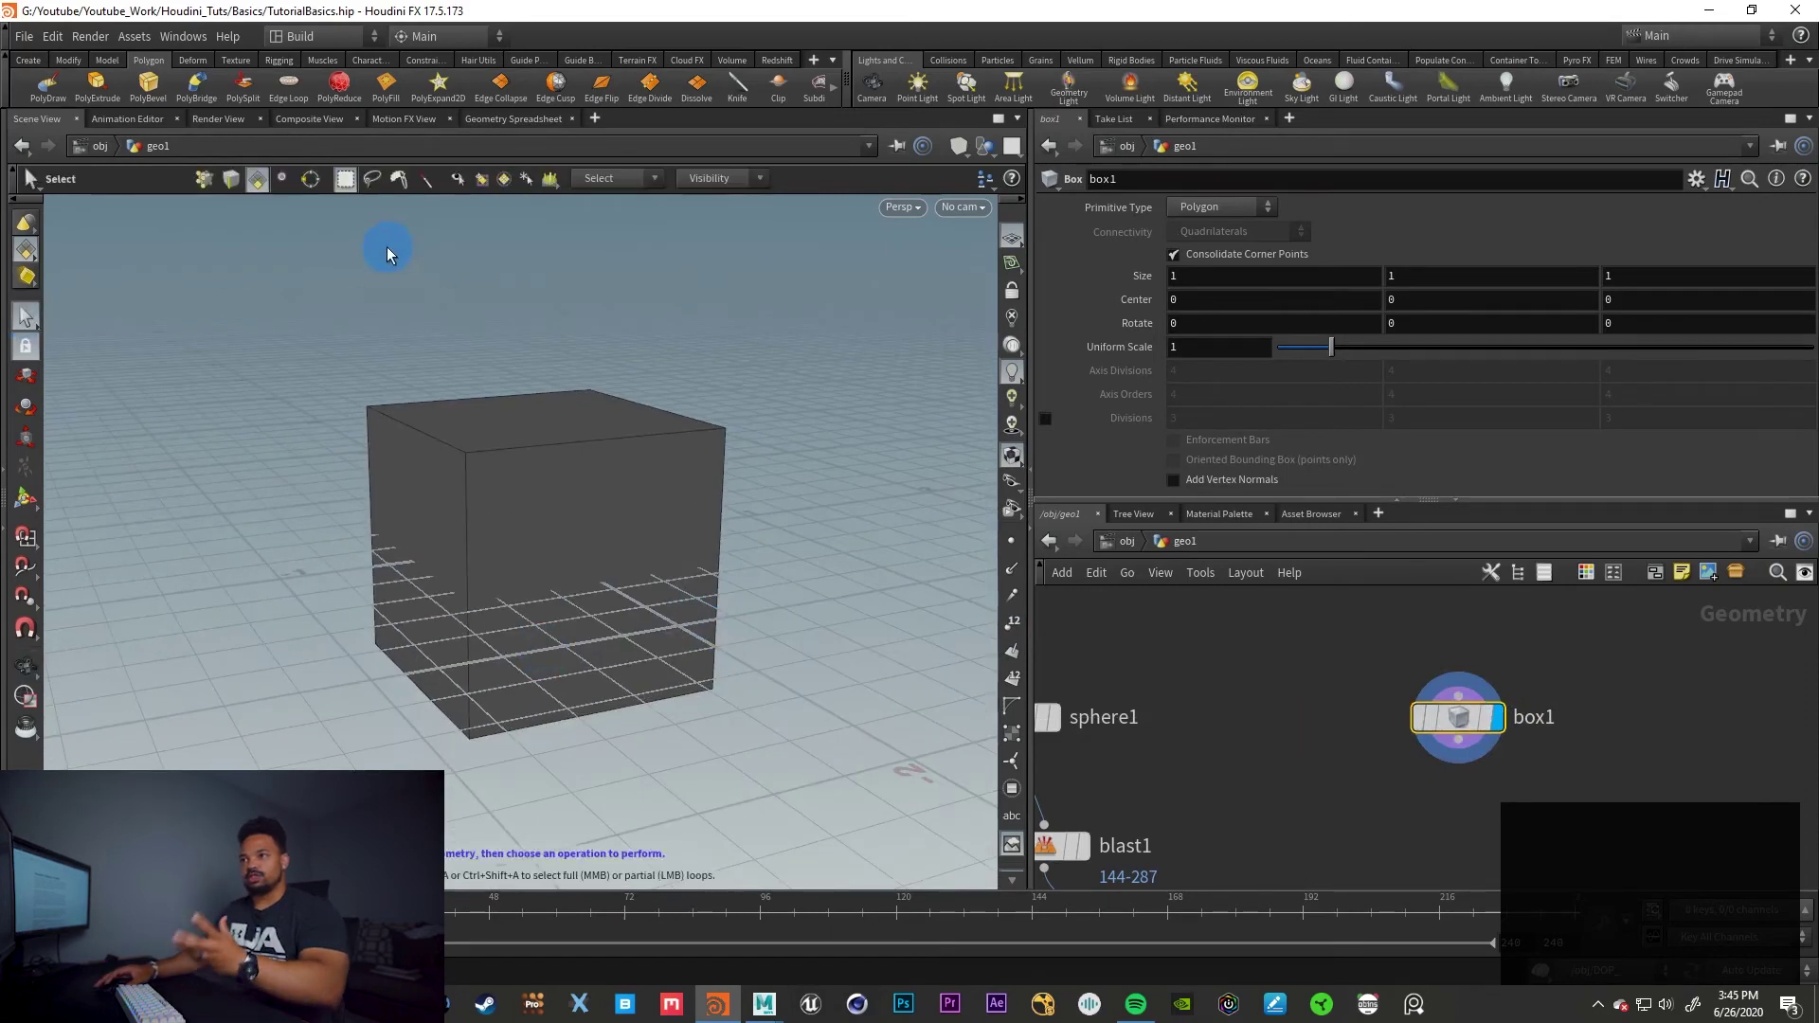
alt+drag(650, 604, 438, 616)
alt+middle_drag(438, 616, 581, 625)
alt+drag(580, 625, 504, 646)
alt+middle_drag(504, 647, 561, 635)
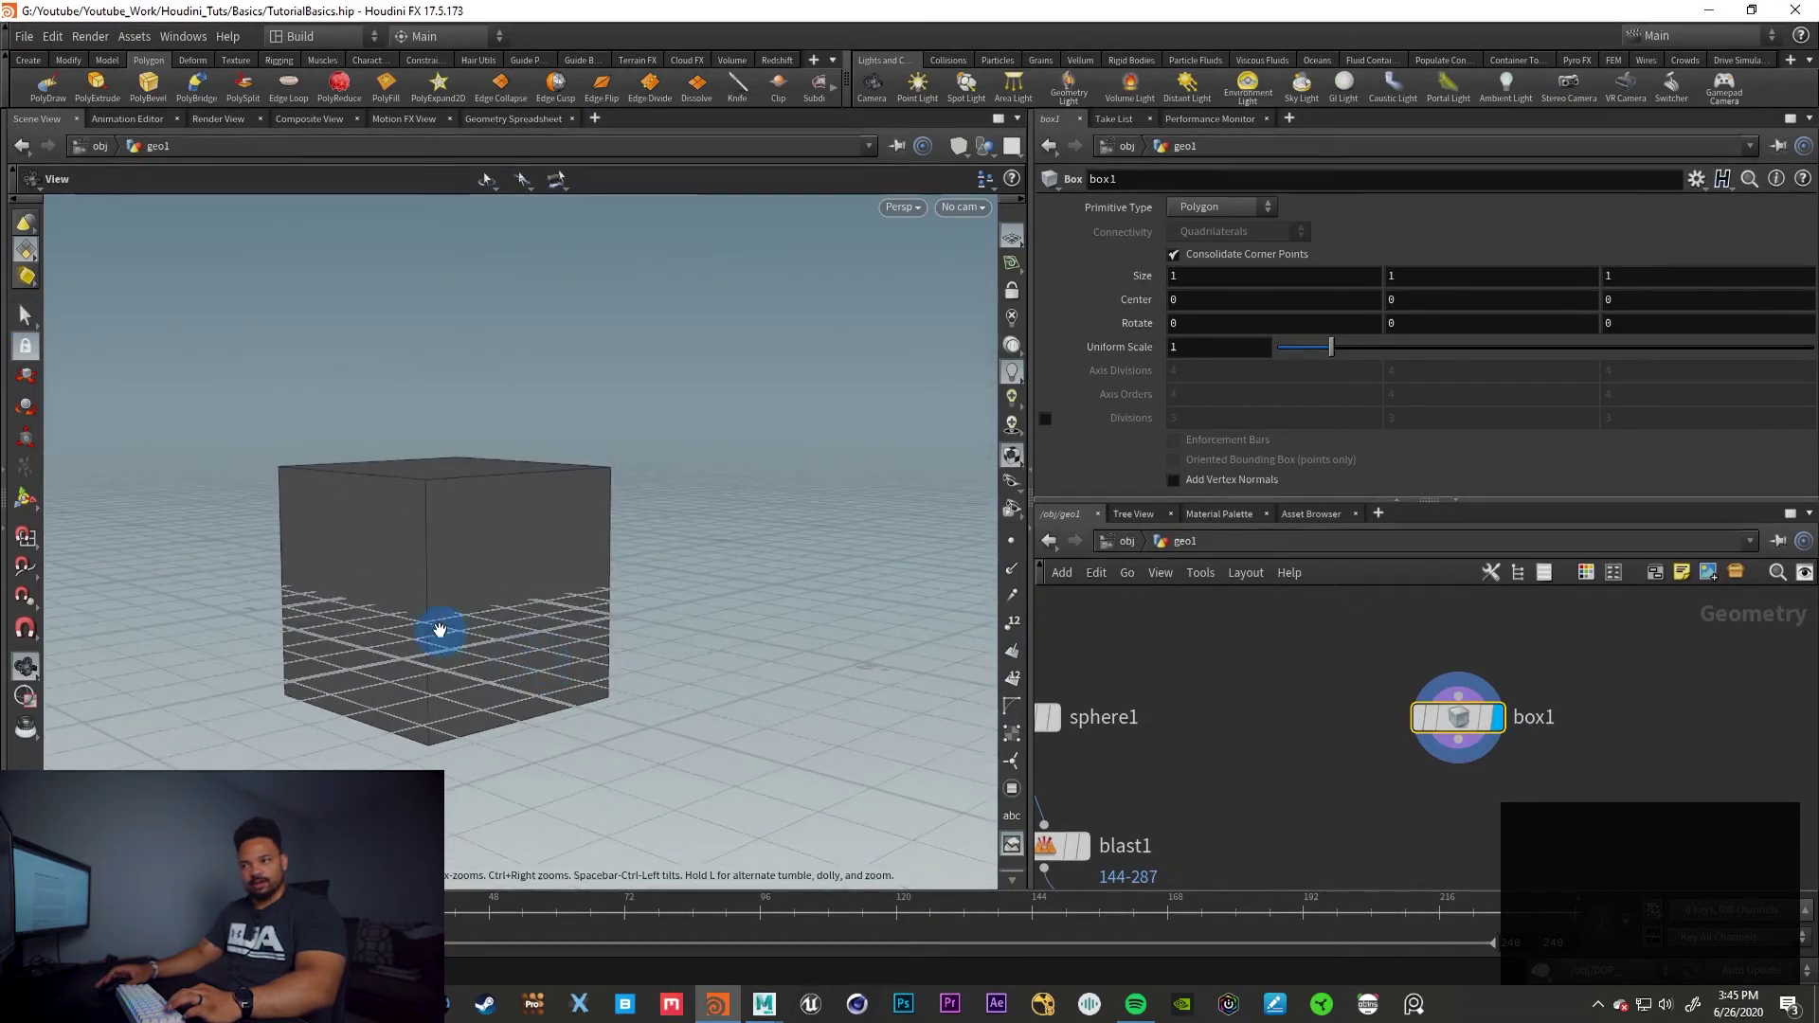
alt+right_drag(458, 633, 439, 641)
alt+middle_drag(439, 642, 565, 621)
alt+right_drag(564, 622, 637, 547)
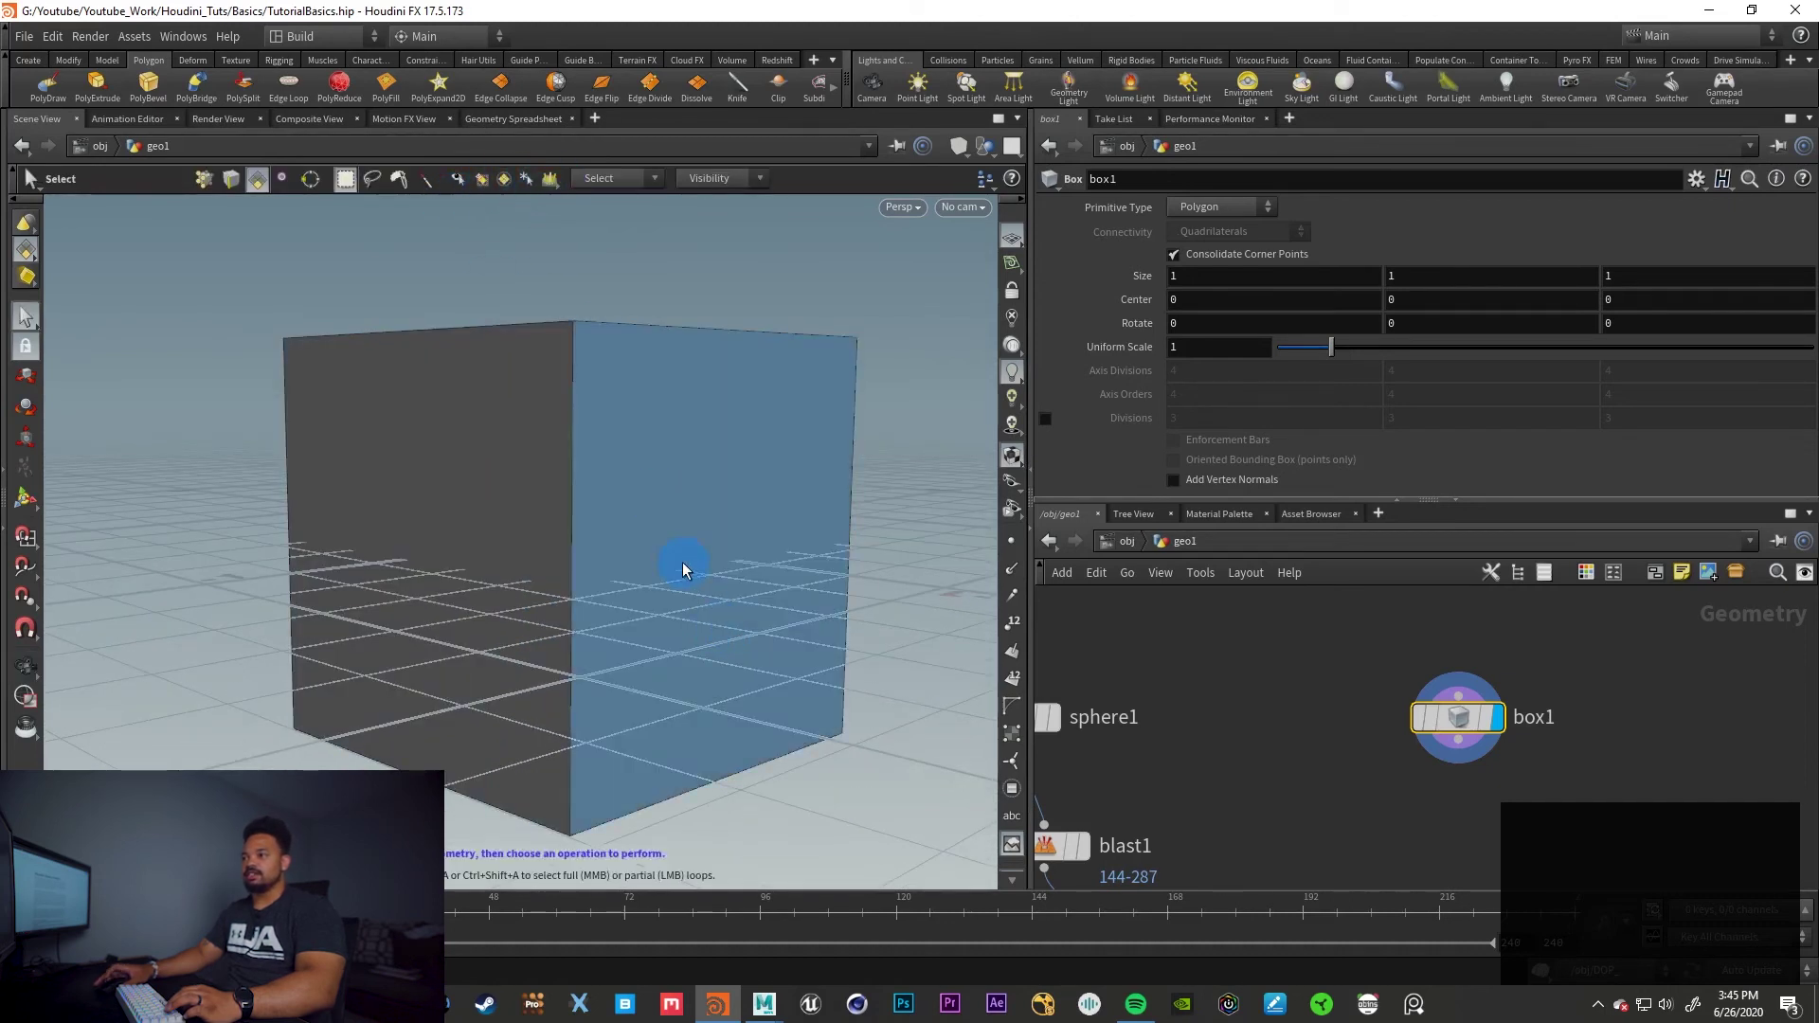
Select all faces of the box at once, and clear the selection
key(n)
alt+drag(846, 527, 807, 543)
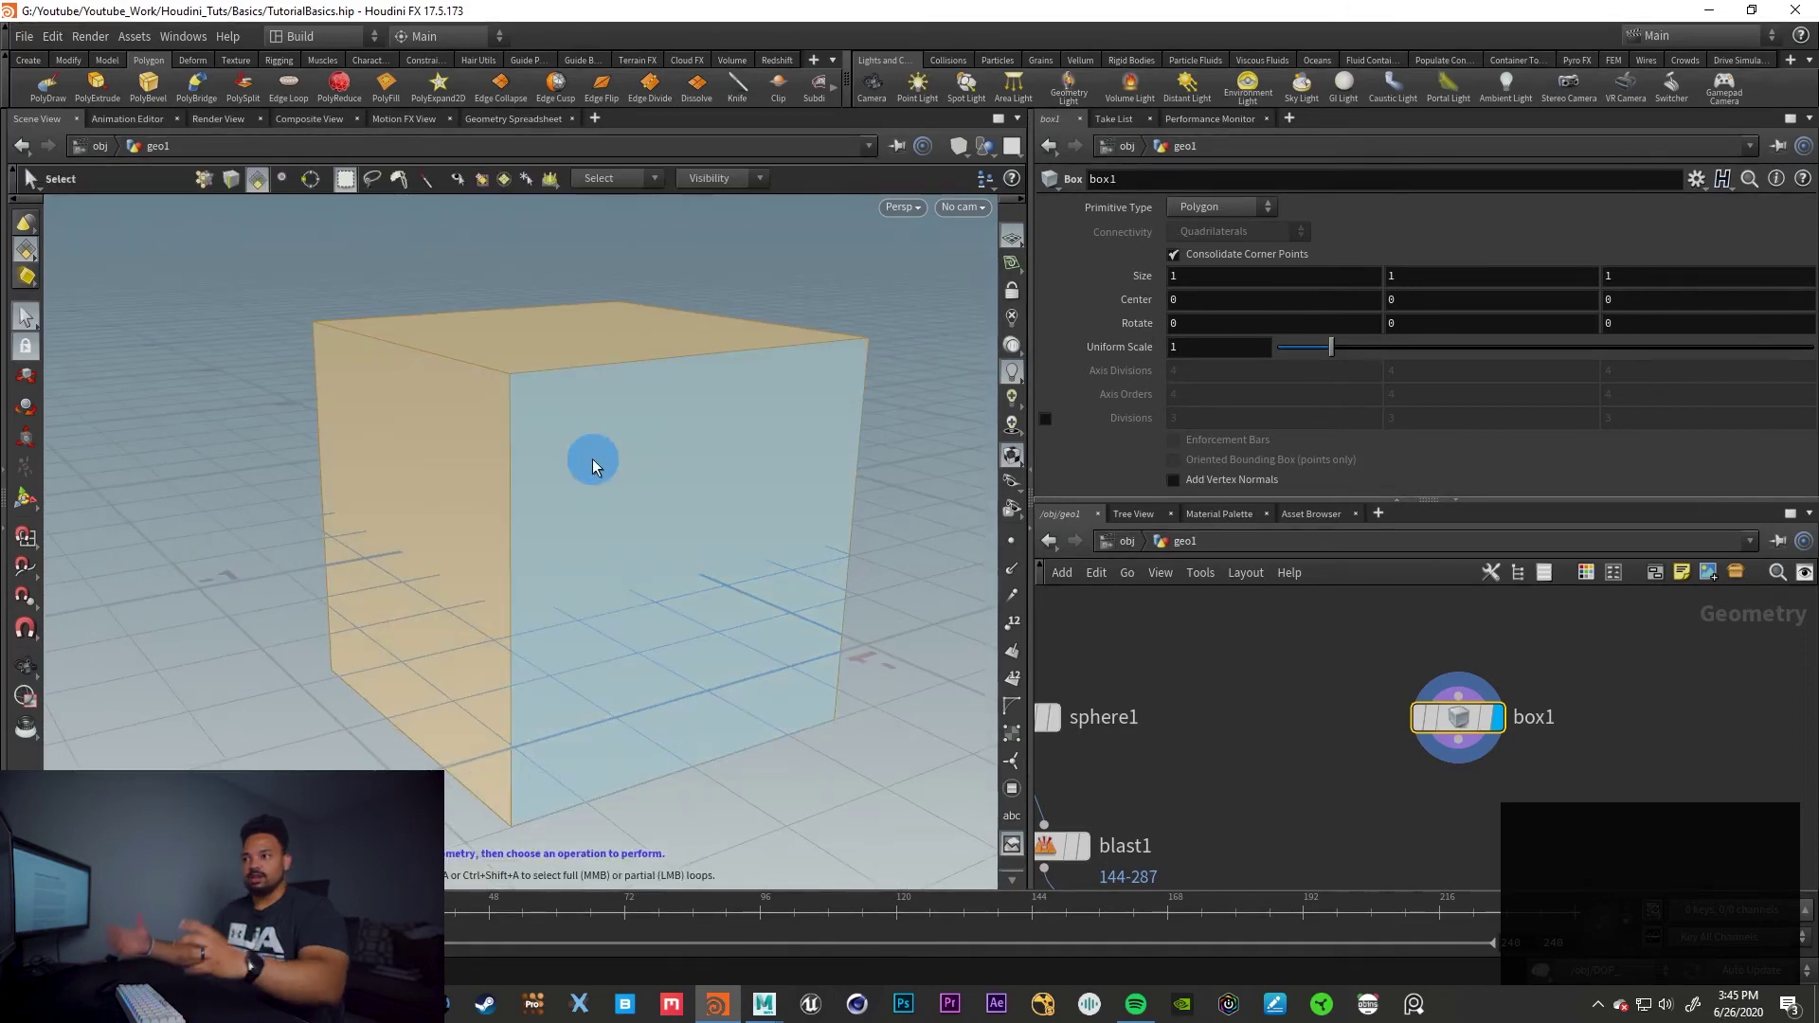
click(354, 511)
click(147, 497)
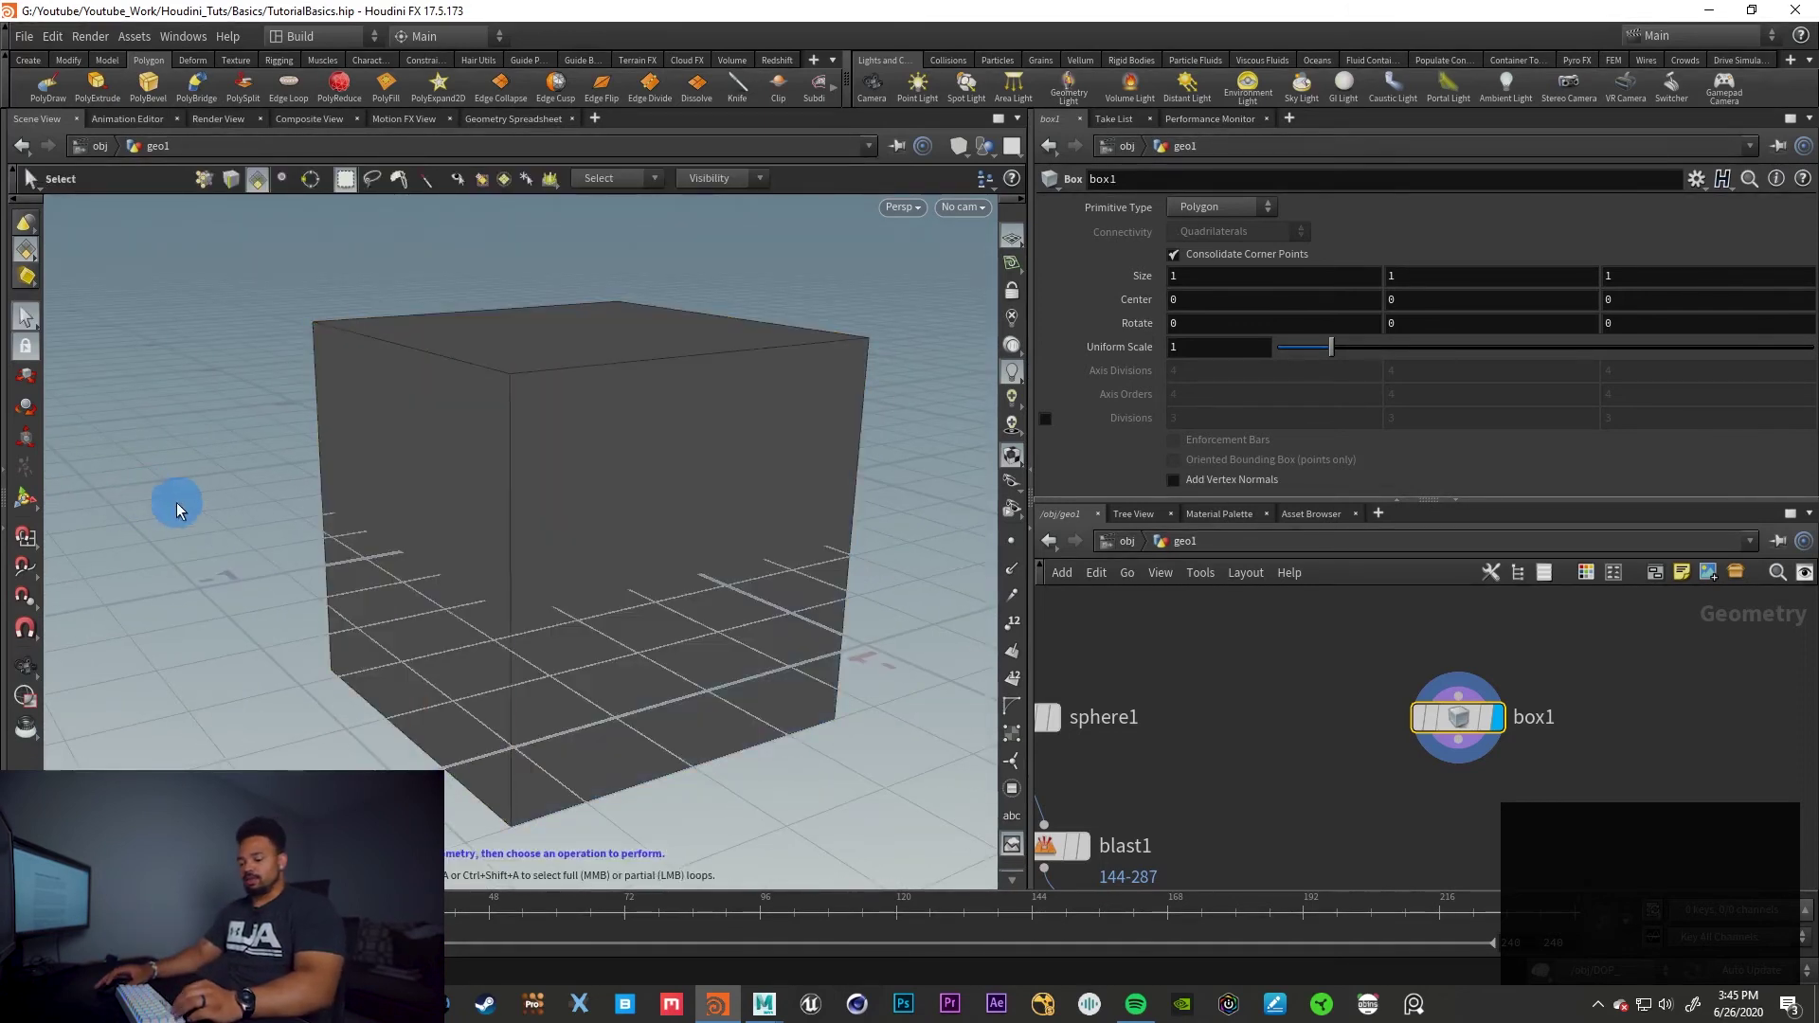
Select the loop of side faces around the box from two adjacent faces, check it from several sides, and clear the selection
key(a)
click(414, 514)
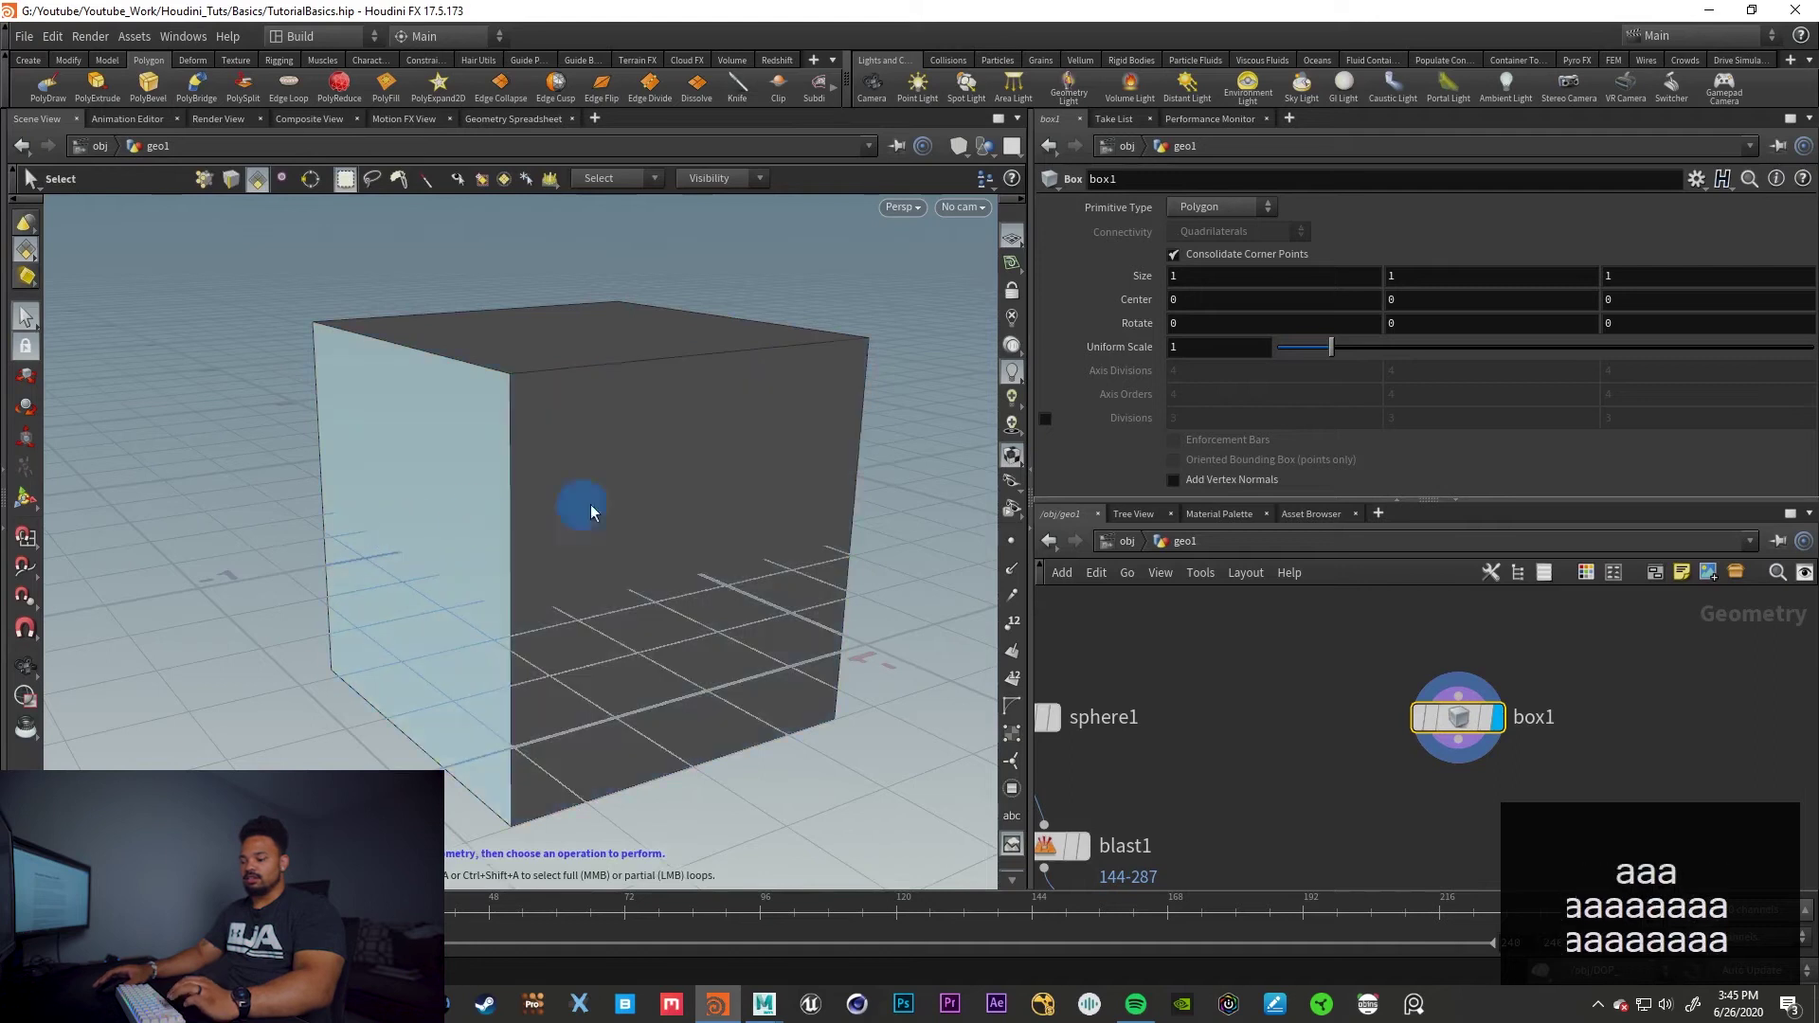
key(a)
click(626, 538)
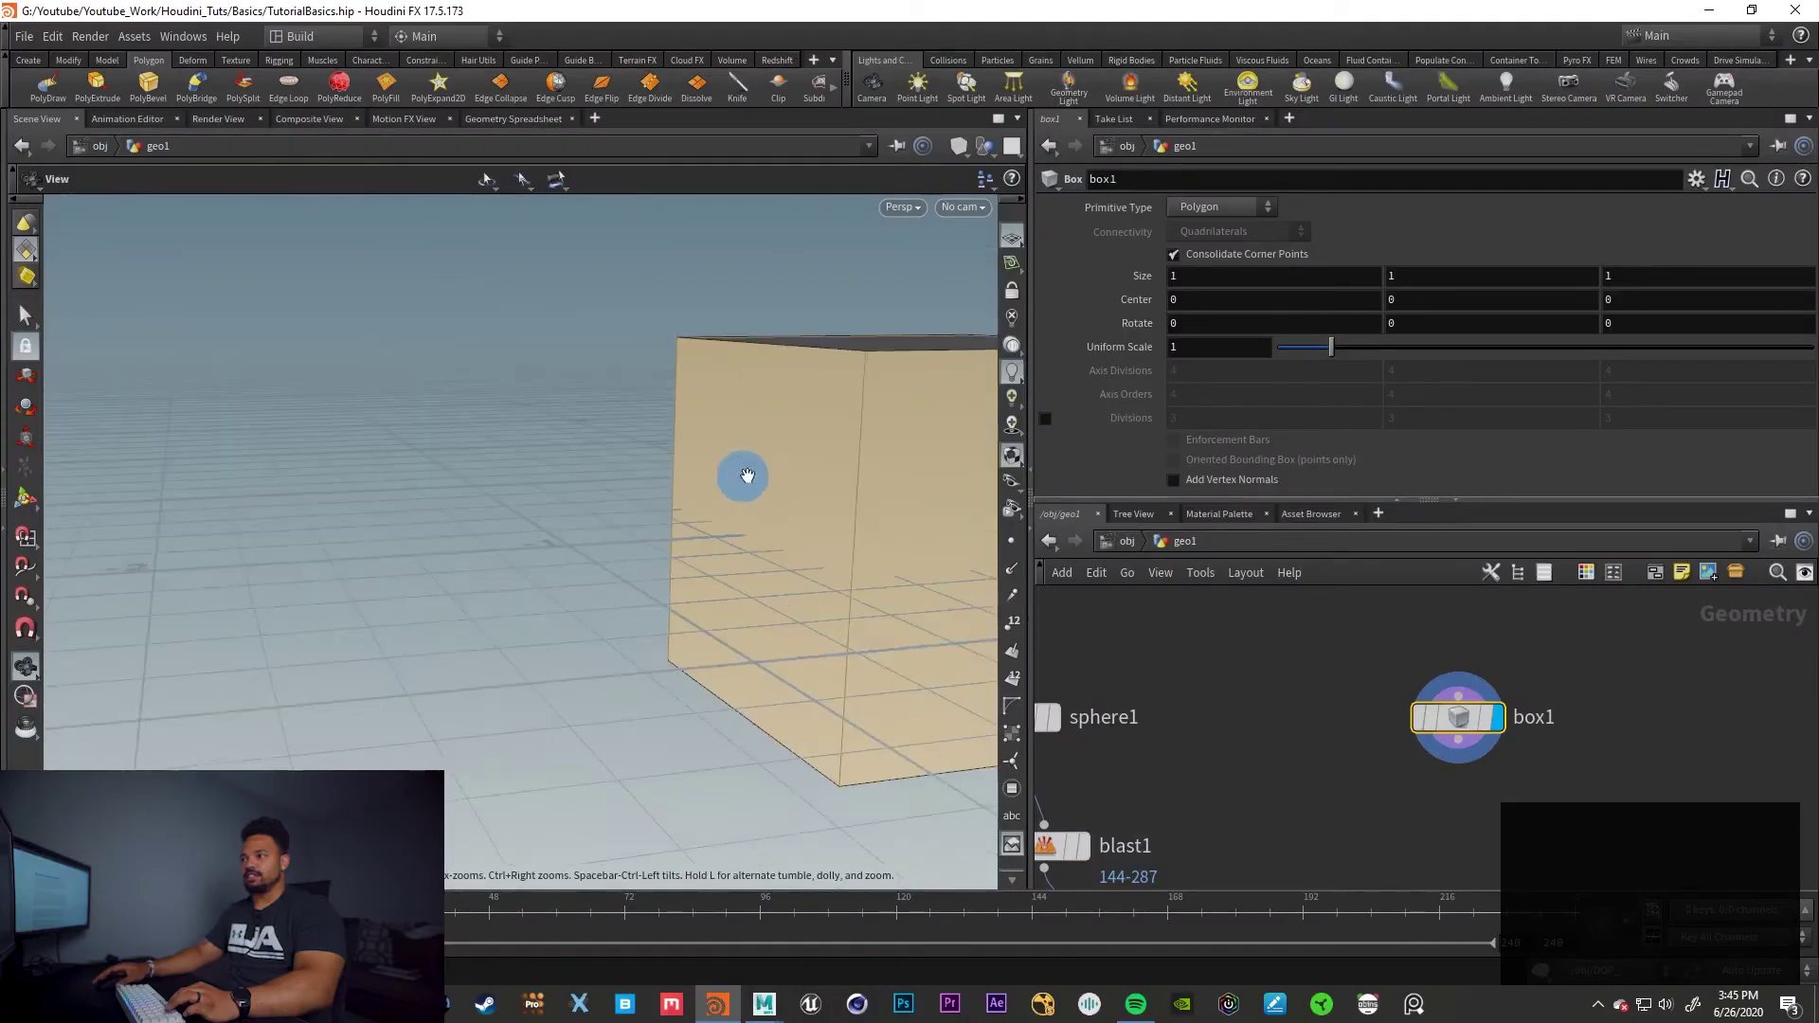
middle_drag(743, 474, 476, 523)
drag(644, 542, 596, 560)
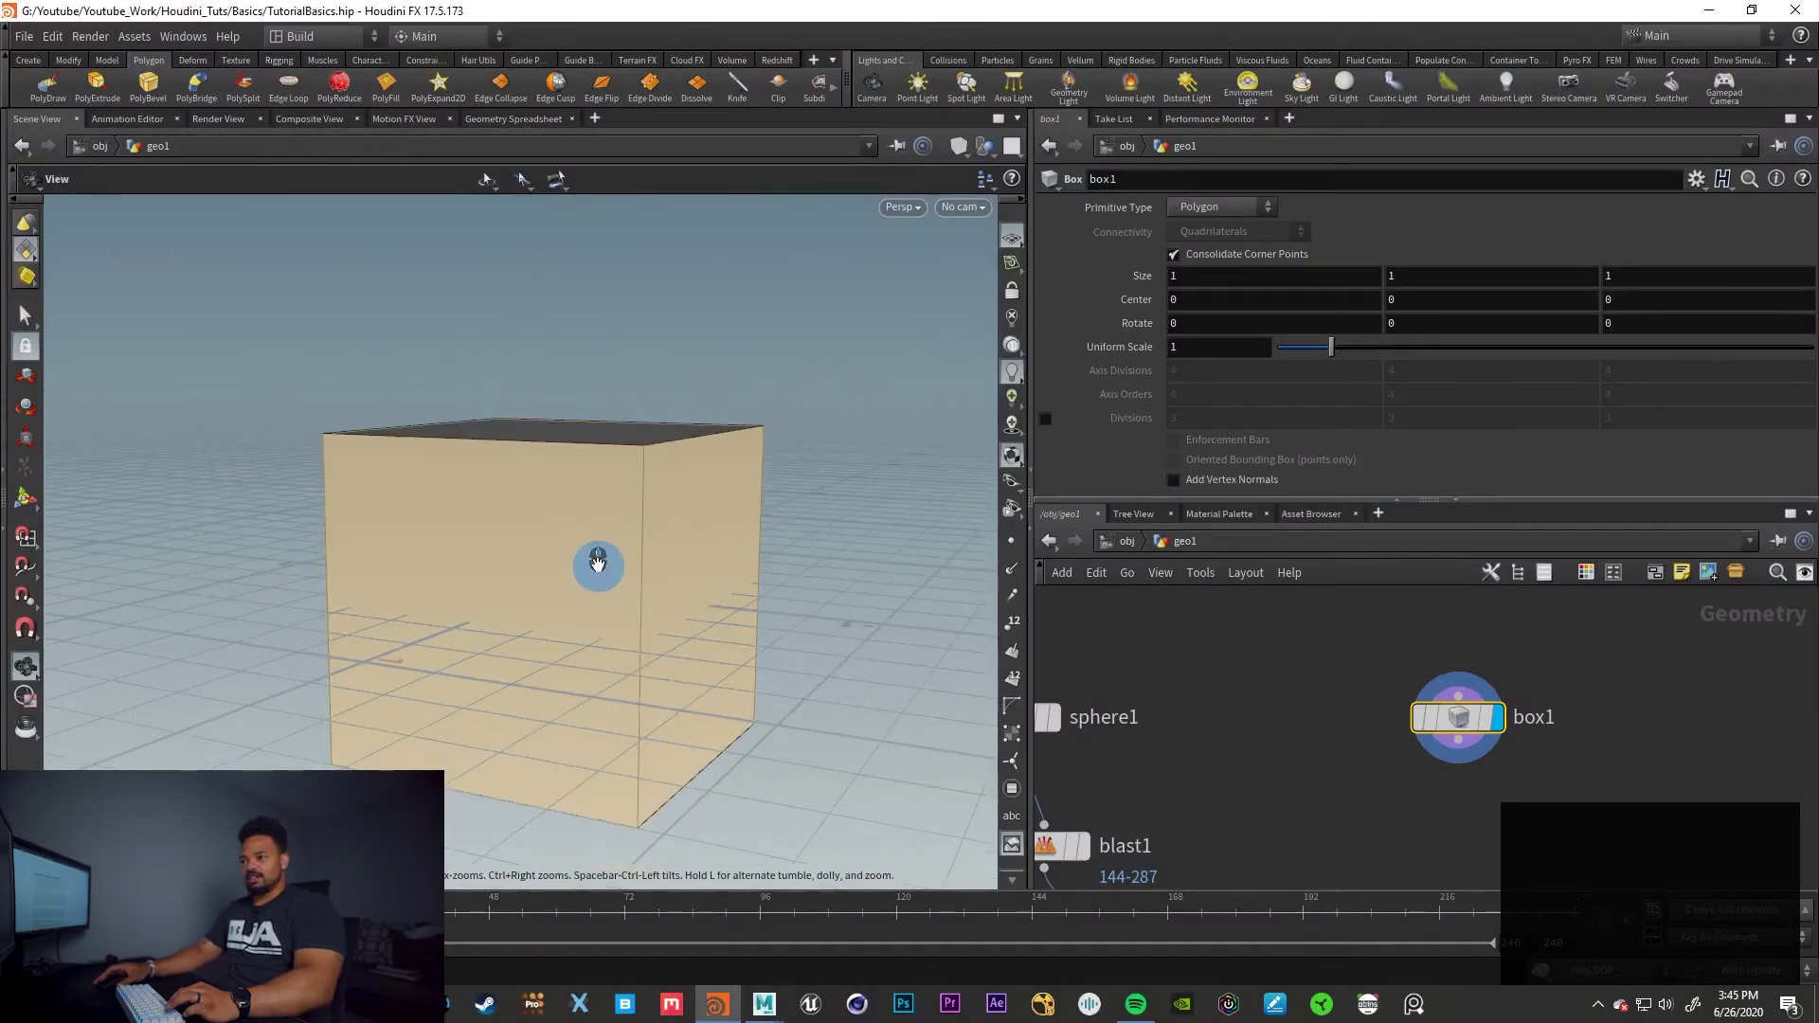
key(s)
alt+drag(692, 600, 651, 609)
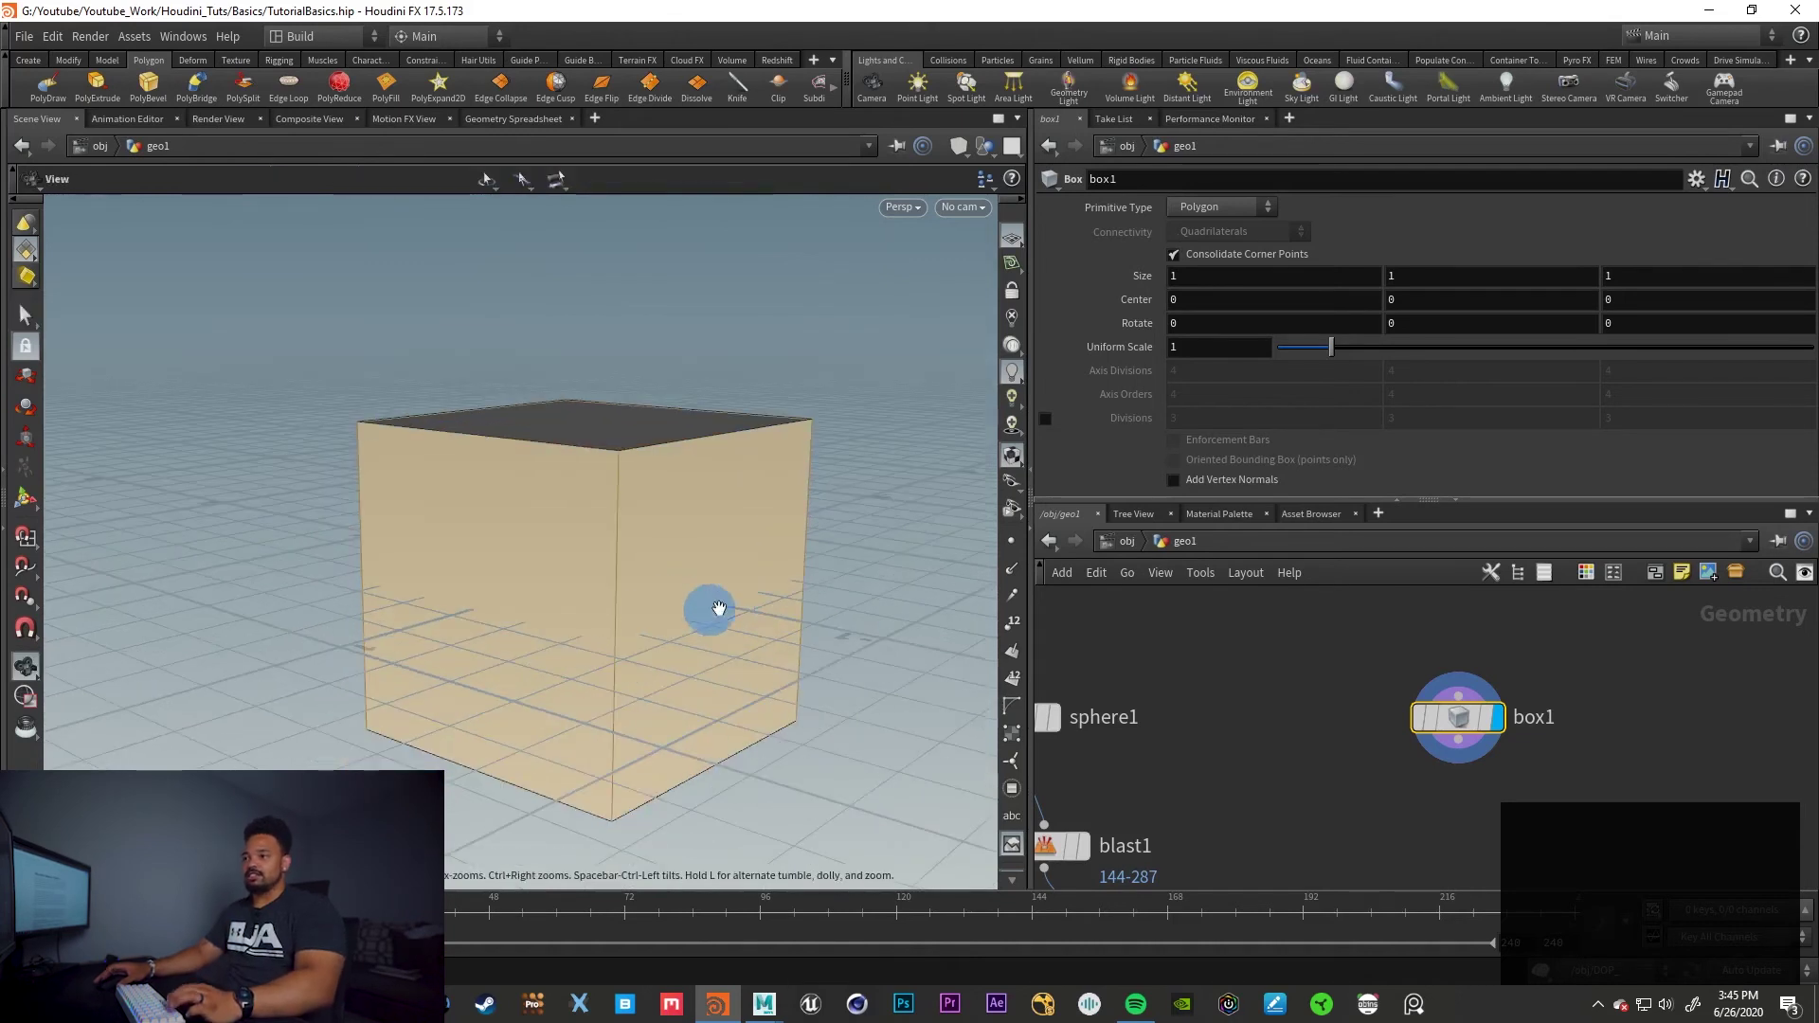
click(853, 595)
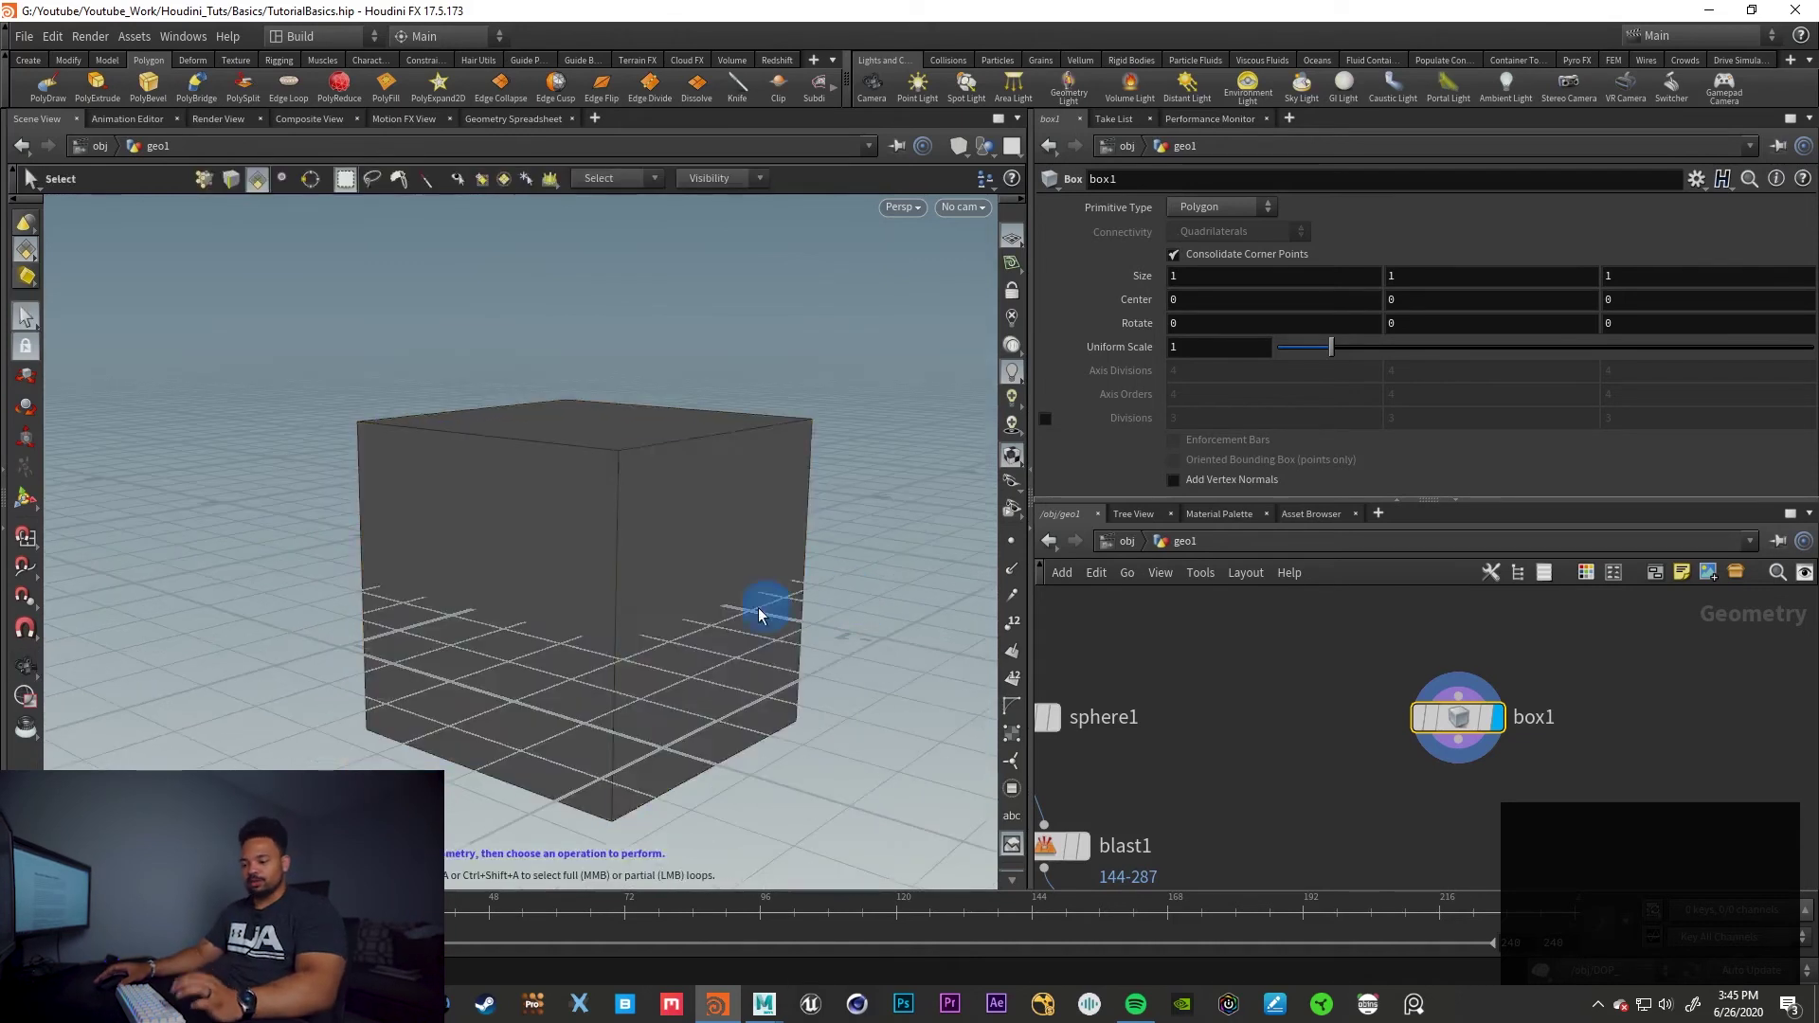
Select one side face of the box, extend it to the full face loop, and check the faces around the back
click(509, 578)
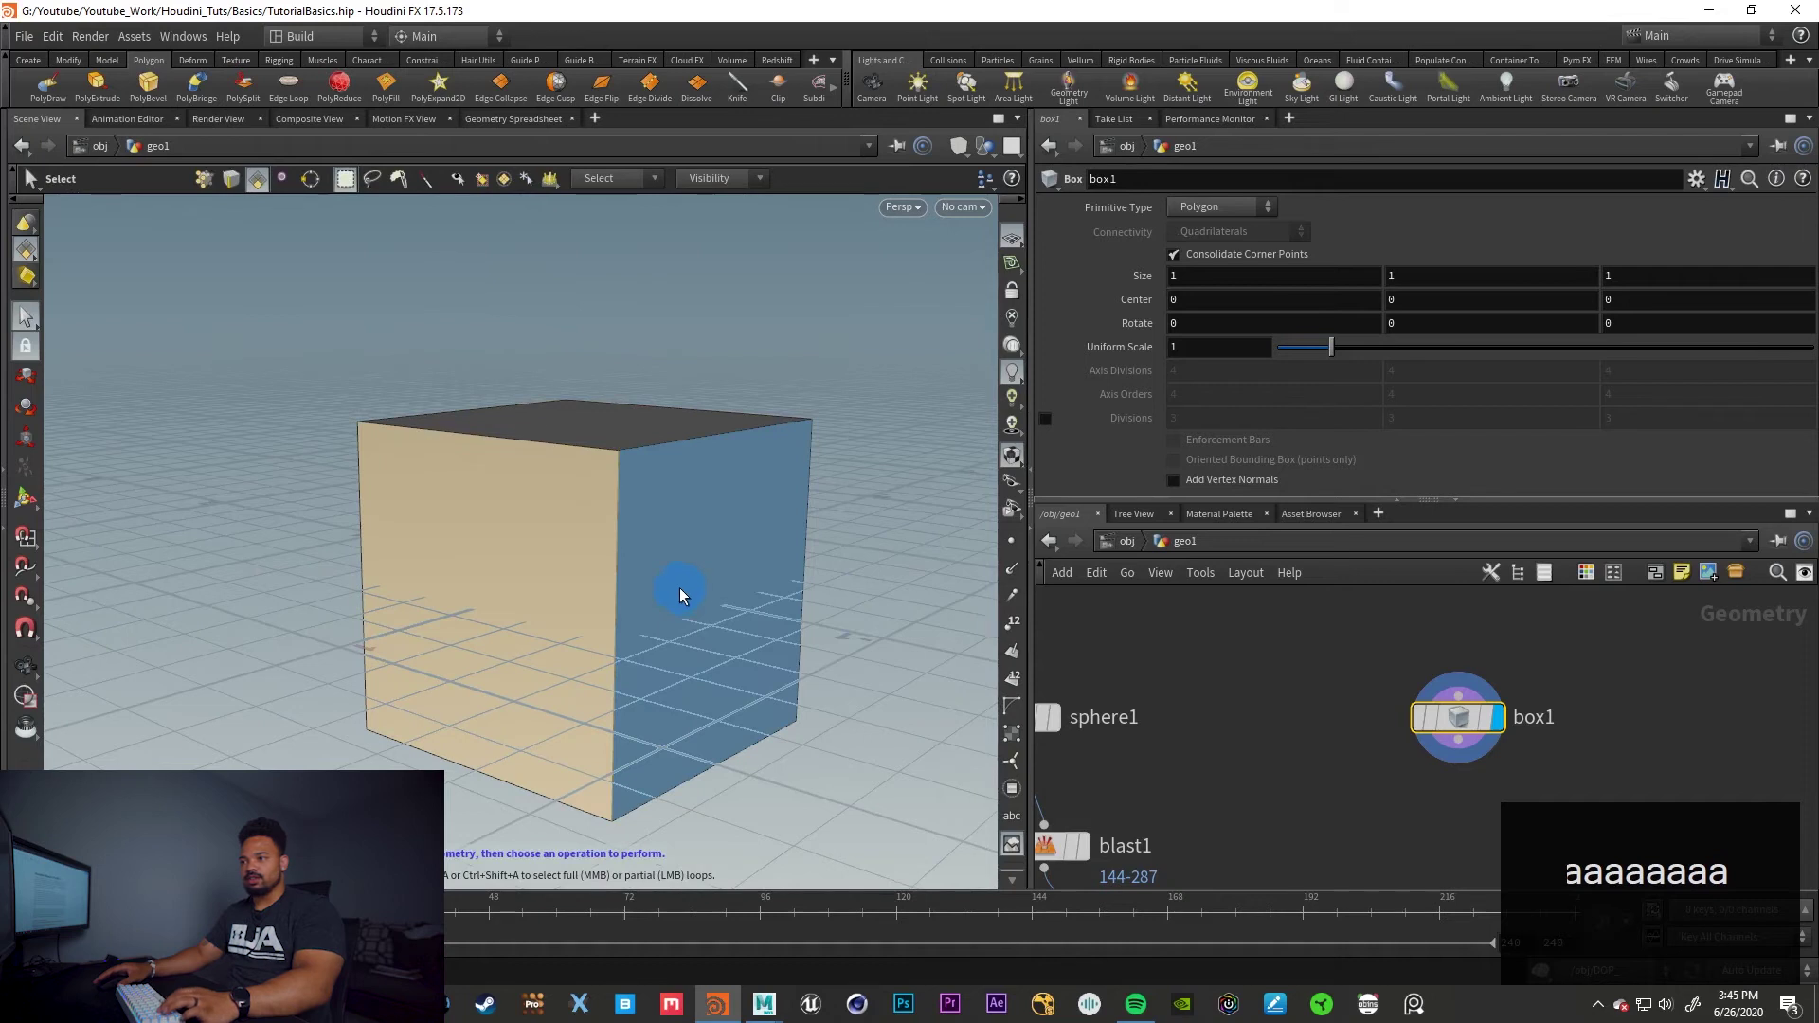
key(a)
middle_click(686, 592)
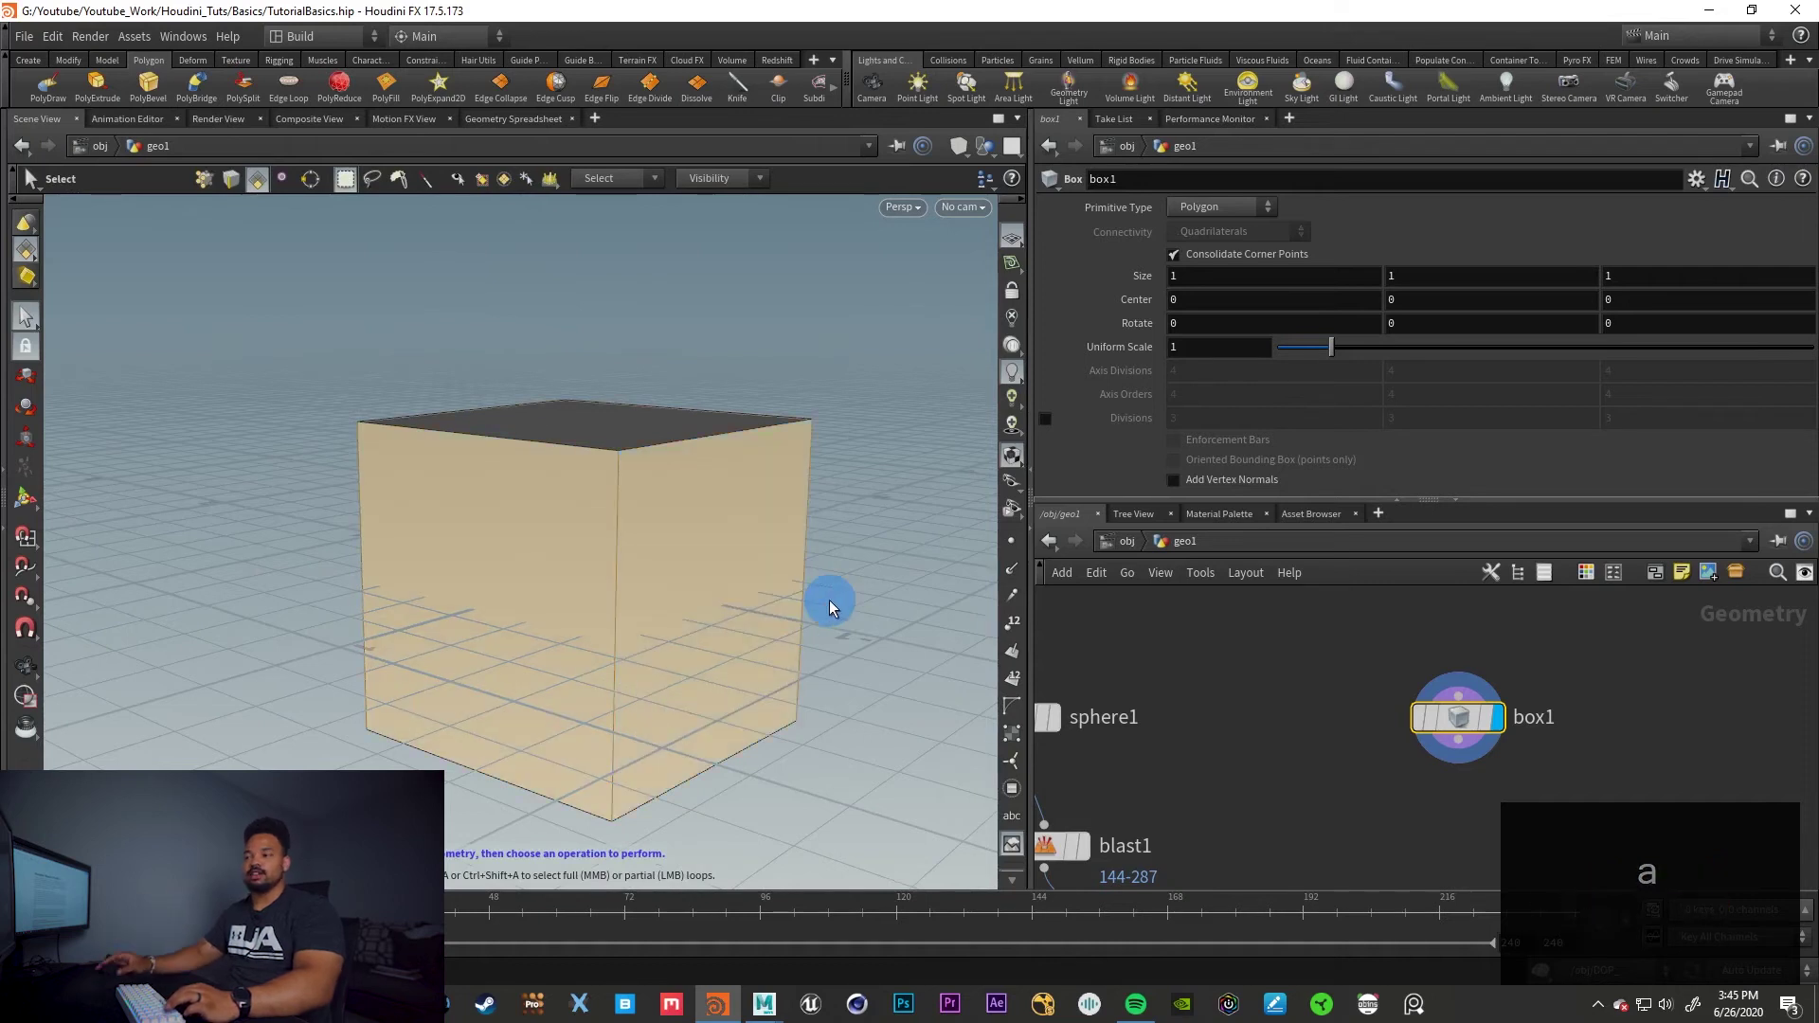
alt+drag(808, 594, 372, 612)
alt+drag(523, 629, 565, 651)
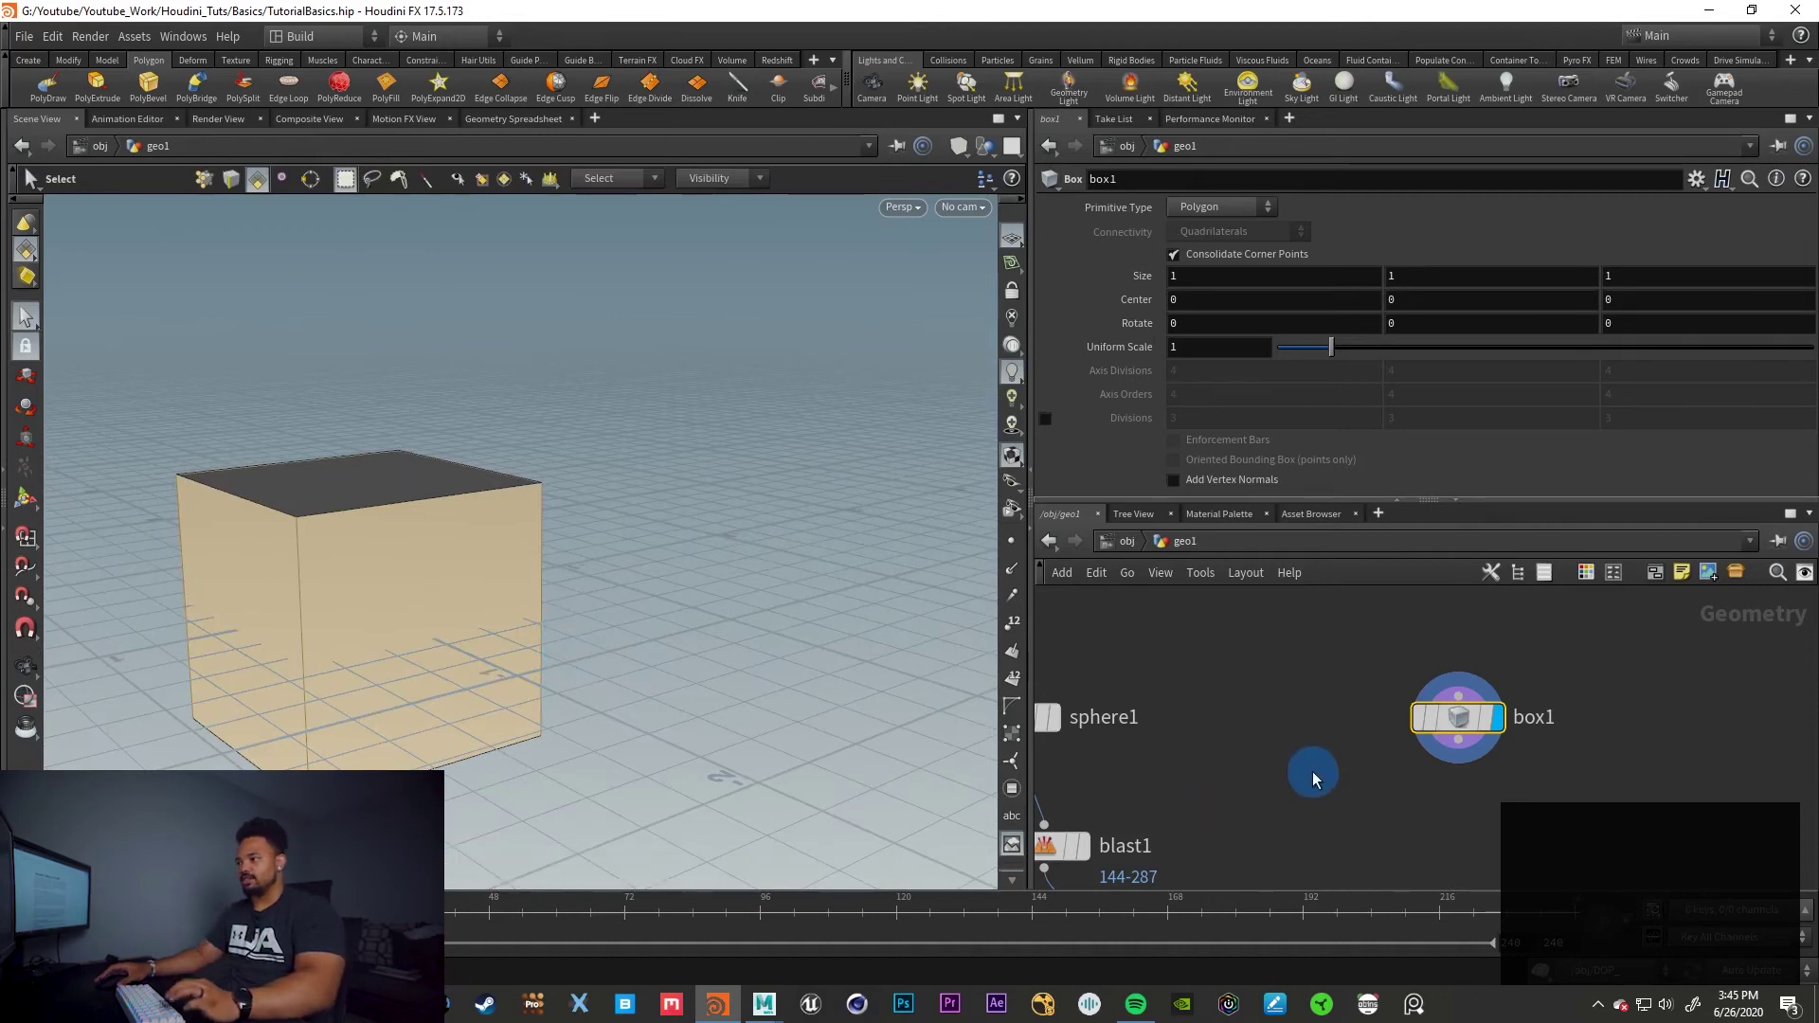
Delete the box1 node and go up from geo1 to the object level
scroll(1352, 780, down, 2)
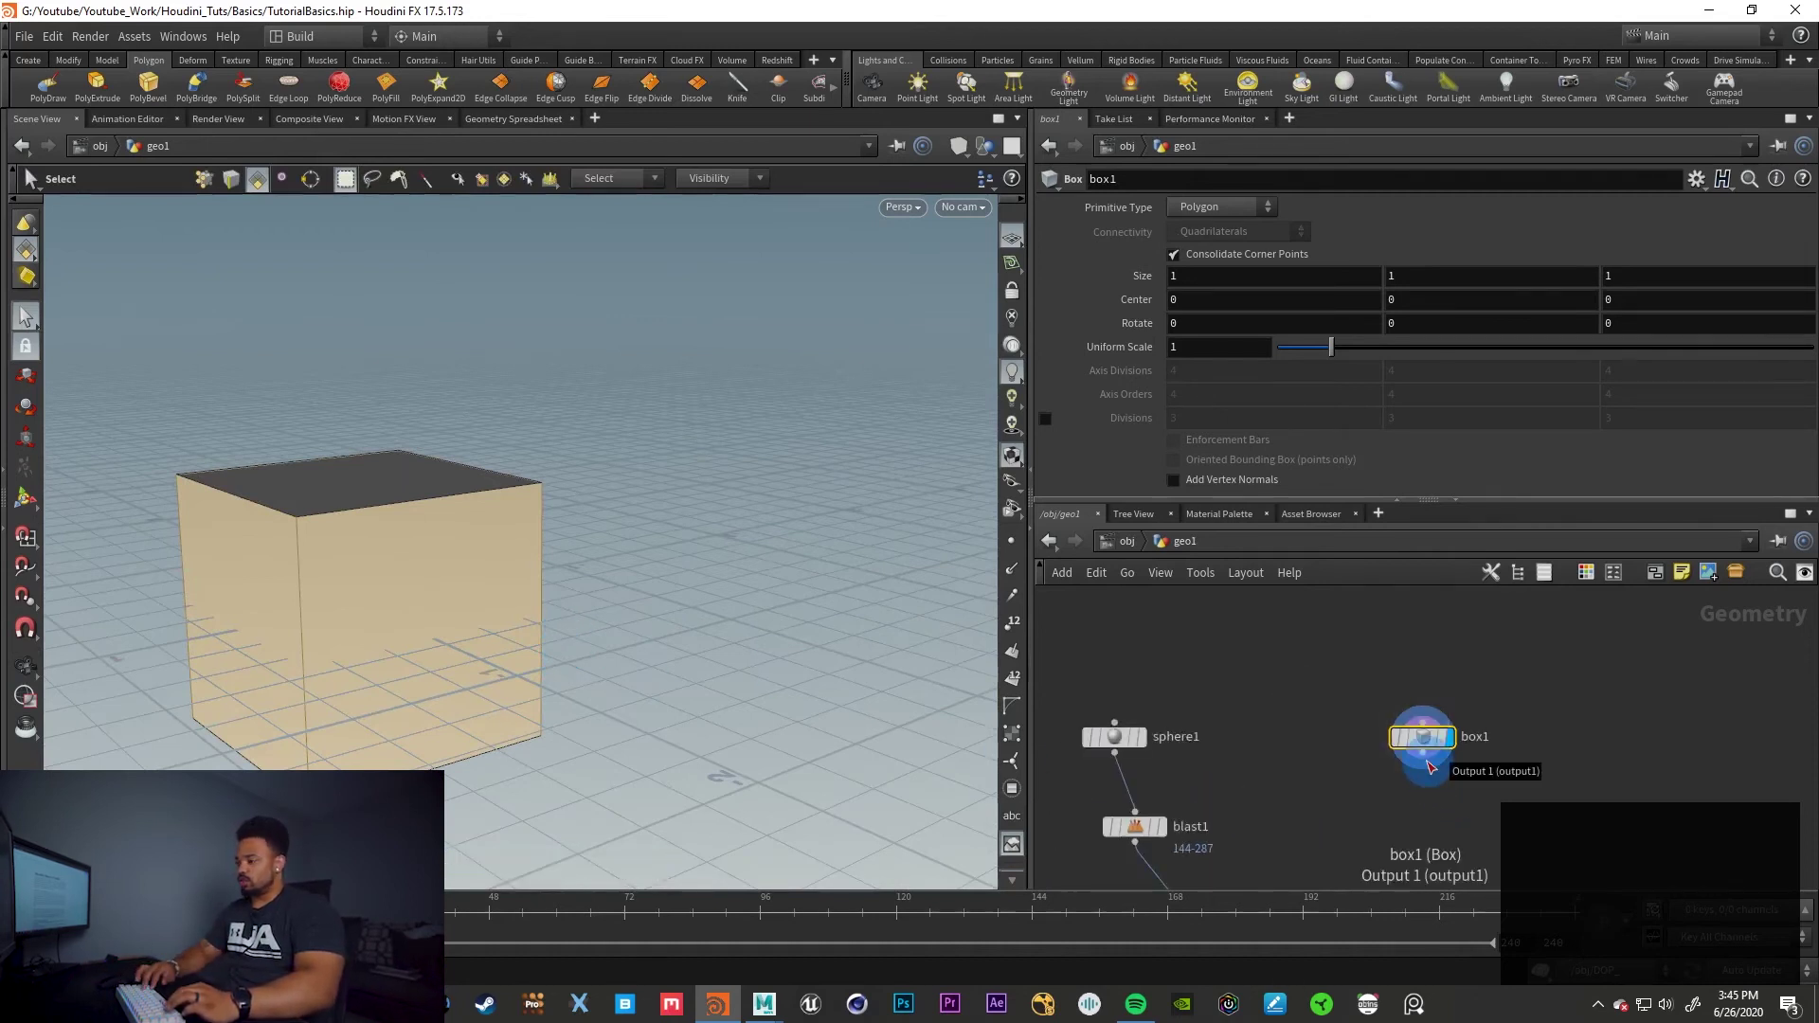
key(Delete)
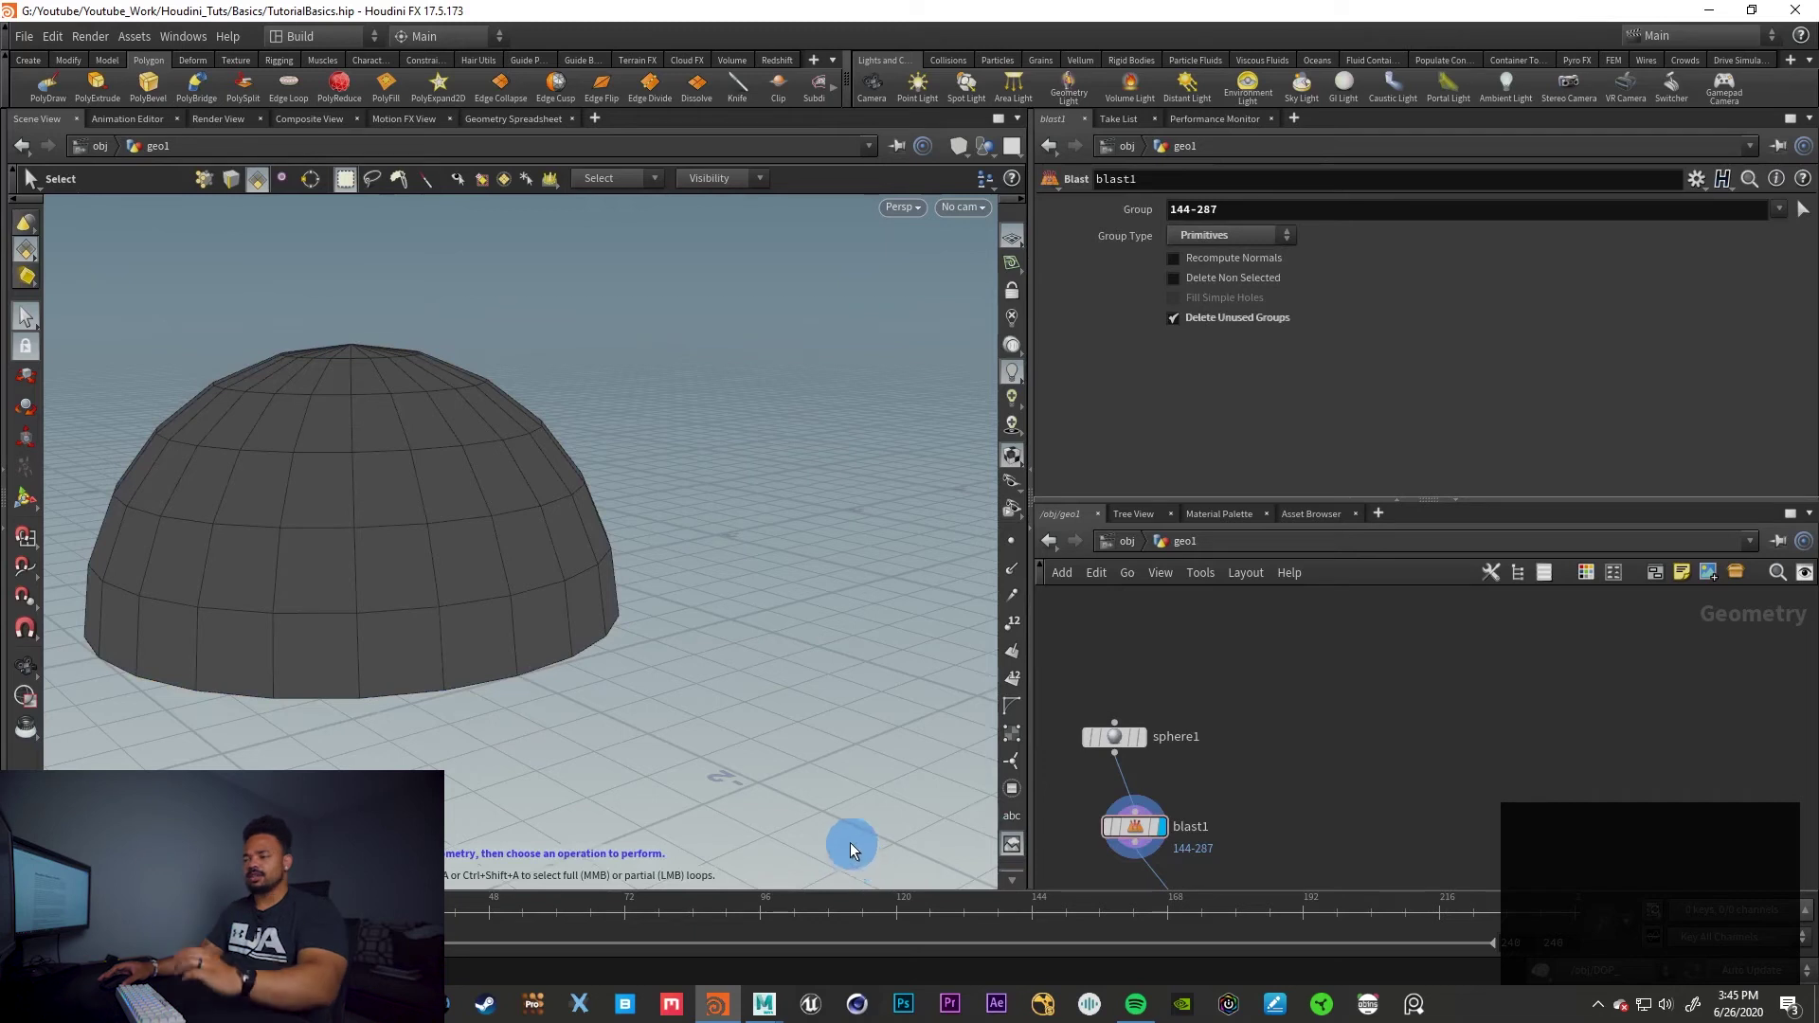
click(1120, 548)
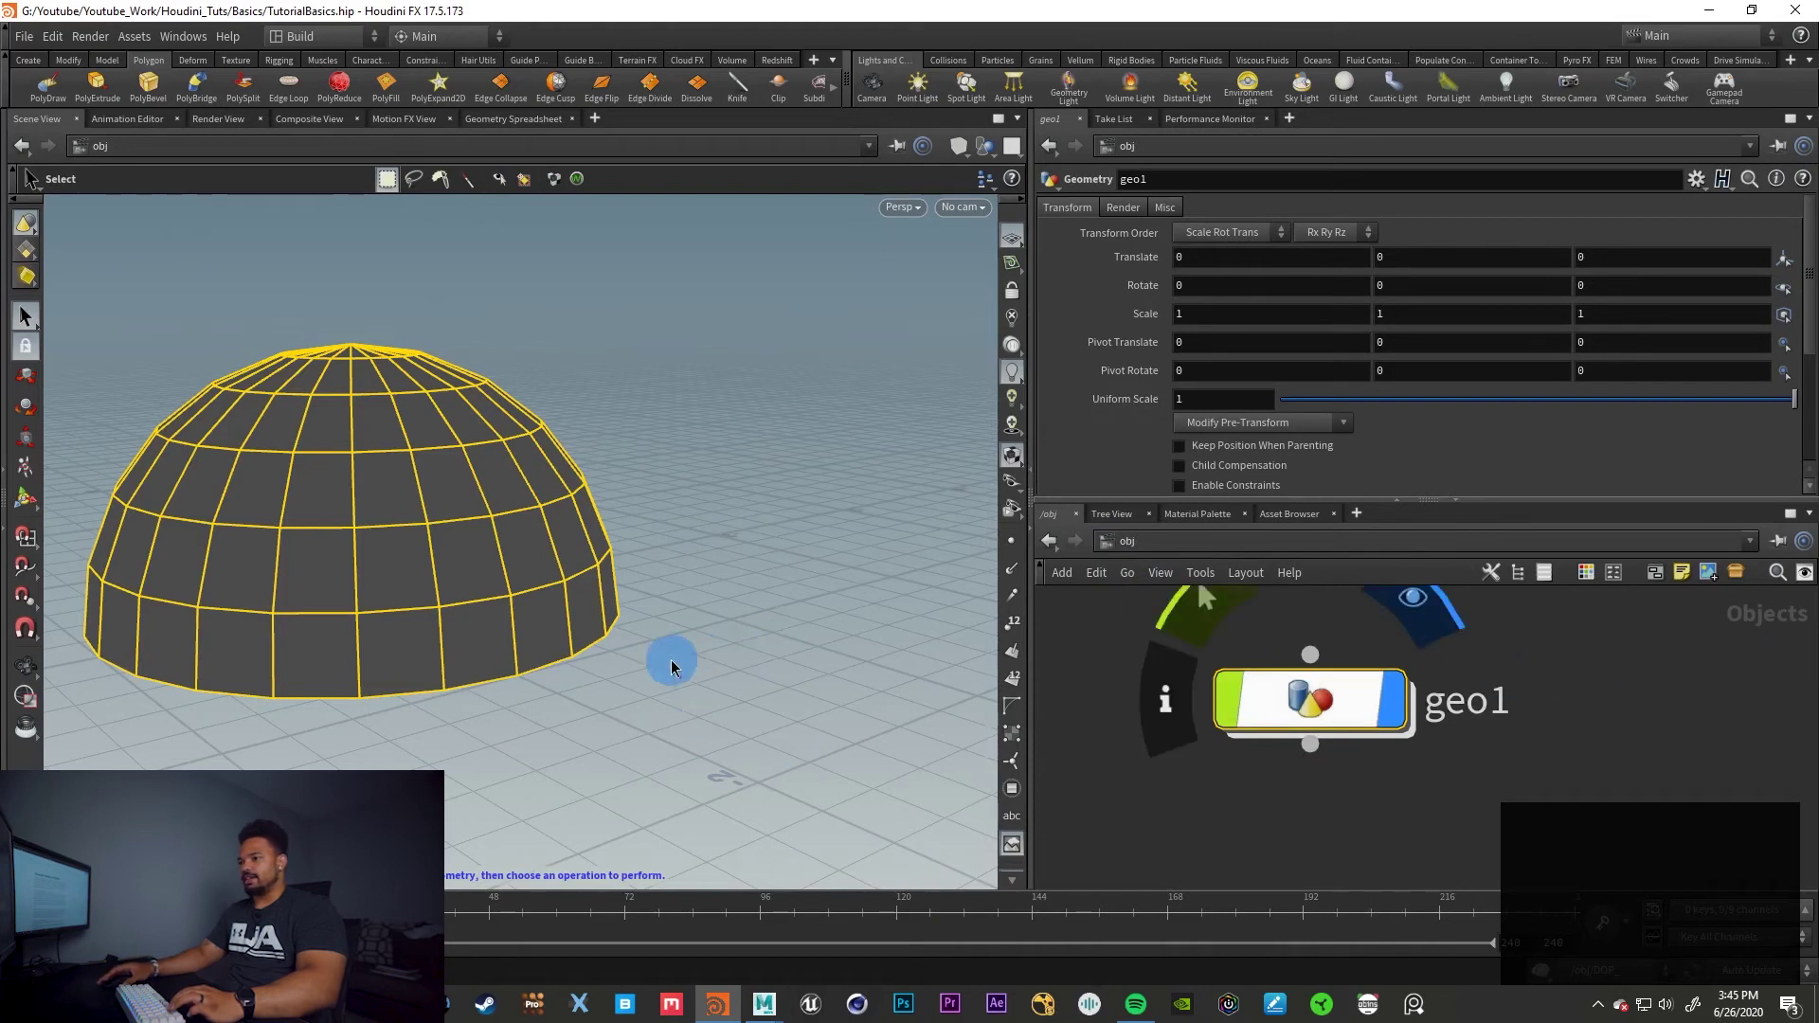
alt+right_drag(691, 651, 689, 660)
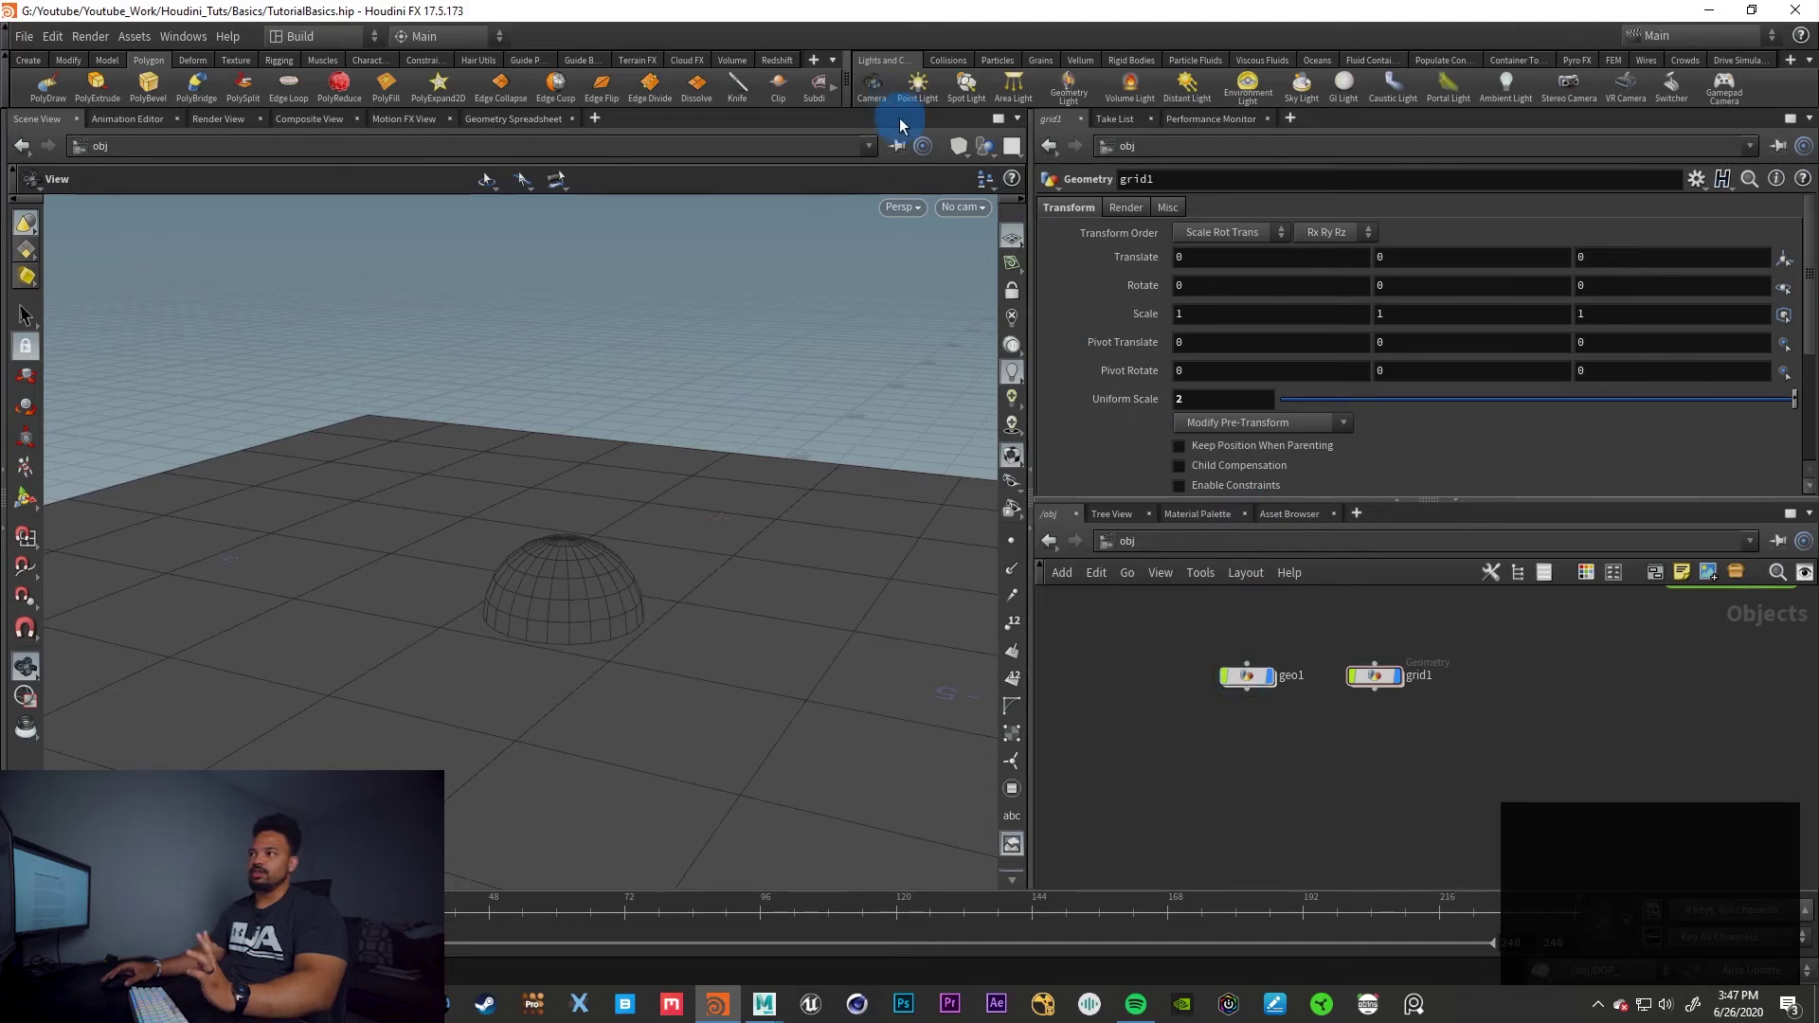
Place a camera in the scene with the Camera tool at about 0.97, 3.29, 3.96
click(872, 87)
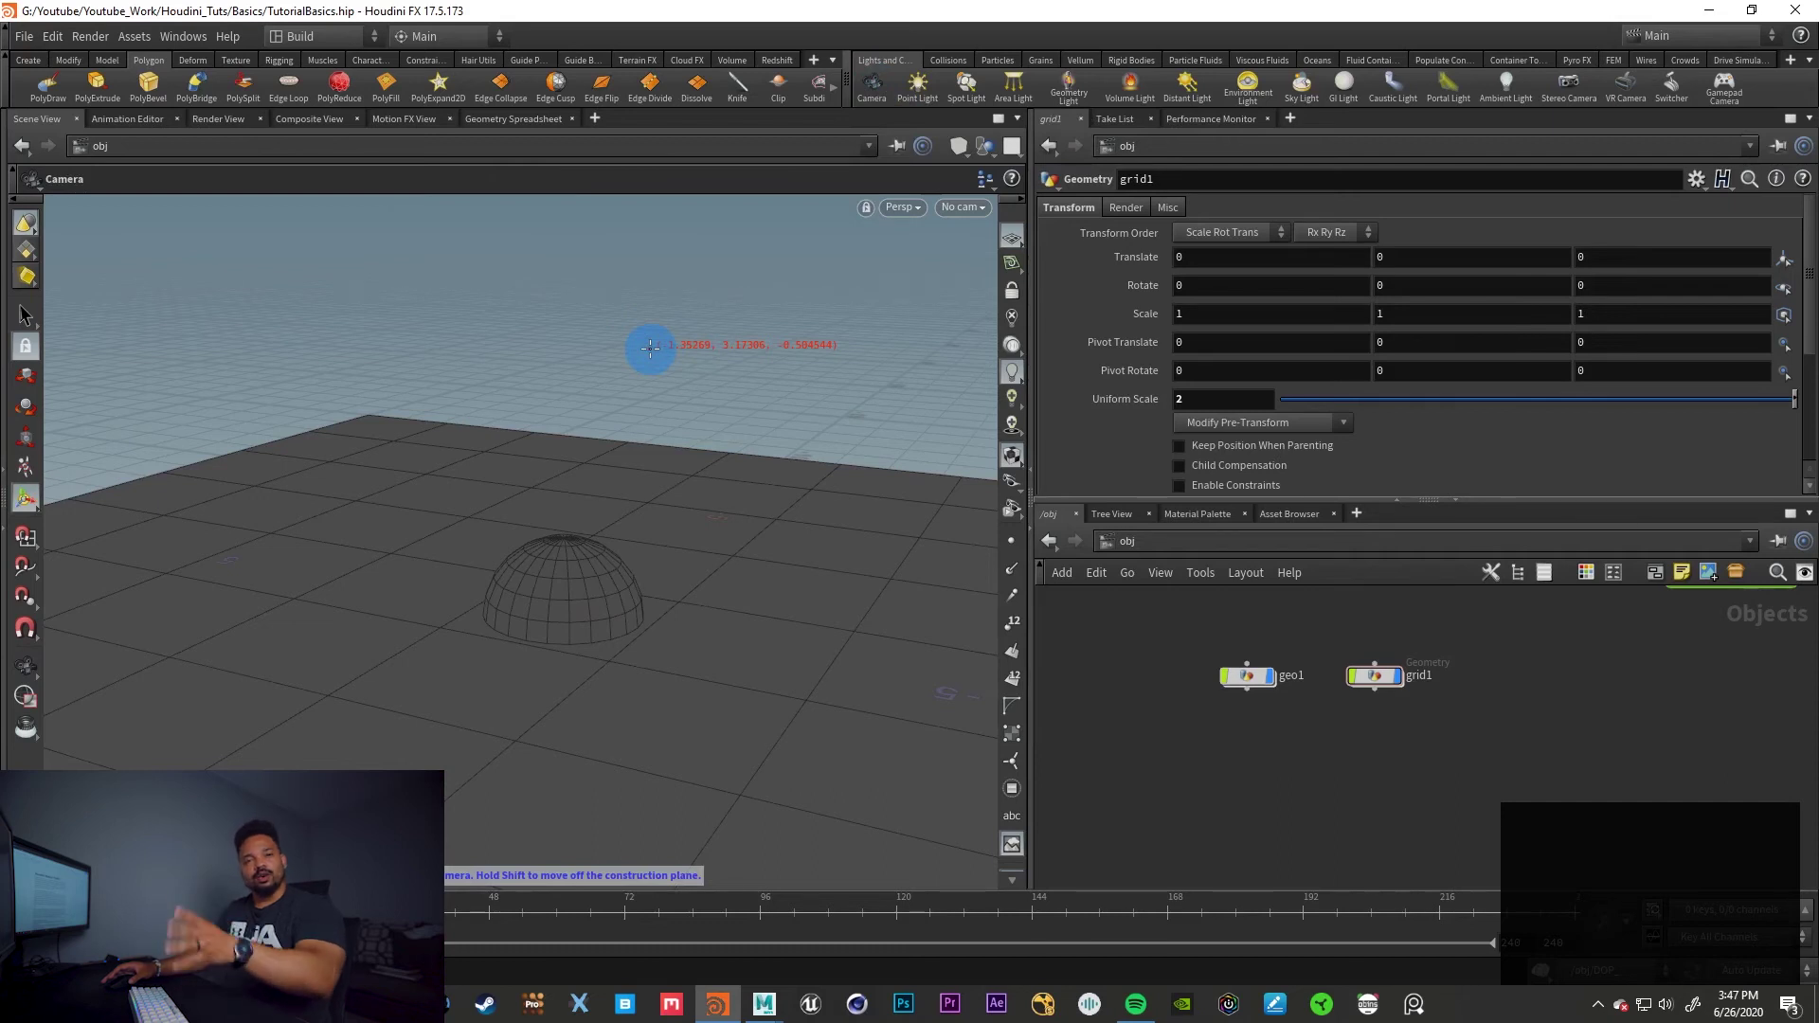
click(246, 340)
key(Escape)
drag(516, 495, 423, 502)
key(Return)
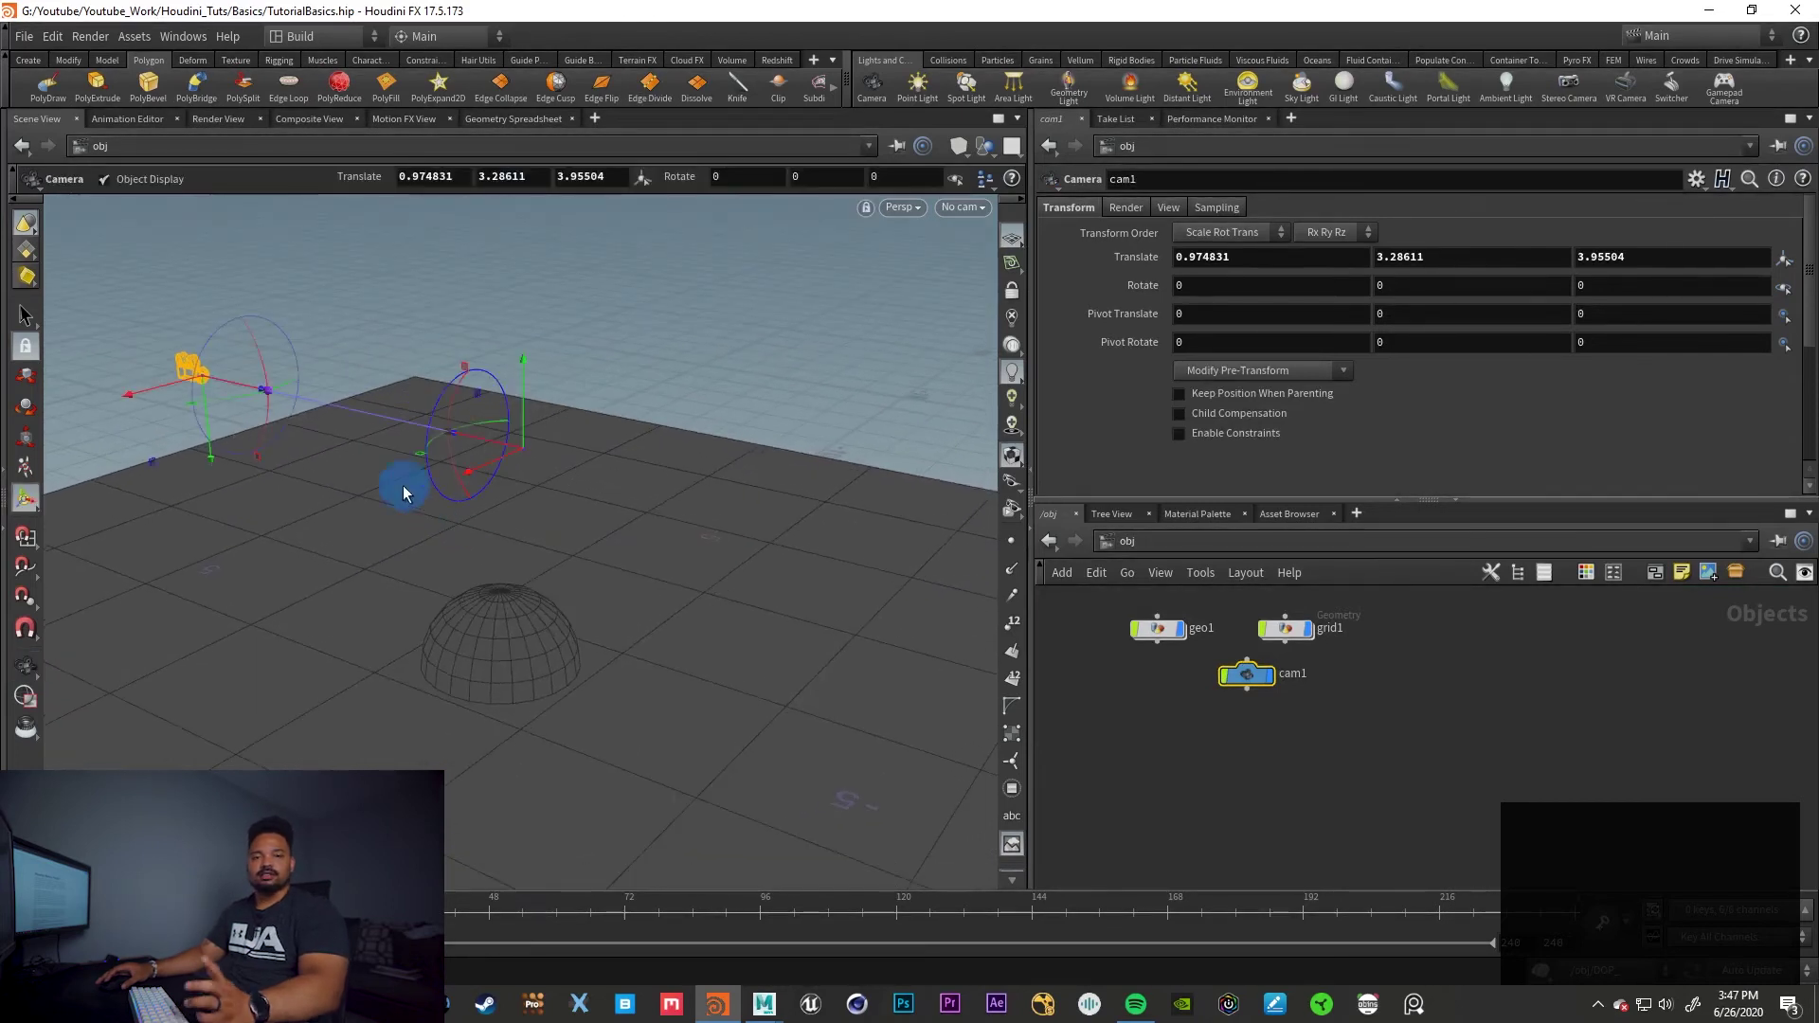
Move the cam1 node down away from geo1 and grid1, and delete it
drag(1247, 675, 1256, 743)
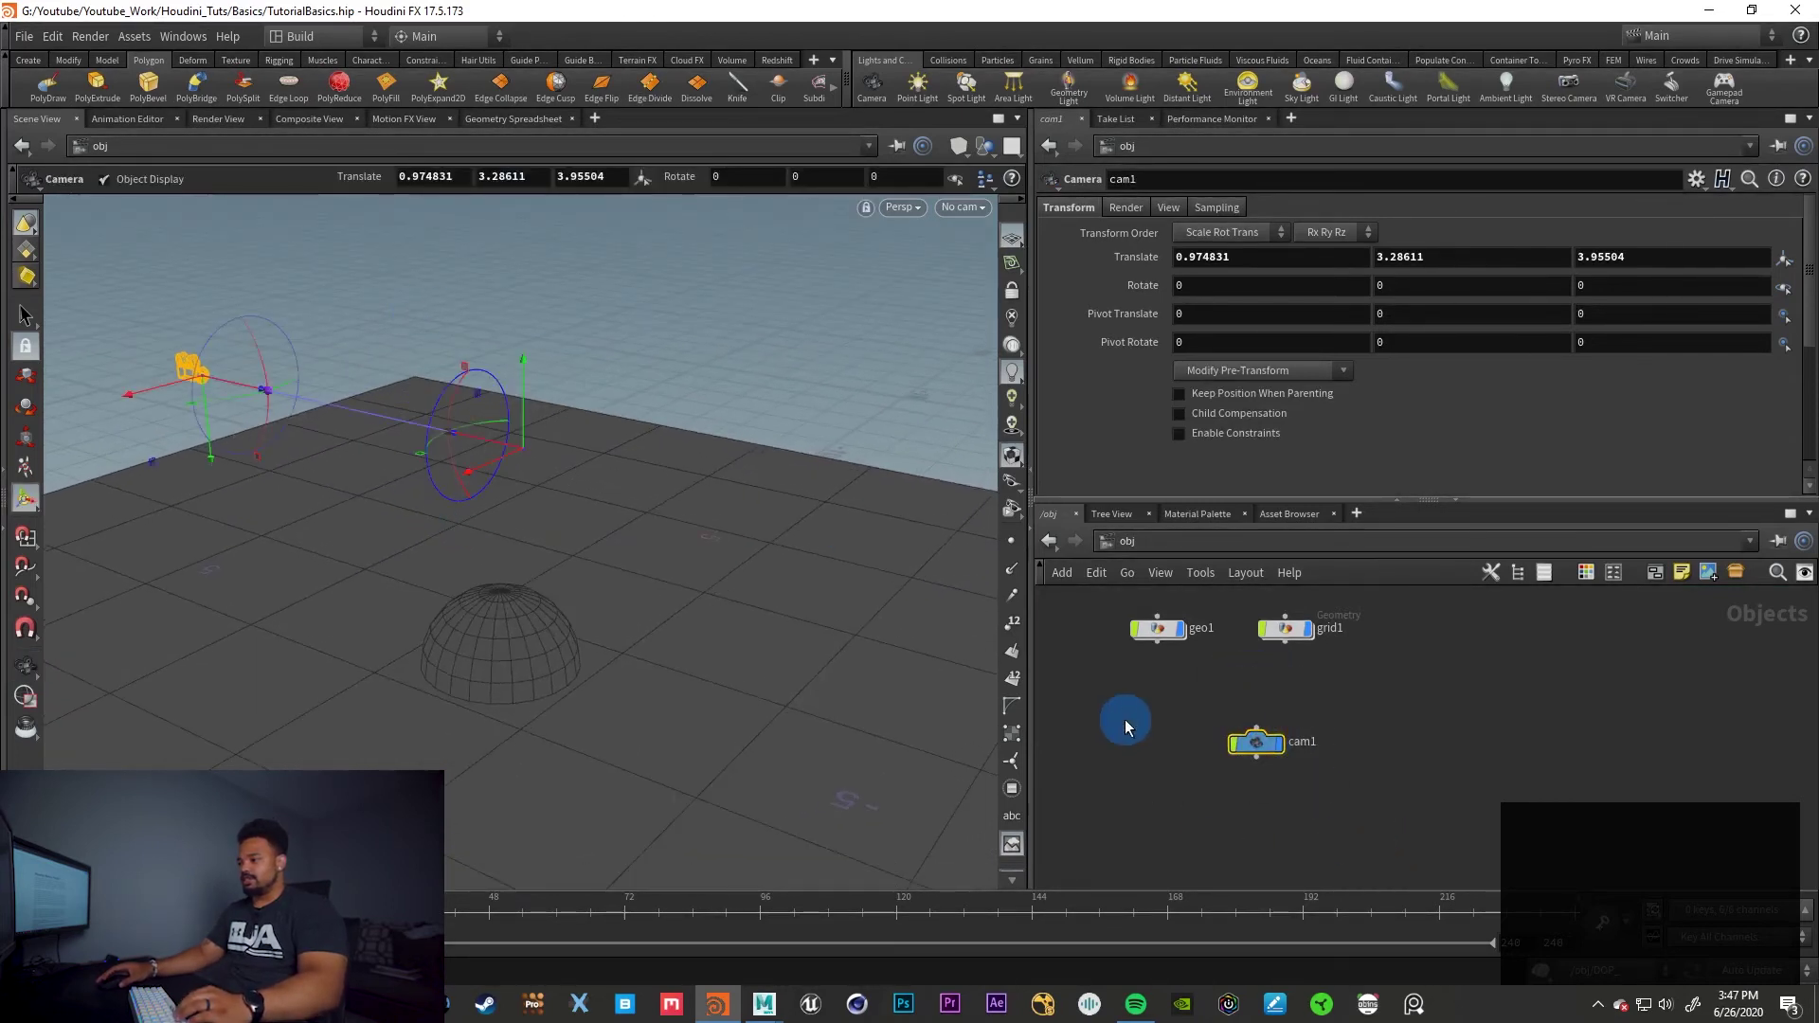
key(BackSpace)
key(BackSpace)
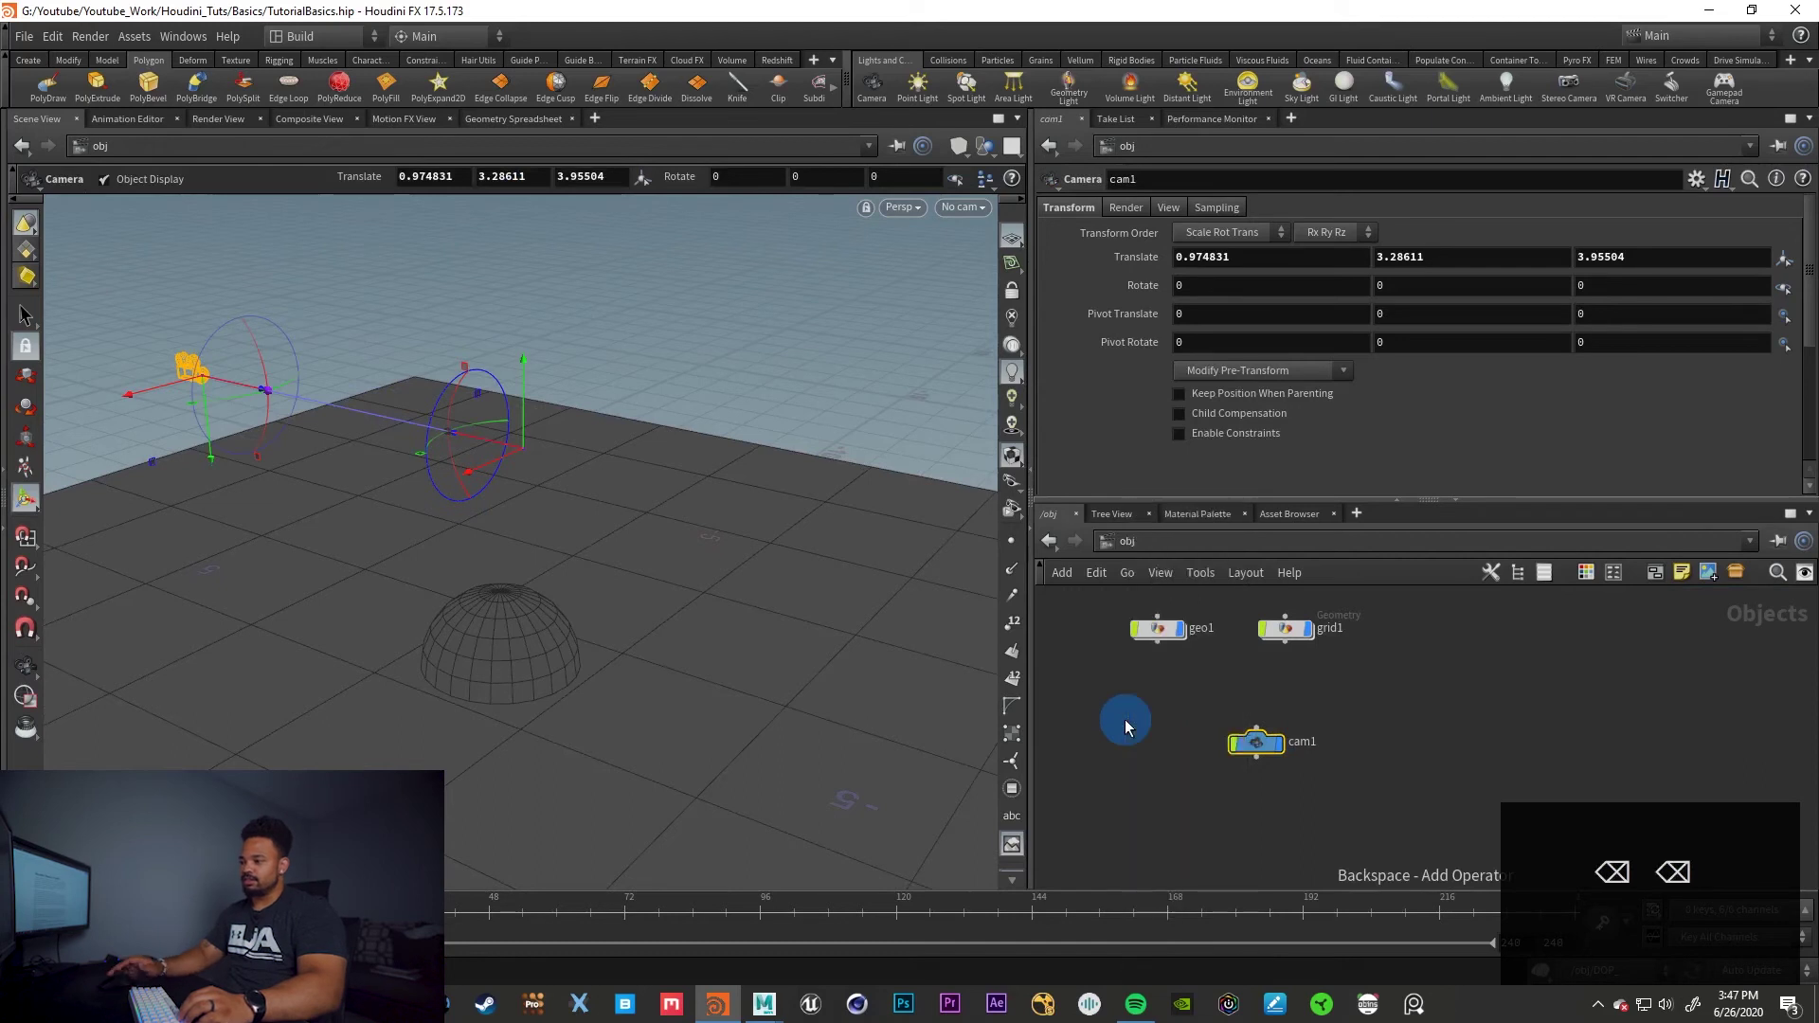
key(Delete)
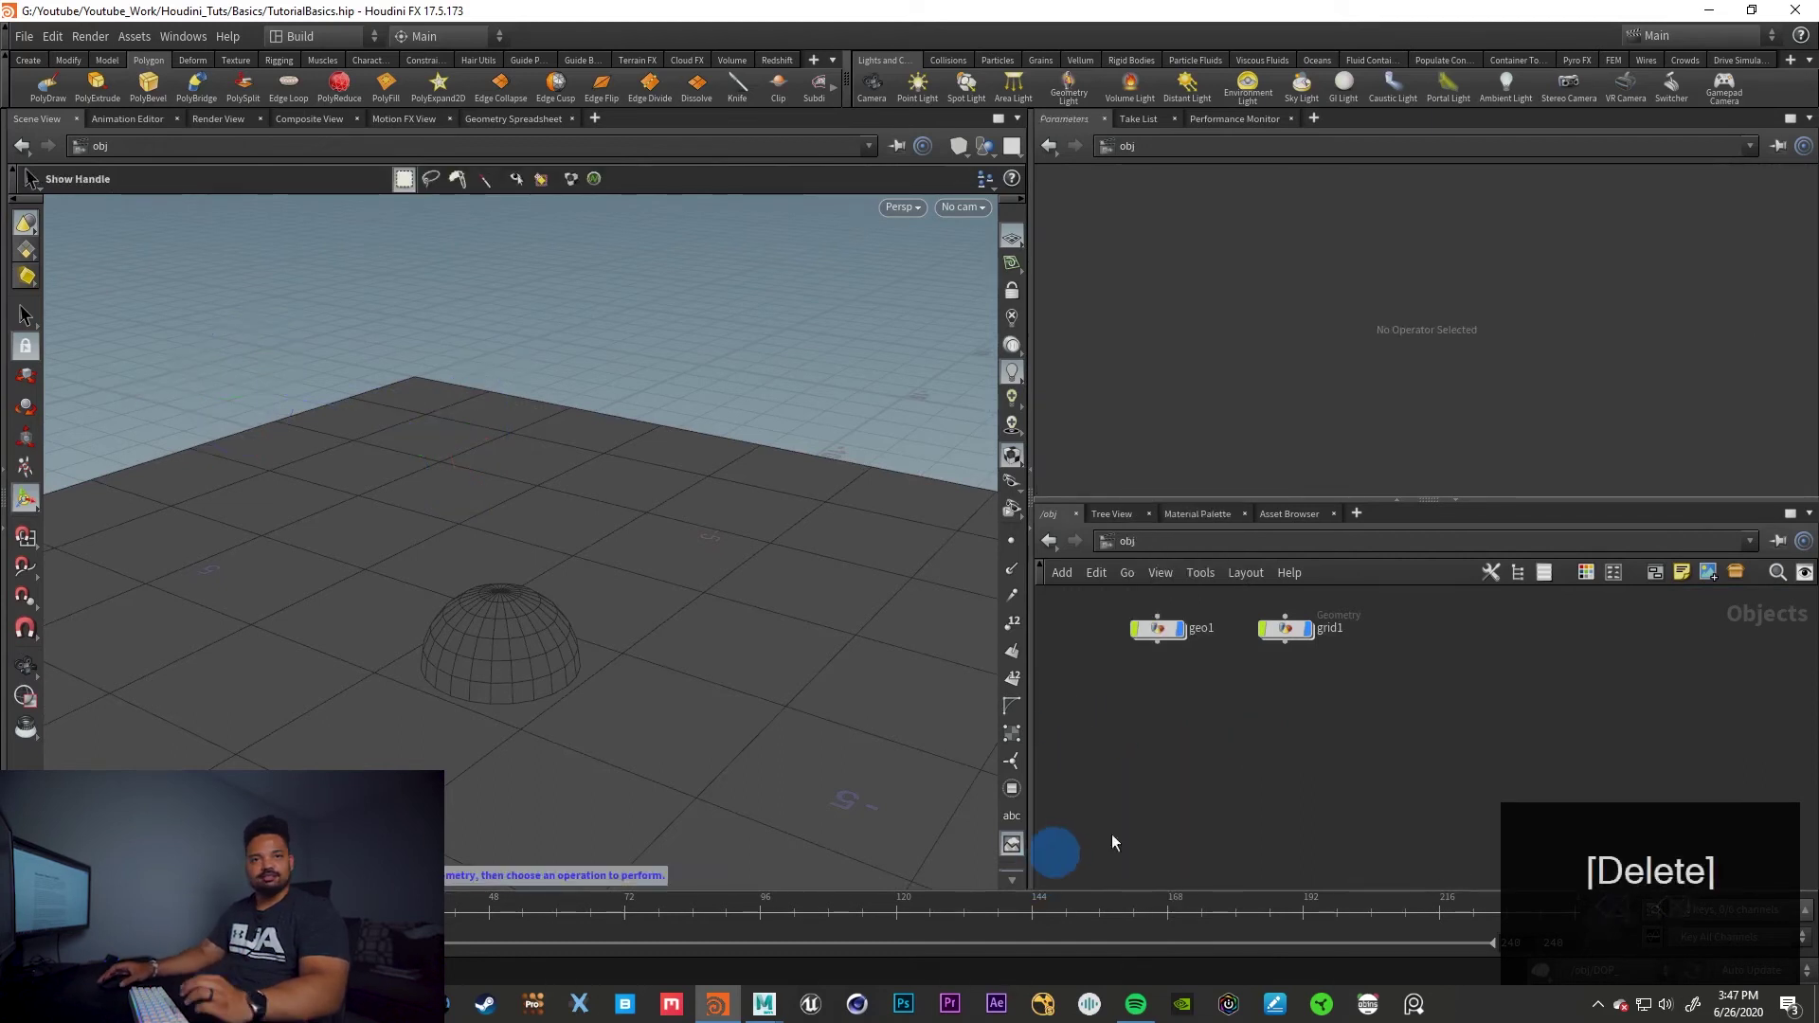
Add a Camera node to the object network below geo1 and grid1 by searching the operators for "cam"
middle_drag(1269, 759, 1313, 773)
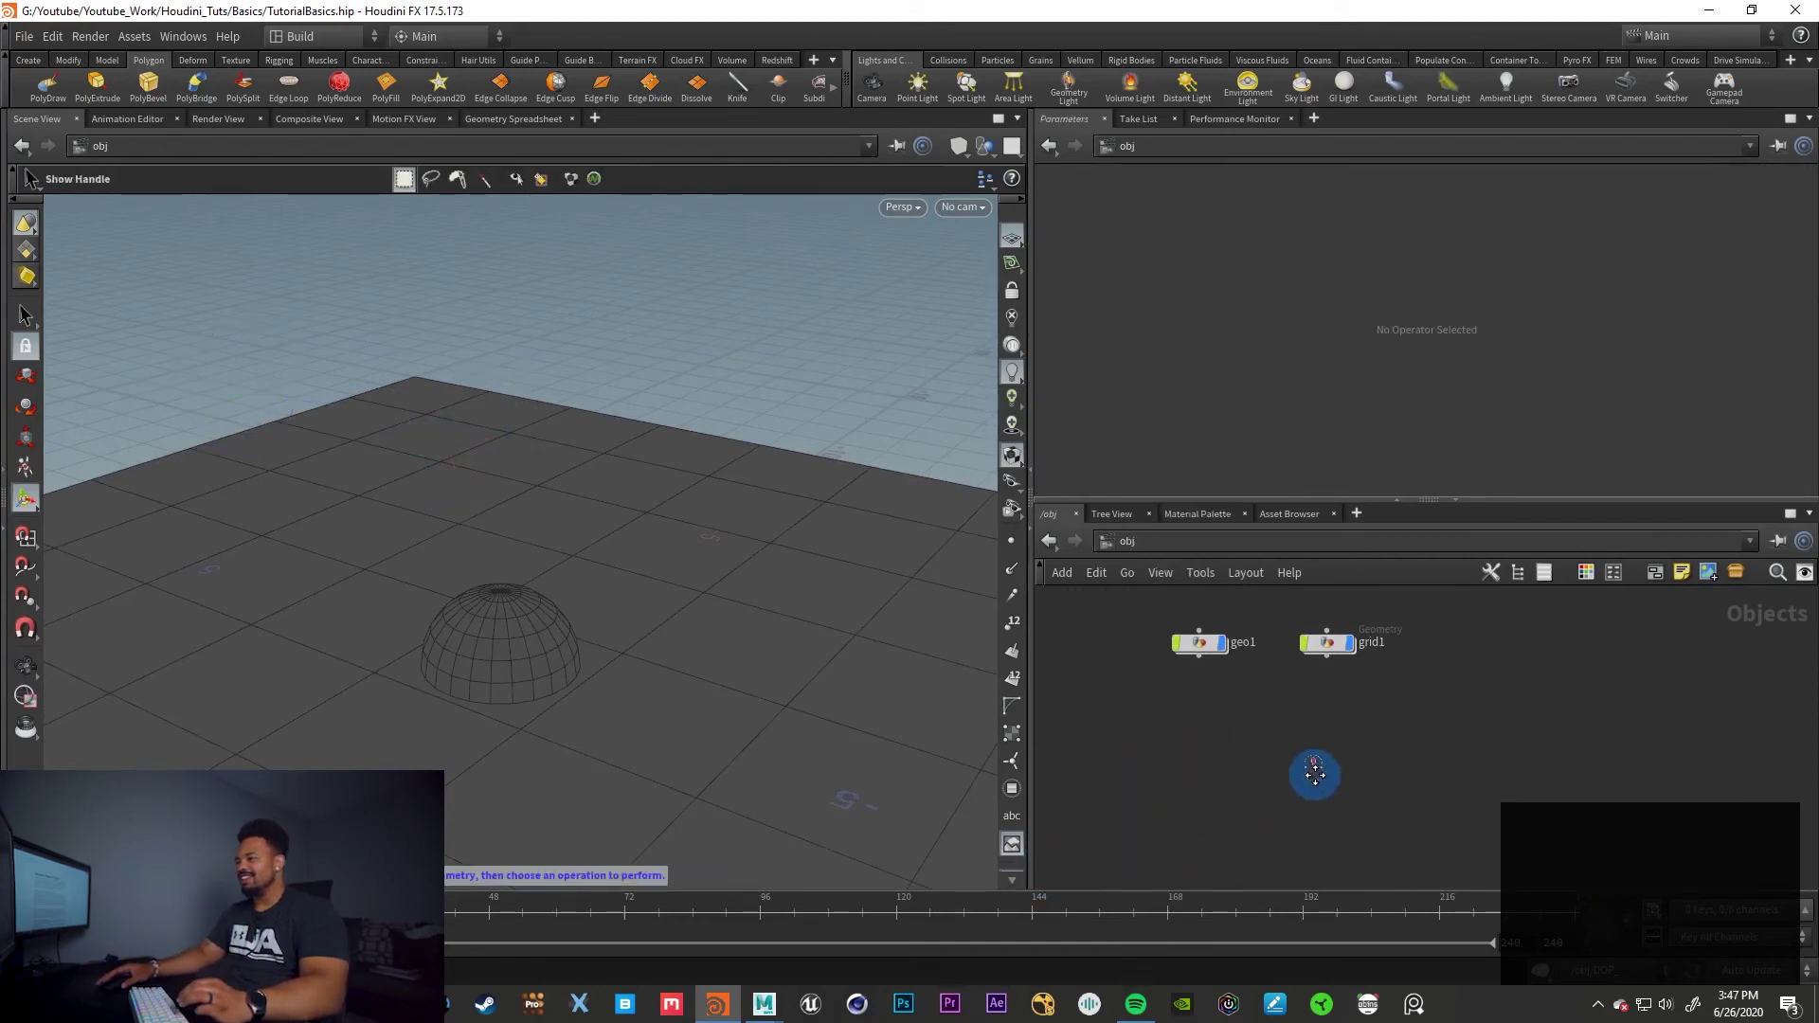
middle_drag(1219, 718, 1291, 703)
key(Tab)
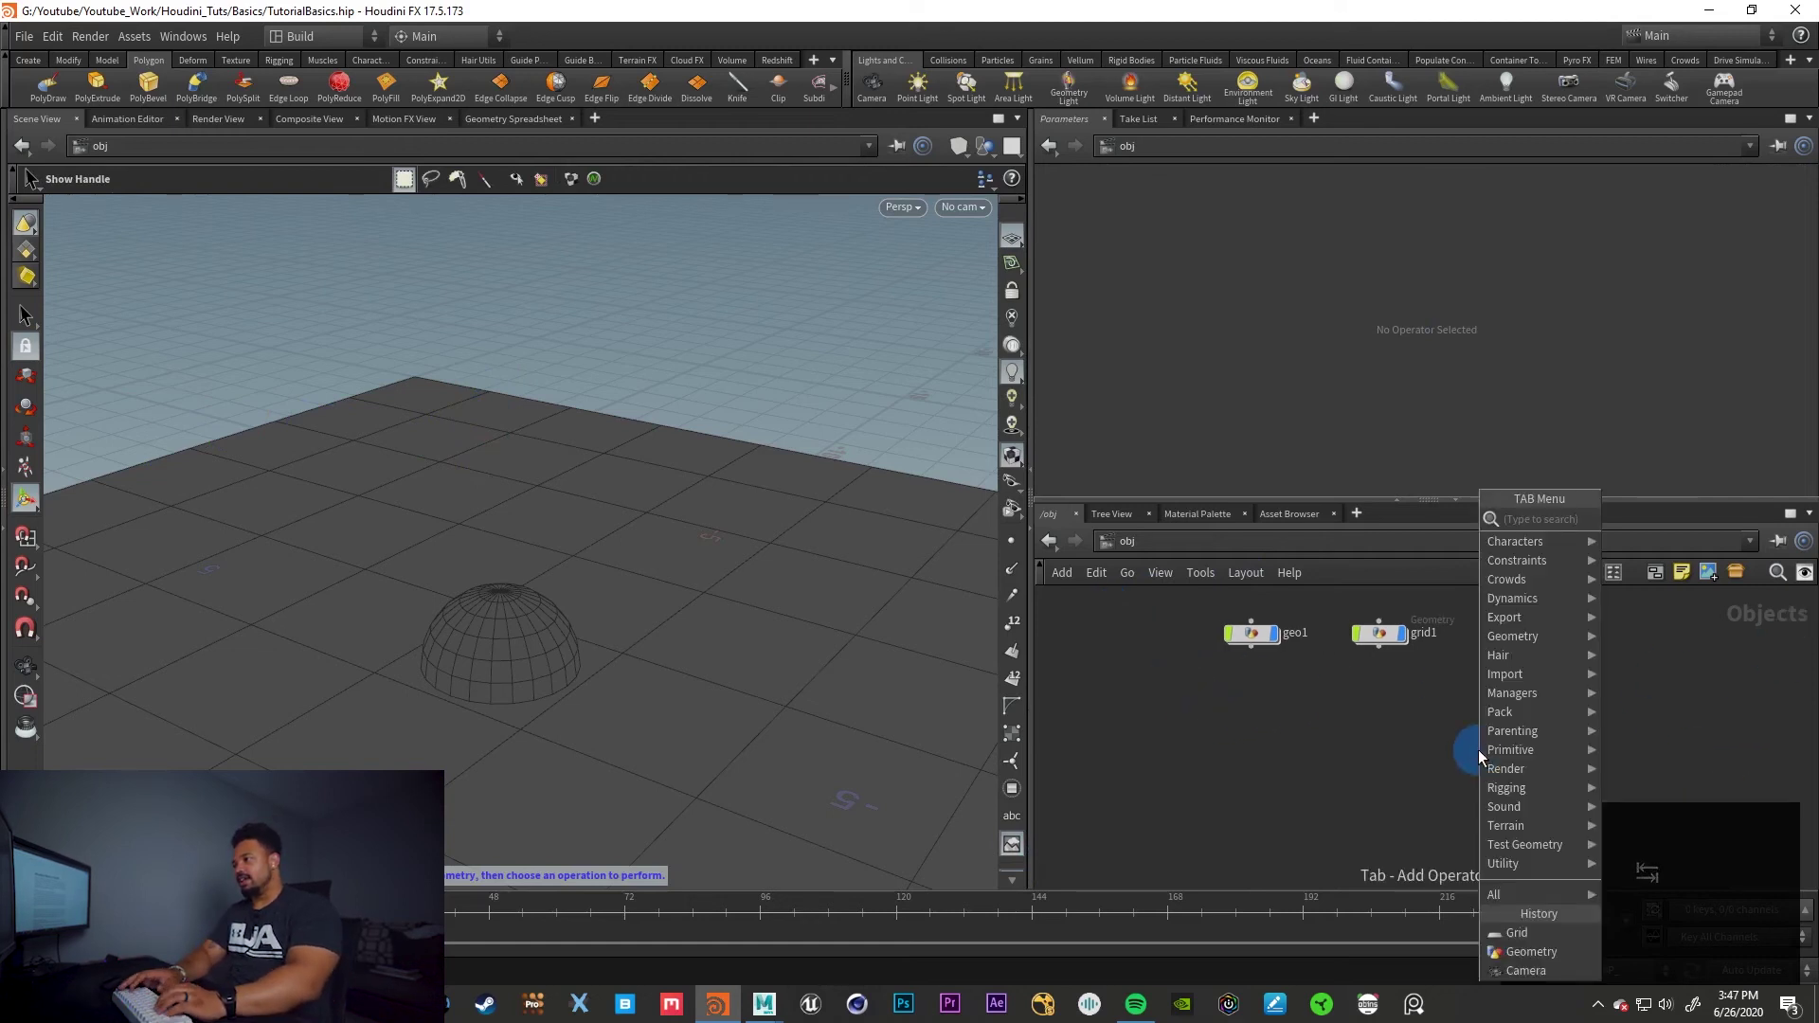
click(1317, 733)
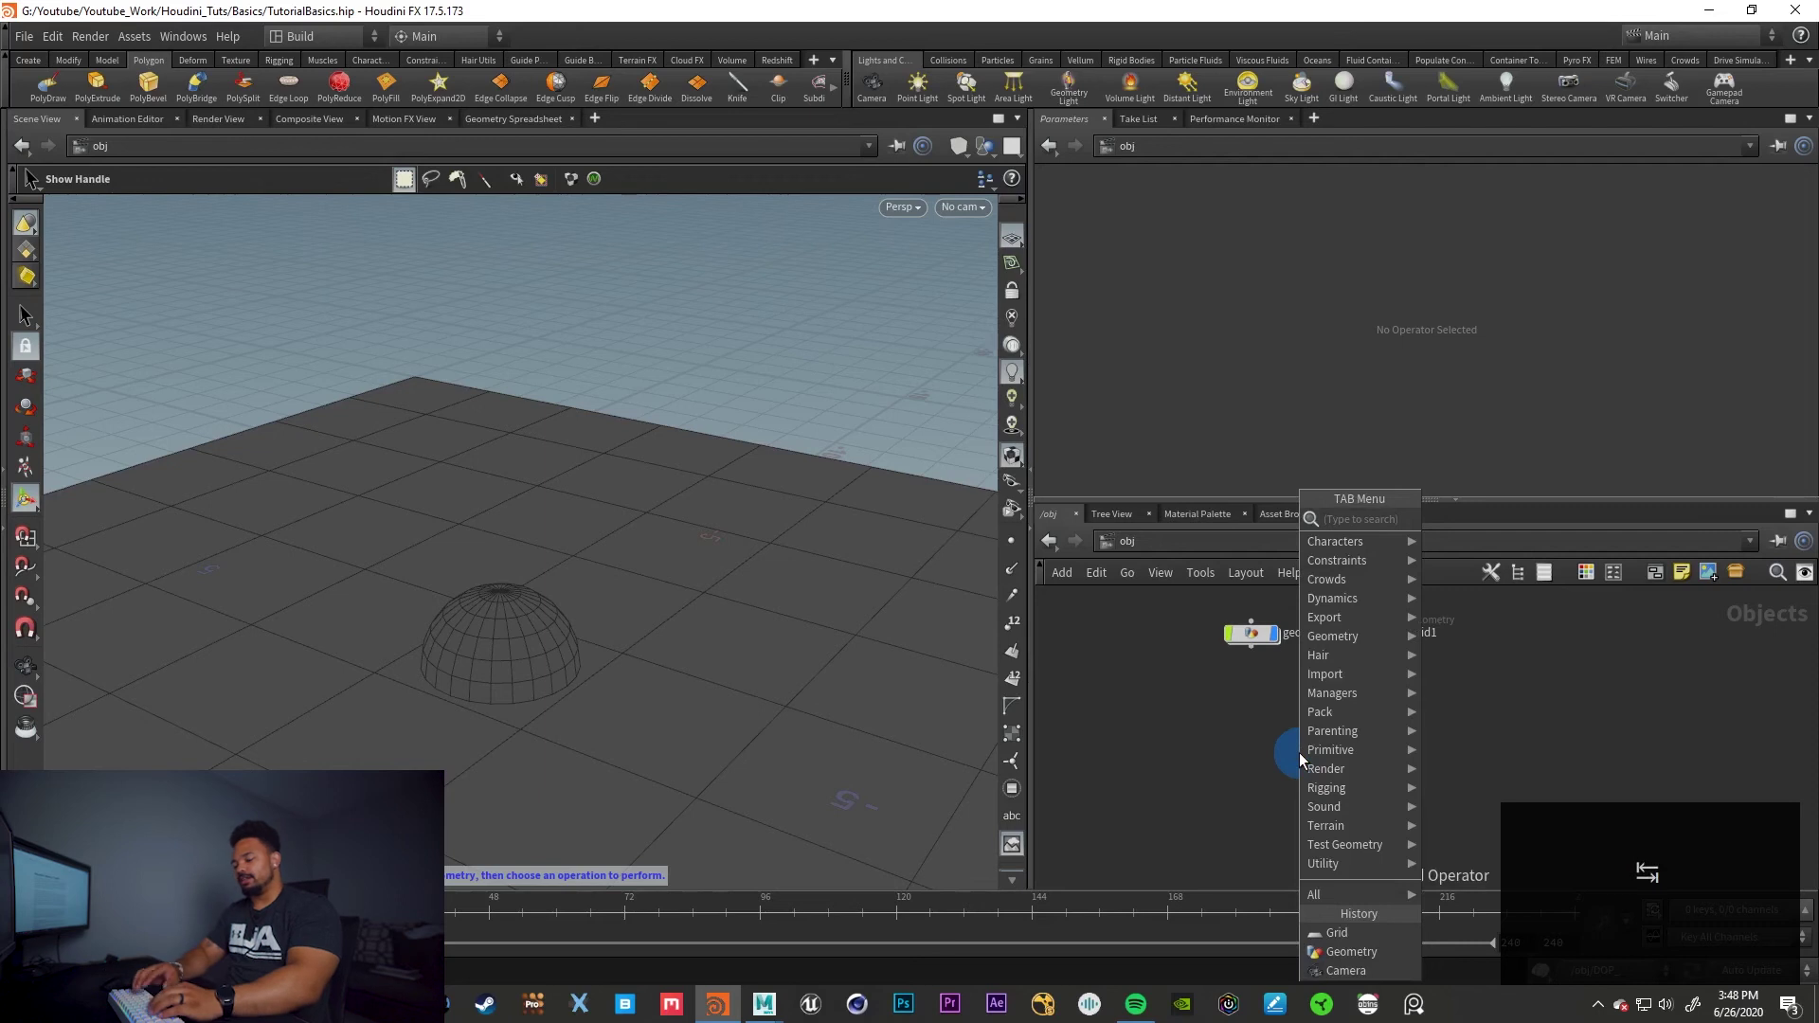
text(cam)
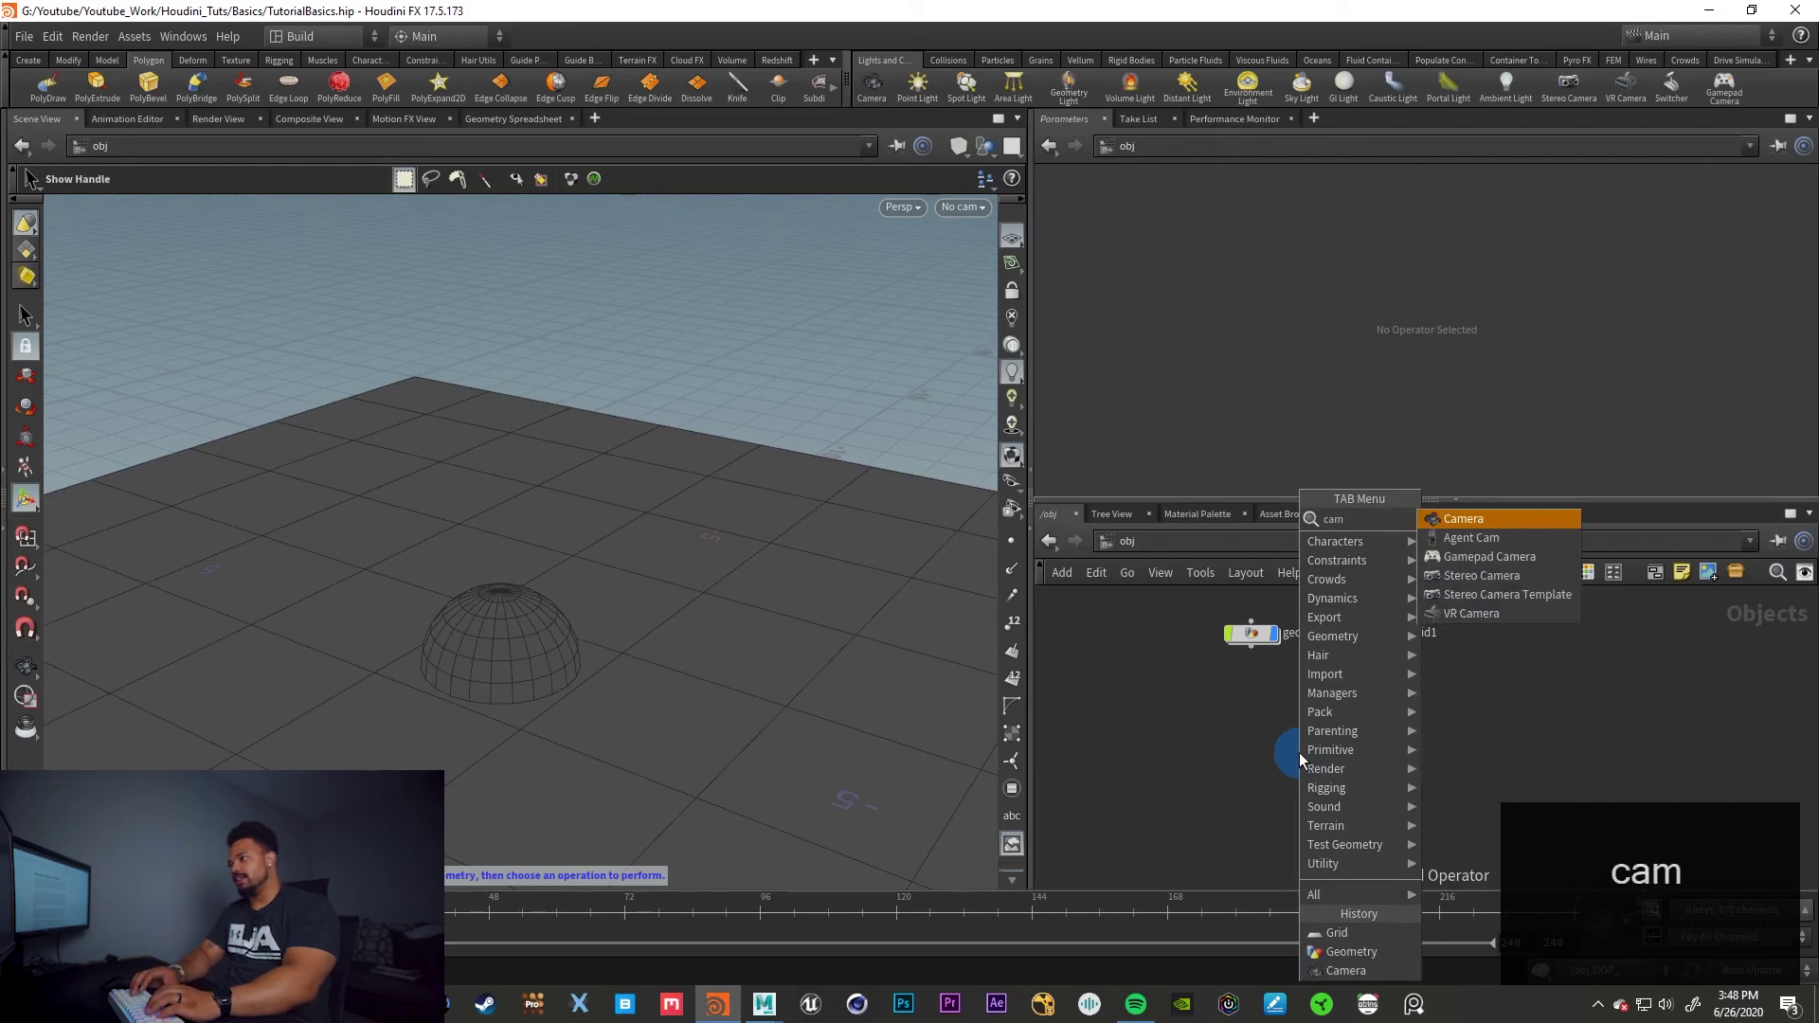
key(Return)
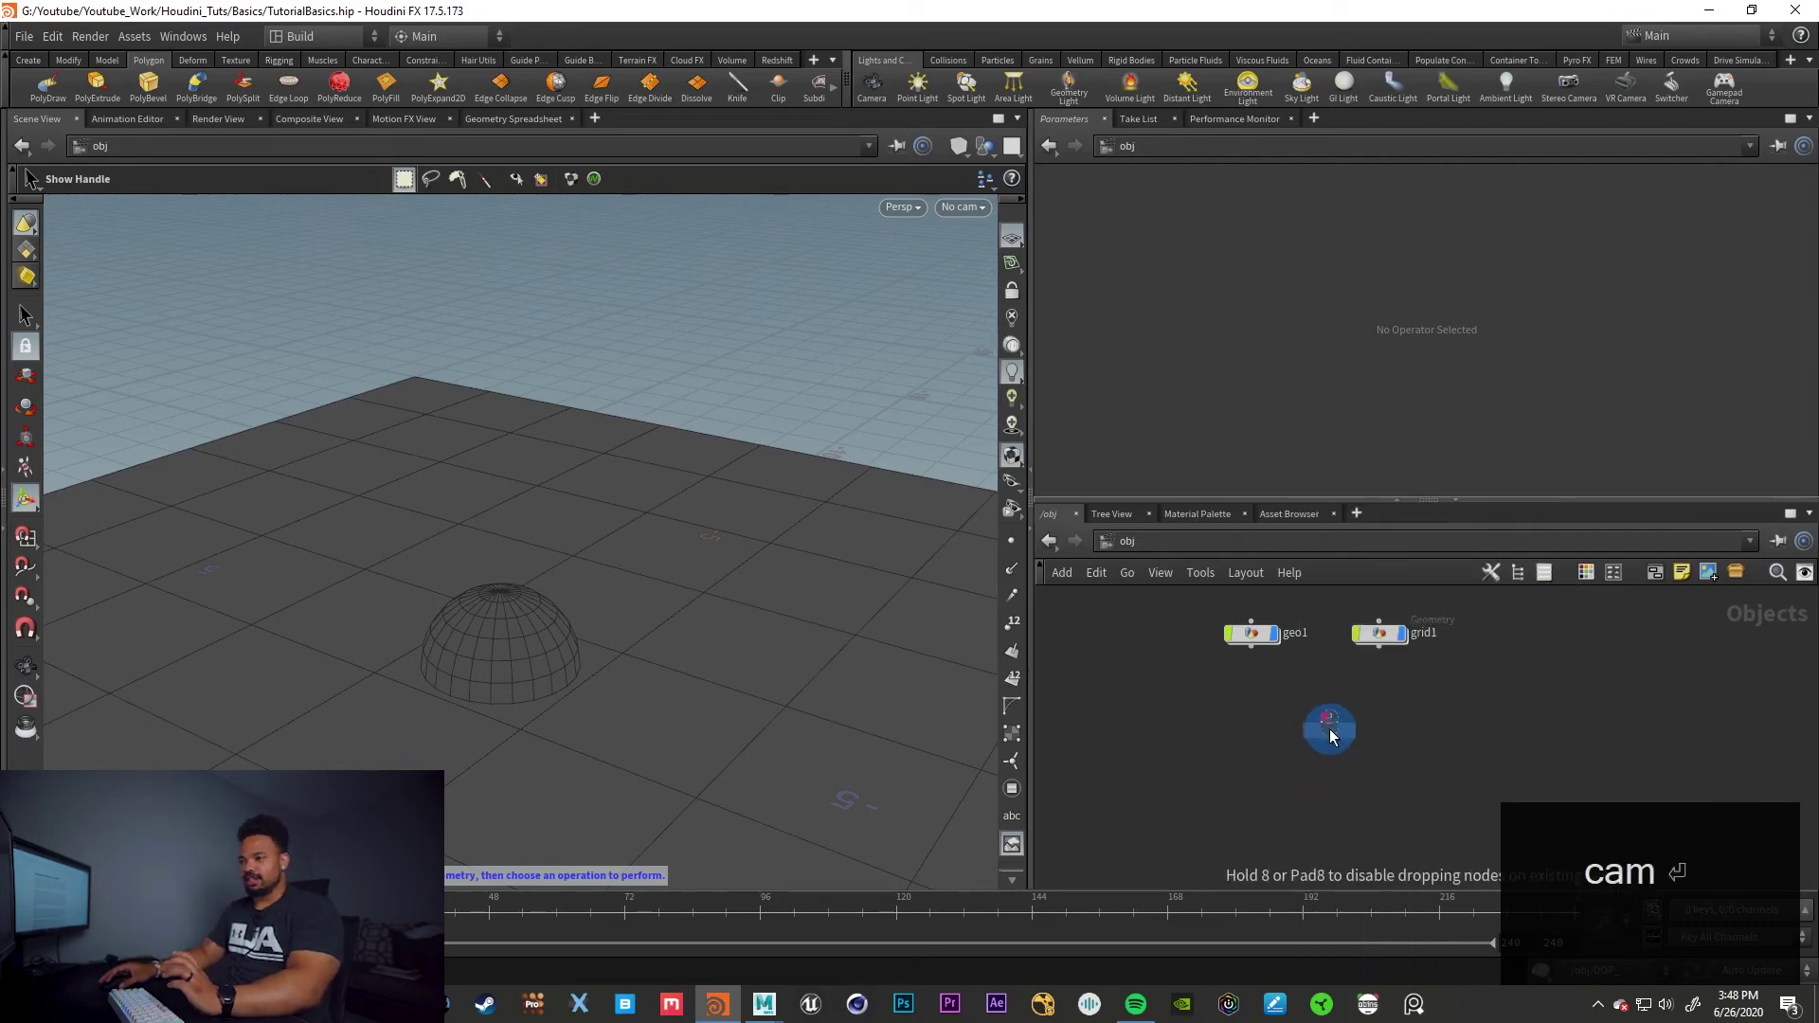
click(1331, 736)
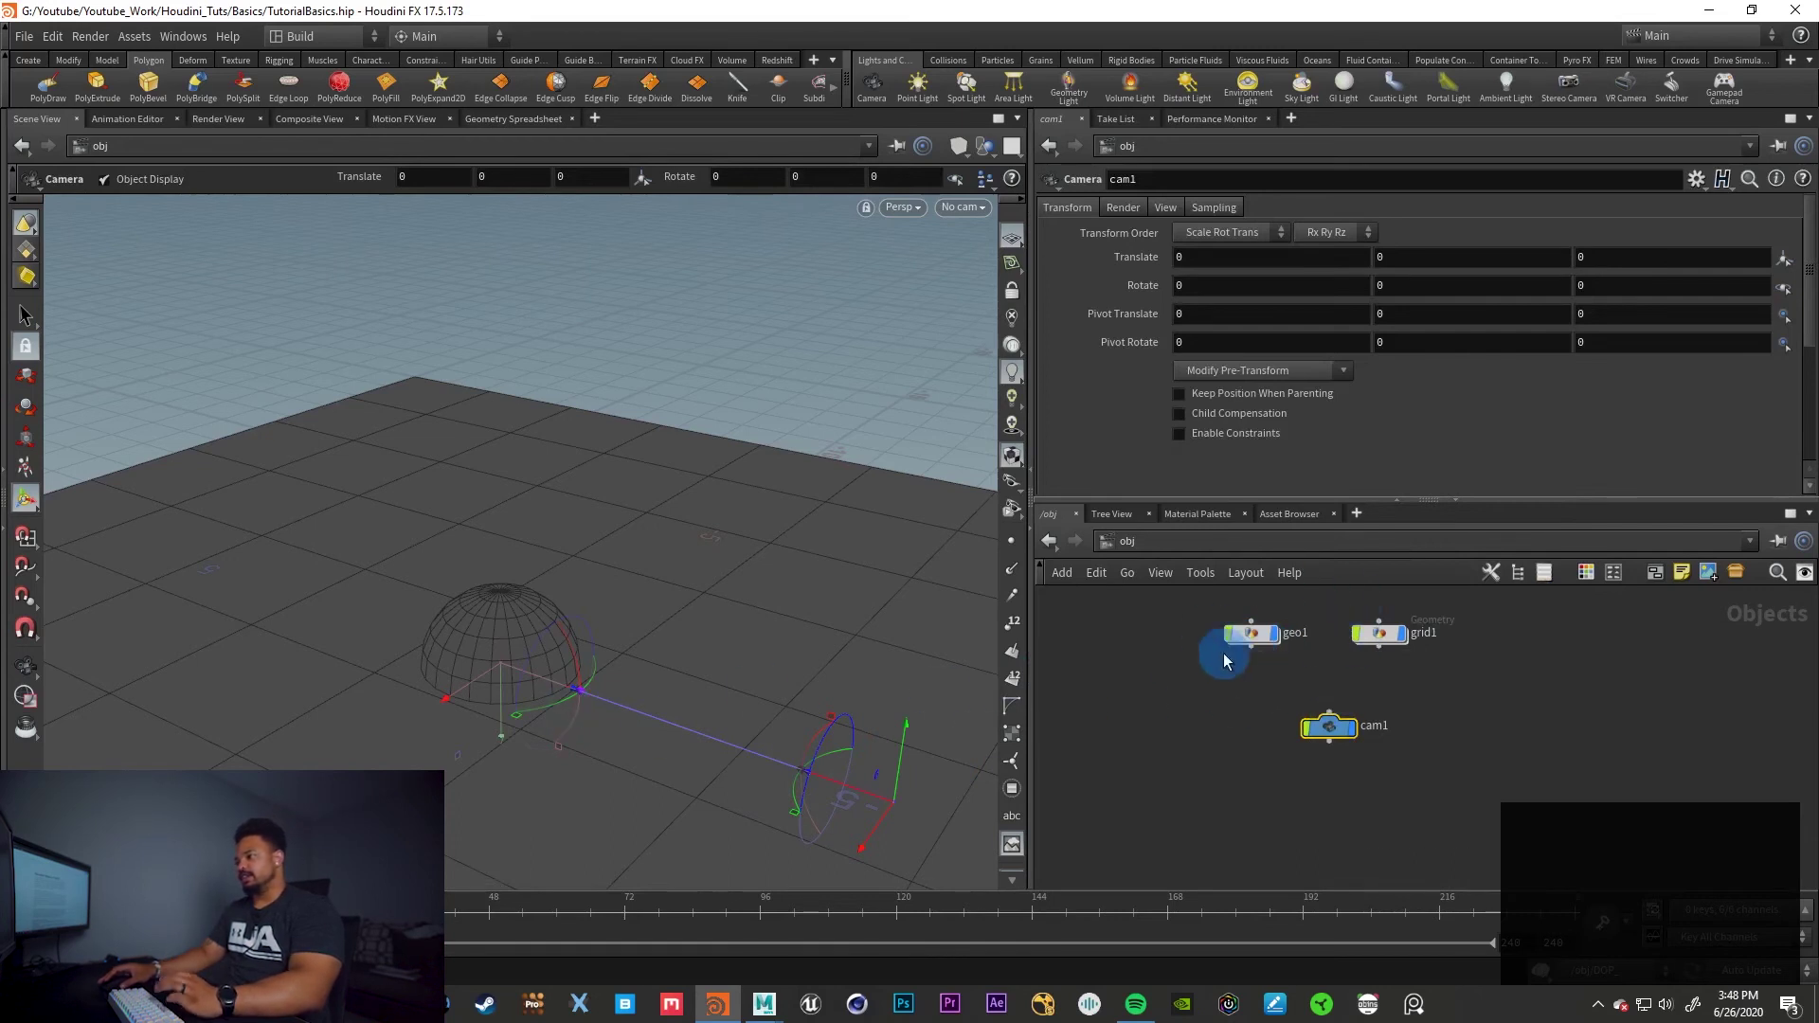
Turn off the display of geo1 and grid1 so only the camera is shown in the scene
mouse_move(1275, 620)
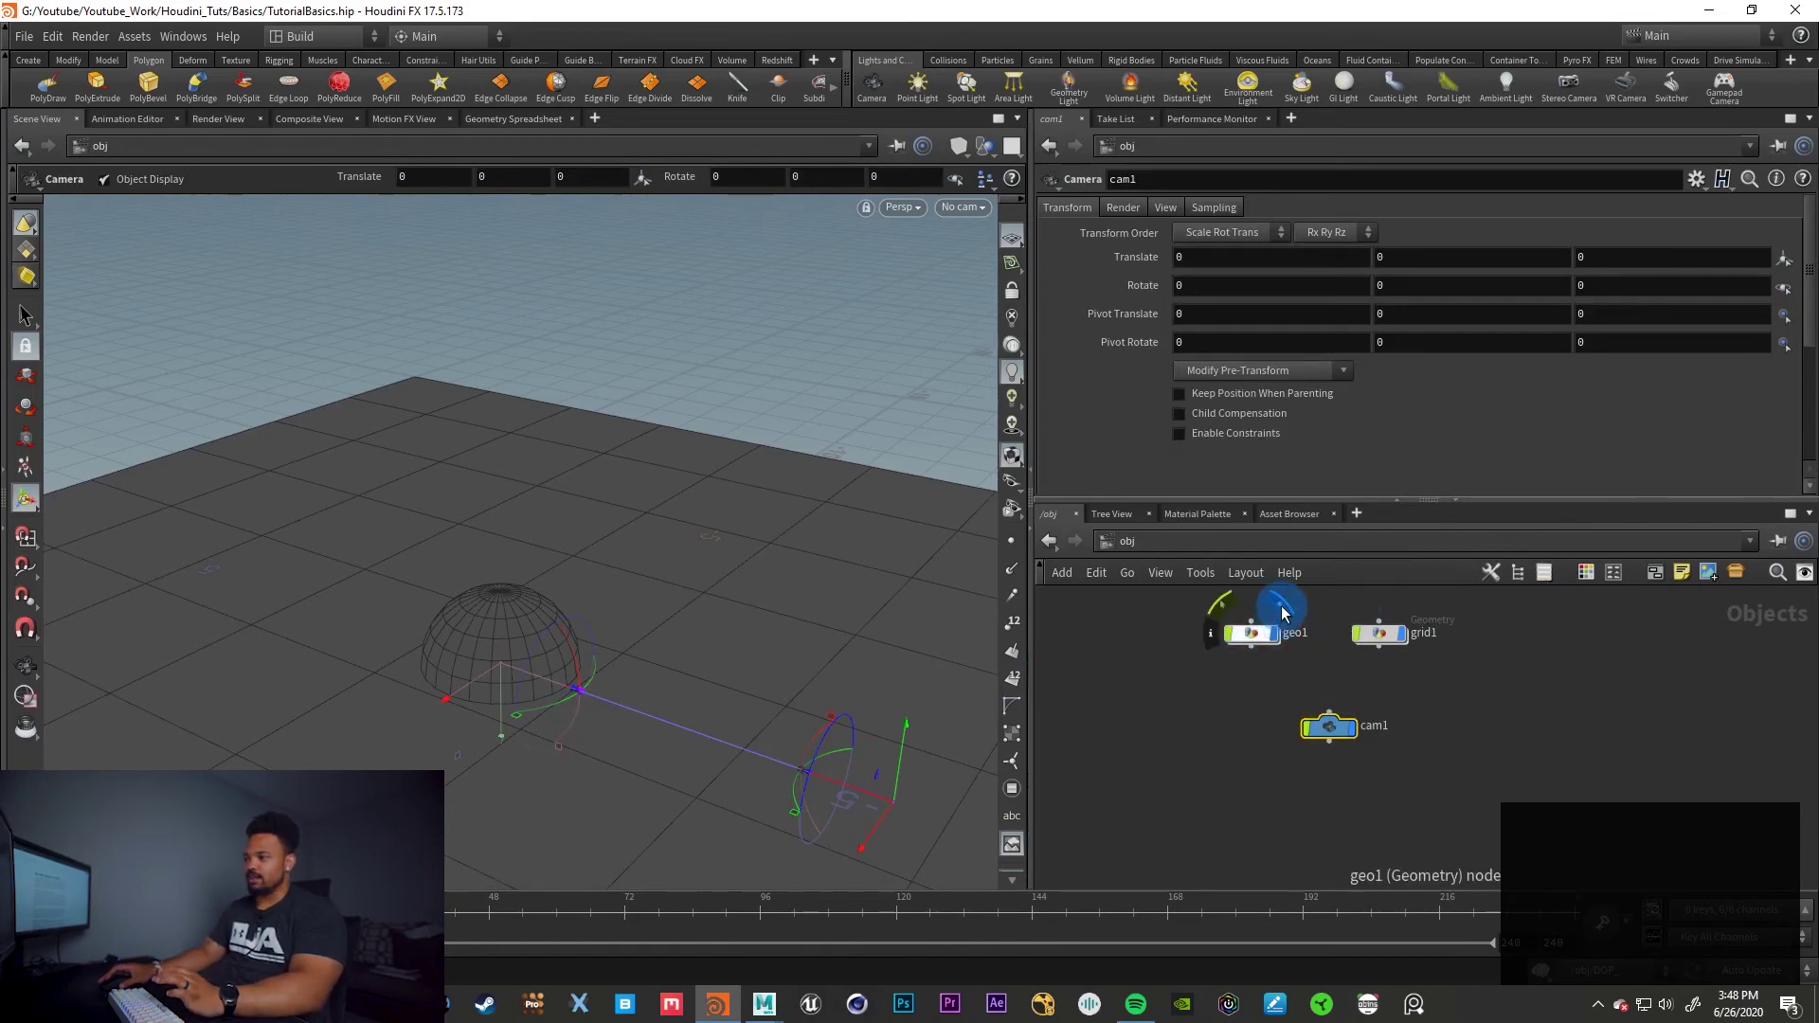
click(1281, 608)
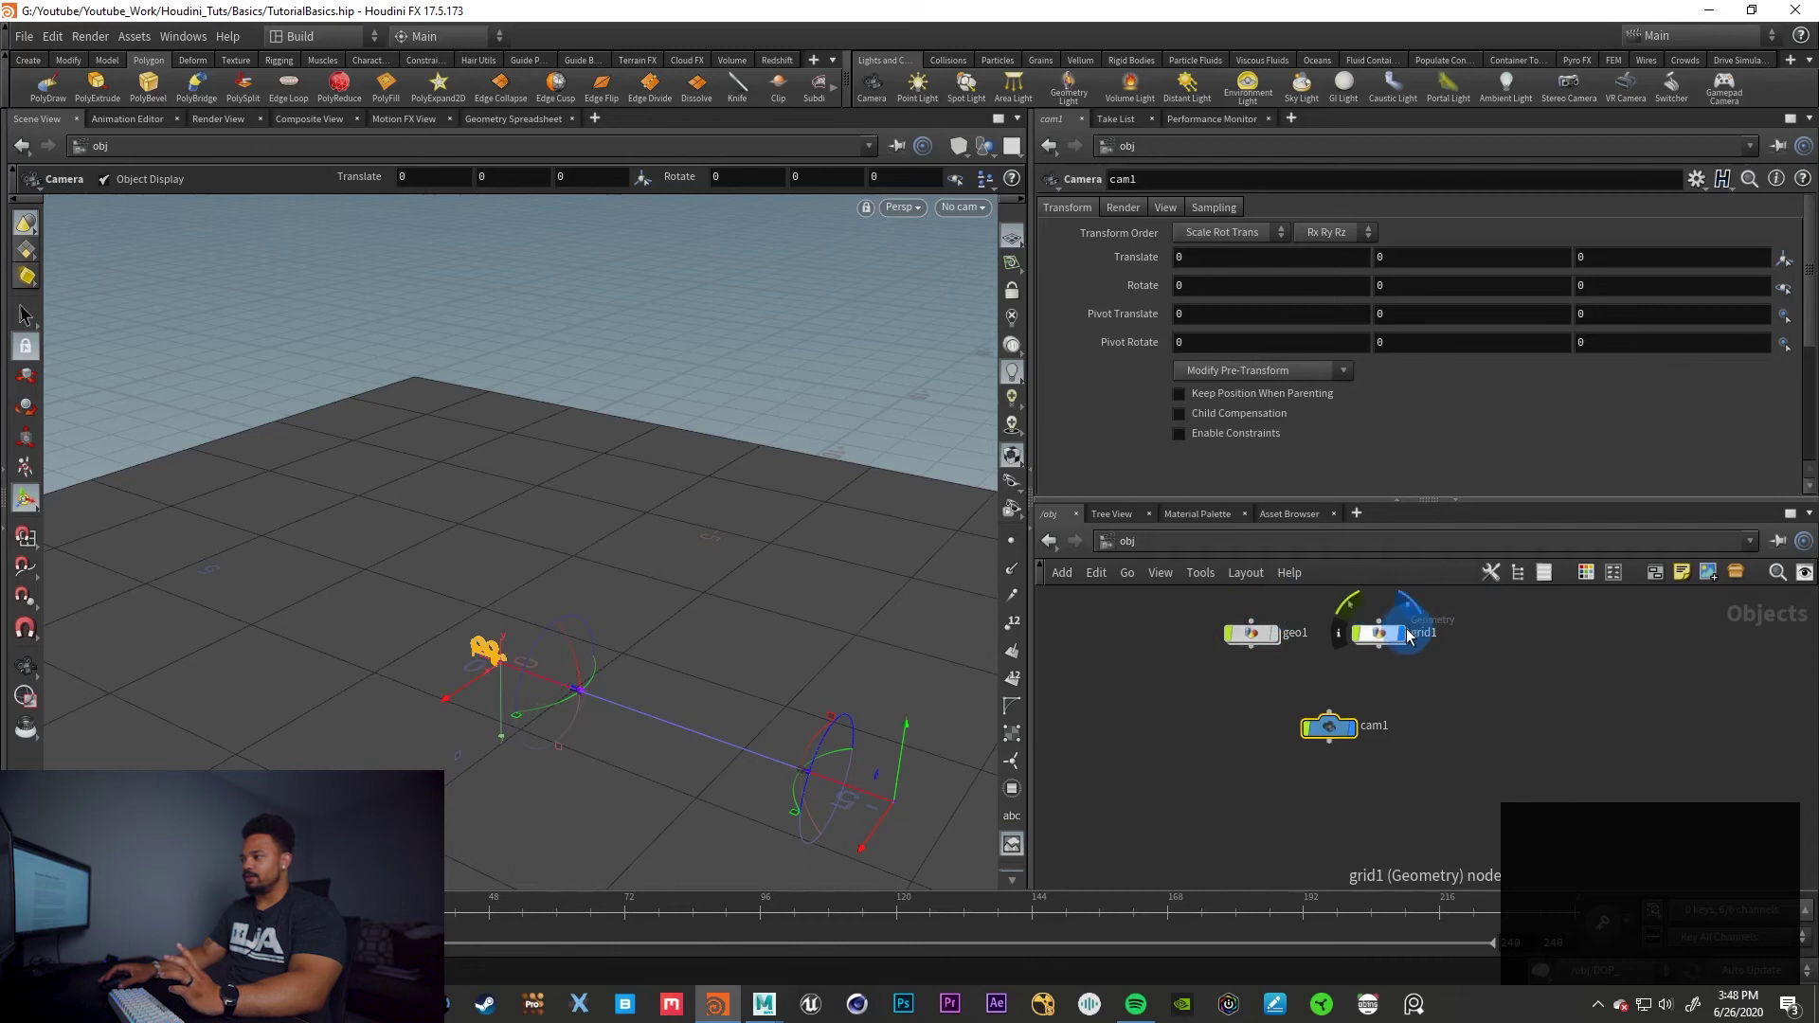
click(1412, 611)
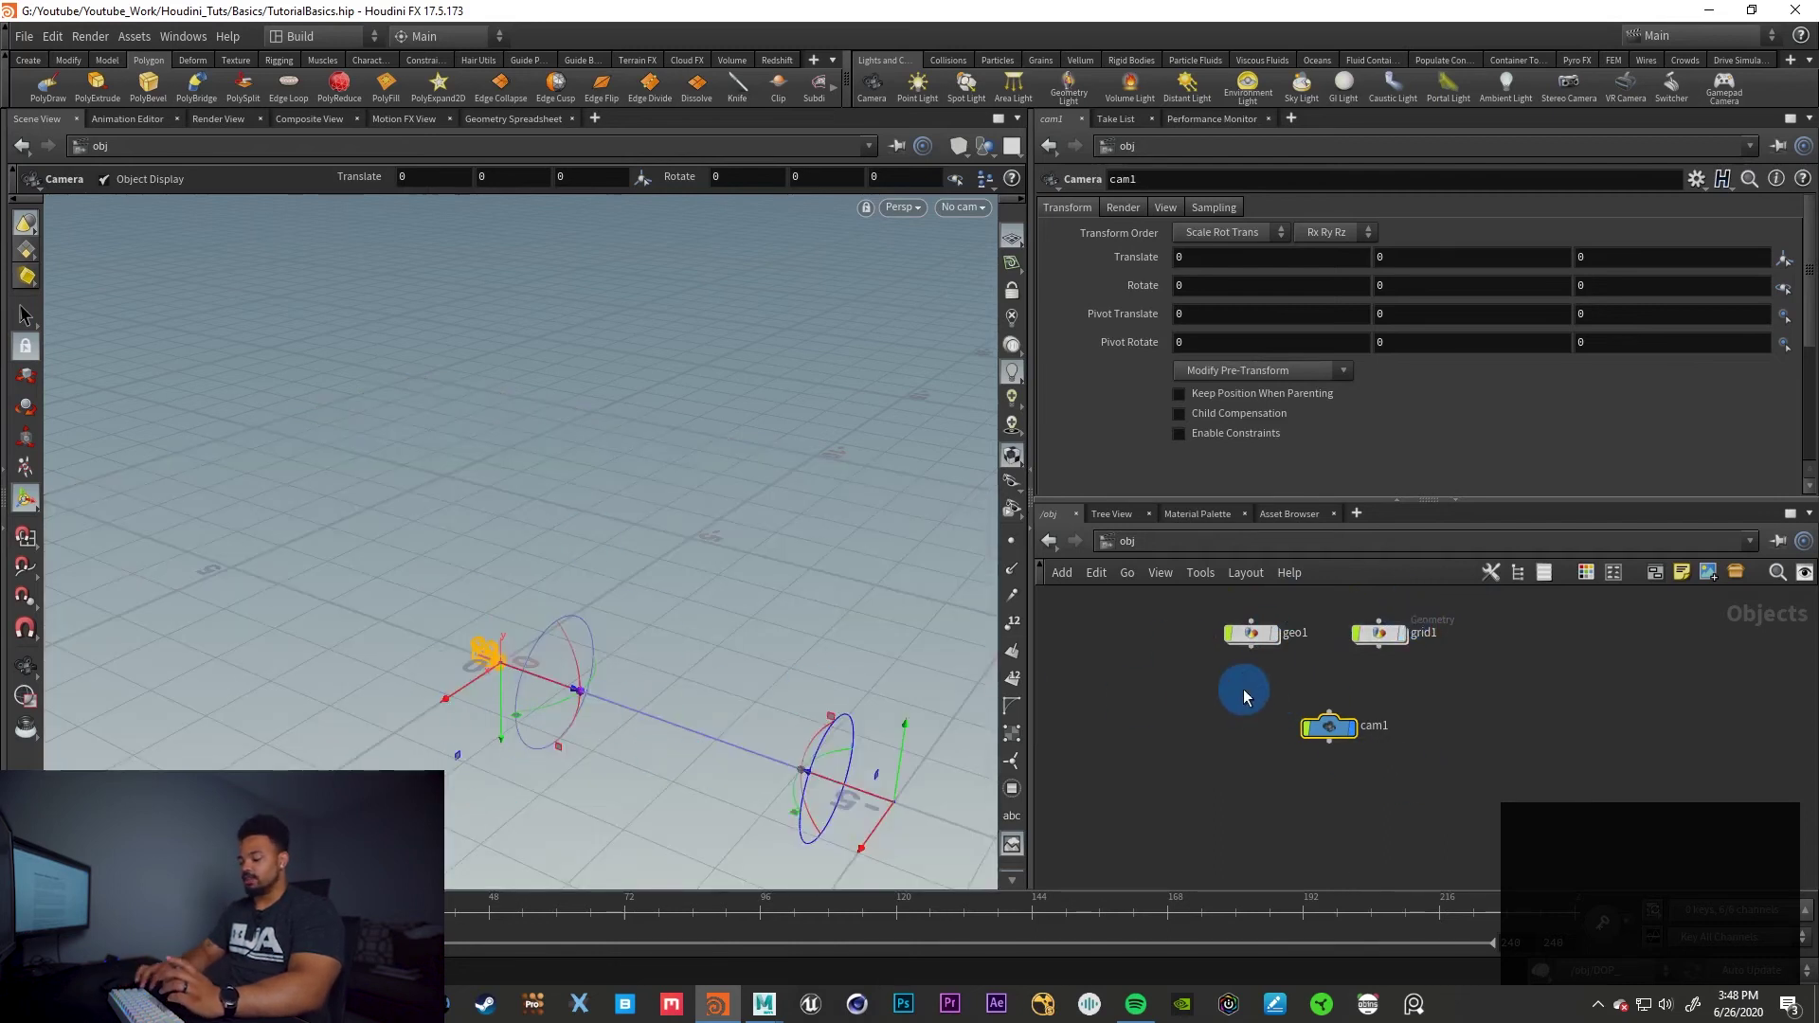
Delete the cam1 node and turn the display of geo1 and grid1 back on
key(Delete)
click(1274, 631)
click(1418, 634)
click(1243, 747)
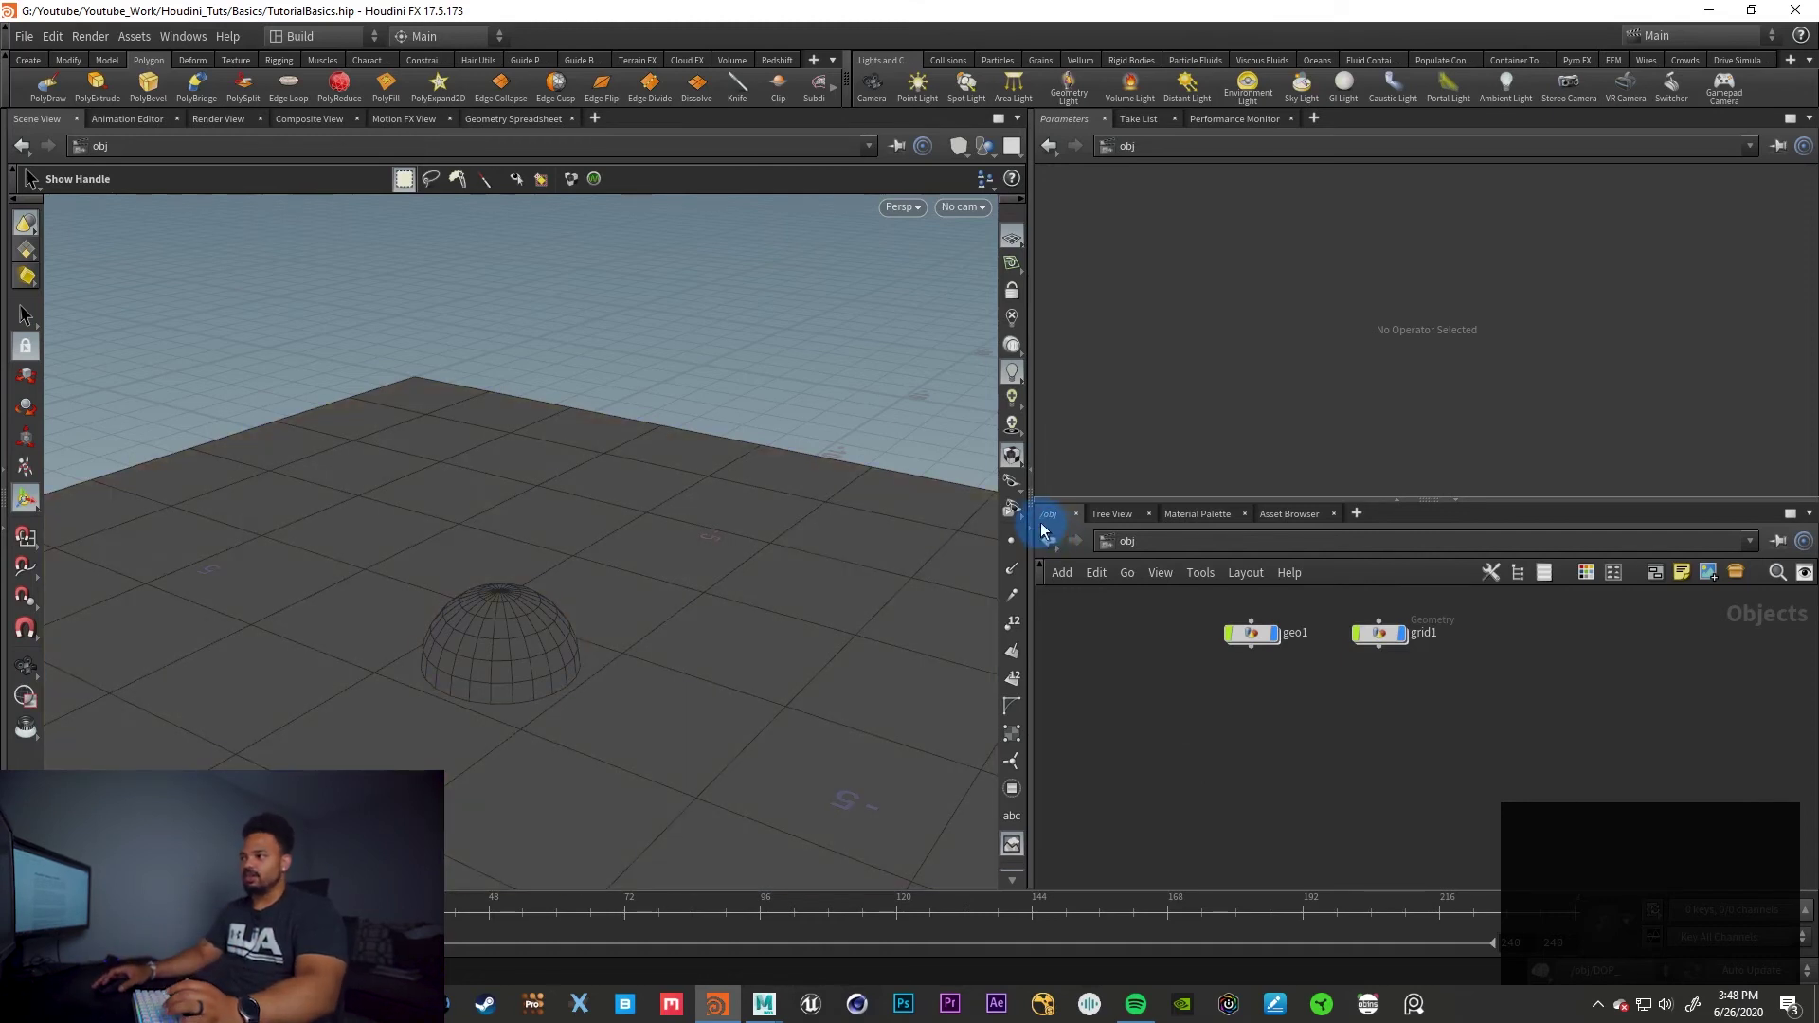
Widen the scene view and create a new camera from the current view, moving its node below geo1 and grid1
drag(1033, 522, 1144, 523)
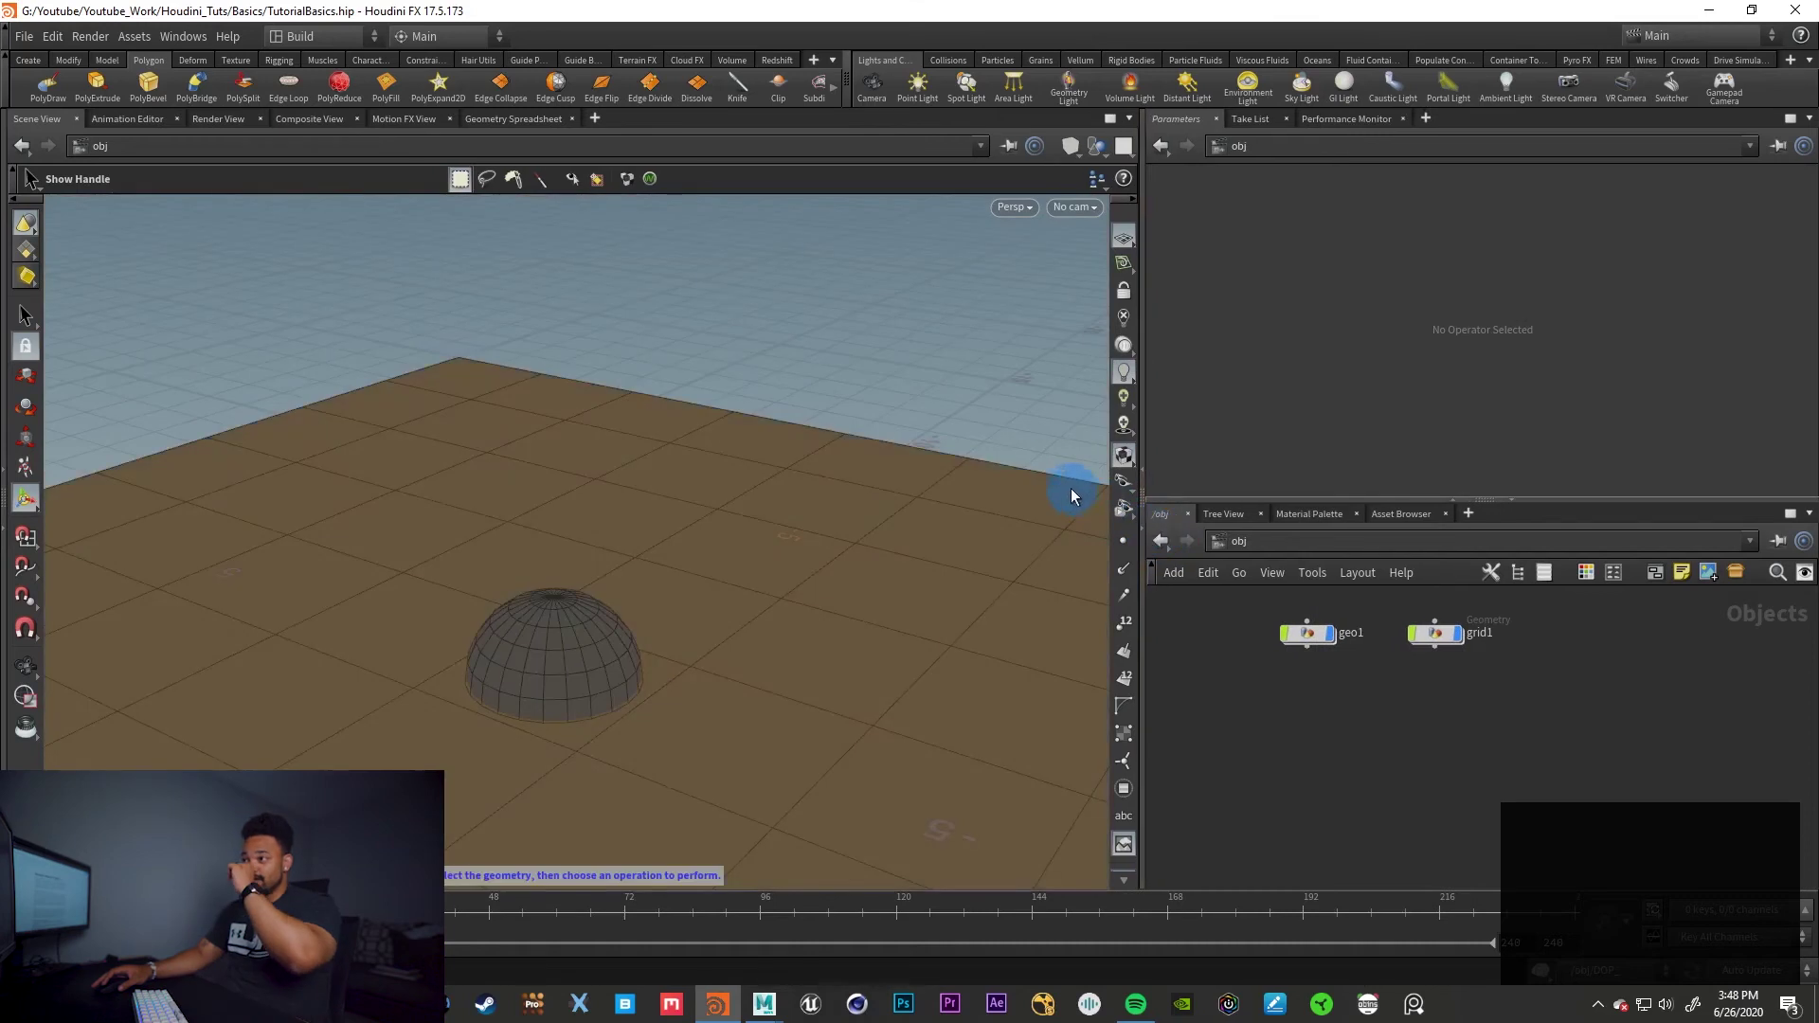
click(1075, 207)
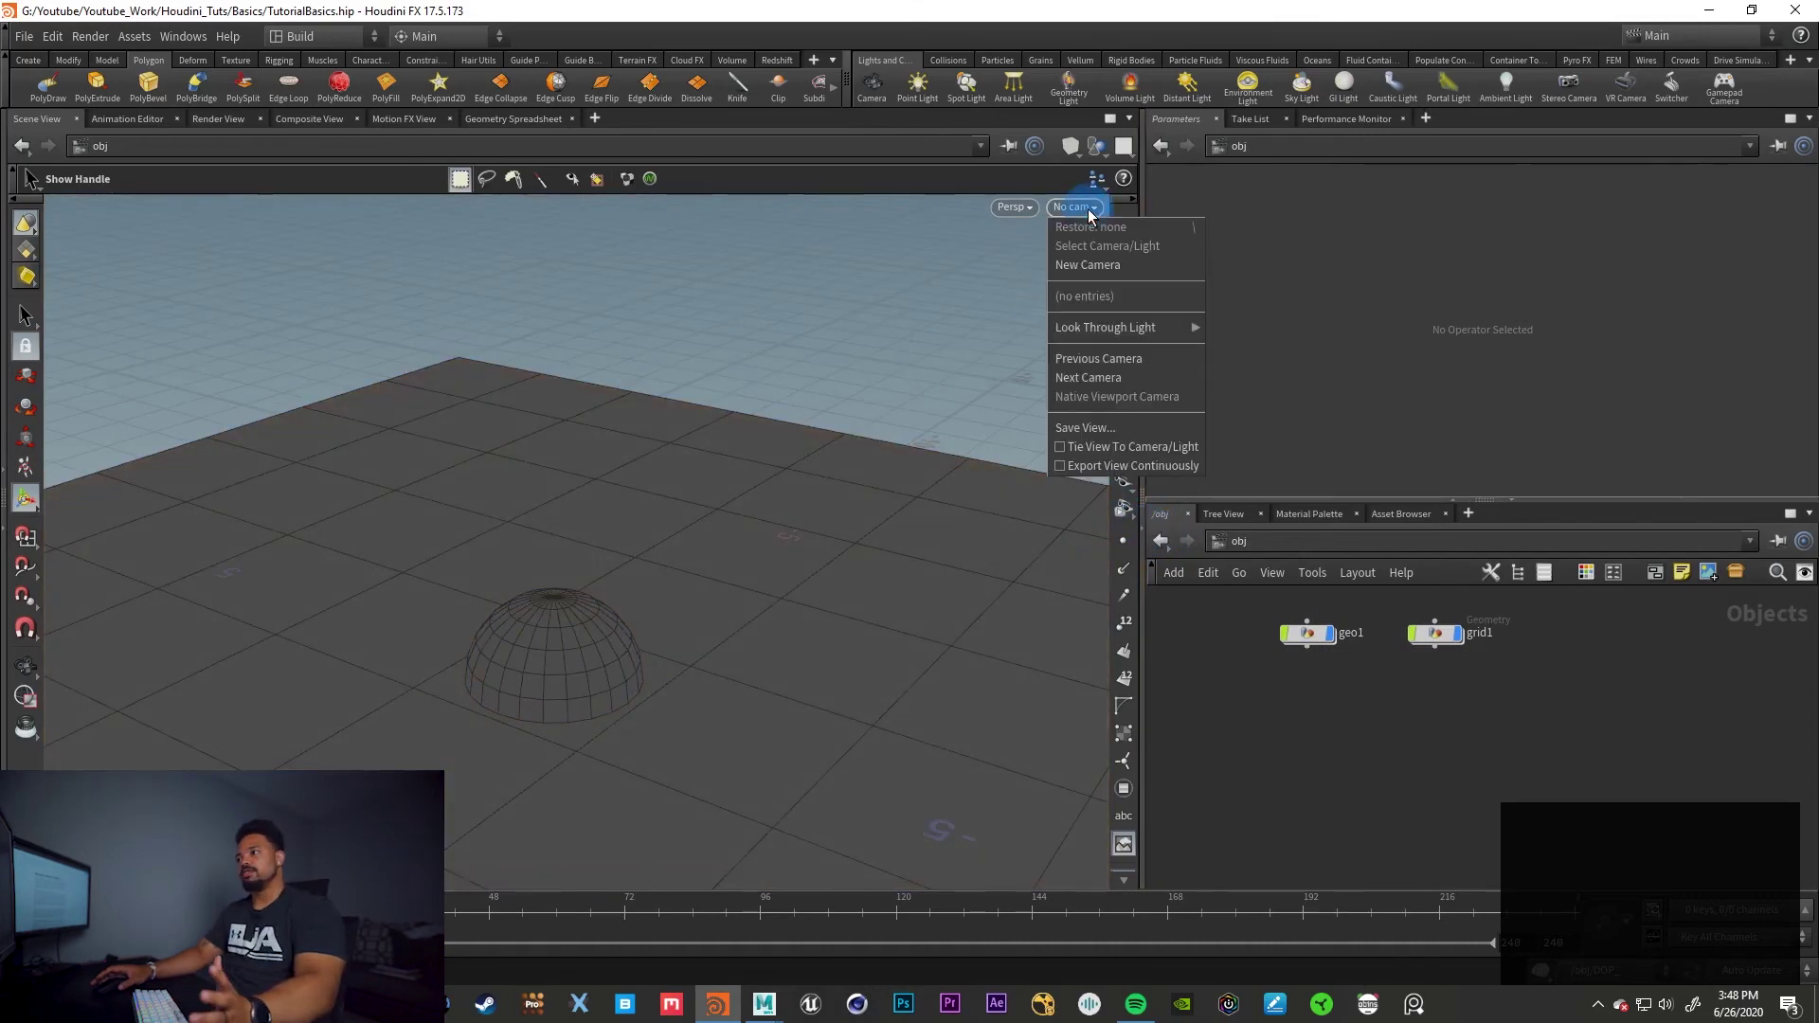
click(1087, 264)
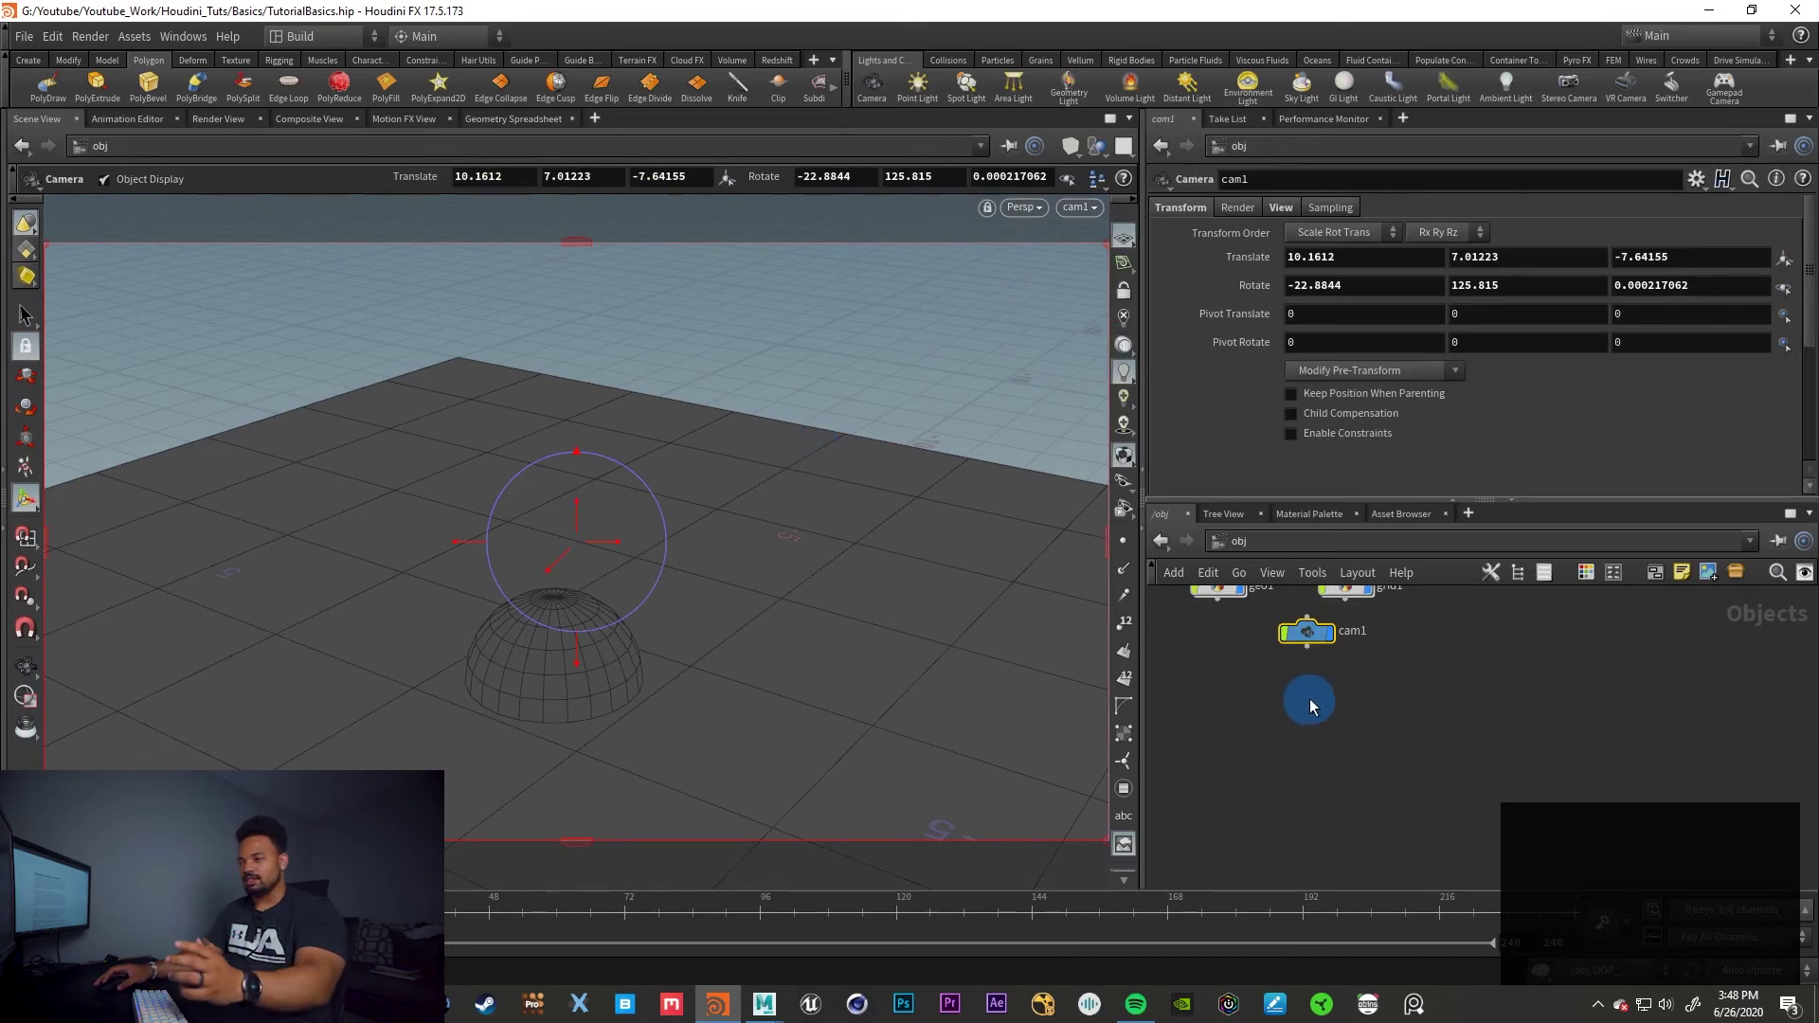
drag(1306, 631, 1304, 701)
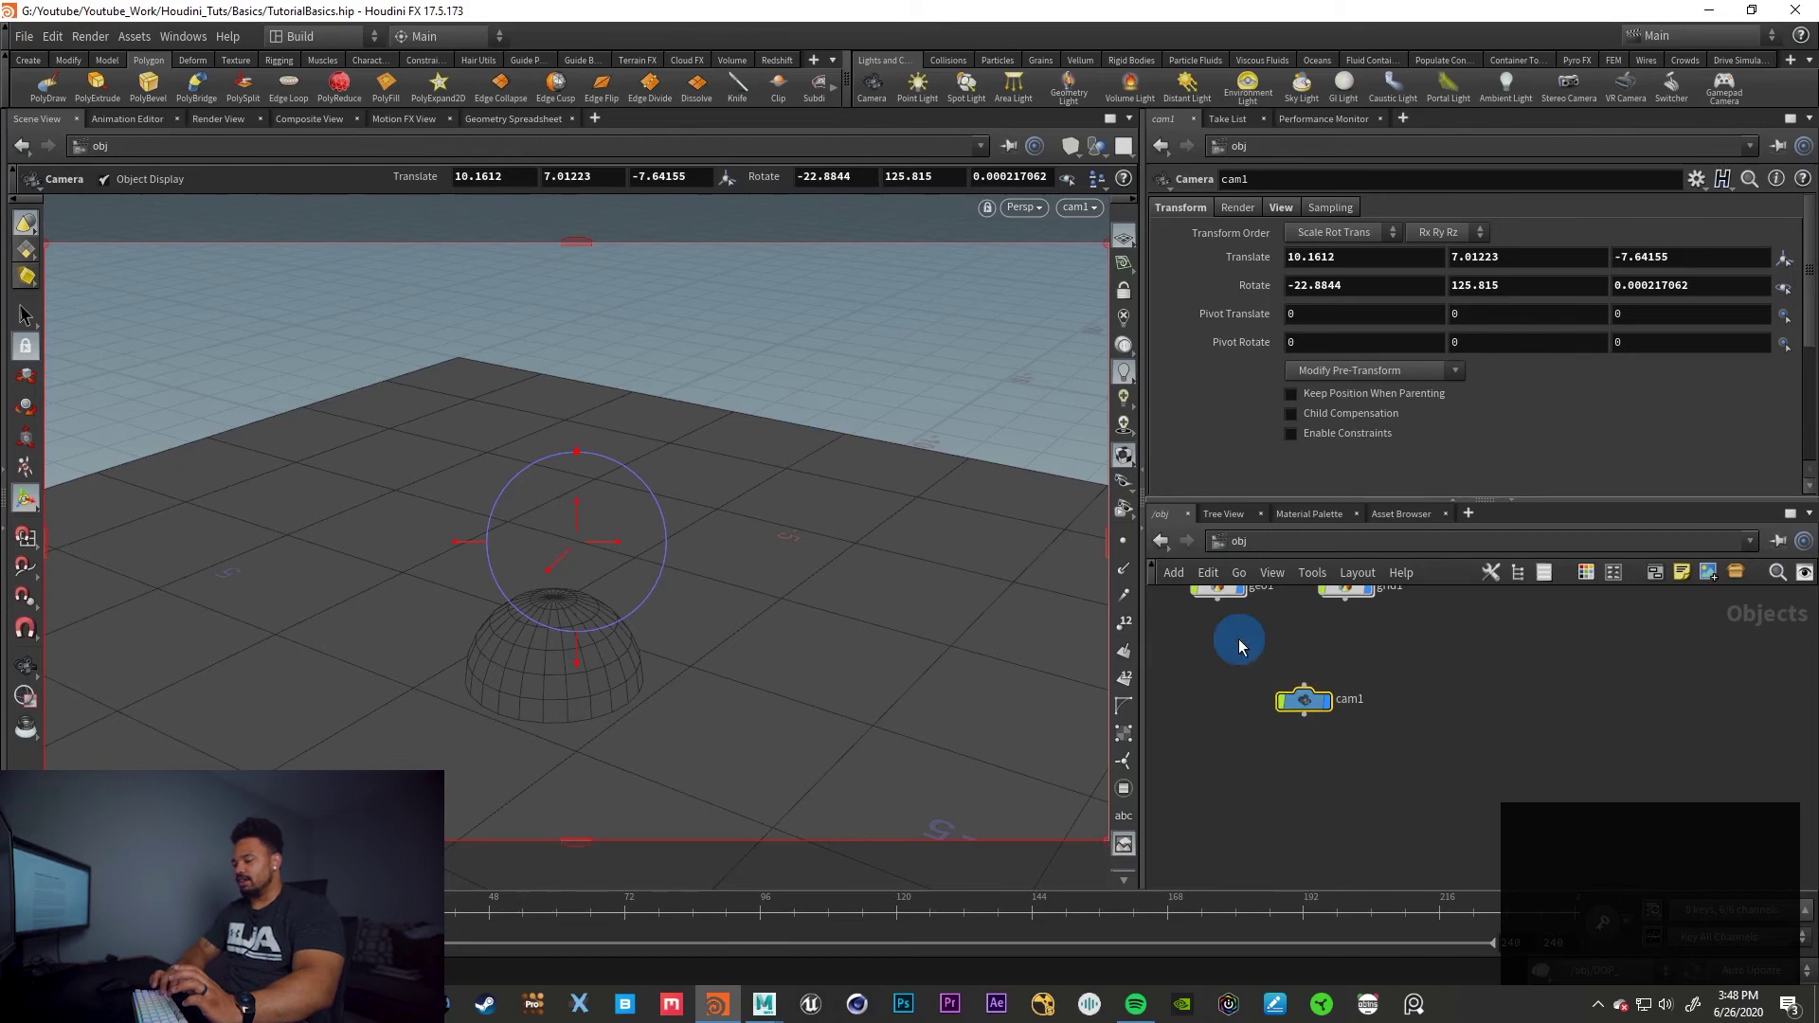
Delete that camera and create a new one from a closer view of the dome
key(Delete)
mouse_move(678, 600)
mouse_down()
mouse_move(670, 567)
mouse_move(662, 581)
mouse_up()
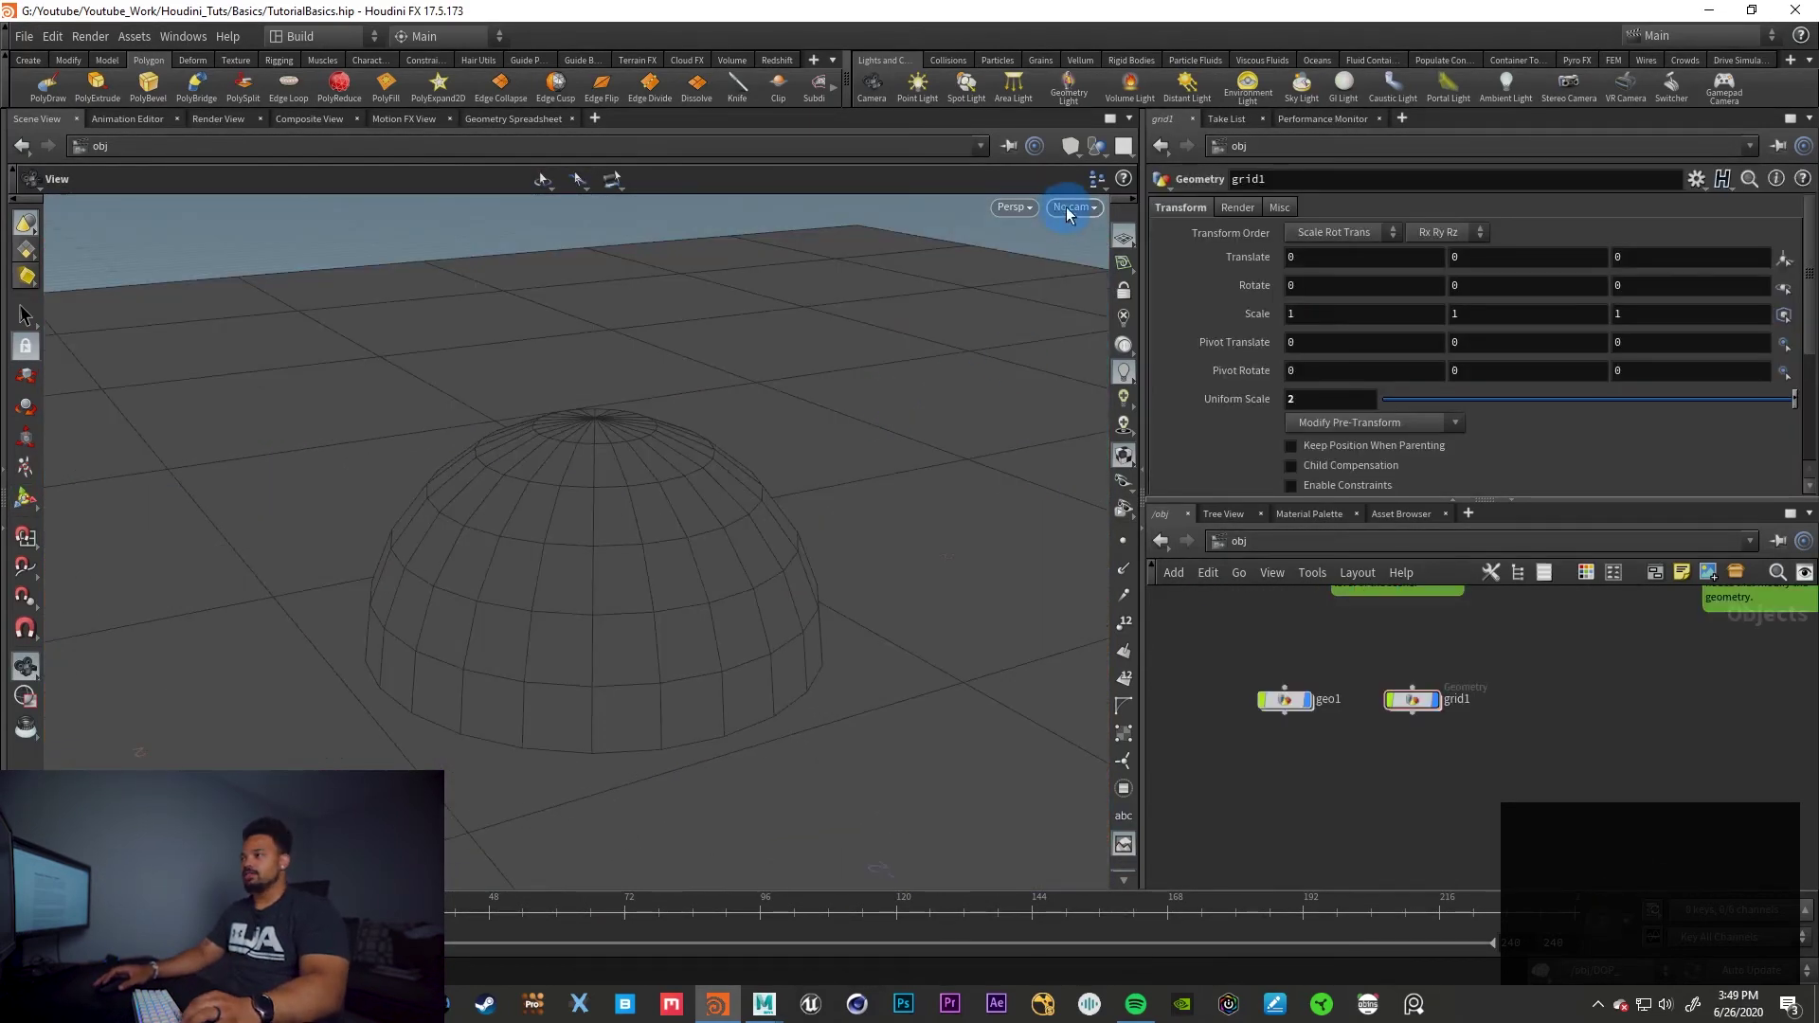
click(1069, 207)
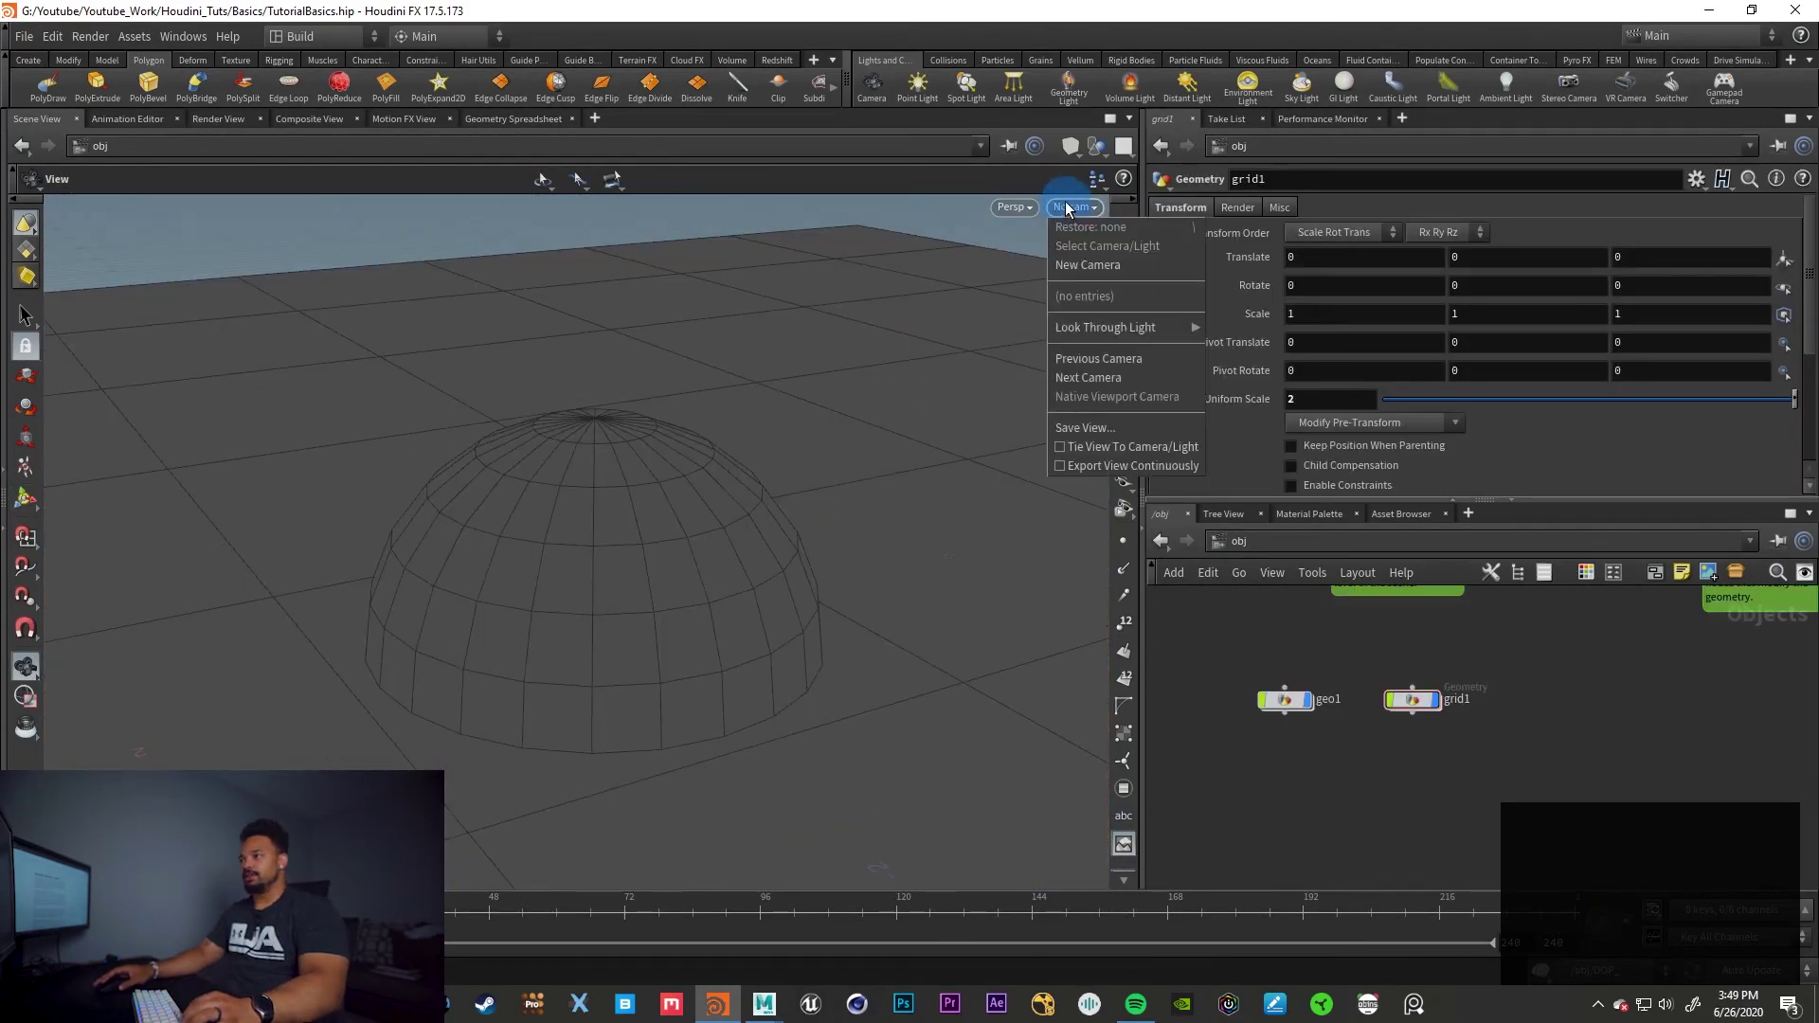
click(1087, 265)
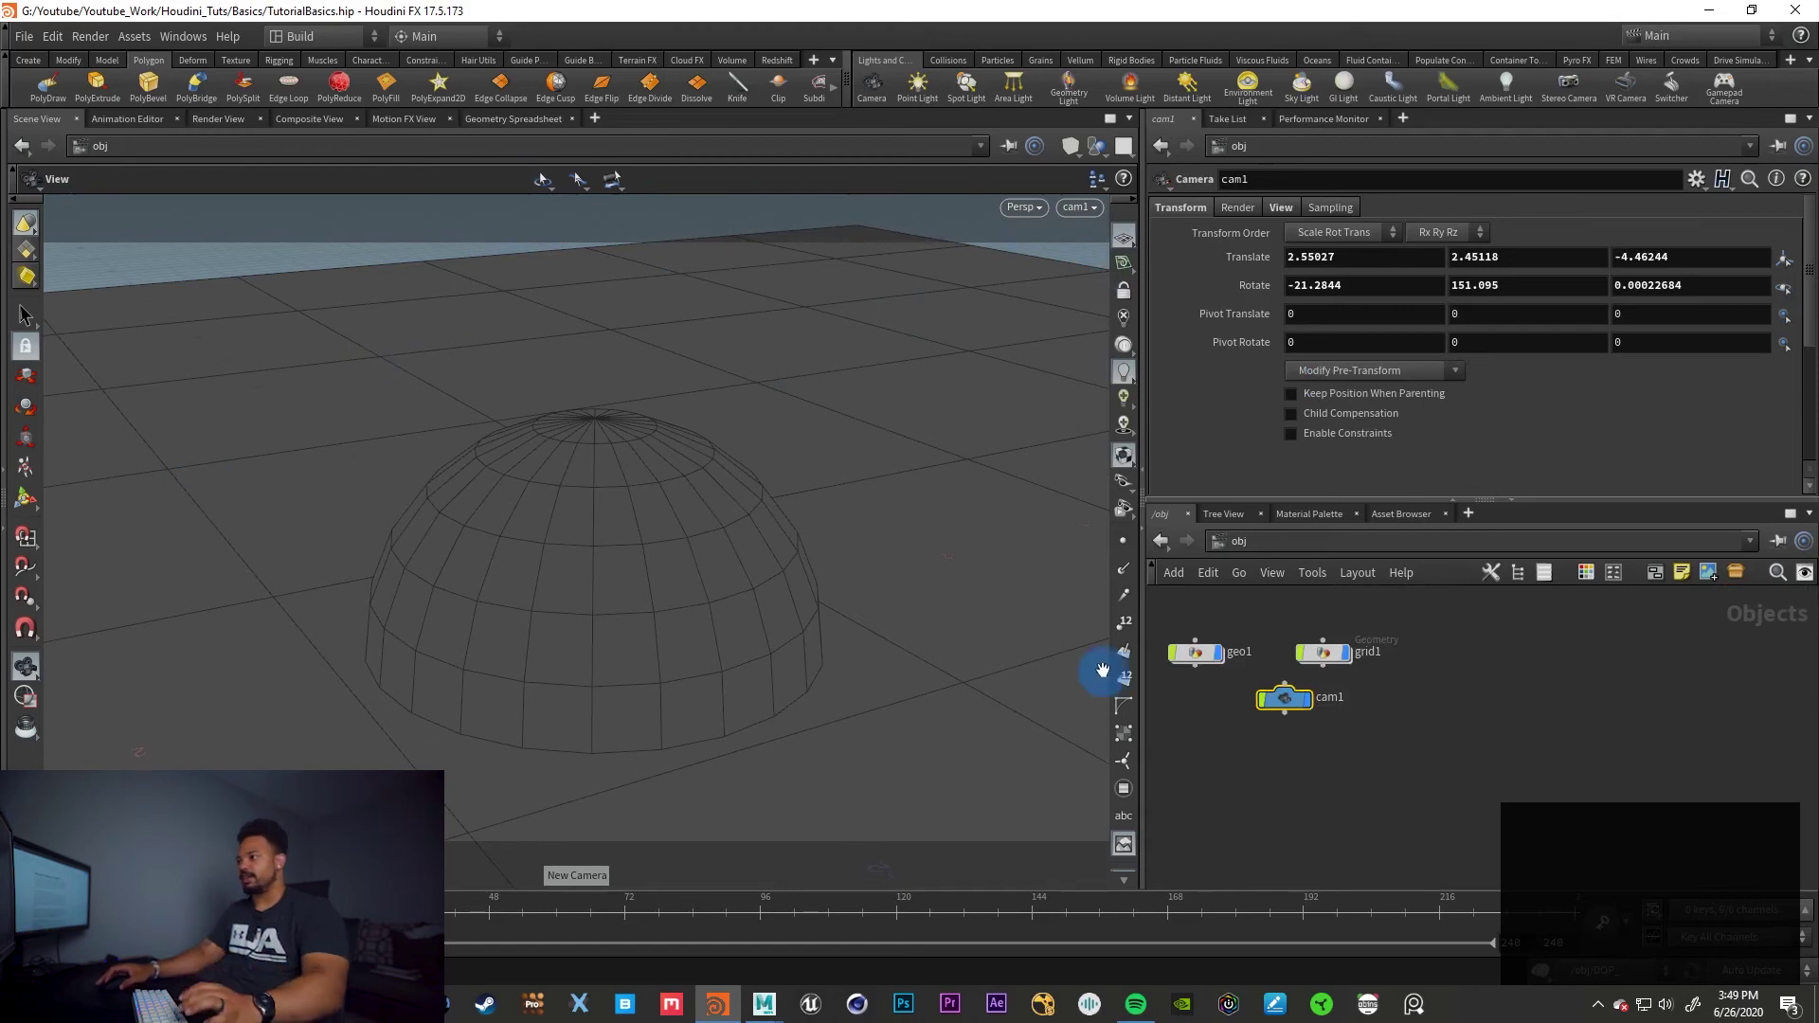
Move the new camera node beneath grid1 and rename it Main_Cam
drag(1287, 699, 1319, 707)
double_click(1390, 708)
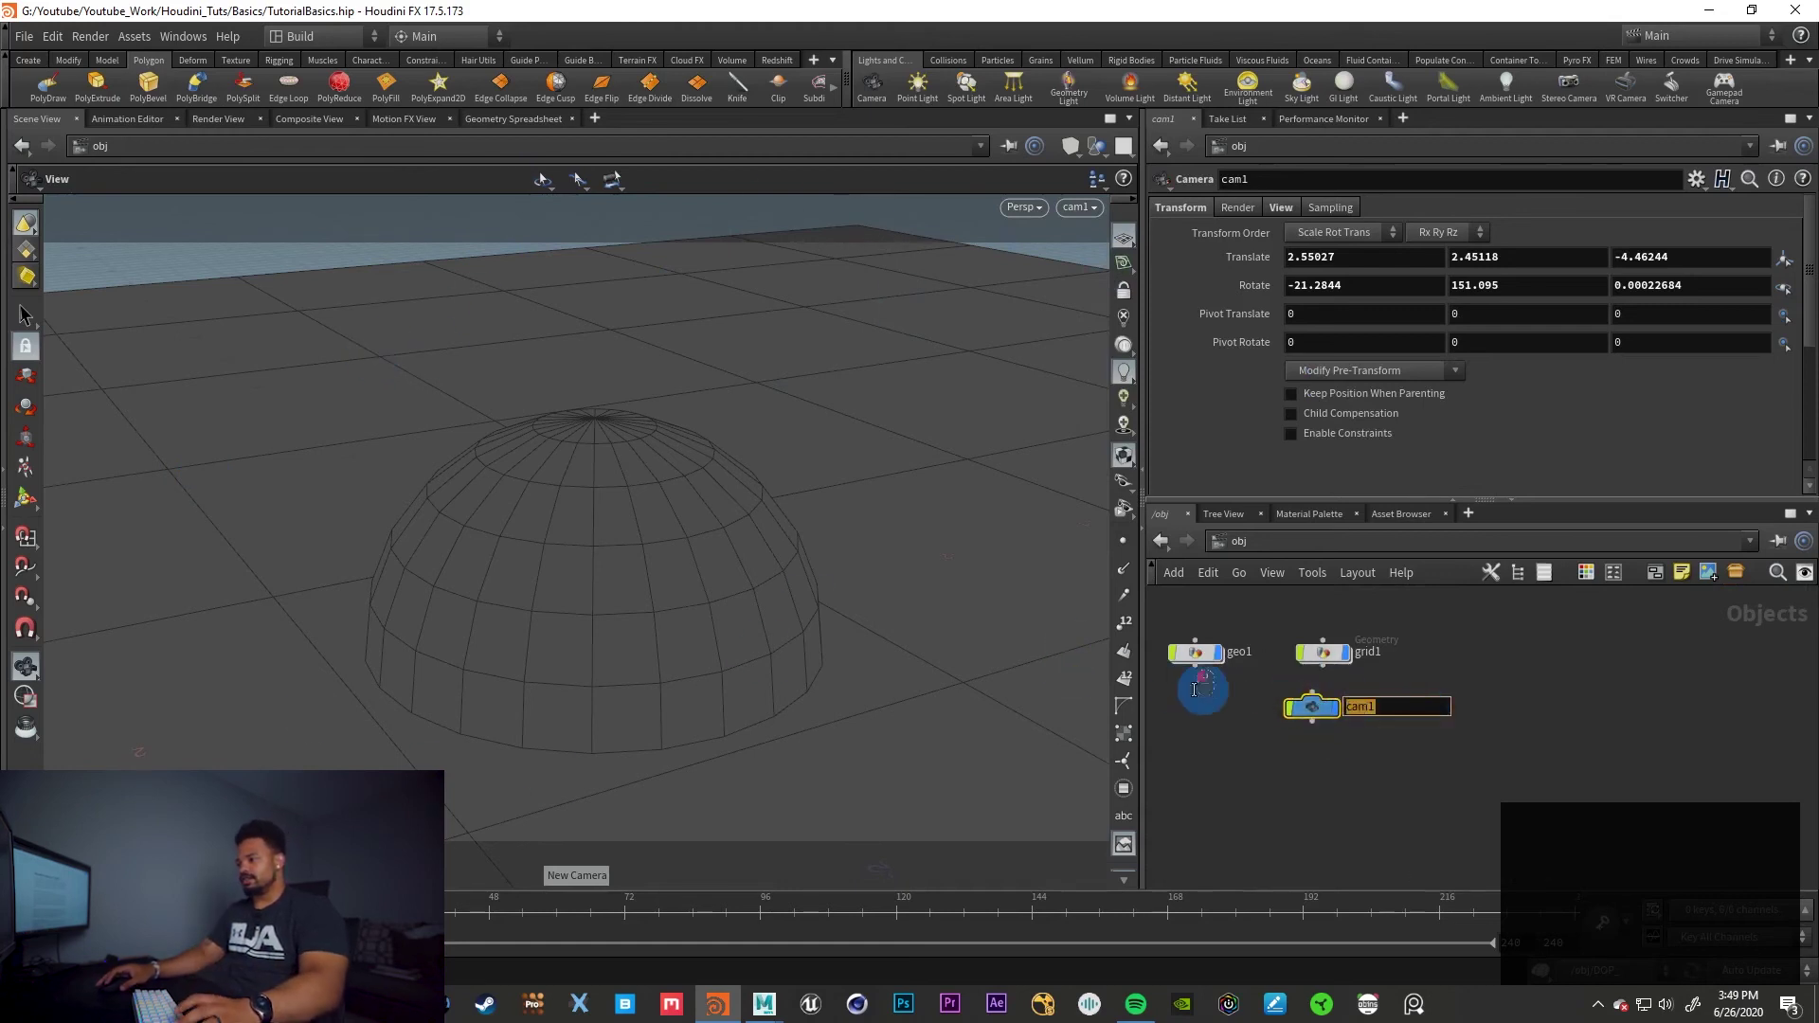
text(Main_)
key(BackSpace)
text(_)
key(BackSpace)
text(_=)
key(BackSpace)
key(BackSpace)
text(_)
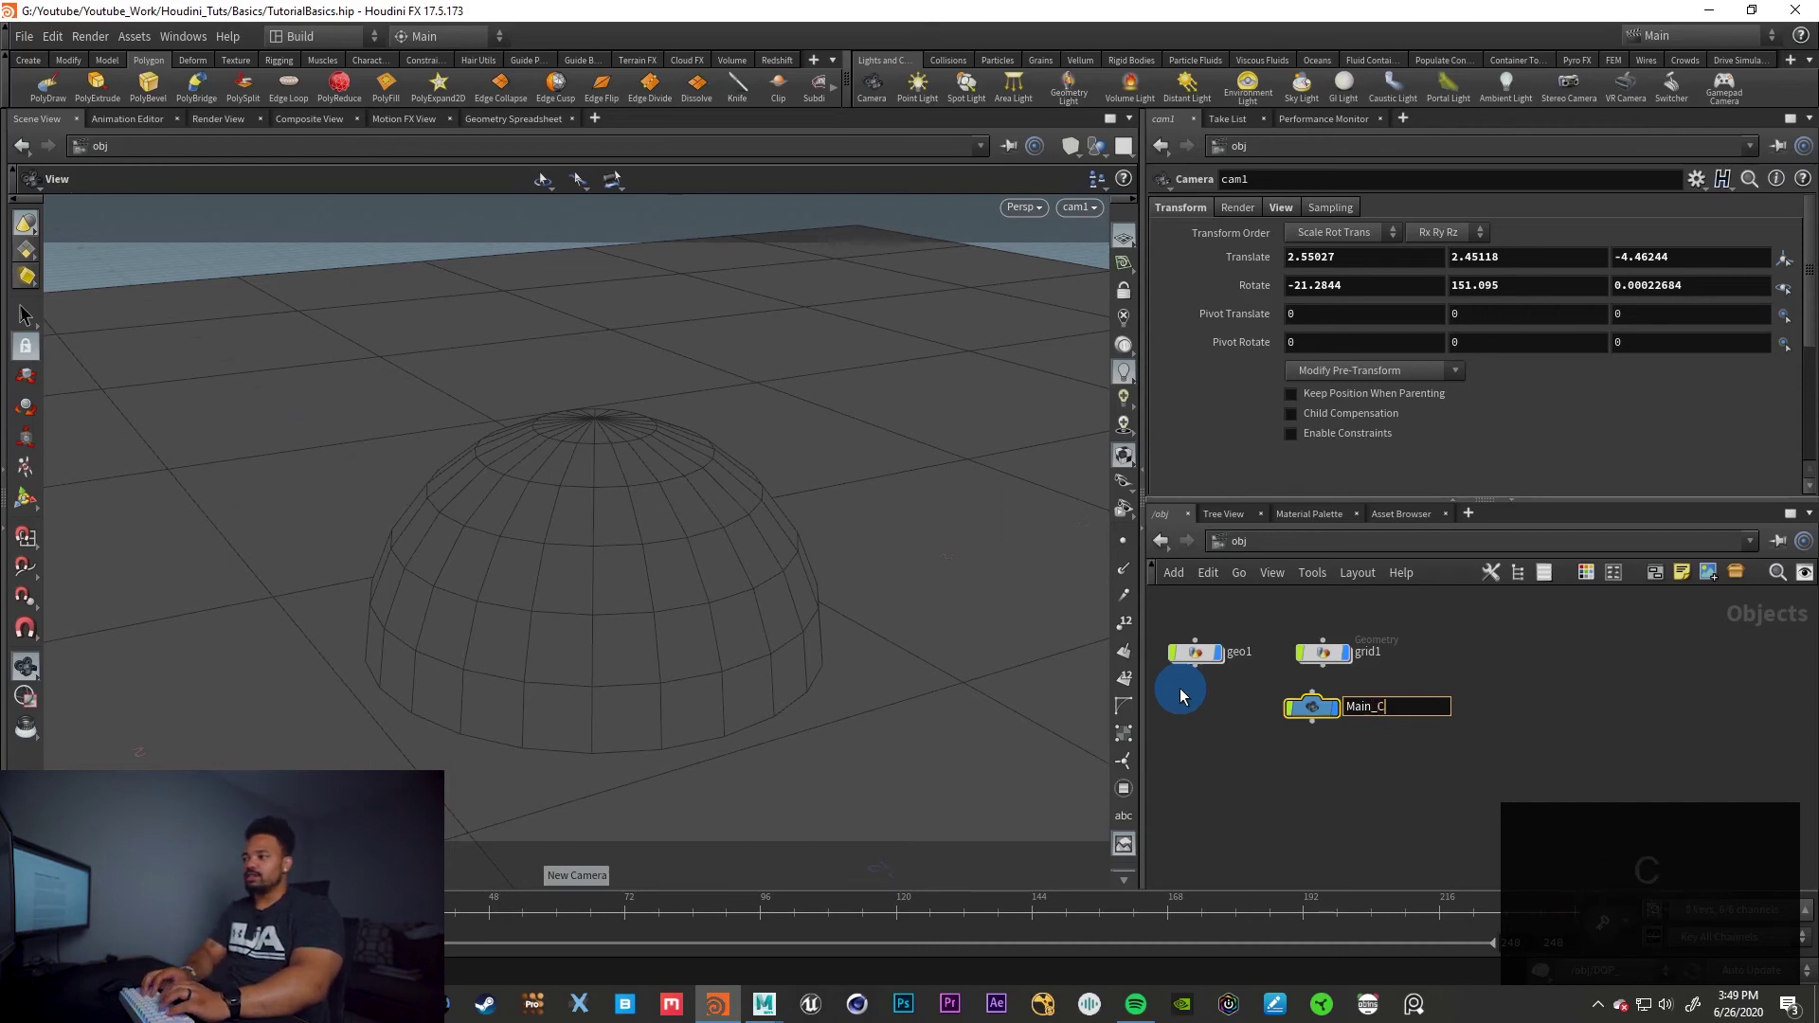
text(Cam____)
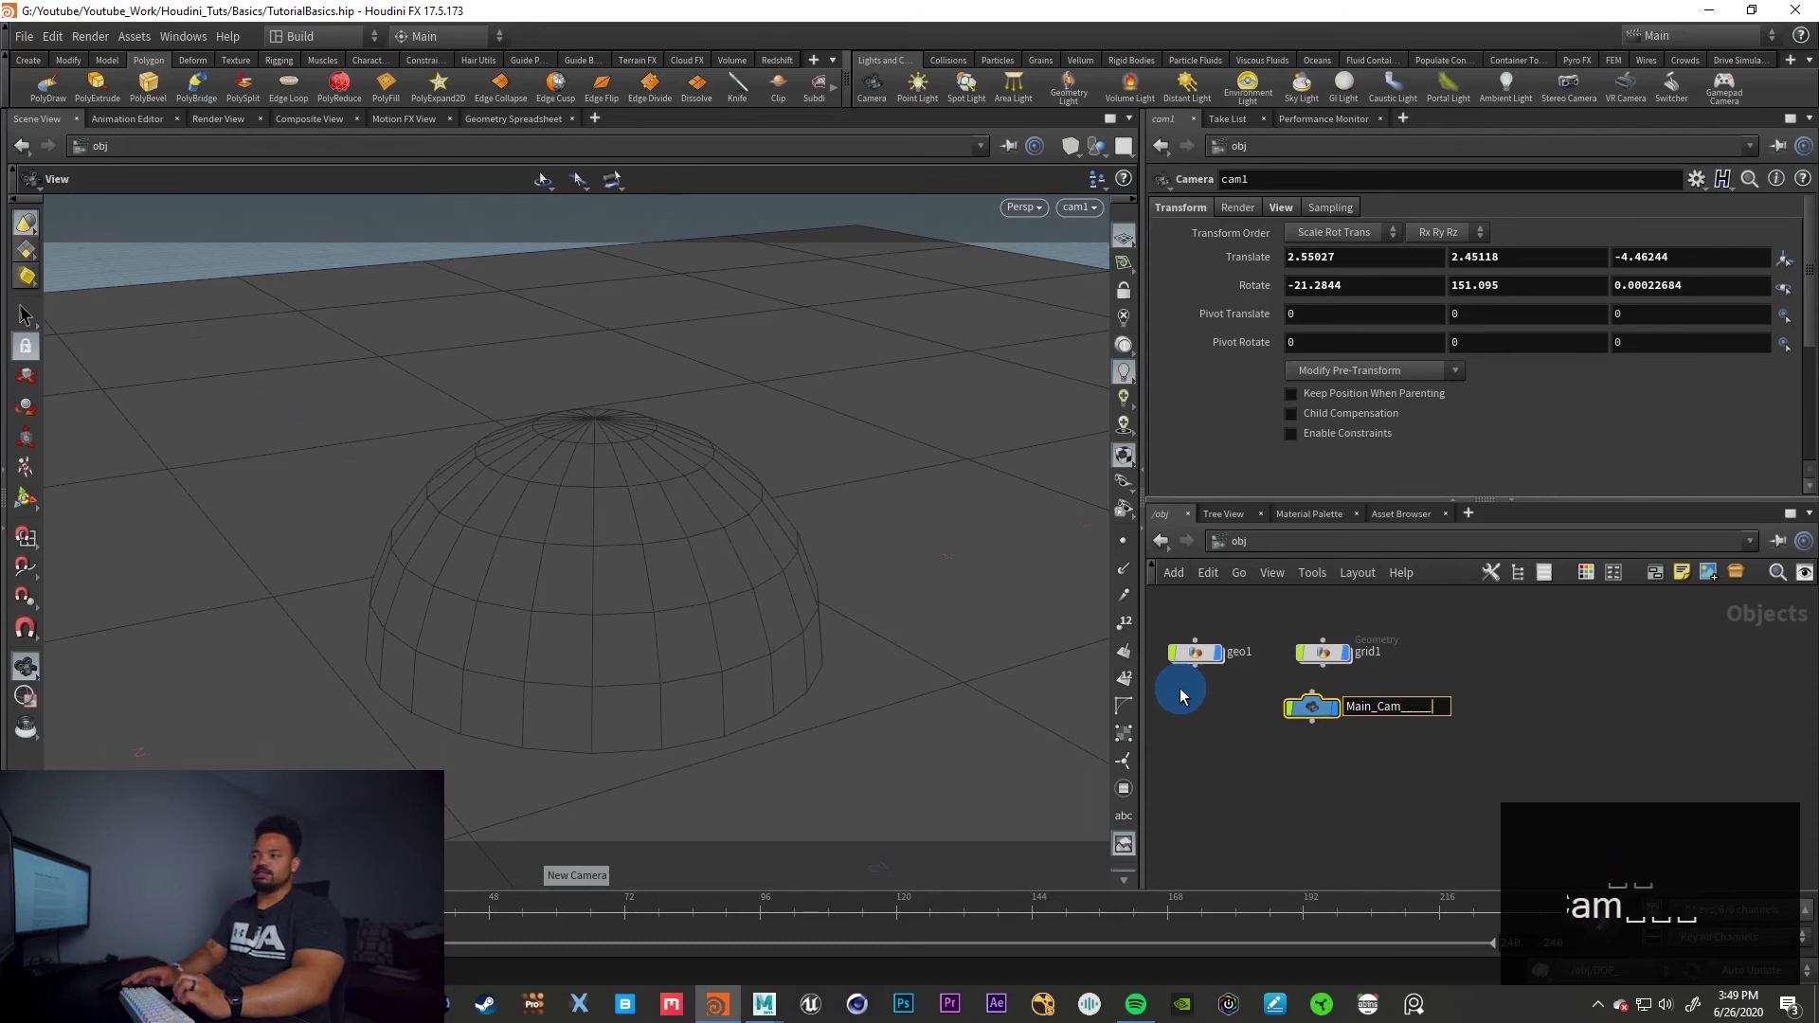
key(BackSpace)
key(BackSpace)
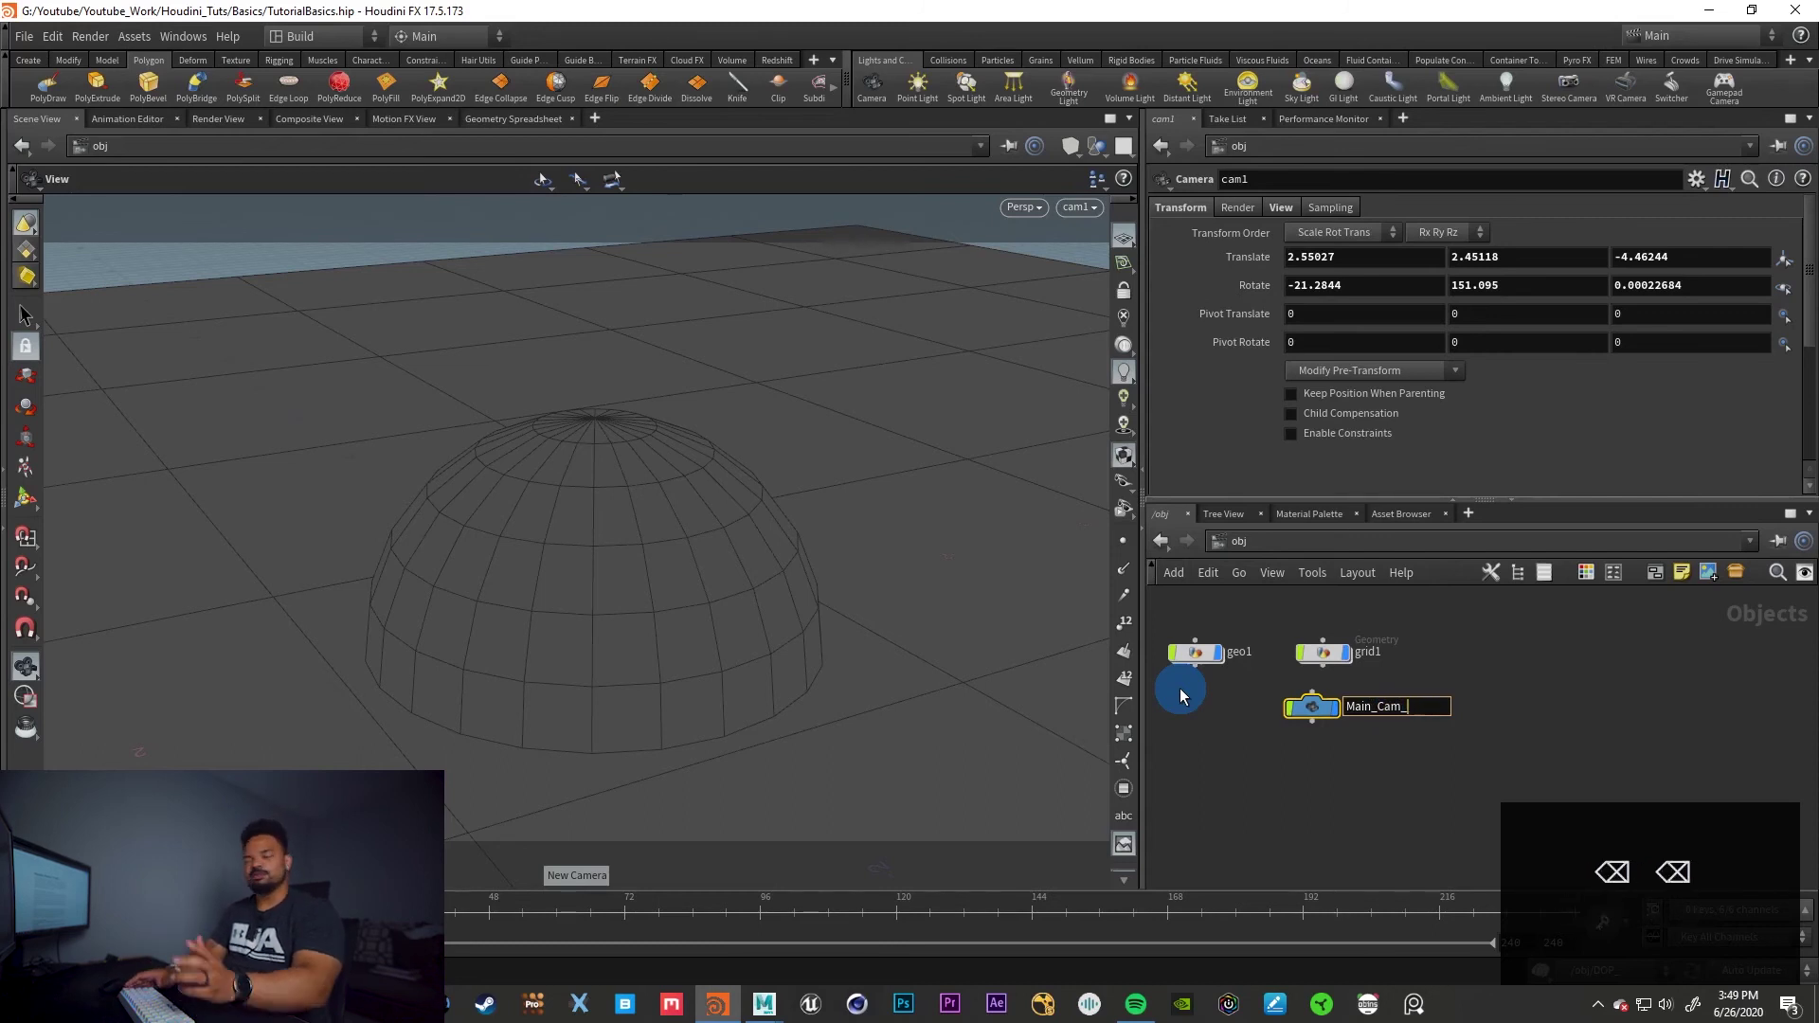
click(1264, 771)
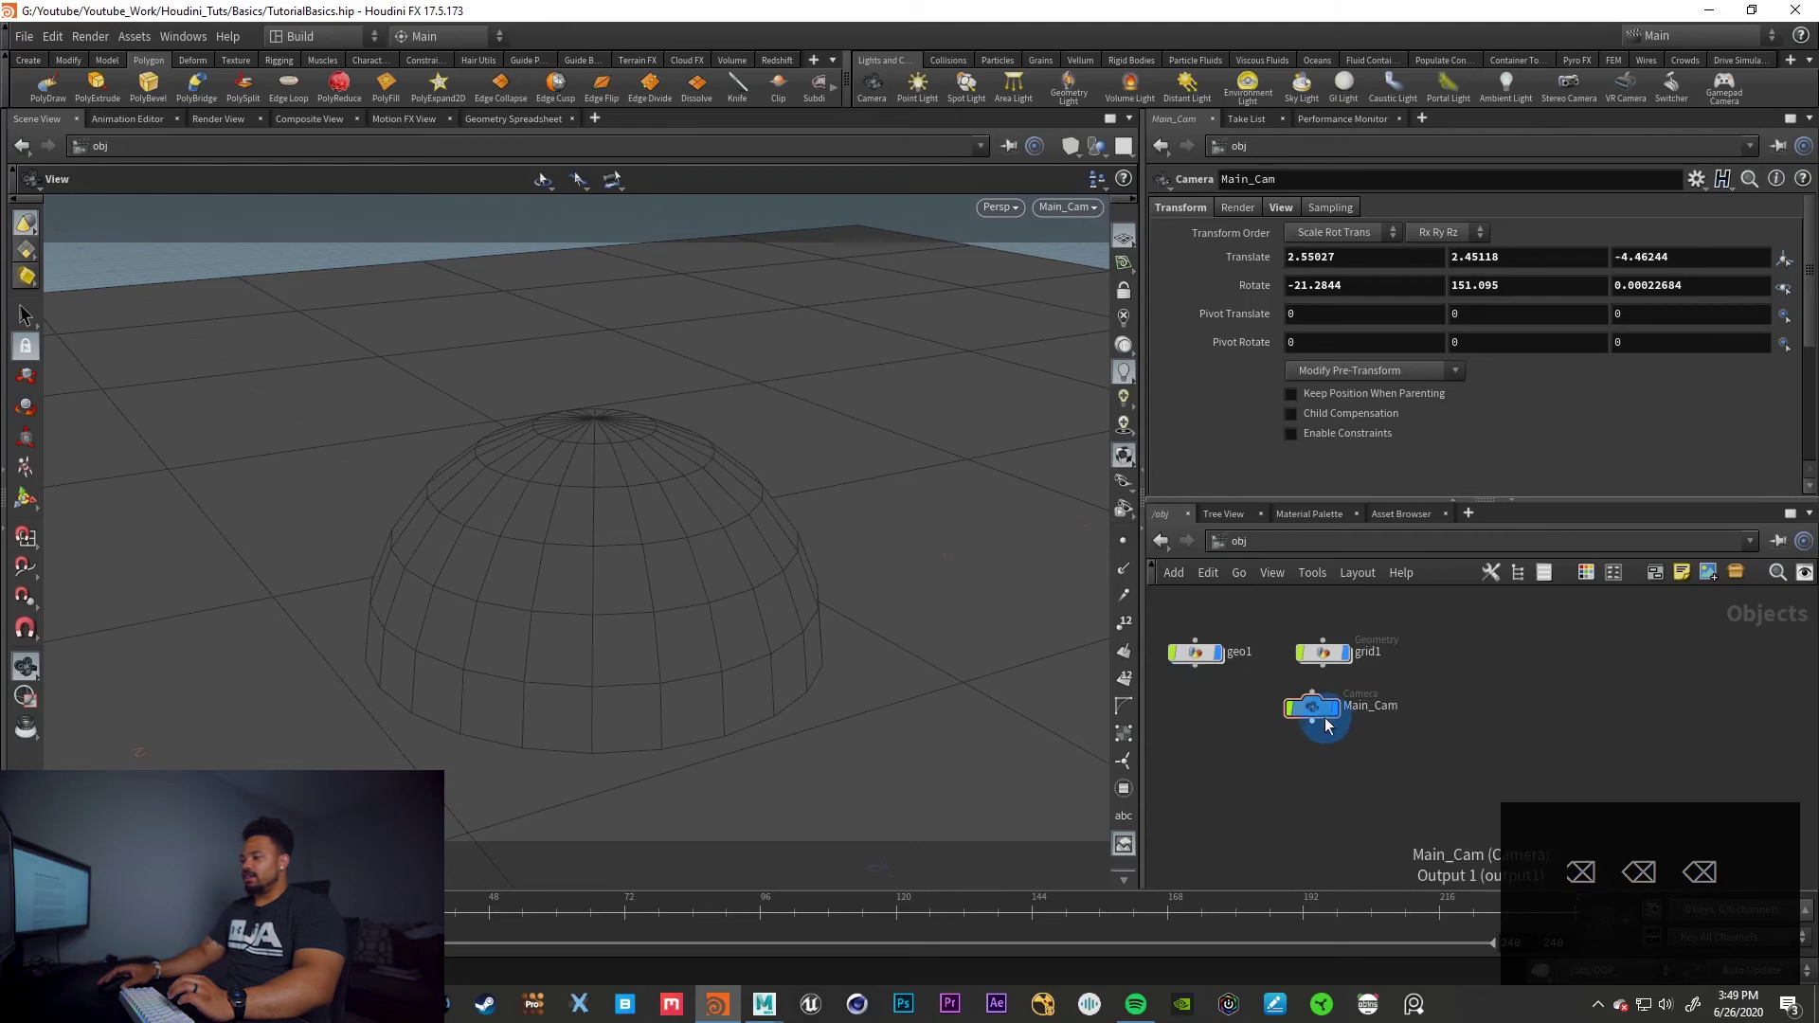
Set Main_Cam's X translation to 4 and its resolution to 1920 by 804
drag(1326, 711, 1339, 733)
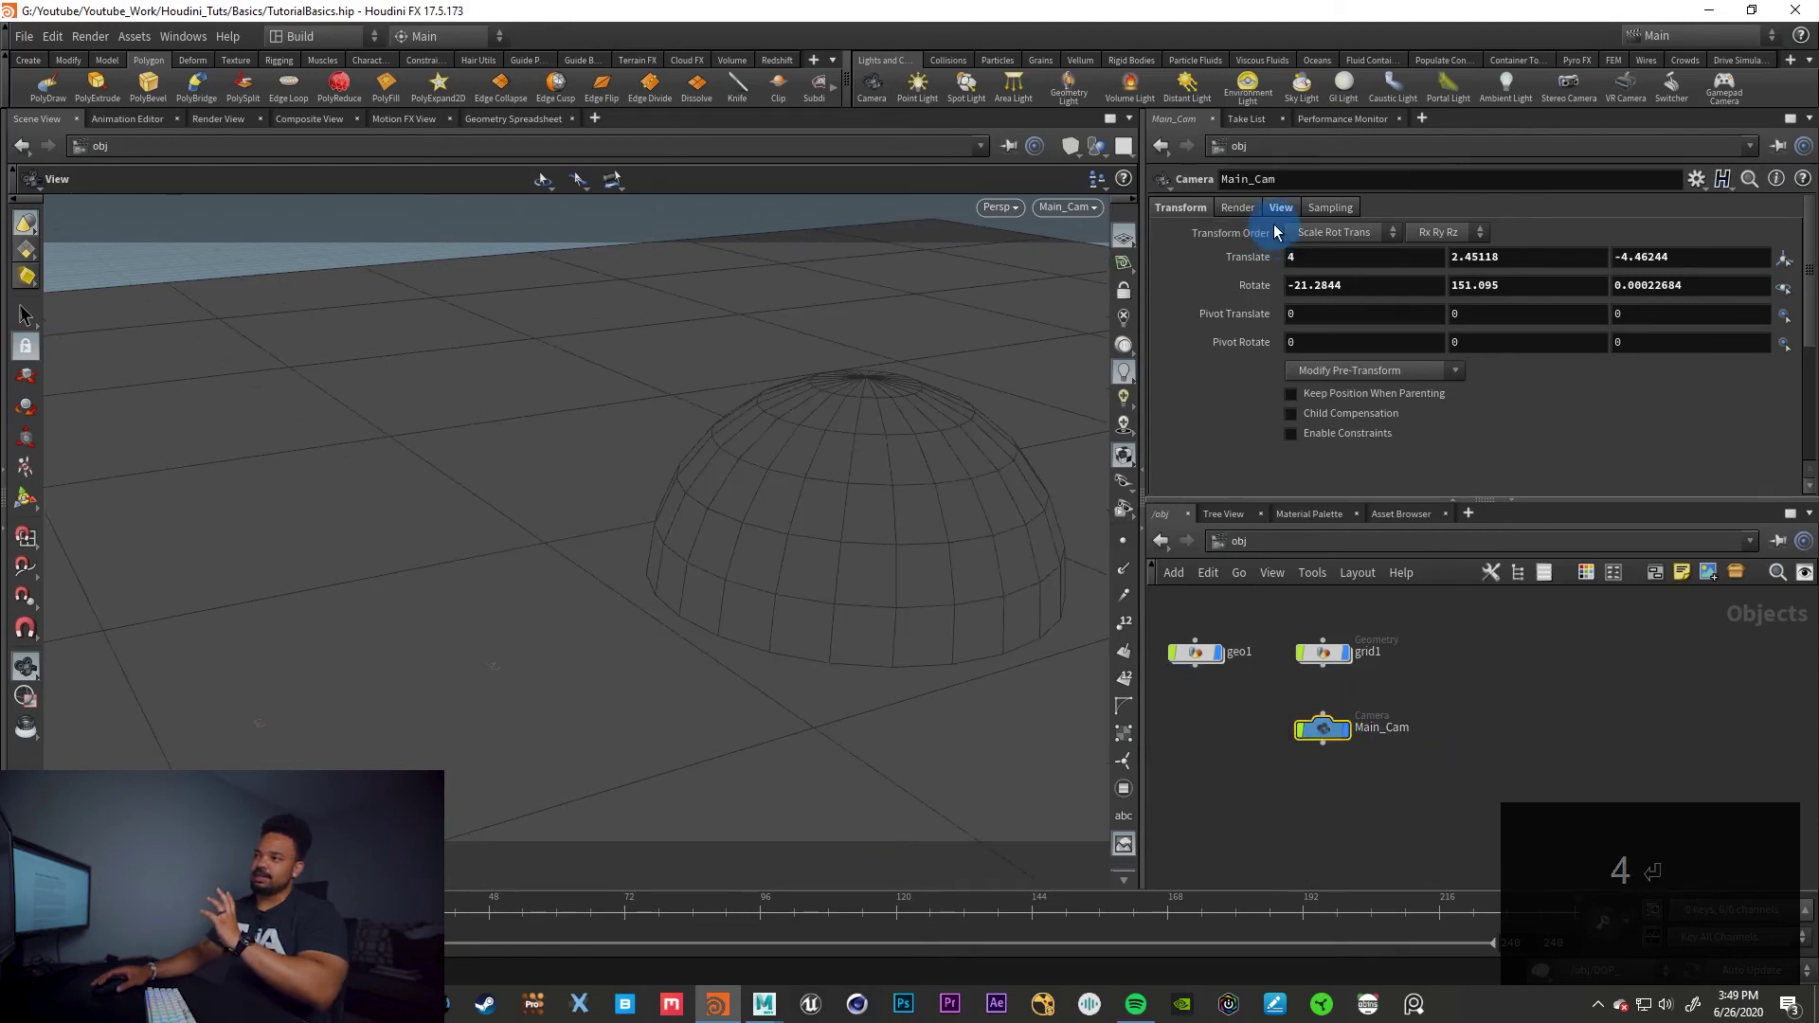
click(1276, 210)
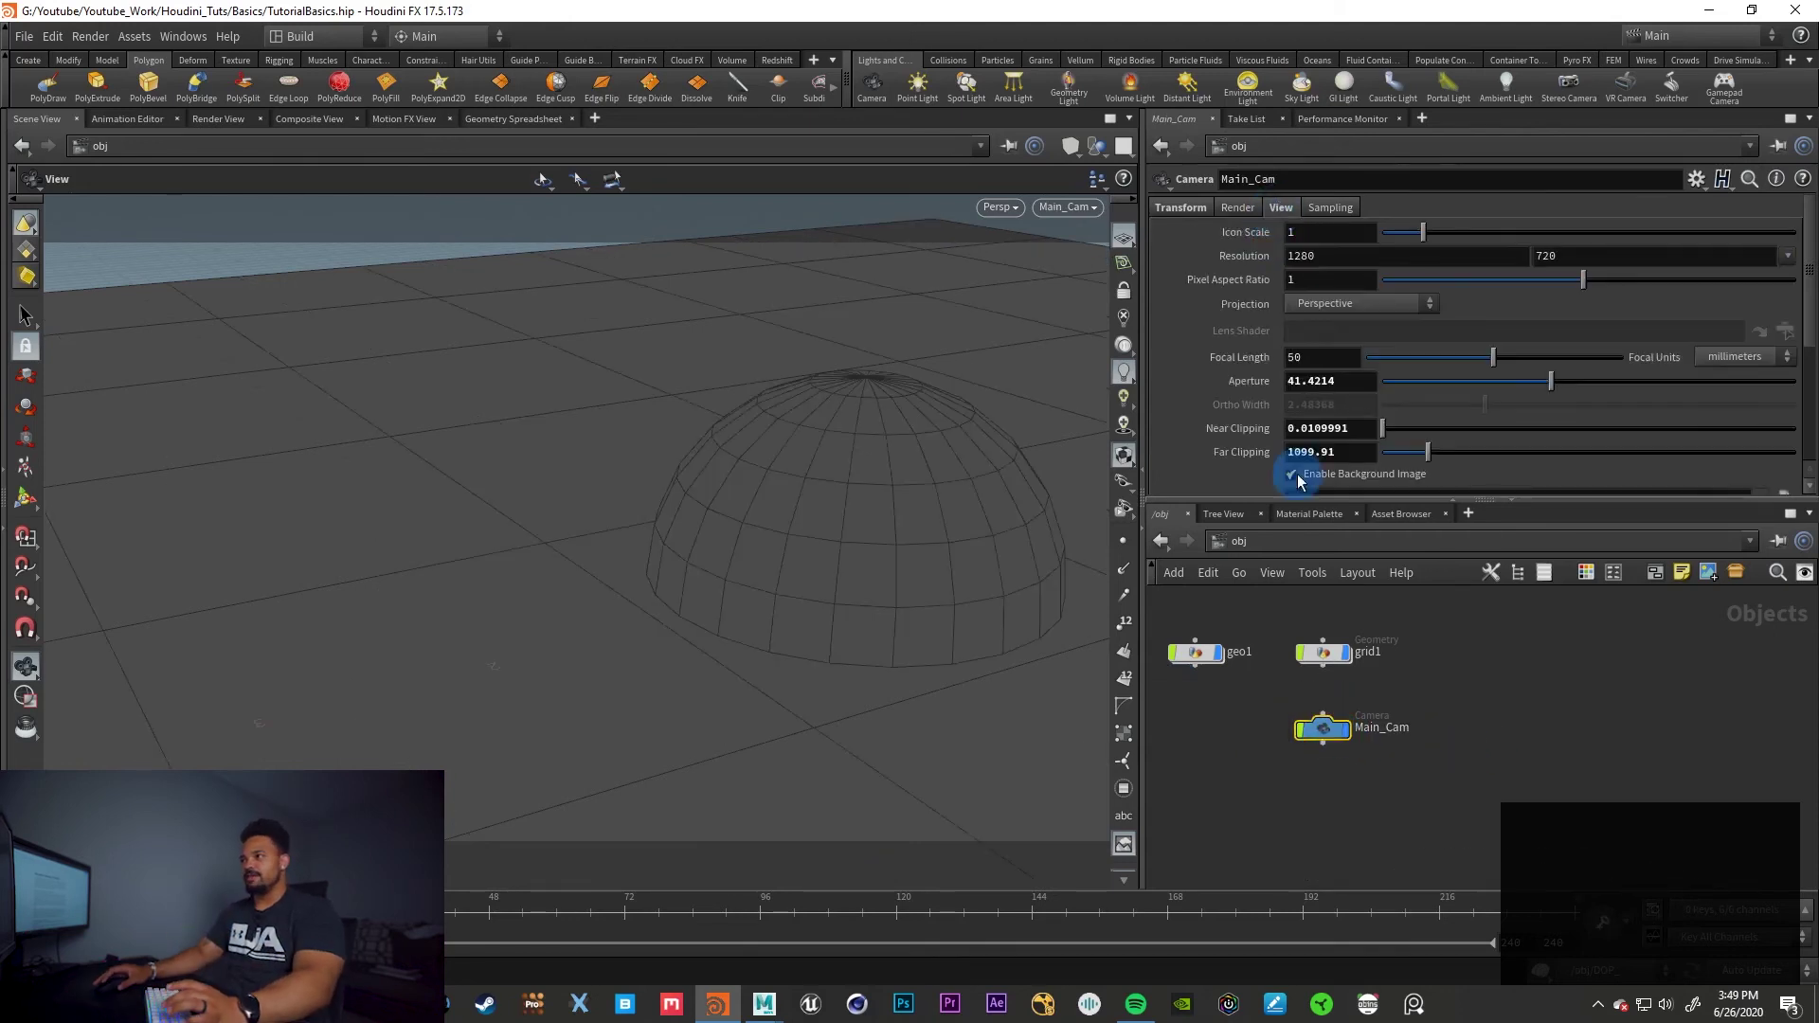
drag(1359, 254, 1205, 267)
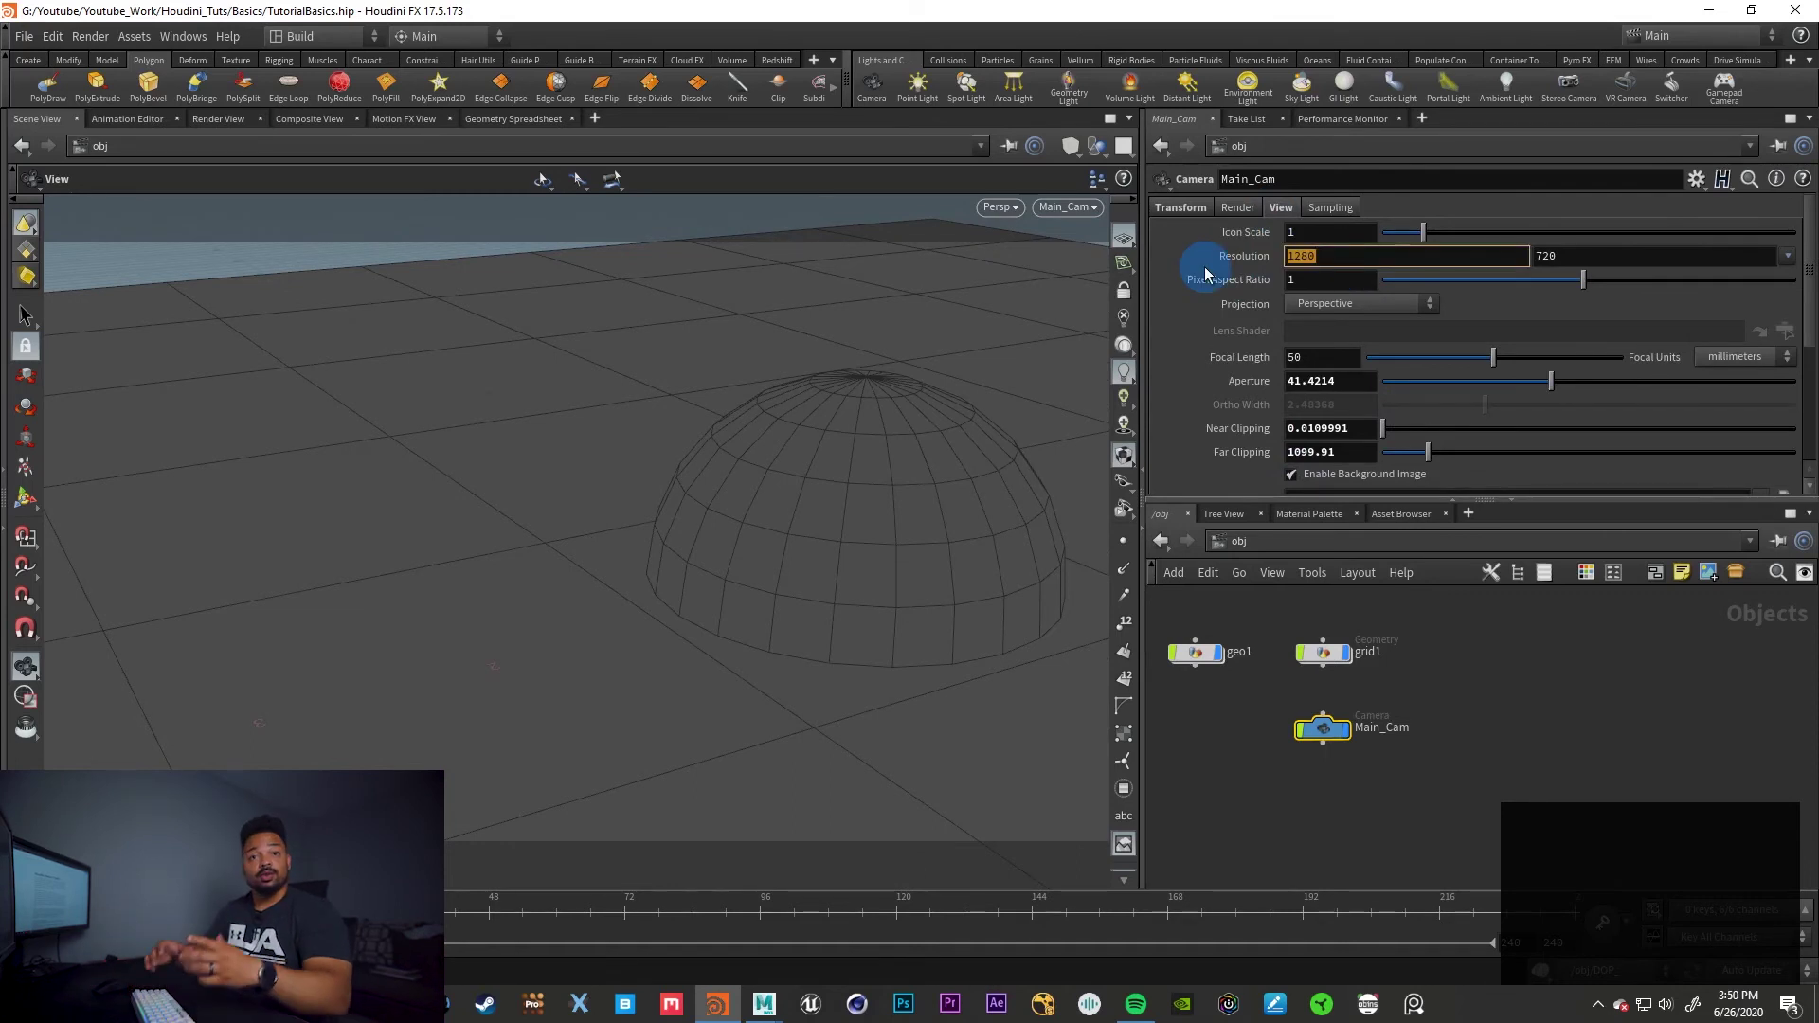
text(1920)
drag(1612, 254, 1333, 253)
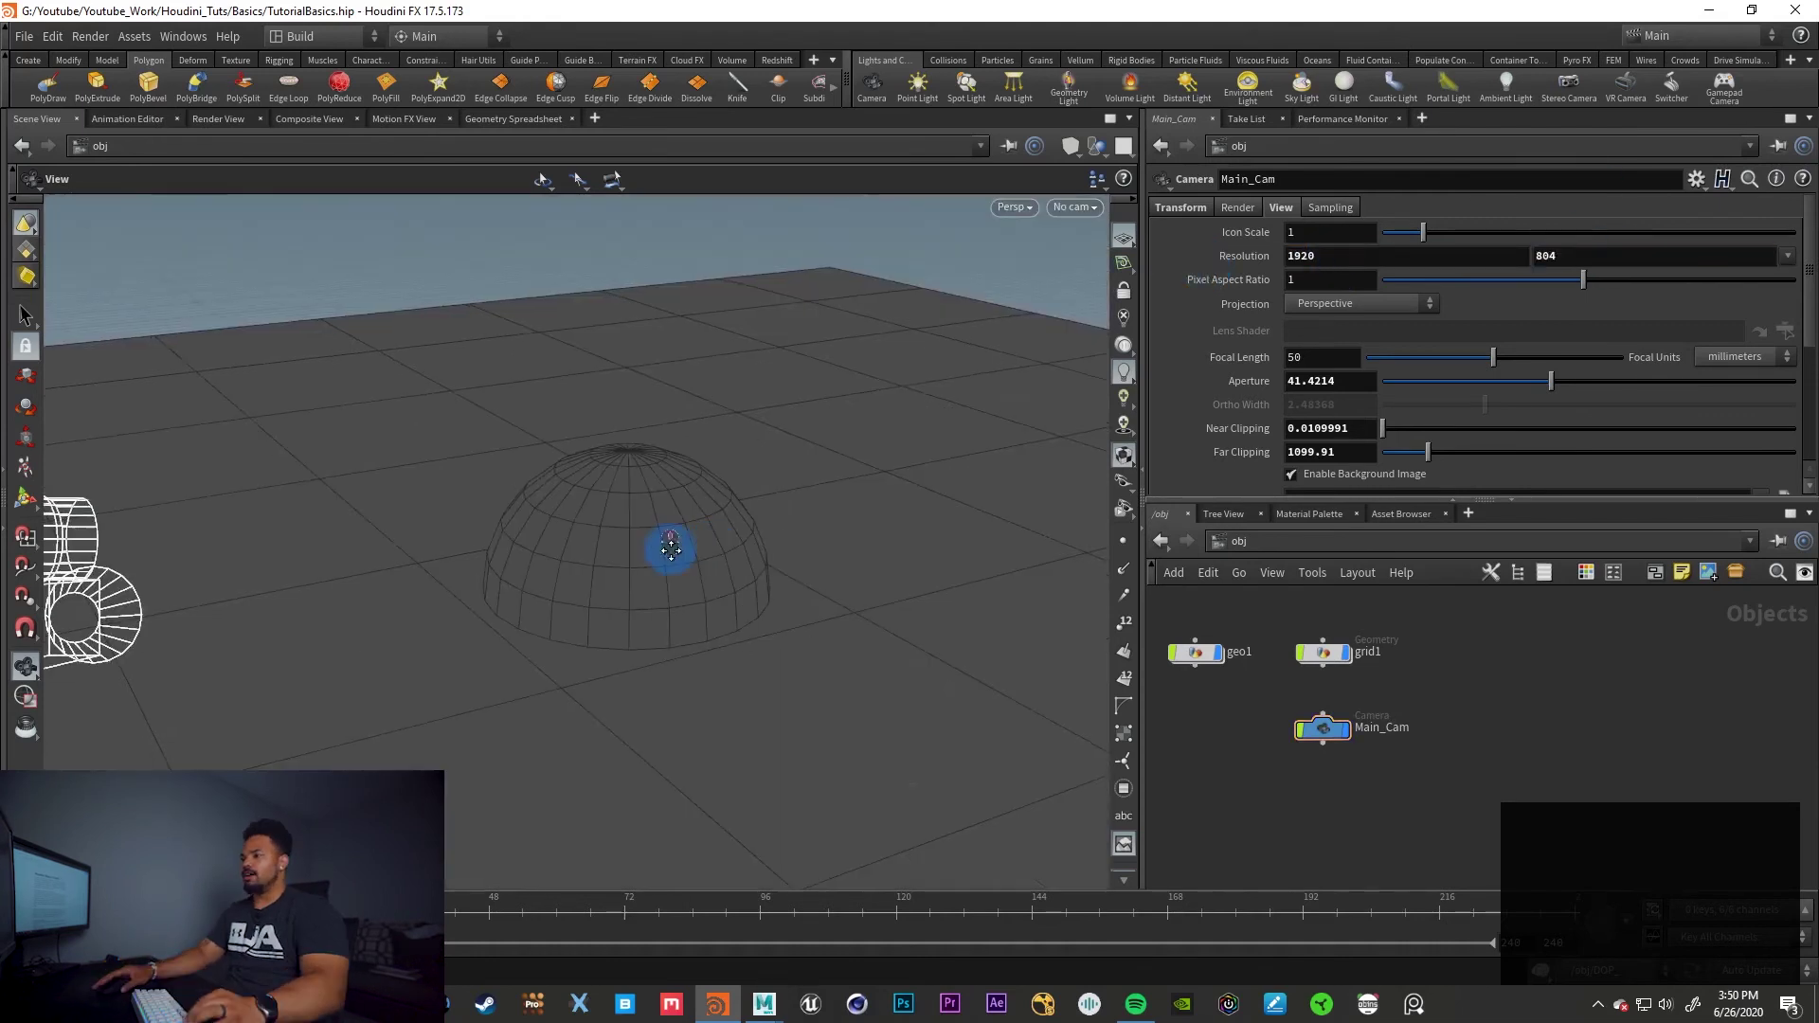
drag(671, 547, 673, 549)
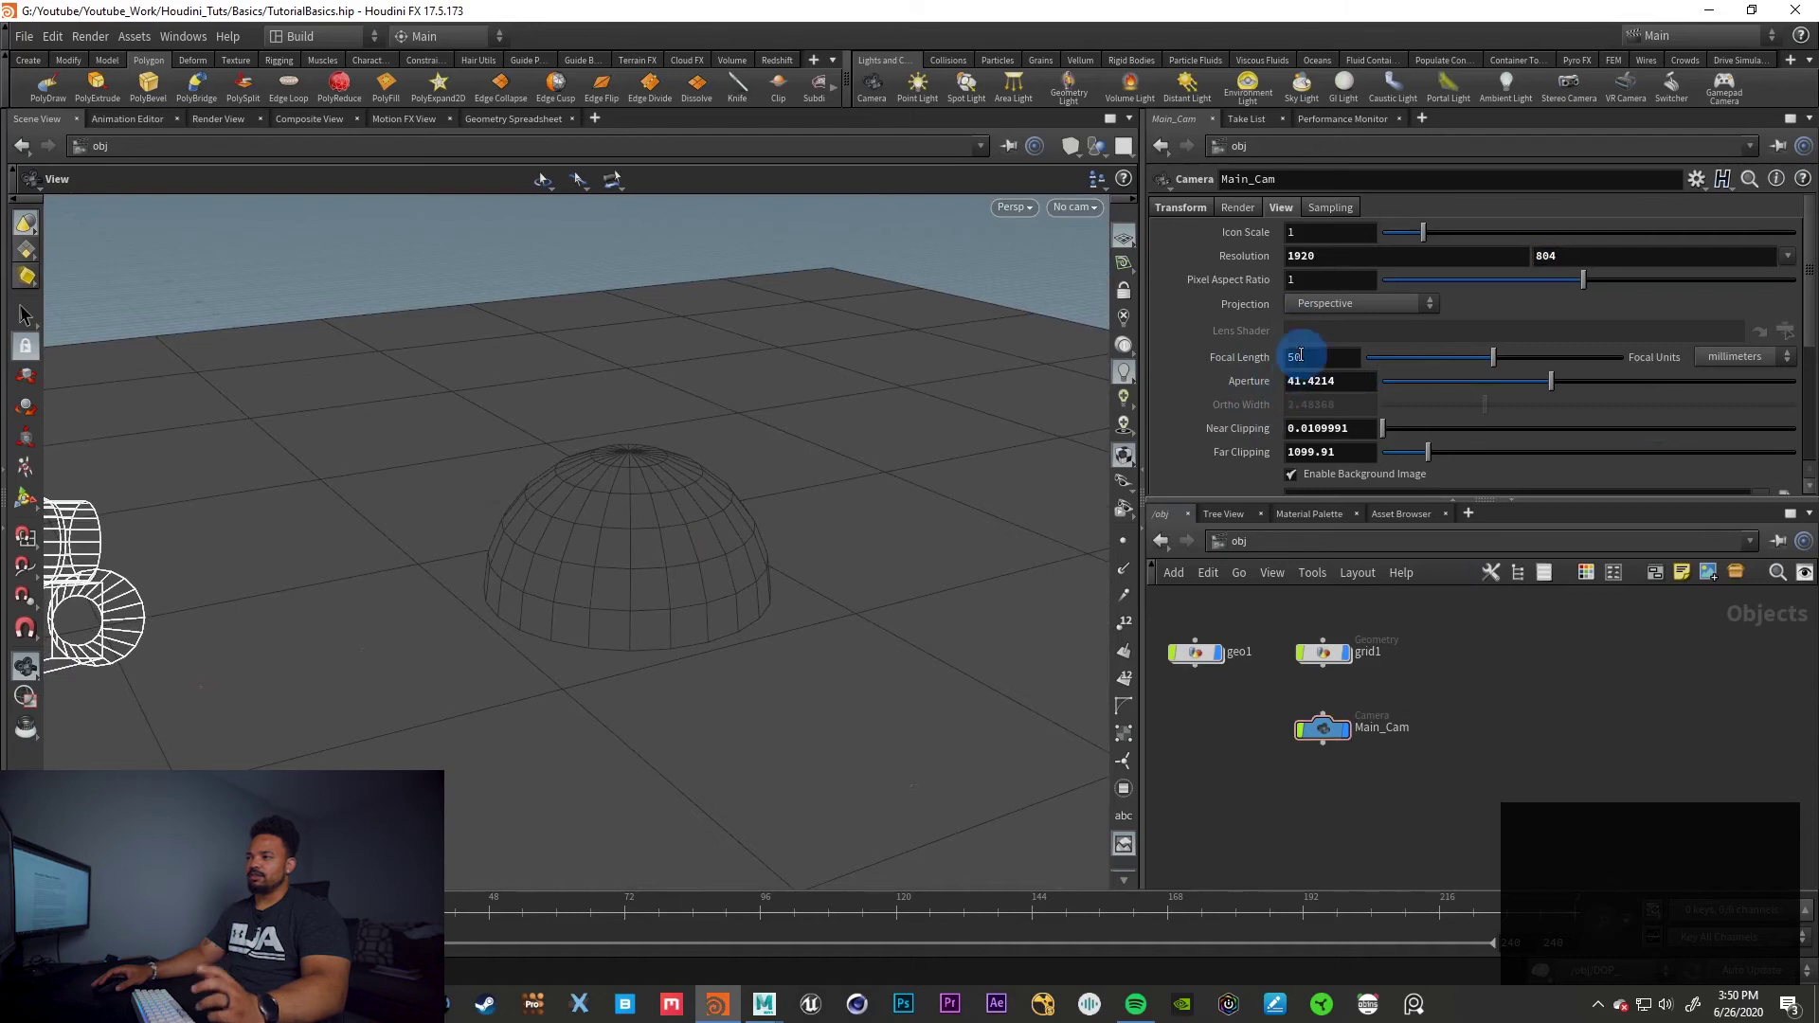
click(1089, 216)
click(1106, 275)
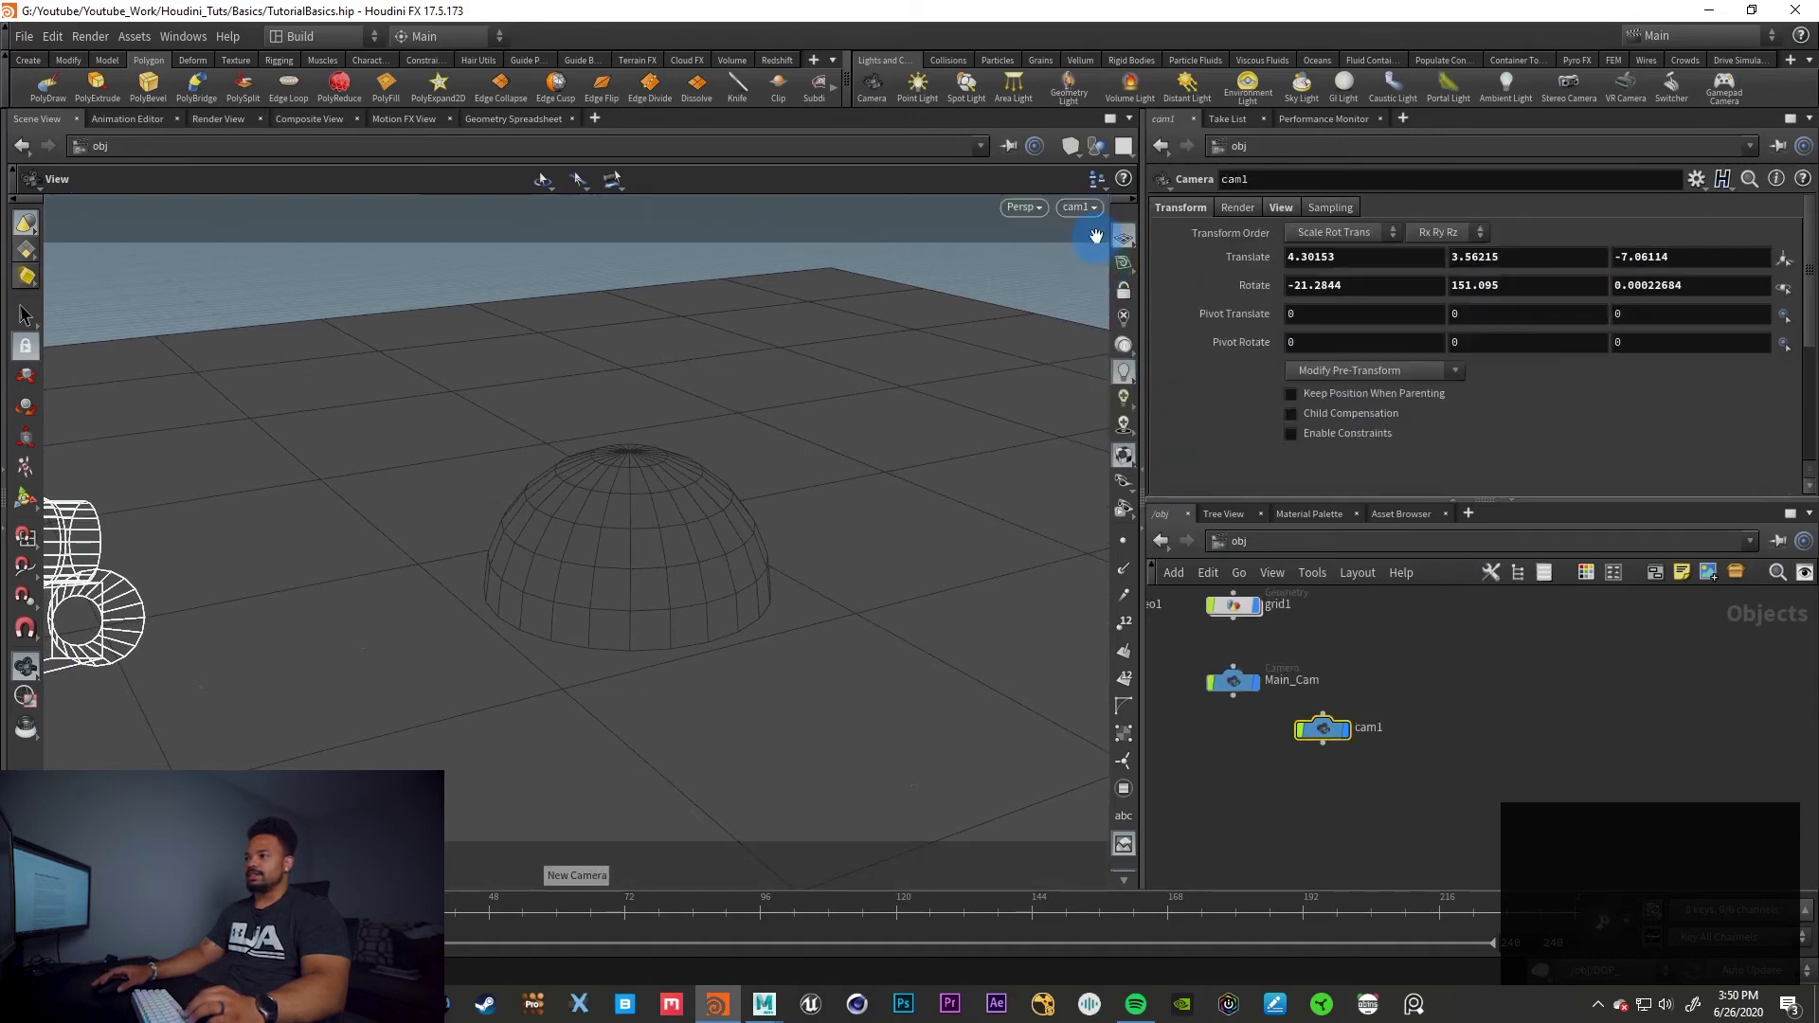
key(Delete)
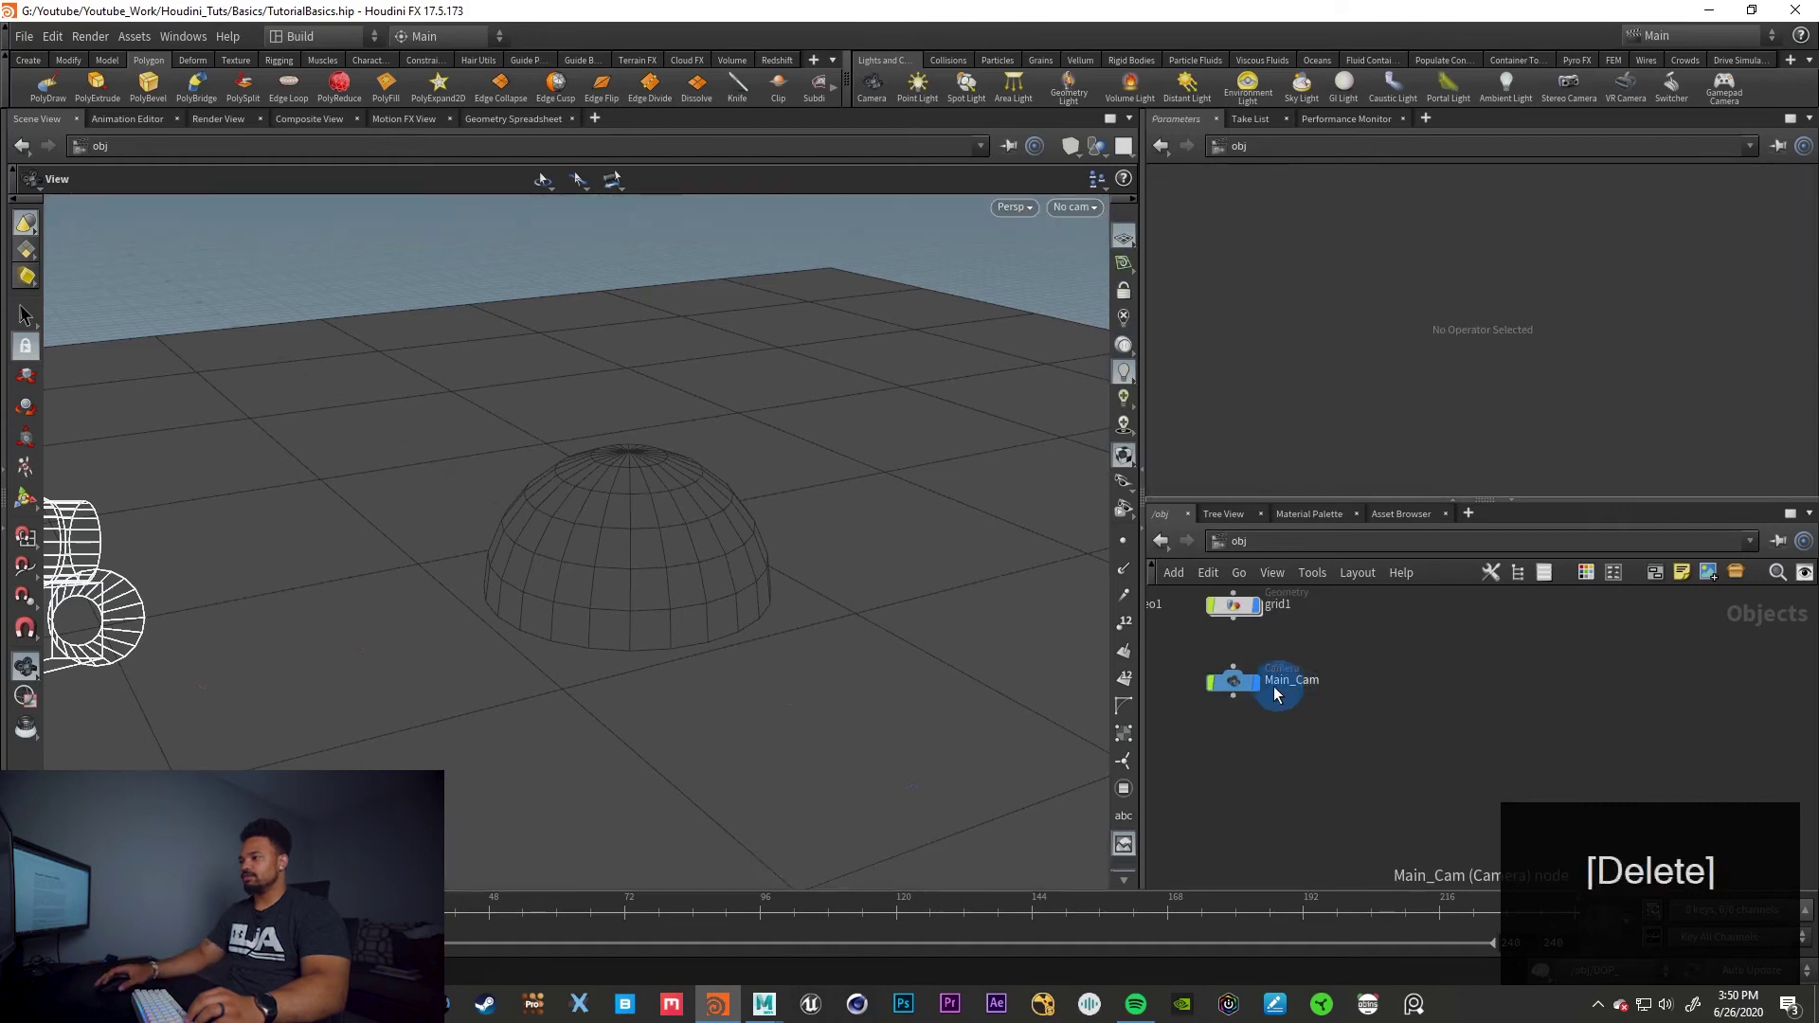
Look through Main_Cam and set its focal length to 35 mm
click(1076, 207)
click(1090, 299)
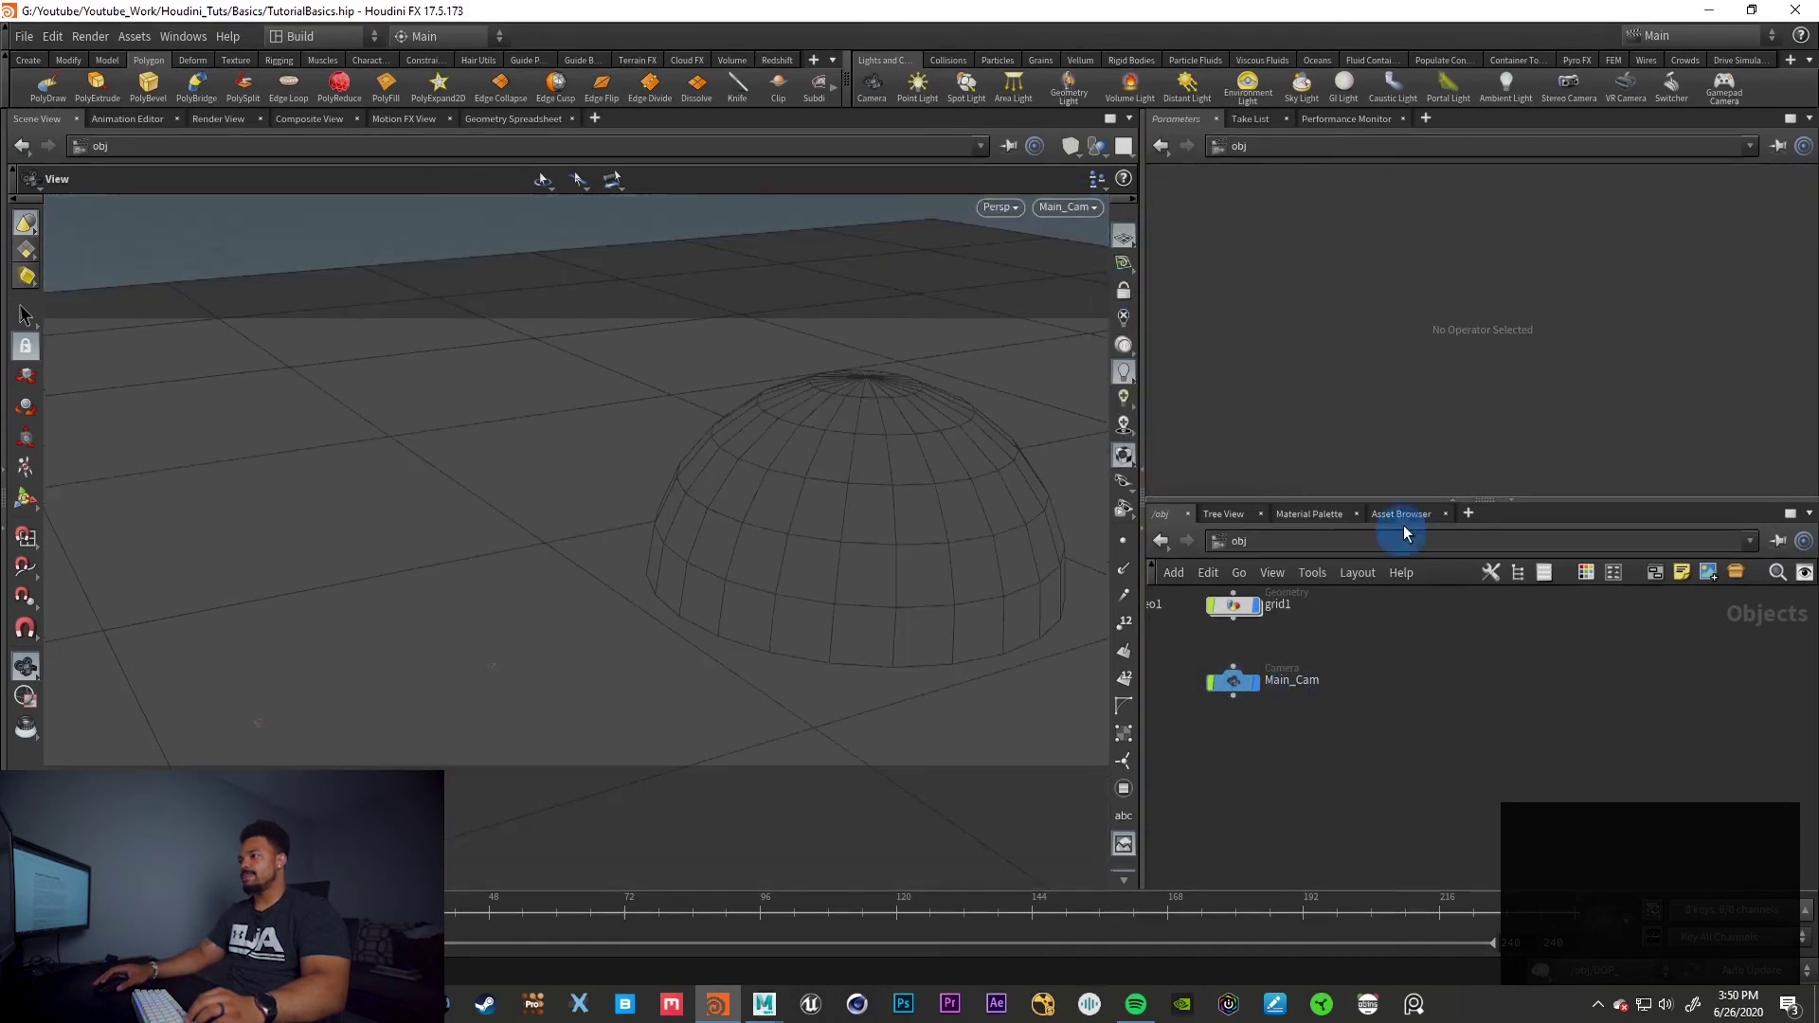
click(1236, 681)
drag(1331, 360, 1177, 371)
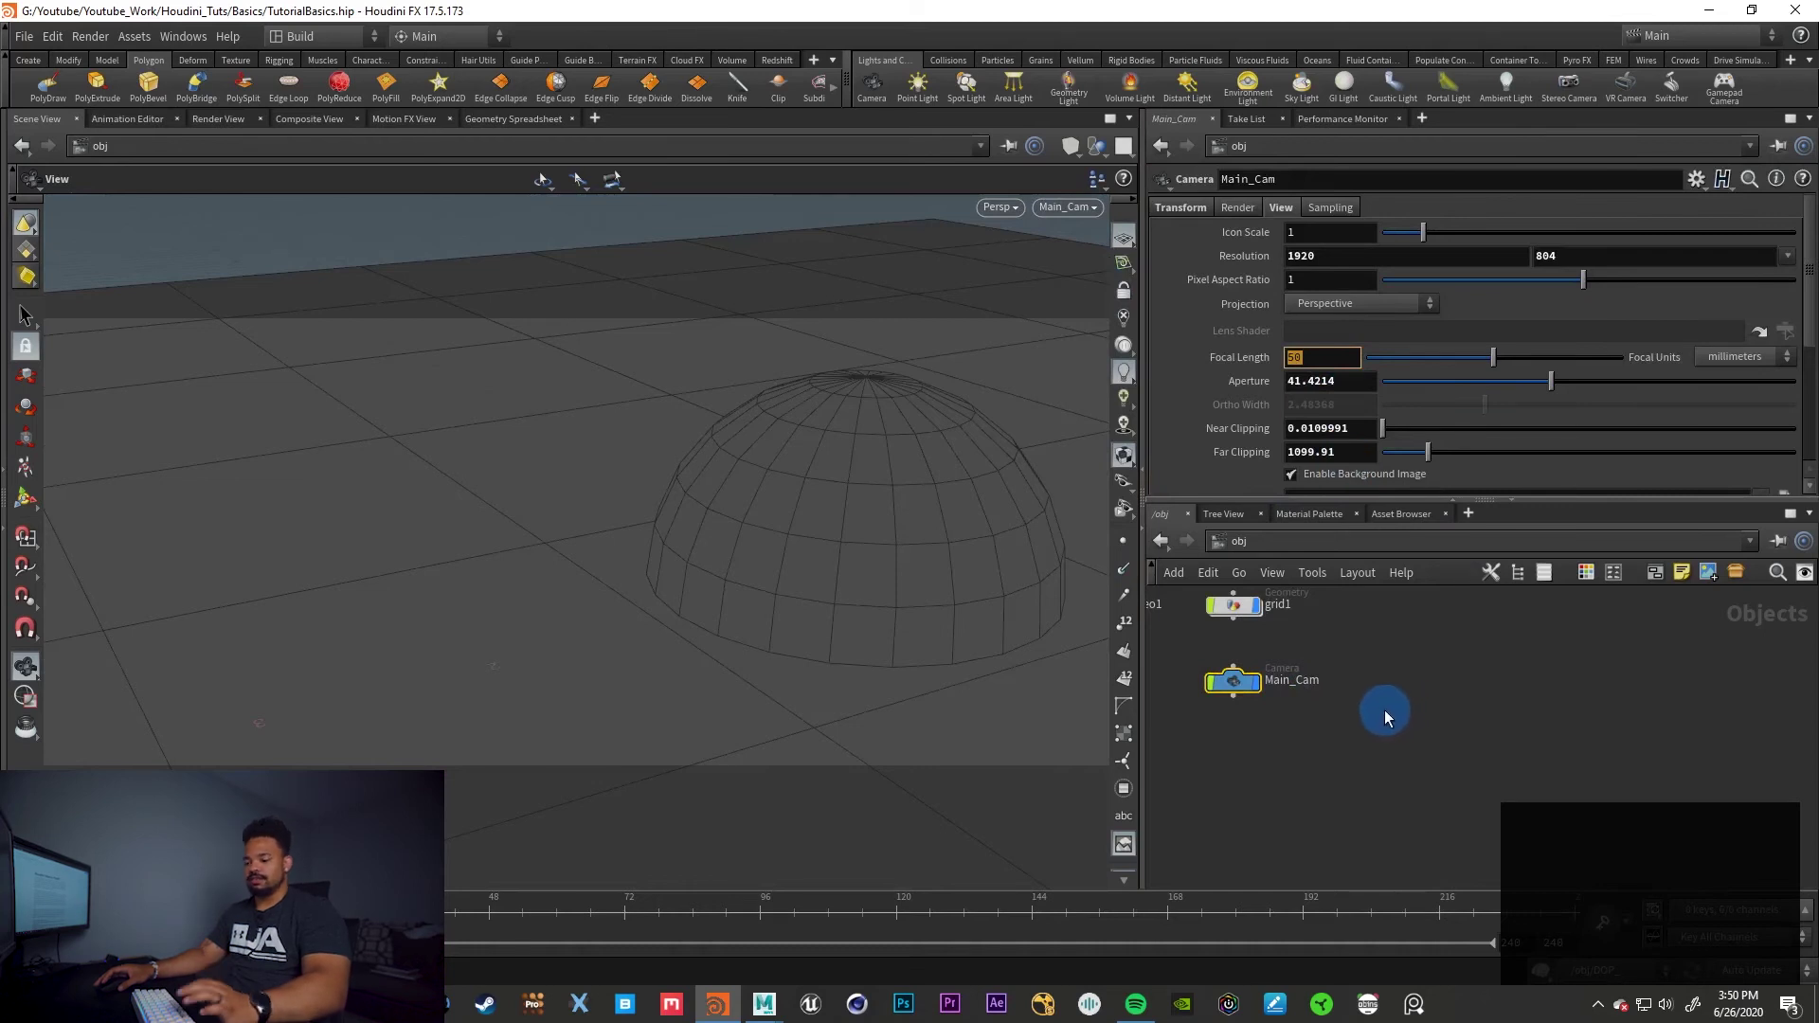
text(35)
key(Return)
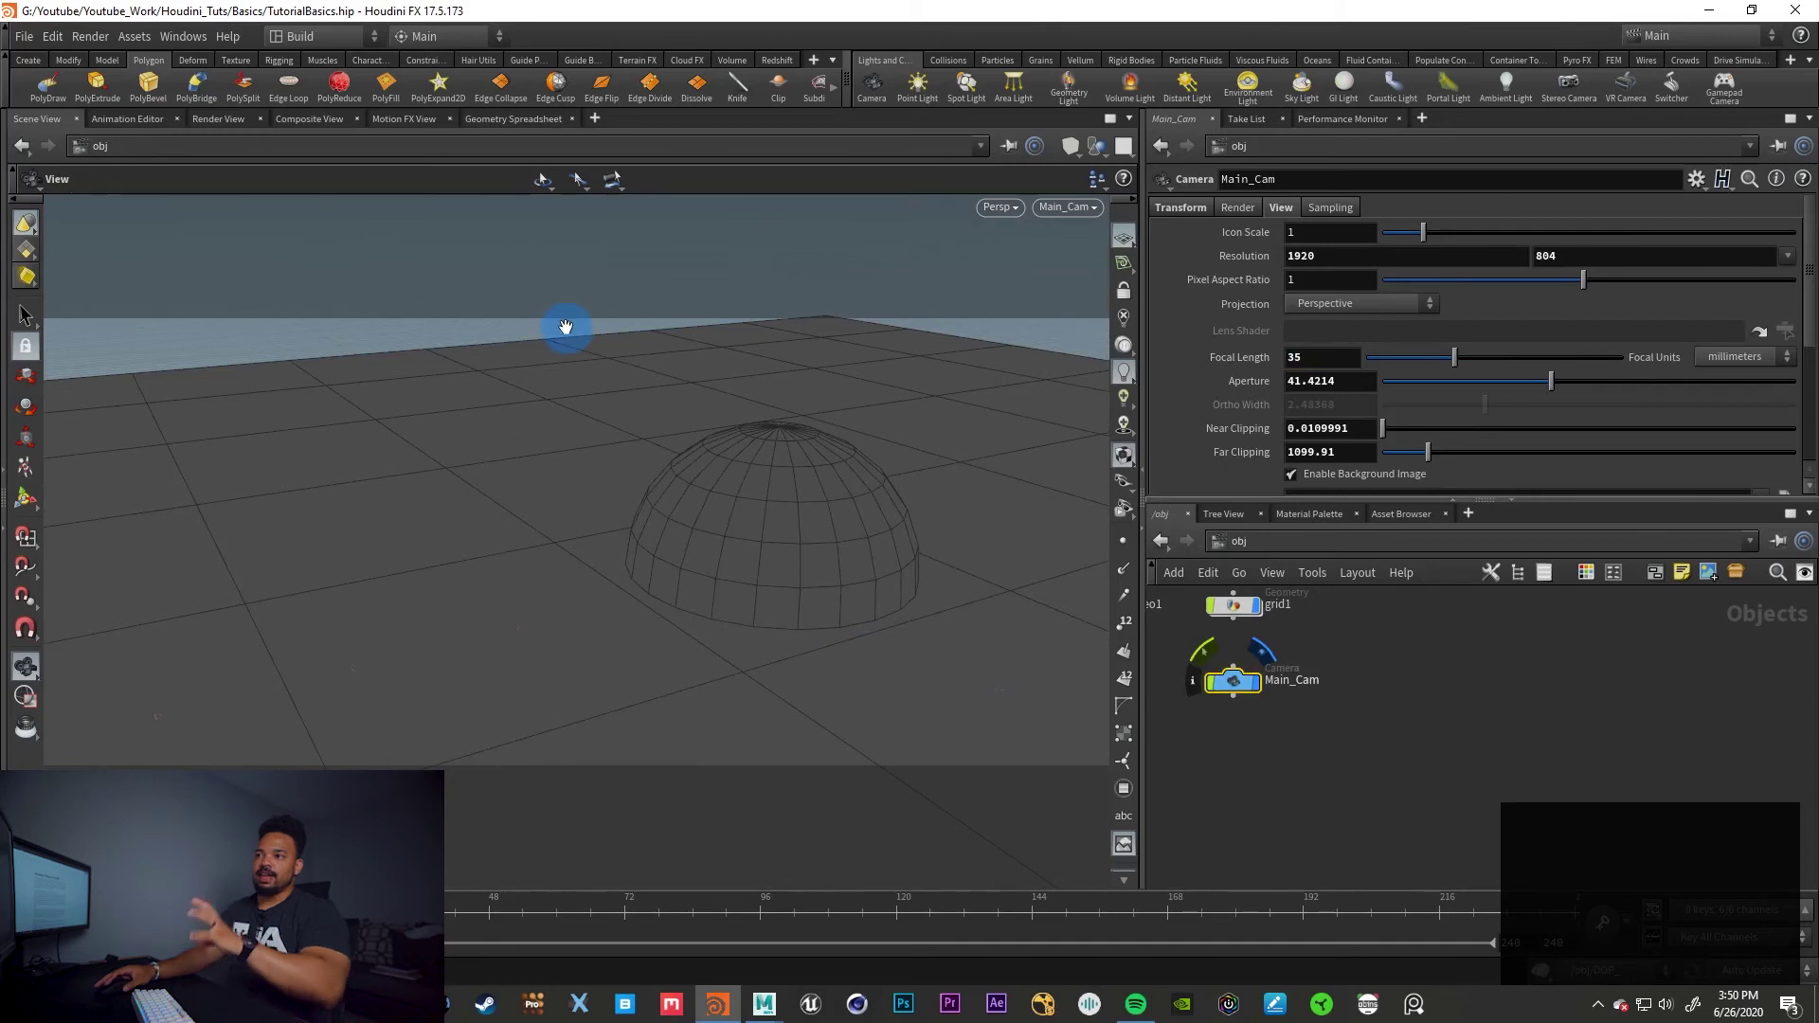
Tumble the view out of Main_Cam to see the camera in the scene and look through Main_Cam again, twice
click(26, 315)
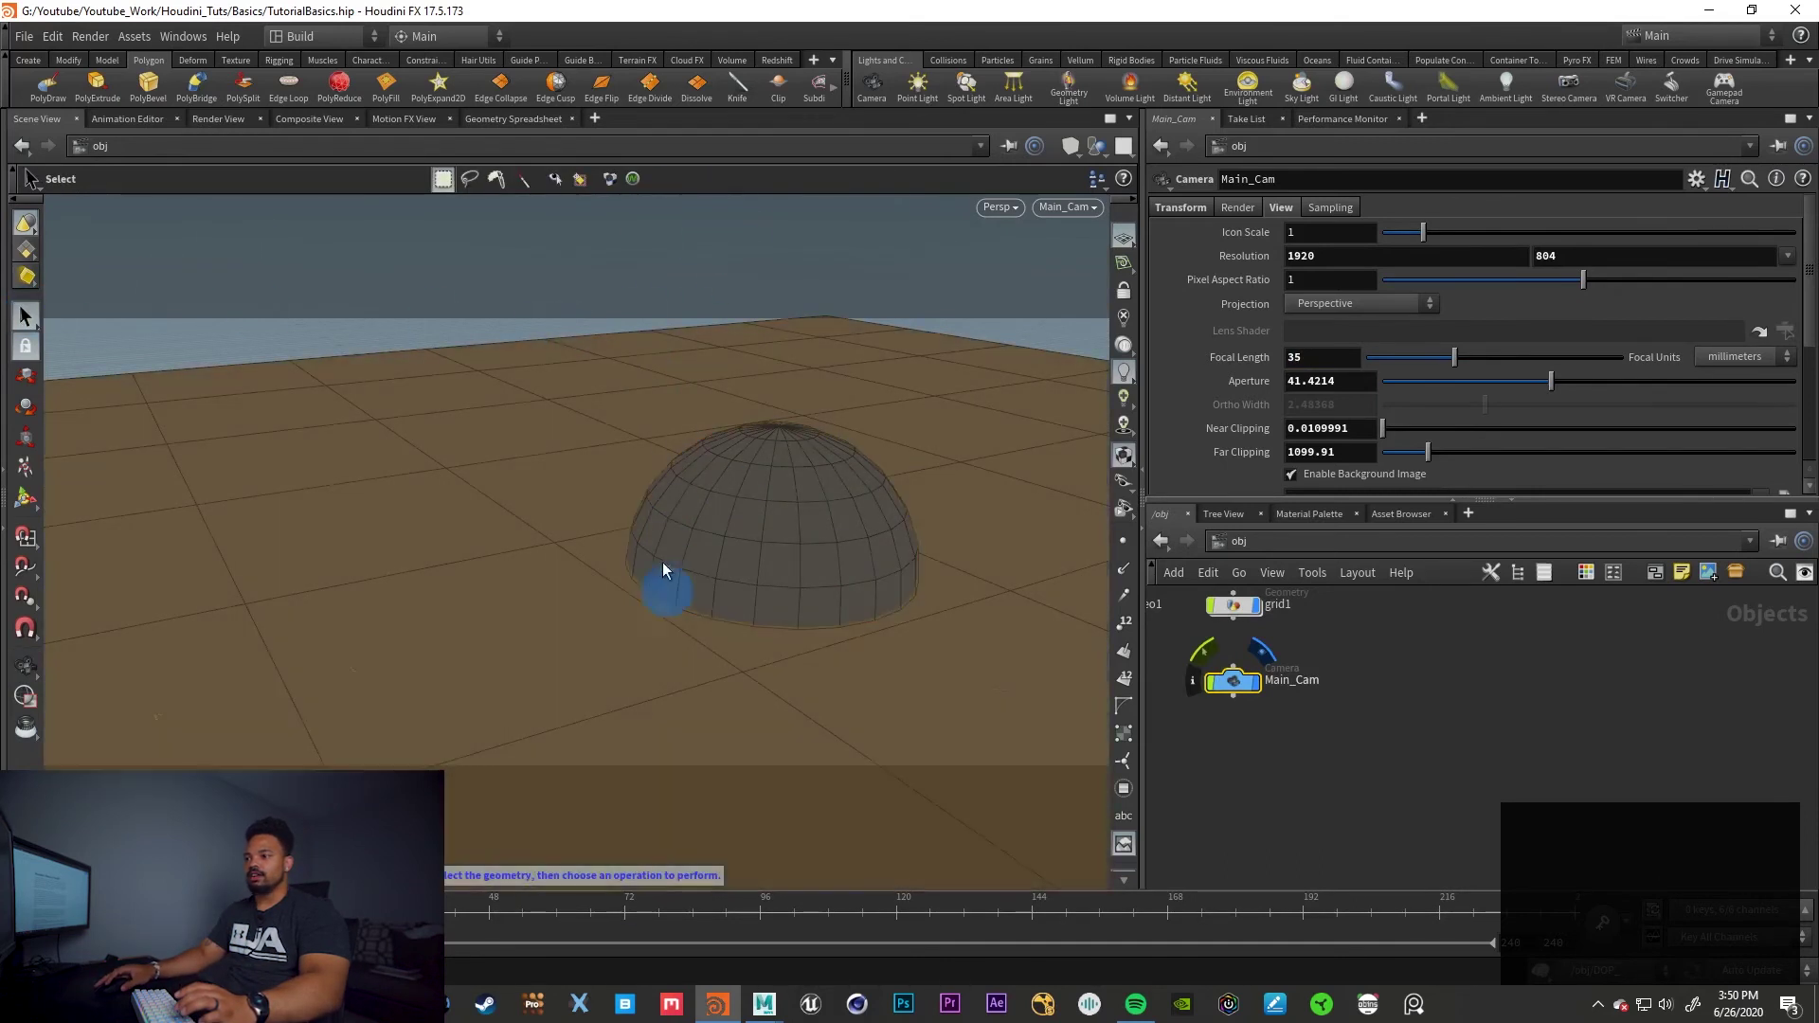
key(Escape)
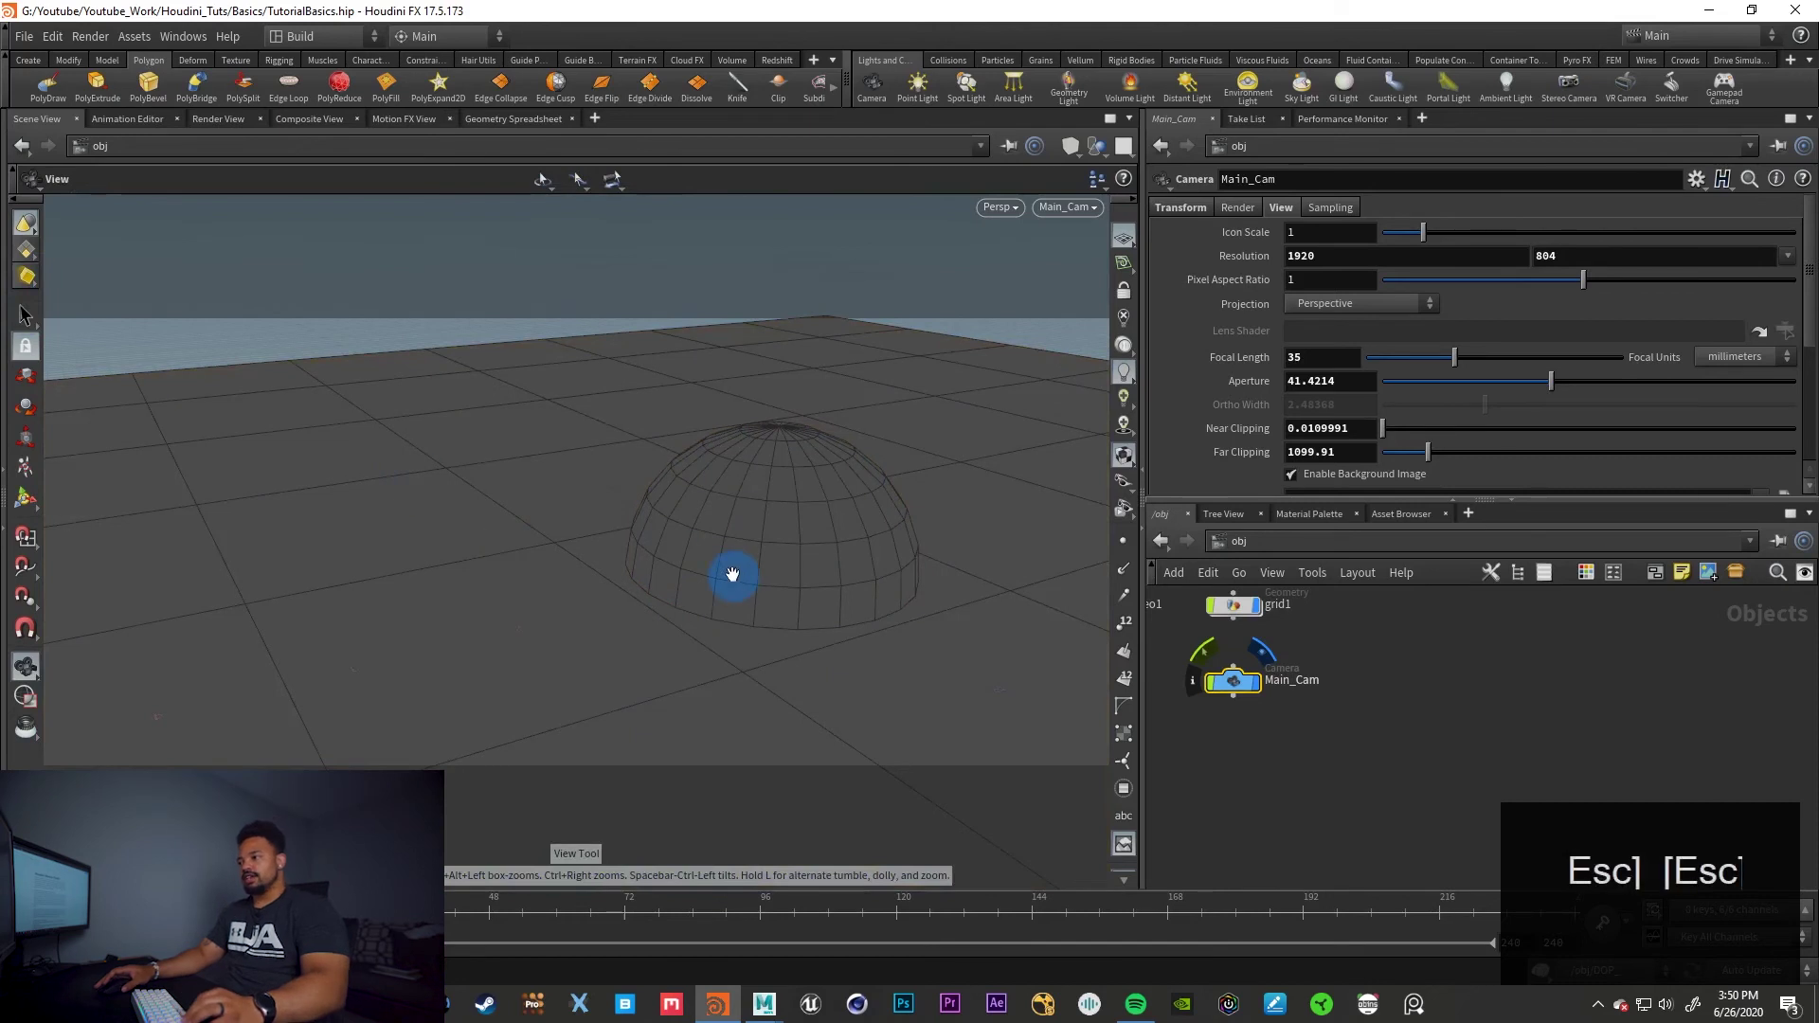
scroll(730, 570, down, 3)
scroll(731, 570, down, 5)
mouse_move(673, 556)
mouse_down()
mouse_move(834, 565)
mouse_move(520, 609)
mouse_move(707, 557)
mouse_up()
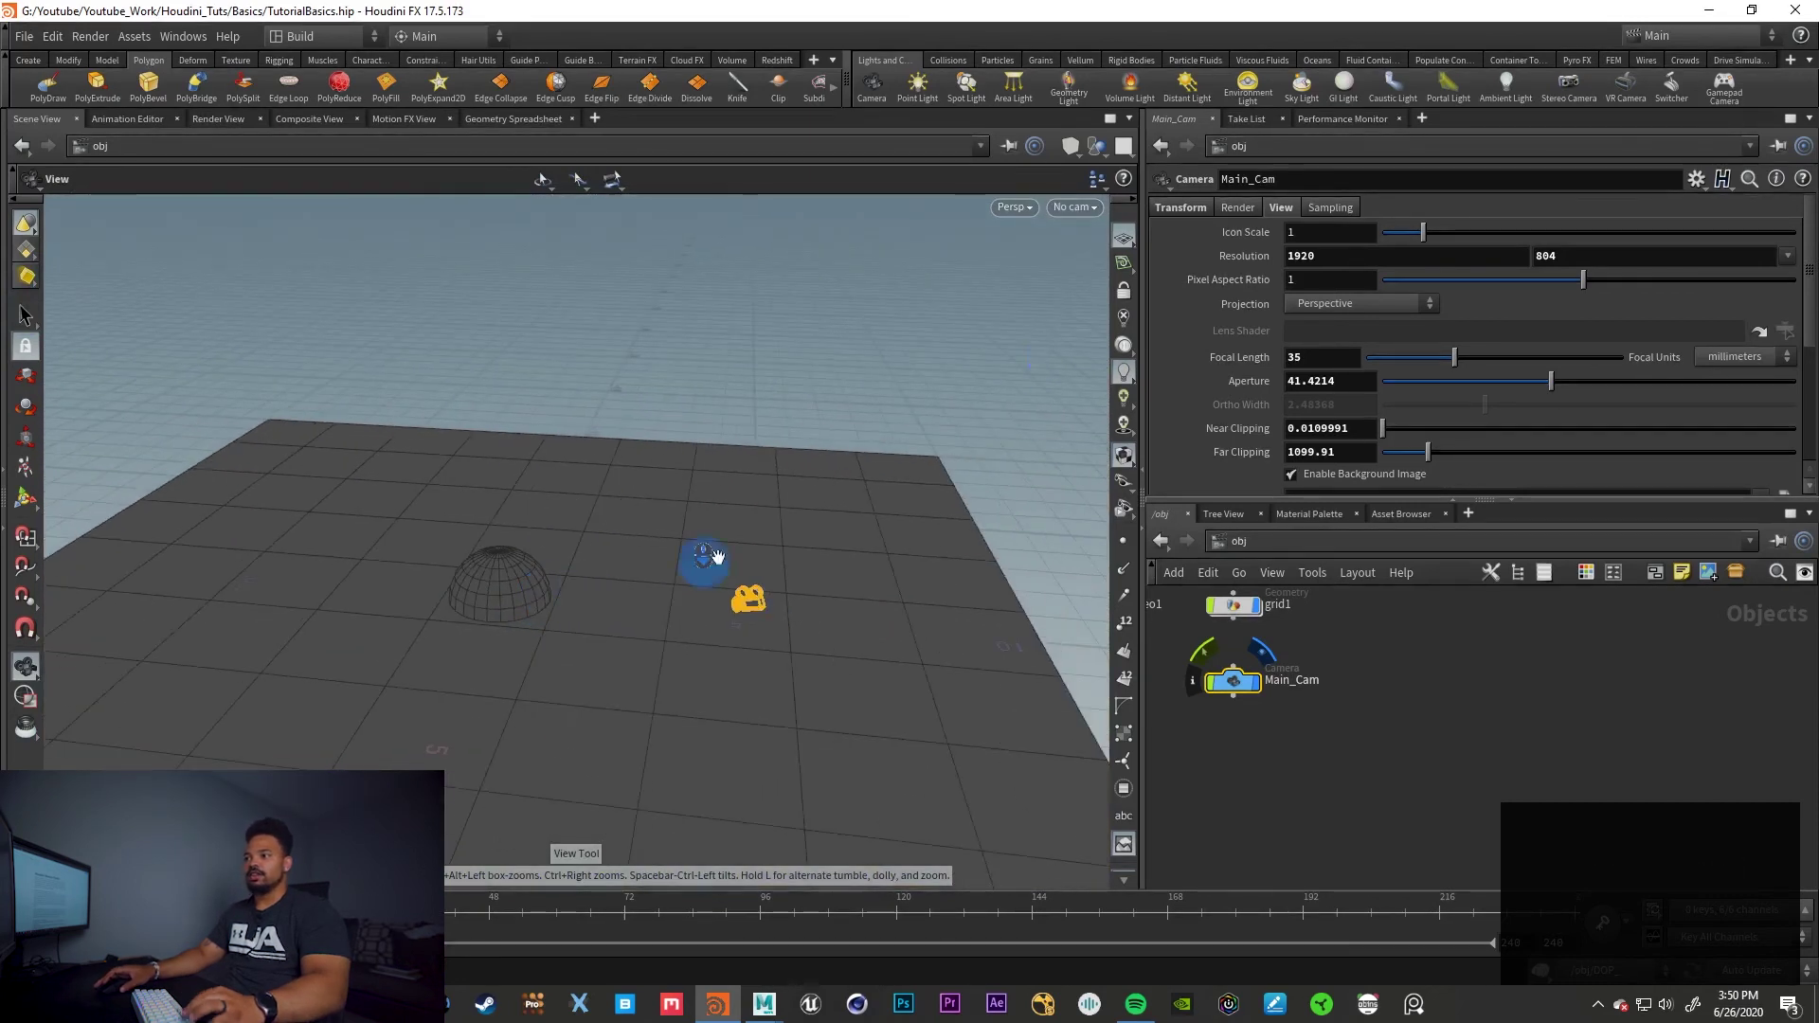
click(1092, 208)
click(1104, 297)
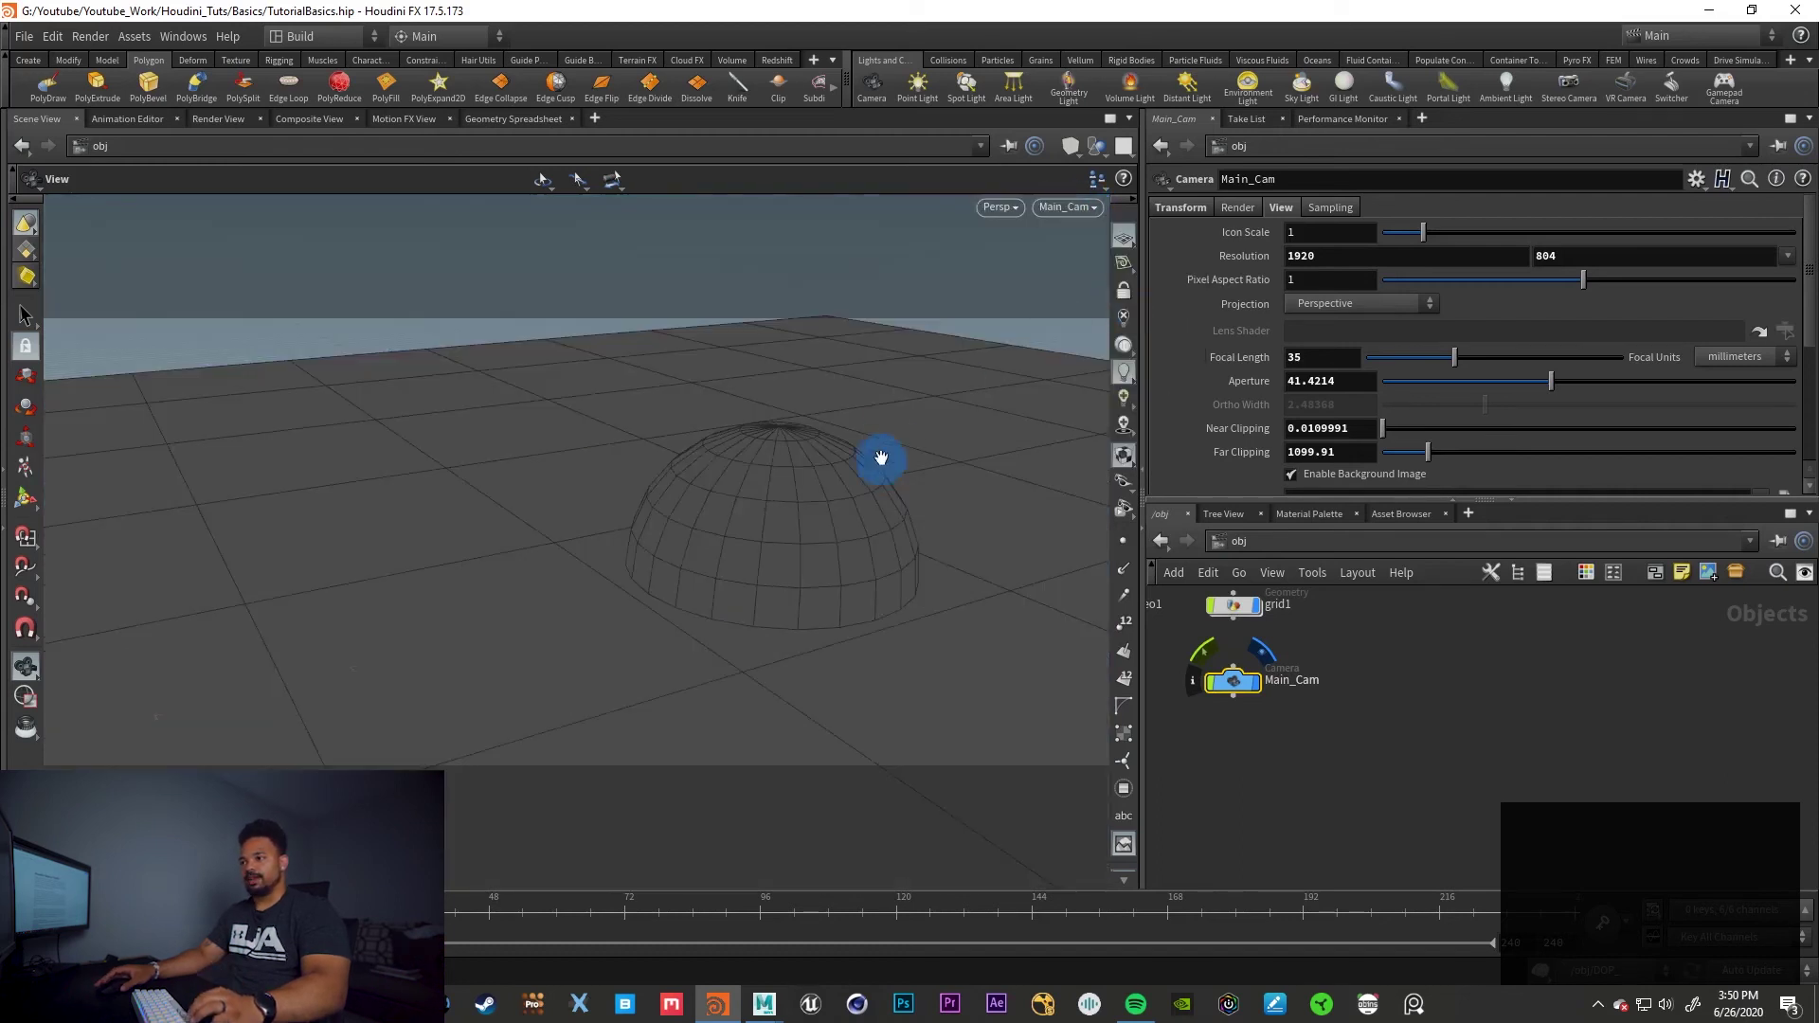
drag(852, 463, 720, 317)
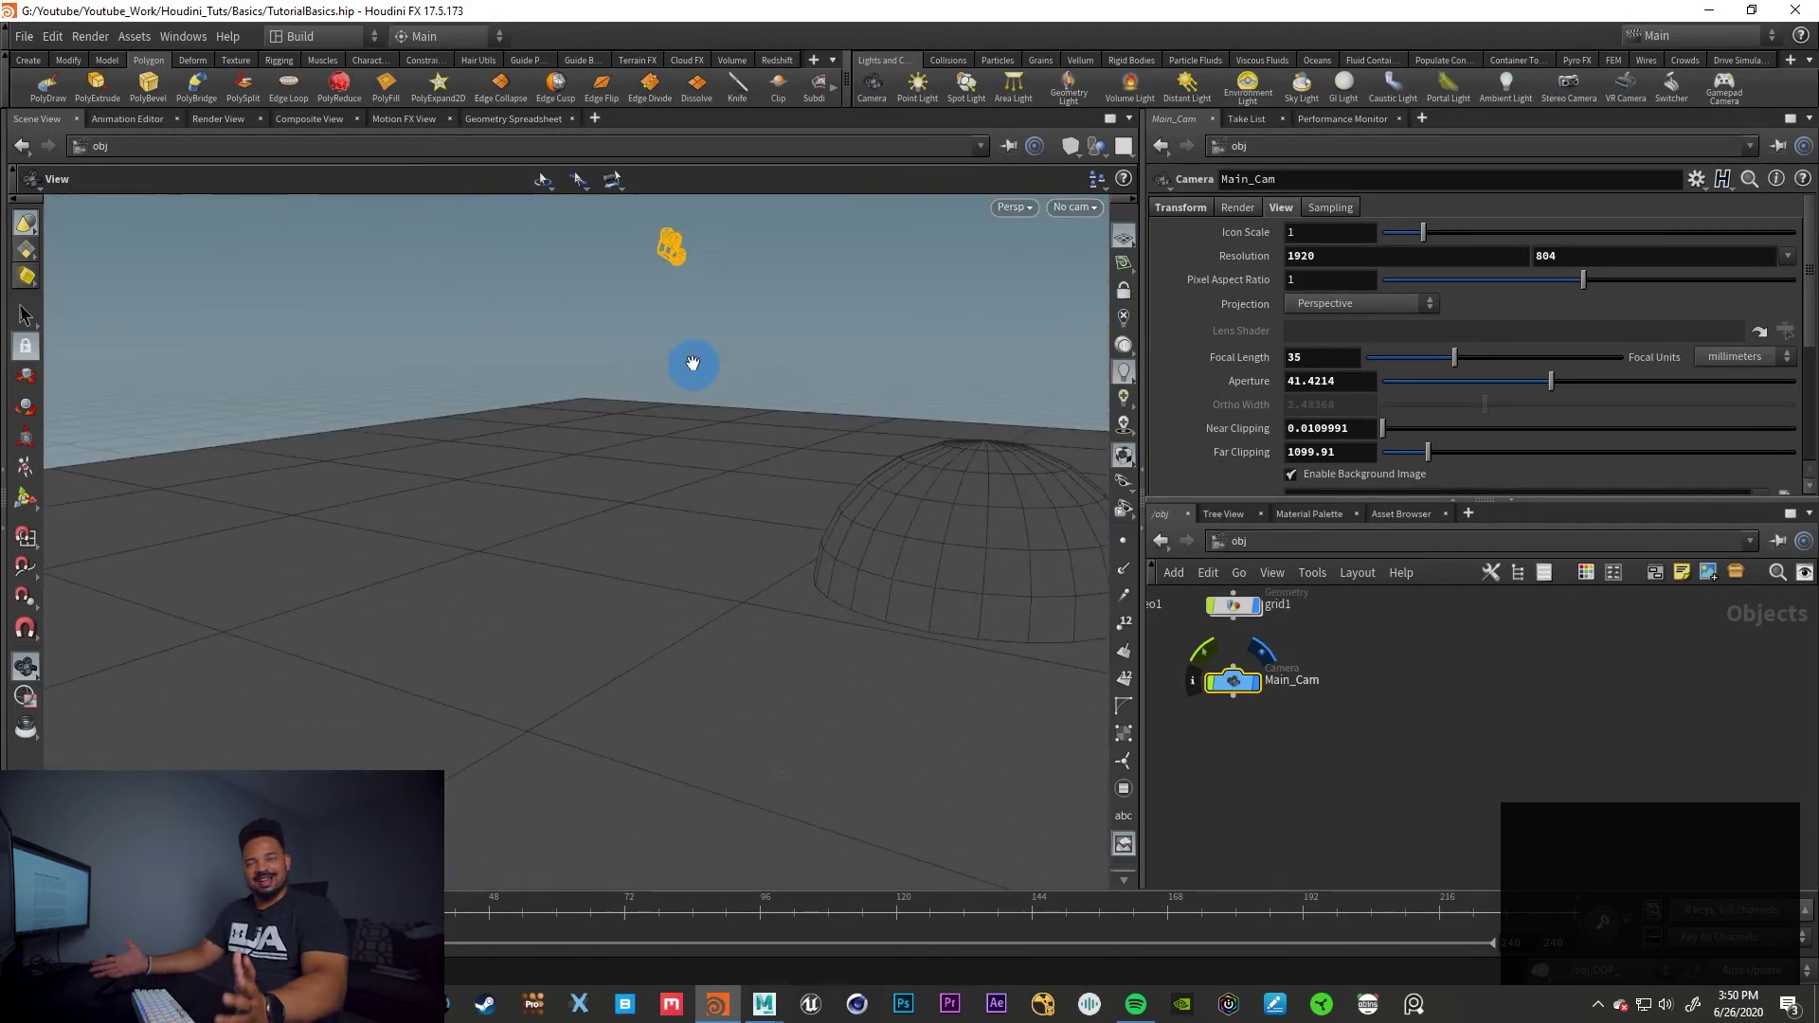
click(1076, 206)
click(1103, 293)
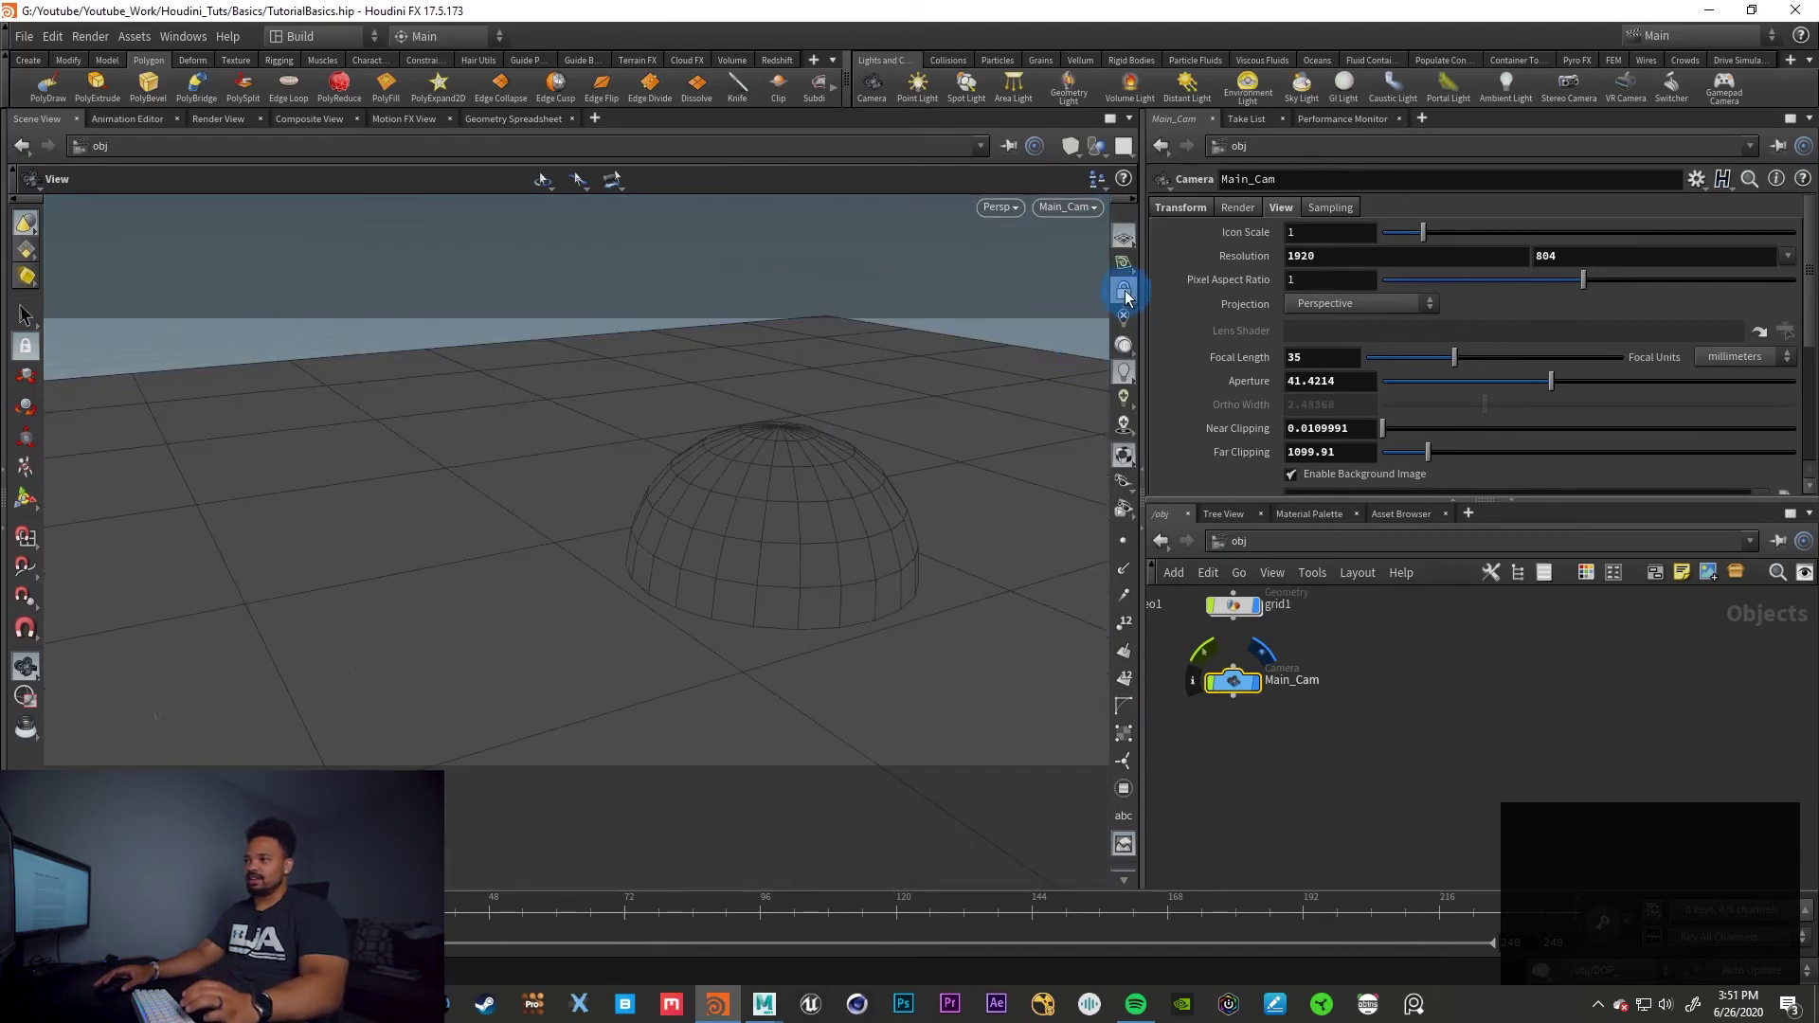
Lock Main_Cam to the view and reframe the dome and grid through the camera
scroll(883, 576, down, 5)
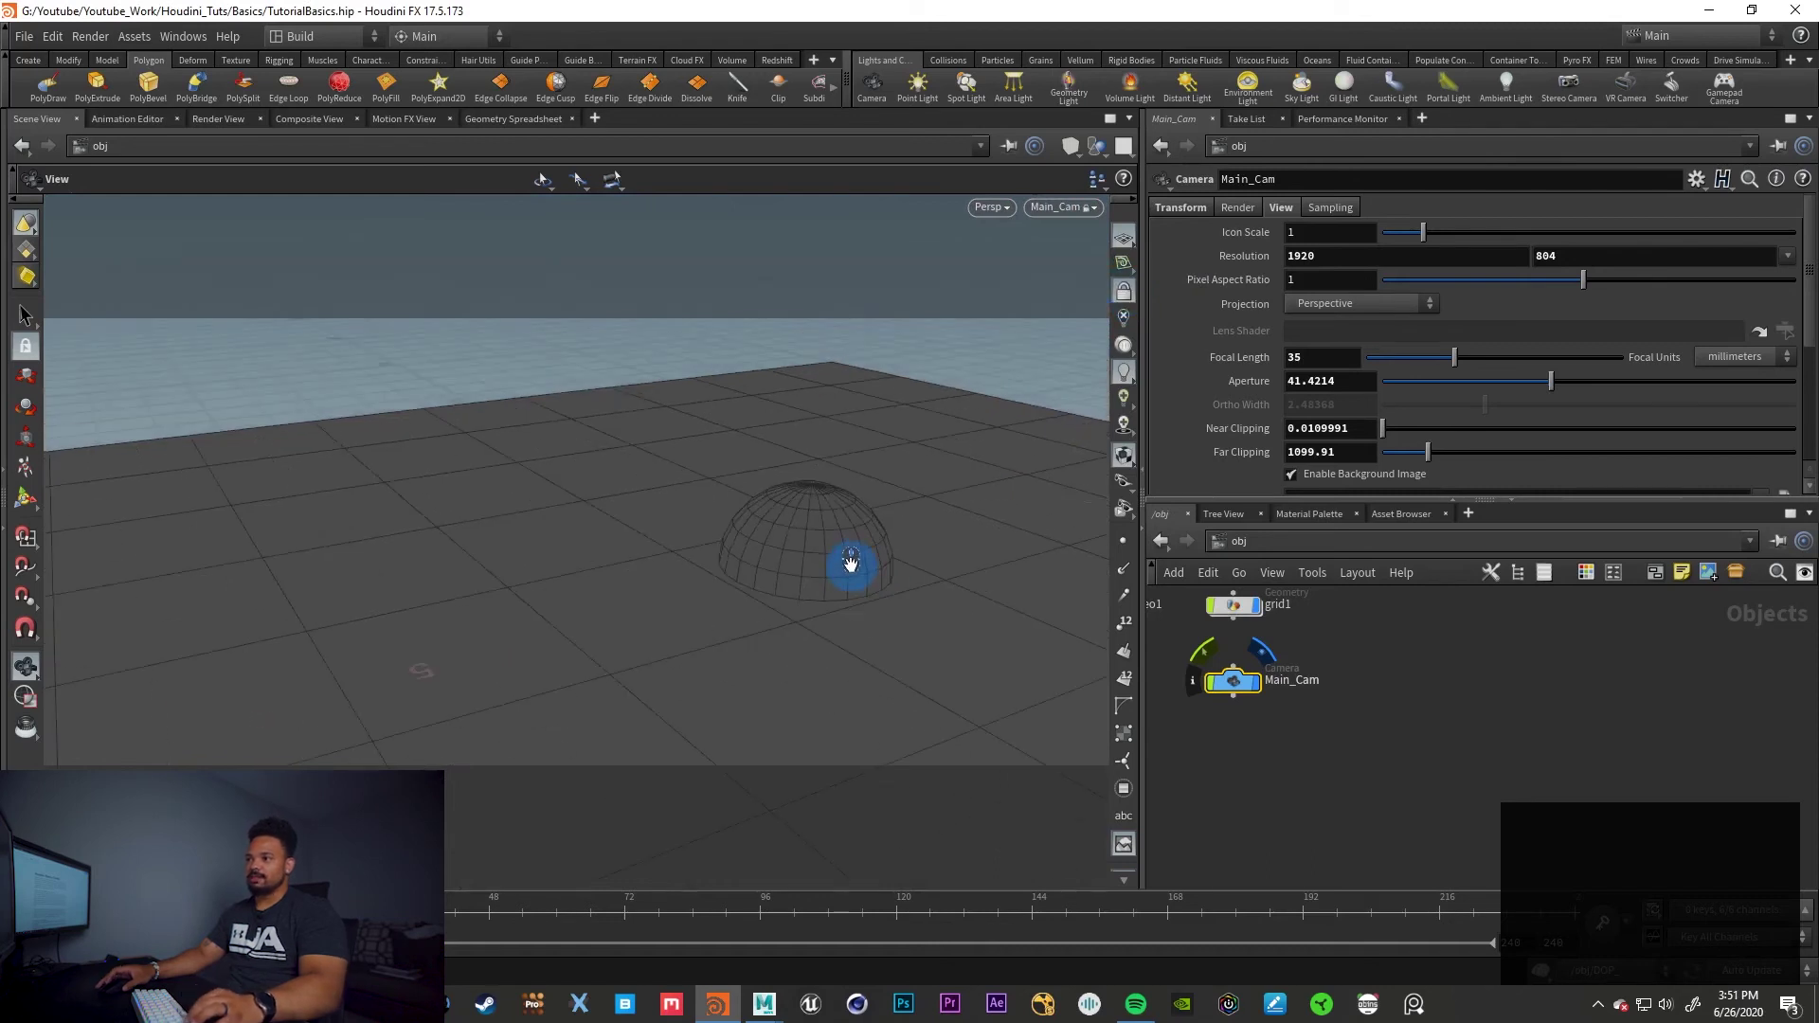
middle_drag(820, 551, 694, 556)
mouse_move(694, 556)
mouse_down()
mouse_move(567, 540)
mouse_move(684, 523)
mouse_up()
drag(569, 495, 797, 501)
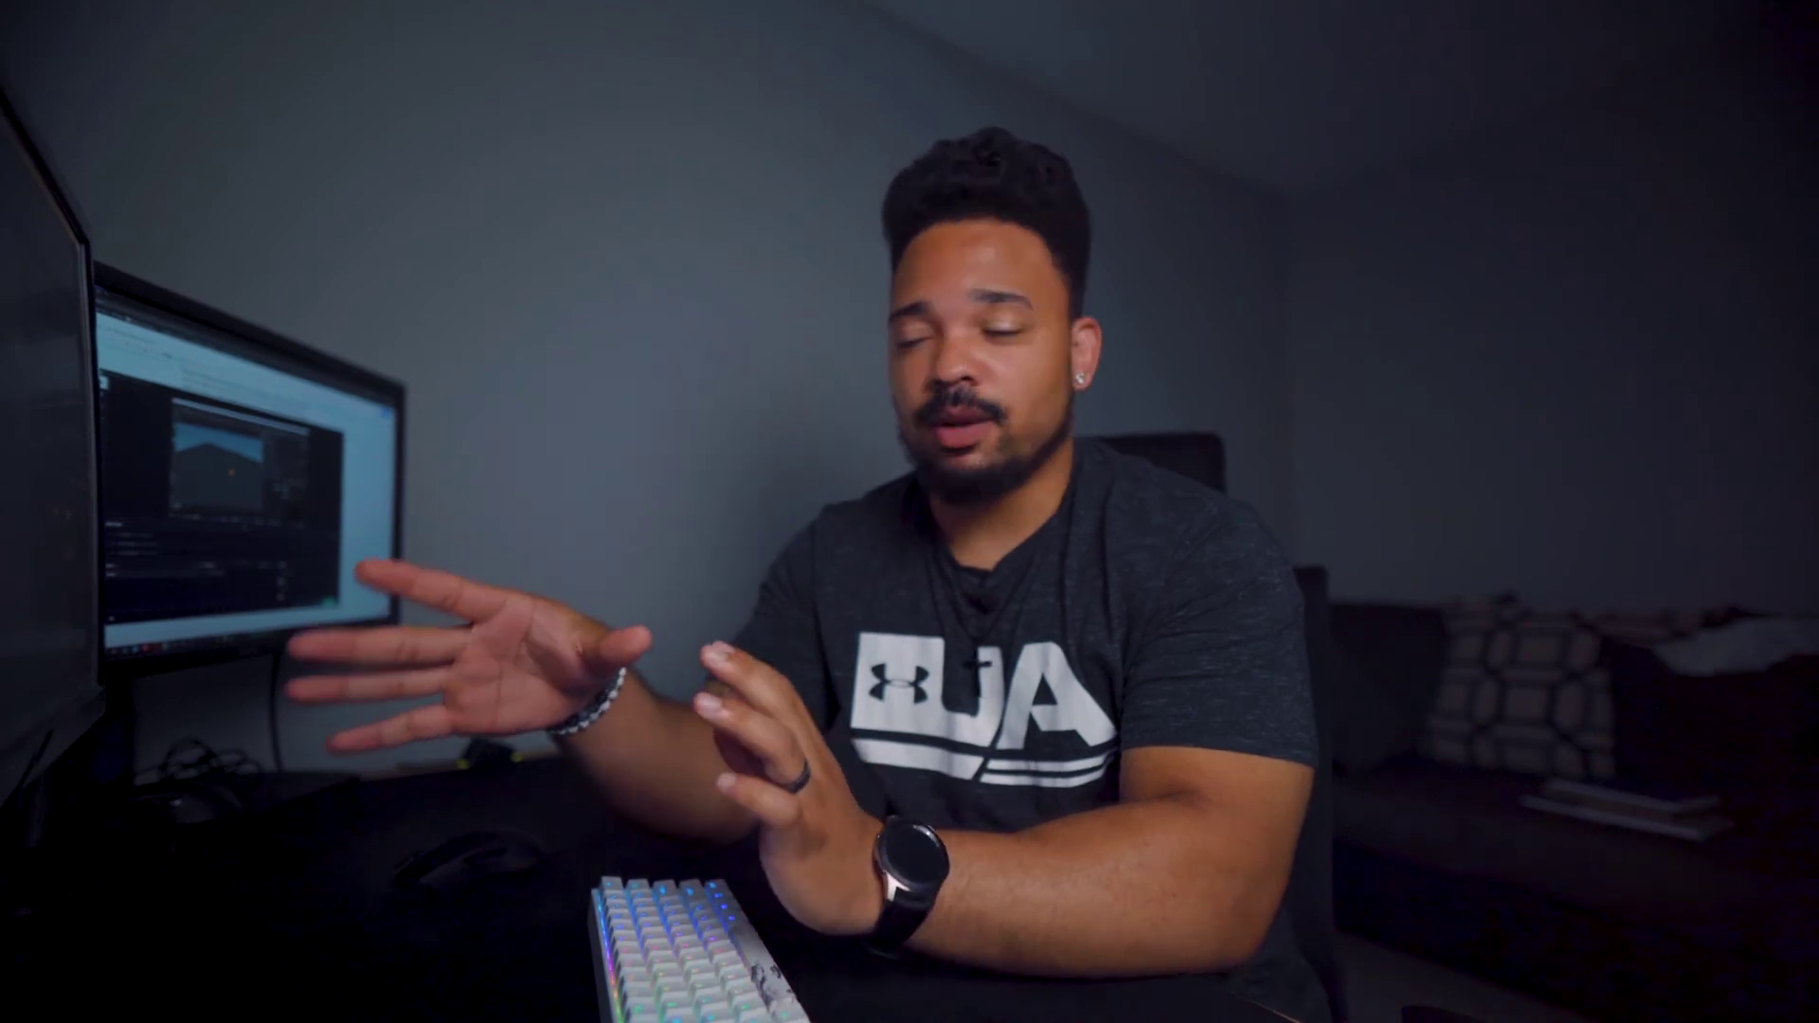